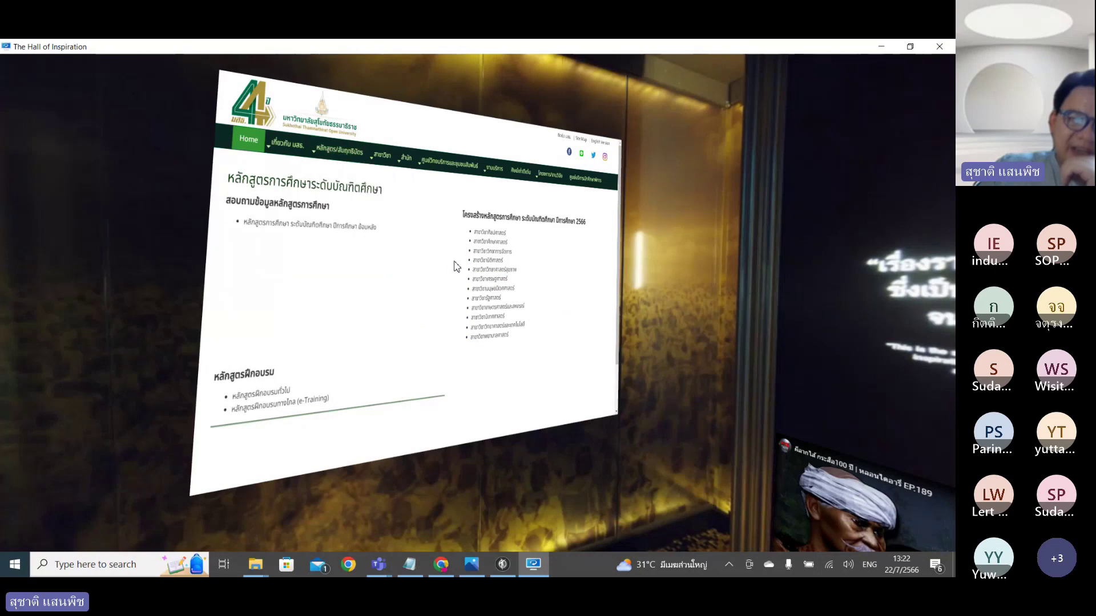
# Check the university home page and its library page in the tour preview's web frame, ending by closing the preview.
pyautogui.scroll(-5, 400, 286)
pyautogui.scroll(3, 425, 298)
pyautogui.scroll(2, 430, 299)
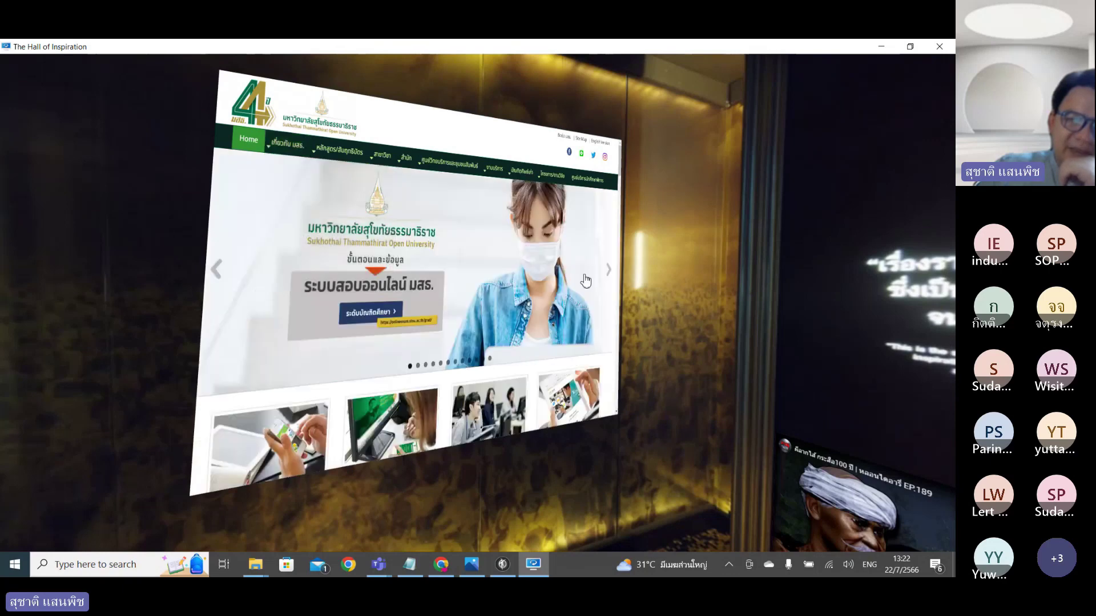
pyautogui.scroll(-6, 494, 252)
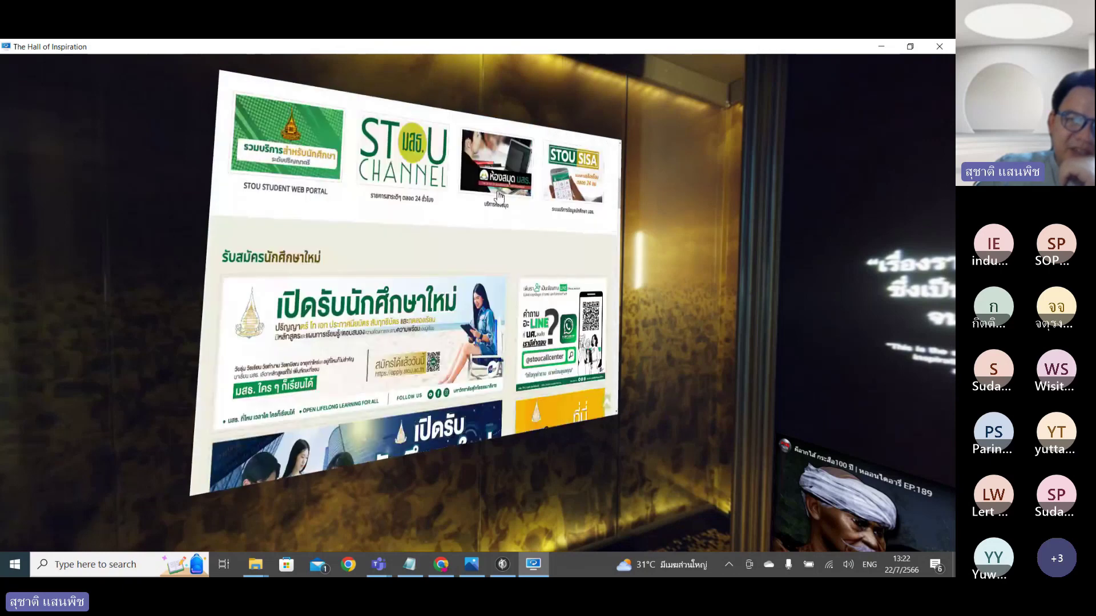
pyautogui.click(499, 197)
pyautogui.scroll(-5, 480, 235)
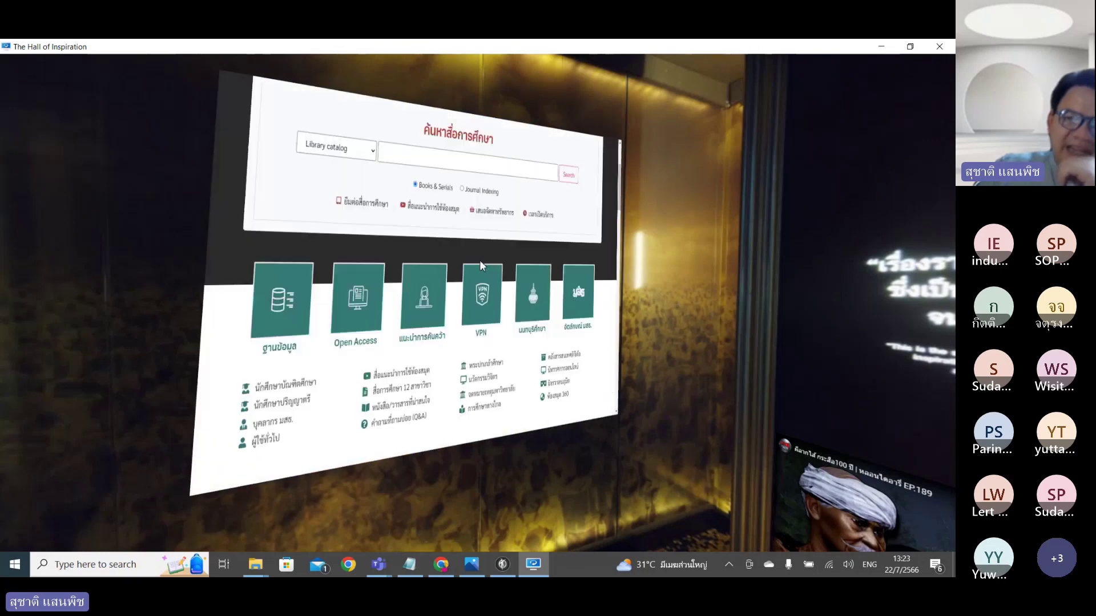
pyautogui.scroll(-3, 482, 266)
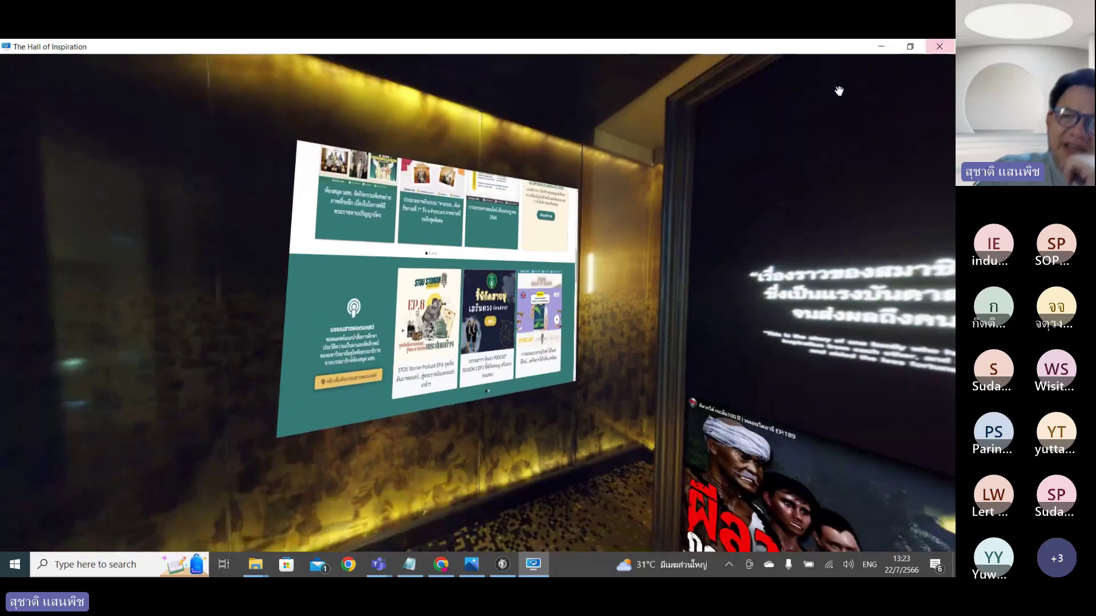
pyautogui.click(939, 47)
pyautogui.moveTo(460, 169); pyautogui.dragTo(346, 210)
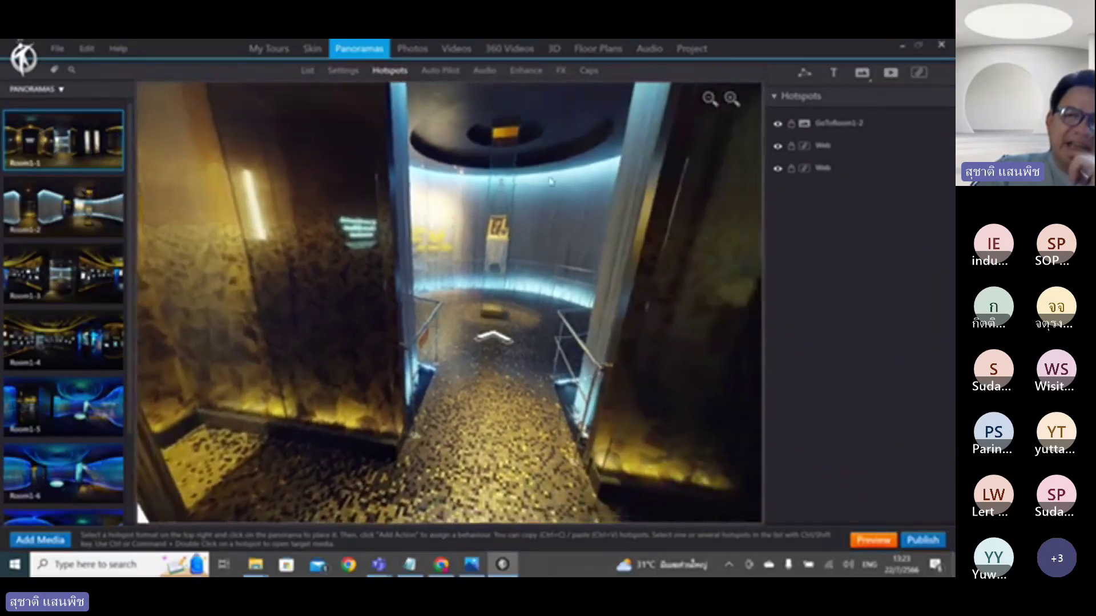
pyautogui.moveTo(545, 246); pyautogui.dragTo(708, 268)
pyautogui.moveTo(378, 565)
pyautogui.click(465, 517)
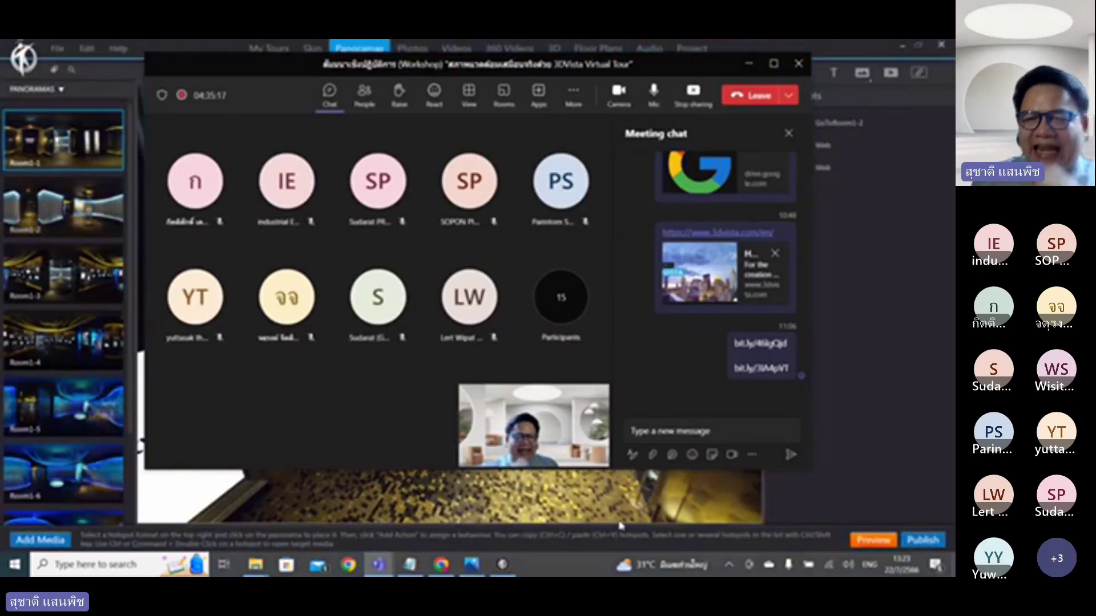
pyautogui.click(632, 493)
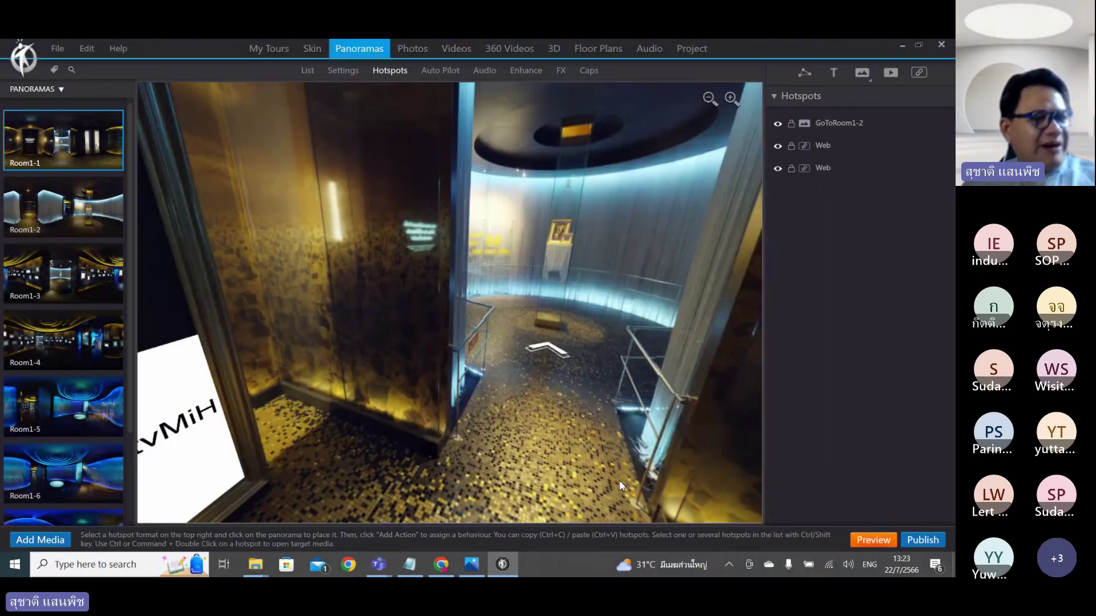
pyautogui.moveTo(618, 481); pyautogui.dragTo(639, 432)
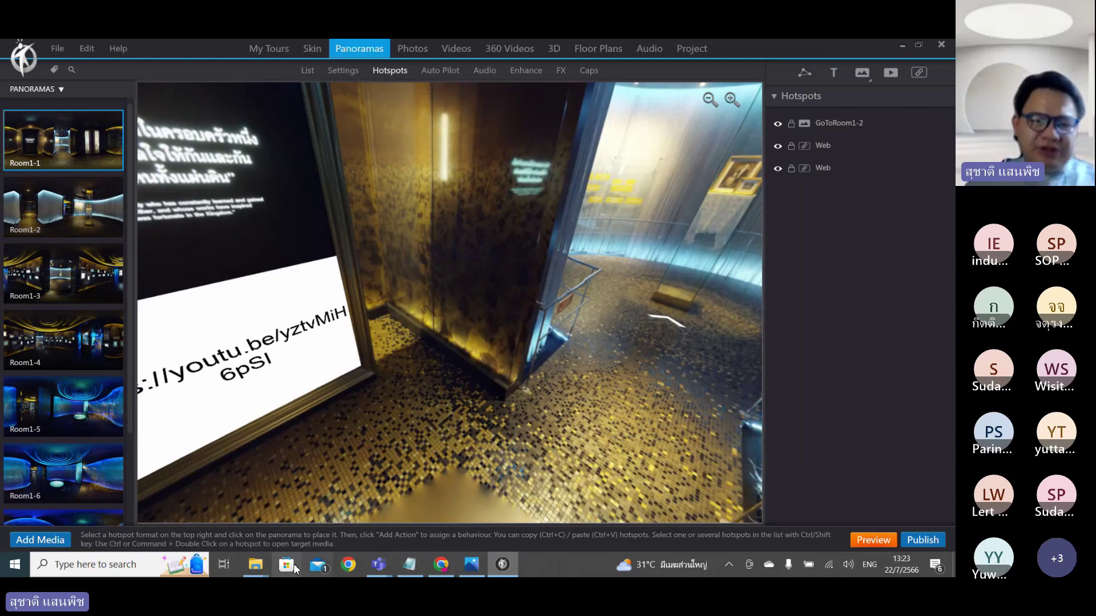
# Extract the VR360Media-20230722T033859Z-001 archive in the Downloads folder.
pyautogui.moveTo(257, 564)
pyautogui.click(266, 536)
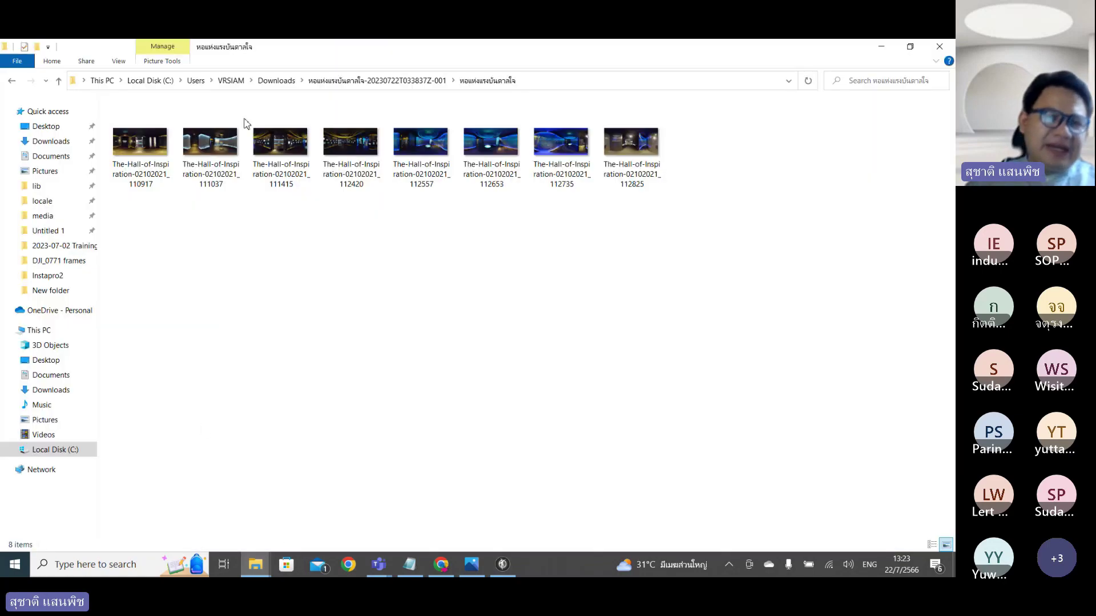
pyautogui.click(276, 80)
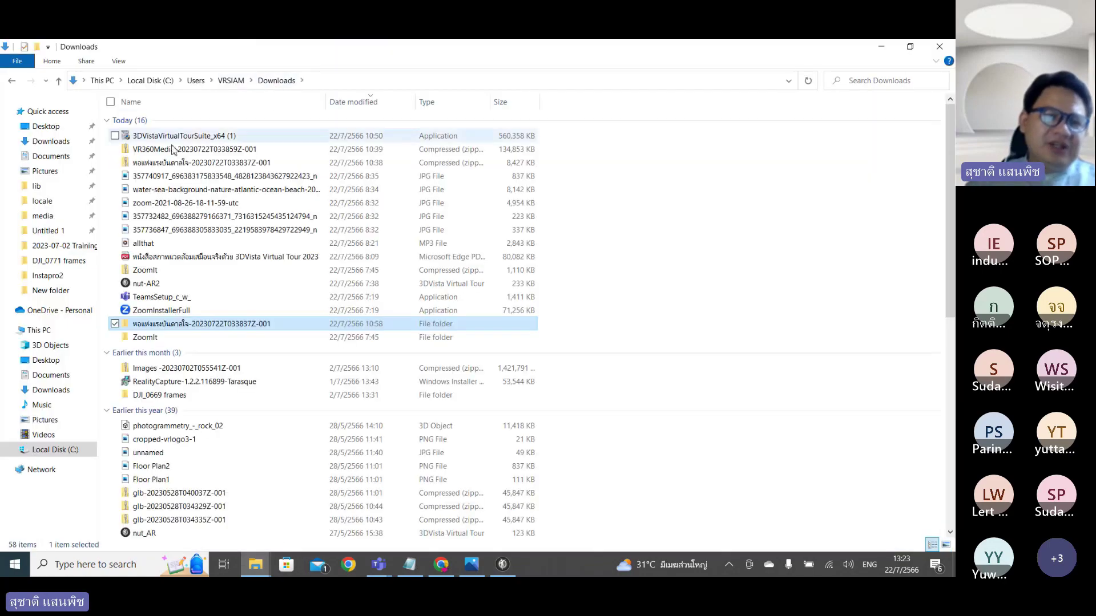
pyautogui.doubleClick(169, 149)
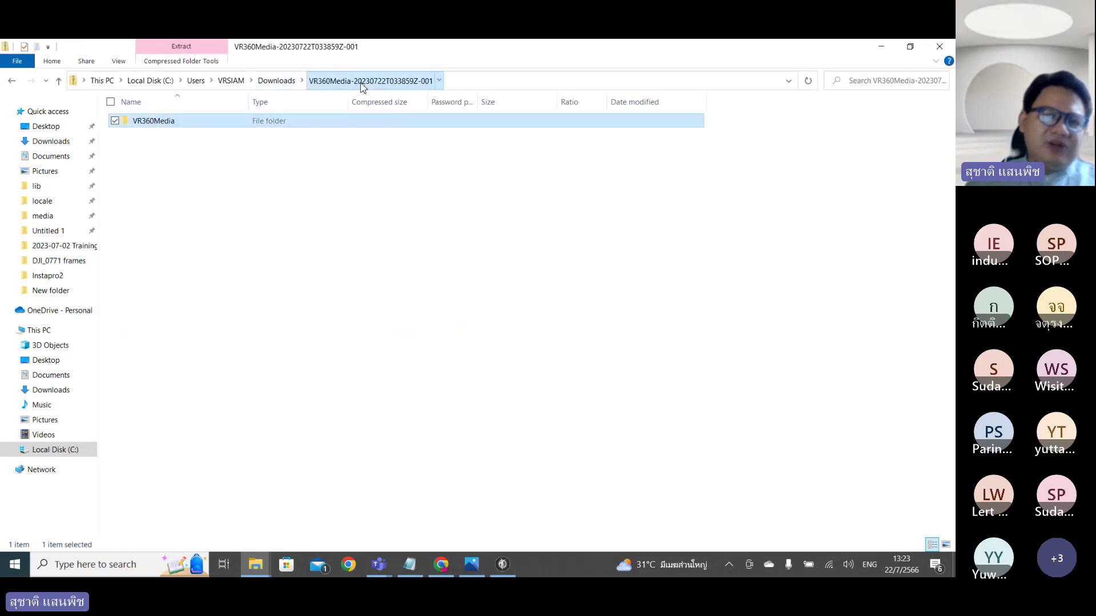
pyautogui.click(194, 62)
pyautogui.click(253, 91)
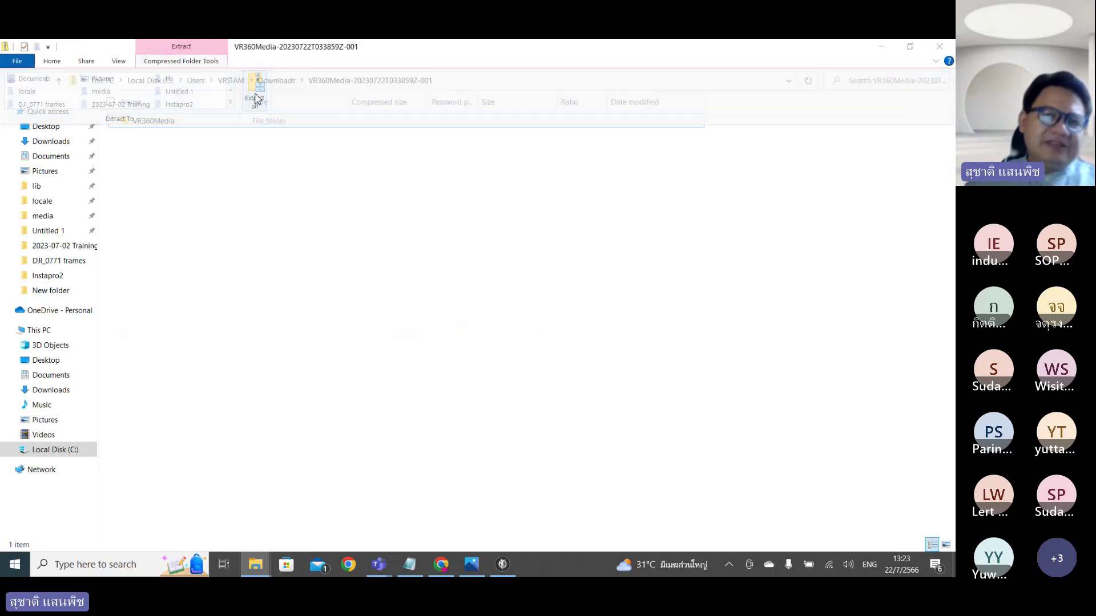
pyautogui.click(575, 428)
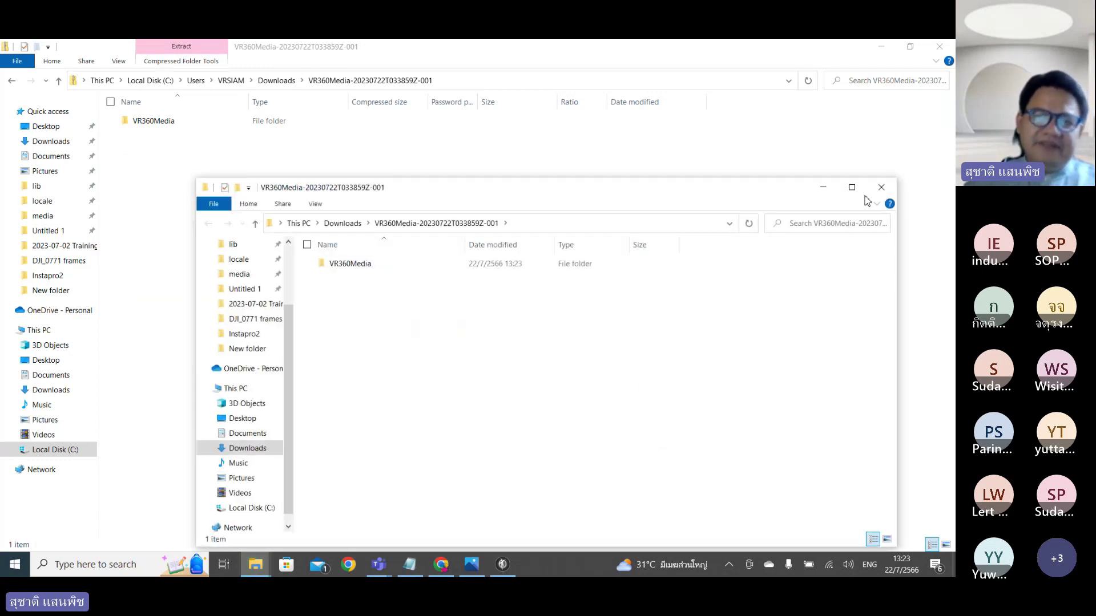
# Open the extracted VR360Media folder and check the contents of its Video subfolder.
pyautogui.click(852, 187)
pyautogui.doubleClick(164, 121)
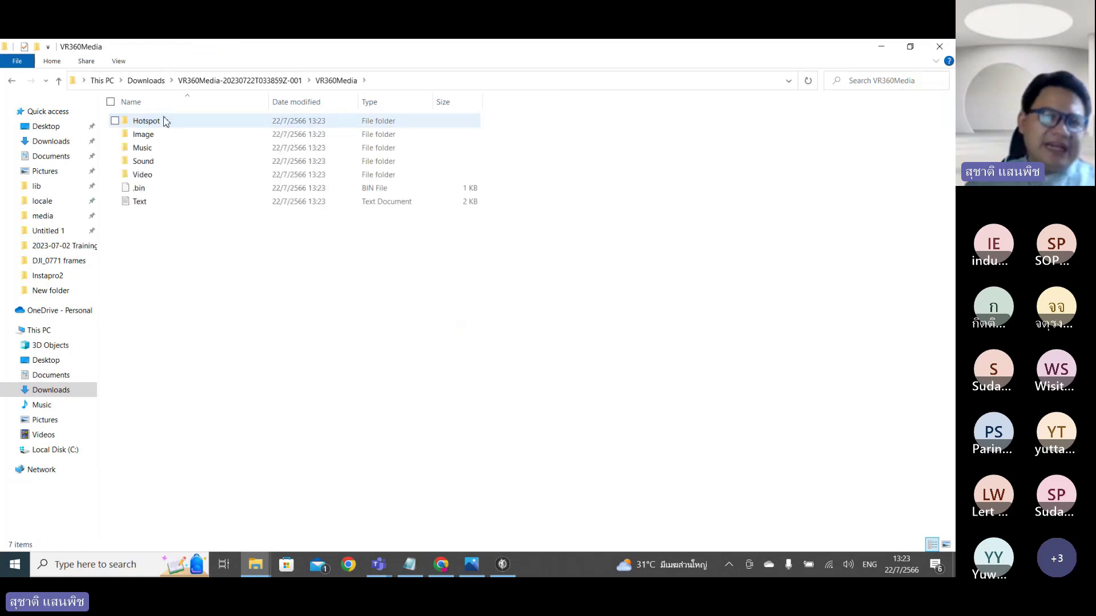
pyautogui.doubleClick(151, 176)
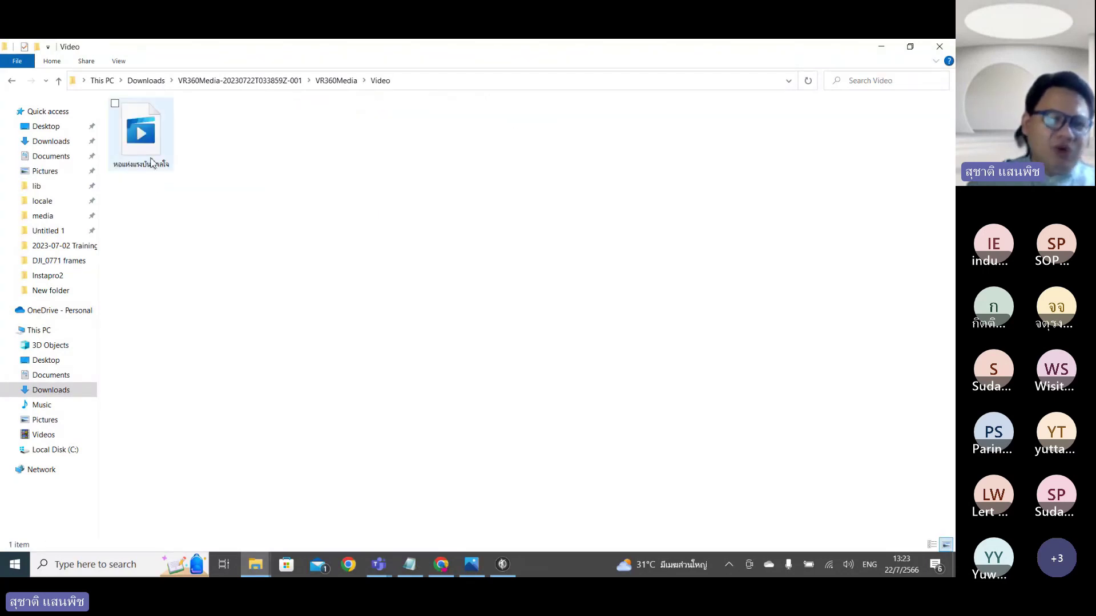
pyautogui.click(334, 81)
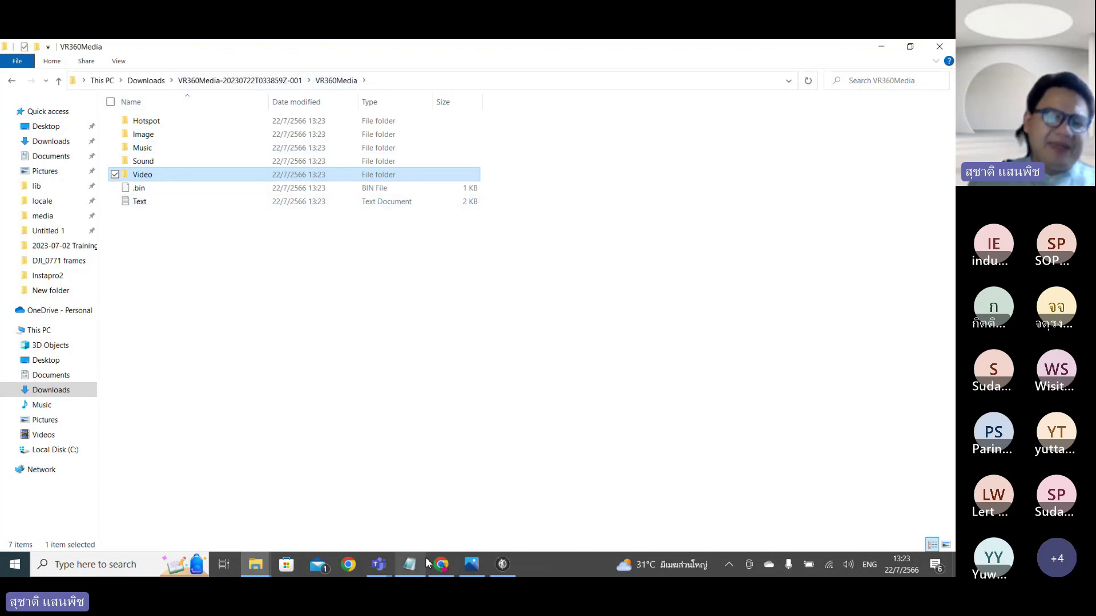
pyautogui.click(502, 565)
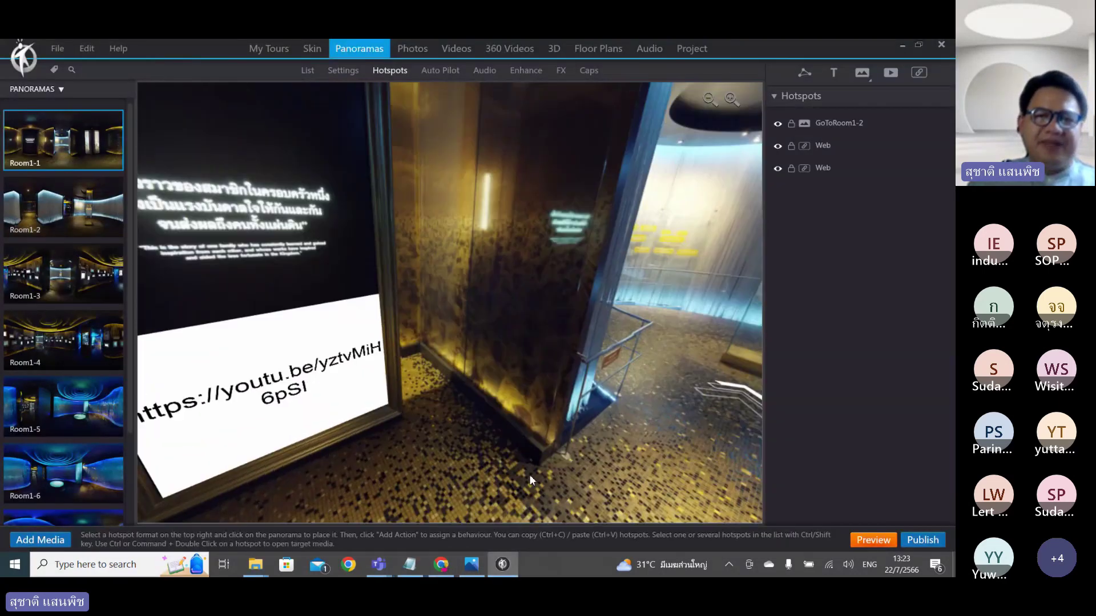
pyautogui.moveTo(529, 474); pyautogui.dragTo(502, 409)
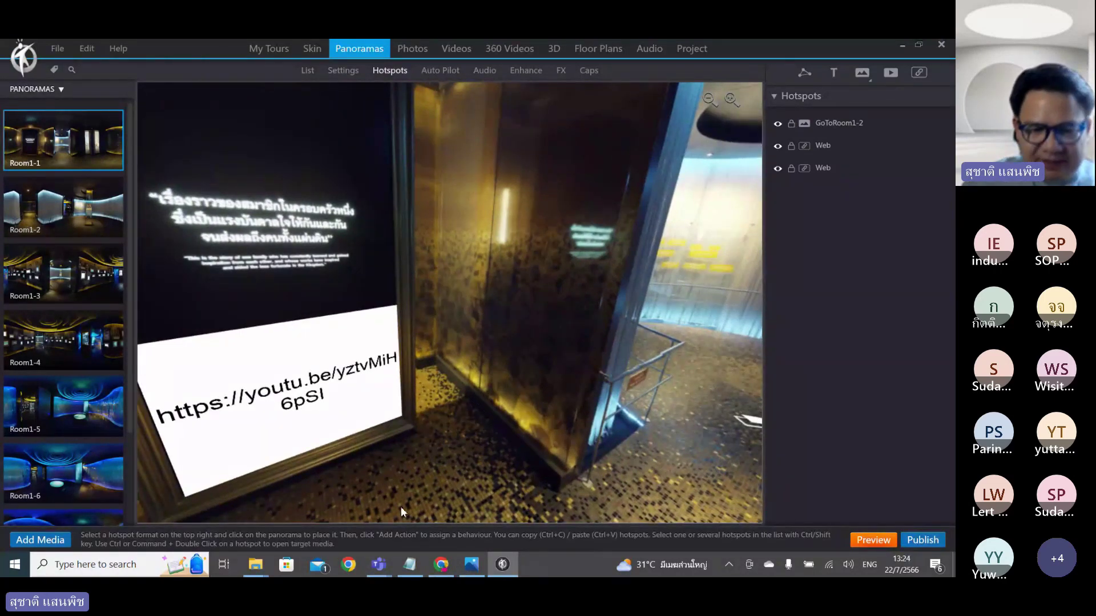
# Switch to Chrome and find the instructions for inserting a video hotspot in the 3DVista Virtual Tour 2023 PDF manual.
pyautogui.click(442, 564)
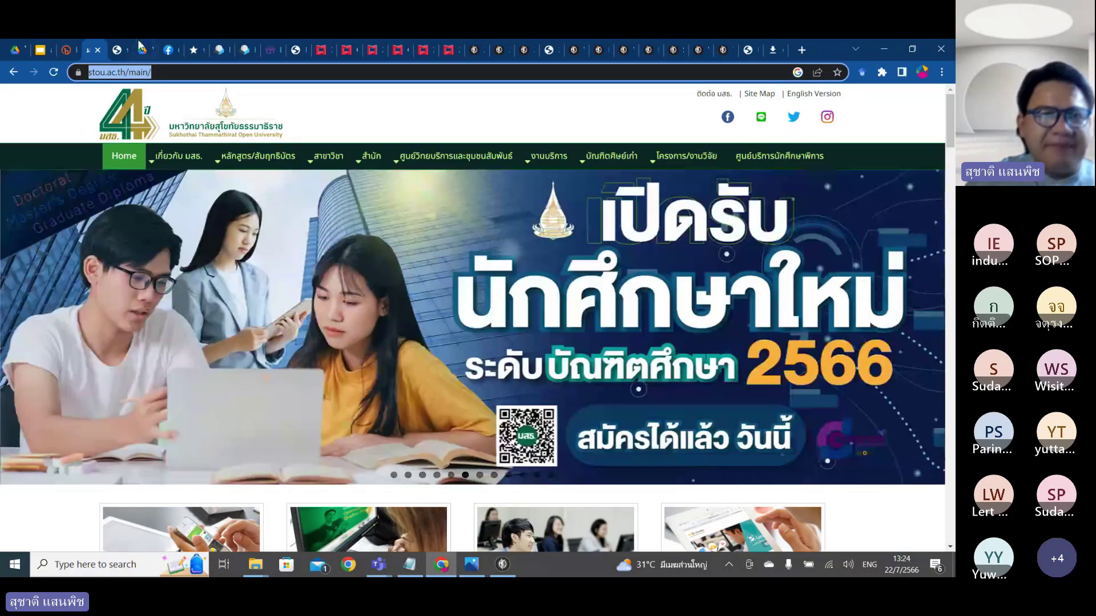
pyautogui.hotkey('ctrl', 'Tab')
pyautogui.scroll(-10, 468, 328)
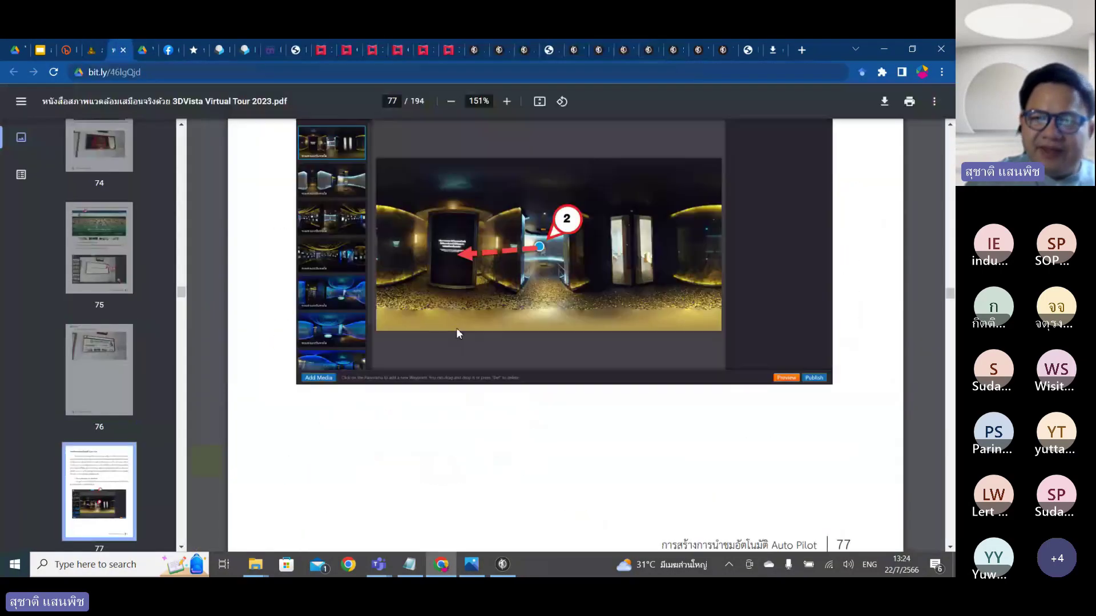
pyautogui.scroll(11, 483, 323)
pyautogui.moveTo(950, 293)
pyautogui.mouseDown()
pyautogui.moveTo(950, 238)
pyautogui.moveTo(937, 231)
pyautogui.moveTo(937, 276)
pyautogui.mouseUp()
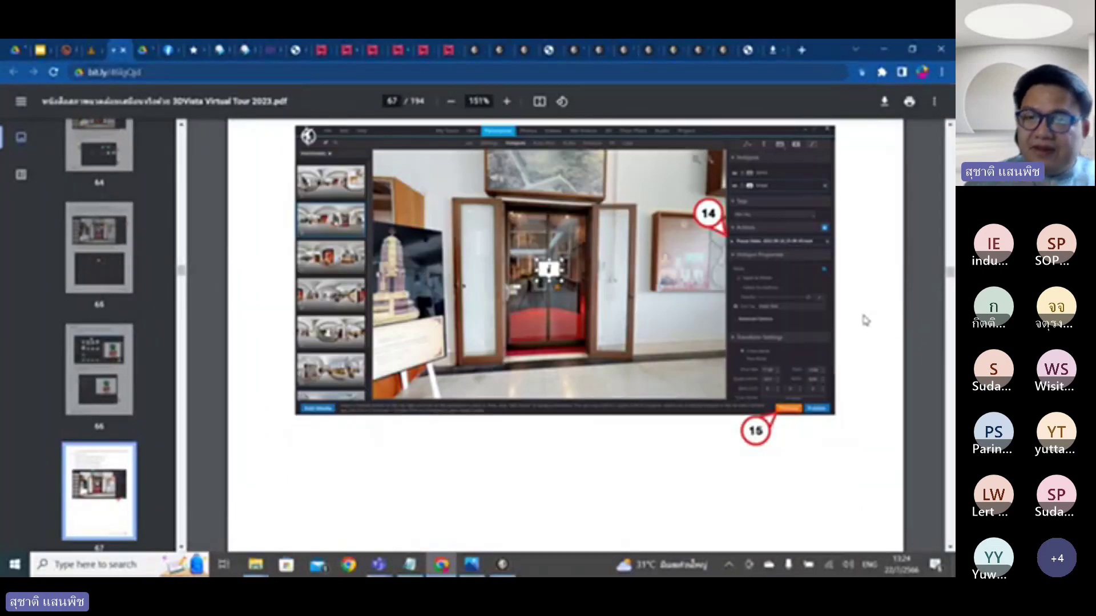
pyautogui.scroll(-15, 865, 320)
pyautogui.scroll(-10, 864, 319)
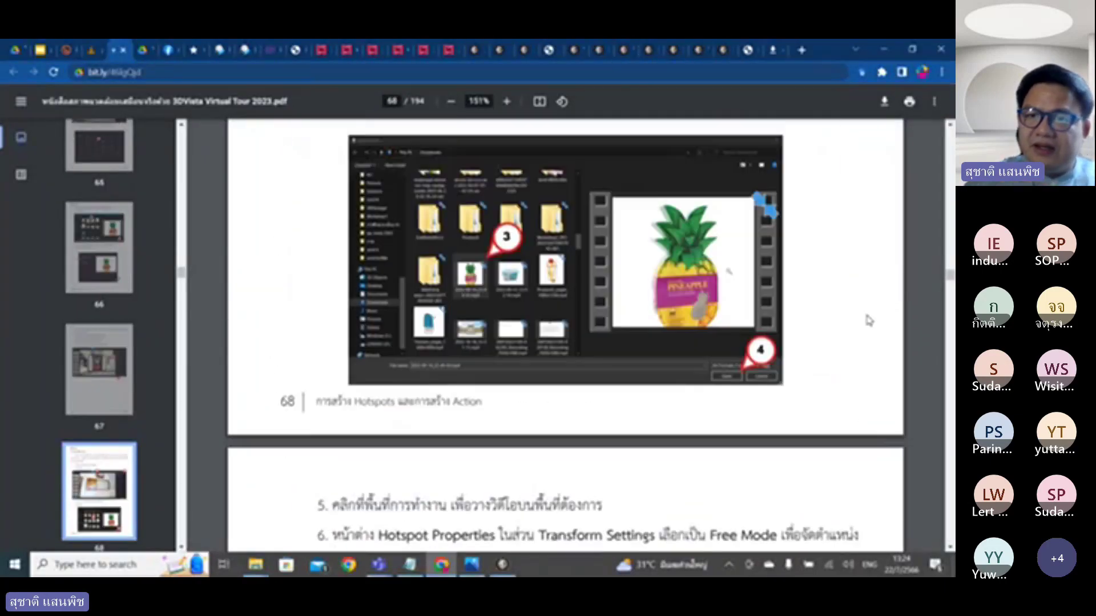
pyautogui.scroll(11, 868, 318)
pyautogui.scroll(-8, 871, 318)
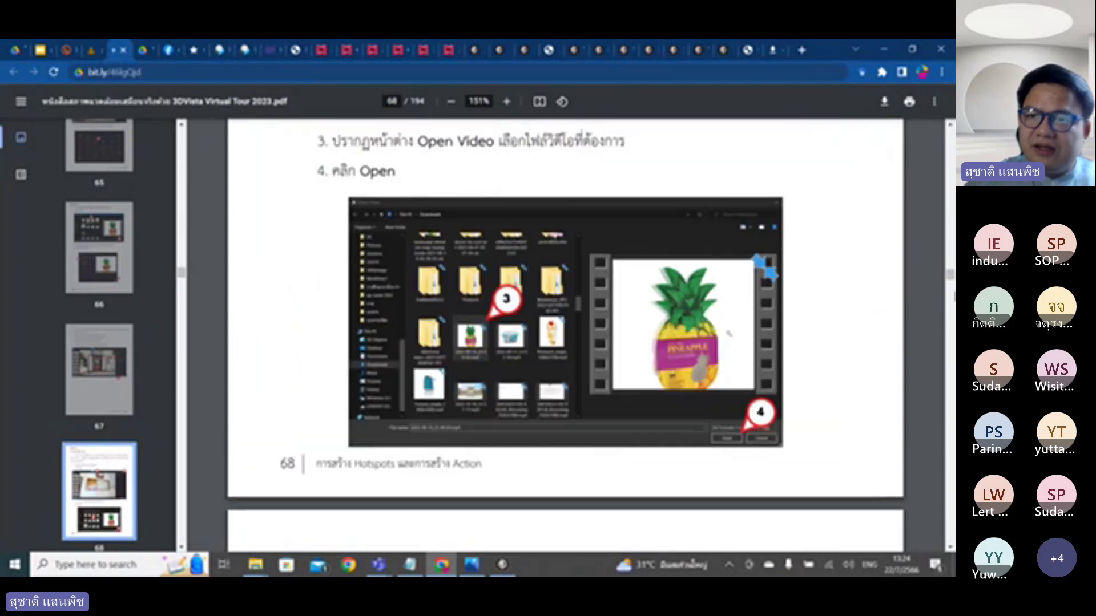
# Examine the manual's instructions for inserting a Web Frame and aligning its corners, around pages 71 to 75.
pyautogui.moveTo(950, 278)
pyautogui.mouseDown()
pyautogui.moveTo(951, 325)
pyautogui.moveTo(951, 299)
pyautogui.mouseUp()
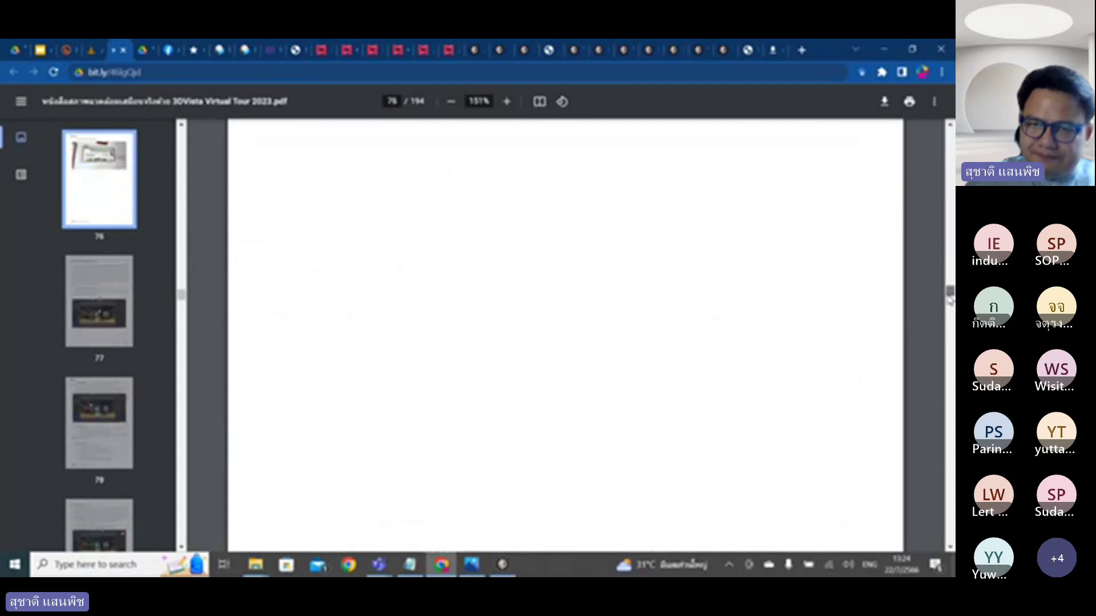
pyautogui.scroll(10, 856, 307)
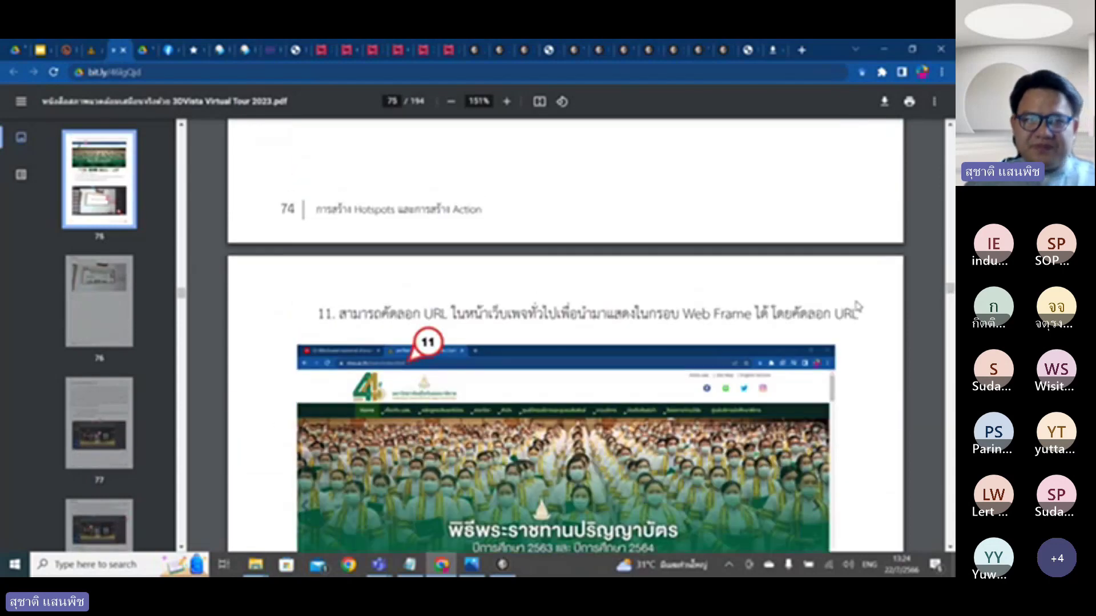
pyautogui.scroll(15, 856, 306)
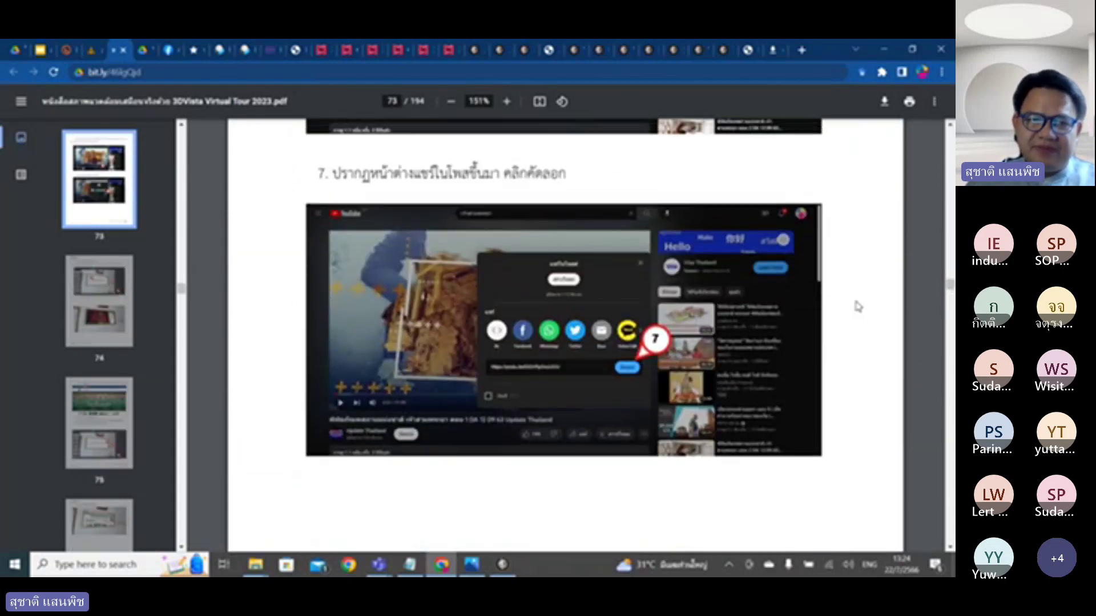
pyautogui.scroll(15, 856, 306)
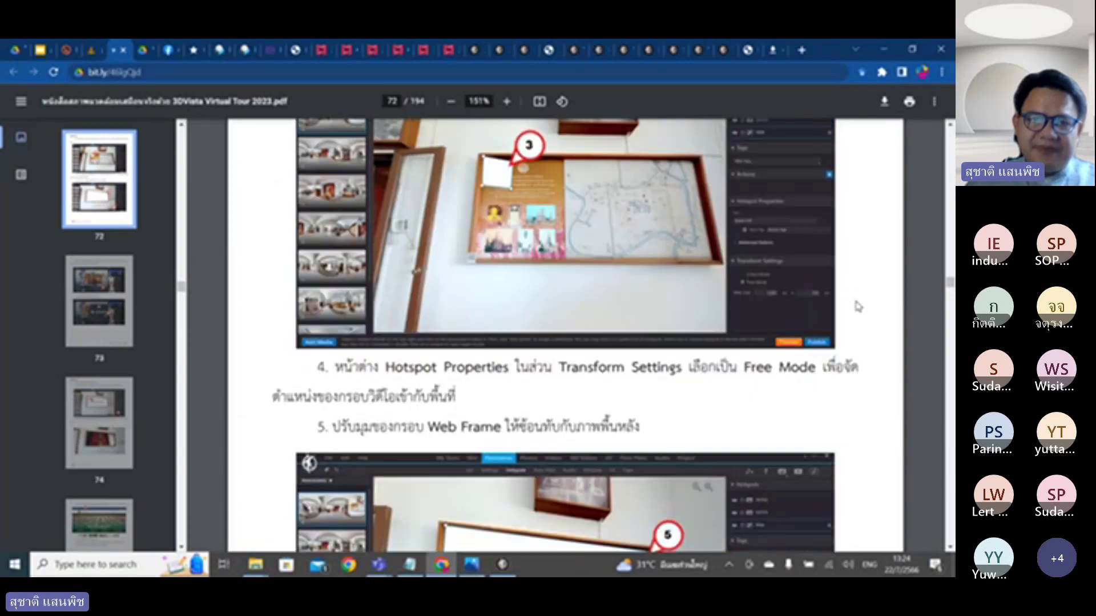
pyautogui.scroll(15, 856, 306)
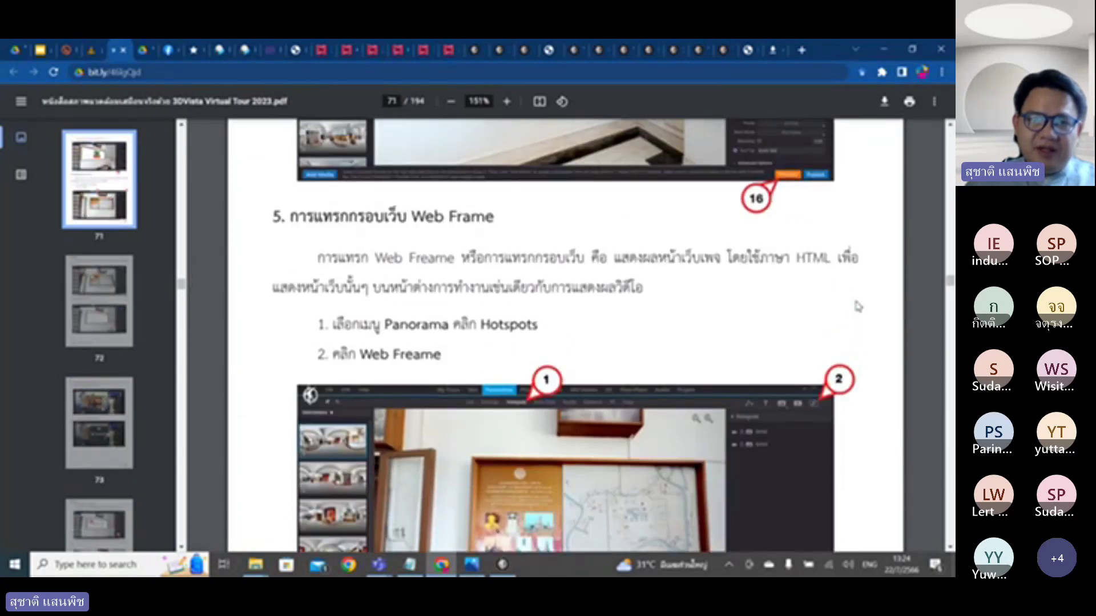
pyautogui.scroll(5, 856, 306)
pyautogui.scroll(-6, 856, 306)
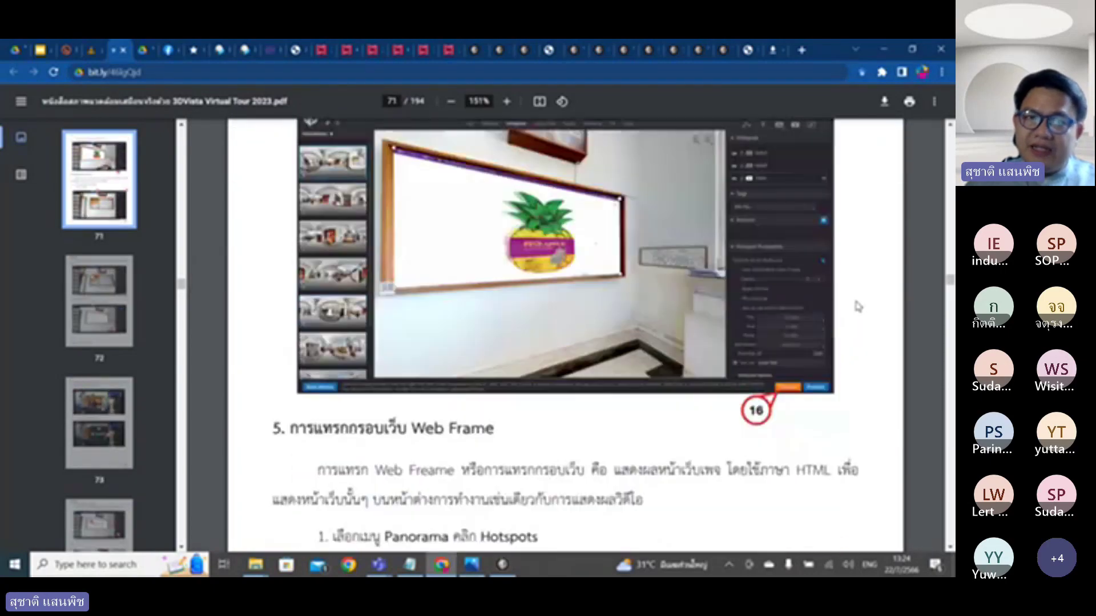
pyautogui.scroll(-3, 856, 307)
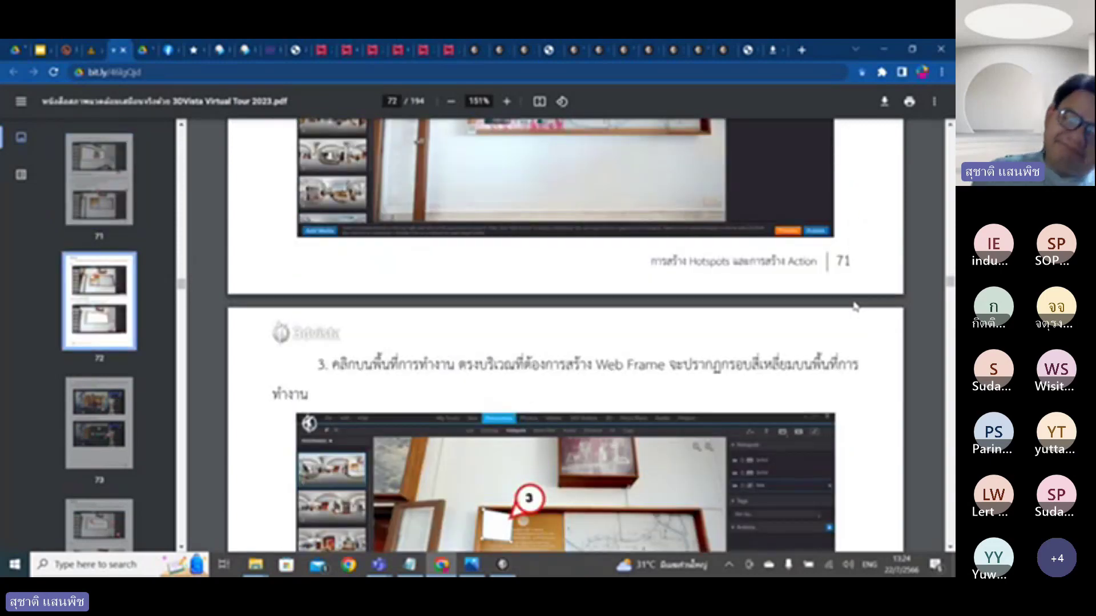
pyautogui.scroll(-5, 857, 307)
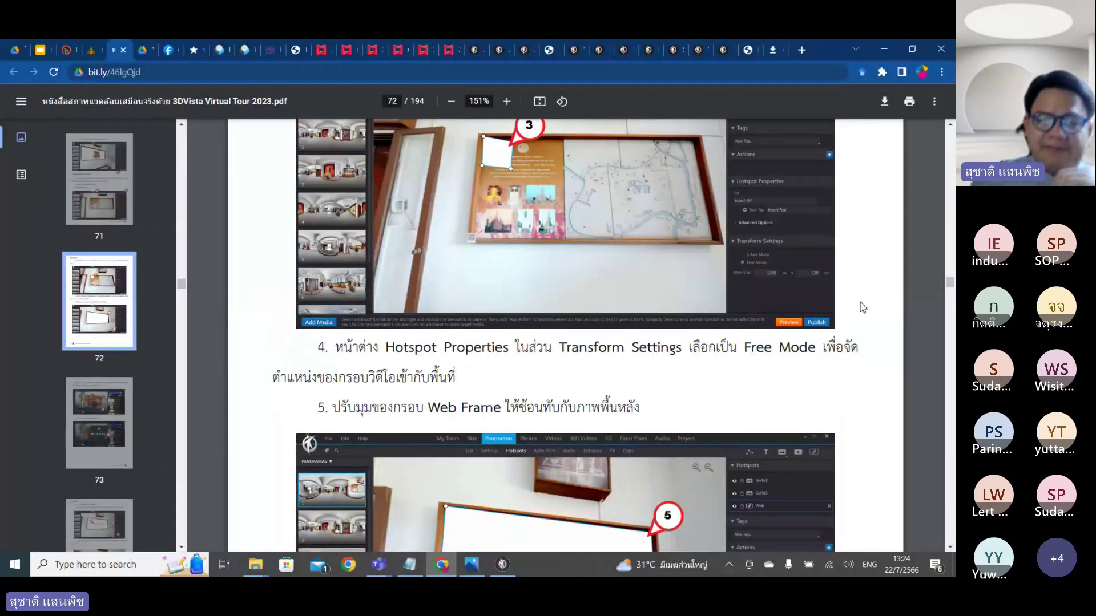
pyautogui.scroll(10, 773, 343)
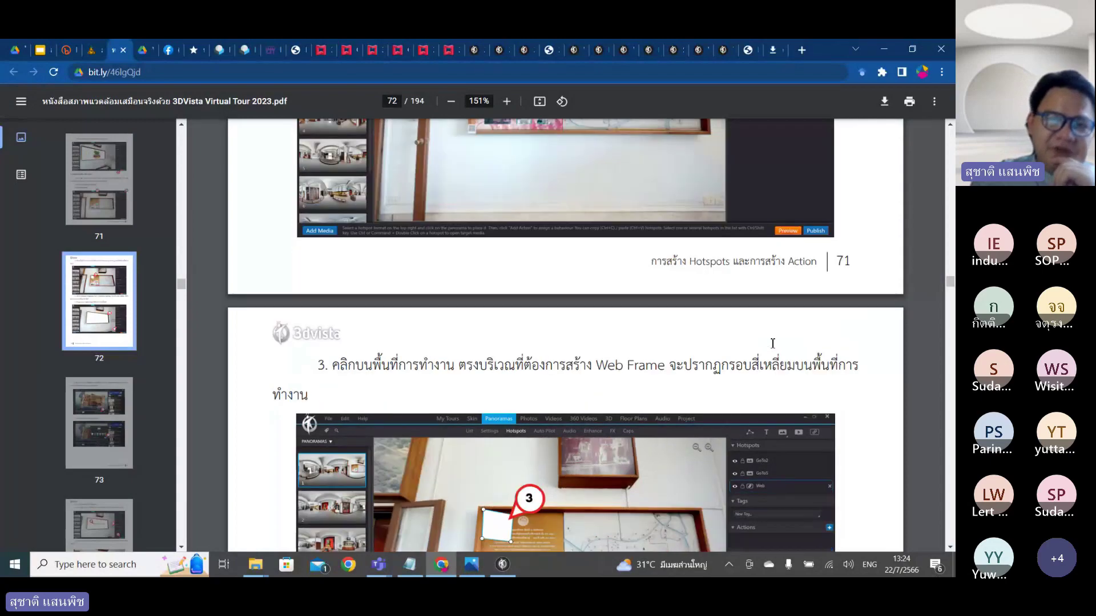
# Go back to the manual's page 68 and read how to choose and open a video file for a hotspot.
pyautogui.scroll(20, 773, 343)
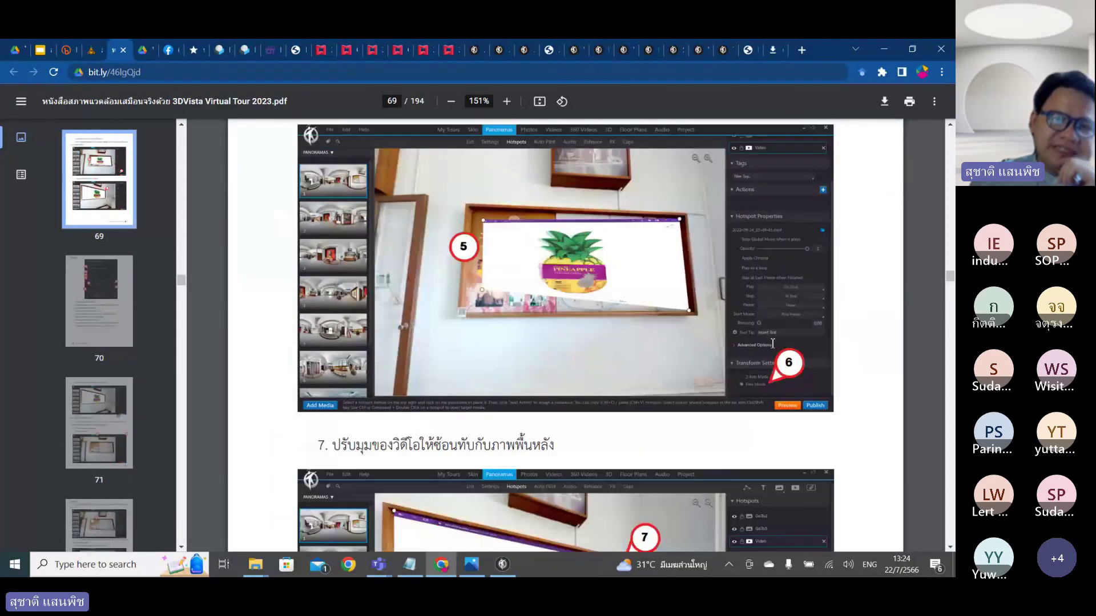
pyautogui.scroll(10, 772, 343)
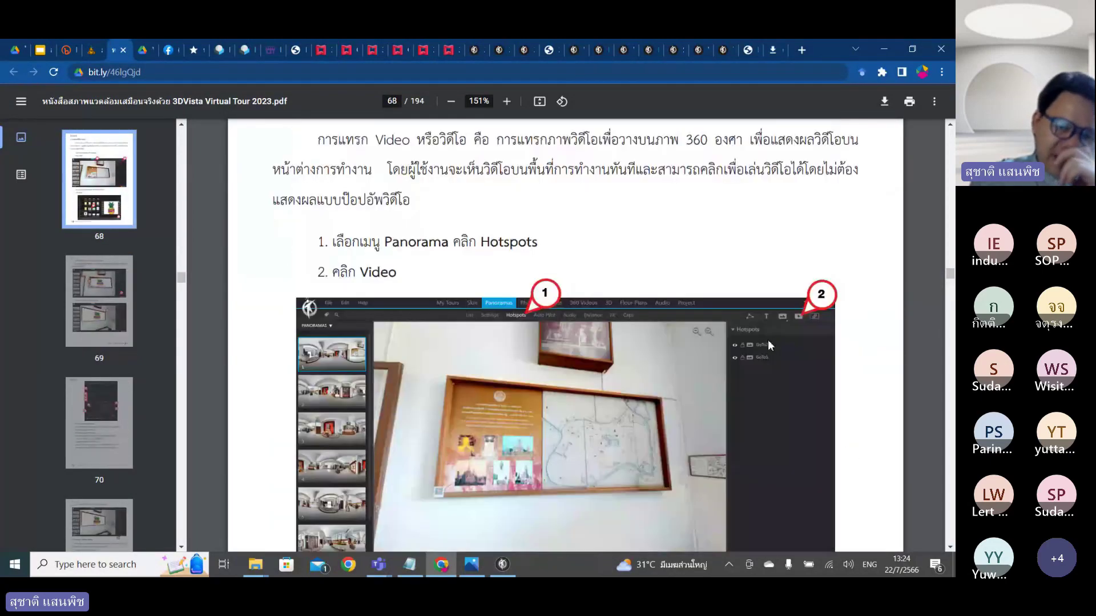
pyautogui.scroll(-12, 768, 342)
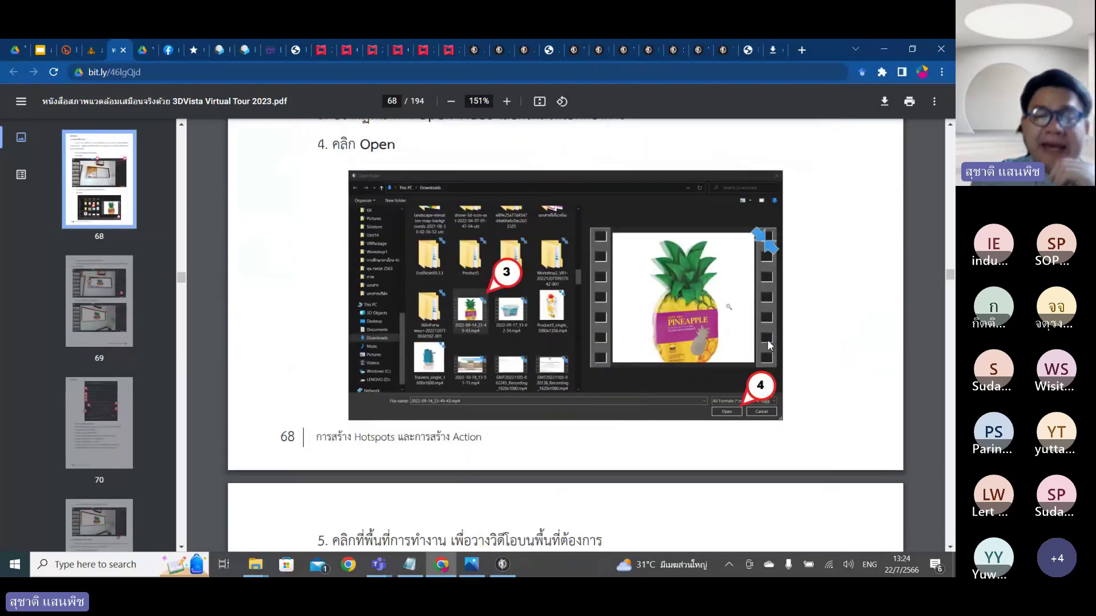
# Switch to 3DVista Virtual Tour and bring the framed black panel in panorama Room1-1 into view.
pyautogui.click(503, 564)
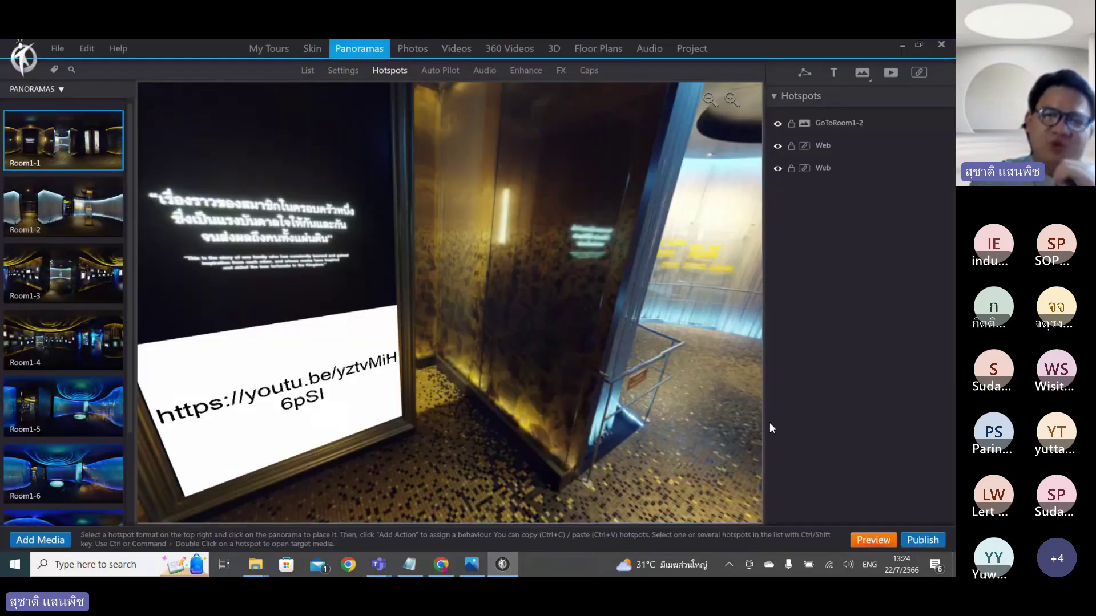
pyautogui.moveTo(759, 423); pyautogui.dragTo(509, 361)
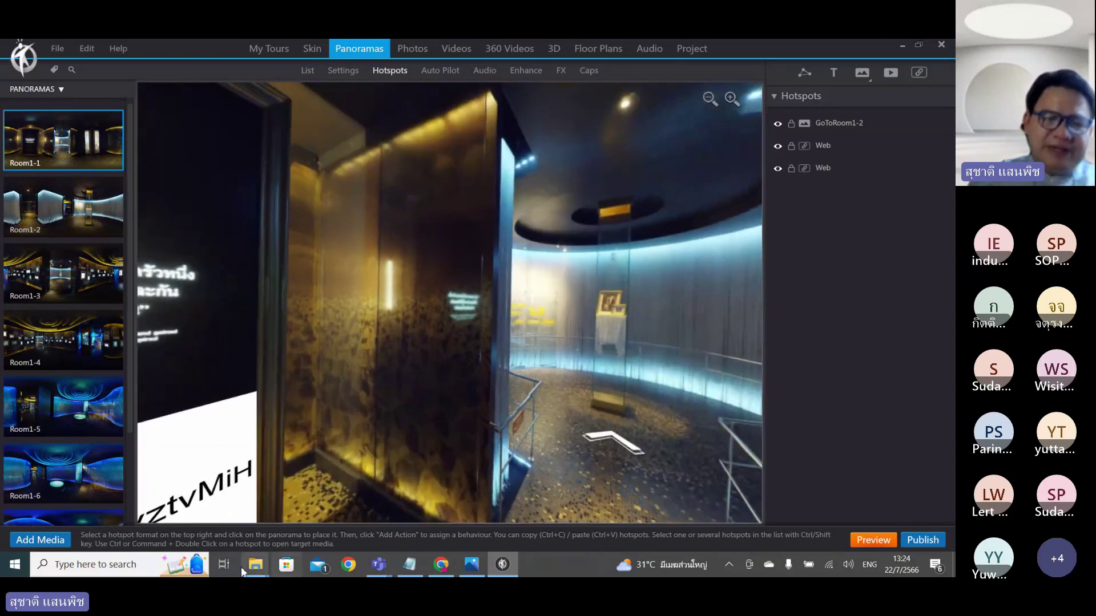
pyautogui.click(234, 566)
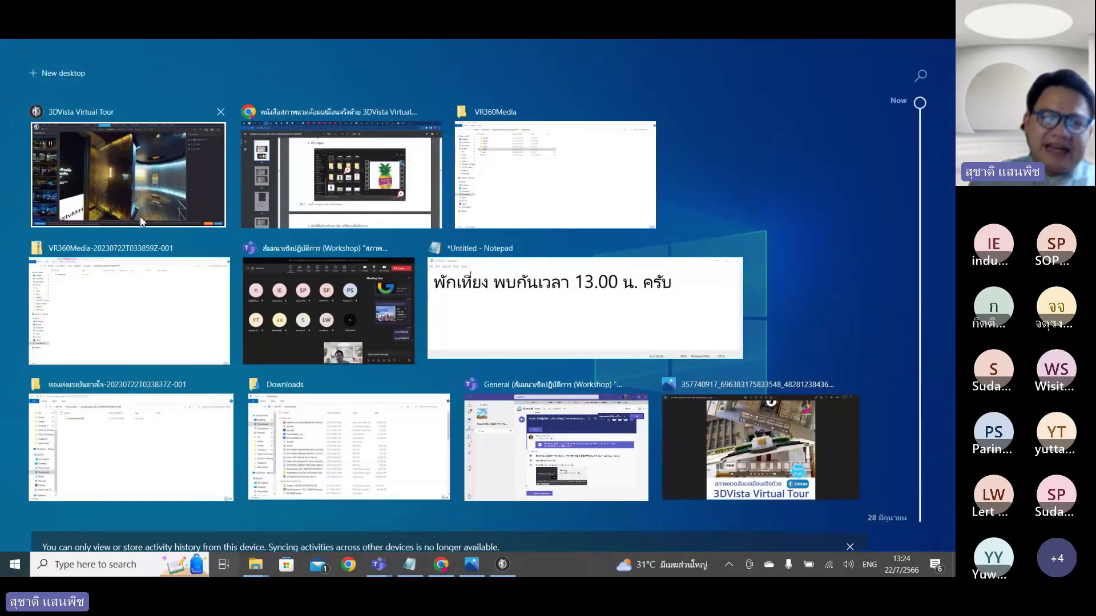
pyautogui.click(139, 216)
pyautogui.moveTo(402, 310); pyautogui.dragTo(388, 171)
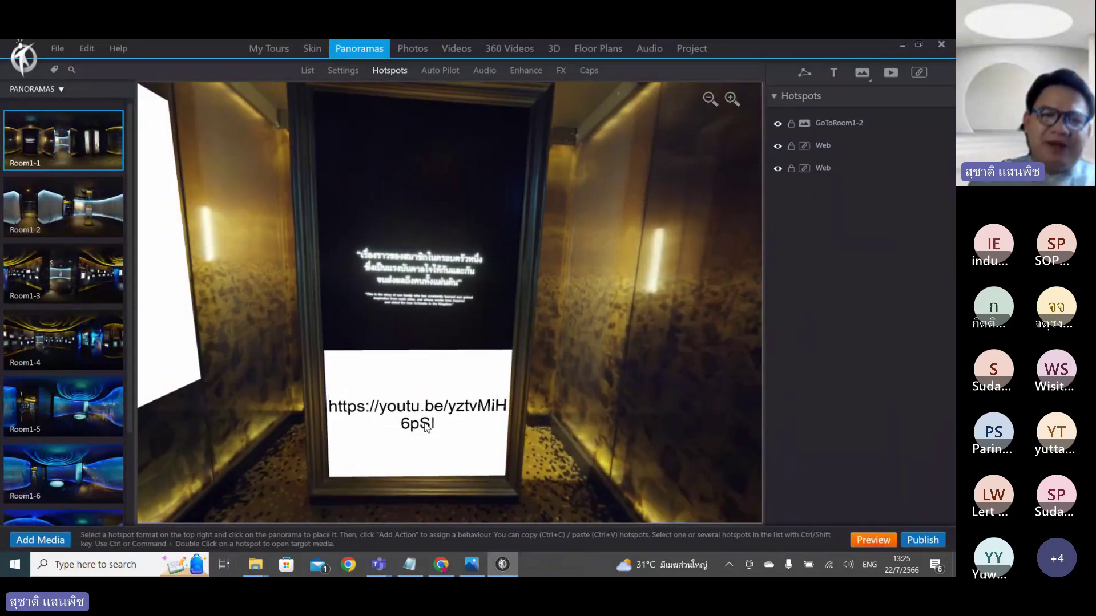
pyautogui.scroll(3, 379, 165)
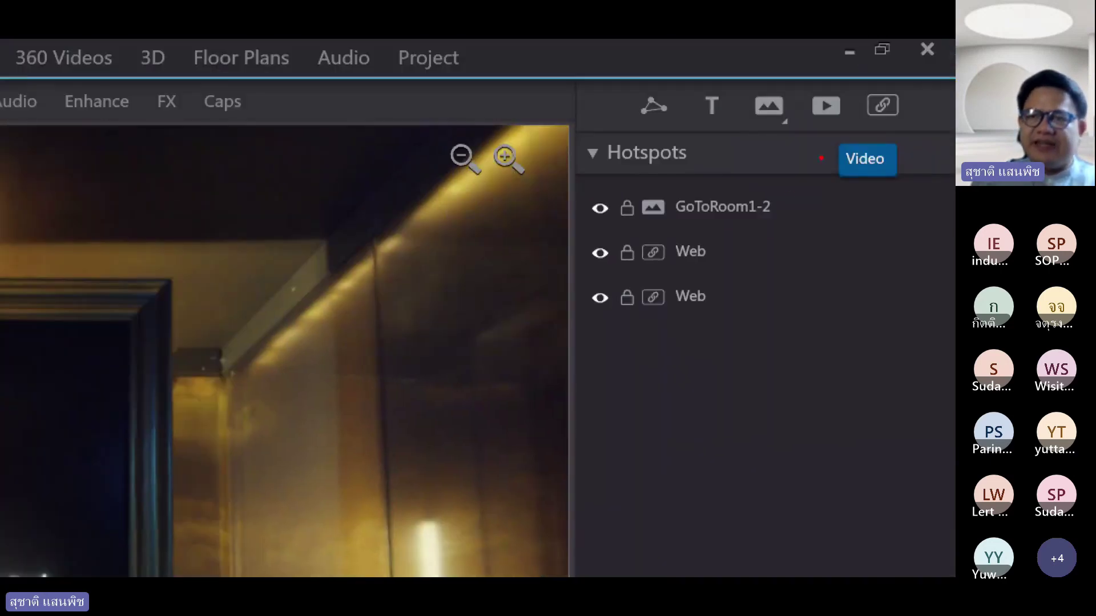
pyautogui.moveTo(819, 130); pyautogui.dragTo(790, 195)
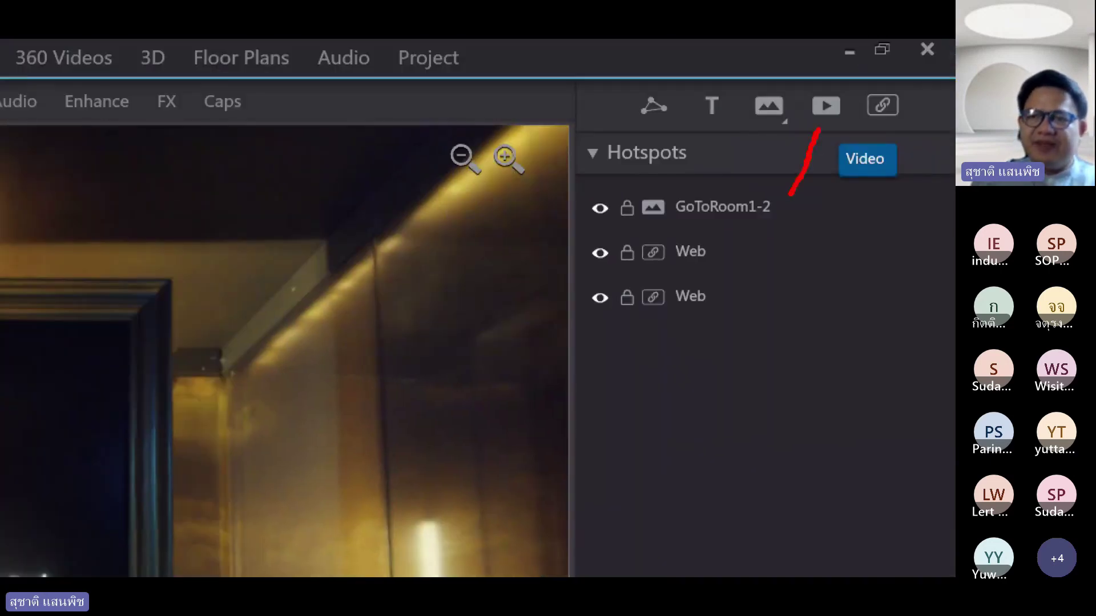
pyautogui.moveTo(835, 161)
pyautogui.mouseDown()
pyautogui.moveTo(794, 147)
pyautogui.moveTo(790, 81)
pyautogui.moveTo(836, 71)
pyautogui.mouseUp()
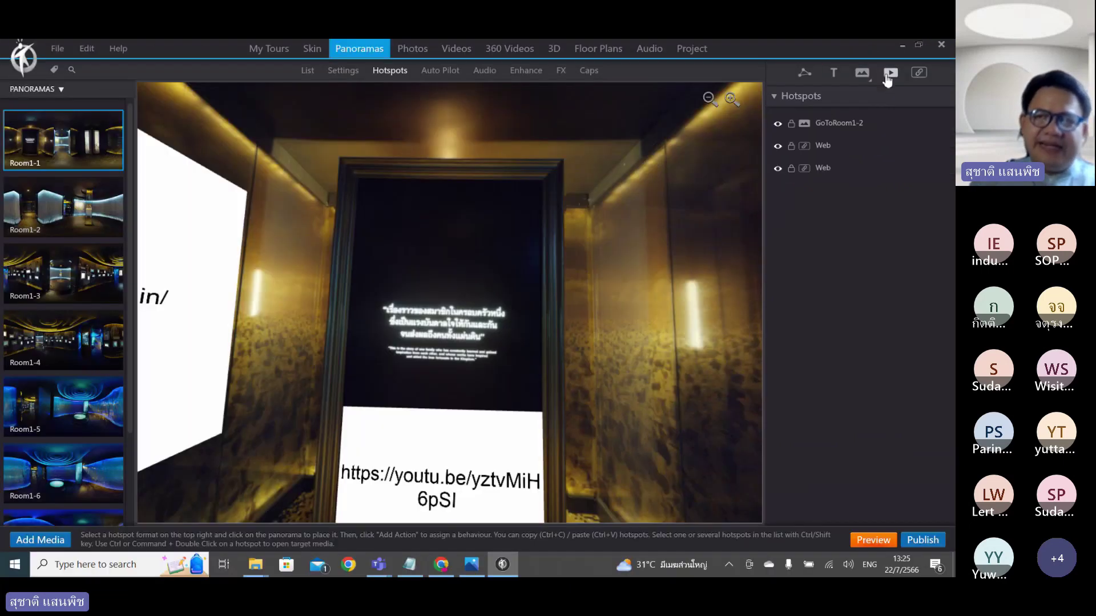
# Add a video hotspot using หอแห่งแรงบันดาลใจ.mp4 from the VR360Media Video folder, placing it over the black panel's upper left corner.
pyautogui.click(826, 106)
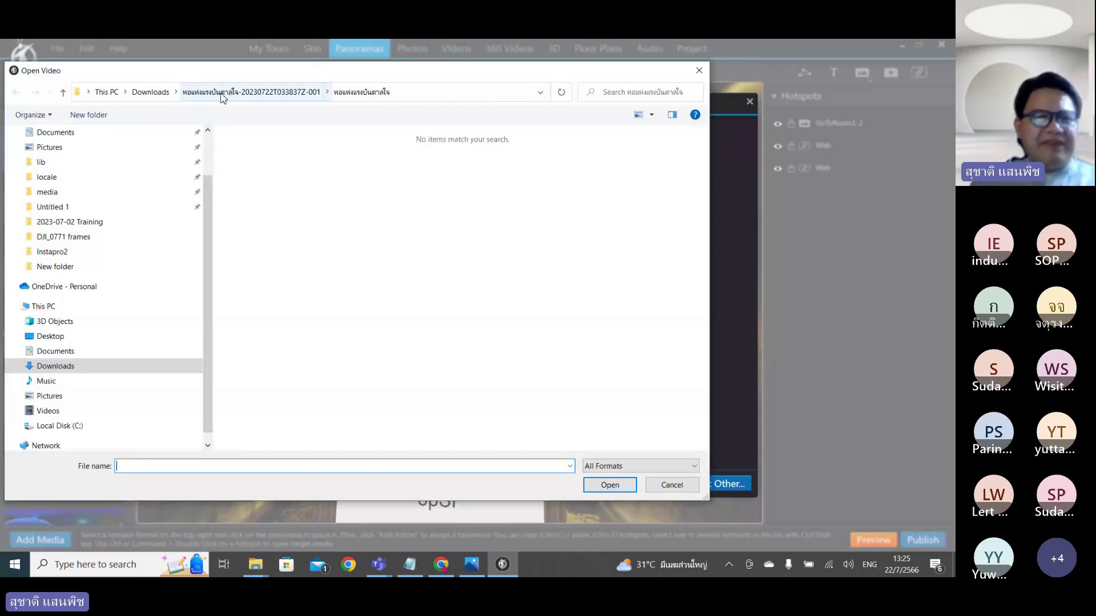
pyautogui.click(148, 93)
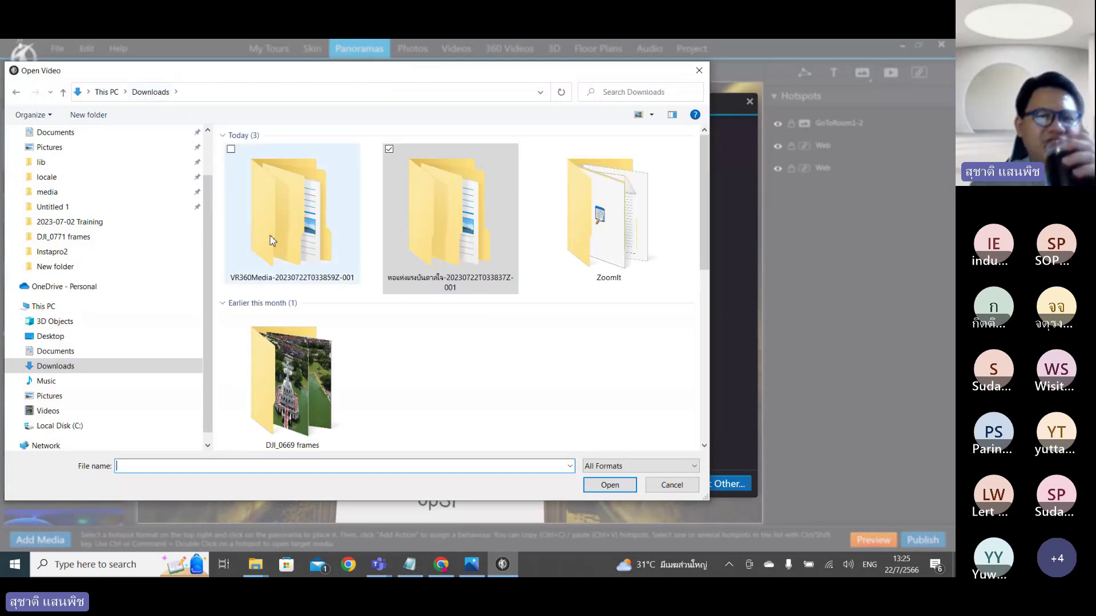
pyautogui.doubleClick(272, 240)
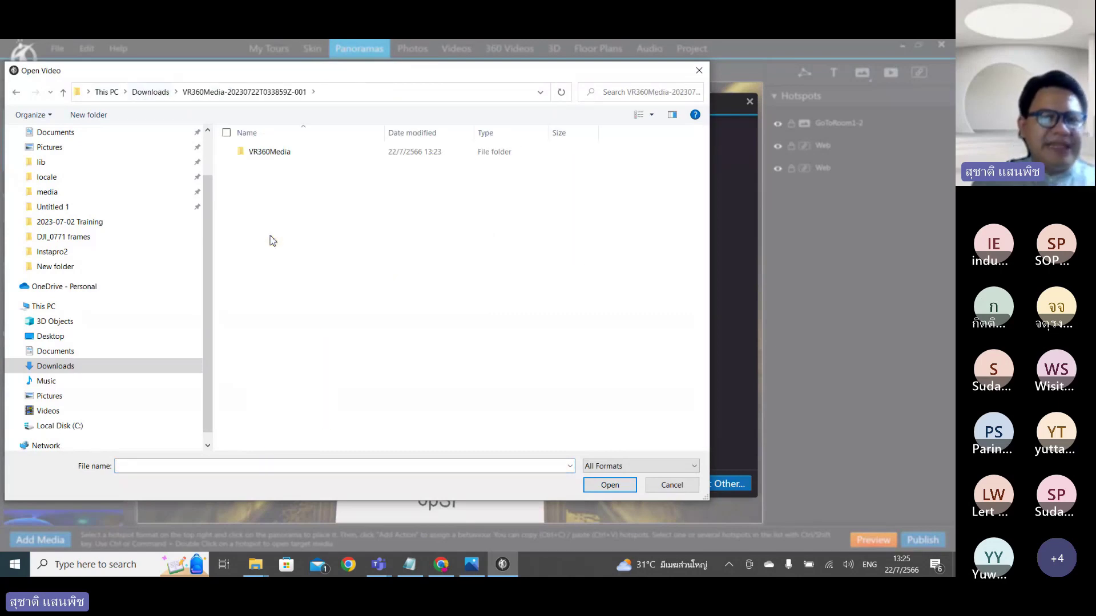
pyautogui.doubleClick(270, 152)
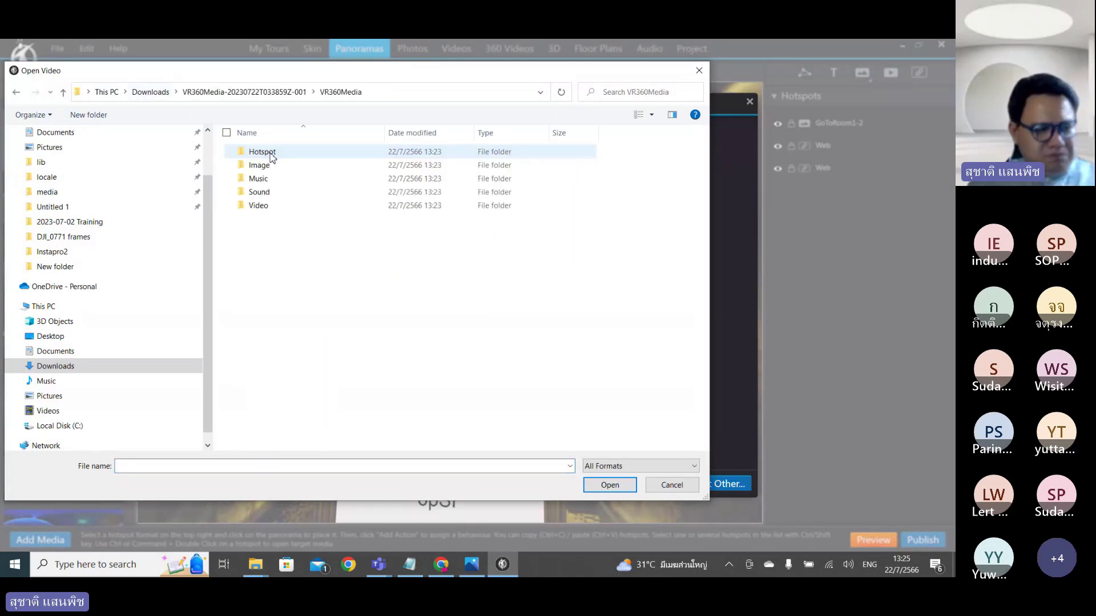
pyautogui.doubleClick(258, 205)
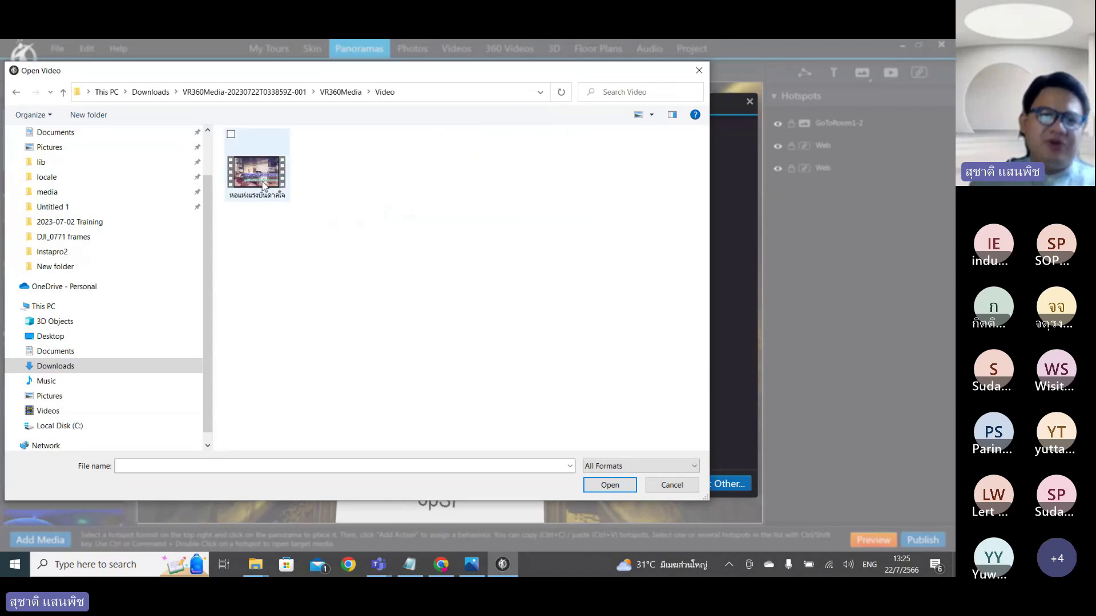
pyautogui.click(263, 181)
pyautogui.click(608, 486)
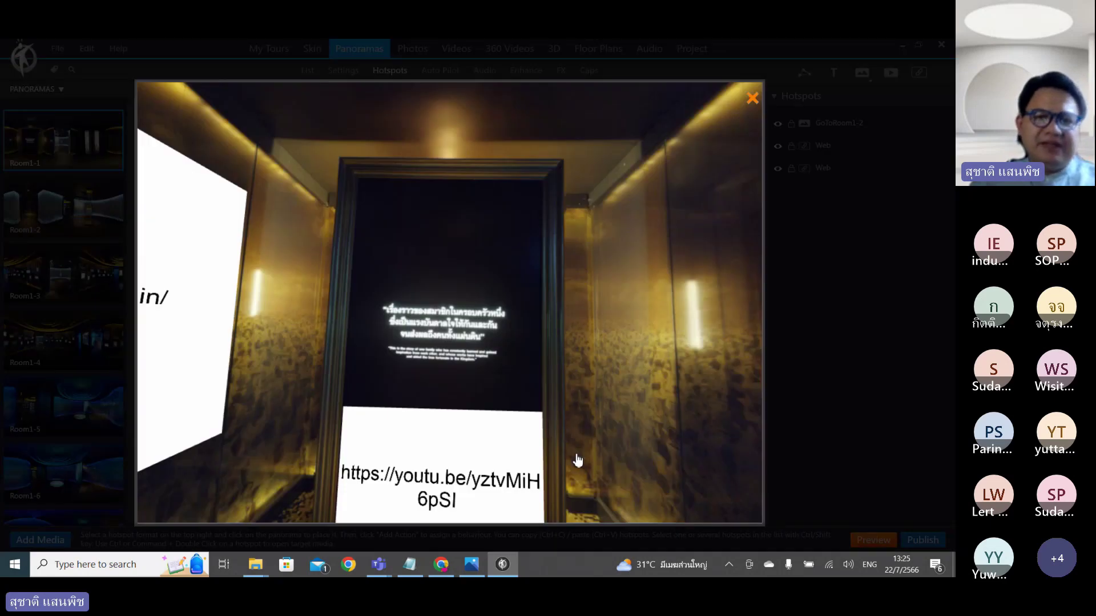
pyautogui.click(362, 184)
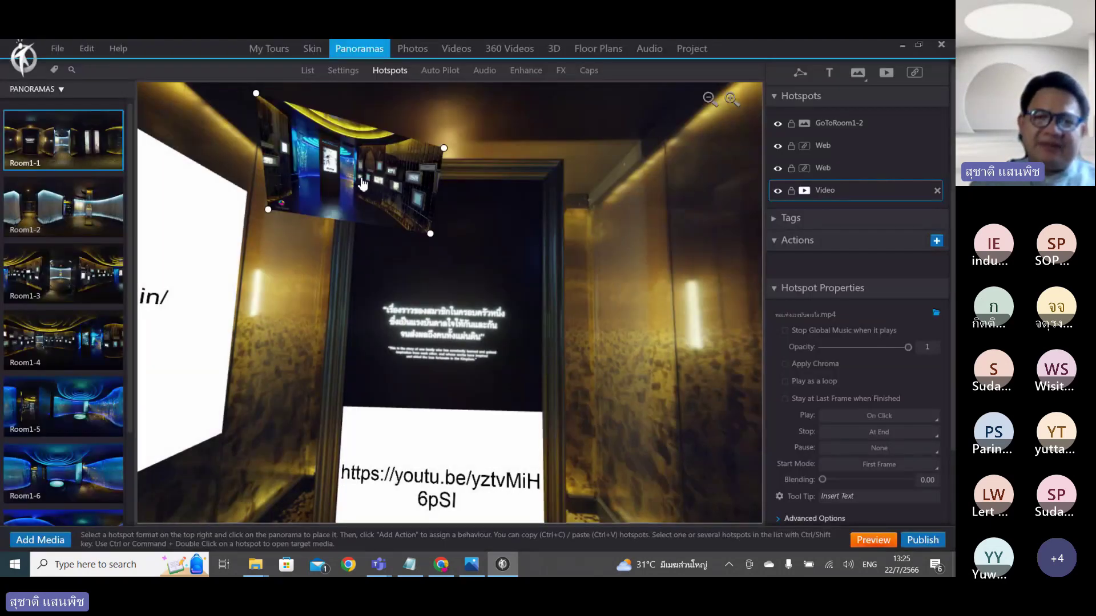
# Move the video hotspot inside the black panel, above the Thai text.
pyautogui.moveTo(423, 229); pyautogui.dragTo(514, 285)
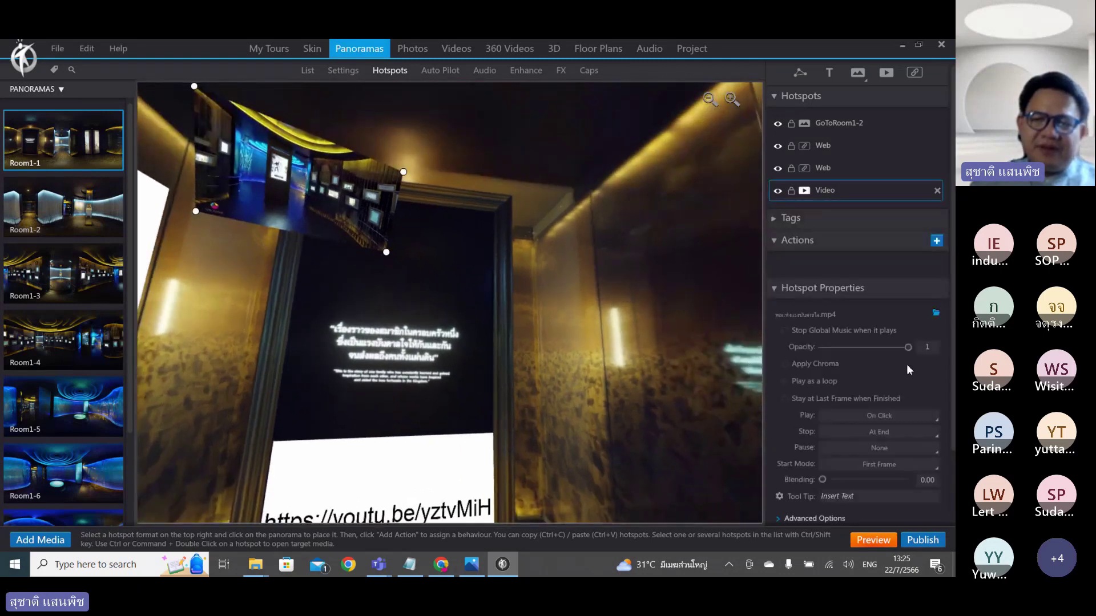
pyautogui.scroll(-1, 905, 366)
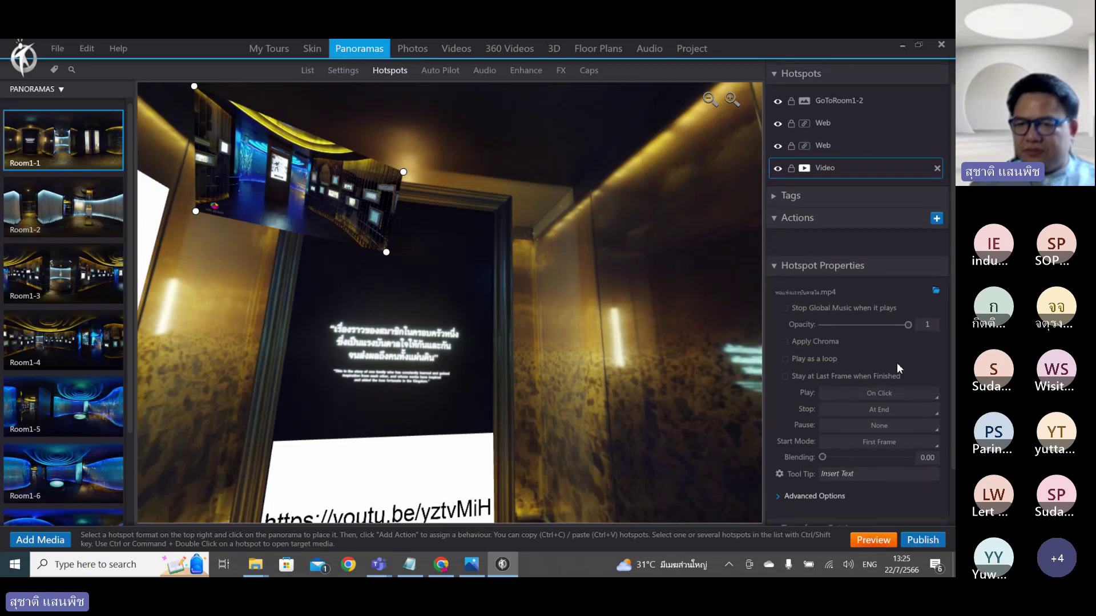
pyautogui.scroll(1, 898, 366)
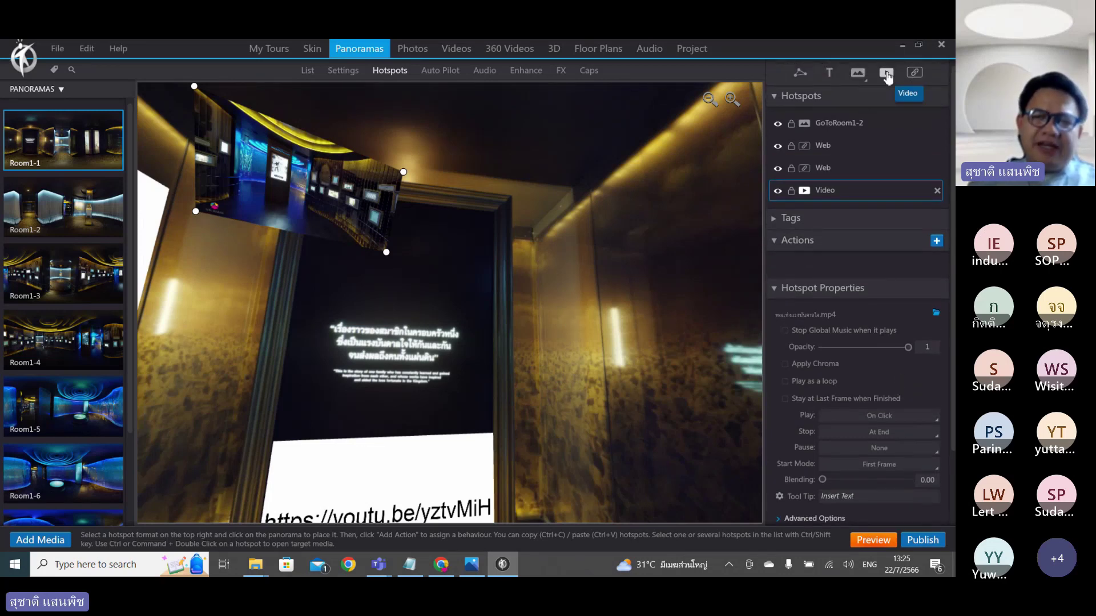
pyautogui.moveTo(264, 194); pyautogui.dragTo(375, 261)
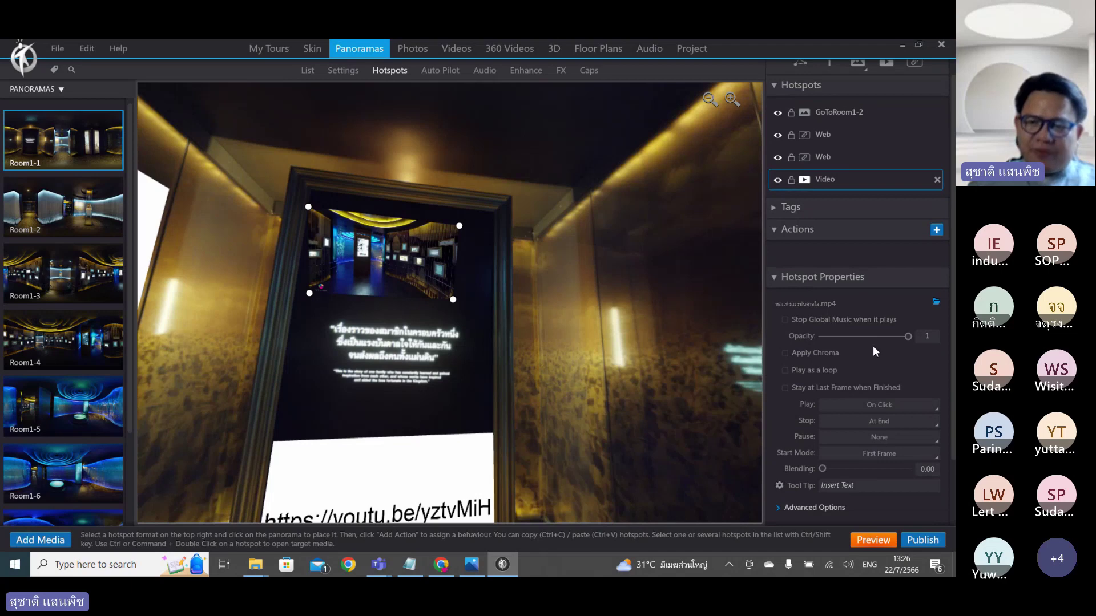
# Examine the video hotspot's properties, including Stop Global Music when it plays, Play, Stop, Pause and Start Mode.
pyautogui.scroll(-2, 872, 345)
pyautogui.scroll(-1, 873, 345)
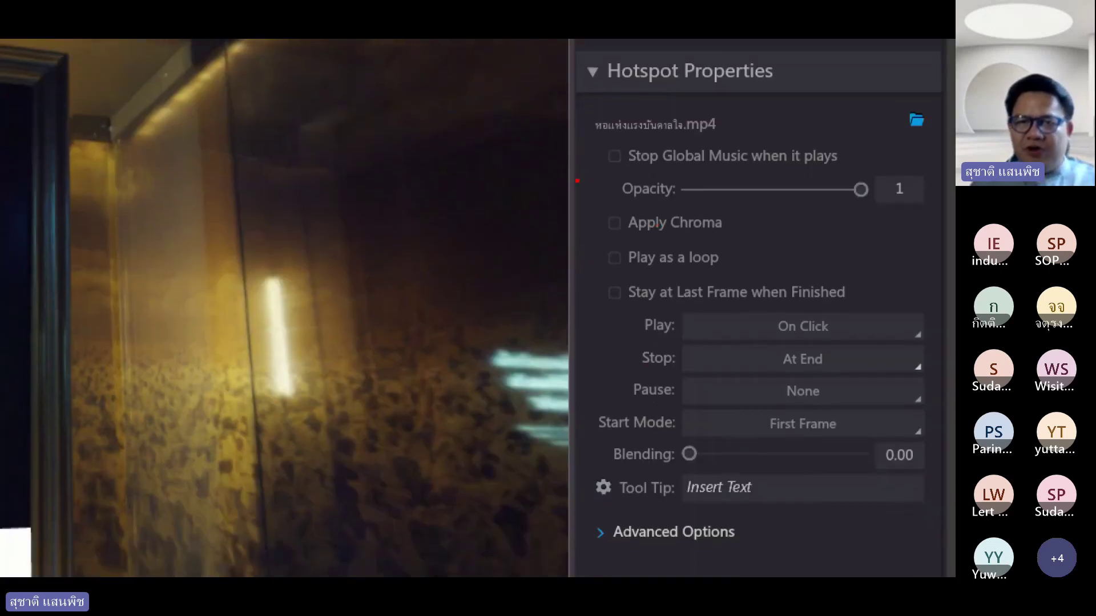
pyautogui.moveTo(564, 196)
pyautogui.mouseDown()
pyautogui.moveTo(606, 169)
pyautogui.moveTo(583, 172)
pyautogui.moveTo(608, 188)
pyautogui.mouseUp()
pyautogui.moveTo(610, 151)
pyautogui.mouseDown()
pyautogui.moveTo(620, 162)
pyautogui.moveTo(661, 108)
pyautogui.mouseUp()
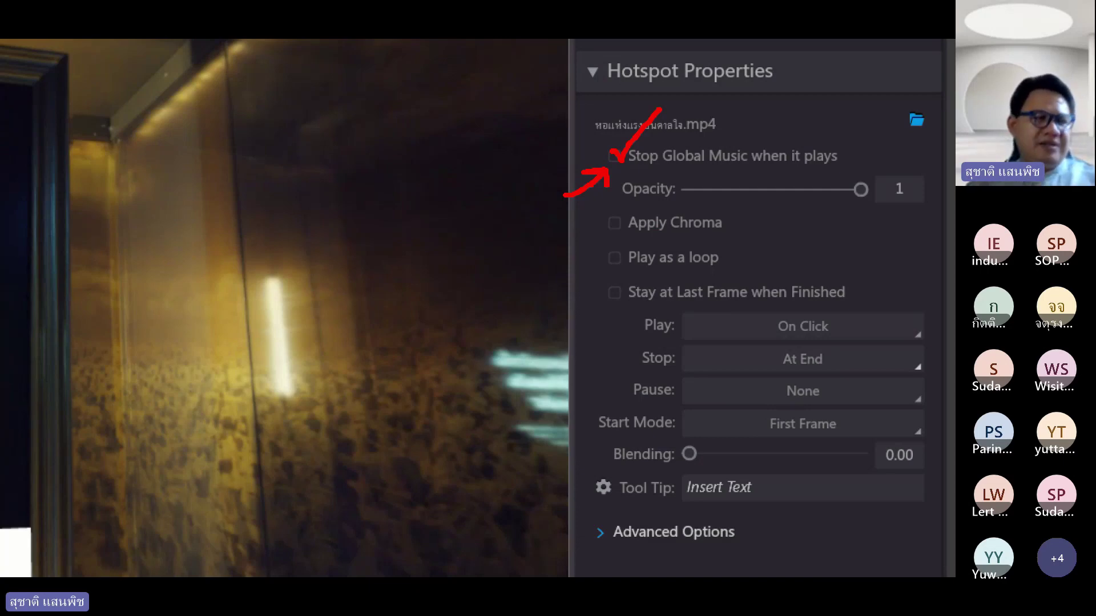
pyautogui.click(646, 110)
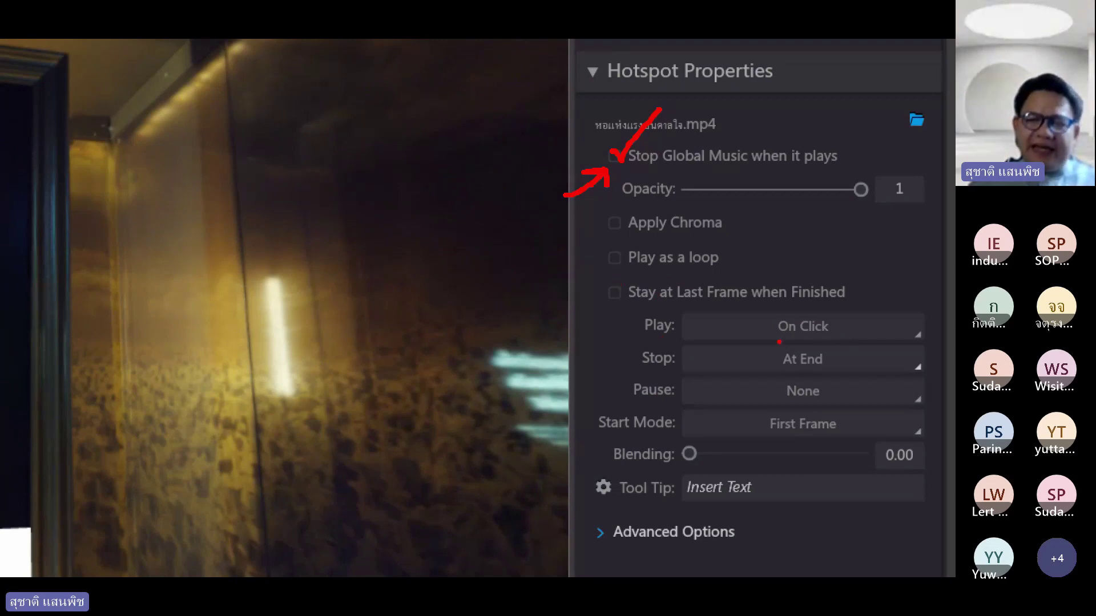
pyautogui.moveTo(775, 341); pyautogui.dragTo(831, 339)
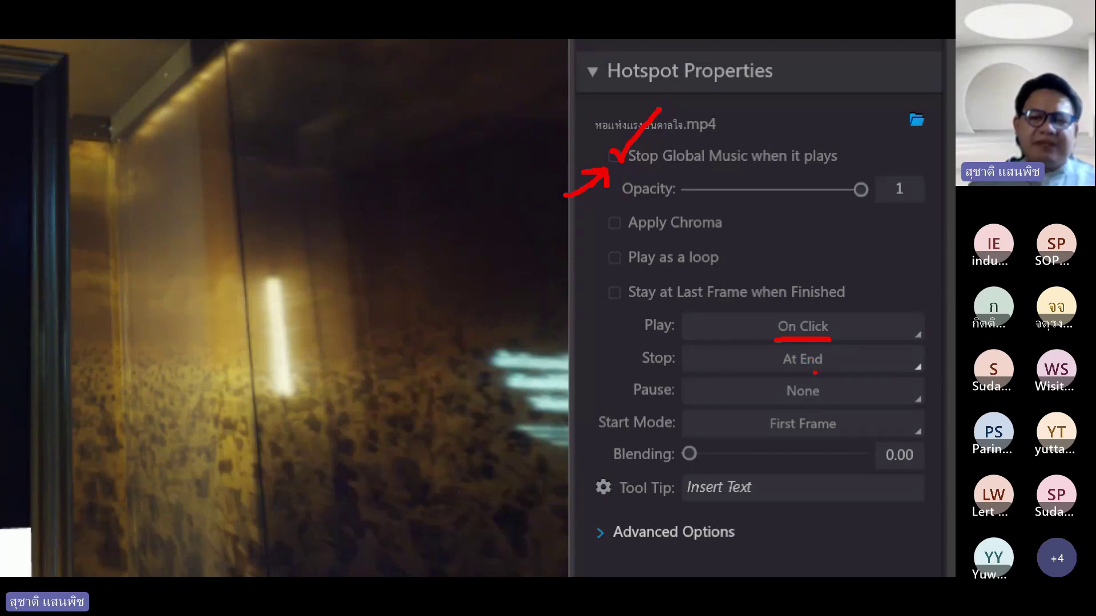
pyautogui.moveTo(780, 371); pyautogui.dragTo(834, 371)
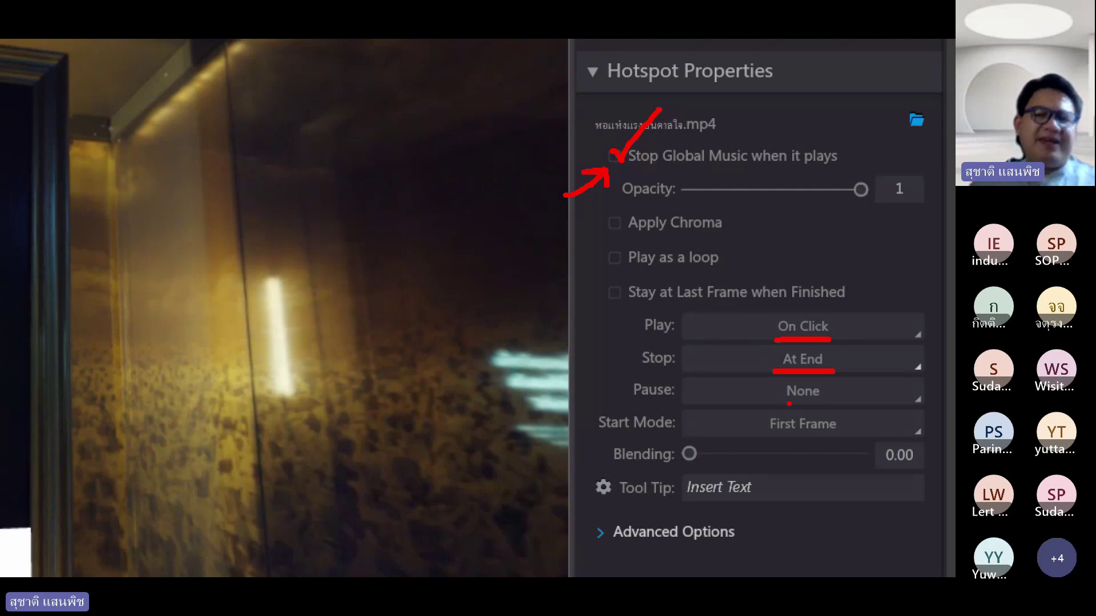
pyautogui.moveTo(775, 404)
pyautogui.mouseDown()
pyautogui.moveTo(777, 379)
pyautogui.moveTo(833, 384)
pyautogui.moveTo(820, 403)
pyautogui.moveTo(773, 403)
pyautogui.mouseUp()
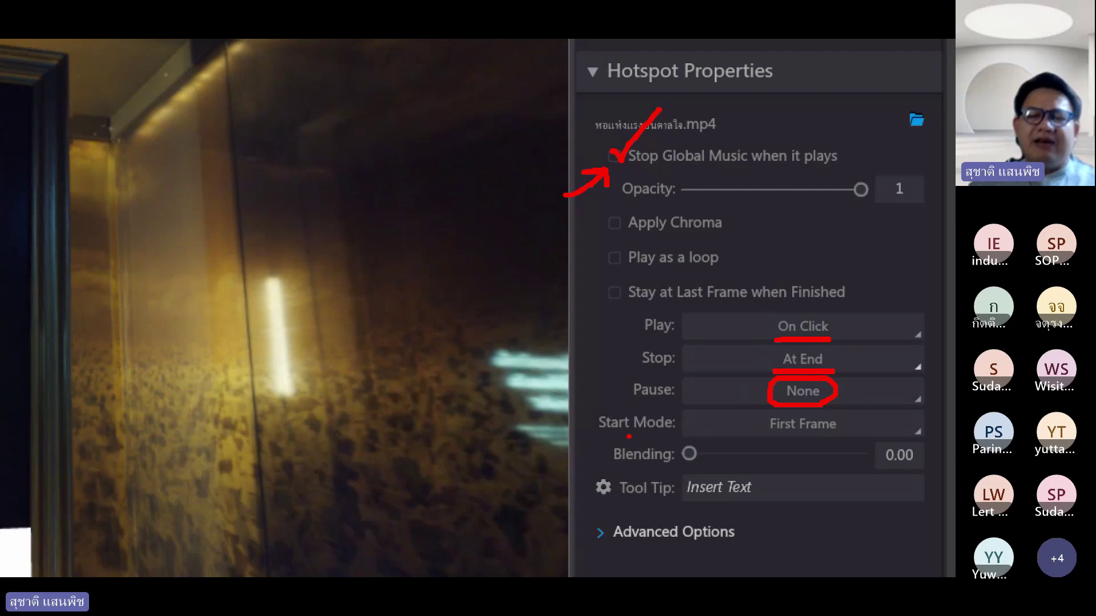
pyautogui.moveTo(772, 434); pyautogui.dragTo(837, 433)
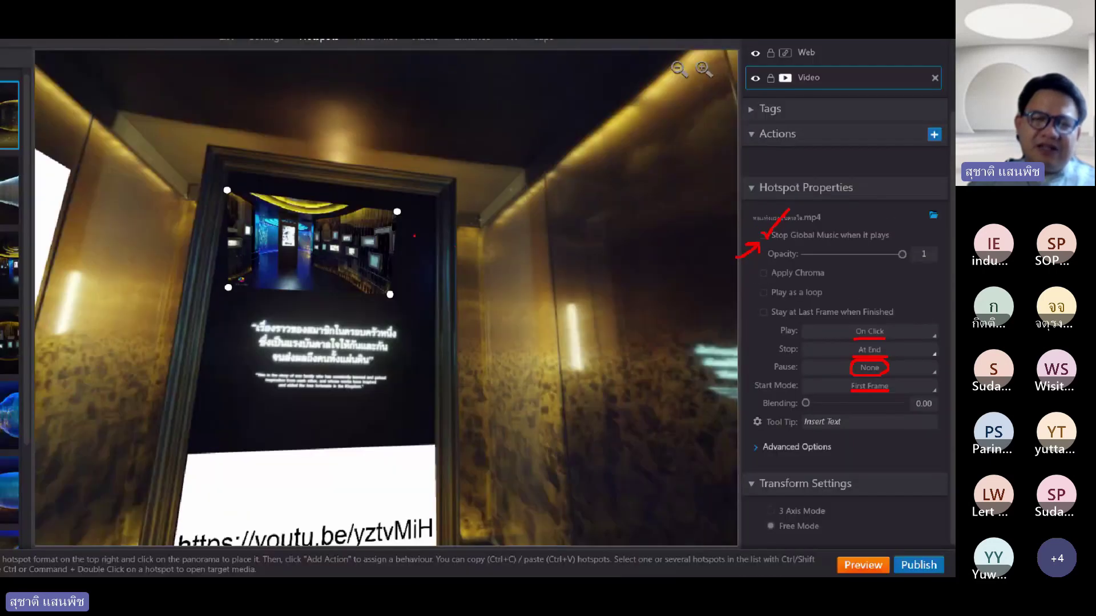
pyautogui.moveTo(411, 224)
pyautogui.mouseDown()
pyautogui.moveTo(434, 238)
pyautogui.moveTo(417, 264)
pyautogui.moveTo(440, 266)
pyautogui.moveTo(419, 282)
pyautogui.moveTo(403, 217)
pyautogui.moveTo(459, 242)
pyautogui.moveTo(425, 281)
pyautogui.mouseUp()
pyautogui.moveTo(685, 228)
pyautogui.mouseDown()
pyautogui.moveTo(718, 294)
pyautogui.moveTo(664, 308)
pyautogui.mouseUp()
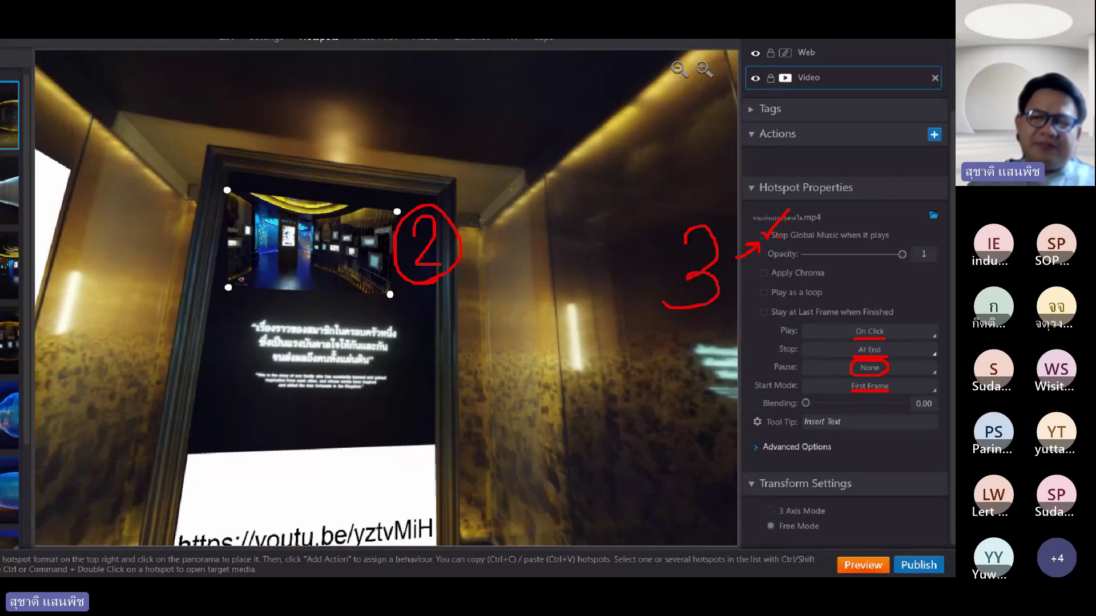
pyautogui.moveTo(772, 240); pyautogui.dragTo(884, 240)
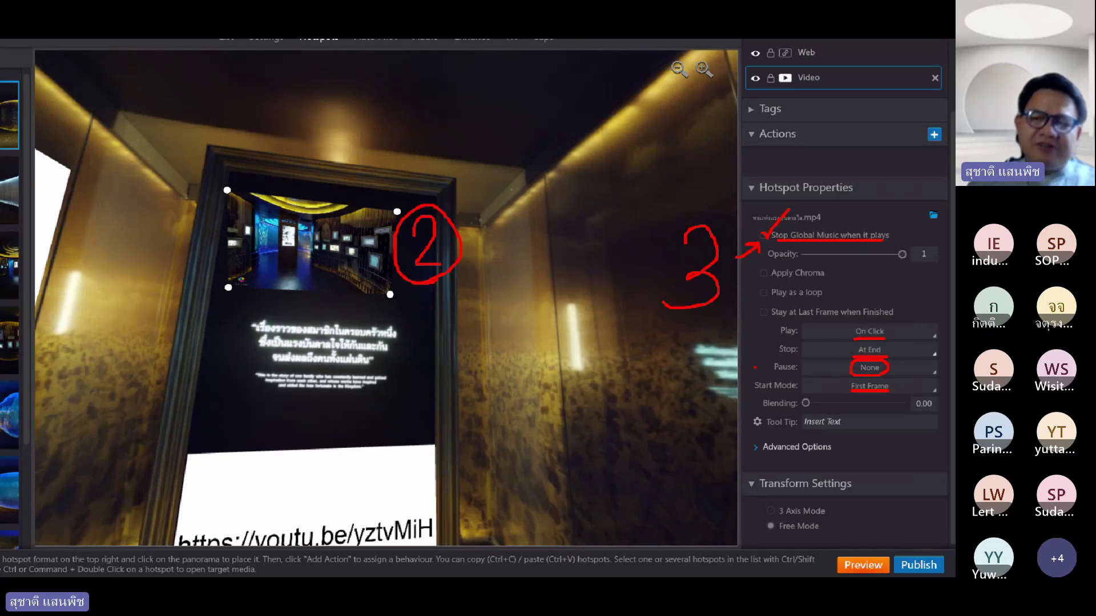
pyautogui.moveTo(754, 368); pyautogui.dragTo(766, 368)
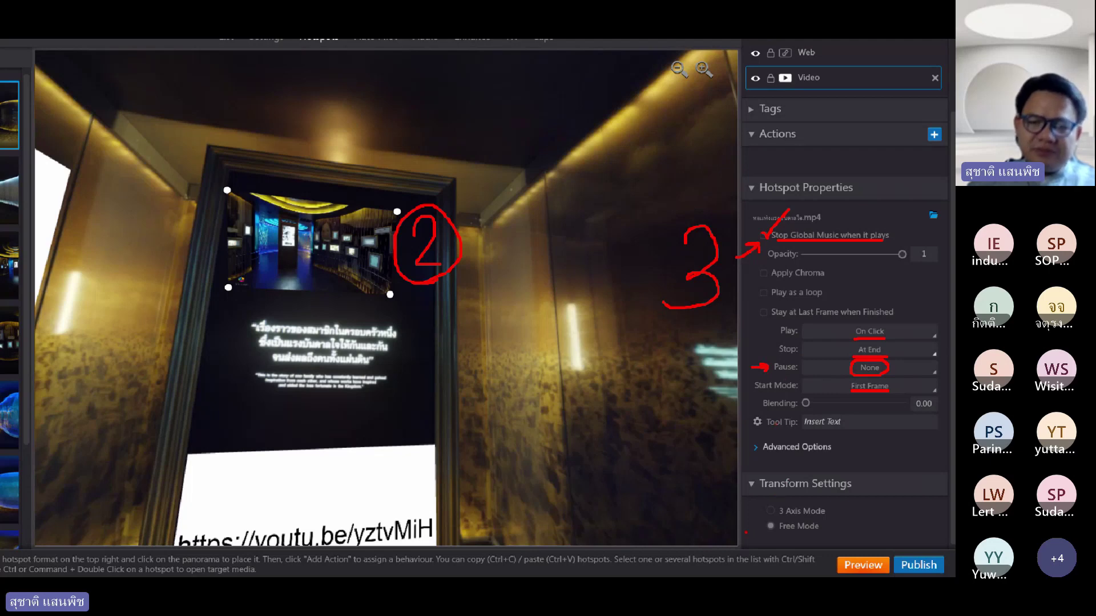
pyautogui.moveTo(717, 507)
pyautogui.mouseDown()
pyautogui.moveTo(740, 527)
pyautogui.moveTo(738, 544)
pyautogui.moveTo(684, 511)
pyautogui.moveTo(754, 511)
pyautogui.moveTo(761, 536)
pyautogui.moveTo(680, 542)
pyautogui.mouseUp()
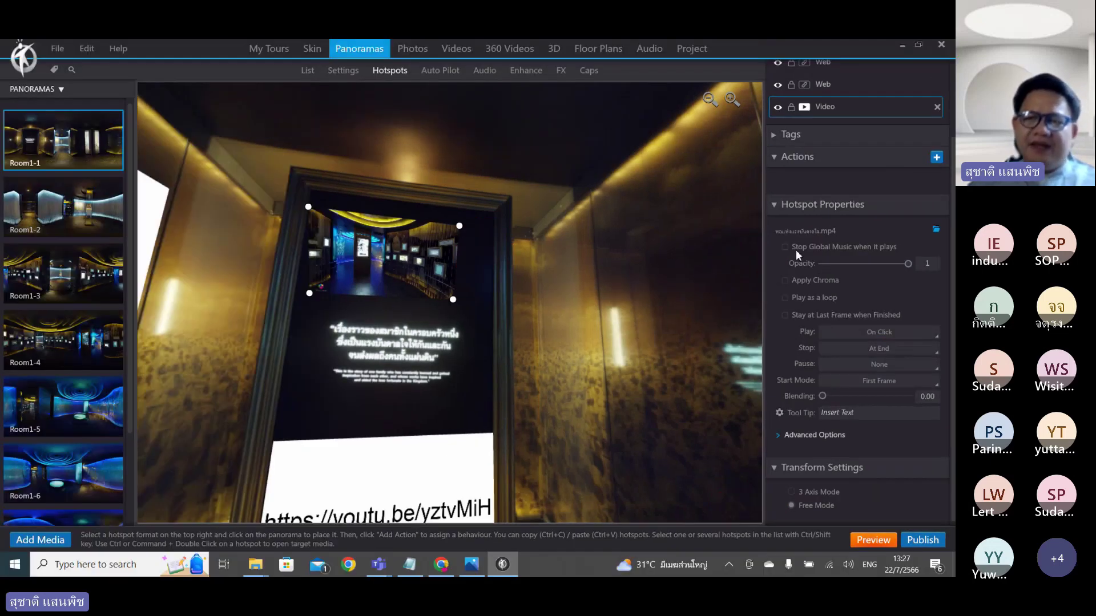
# Enable Stop Global Music when it plays for the video hotspot and set its Pause option to On Click.
pyautogui.click(785, 246)
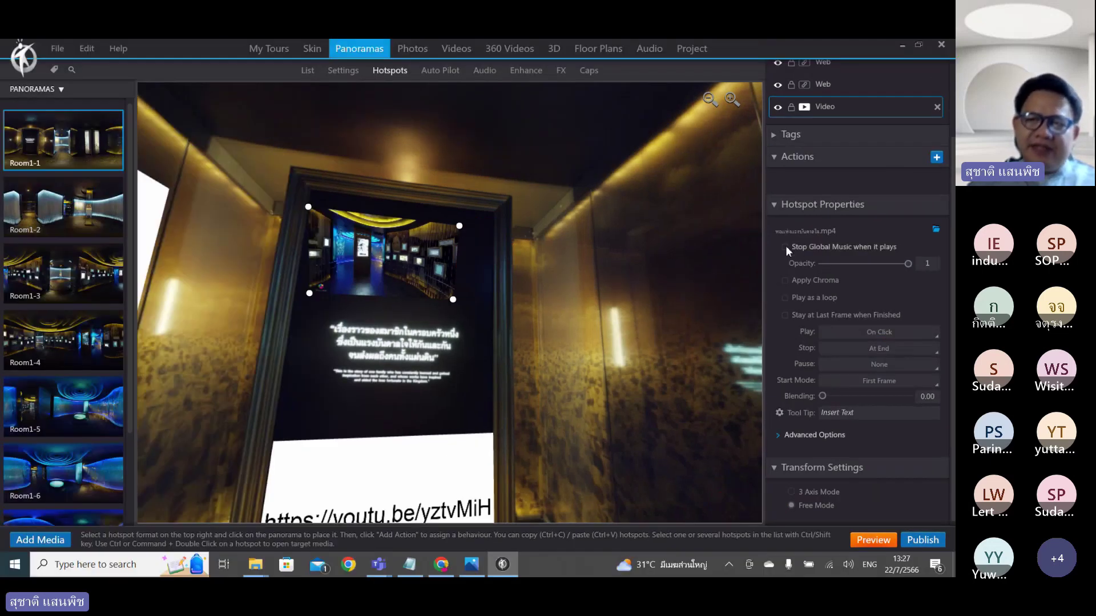
pyautogui.click(865, 367)
pyautogui.click(844, 391)
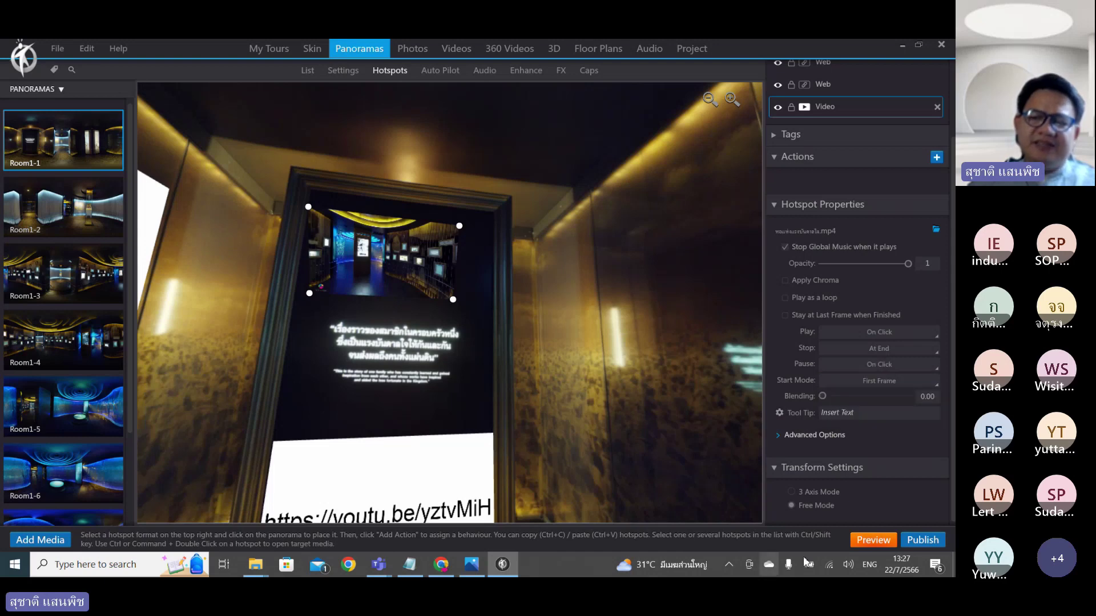
# Stretch the video hotspot's four corners to fill the black panel's upper part above the Thai text inside the frame.
pyautogui.click(372, 260)
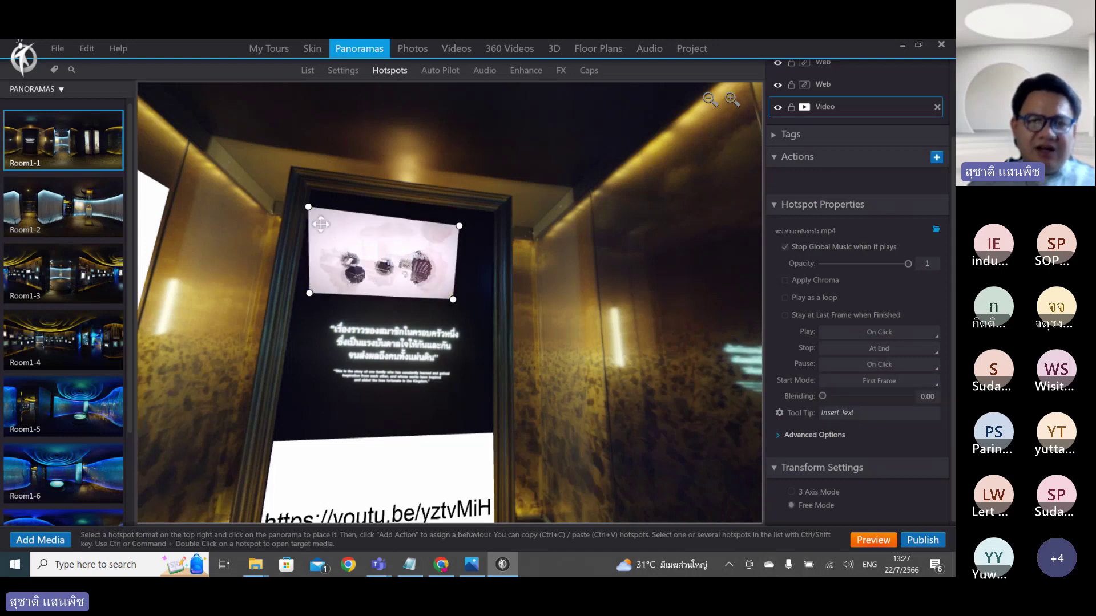
pyautogui.moveTo(308, 207); pyautogui.dragTo(312, 192)
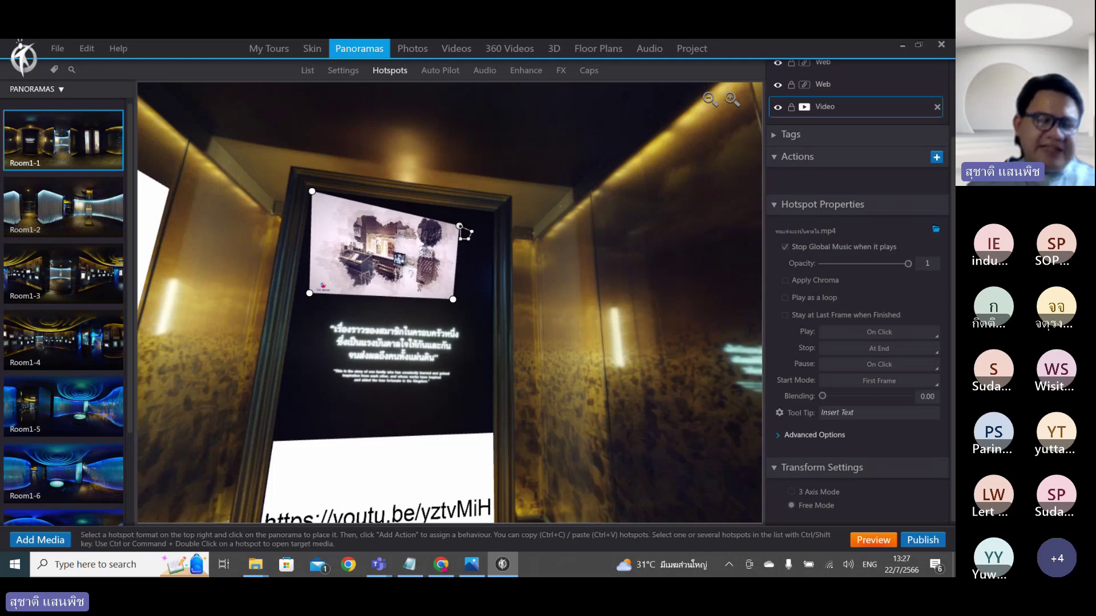
pyautogui.moveTo(461, 227); pyautogui.dragTo(499, 214)
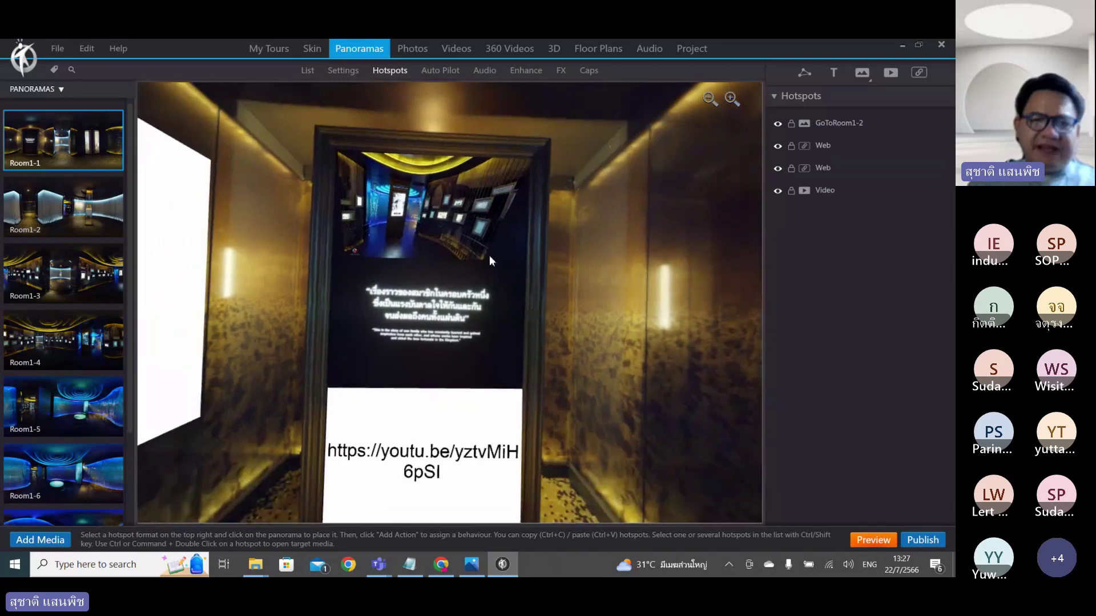
pyautogui.moveTo(480, 258); pyautogui.dragTo(525, 291)
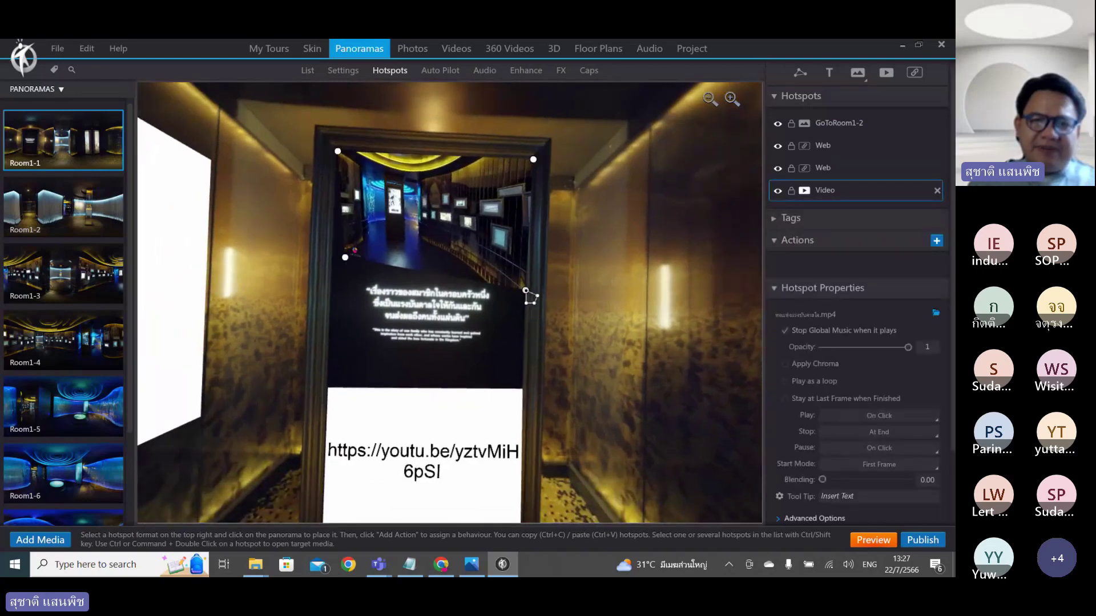
pyautogui.moveTo(538, 169); pyautogui.dragTo(553, 198)
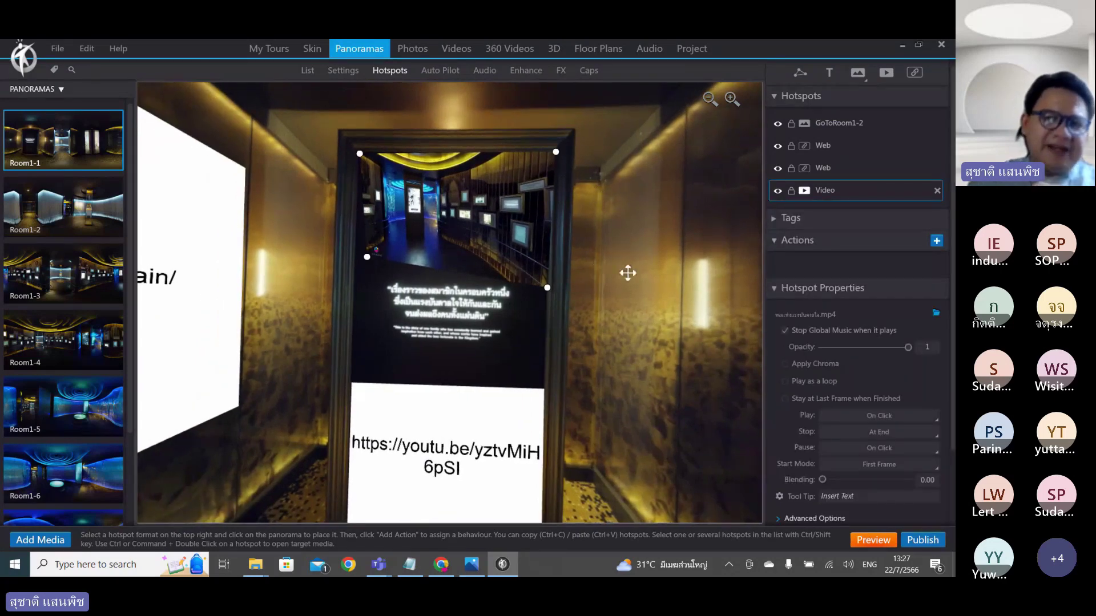
pyautogui.moveTo(628, 273); pyautogui.dragTo(504, 227)
pyautogui.click(504, 227)
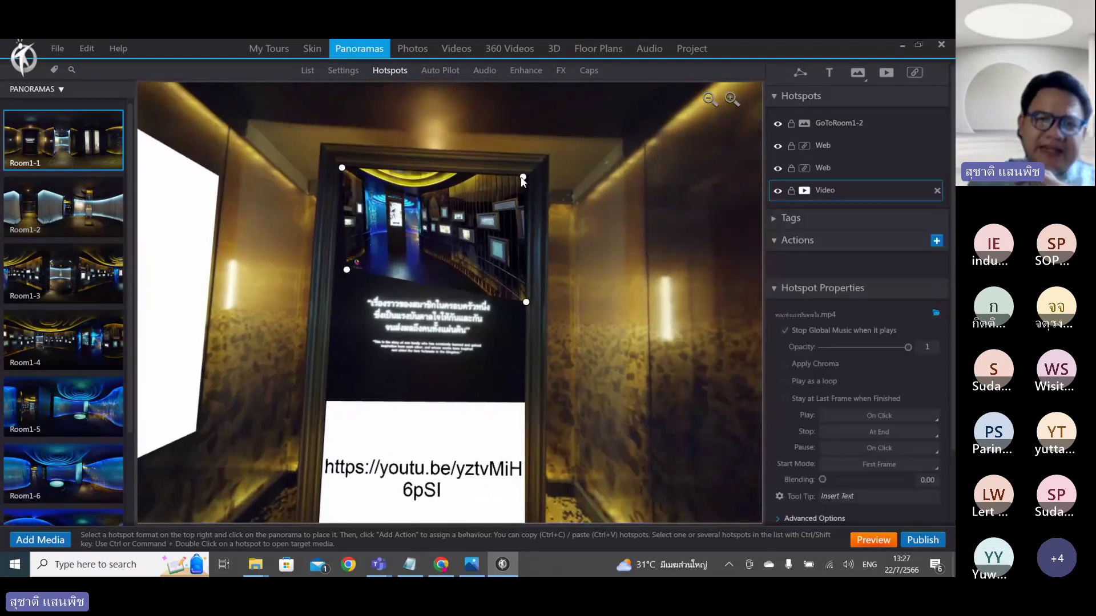
pyautogui.moveTo(521, 180); pyautogui.dragTo(526, 174)
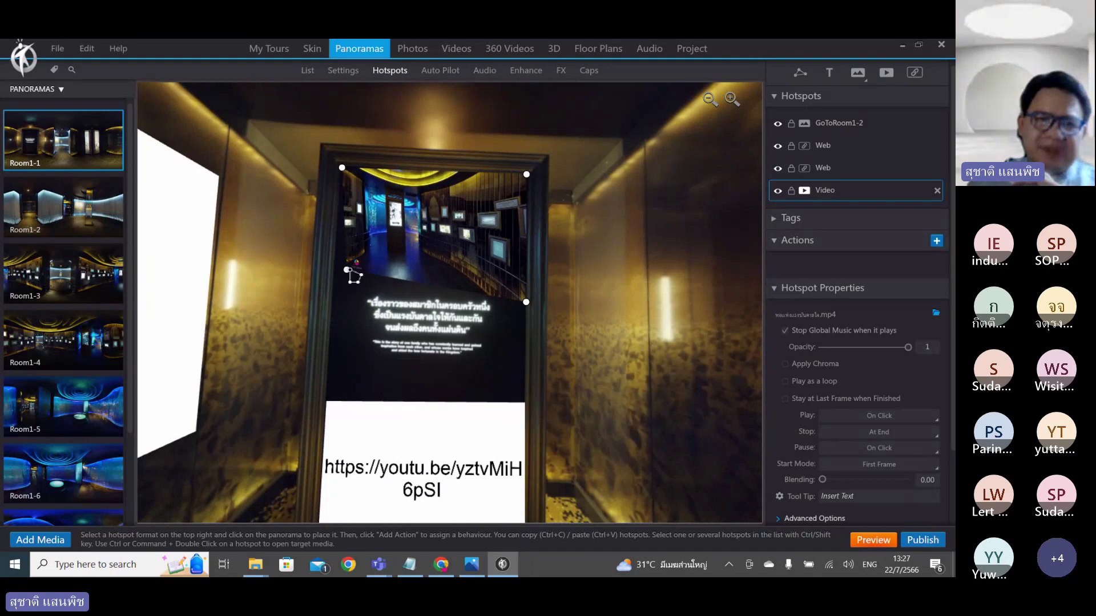
pyautogui.moveTo(347, 269); pyautogui.dragTo(335, 297)
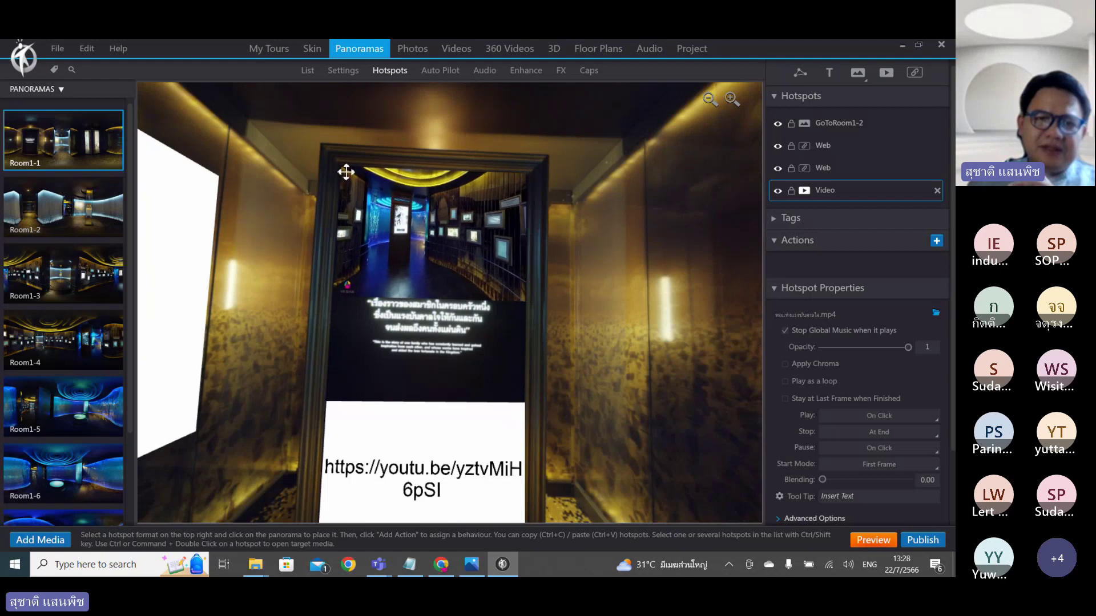
pyautogui.moveTo(557, 260); pyautogui.dragTo(659, 266)
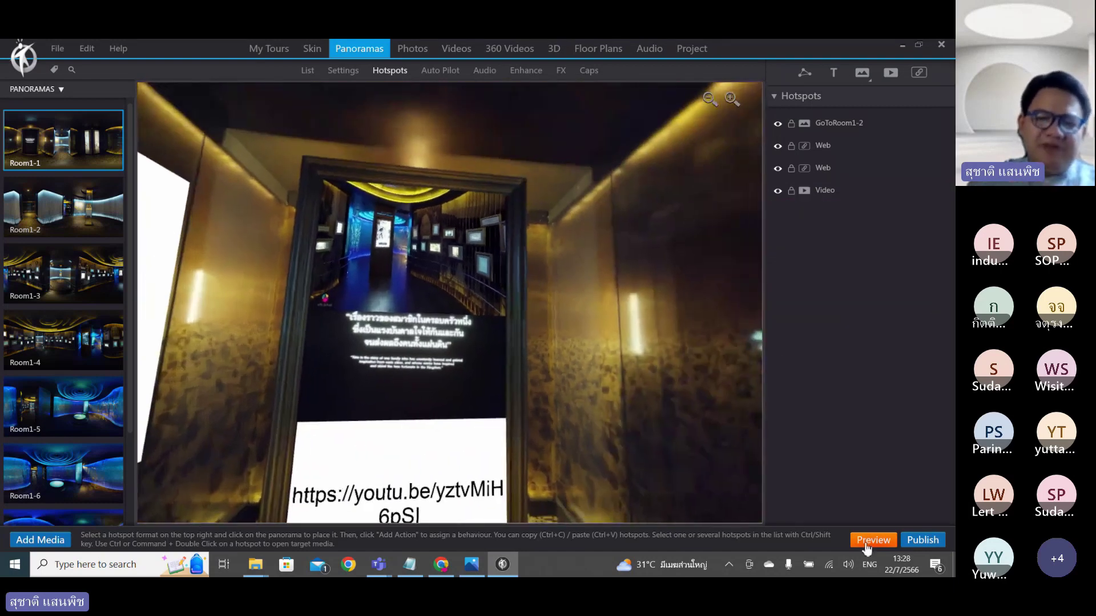
# Preview the tour, turn to the framed panel to check the video hotspot's playback, and close the preview.
pyautogui.click(922, 540)
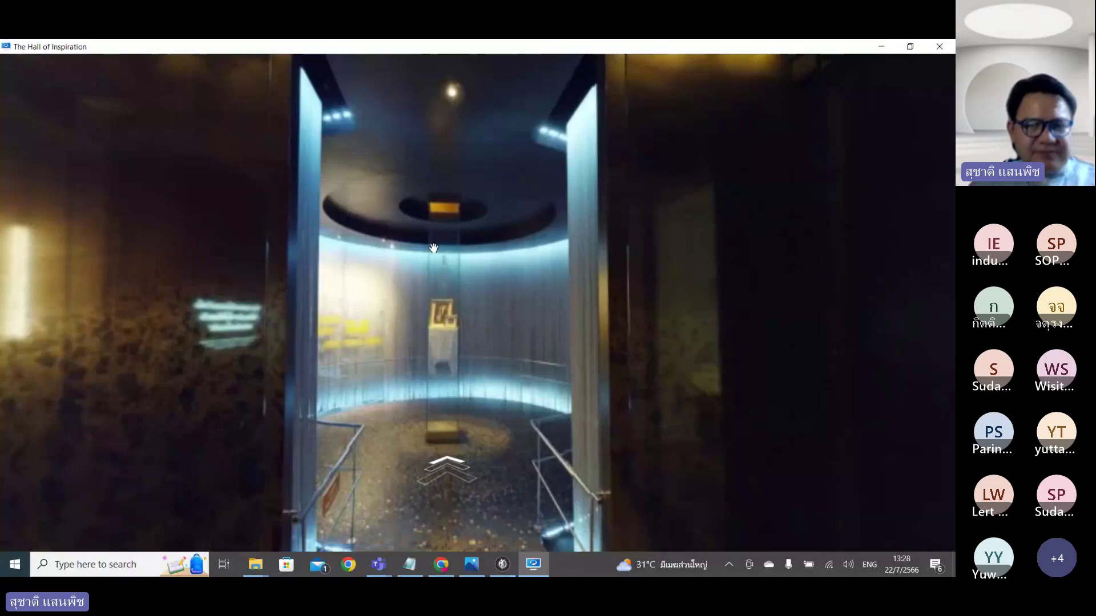
pyautogui.click(434, 247)
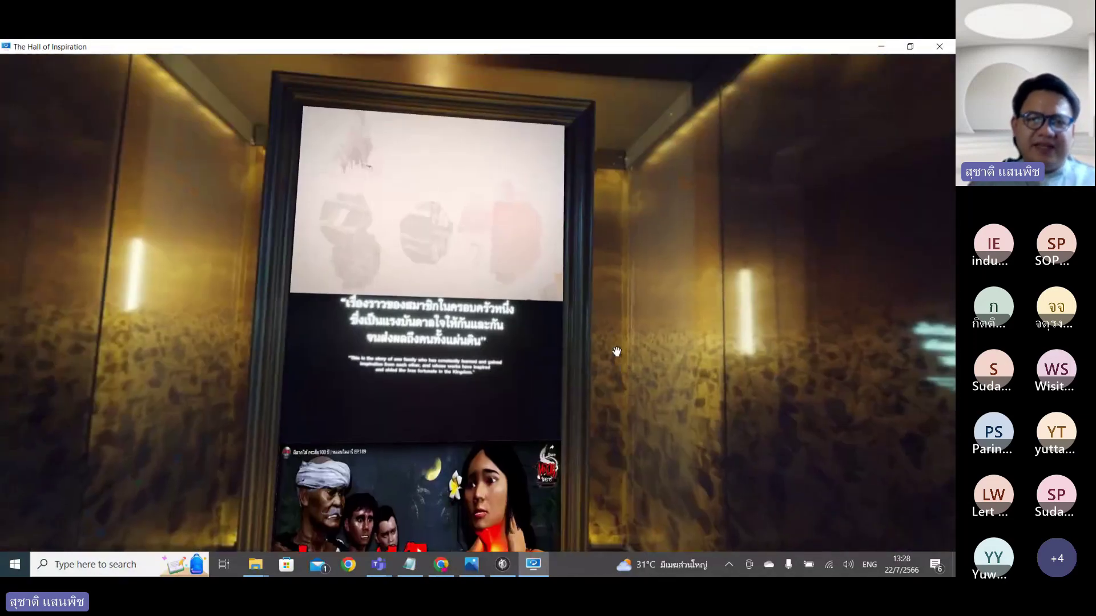
pyautogui.moveTo(540, 377); pyautogui.dragTo(460, 211)
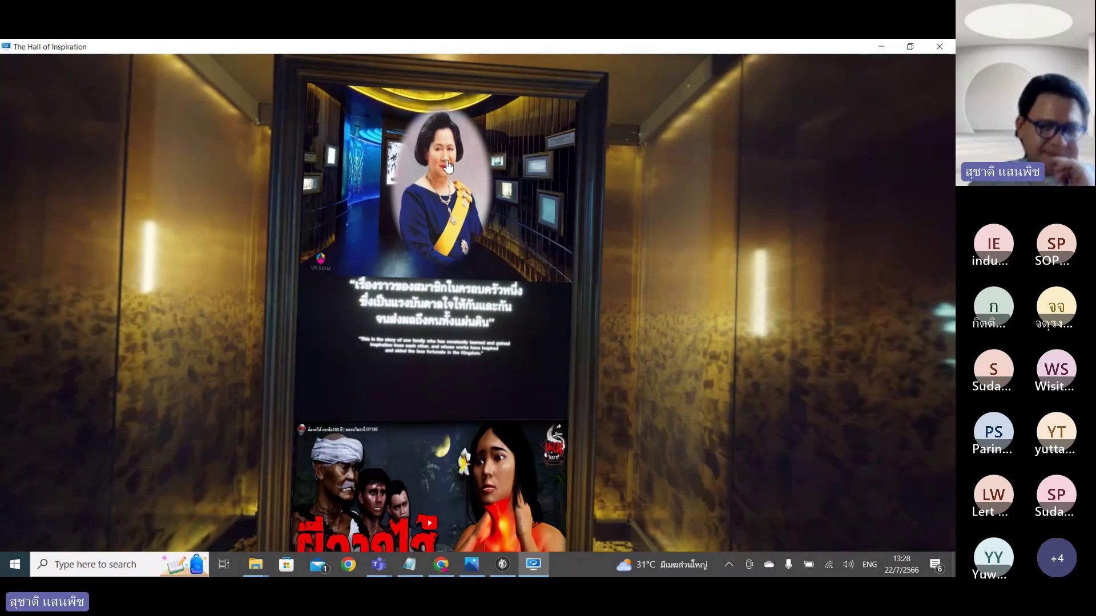
pyautogui.moveTo(693, 240); pyautogui.dragTo(584, 296)
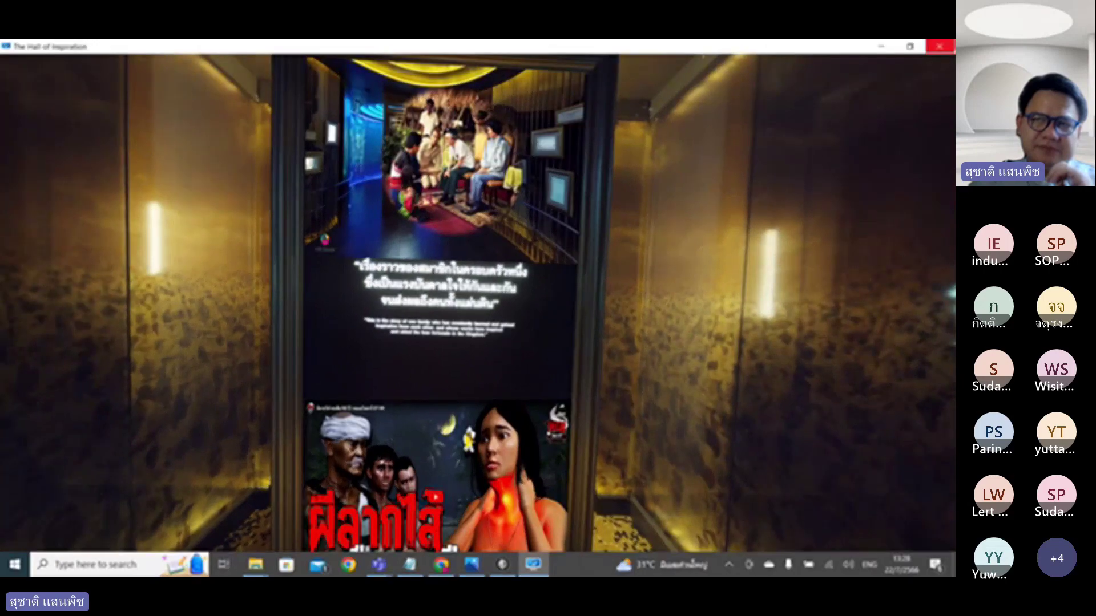
pyautogui.click(939, 46)
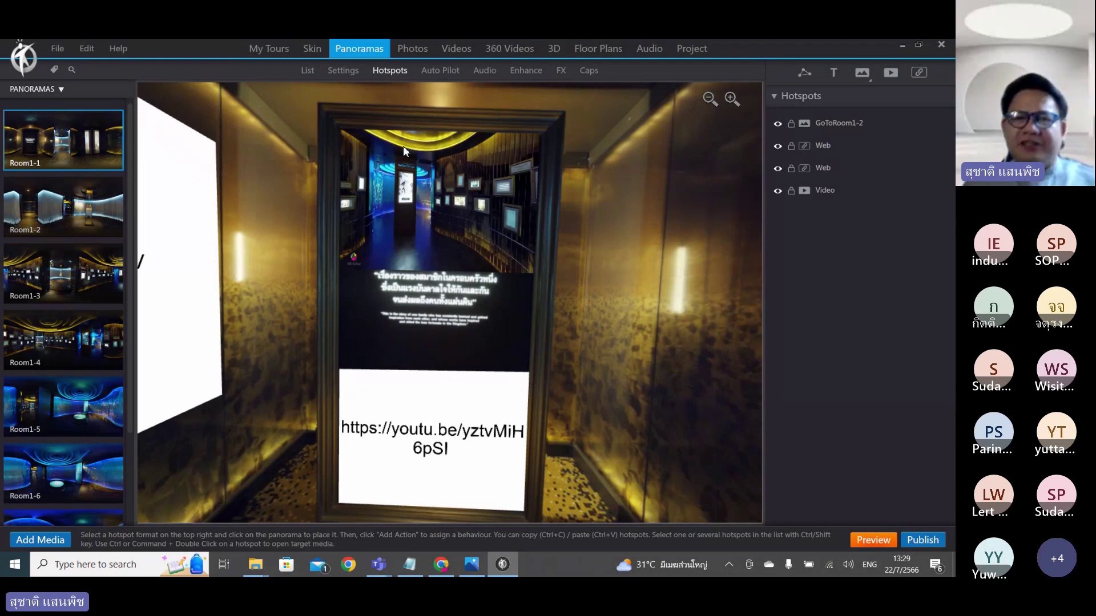
pyautogui.moveTo(621, 156); pyautogui.dragTo(518, 176)
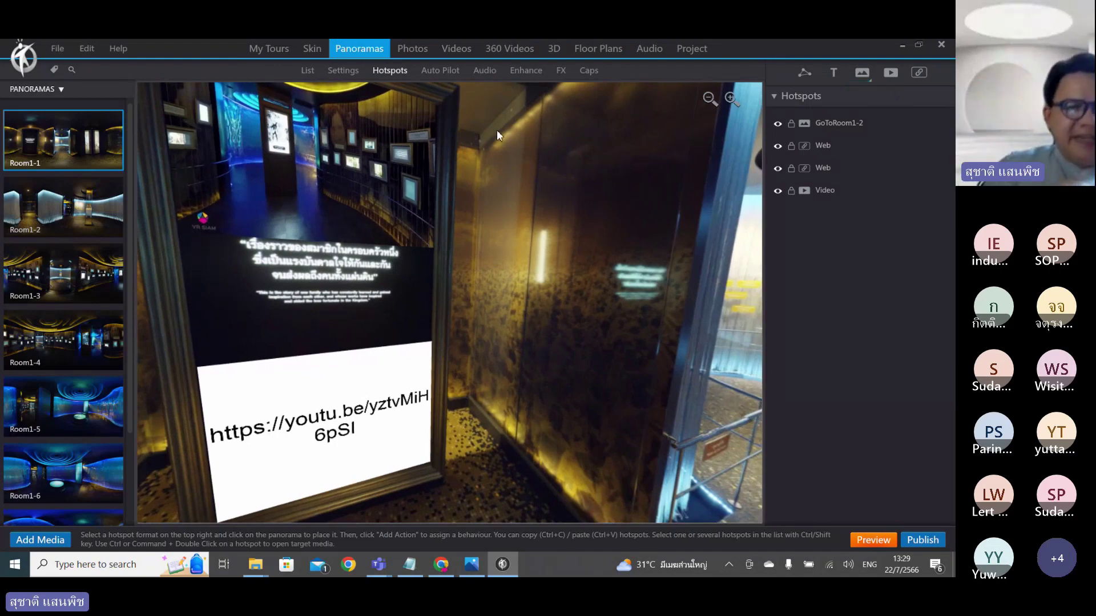
pyautogui.moveTo(498, 133); pyautogui.dragTo(655, 239)
pyautogui.moveTo(640, 280); pyautogui.dragTo(429, 219)
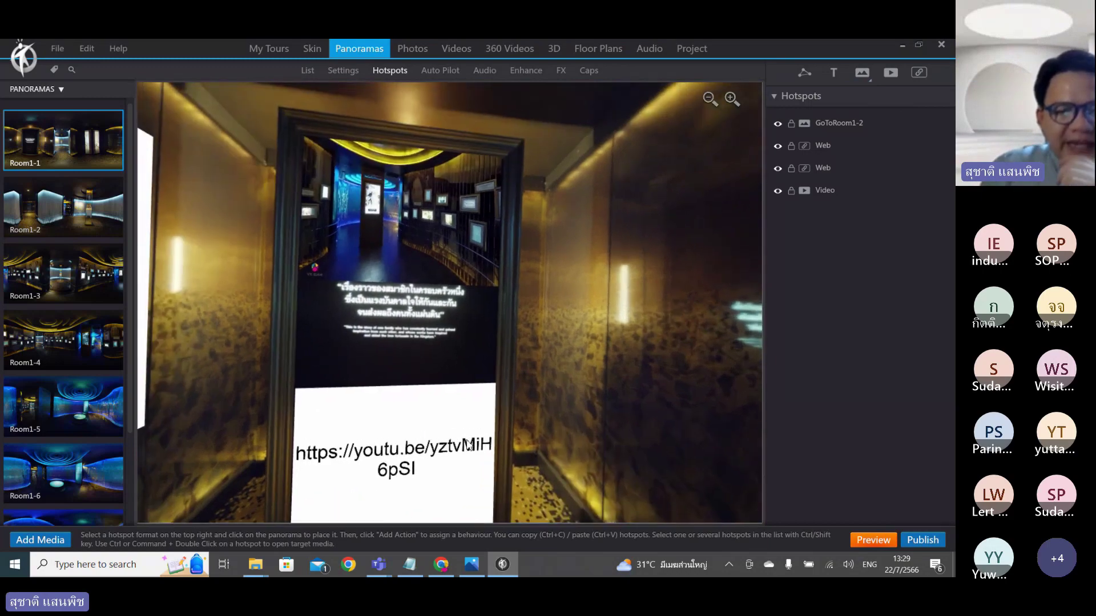
pyautogui.moveTo(597, 372); pyautogui.dragTo(546, 362)
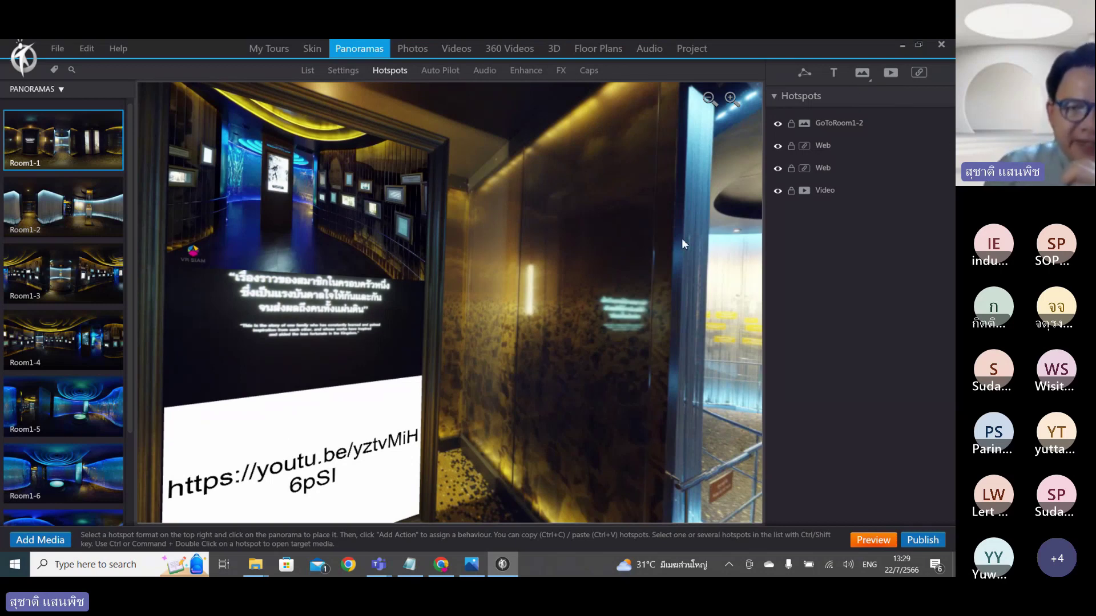
pyautogui.moveTo(681, 238); pyautogui.dragTo(606, 218)
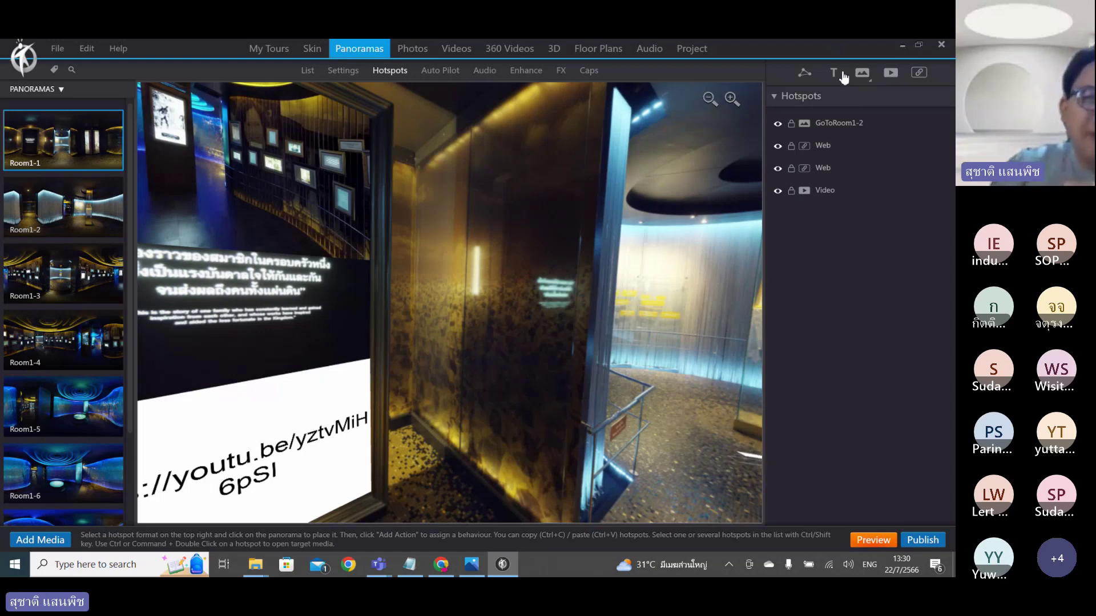
pyautogui.click(863, 74)
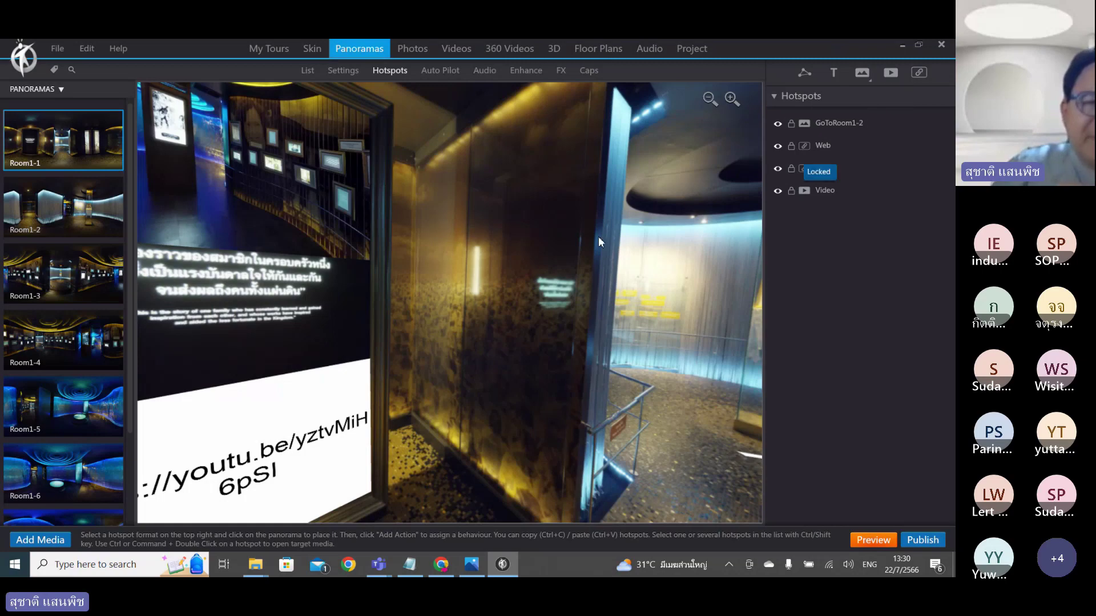
pyautogui.moveTo(499, 259); pyautogui.dragTo(484, 221)
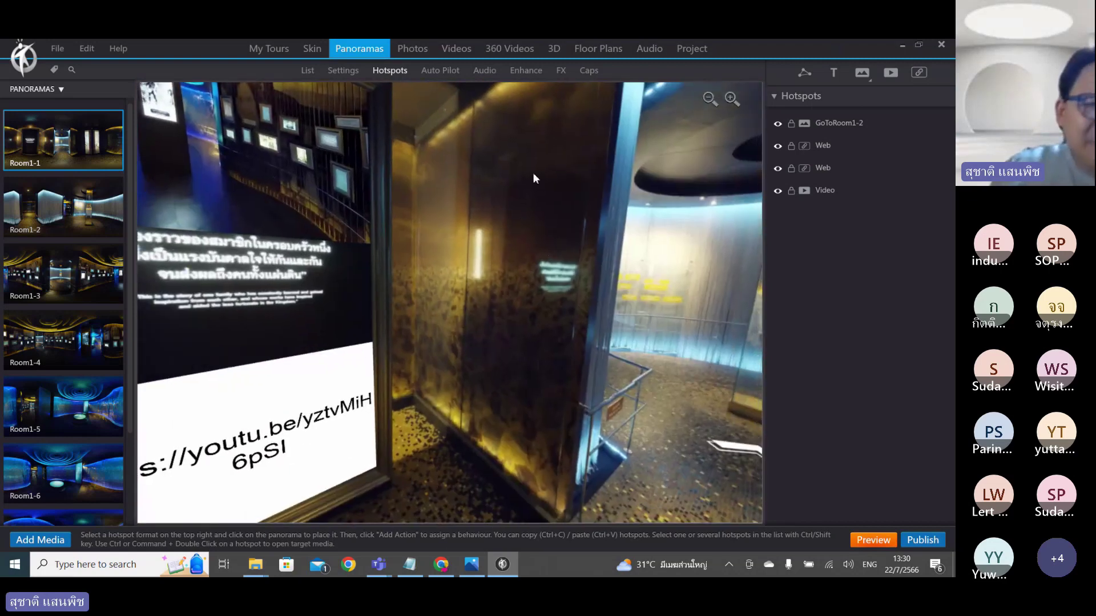
pyautogui.moveTo(543, 188); pyautogui.dragTo(616, 200)
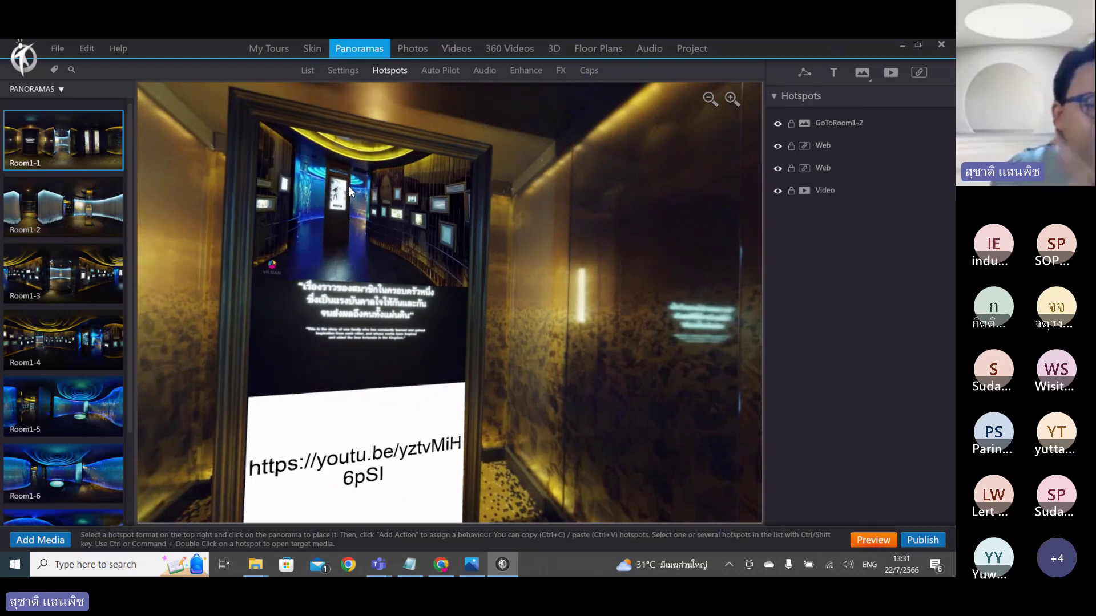
pyautogui.moveTo(455, 203); pyautogui.dragTo(608, 204)
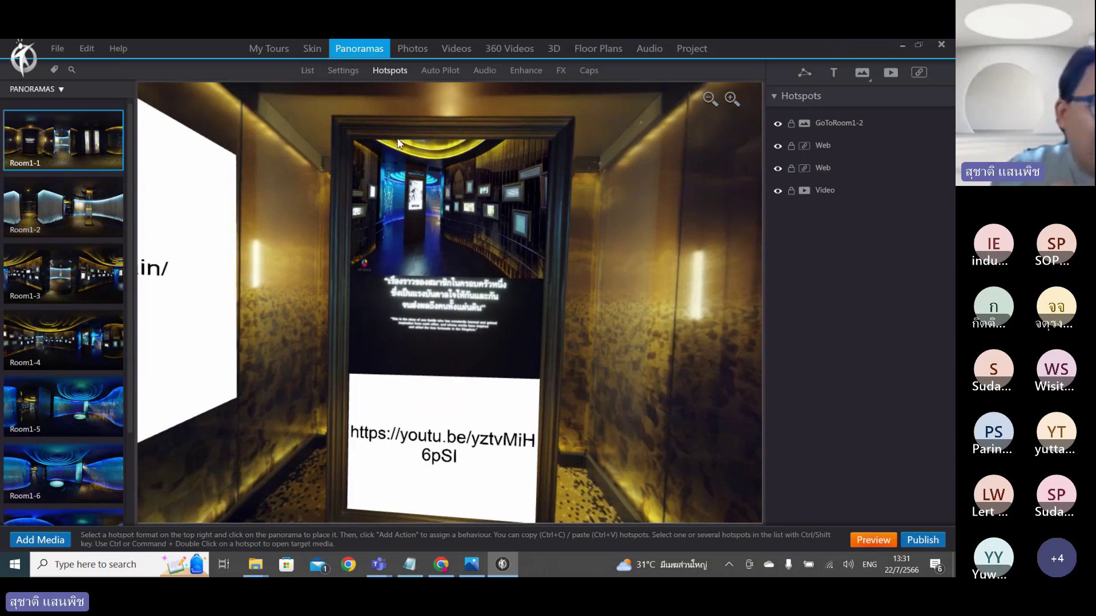
pyautogui.moveTo(532, 176); pyautogui.dragTo(551, 214)
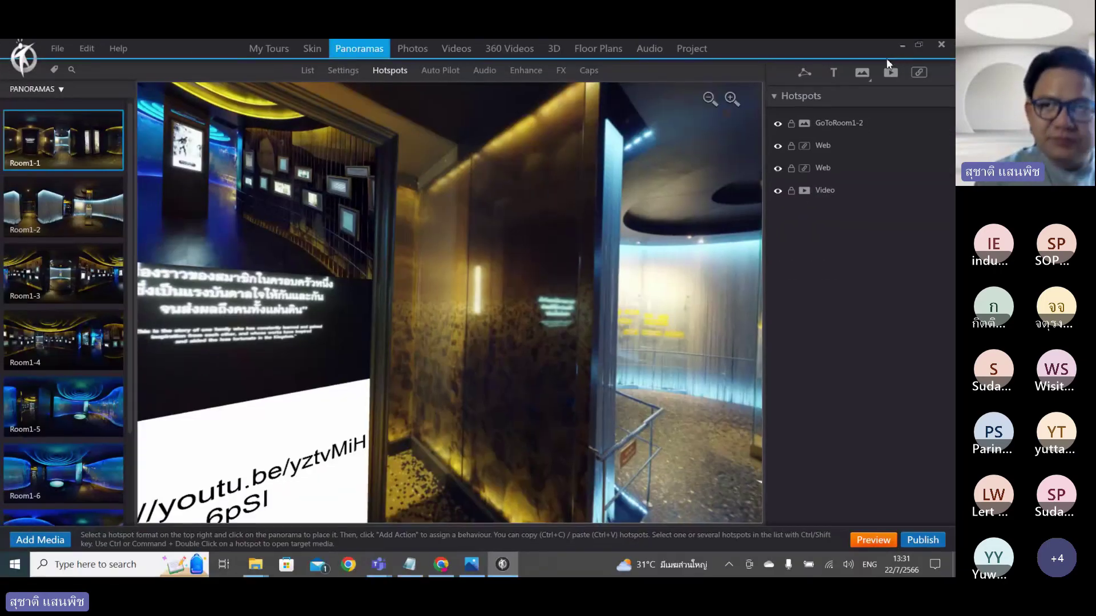
pyautogui.moveTo(851, 103)
pyautogui.mouseDown()
pyautogui.moveTo(871, 75)
pyautogui.moveTo(867, 90)
pyautogui.mouseUp()
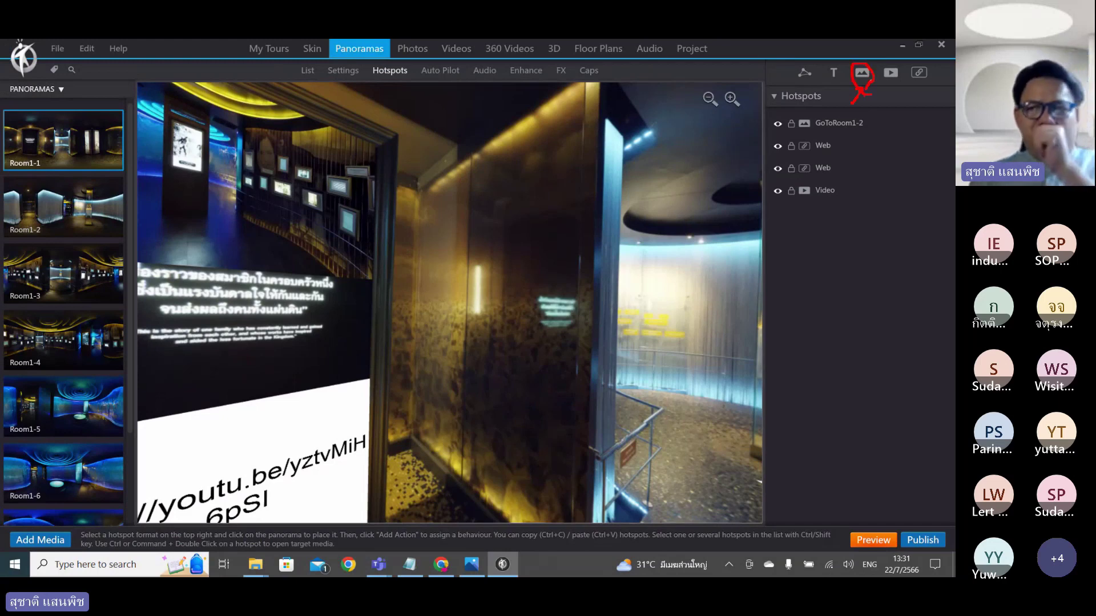
pyautogui.press('Escape')
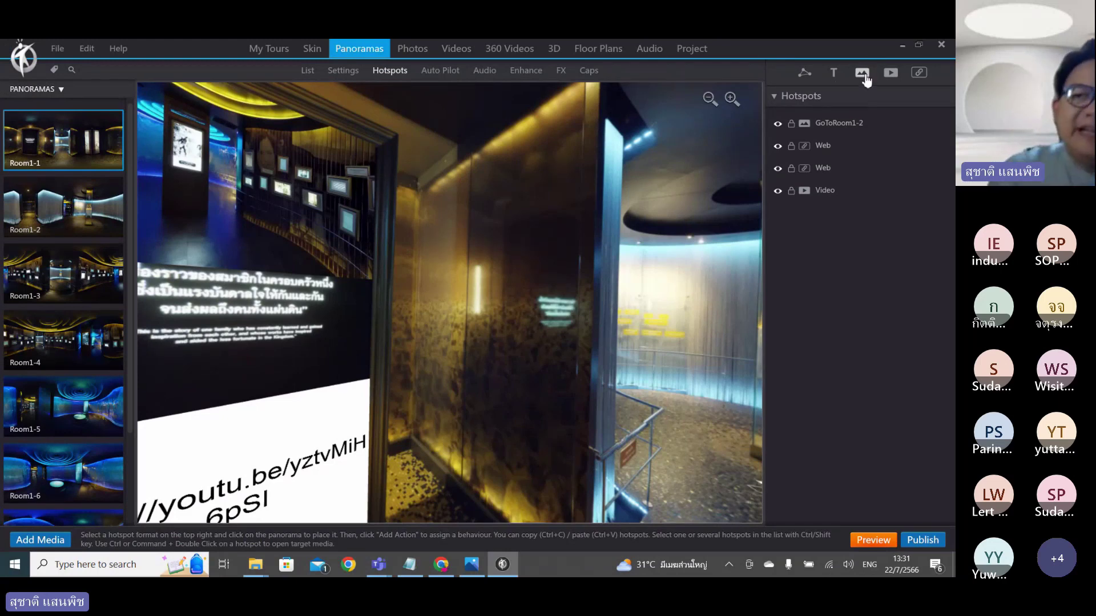
# Add the Camera Blue image hotspot from the library's Video family, placing it on the gold wall between the framed panel and the doorway.
pyautogui.click(863, 73)
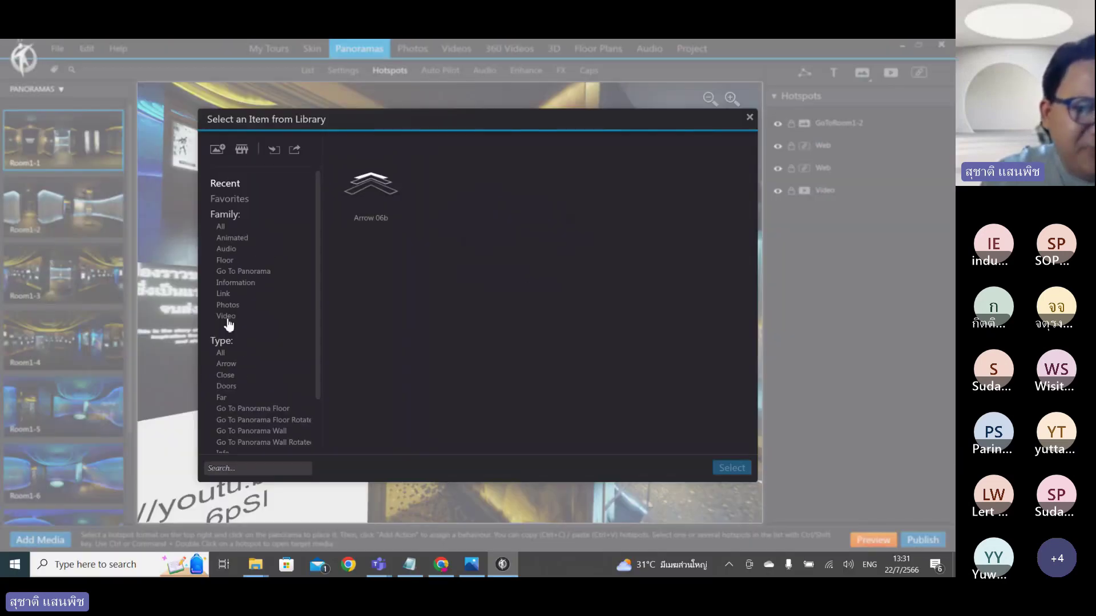
pyautogui.scroll(-2, 321, 217)
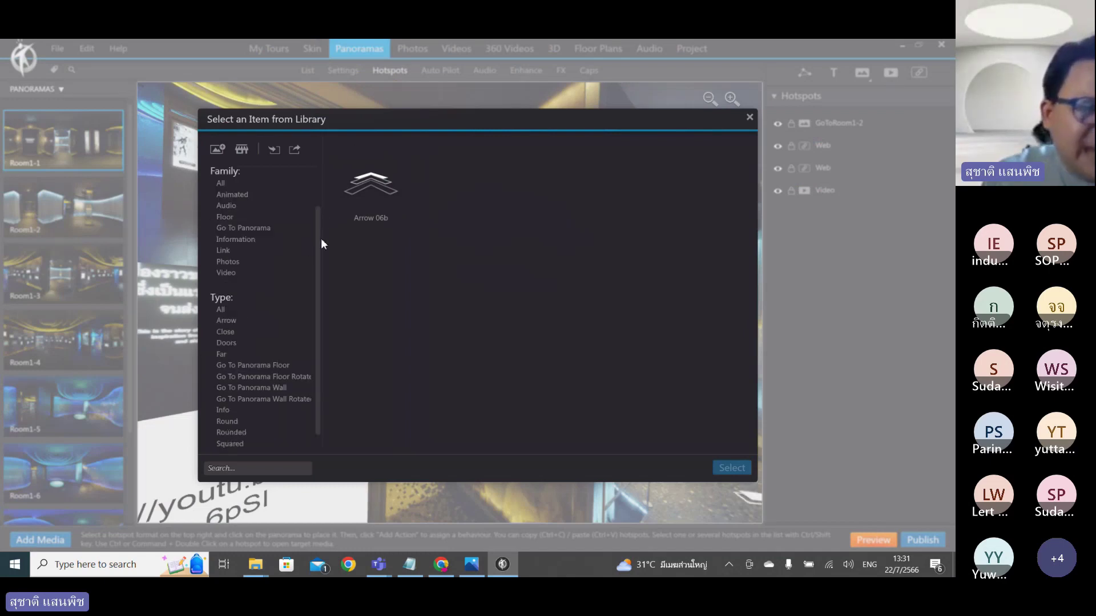
pyautogui.click(228, 273)
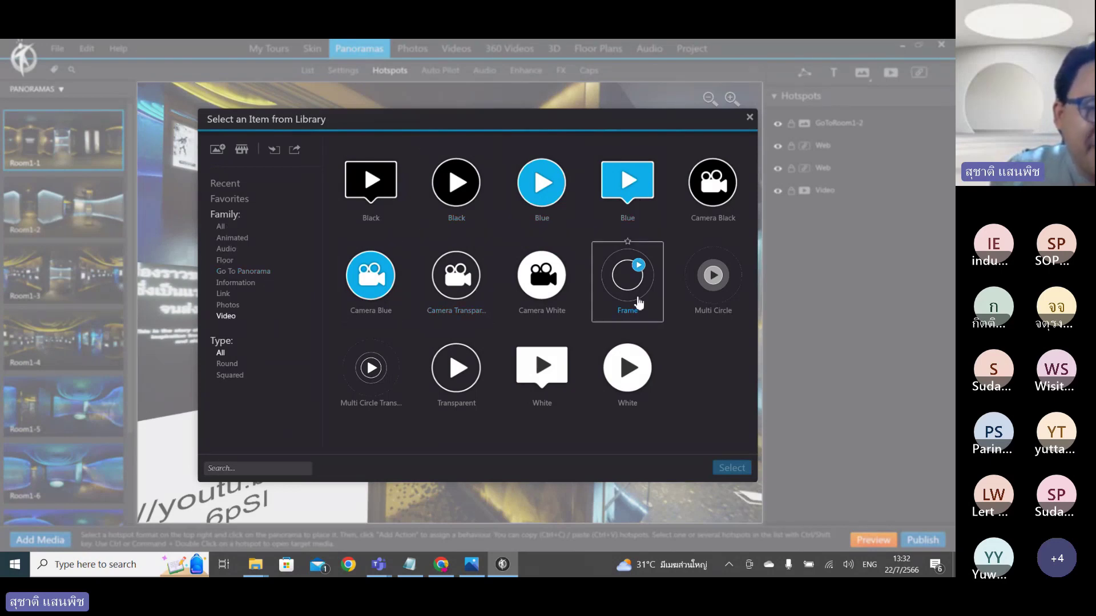
pyautogui.click(373, 289)
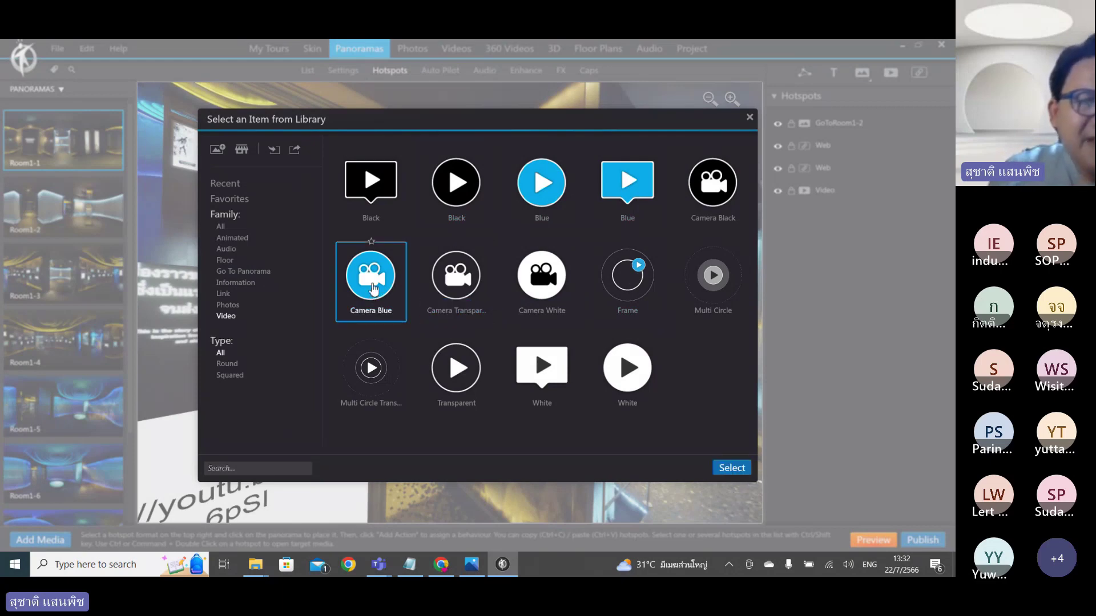
pyautogui.click(732, 470)
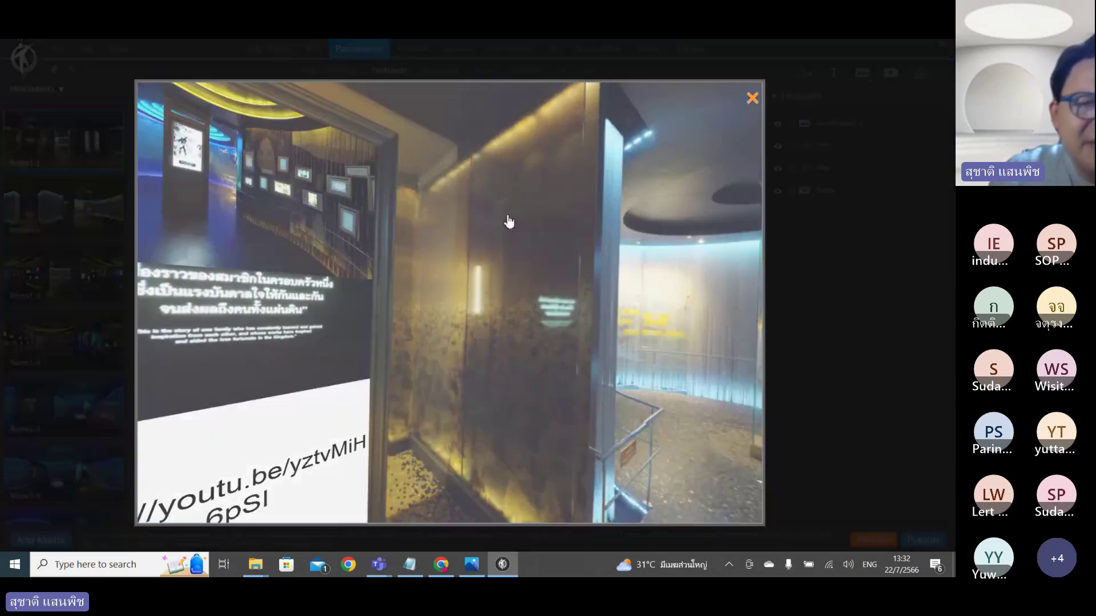
pyautogui.click(510, 222)
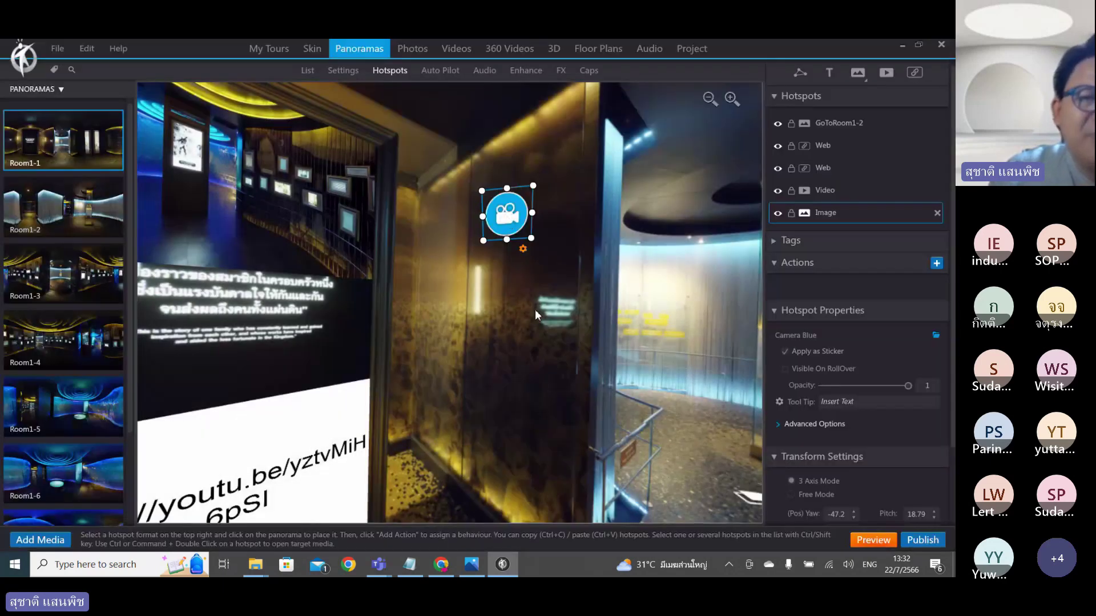
# Reposition the Camera Blue hotspot on the upper part of the gold wall, at about yaw -45.2 and pitch 18.8.
pyautogui.moveTo(535, 309); pyautogui.dragTo(412, 297)
pyautogui.moveTo(506, 275); pyautogui.dragTo(611, 268)
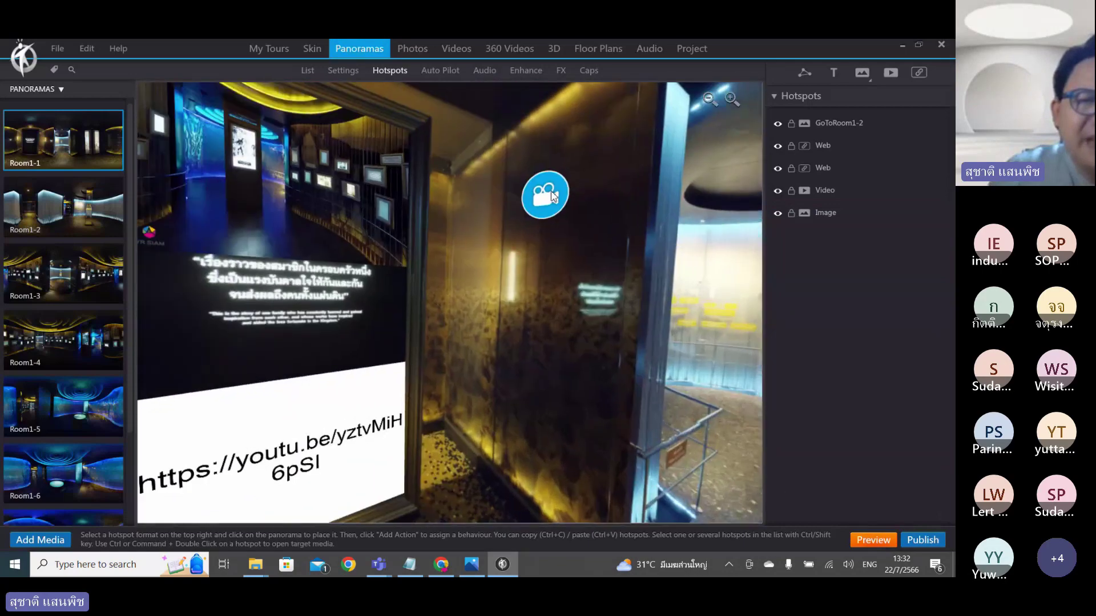
pyautogui.click(551, 191)
pyautogui.moveTo(545, 263); pyautogui.dragTo(530, 186)
pyautogui.click(531, 200)
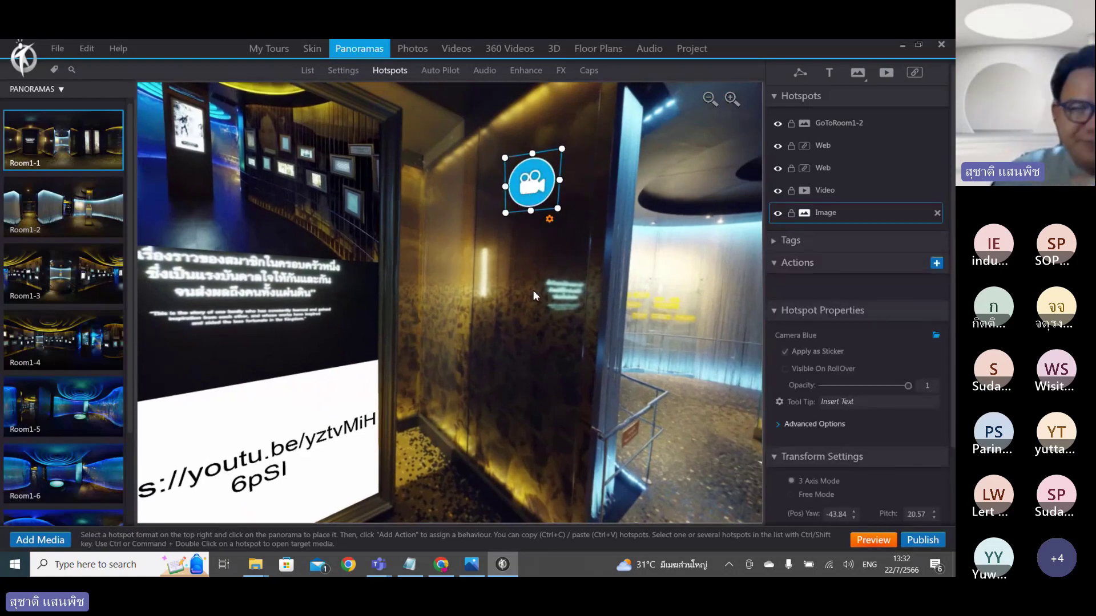
pyautogui.moveTo(533, 290); pyautogui.dragTo(596, 321)
pyautogui.click(581, 206)
pyautogui.moveTo(547, 273); pyautogui.dragTo(515, 249)
pyautogui.click(547, 192)
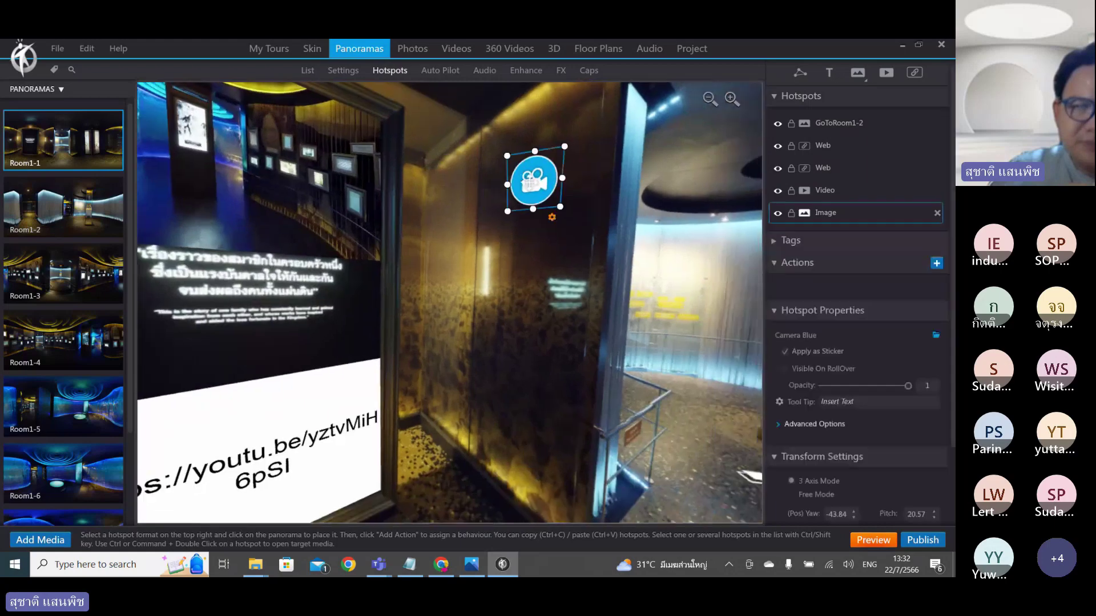
pyautogui.moveTo(536, 192); pyautogui.dragTo(533, 194)
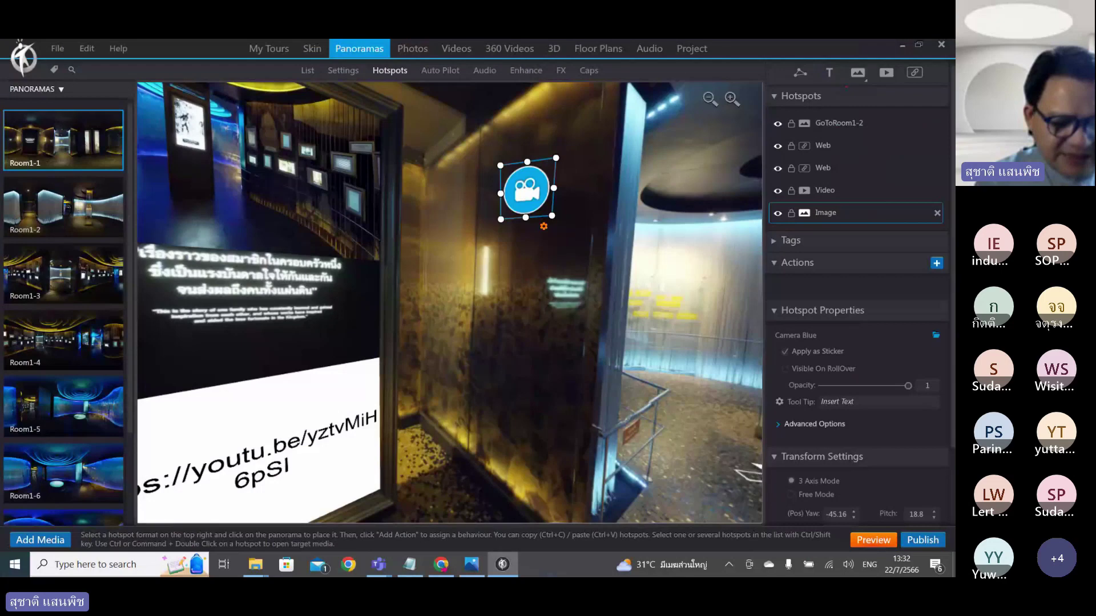
pyautogui.moveTo(849, 85)
pyautogui.mouseDown()
pyautogui.moveTo(856, 114)
pyautogui.moveTo(840, 94)
pyautogui.moveTo(871, 66)
pyautogui.moveTo(862, 121)
pyautogui.mouseUp()
pyautogui.moveTo(474, 188)
pyautogui.mouseDown()
pyautogui.moveTo(482, 172)
pyautogui.moveTo(476, 210)
pyautogui.moveTo(493, 216)
pyautogui.mouseUp()
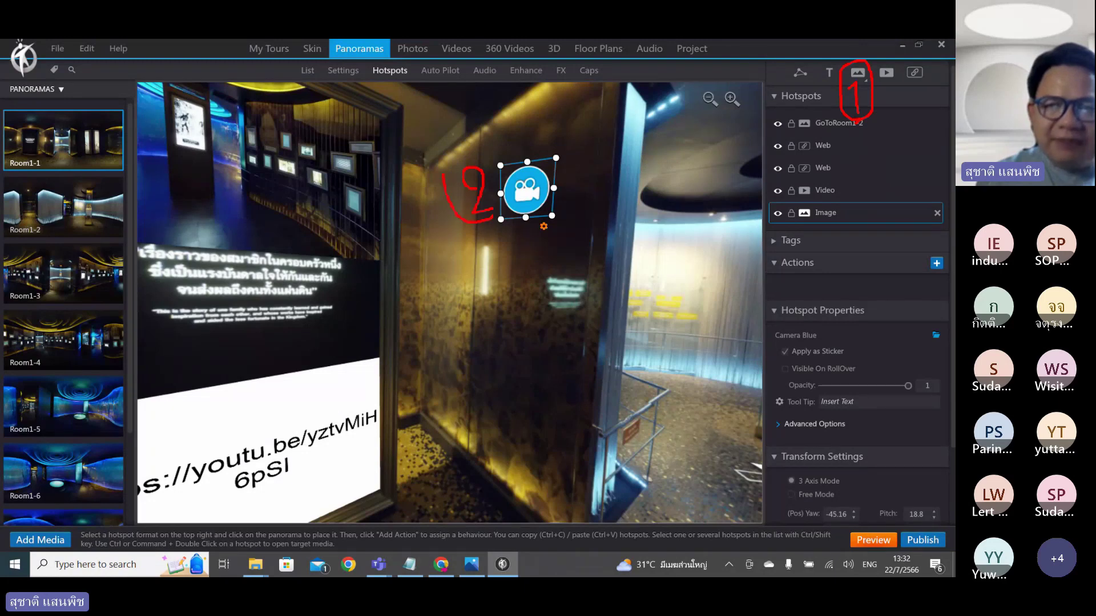
pyautogui.moveTo(492, 151)
pyautogui.mouseDown()
pyautogui.moveTo(480, 223)
pyautogui.moveTo(501, 172)
pyautogui.mouseUp()
pyautogui.moveTo(499, 212); pyautogui.dragTo(480, 226)
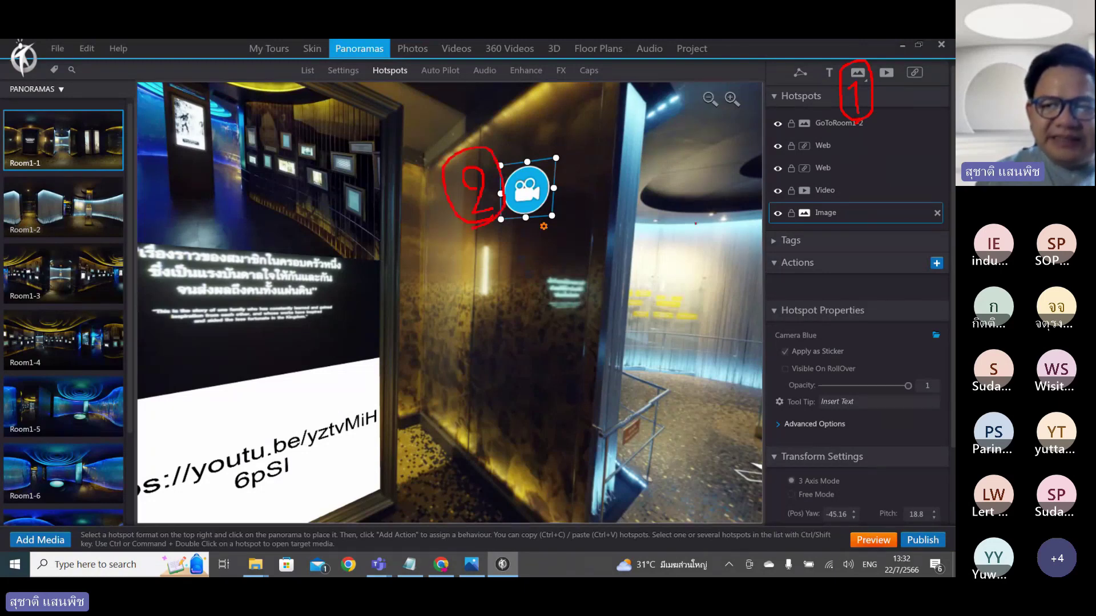
pyautogui.moveTo(895, 278)
pyautogui.mouseDown()
pyautogui.moveTo(909, 267)
pyautogui.moveTo(915, 279)
pyautogui.moveTo(875, 256)
pyautogui.moveTo(870, 274)
pyautogui.moveTo(886, 285)
pyautogui.moveTo(845, 288)
pyautogui.moveTo(833, 271)
pyautogui.moveTo(879, 253)
pyautogui.moveTo(908, 291)
pyautogui.moveTo(869, 307)
pyautogui.mouseUp()
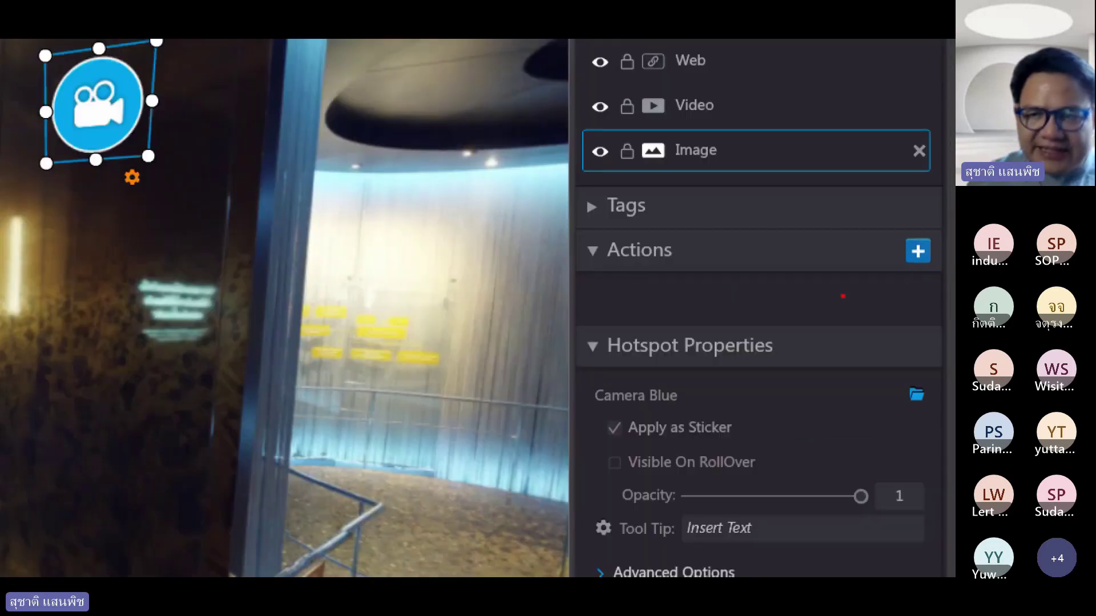
pyautogui.moveTo(821, 299)
pyautogui.mouseDown()
pyautogui.moveTo(895, 259)
pyautogui.moveTo(906, 278)
pyautogui.mouseUp()
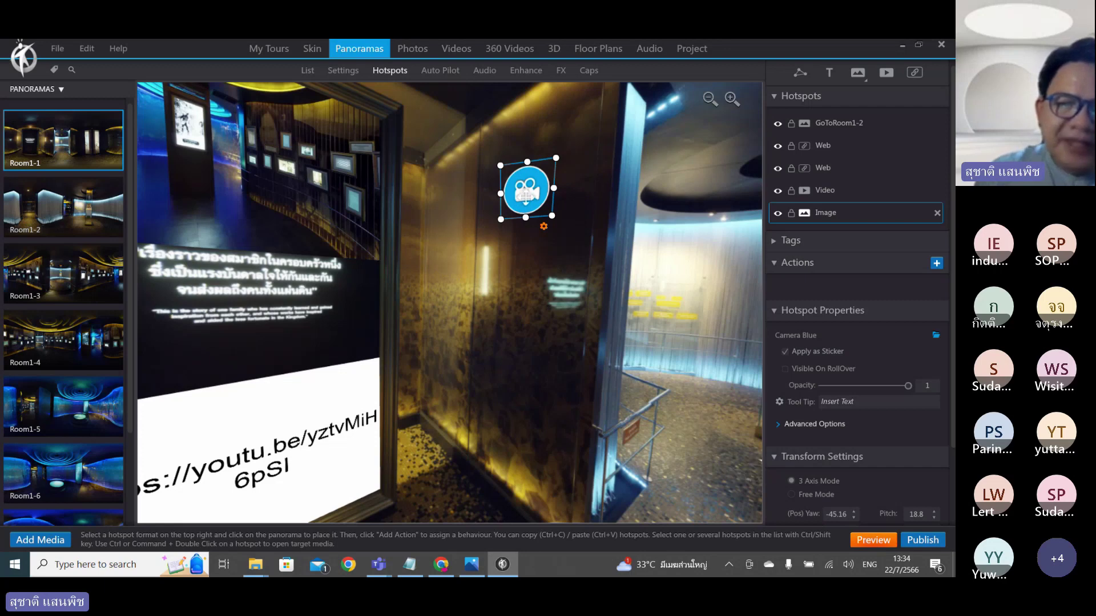
# Open the list of actions available for the Camera Blue hotspot, examine Popup Video and the other media actions, and close it.
pyautogui.click(936, 266)
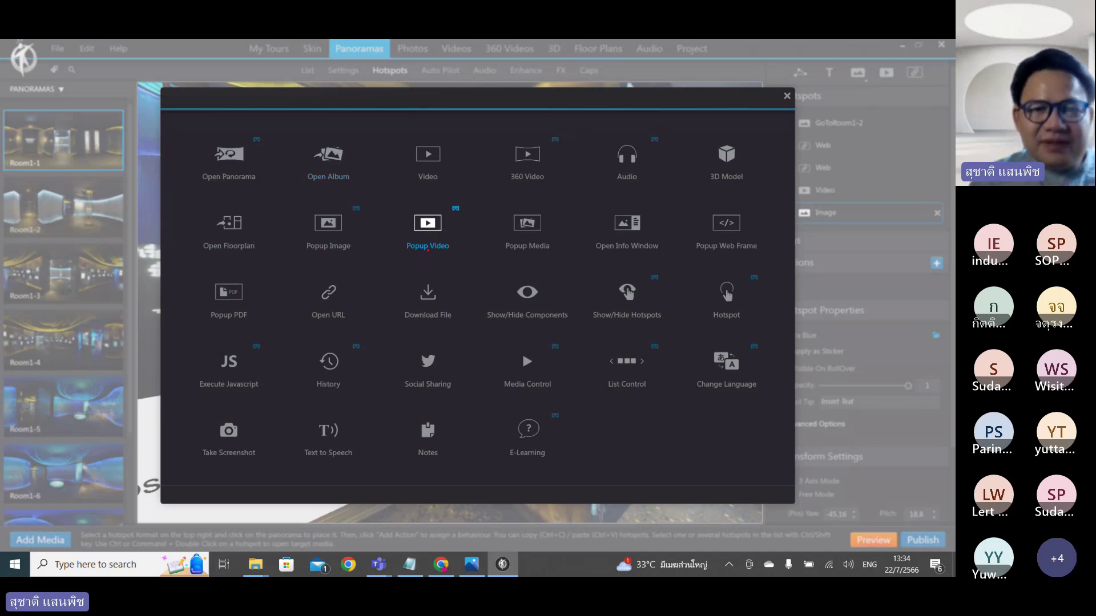
pyautogui.moveTo(419, 262)
pyautogui.mouseDown()
pyautogui.moveTo(378, 222)
pyautogui.moveTo(434, 199)
pyautogui.moveTo(453, 236)
pyautogui.moveTo(416, 264)
pyautogui.mouseUp()
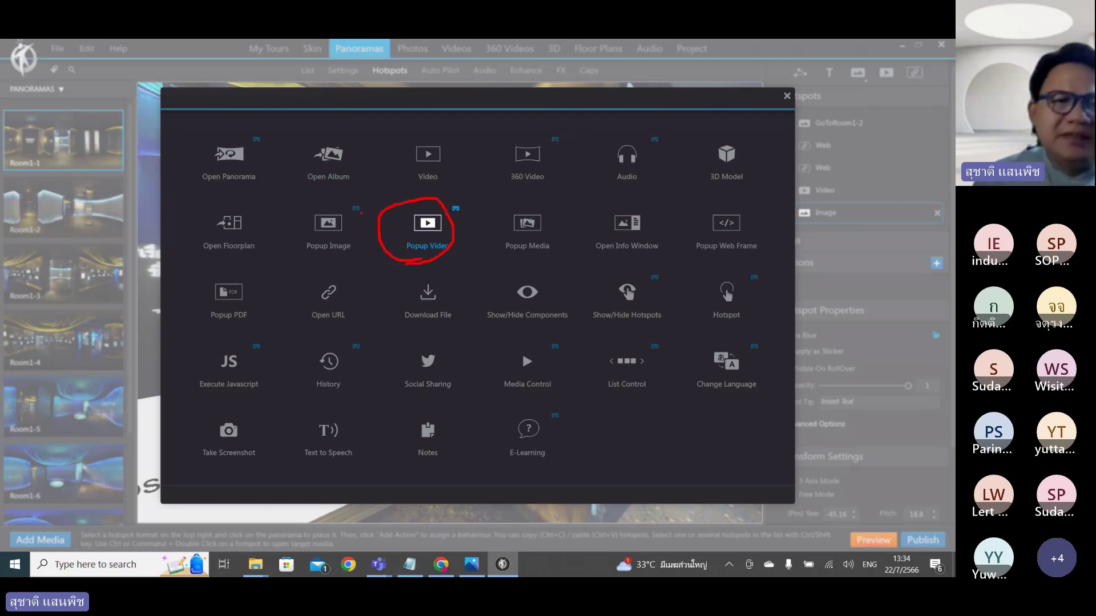
pyautogui.moveTo(201, 182); pyautogui.dragTo(548, 185)
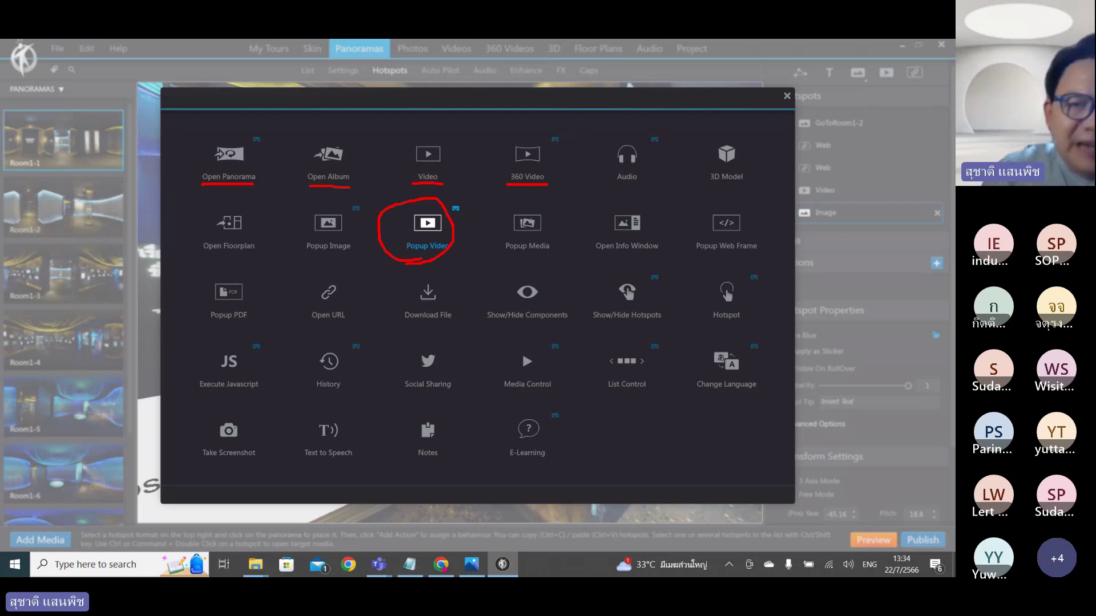
pyautogui.moveTo(617, 182); pyautogui.dragTo(751, 184)
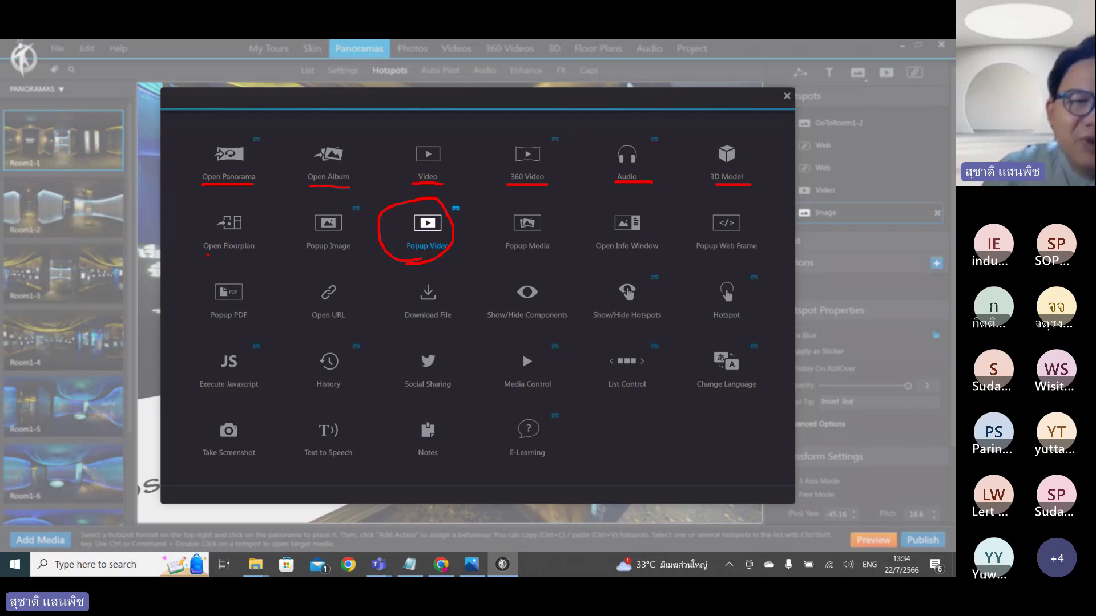
pyautogui.moveTo(206, 255); pyautogui.dragTo(262, 255)
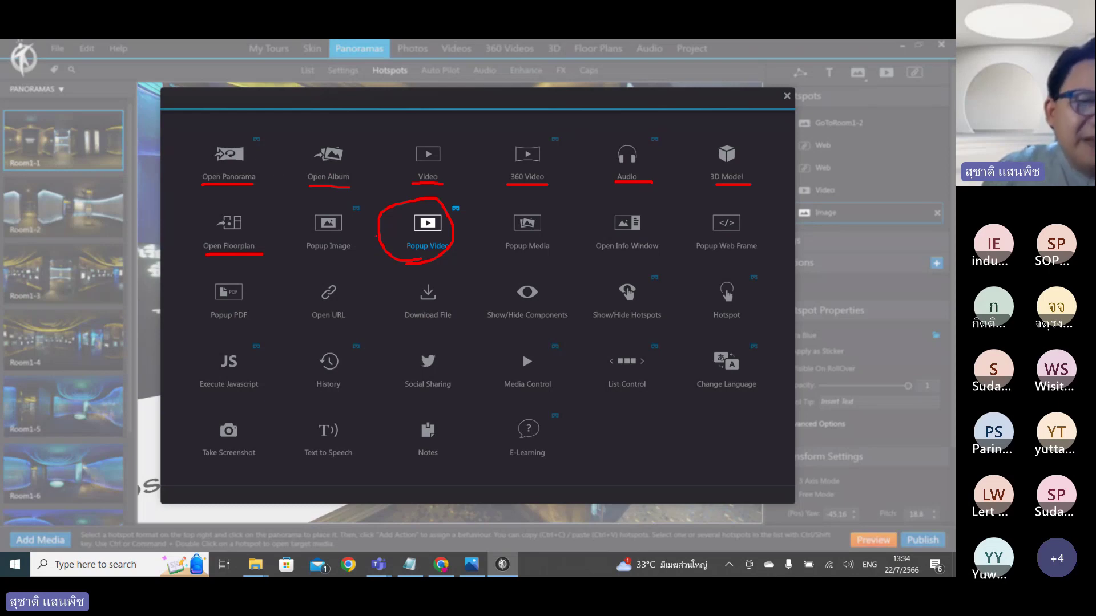
pyautogui.moveTo(349, 256)
pyautogui.mouseDown()
pyautogui.moveTo(320, 260)
pyautogui.moveTo(295, 228)
pyautogui.moveTo(326, 207)
pyautogui.moveTo(354, 209)
pyautogui.moveTo(350, 245)
pyautogui.mouseUp()
pyautogui.moveTo(540, 255)
pyautogui.mouseDown()
pyautogui.moveTo(490, 213)
pyautogui.moveTo(565, 239)
pyautogui.moveTo(538, 243)
pyautogui.mouseUp()
pyautogui.moveTo(776, 245)
pyautogui.mouseDown()
pyautogui.moveTo(738, 257)
pyautogui.moveTo(701, 241)
pyautogui.moveTo(724, 205)
pyautogui.moveTo(765, 249)
pyautogui.mouseUp()
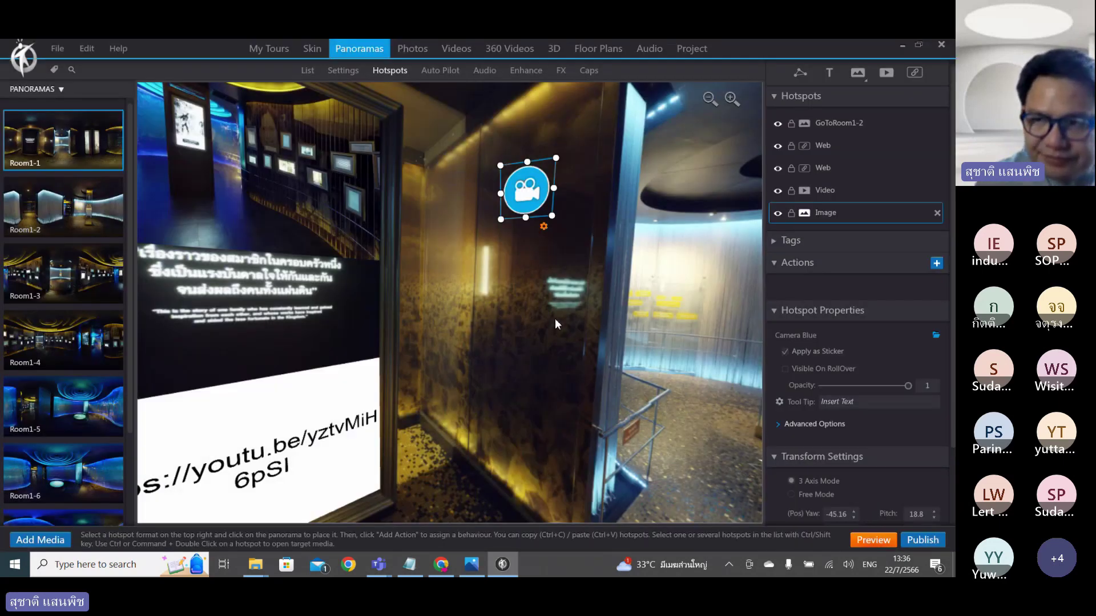
# Review the Show/Hide Components and Show/Hide Hotspots actions for the Camera Blue hotspot, plus the media offered for Popup Video.
pyautogui.click(936, 263)
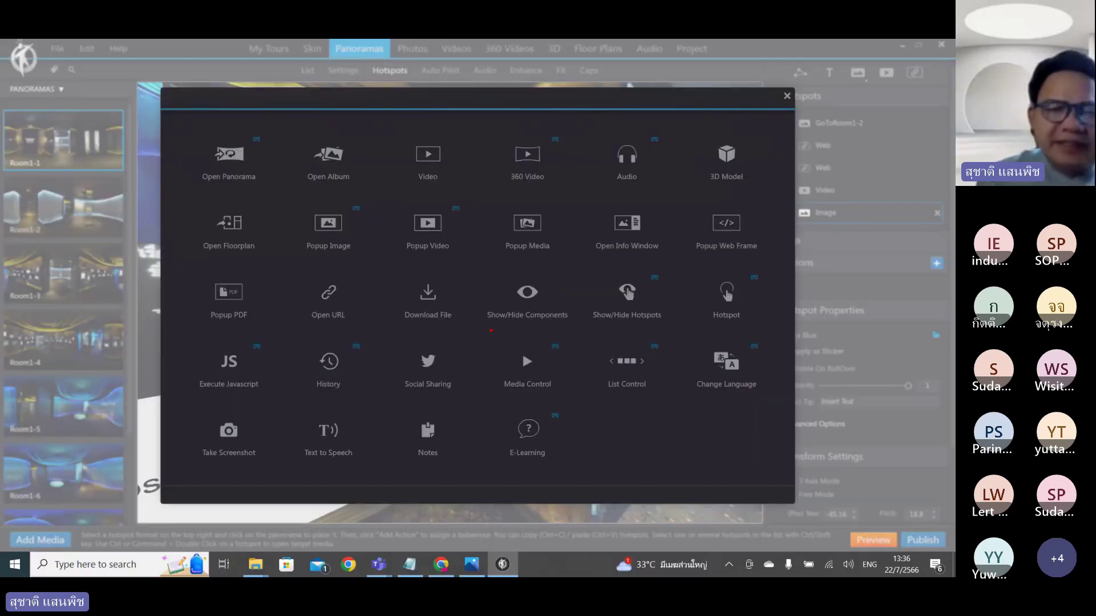
pyautogui.moveTo(489, 330)
pyautogui.mouseDown()
pyautogui.moveTo(509, 271)
pyautogui.moveTo(562, 275)
pyautogui.moveTo(577, 307)
pyautogui.moveTo(500, 336)
pyautogui.mouseUp()
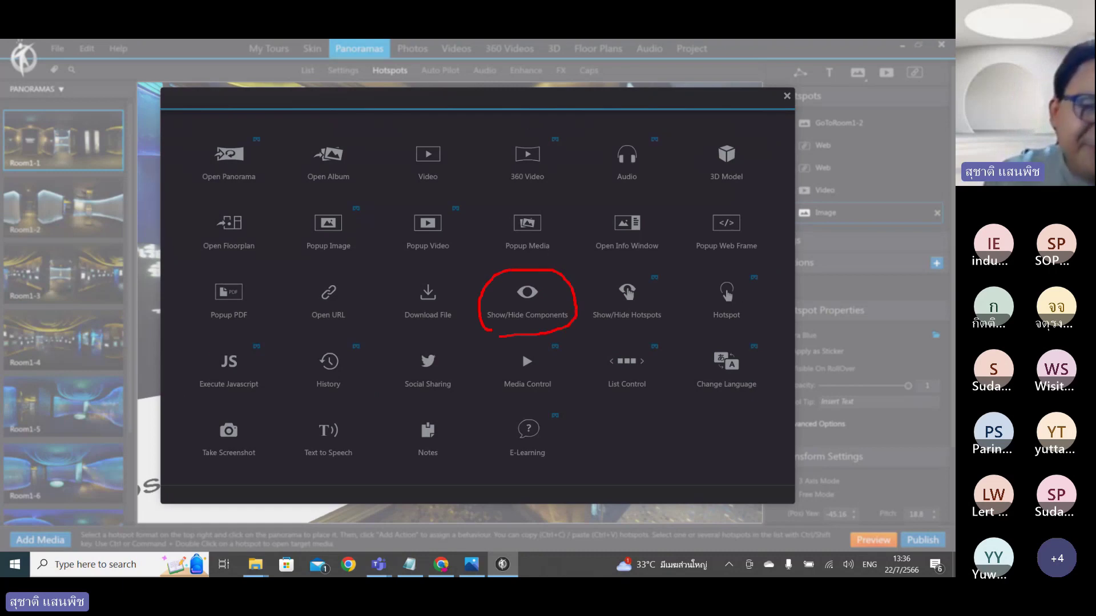
pyautogui.moveTo(283, 75)
pyautogui.mouseDown()
pyautogui.moveTo(300, 45)
pyautogui.moveTo(330, 53)
pyautogui.moveTo(312, 60)
pyautogui.moveTo(365, 198)
pyautogui.moveTo(429, 268)
pyautogui.moveTo(478, 280)
pyautogui.moveTo(469, 287)
pyautogui.mouseUp()
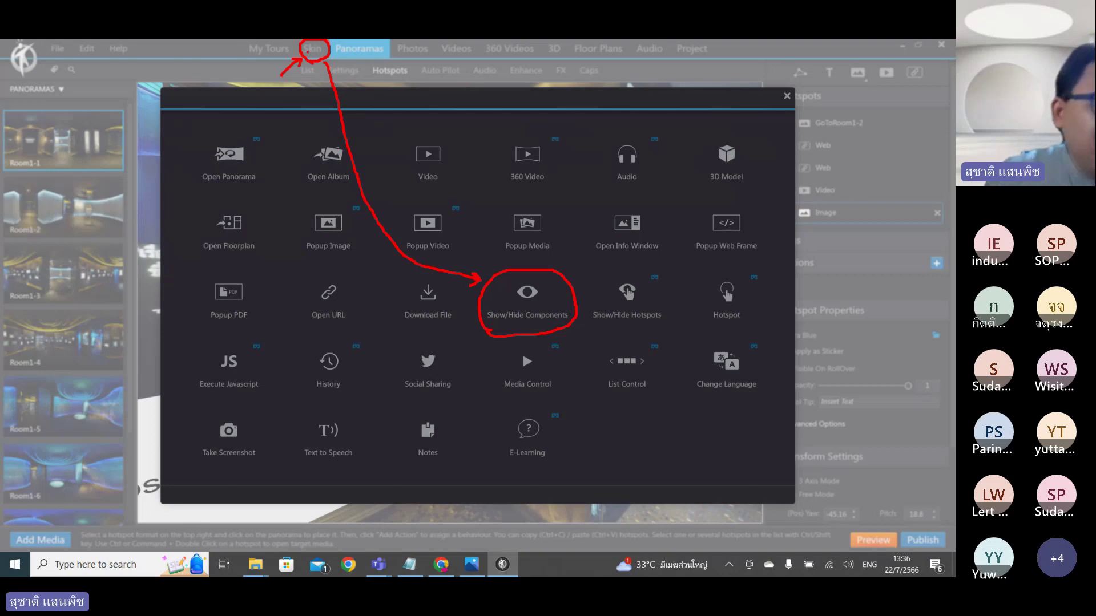
pyautogui.moveTo(532, 322); pyautogui.dragTo(567, 323)
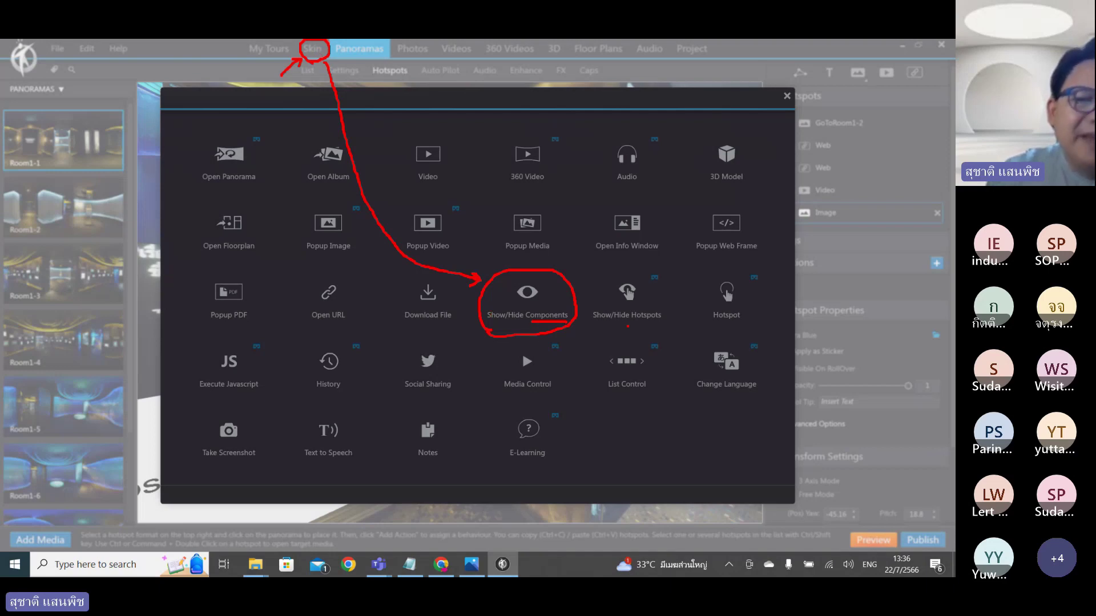
pyautogui.moveTo(627, 329)
pyautogui.mouseDown()
pyautogui.moveTo(612, 331)
pyautogui.moveTo(596, 274)
pyautogui.moveTo(676, 300)
pyautogui.moveTo(621, 327)
pyautogui.mouseUp()
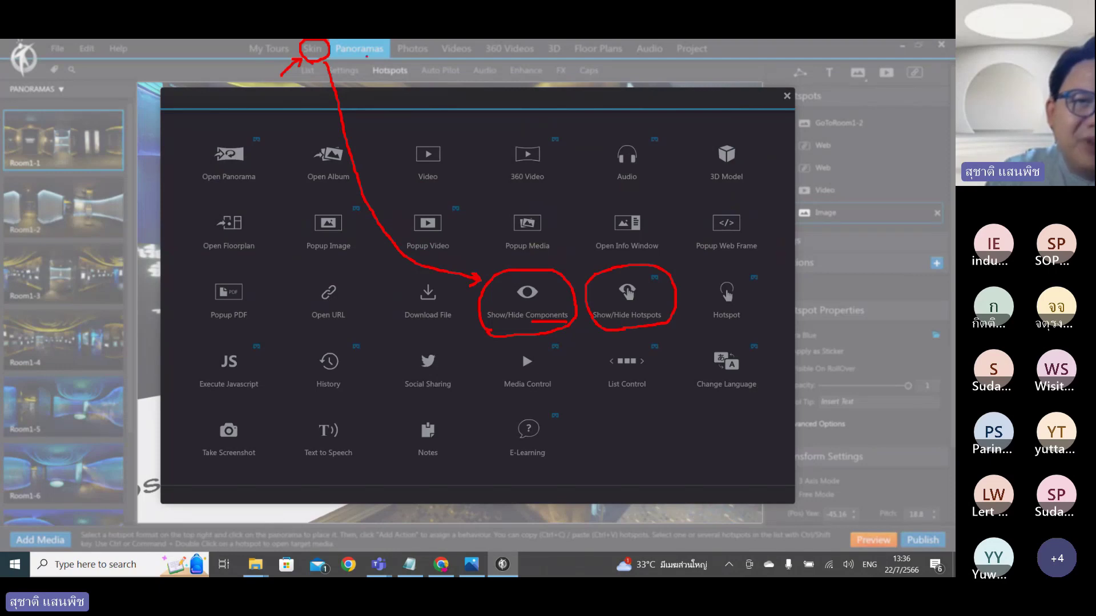
pyautogui.moveTo(376, 56)
pyautogui.mouseDown()
pyautogui.moveTo(407, 76)
pyautogui.moveTo(410, 65)
pyautogui.moveTo(365, 59)
pyautogui.moveTo(412, 70)
pyautogui.moveTo(592, 270)
pyautogui.mouseUp()
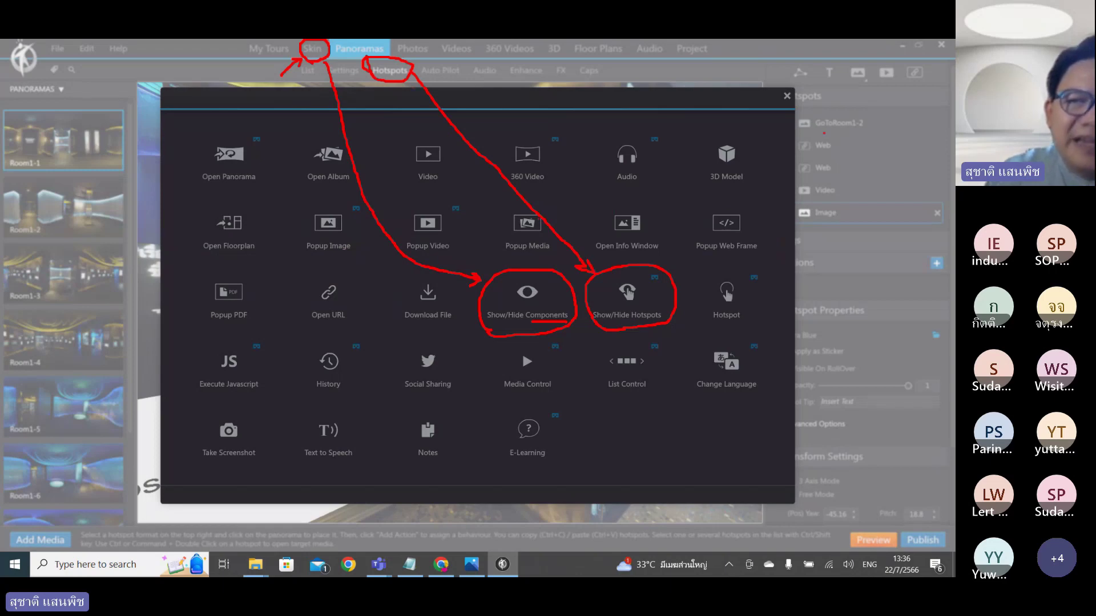
pyautogui.moveTo(817, 131)
pyautogui.mouseDown()
pyautogui.moveTo(844, 131)
pyautogui.moveTo(838, 153)
pyautogui.mouseUp()
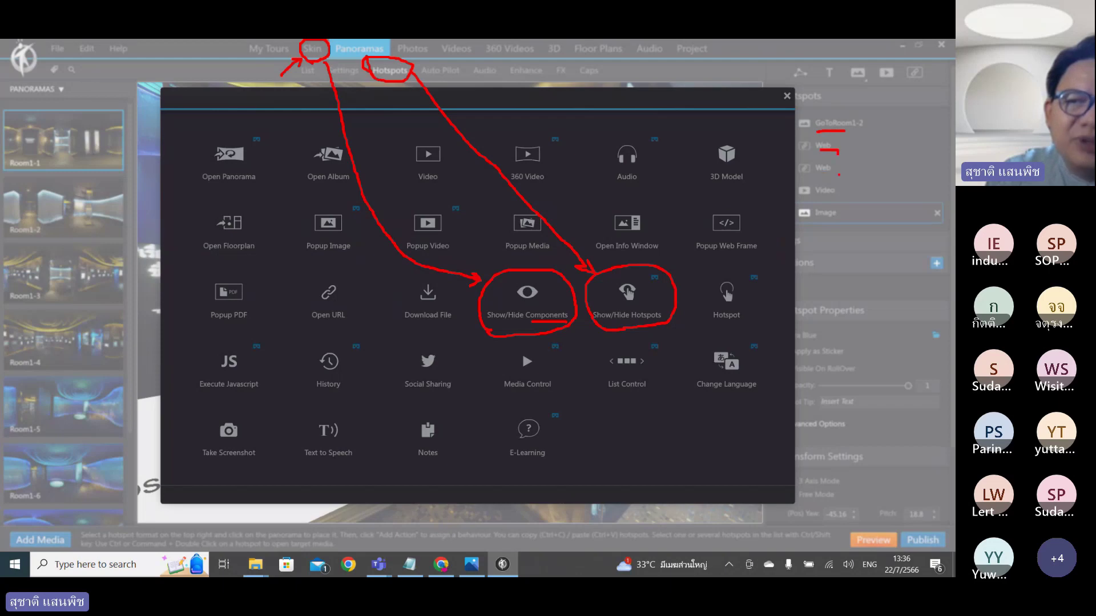
pyautogui.moveTo(826, 196)
pyautogui.mouseDown()
pyautogui.moveTo(839, 199)
pyautogui.moveTo(839, 216)
pyautogui.mouseUp()
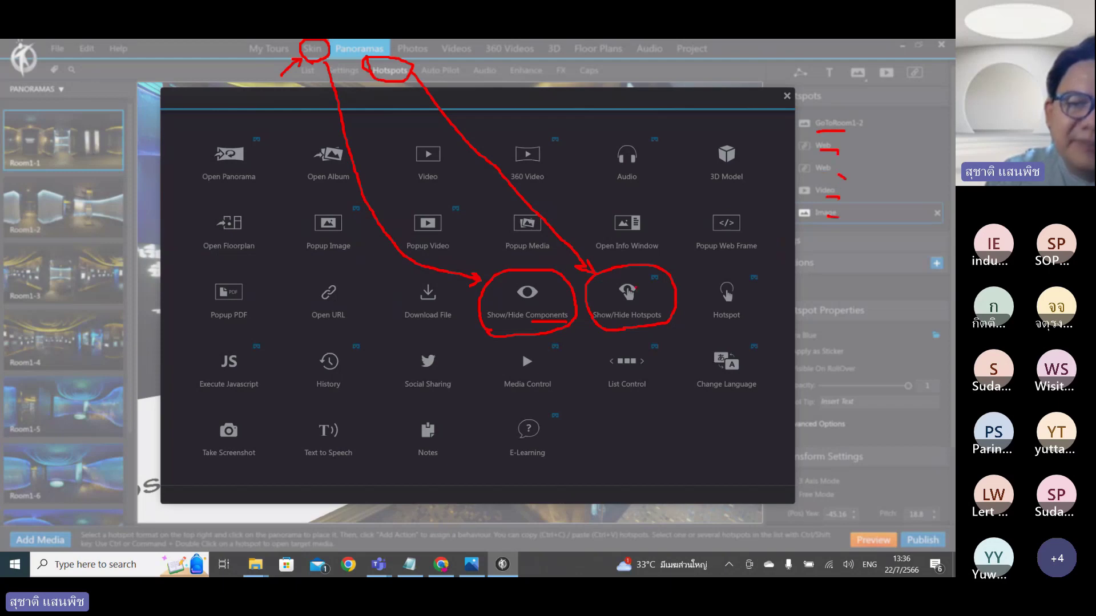
pyautogui.moveTo(678, 282)
pyautogui.mouseDown()
pyautogui.moveTo(796, 207)
pyautogui.moveTo(793, 225)
pyautogui.mouseUp()
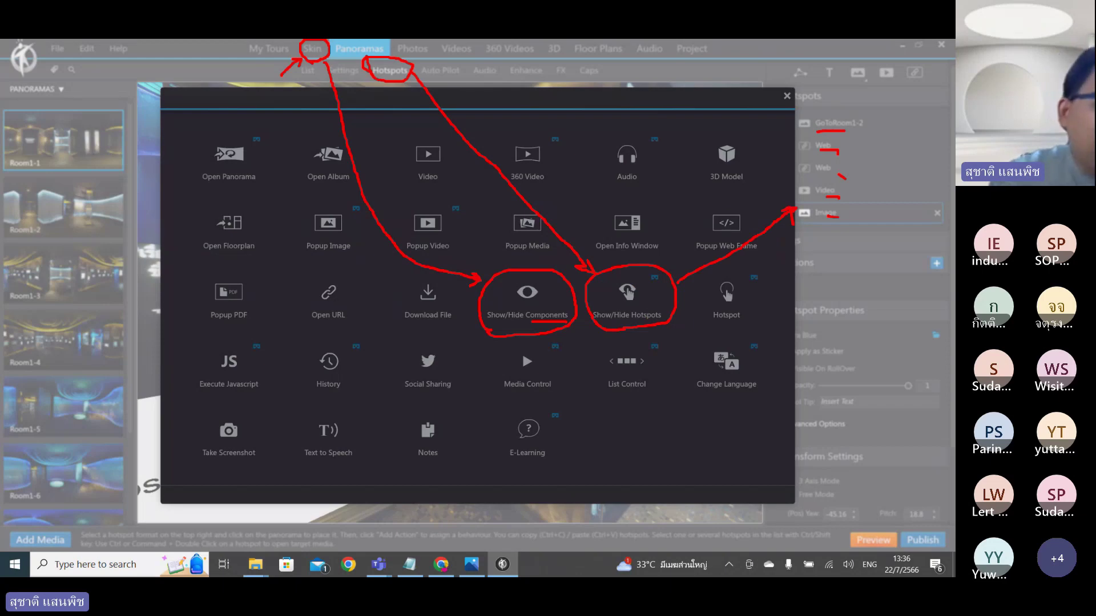
pyautogui.click(464, 329)
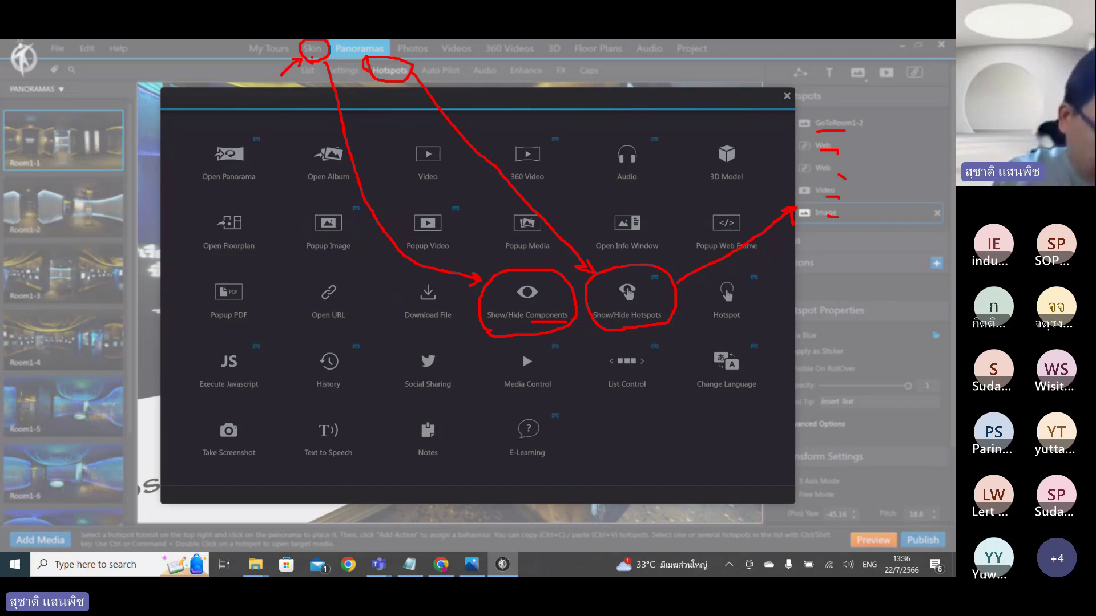
pyautogui.click(311, 58)
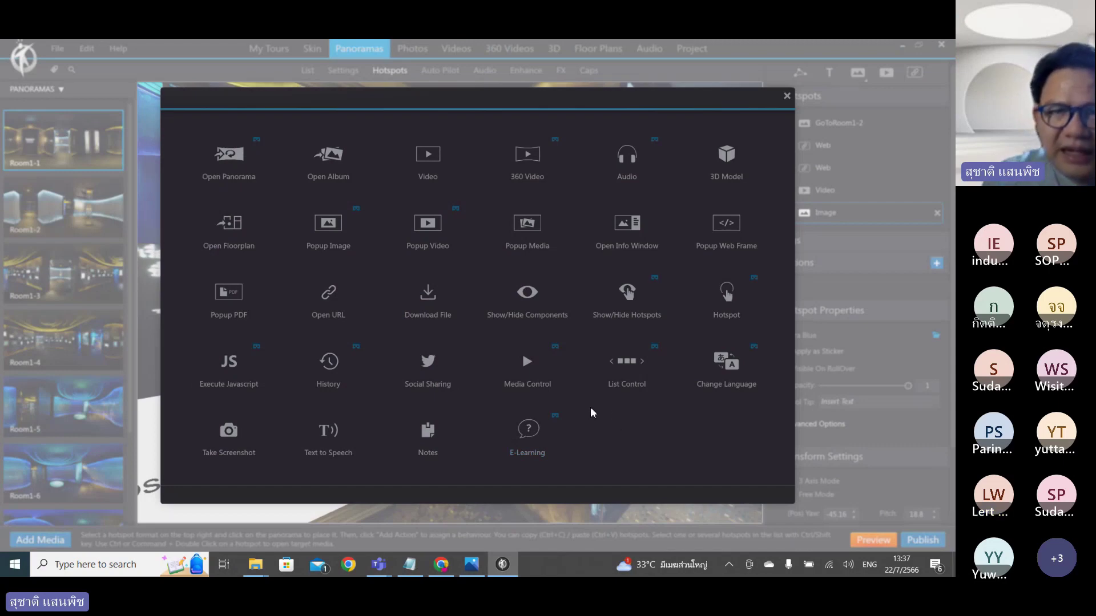
pyautogui.click(456, 214)
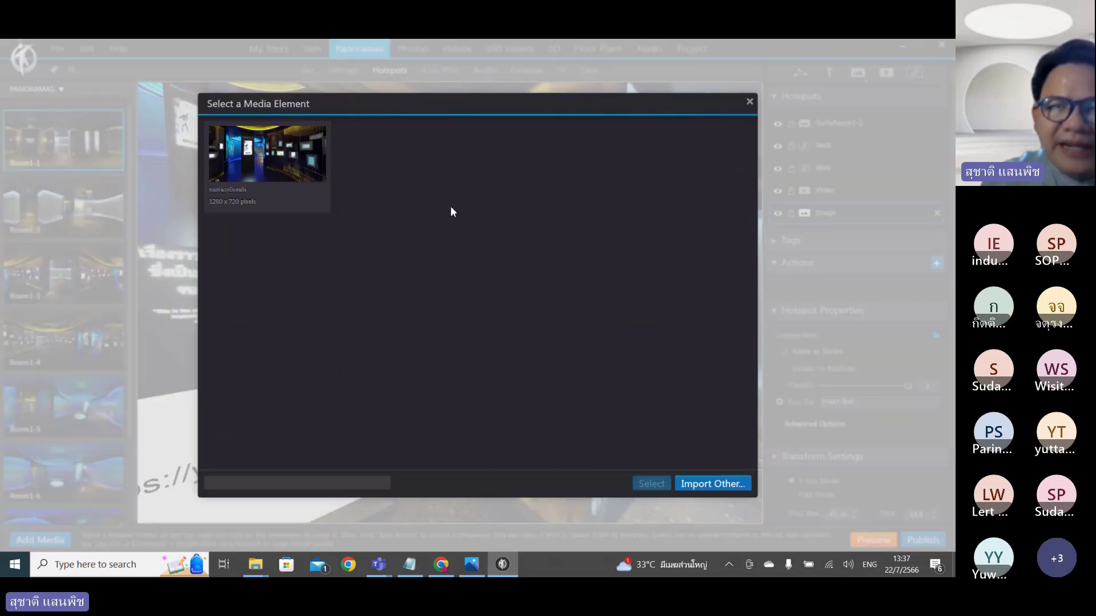
pyautogui.click(750, 101)
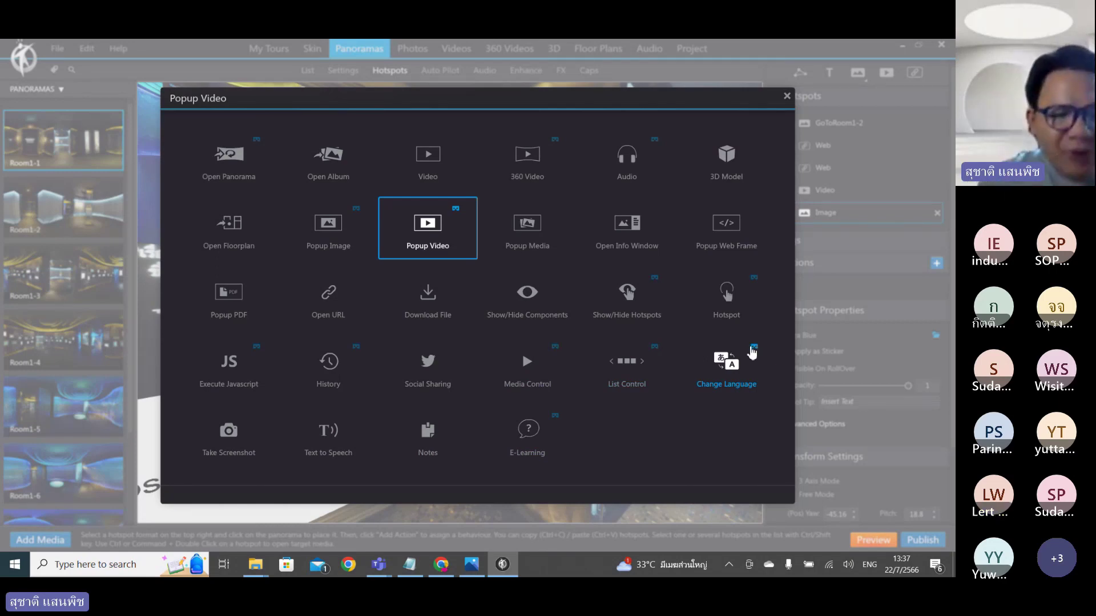
# Switch to Chrome, open the little-planet tour photo on the VRsiam Facebook page to examine its VR headset control, and return to 3DVista.
pyautogui.click(441, 565)
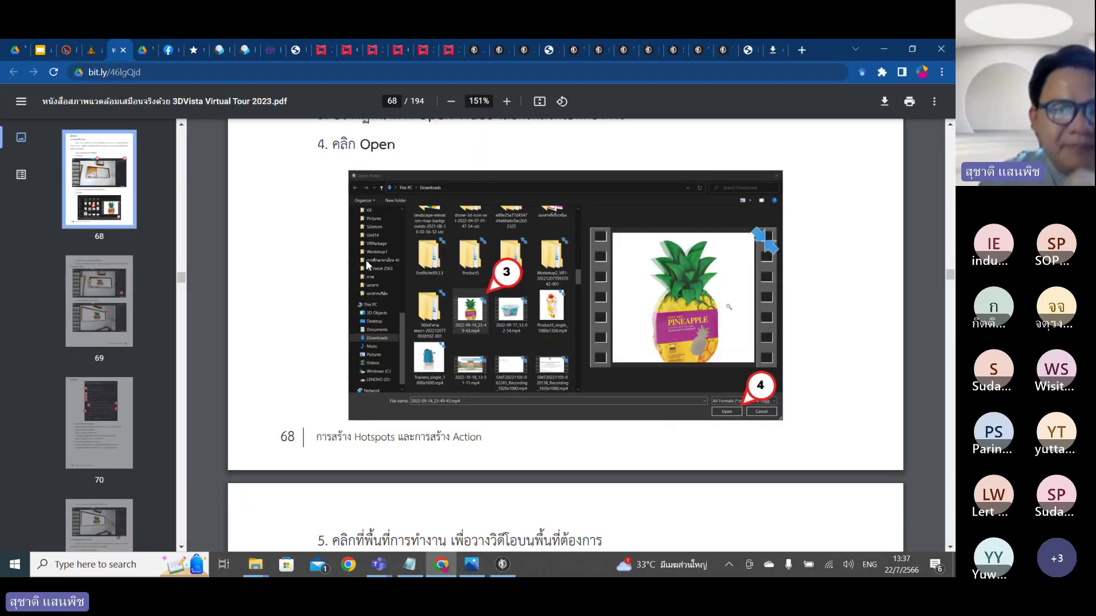
pyautogui.click(169, 49)
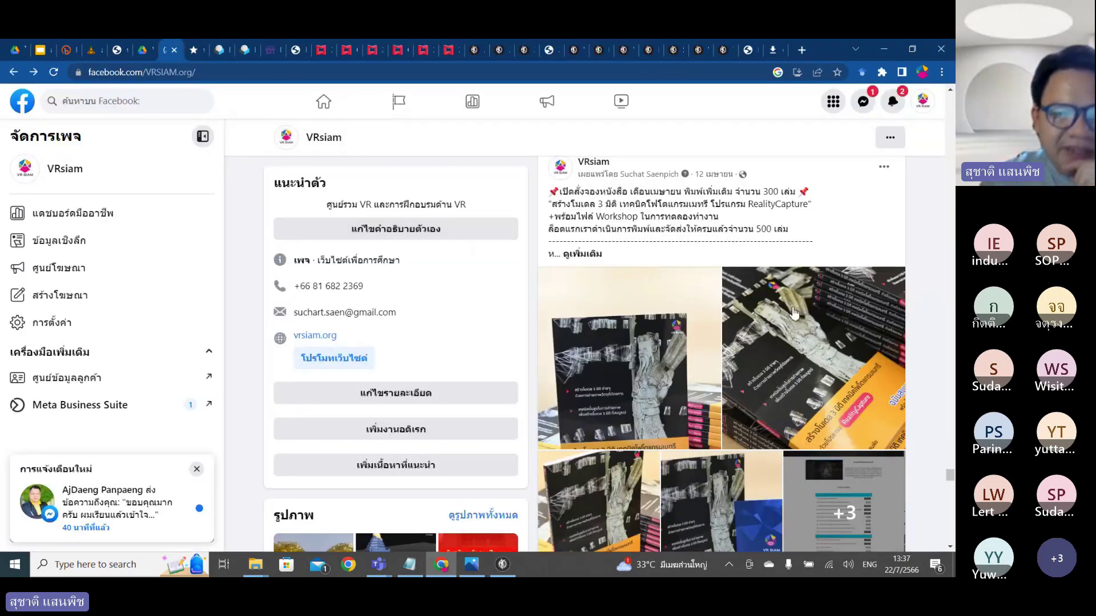
pyautogui.scroll(-1, 793, 311)
pyautogui.scroll(10, 951, 445)
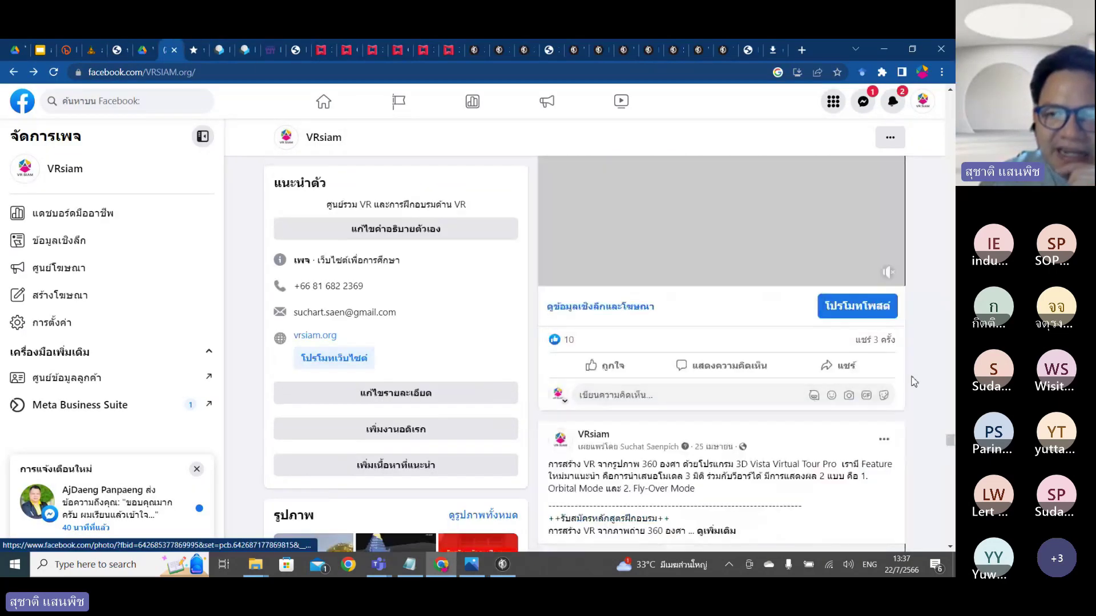
pyautogui.scroll(15, 951, 445)
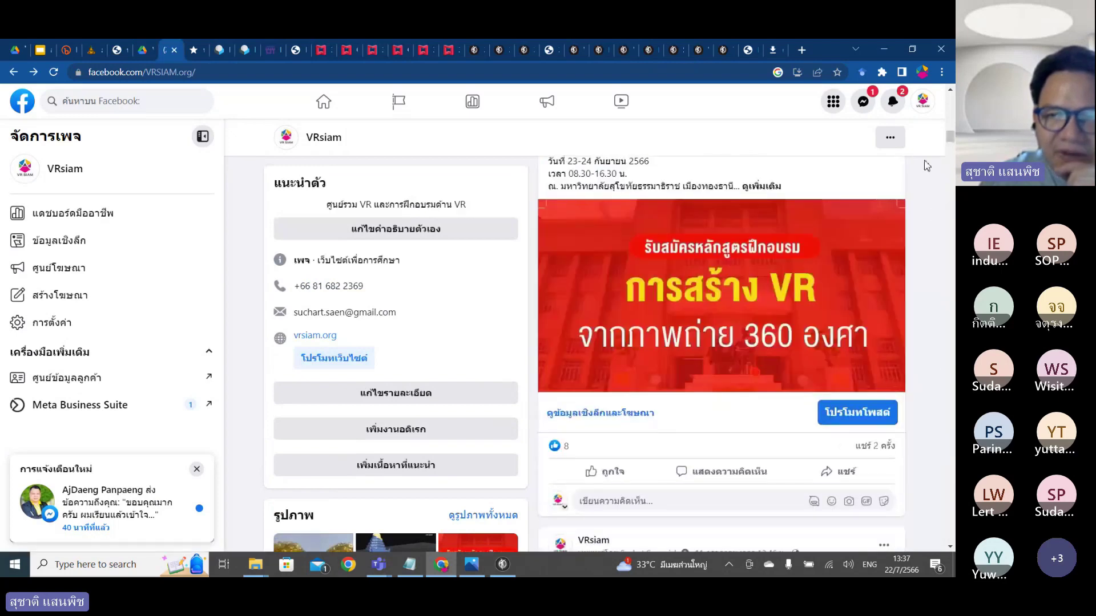
pyautogui.scroll(-10, 852, 287)
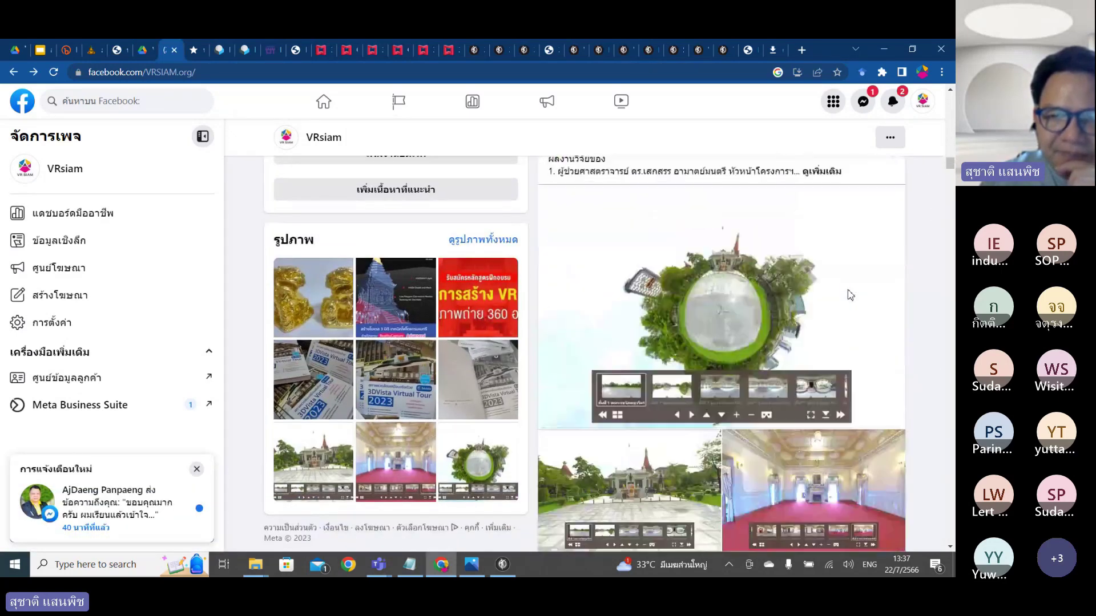
pyautogui.click(778, 409)
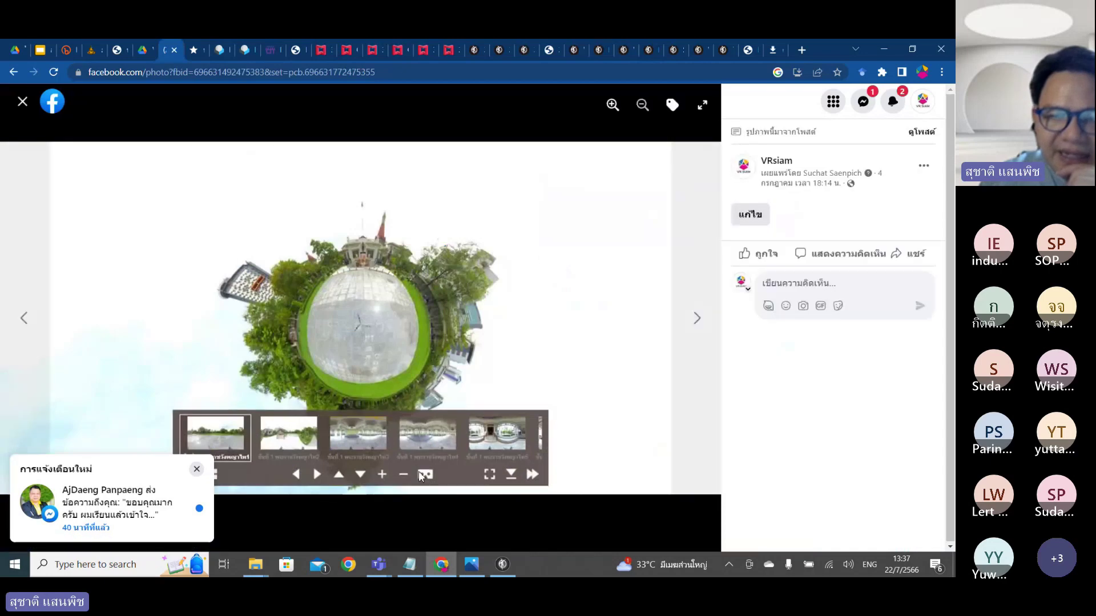
pyautogui.moveTo(447, 443)
pyautogui.mouseDown()
pyautogui.moveTo(442, 483)
pyautogui.moveTo(427, 491)
pyautogui.moveTo(410, 478)
pyautogui.moveTo(440, 458)
pyautogui.moveTo(451, 480)
pyautogui.mouseUp()
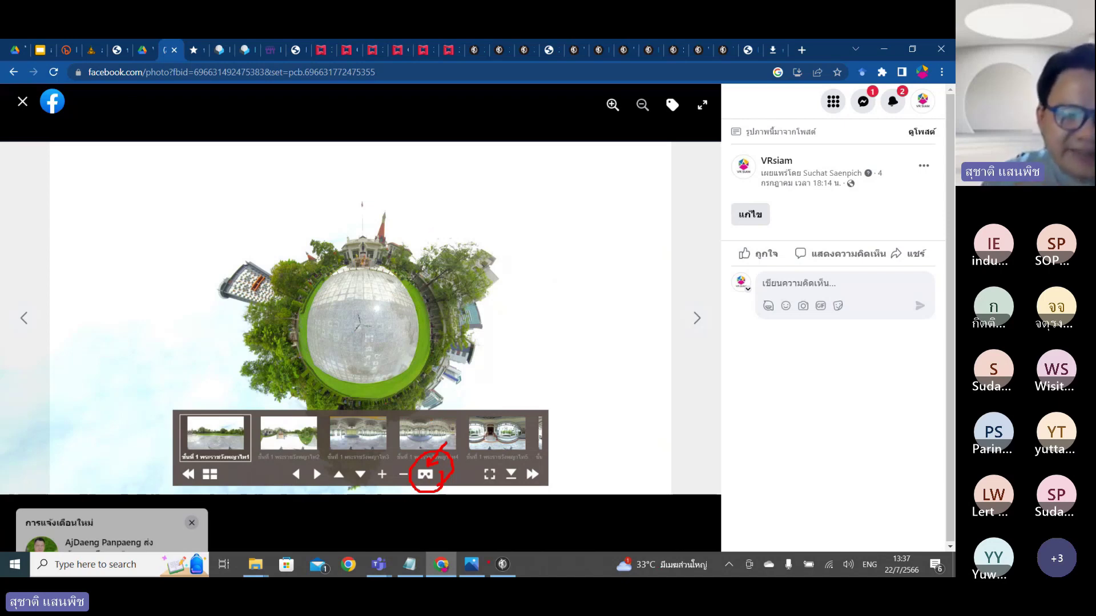
pyautogui.click(505, 562)
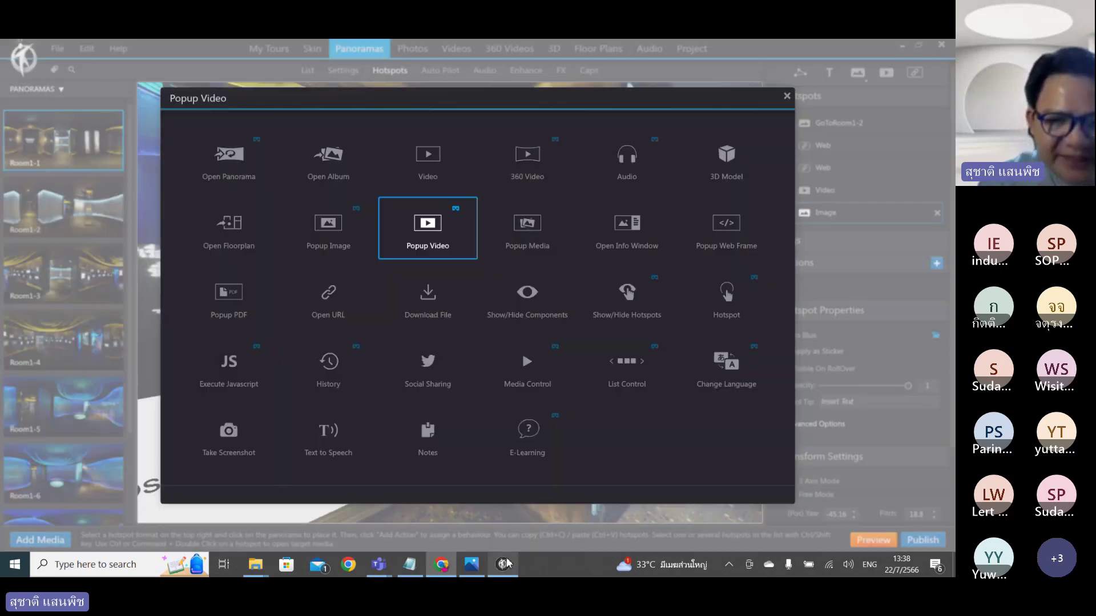
pyautogui.click(441, 564)
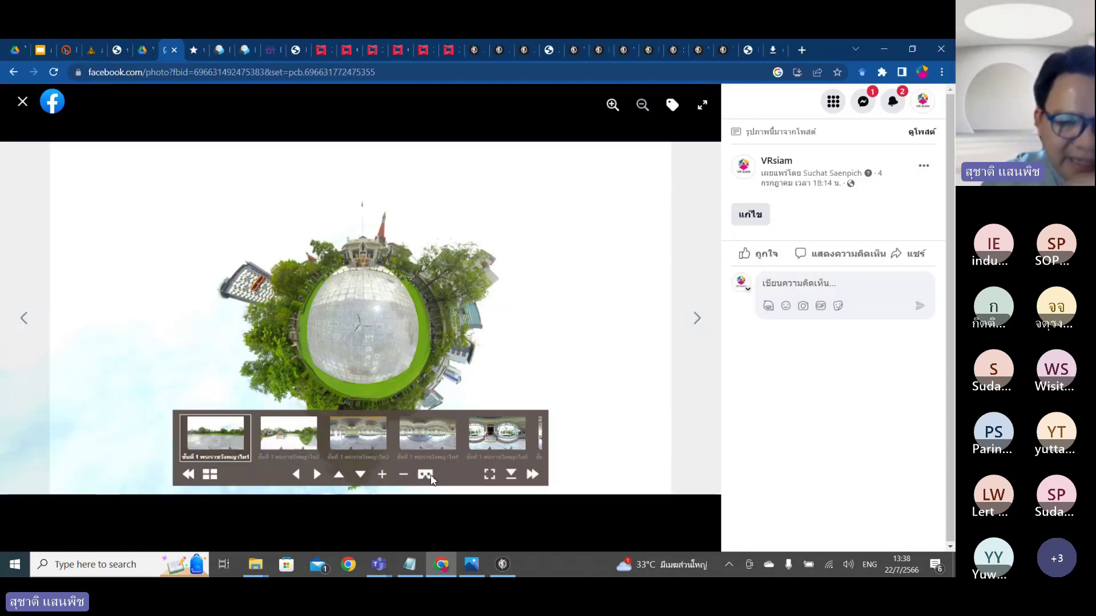
pyautogui.click(502, 564)
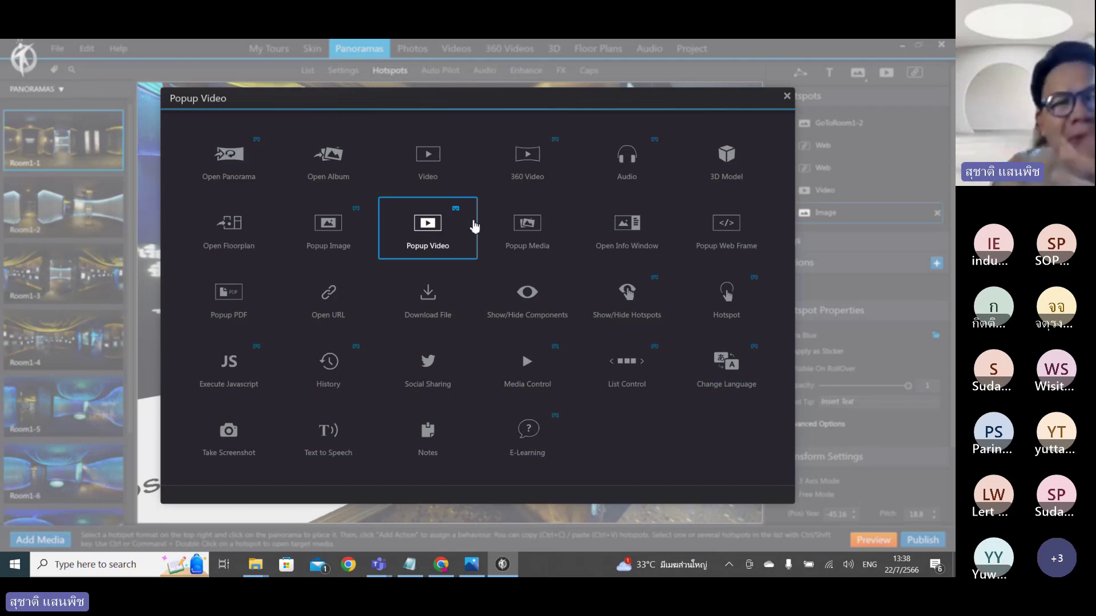
# Give the Camera Blue hotspot an on-click Popup Video action using the 1280 x 720 video หอแห่งแรงบันดาลใจ, and preview the tour.
pyautogui.click(429, 235)
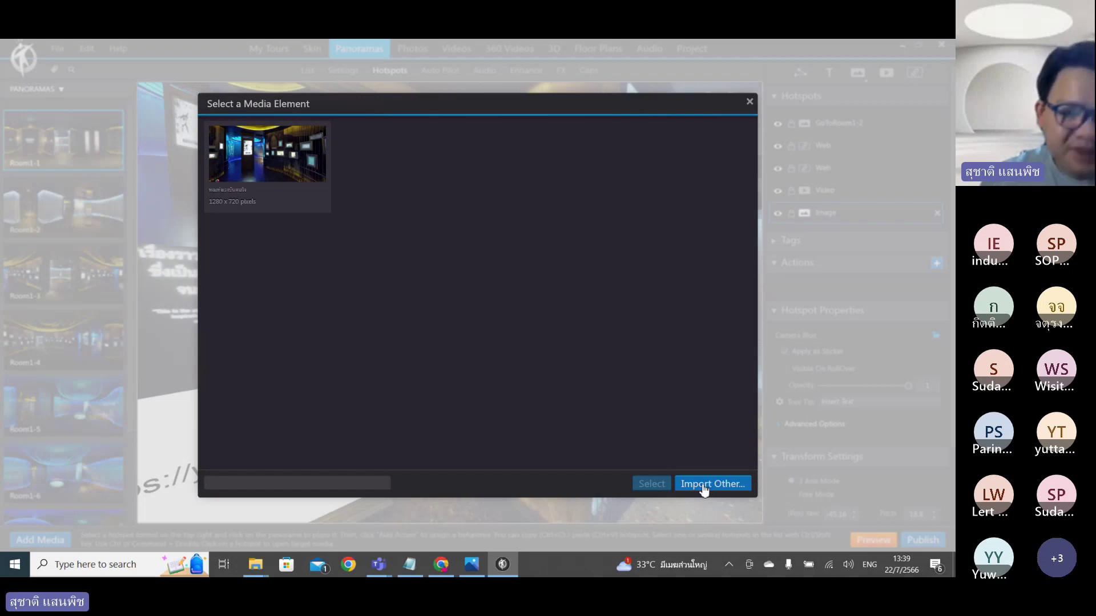
pyautogui.click(254, 169)
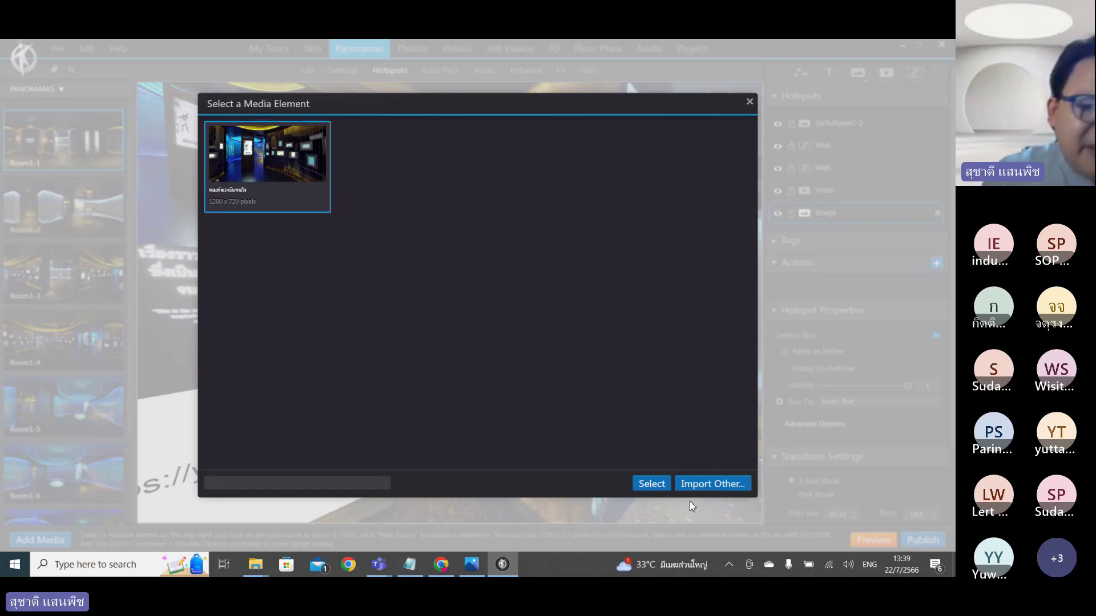
pyautogui.click(652, 484)
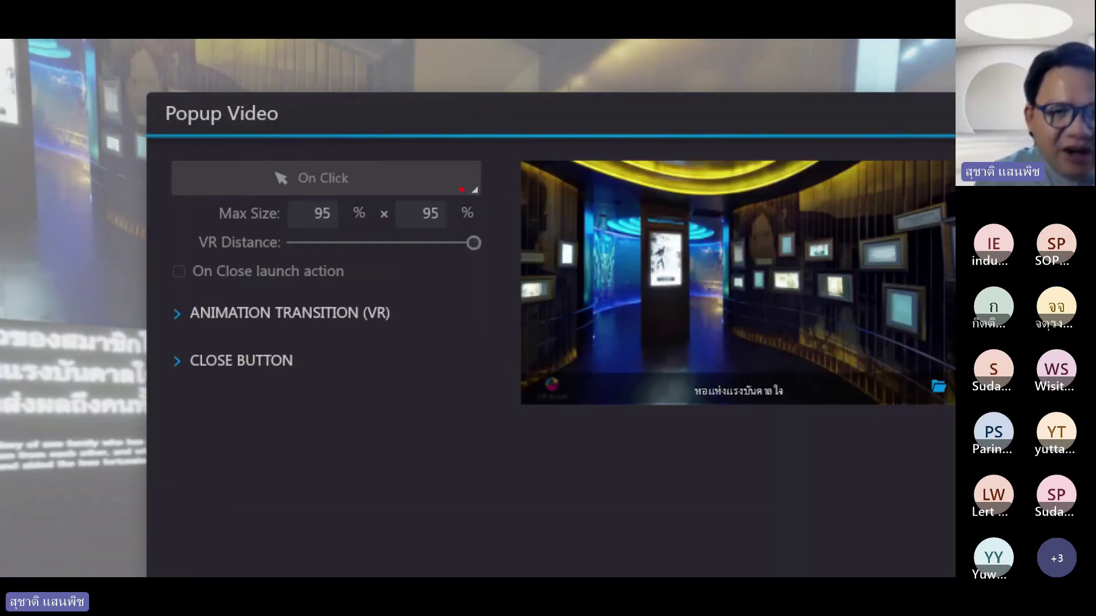
pyautogui.moveTo(416, 136)
pyautogui.mouseDown()
pyautogui.moveTo(349, 172)
pyautogui.moveTo(411, 190)
pyautogui.mouseUp()
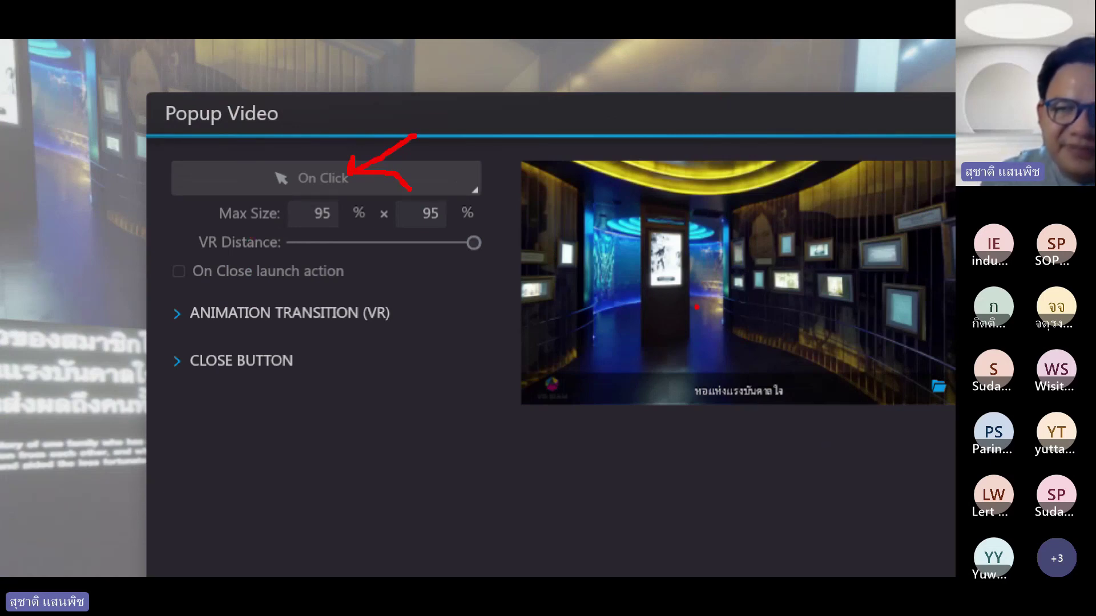
pyautogui.moveTo(470, 399)
pyautogui.mouseDown()
pyautogui.moveTo(601, 317)
pyautogui.moveTo(589, 372)
pyautogui.mouseUp()
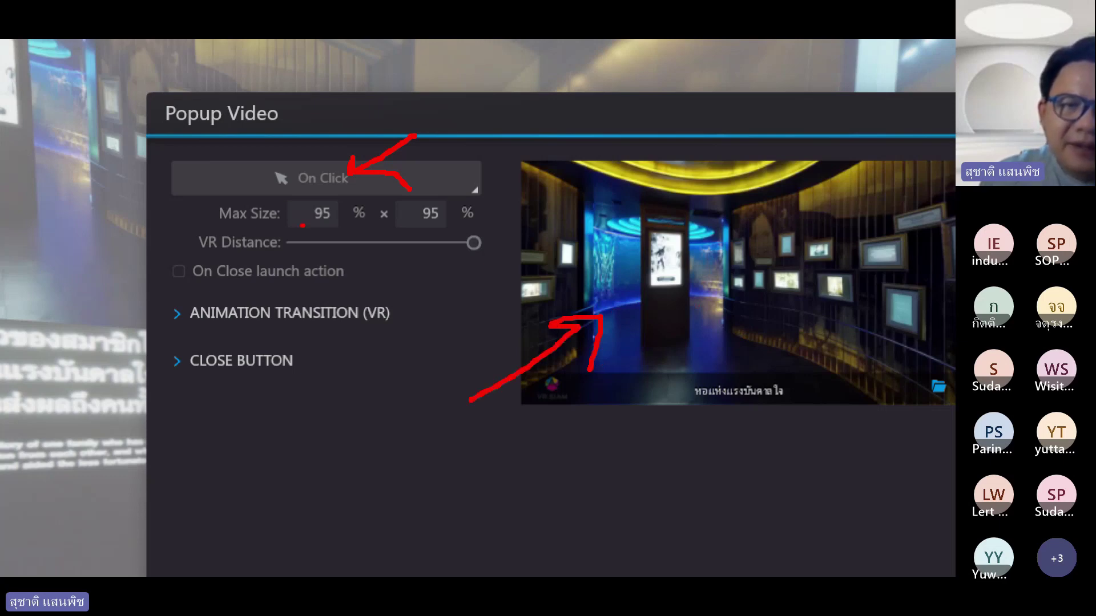
pyautogui.moveTo(290, 234); pyautogui.dragTo(450, 233)
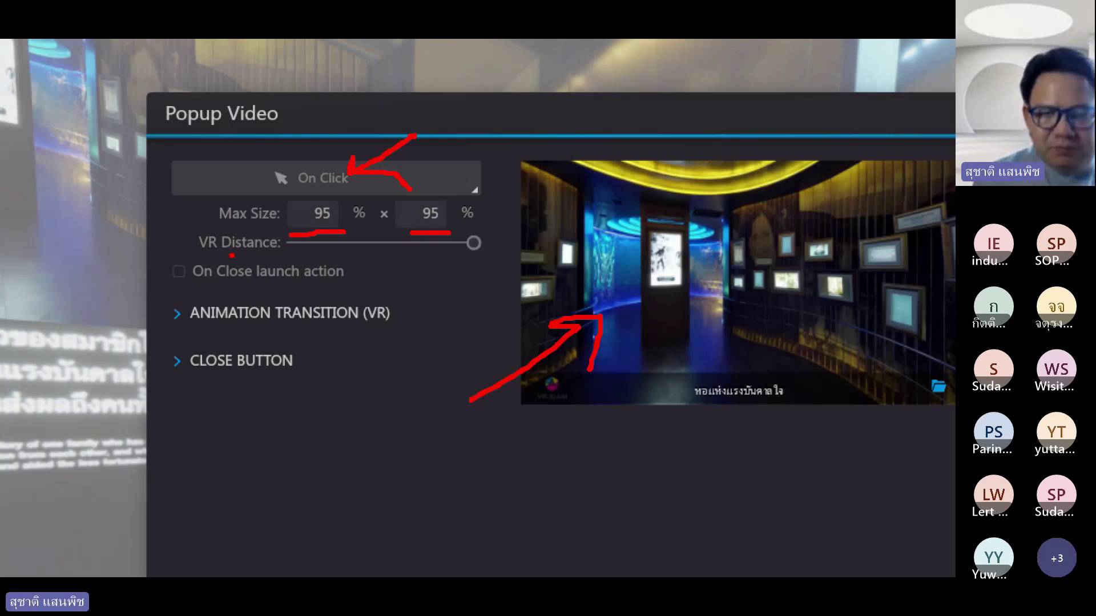
pyautogui.press('Escape')
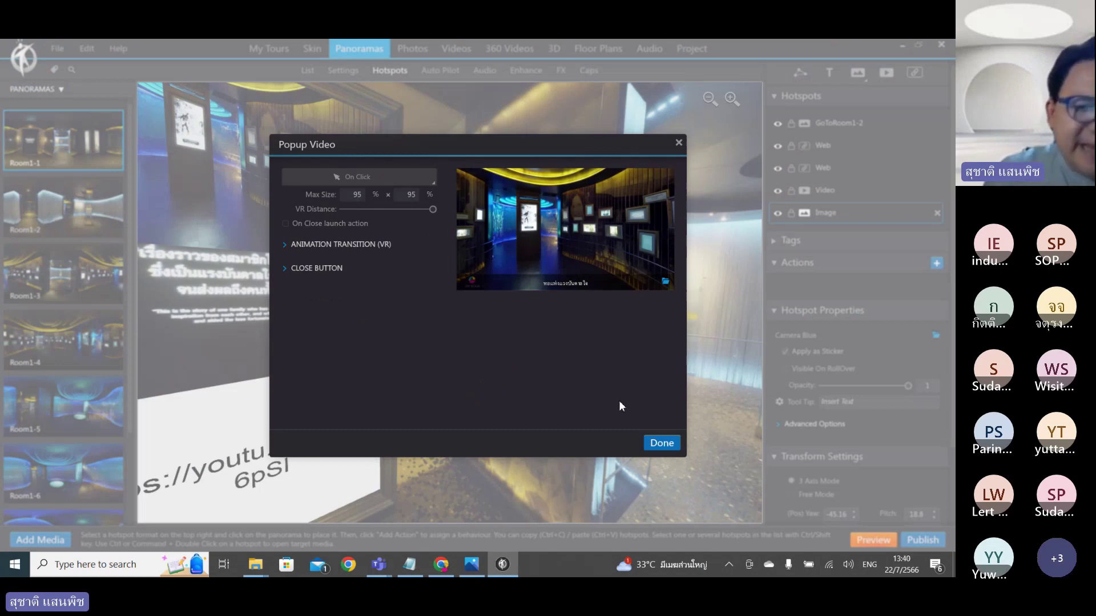
pyautogui.click(656, 445)
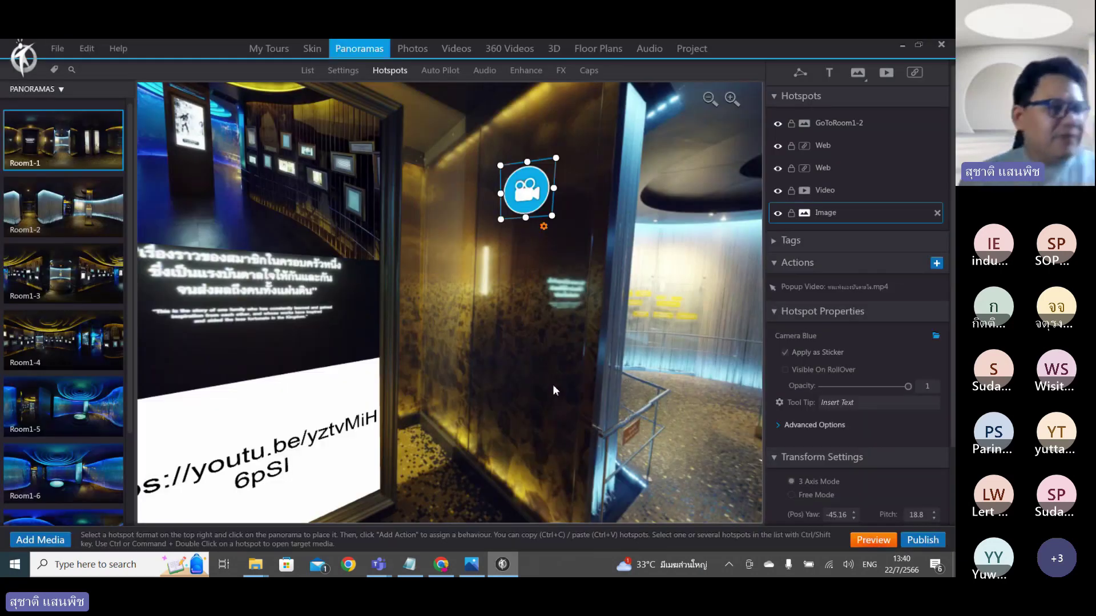
pyautogui.press('F5')
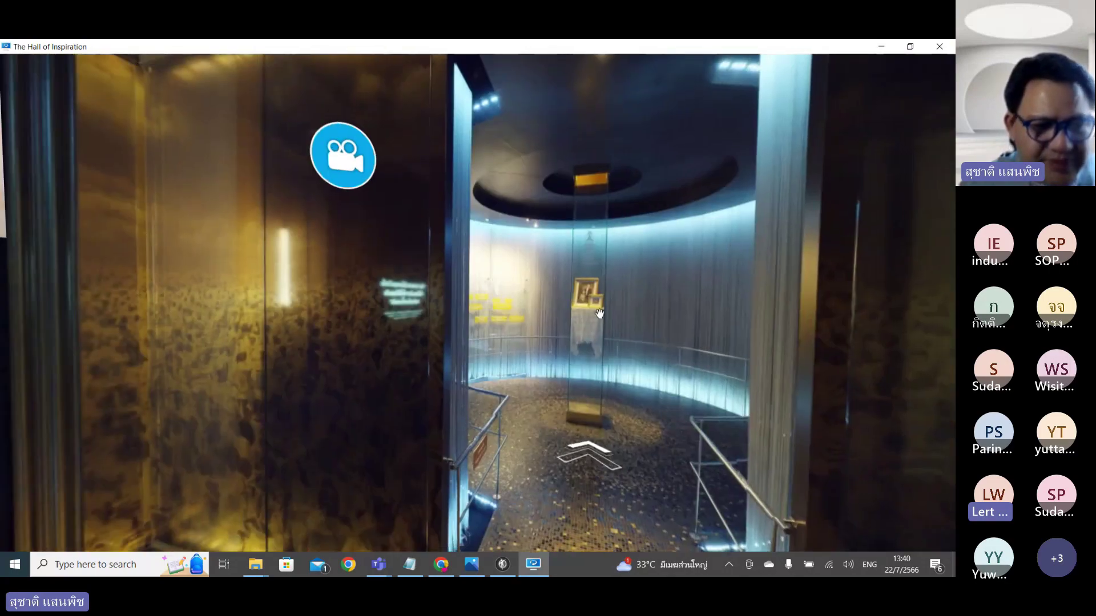
# Return to 3DVista and turn on Force Quality for the หอแห่งแรงบันดาลใจ video, with export quality 100.
pyautogui.click(504, 563)
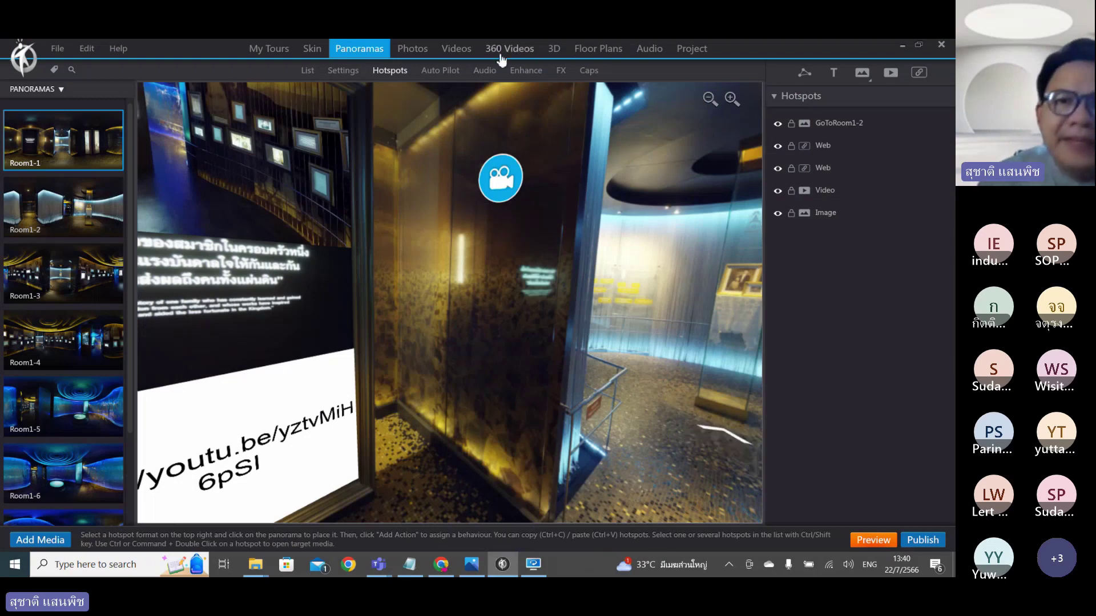
pyautogui.click(456, 48)
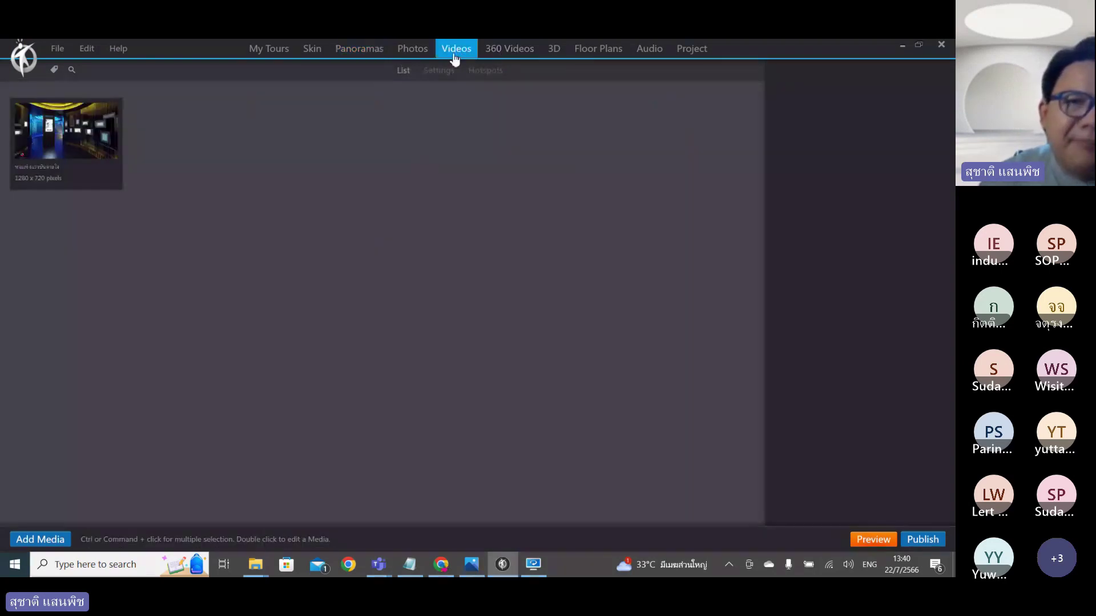
pyautogui.click(60, 126)
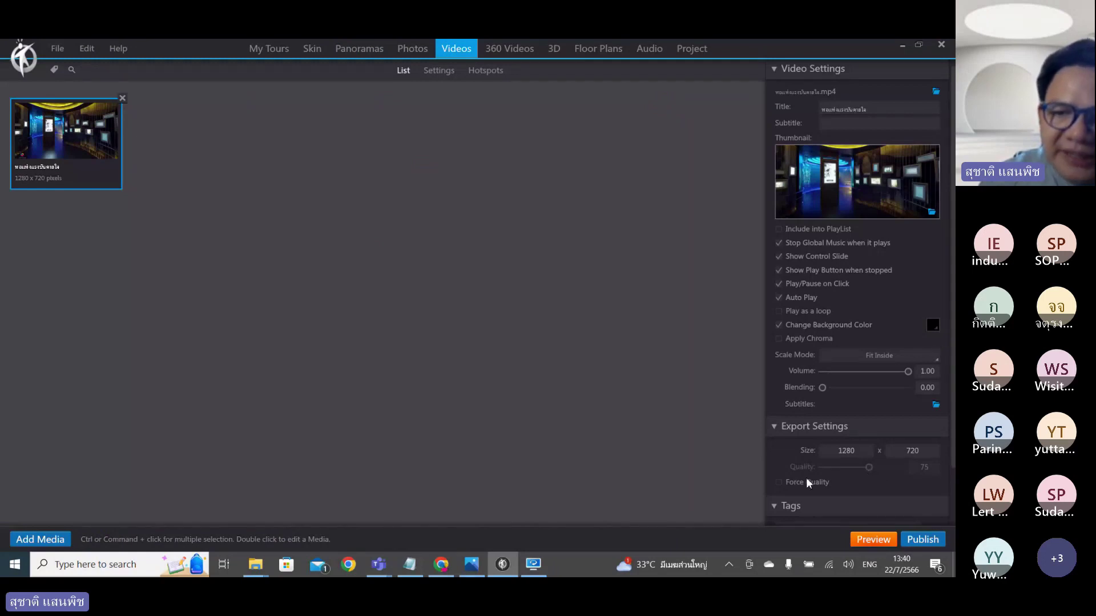
pyautogui.moveTo(790, 485)
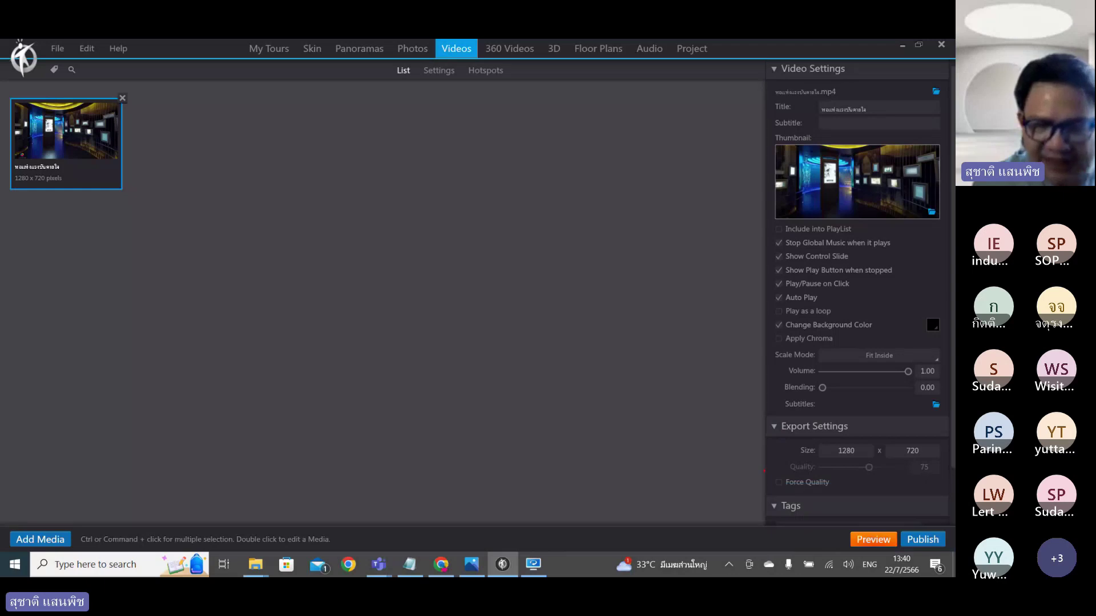
pyautogui.moveTo(767, 453); pyautogui.dragTo(786, 482)
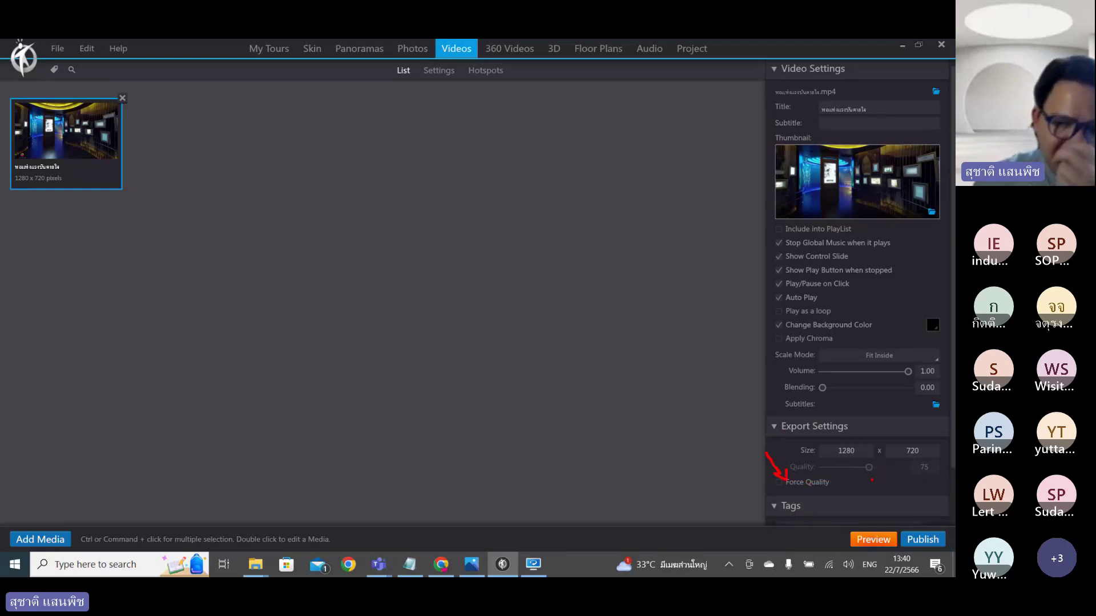
pyautogui.moveTo(871, 476); pyautogui.dragTo(888, 475)
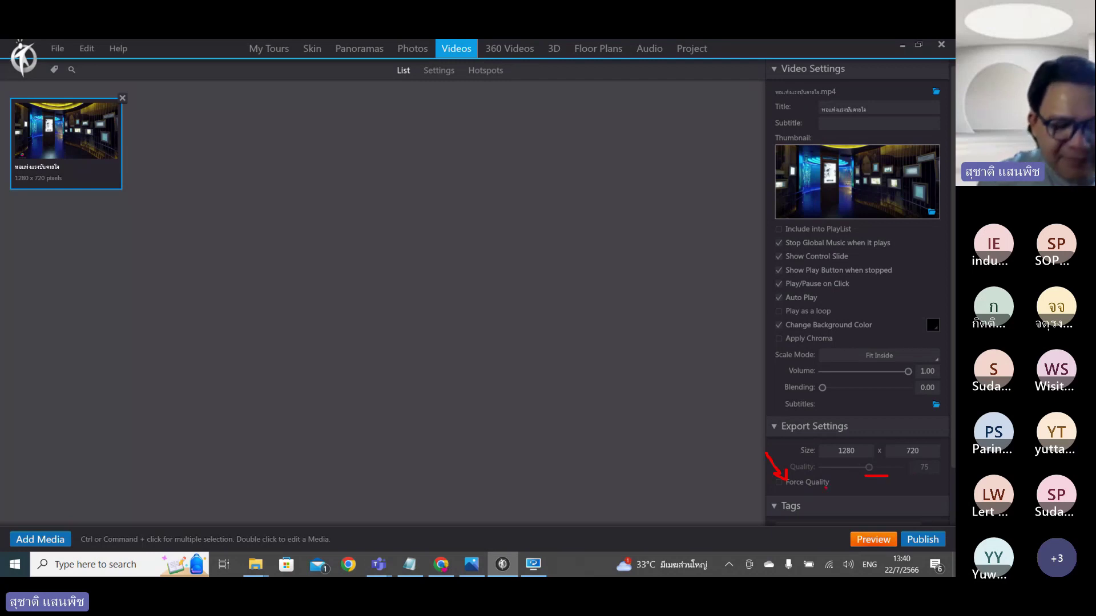
pyautogui.click(780, 482)
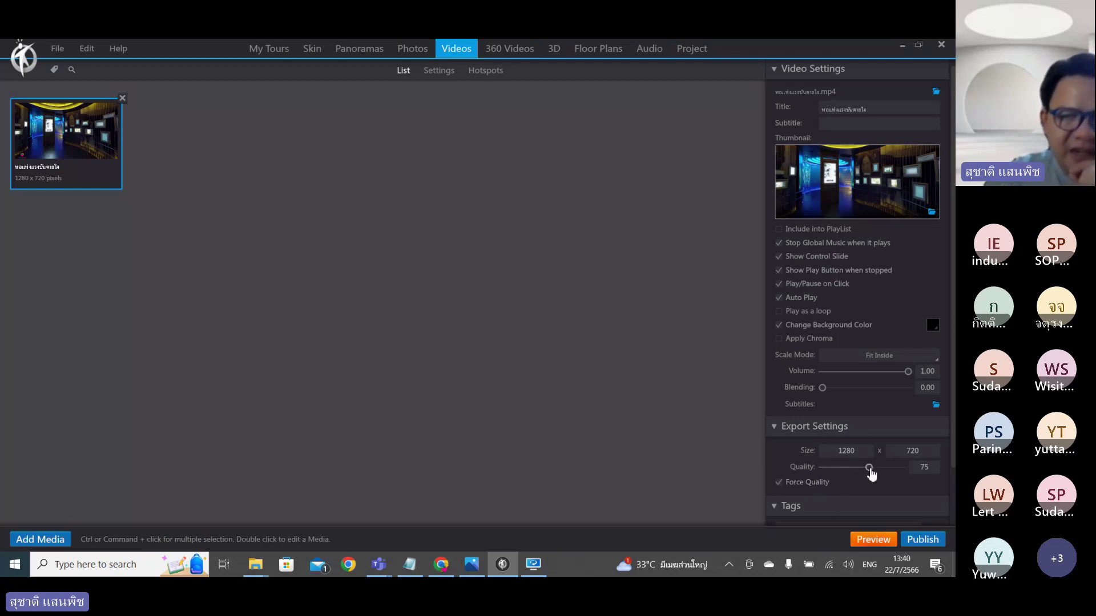
pyautogui.moveTo(869, 467); pyautogui.dragTo(949, 471)
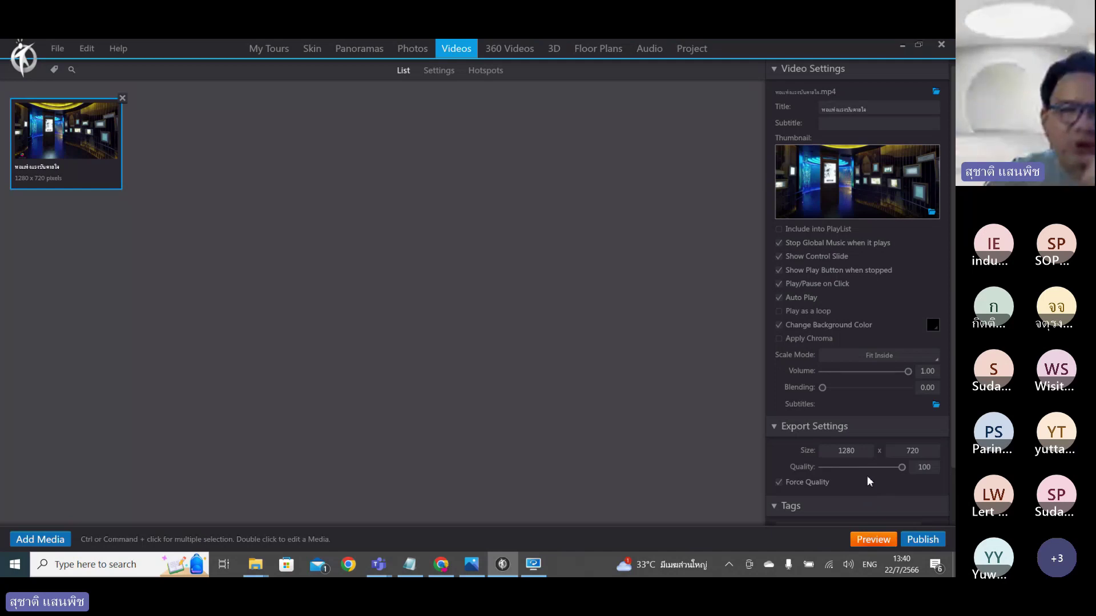
pyautogui.scroll(-2, 920, 468)
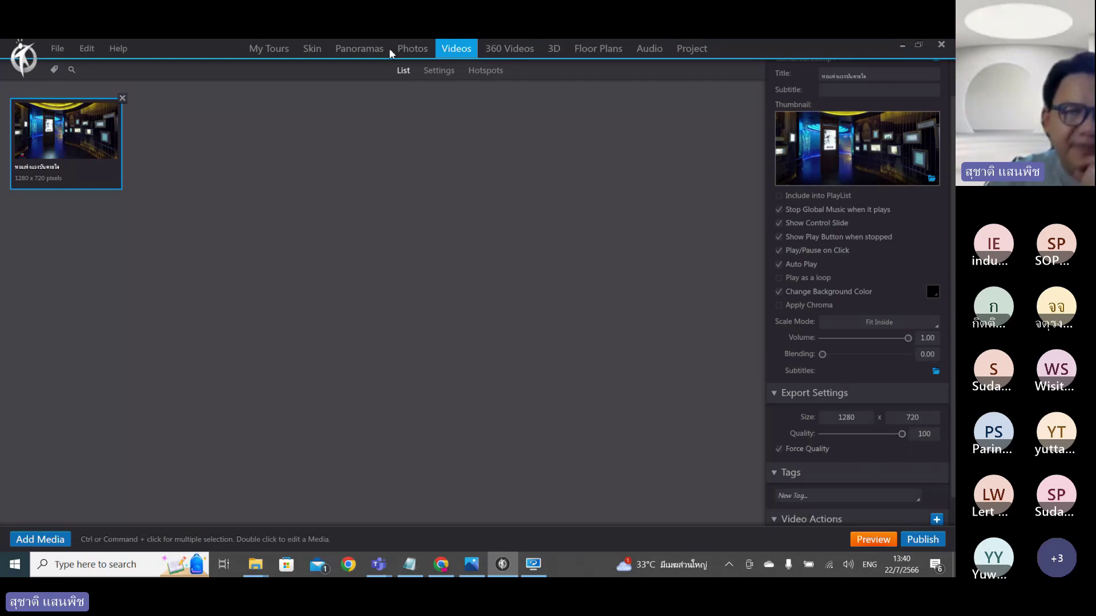
# Reopen the hotspots of the Room1-1 panorama and preview the tour again.
pyautogui.click(371, 45)
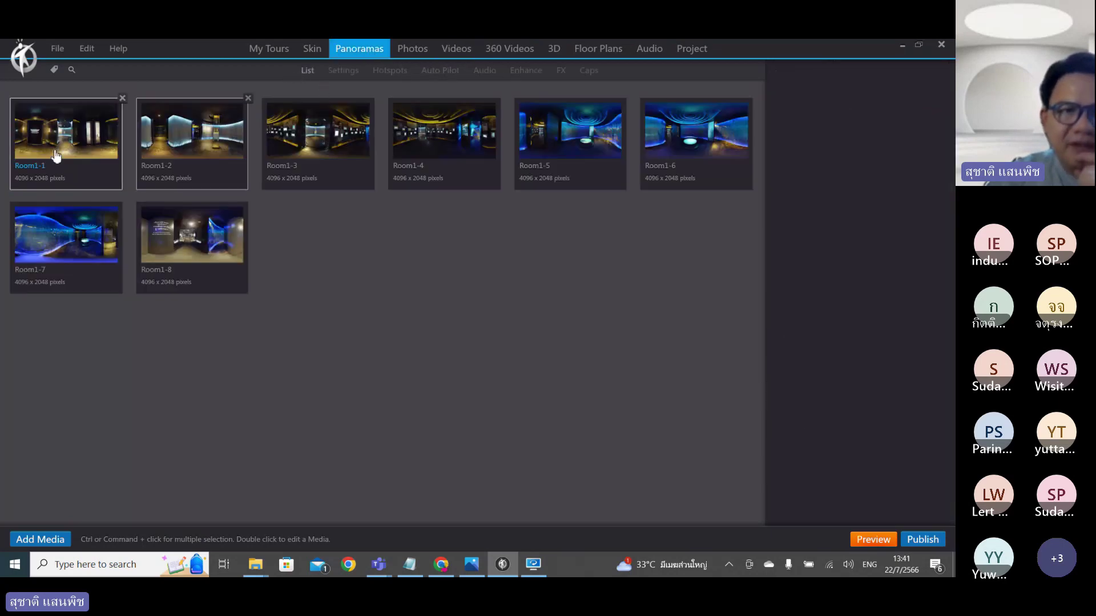
pyautogui.click(55, 150)
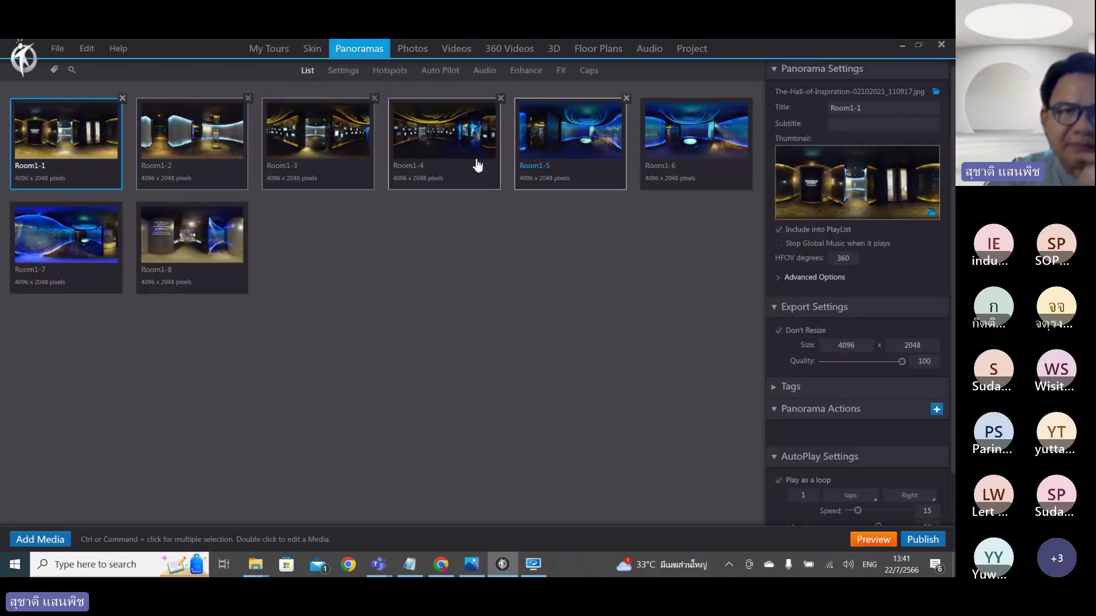
pyautogui.click(390, 73)
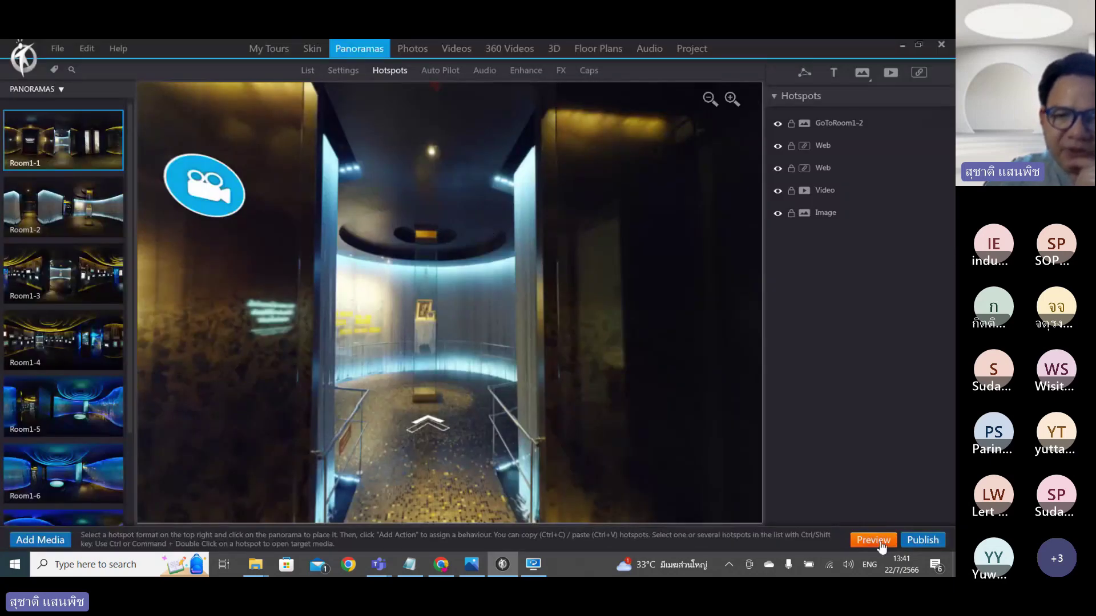
pyautogui.click(881, 544)
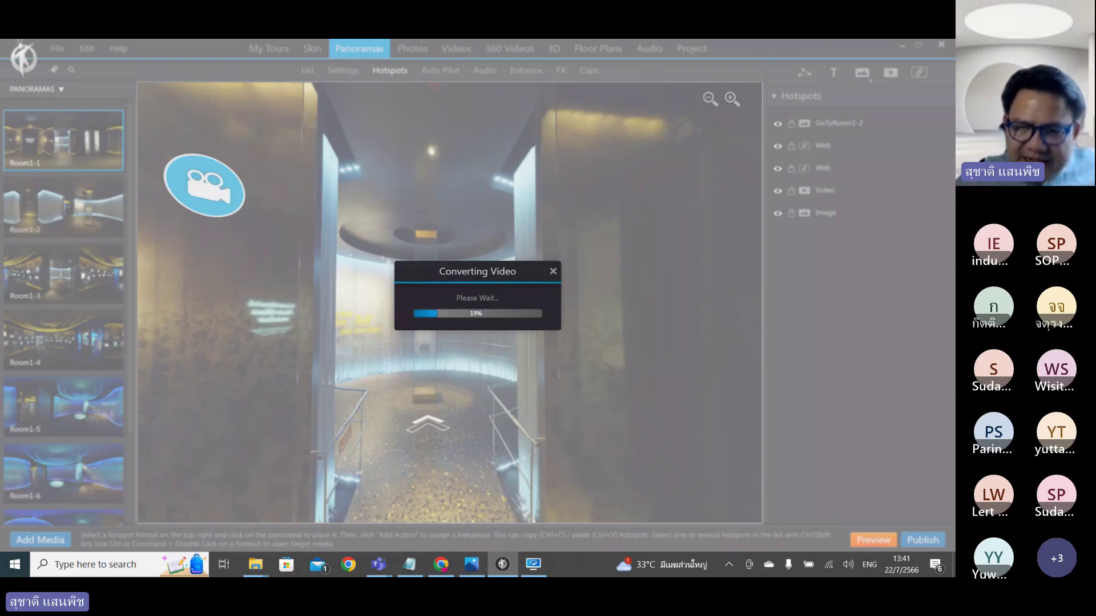
pyautogui.click(544, 563)
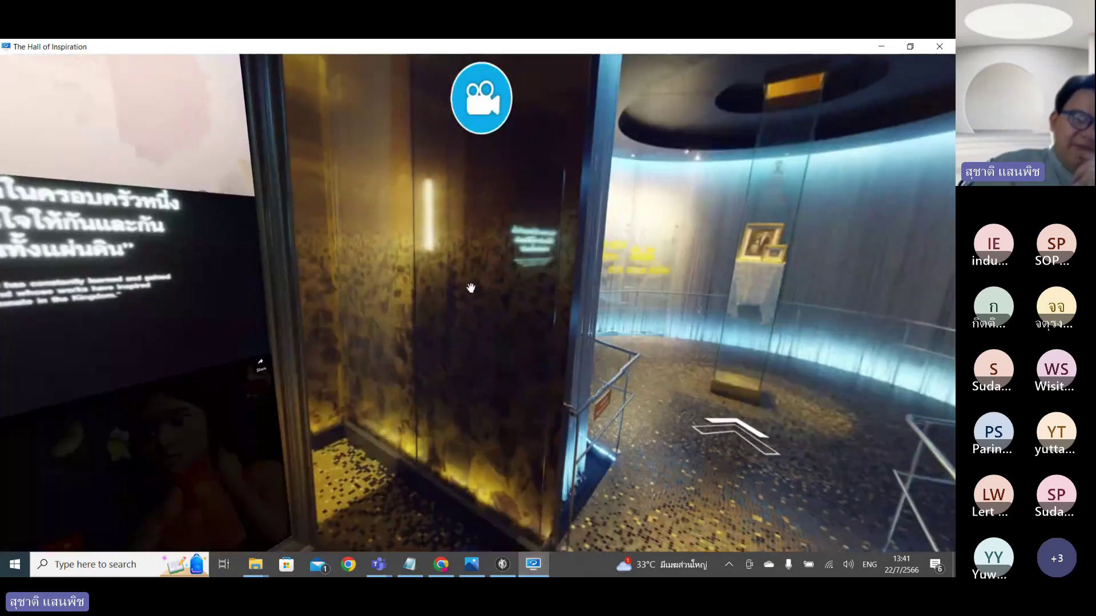
# Examine the video hotspot and the web frame embedded on the framed wall panel in the preview.
pyautogui.click(470, 286)
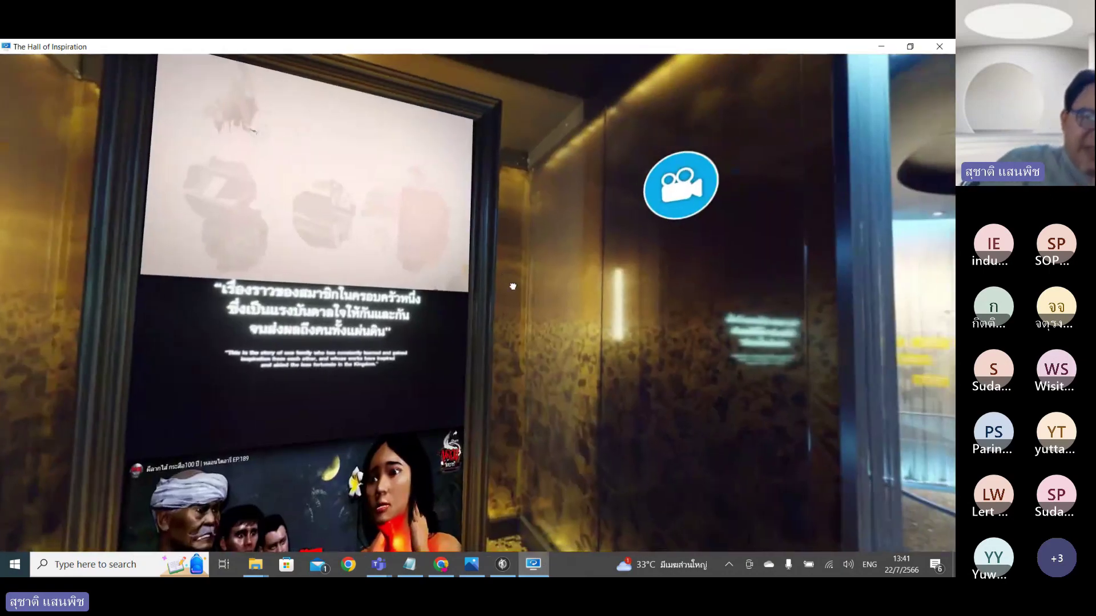
pyautogui.moveTo(364, 214); pyautogui.dragTo(362, 283)
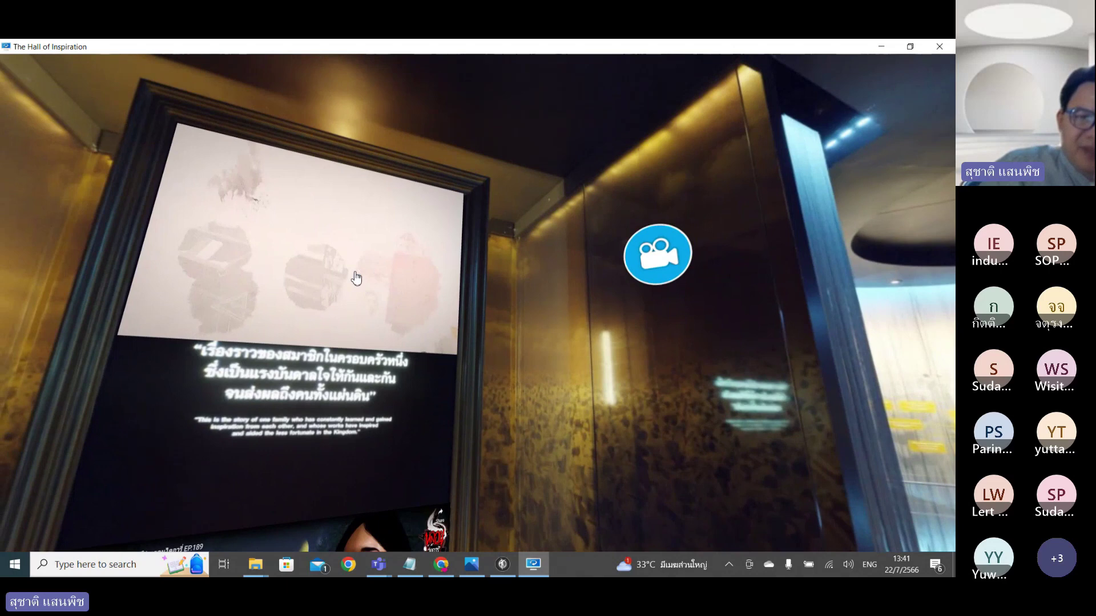
pyautogui.moveTo(403, 295); pyautogui.dragTo(364, 284)
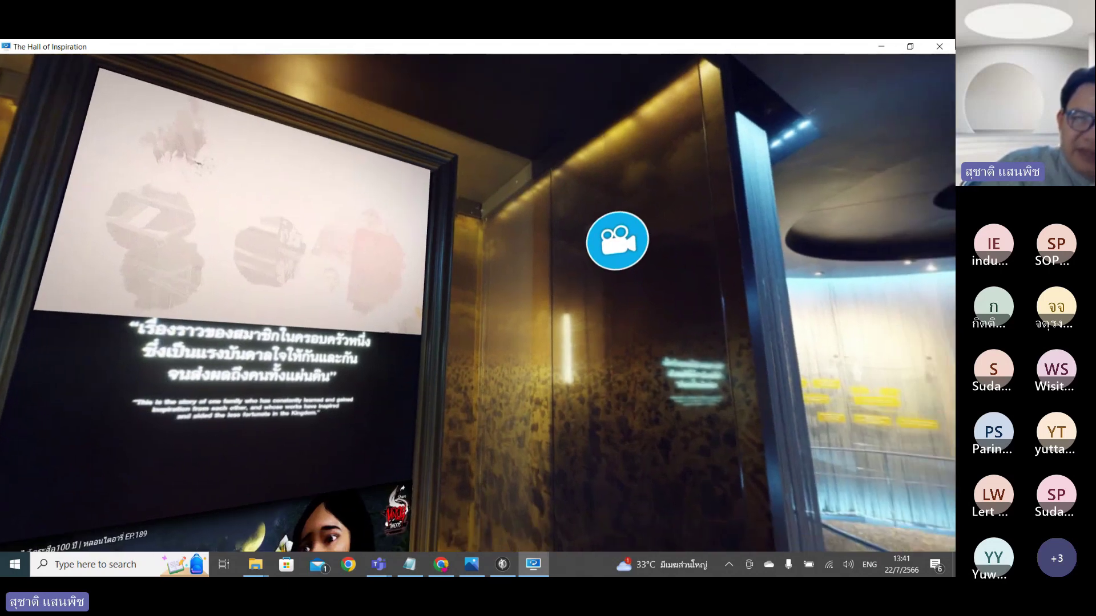
pyautogui.click(939, 47)
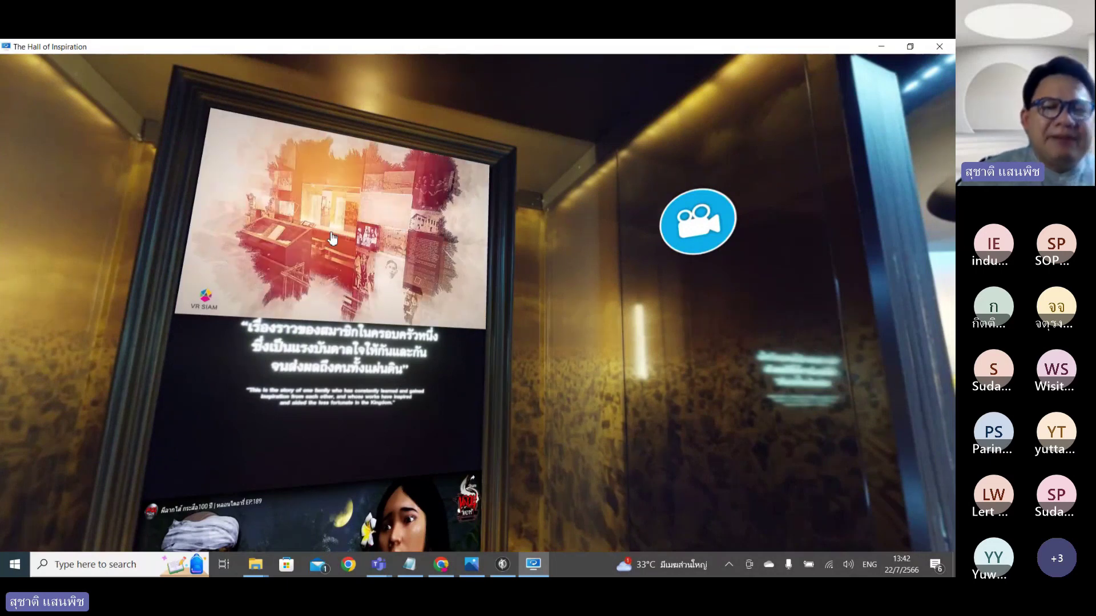
# Test the camera icon hotspot on the gold wall by opening its popup video and closing it.
pyautogui.click(626, 372)
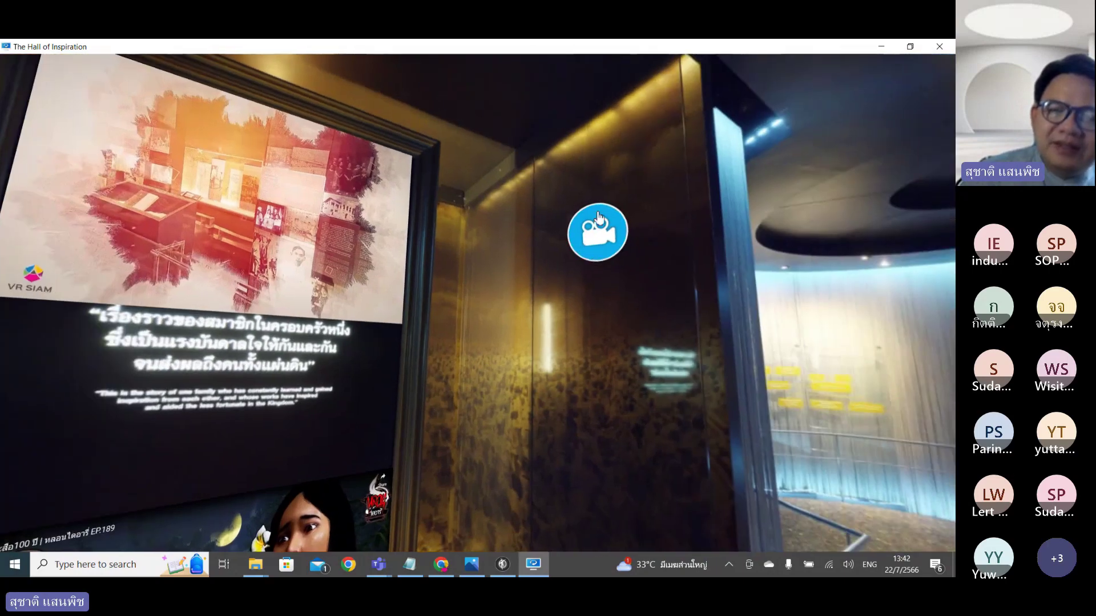
pyautogui.click(579, 215)
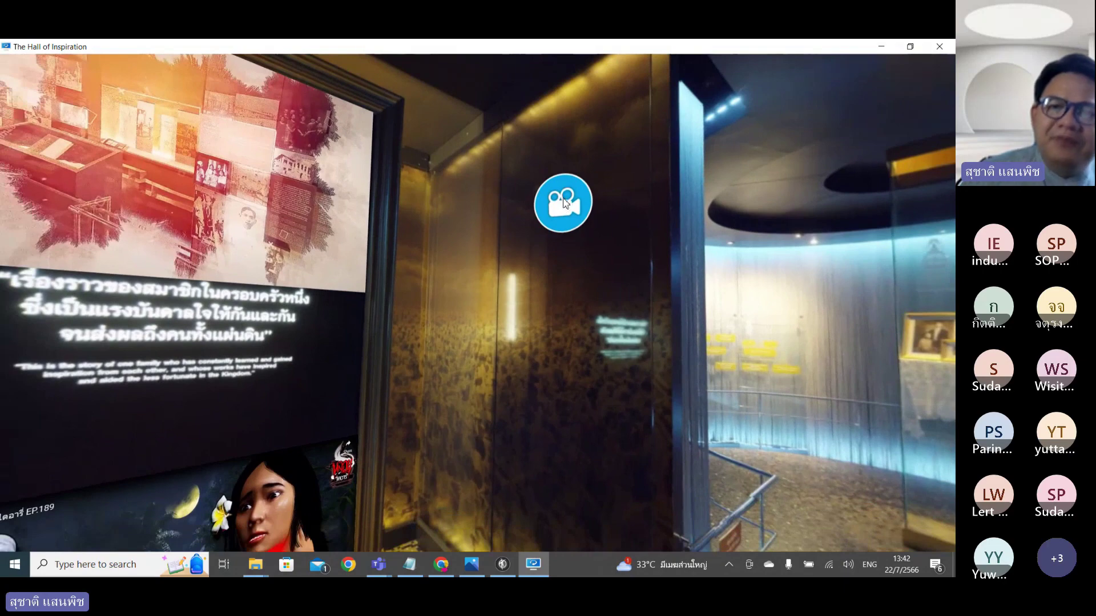
pyautogui.click(563, 200)
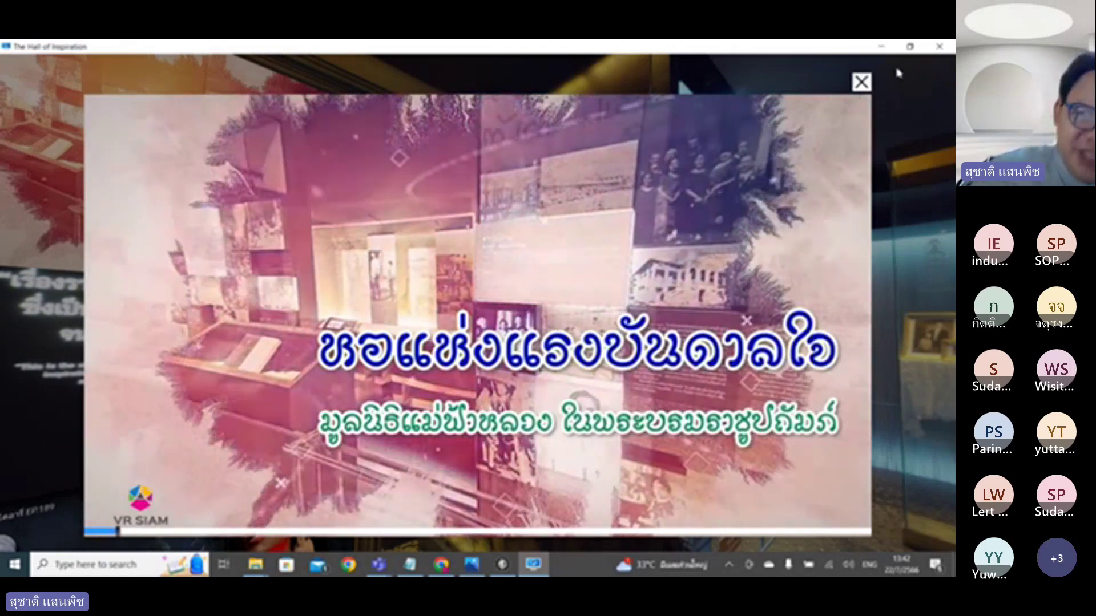
pyautogui.click(862, 82)
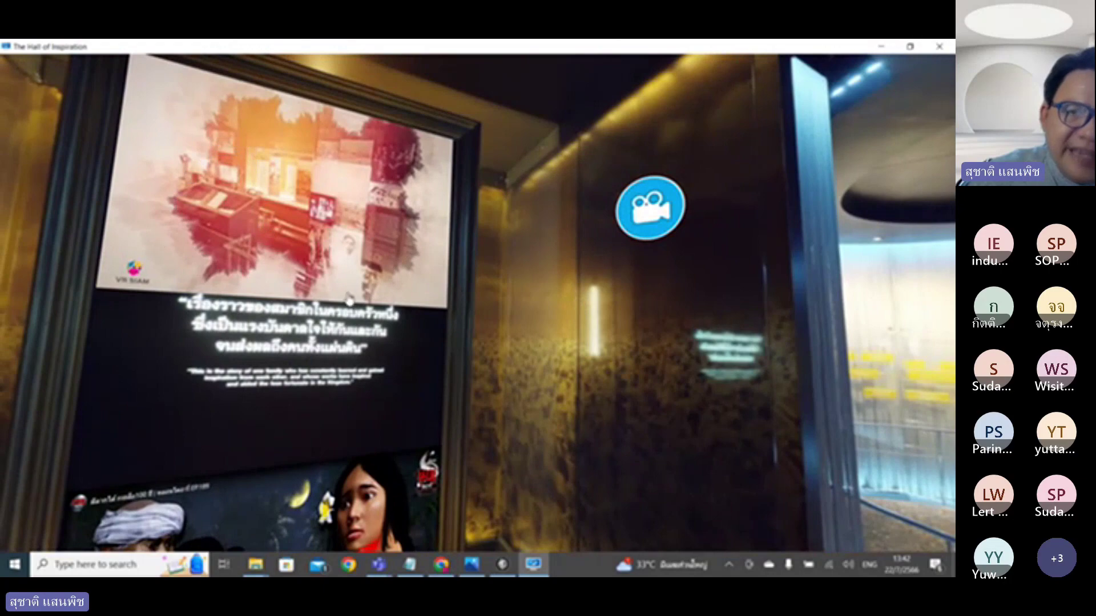
# Compare the video on the wall panel with the camera hotspot, replay the hotspot's popup video, and close it.
pyautogui.moveTo(466, 320); pyautogui.dragTo(557, 214)
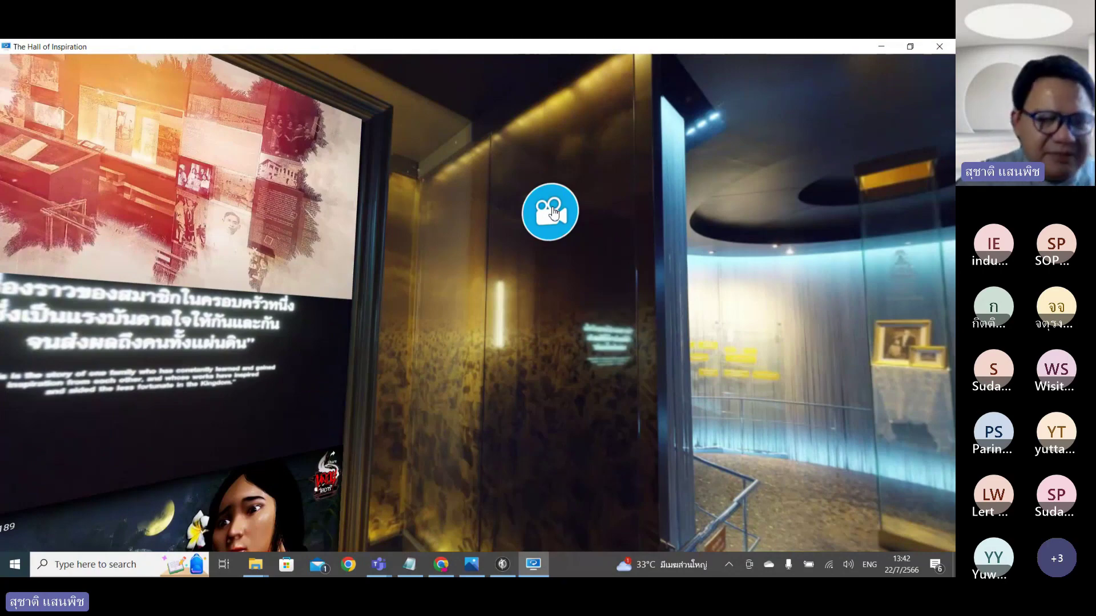
pyautogui.moveTo(476, 314); pyautogui.dragTo(381, 223)
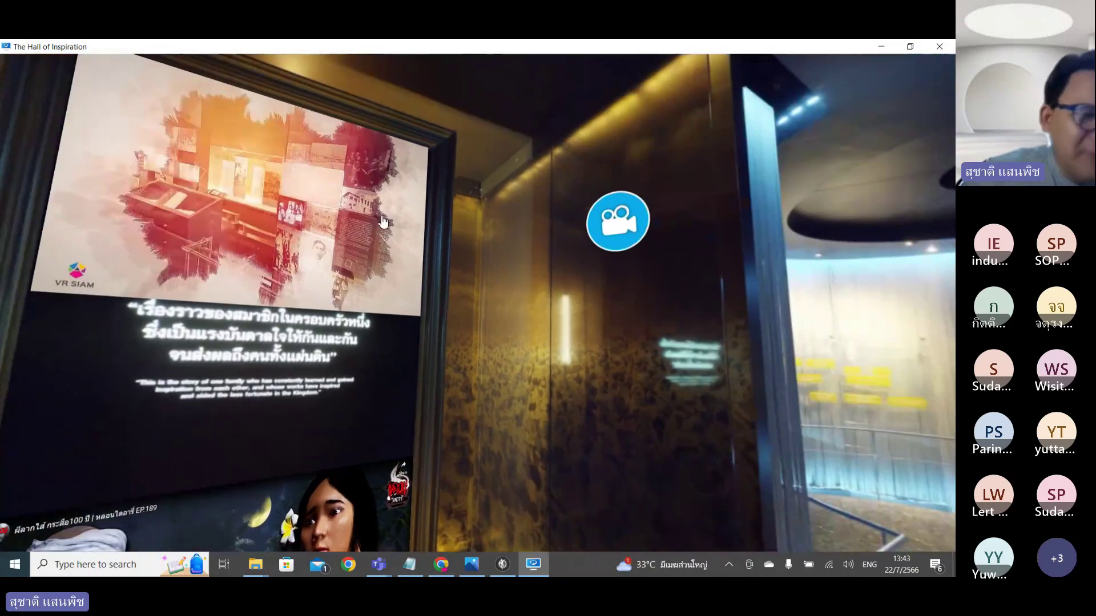
pyautogui.click(615, 234)
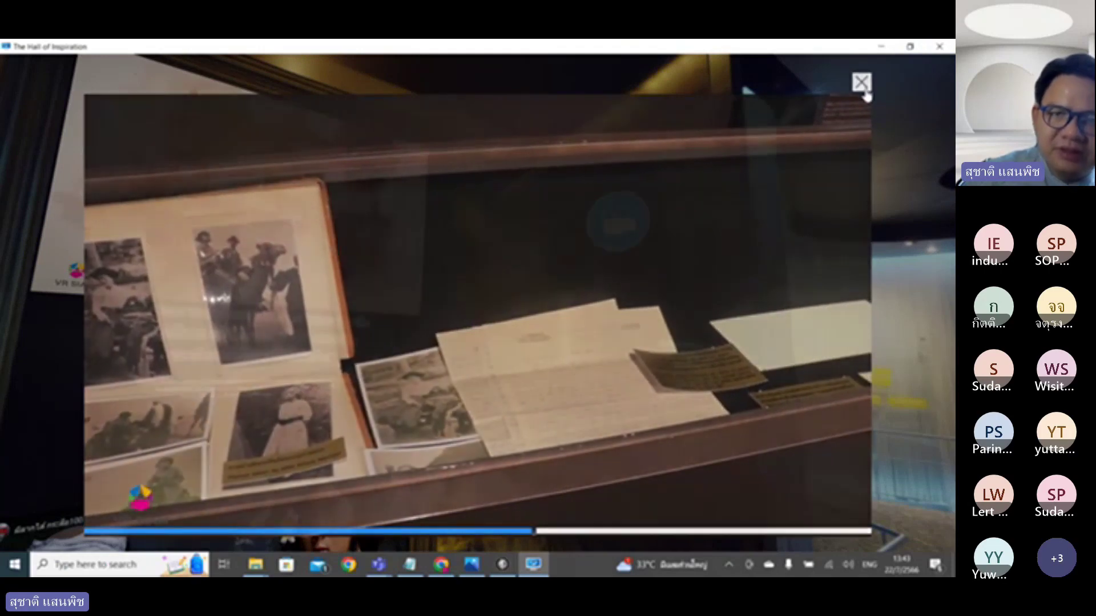
pyautogui.click(862, 83)
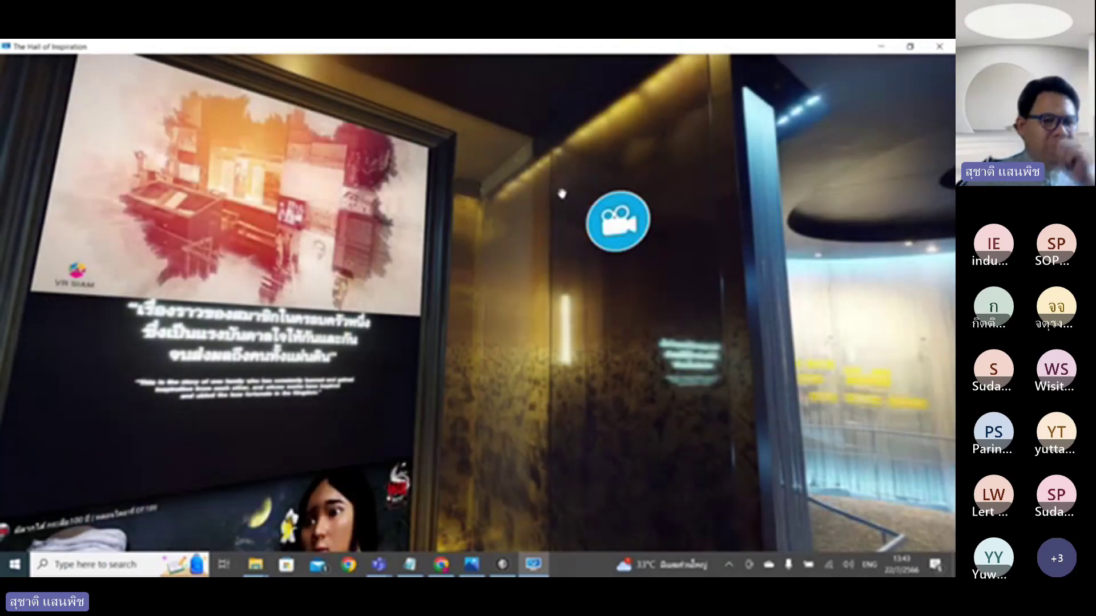
# Close the tour preview and open the hotspots of the Room1-2 panorama.
pyautogui.click(939, 49)
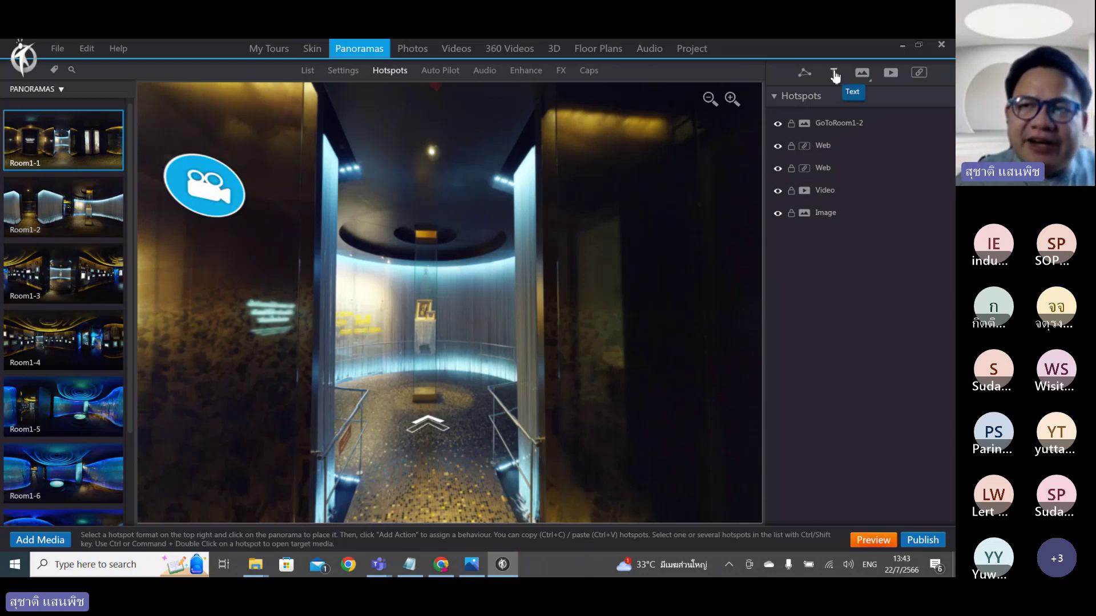
pyautogui.moveTo(443, 310); pyautogui.dragTo(257, 331)
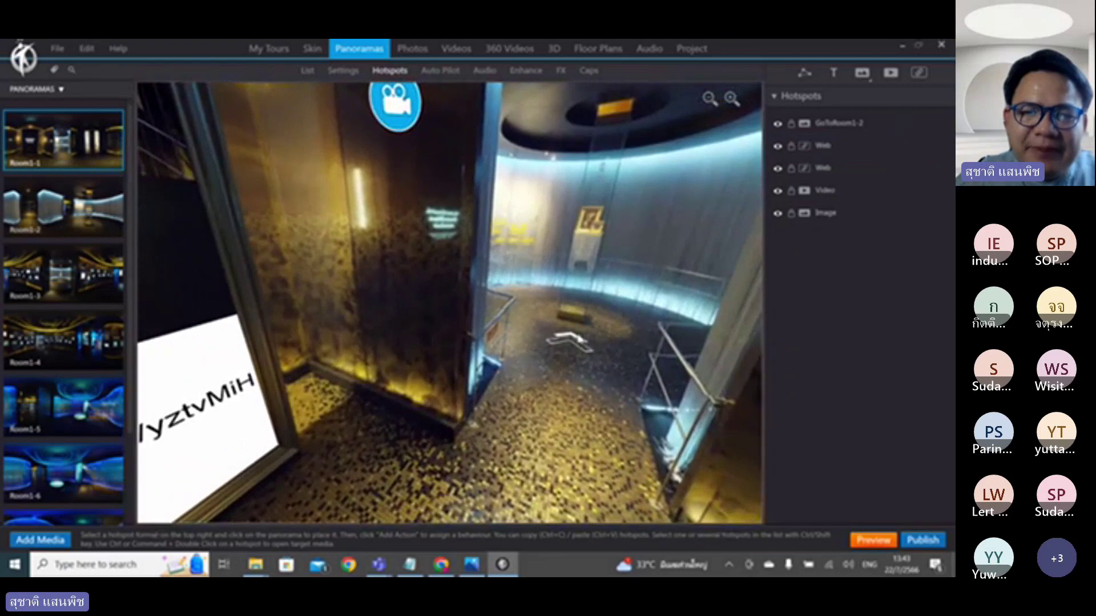
pyautogui.click(69, 206)
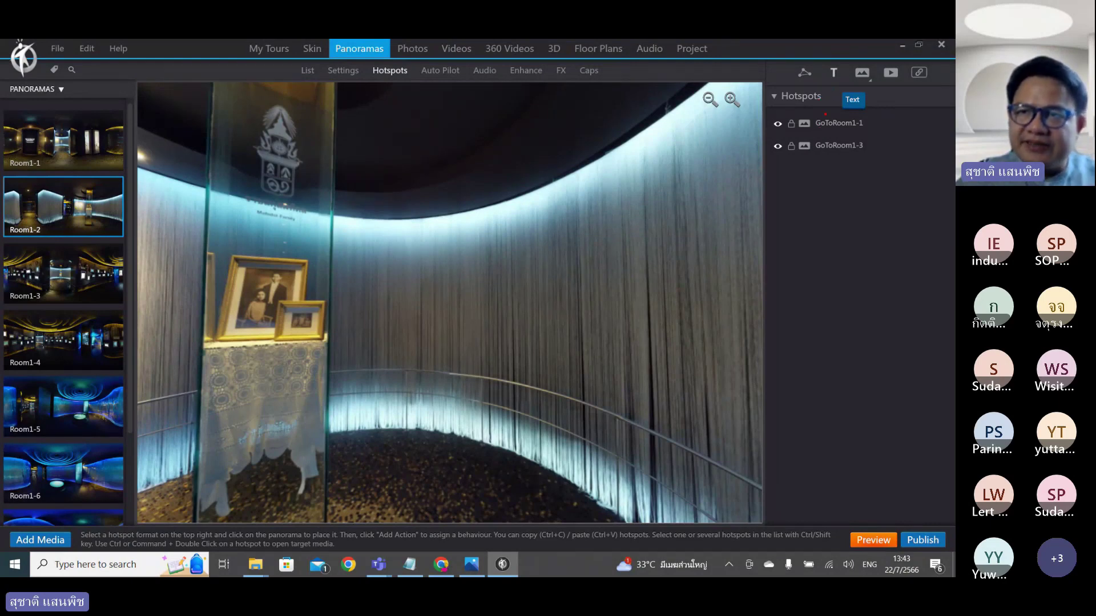
pyautogui.moveTo(818, 177)
pyautogui.mouseDown()
pyautogui.moveTo(838, 89)
pyautogui.moveTo(822, 94)
pyautogui.moveTo(846, 109)
pyautogui.moveTo(827, 57)
pyautogui.moveTo(845, 106)
pyautogui.moveTo(827, 231)
pyautogui.mouseUp()
pyautogui.moveTo(822, 232); pyautogui.dragTo(788, 231)
pyautogui.moveTo(395, 272)
pyautogui.mouseDown()
pyautogui.moveTo(429, 315)
pyautogui.moveTo(464, 268)
pyautogui.moveTo(434, 328)
pyautogui.mouseUp()
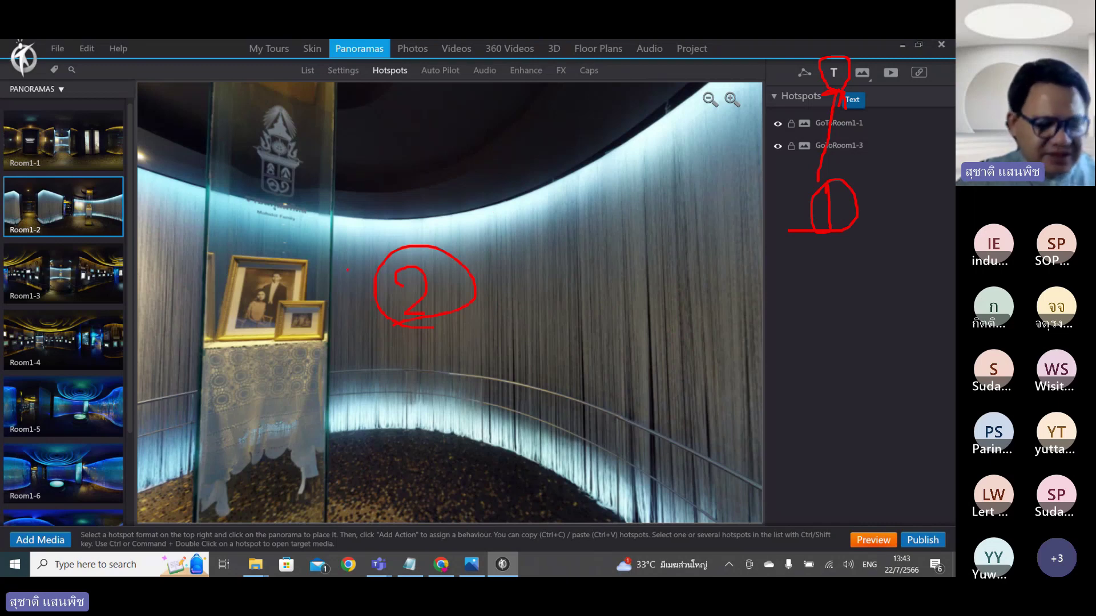
# Place a text hotspot on the curtain wall beside the glass display case and stretch it into a wide rectangle.
pyautogui.click(839, 77)
pyautogui.click(408, 258)
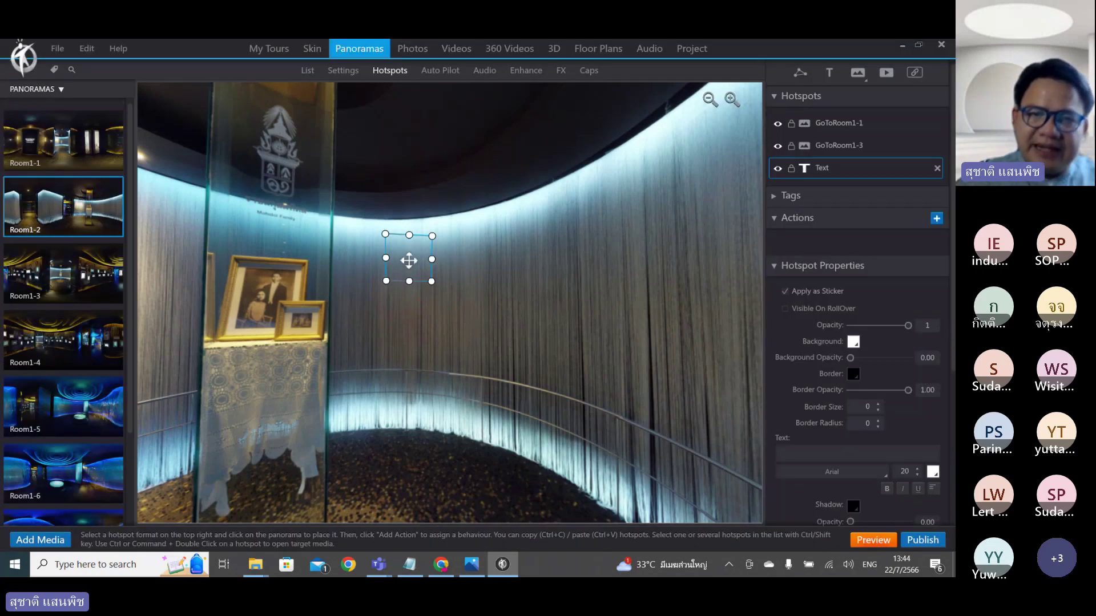
pyautogui.moveTo(432, 281); pyautogui.dragTo(502, 298)
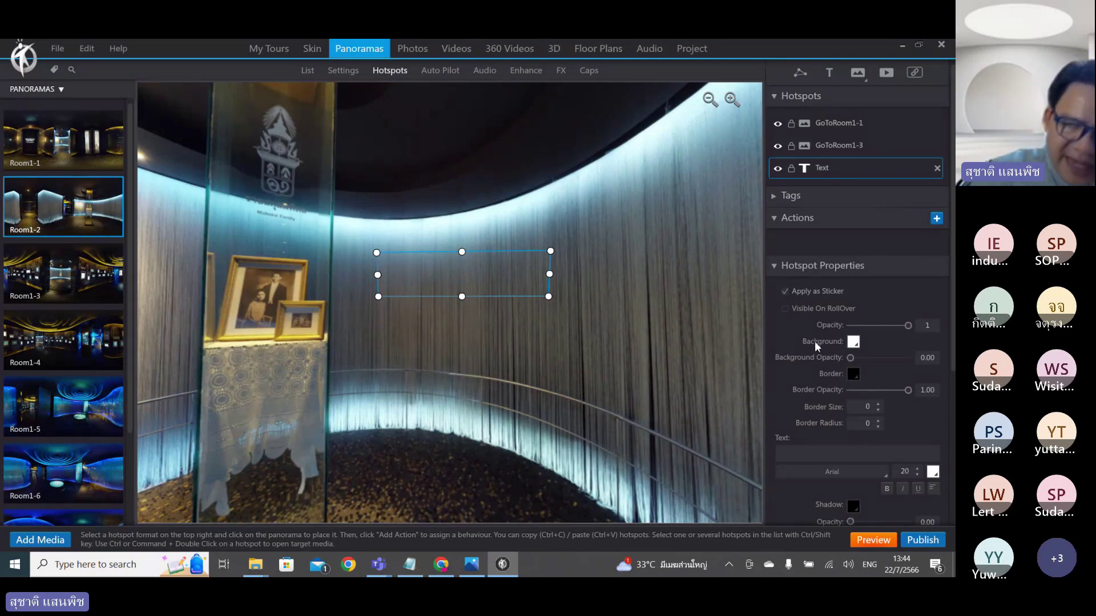
# Examine the text hotspot's text, font, shadow and transform mode settings.
pyautogui.scroll(-1, 815, 343)
pyautogui.scroll(-6, 814, 341)
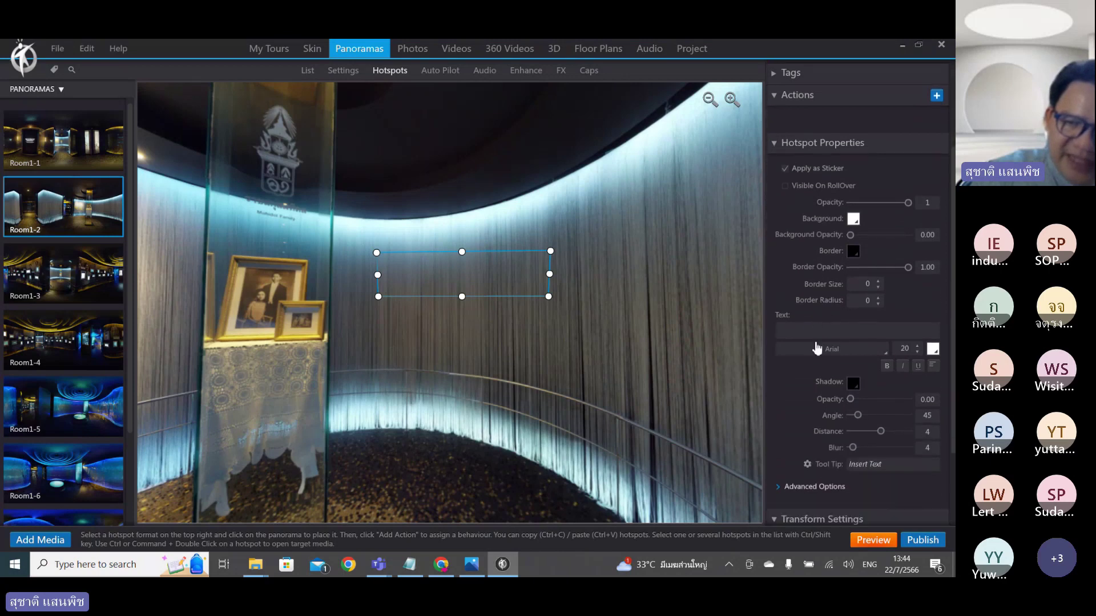
pyautogui.scroll(3, 813, 342)
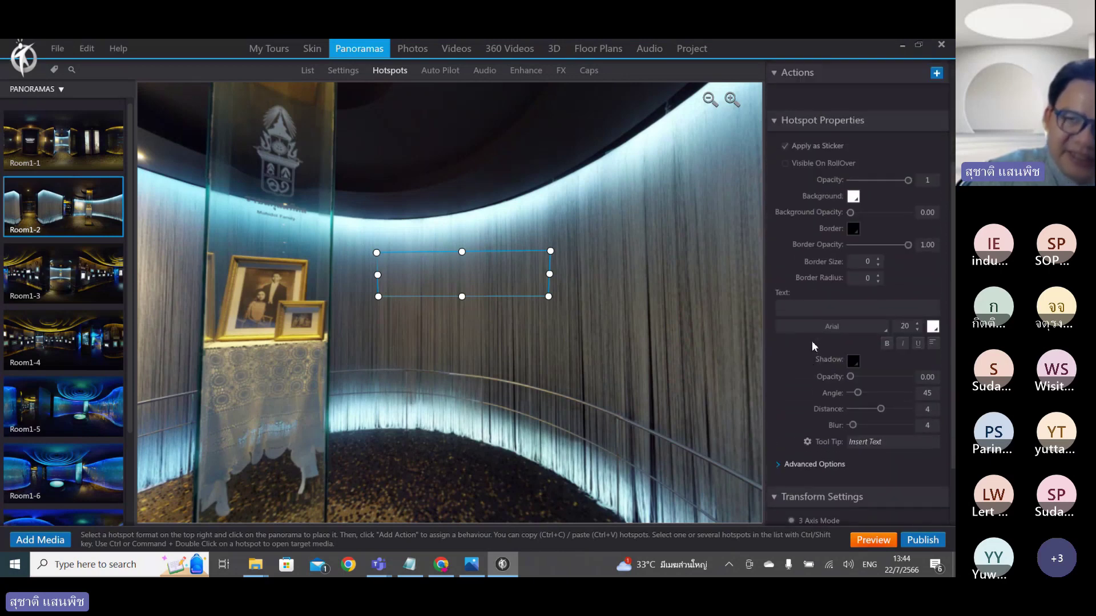
pyautogui.scroll(-3, 814, 343)
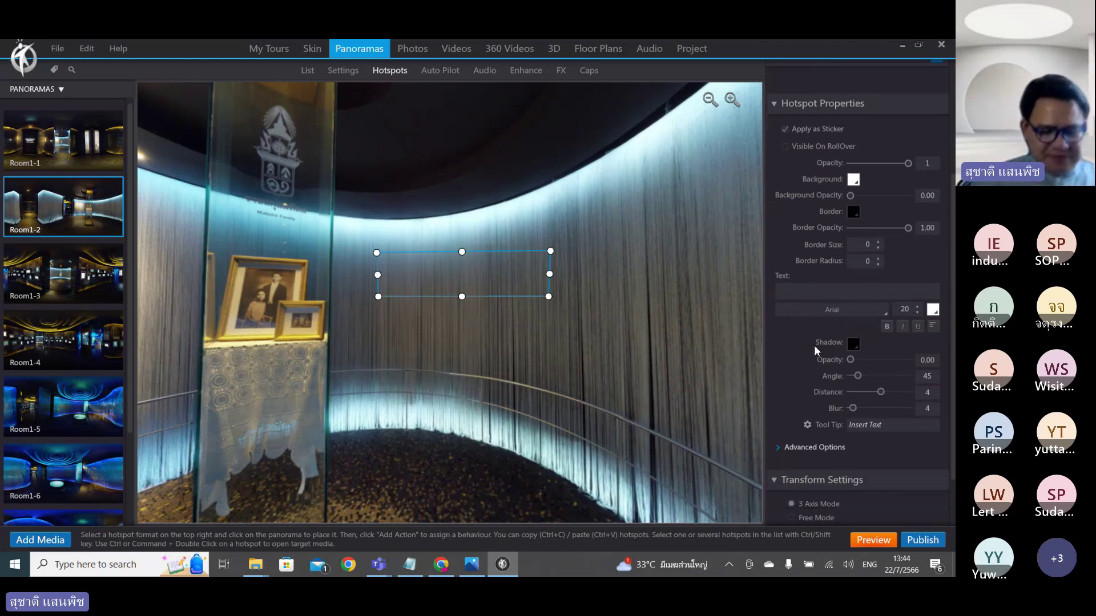
pyautogui.scroll(-1, 814, 345)
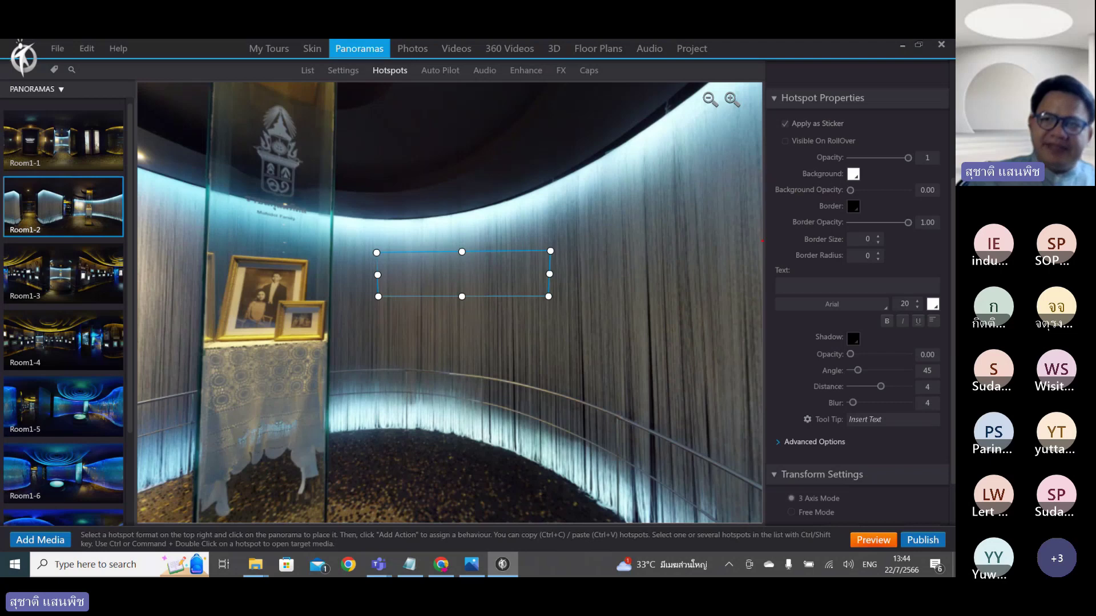
pyautogui.moveTo(756, 242)
pyautogui.mouseDown()
pyautogui.moveTo(755, 273)
pyautogui.moveTo(772, 293)
pyautogui.moveTo(741, 297)
pyautogui.mouseUp()
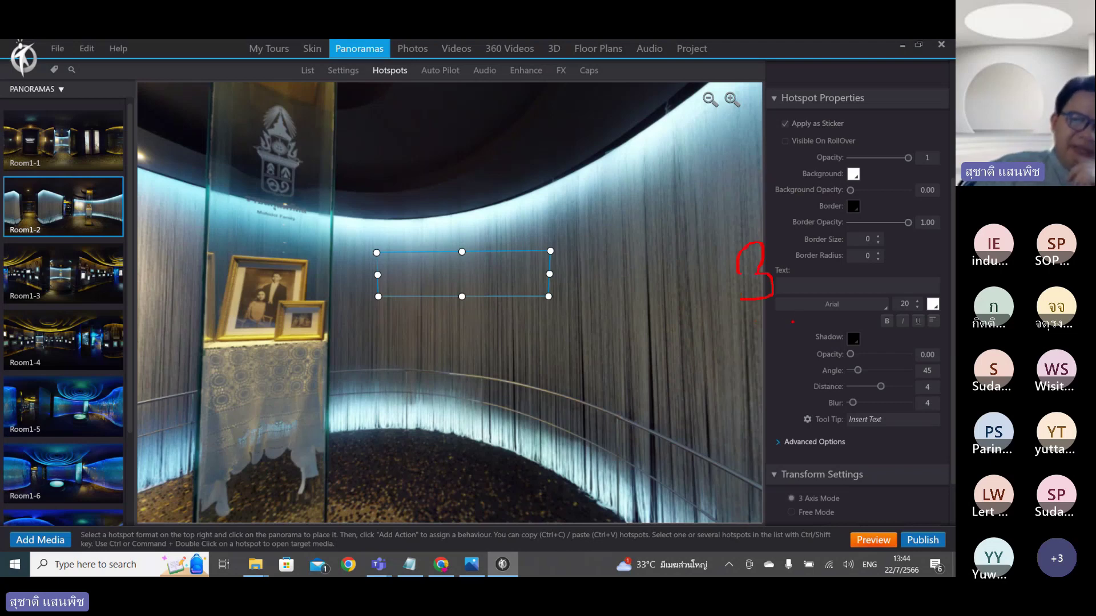
pyautogui.moveTo(793, 322); pyautogui.dragTo(813, 307)
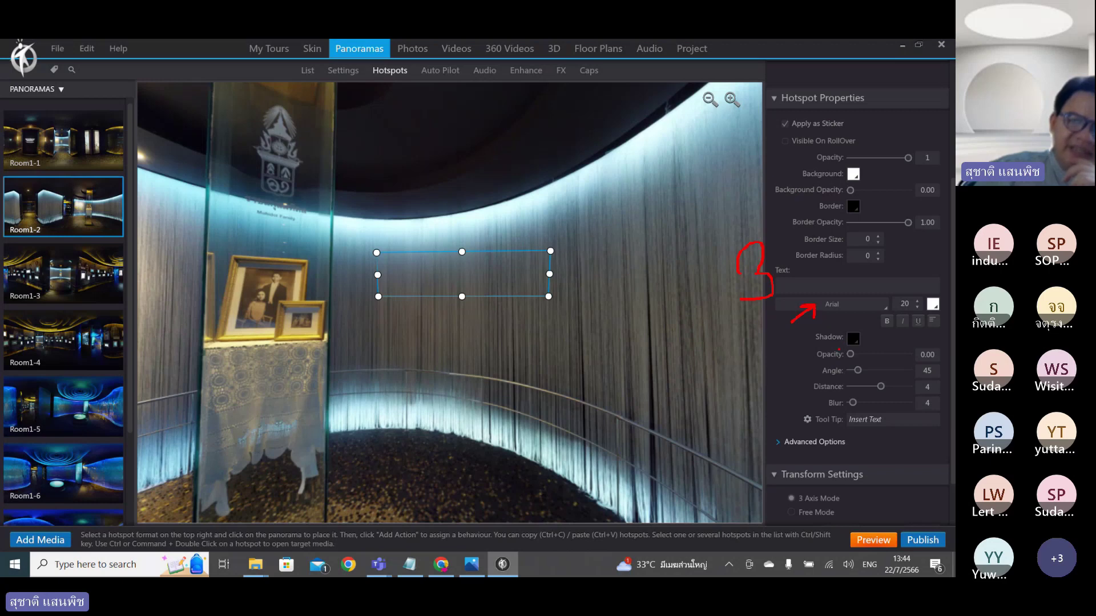
pyautogui.moveTo(832, 345)
pyautogui.mouseDown()
pyautogui.moveTo(848, 342)
pyautogui.moveTo(845, 360)
pyautogui.mouseUp()
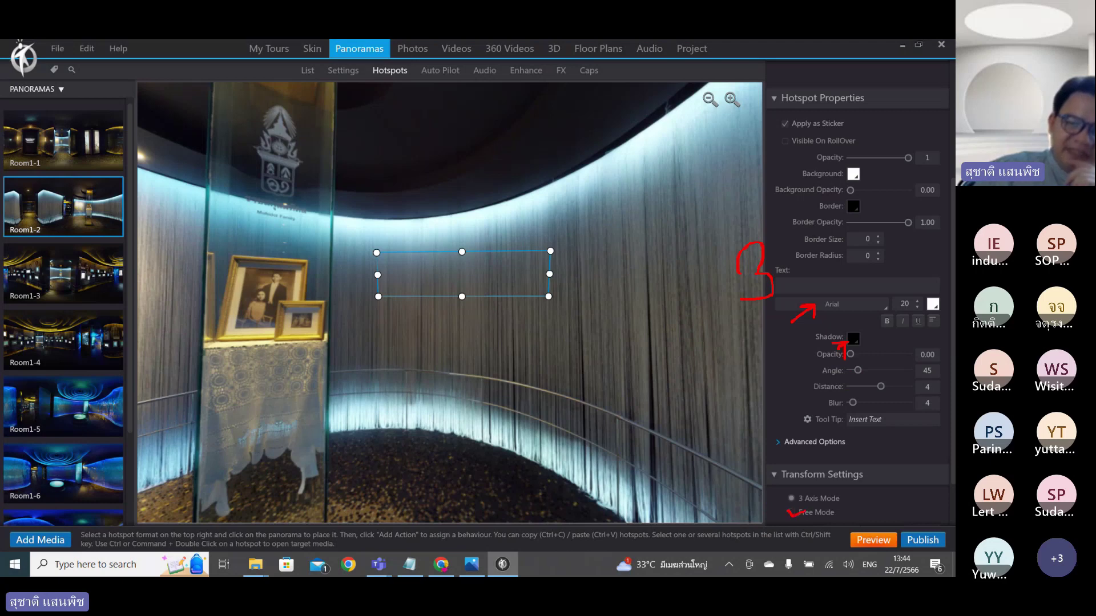
pyautogui.moveTo(804, 510); pyautogui.dragTo(821, 506)
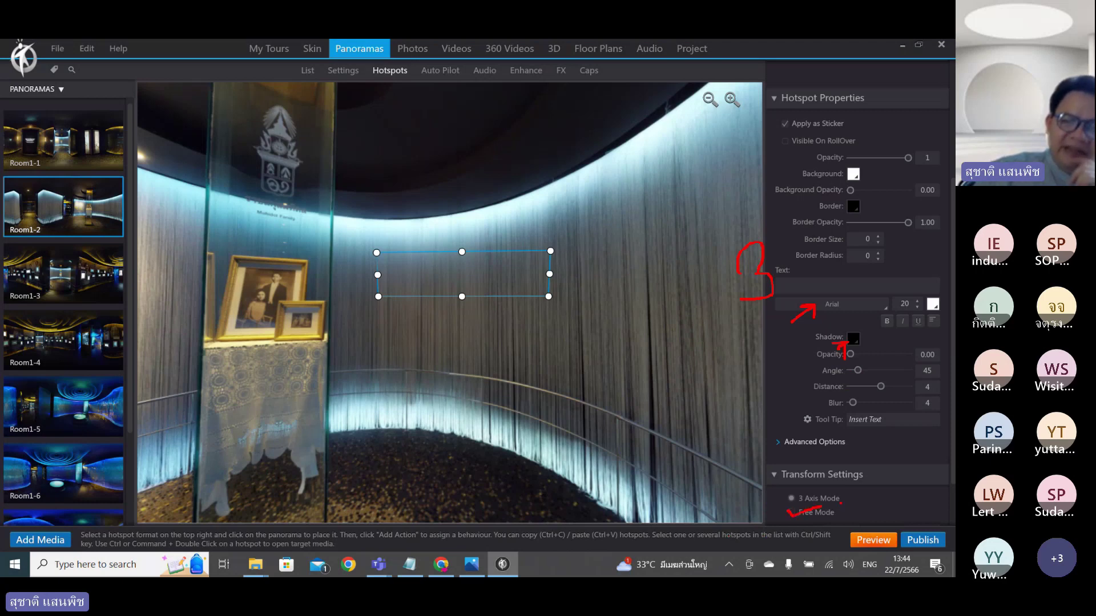
pyautogui.moveTo(810, 503); pyautogui.dragTo(846, 502)
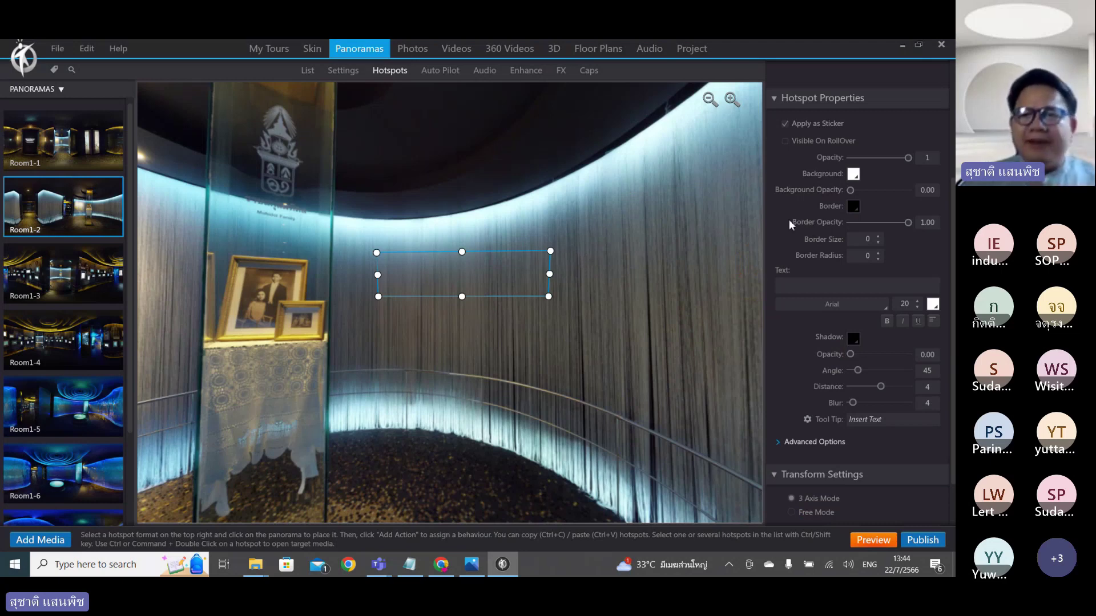
pyautogui.write('jbjfbv')
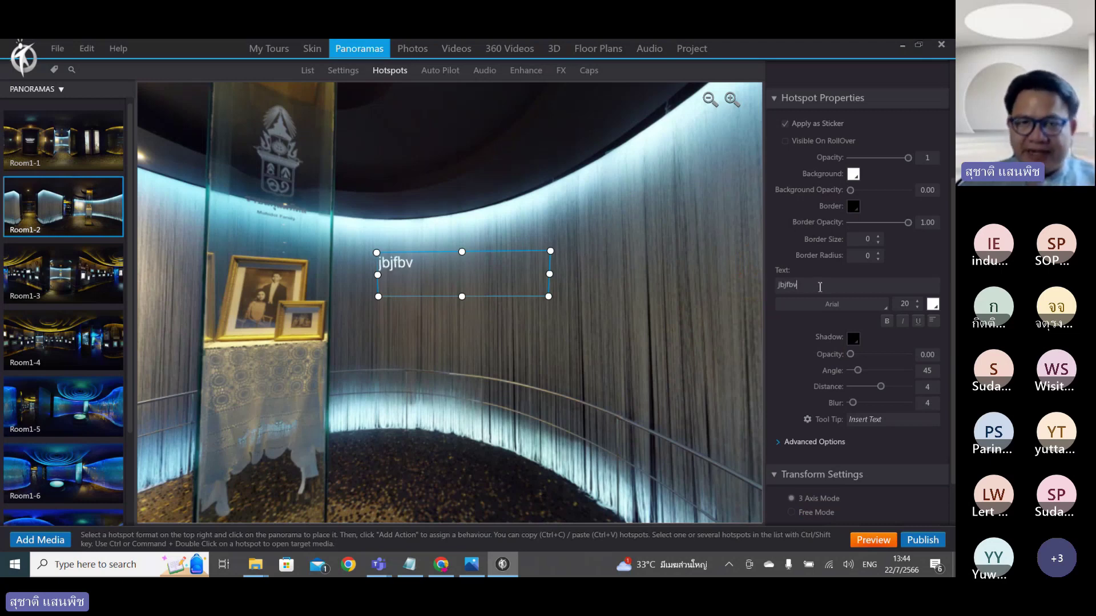
pyautogui.press('BackSpace')
pyautogui.press('BackSpace')
pyautogui.press('BackSpace')
pyautogui.press('BackSpace')
pyautogui.press('BackSpace')
# Switch the input language to Thai, enter "ภาพใดต่อไปนี้คือภาพของสมเด็จย่า" as the hotspot's text, and widen its box to fit one line.
pyautogui.hotkey('alt', 'shift')
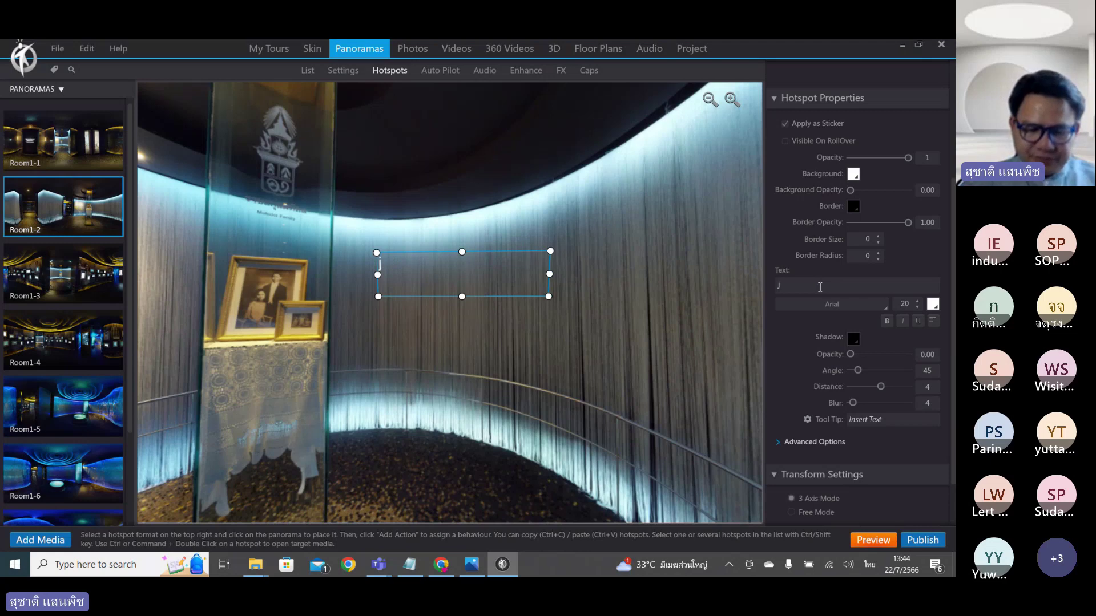
pyautogui.press('BackSpace')
pyautogui.write('ภาพ่า')
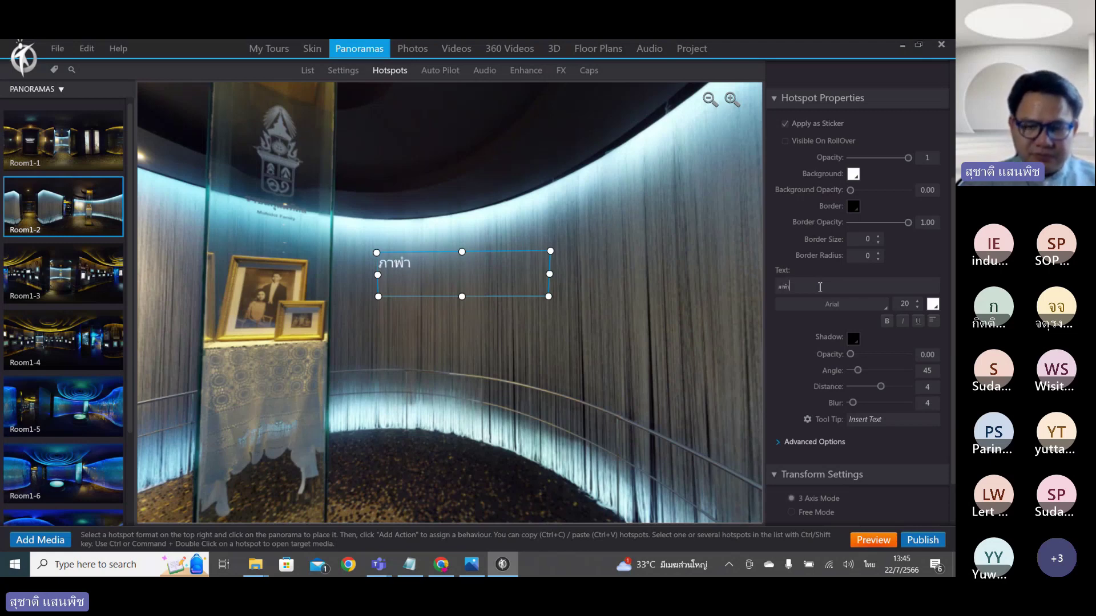
pyautogui.press('BackSpace')
pyautogui.press('BackSpace')
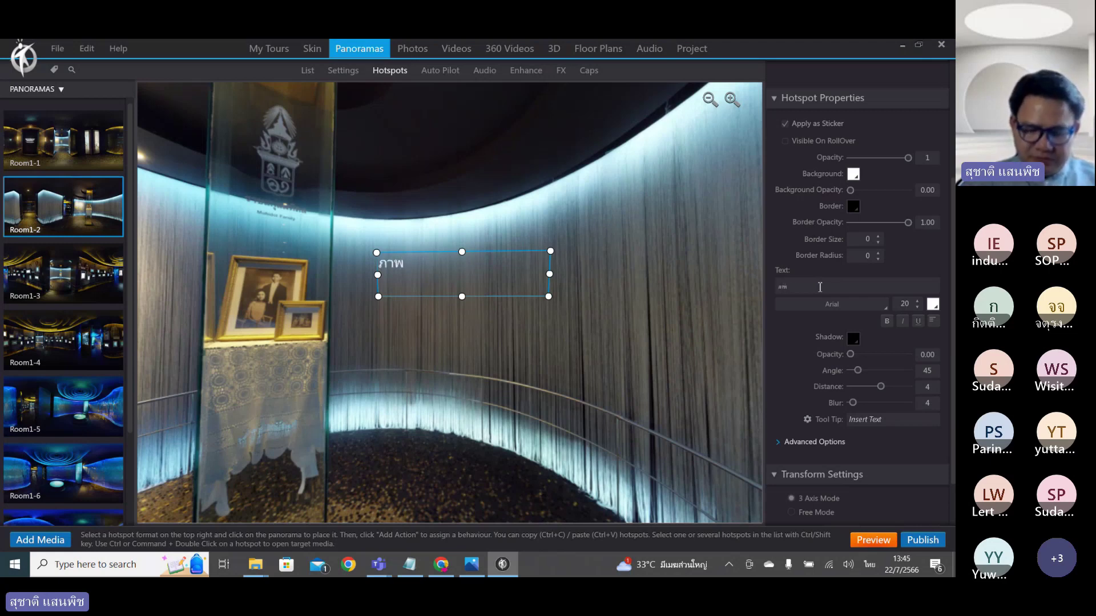
pyautogui.write('ไดต่')
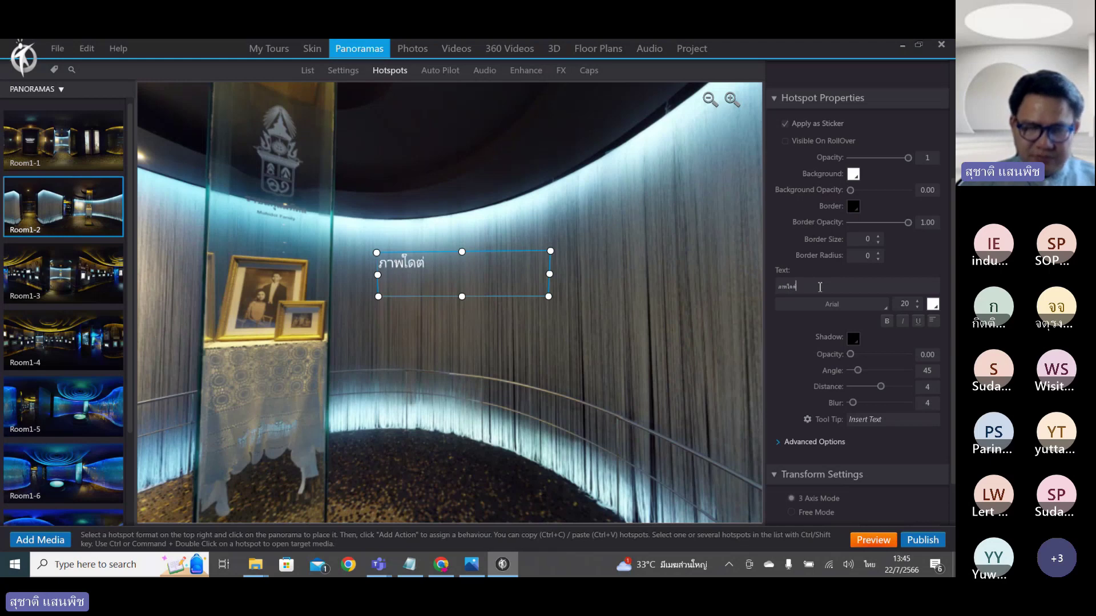
pyautogui.write('อไปนี้')
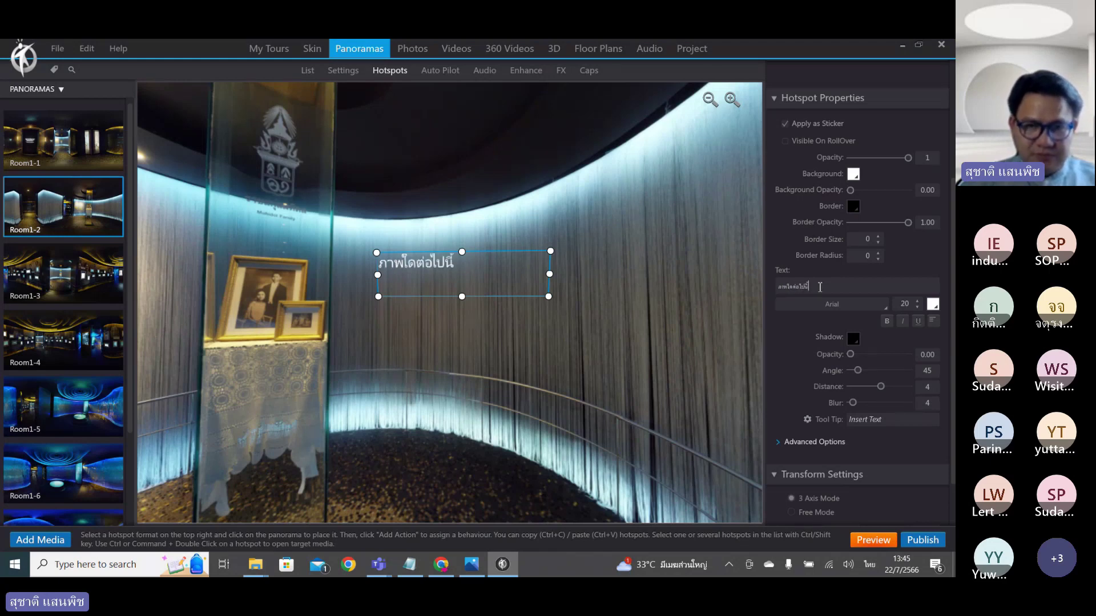
pyautogui.write('คือภาพ')
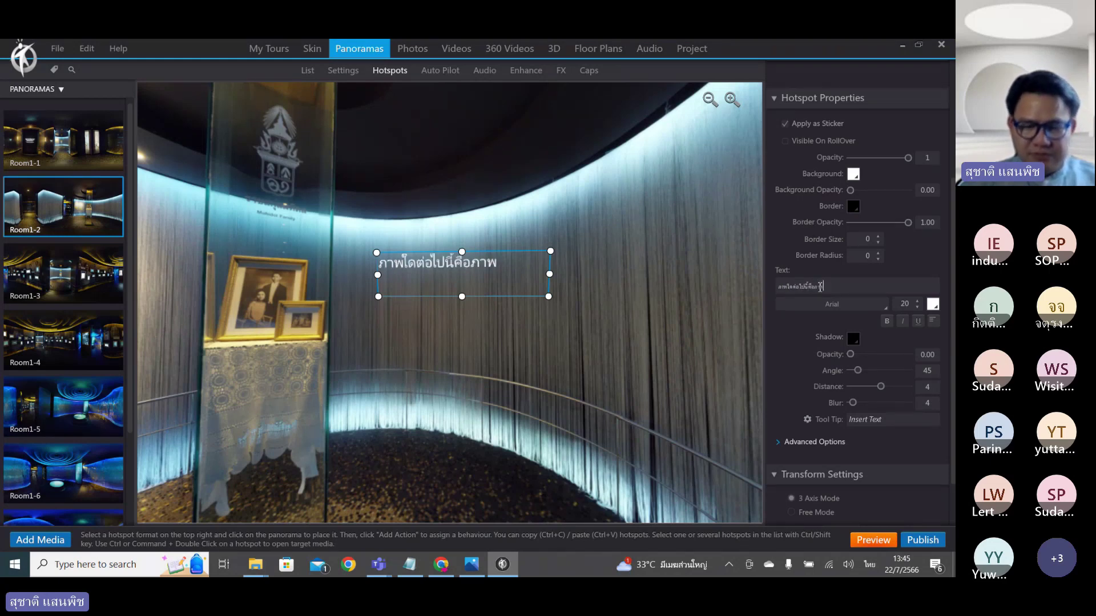
pyautogui.write('ของสมเด')
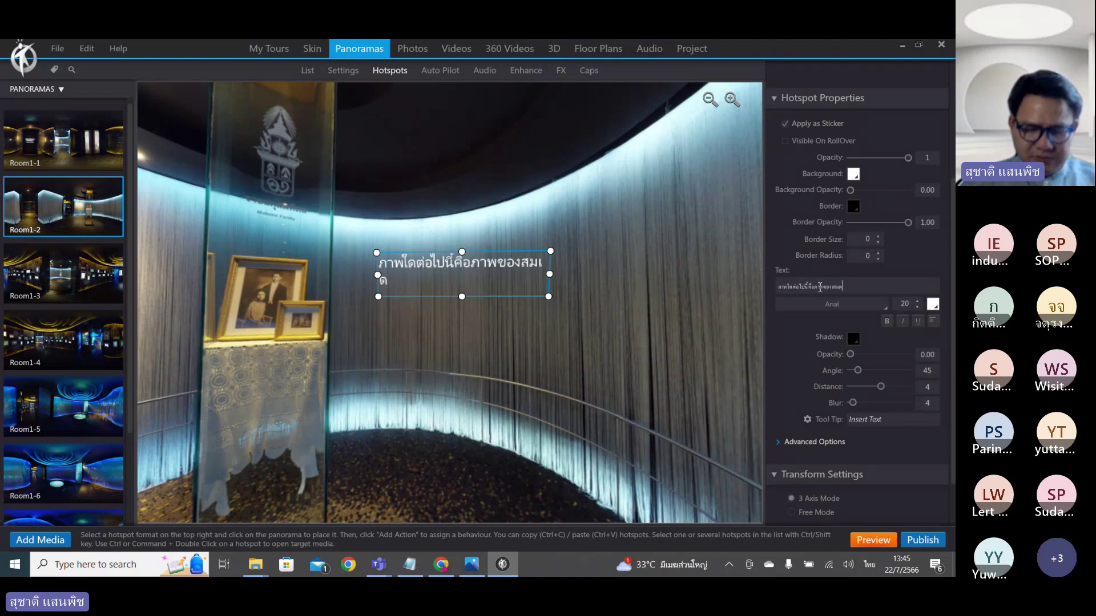
pyautogui.write('็จย่า')
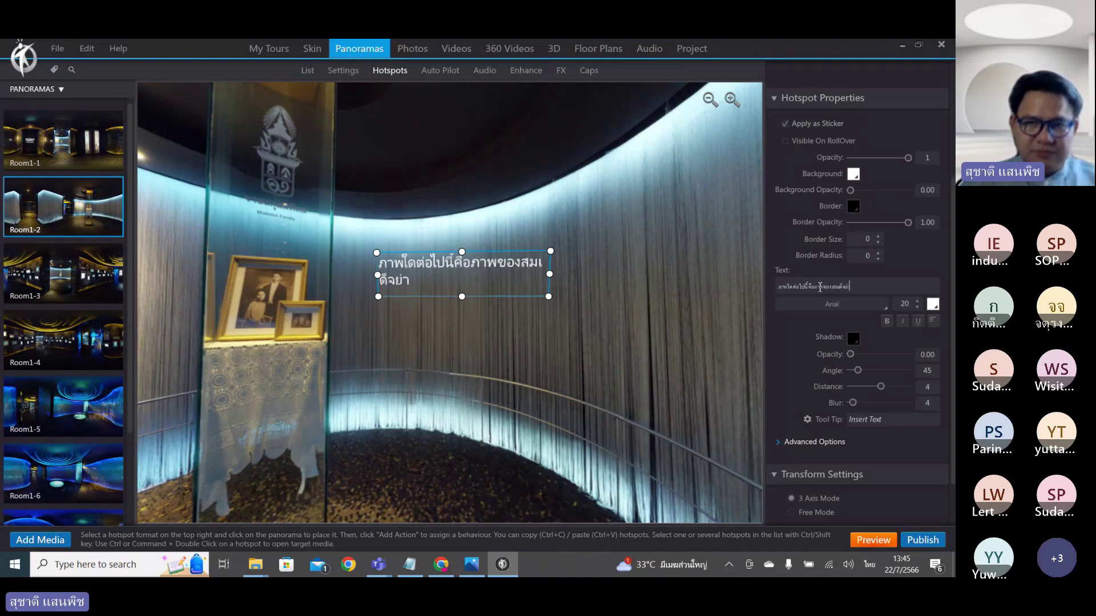
pyautogui.moveTo(550, 274); pyautogui.dragTo(570, 275)
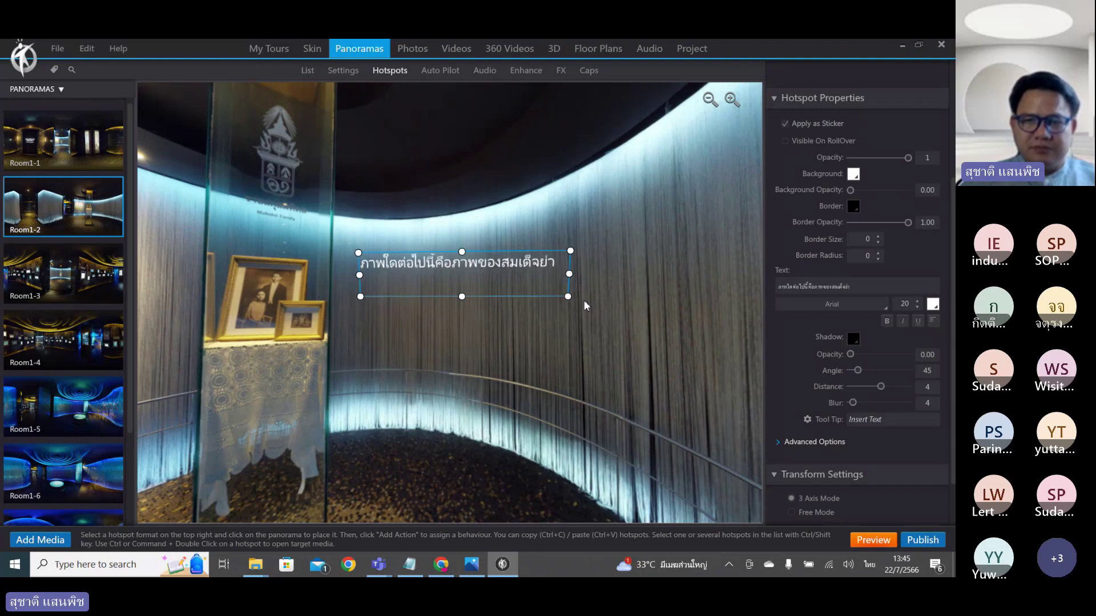
# Set the text hotspot's font to Leelawadee.
pyautogui.click(830, 308)
pyautogui.scroll(-8, 809, 425)
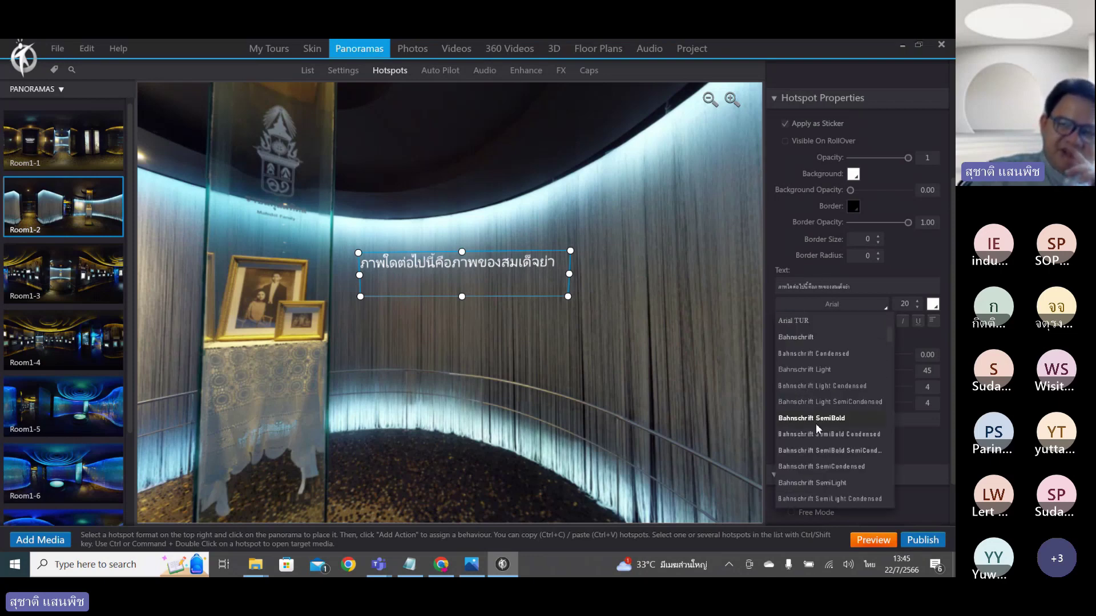
pyautogui.scroll(-10, 808, 420)
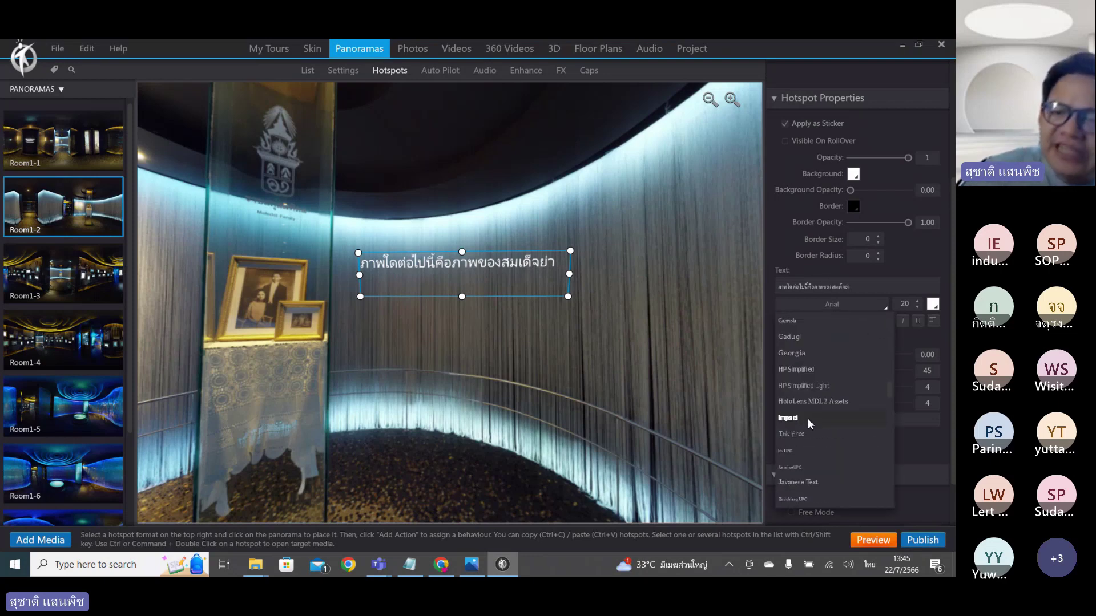
pyautogui.scroll(-5, 808, 426)
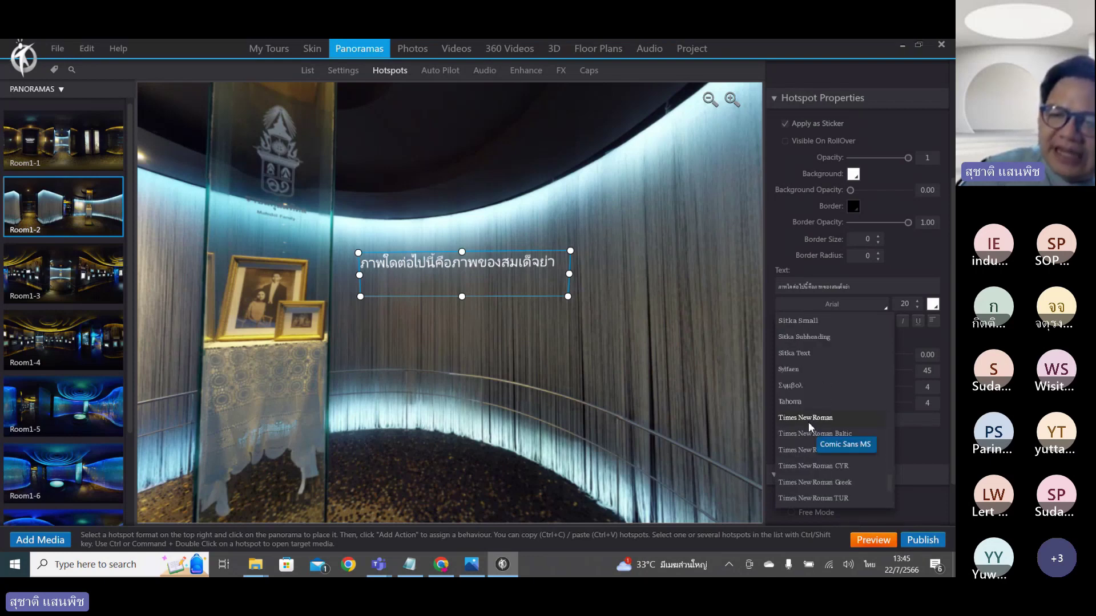
pyautogui.scroll(-5, 809, 426)
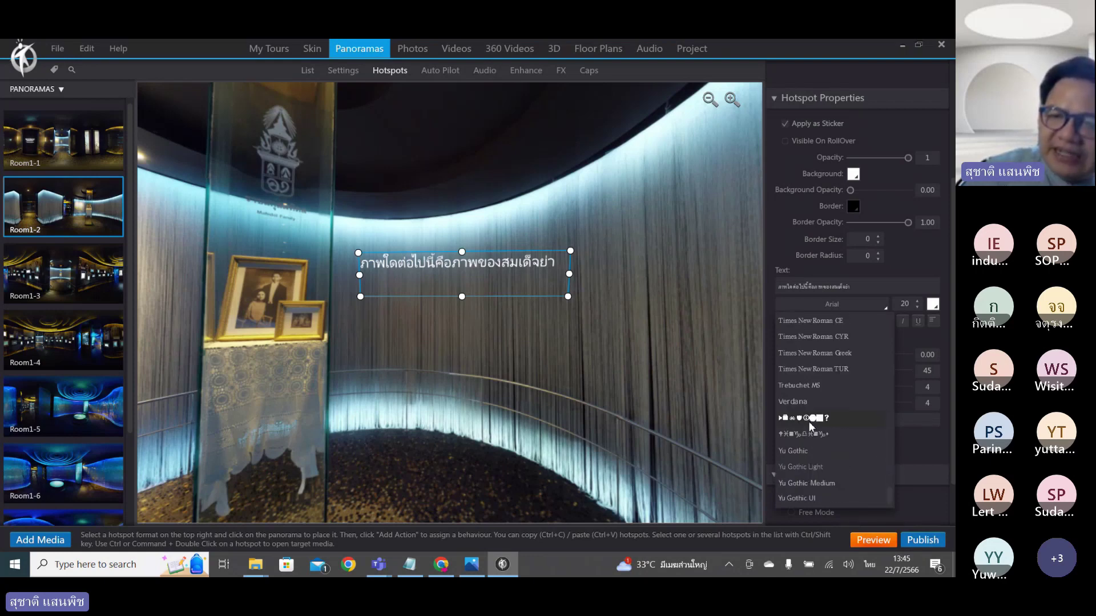
pyautogui.scroll(15, 809, 421)
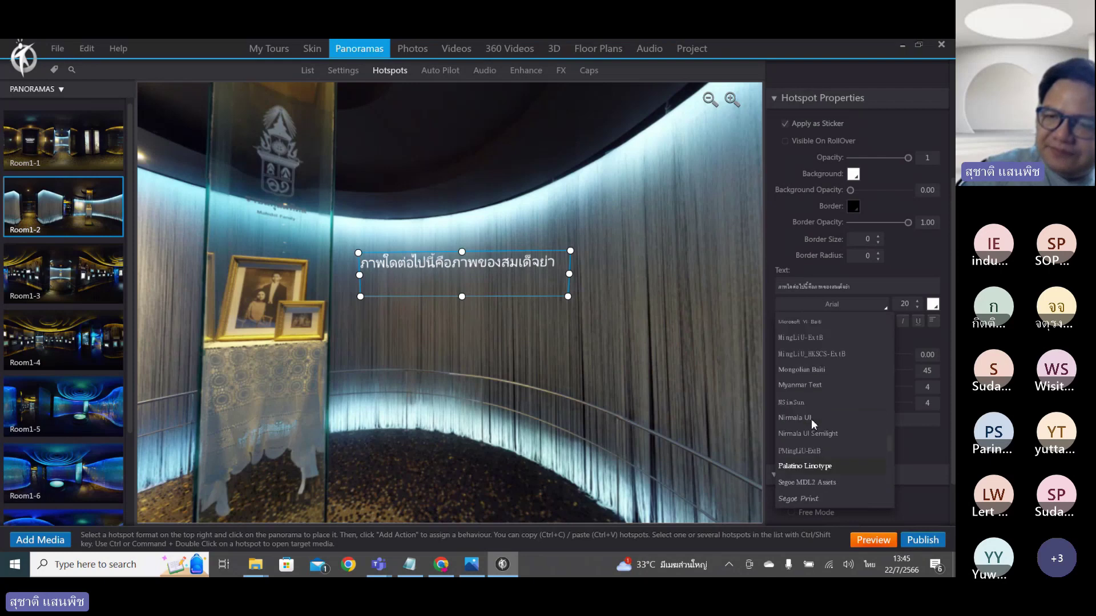
pyautogui.scroll(3, 815, 423)
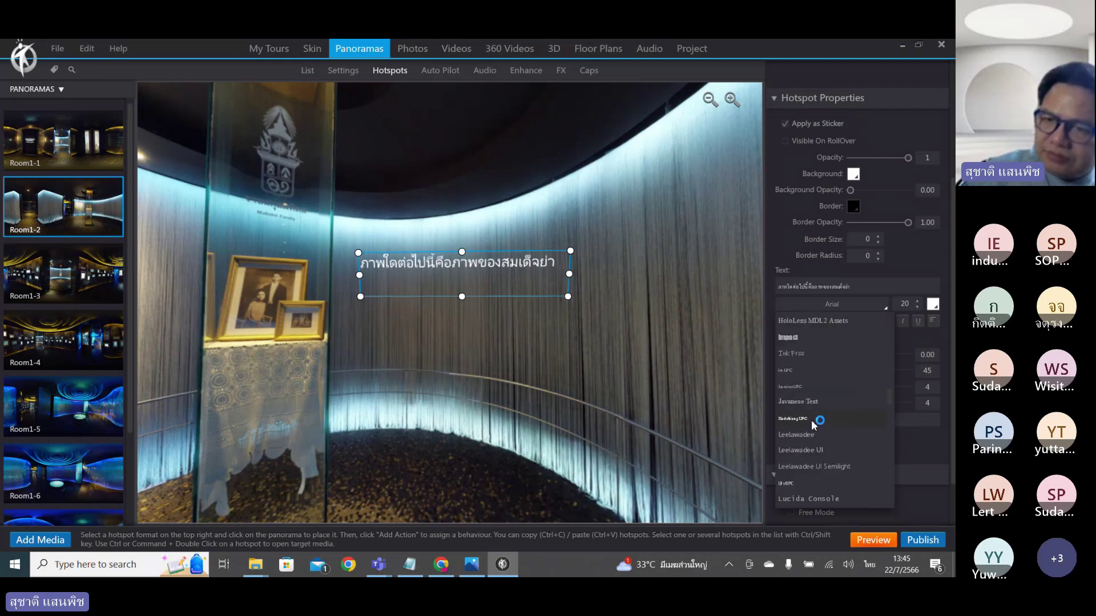
pyautogui.click(817, 435)
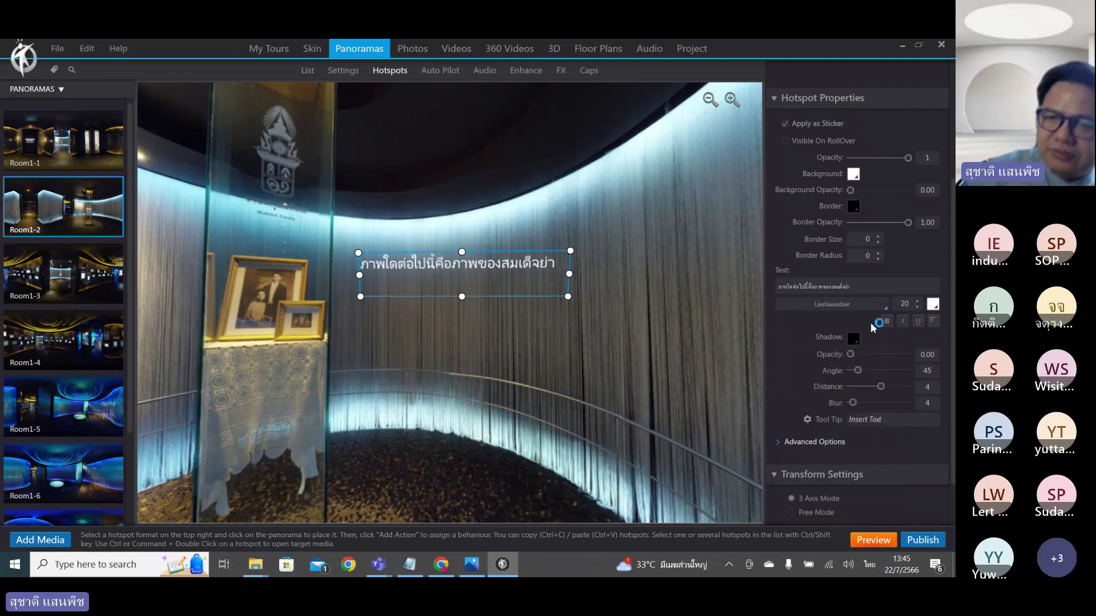
# Set the hotspot text's font size to 22 and enlarge its box so the question fits on one line.
pyautogui.click(918, 302)
pyautogui.click(917, 301)
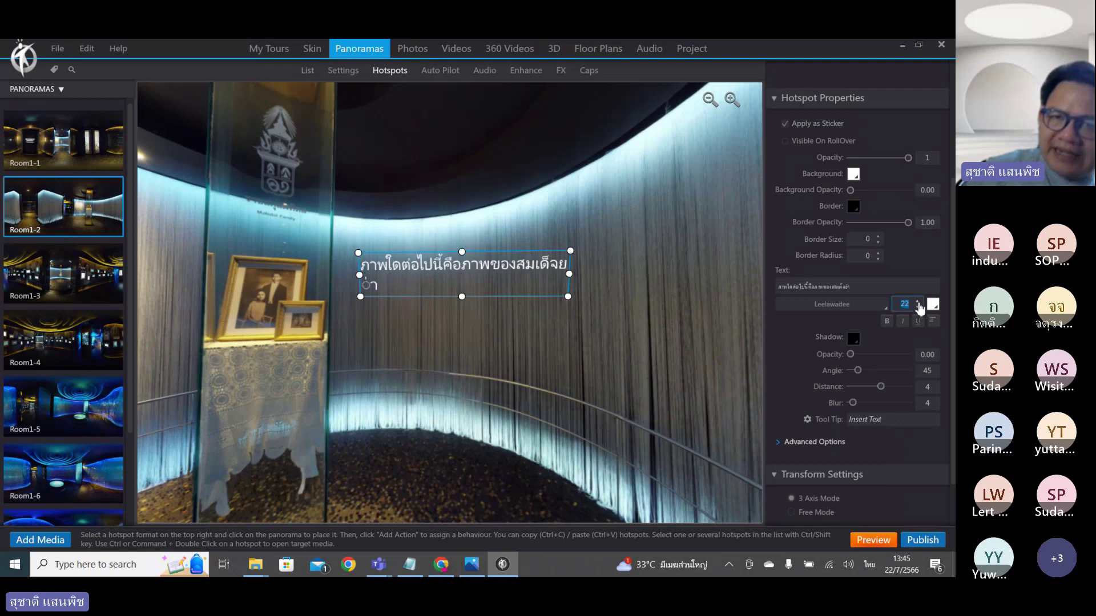
pyautogui.moveTo(567, 297); pyautogui.dragTo(592, 304)
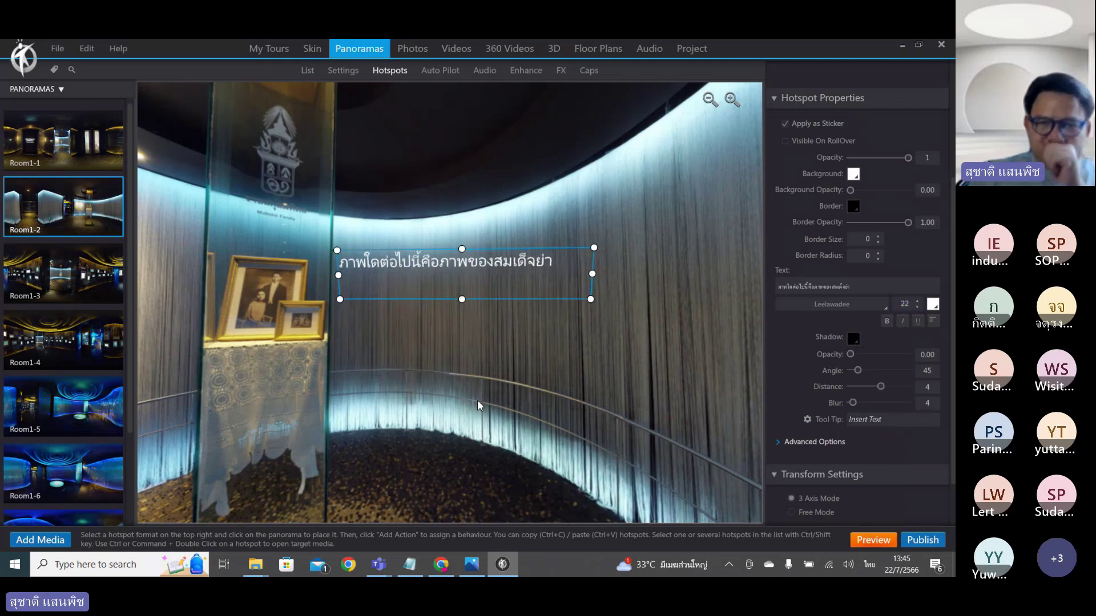
# Move the text hotspot higher on the curtain wall and farther away from the glass display case.
pyautogui.moveTo(477, 400); pyautogui.dragTo(514, 342)
pyautogui.click(586, 185)
pyautogui.click(545, 194)
pyautogui.moveTo(545, 194); pyautogui.dragTo(631, 187)
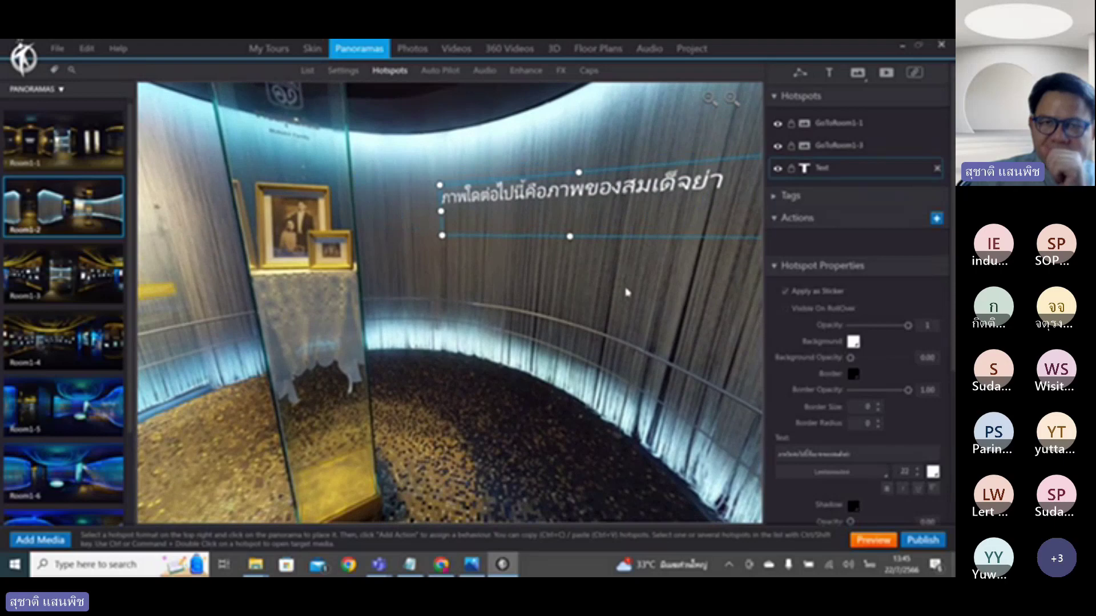
pyautogui.moveTo(626, 289); pyautogui.dragTo(520, 317)
pyautogui.click(520, 268)
pyautogui.moveTo(520, 268); pyautogui.dragTo(521, 252)
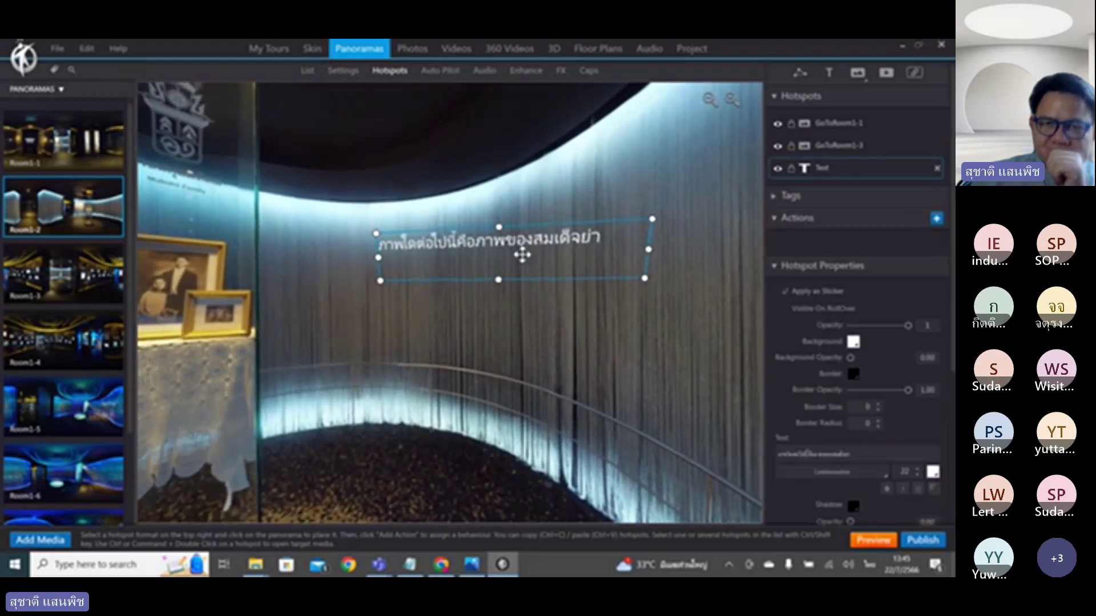
pyautogui.moveTo(514, 320); pyautogui.dragTo(599, 293)
pyautogui.click(542, 217)
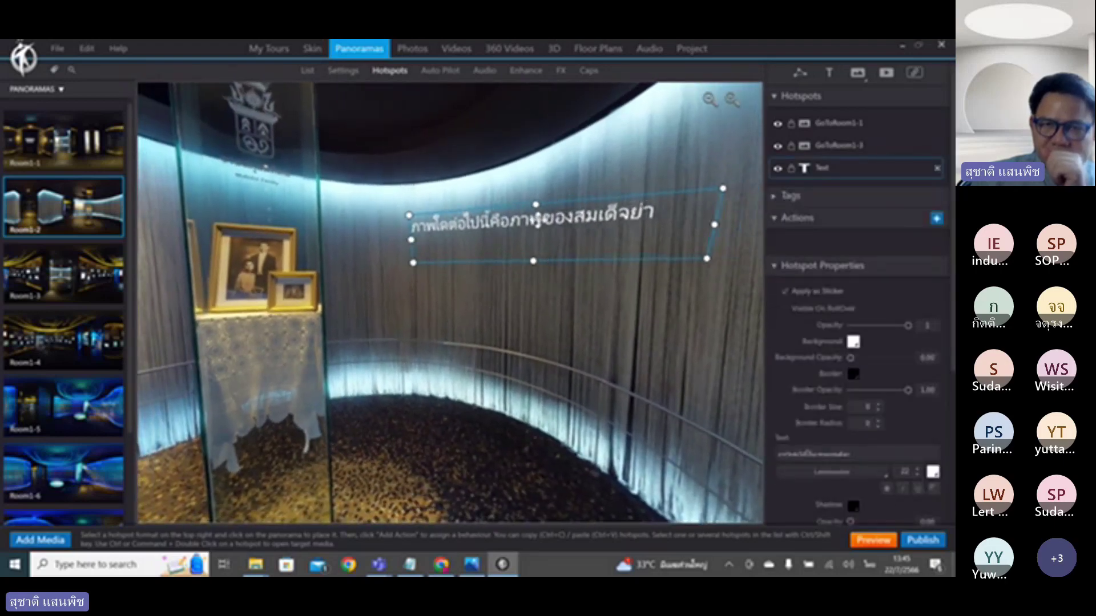
pyautogui.moveTo(543, 329); pyautogui.dragTo(570, 223)
pyautogui.click(571, 222)
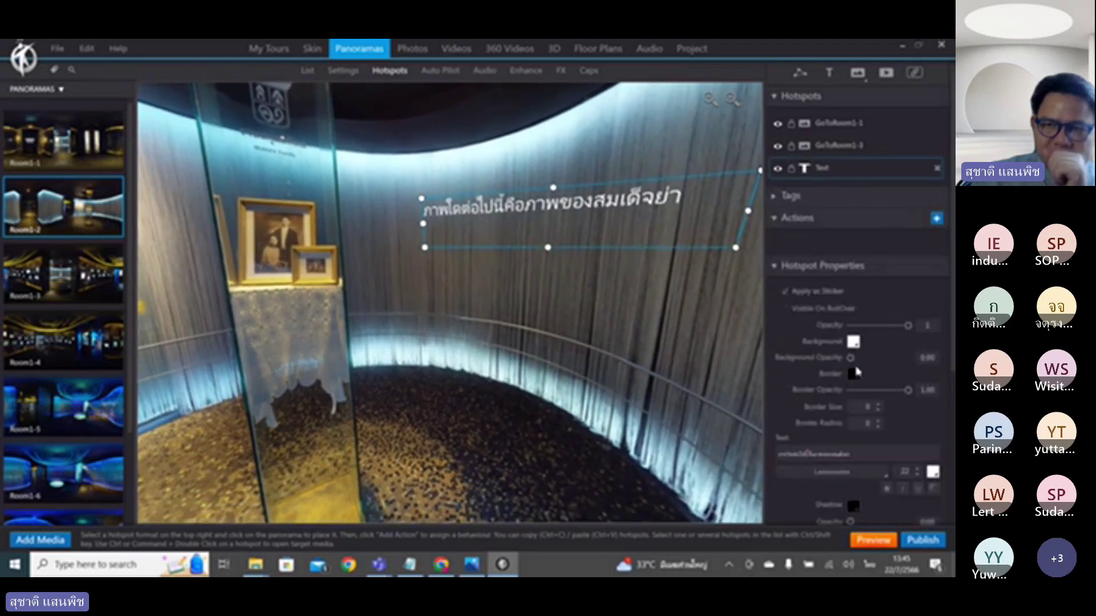
# Centre the Thai question within the text hotspot's box.
pyautogui.moveTo(855, 365)
pyautogui.mouseDown()
pyautogui.moveTo(905, 365)
pyautogui.moveTo(836, 360)
pyautogui.mouseUp()
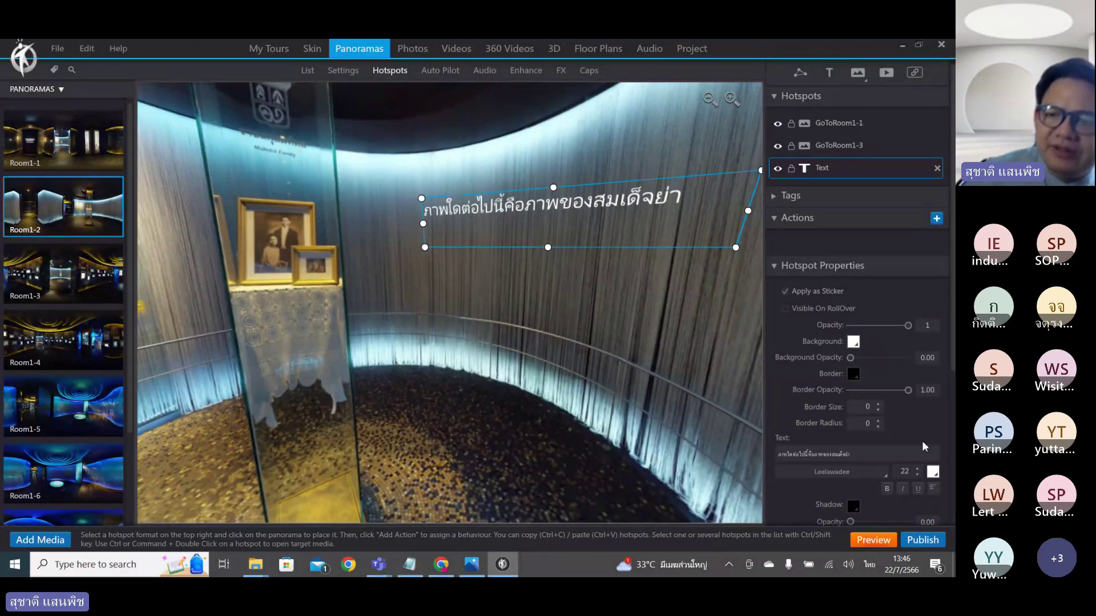
pyautogui.click(932, 489)
pyautogui.click(905, 505)
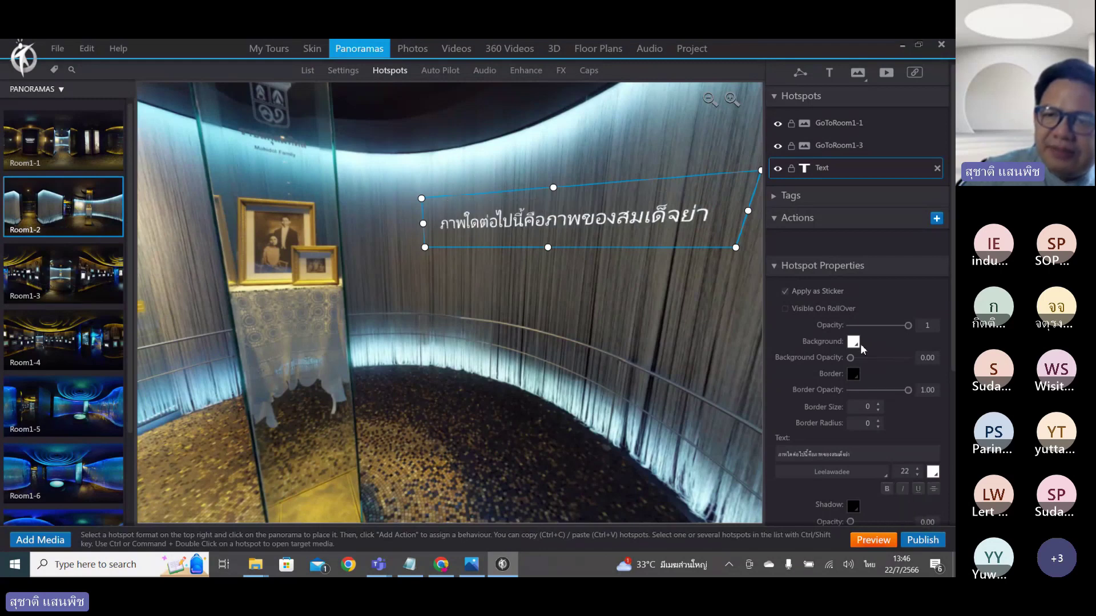
# Try an opaque white background on the text hotspot with the question coloured black (000000) and bright green (00FF00).
pyautogui.moveTo(851, 360)
pyautogui.mouseDown()
pyautogui.moveTo(900, 362)
pyautogui.moveTo(850, 358)
pyautogui.mouseUp()
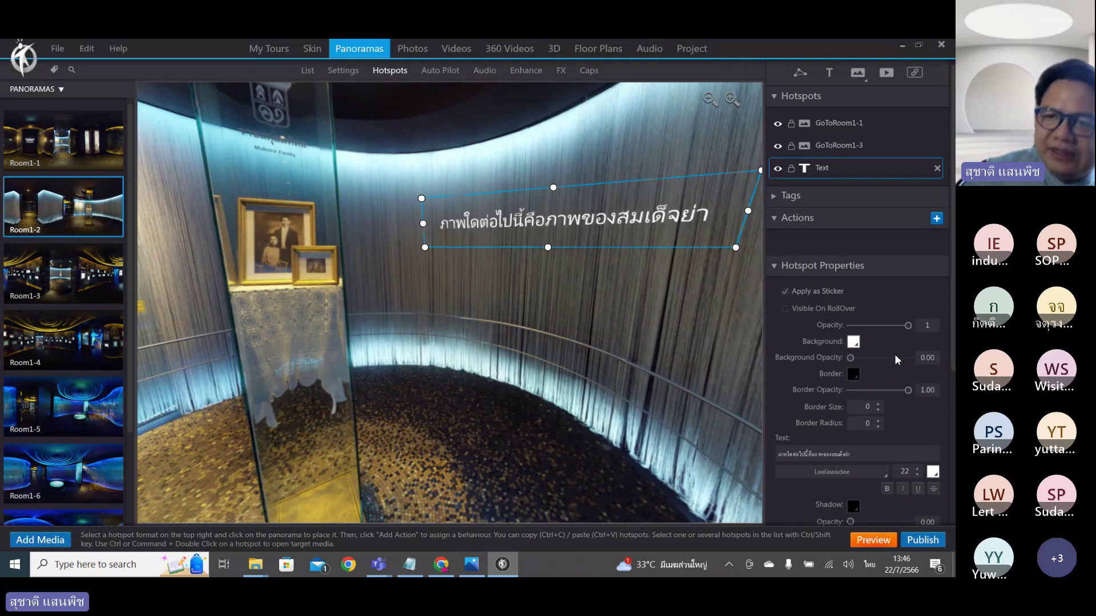
pyautogui.click(932, 471)
pyautogui.click(809, 374)
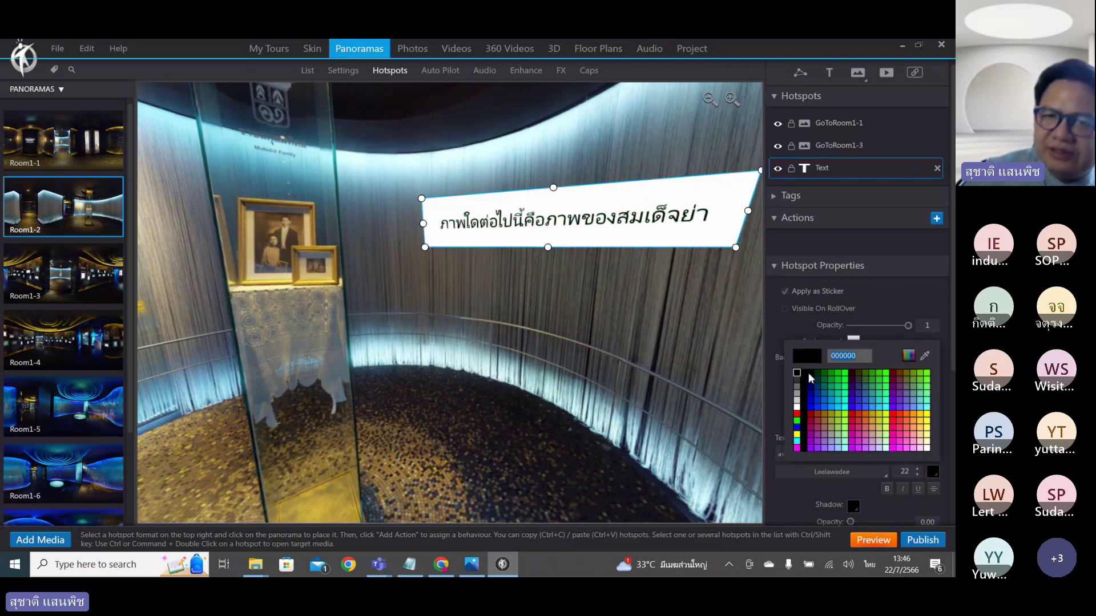
pyautogui.click(845, 372)
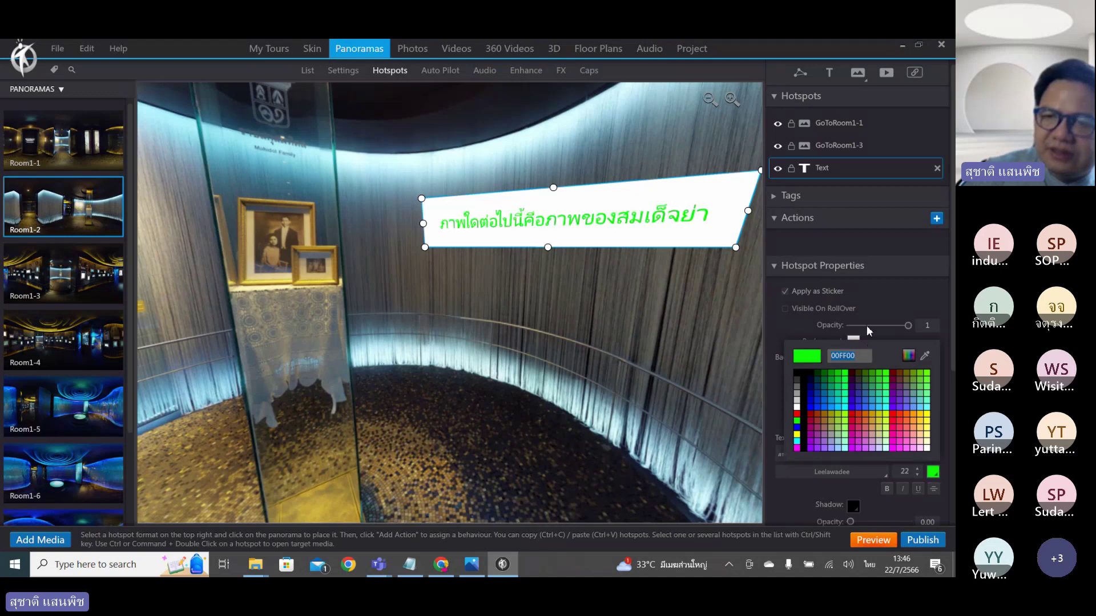
# Return the hotspot's background opacity to 0.00, try text colour 00CC99, and restore the question to white.
pyautogui.click(866, 326)
pyautogui.moveTo(866, 326); pyautogui.dragTo(829, 365)
pyautogui.click(933, 471)
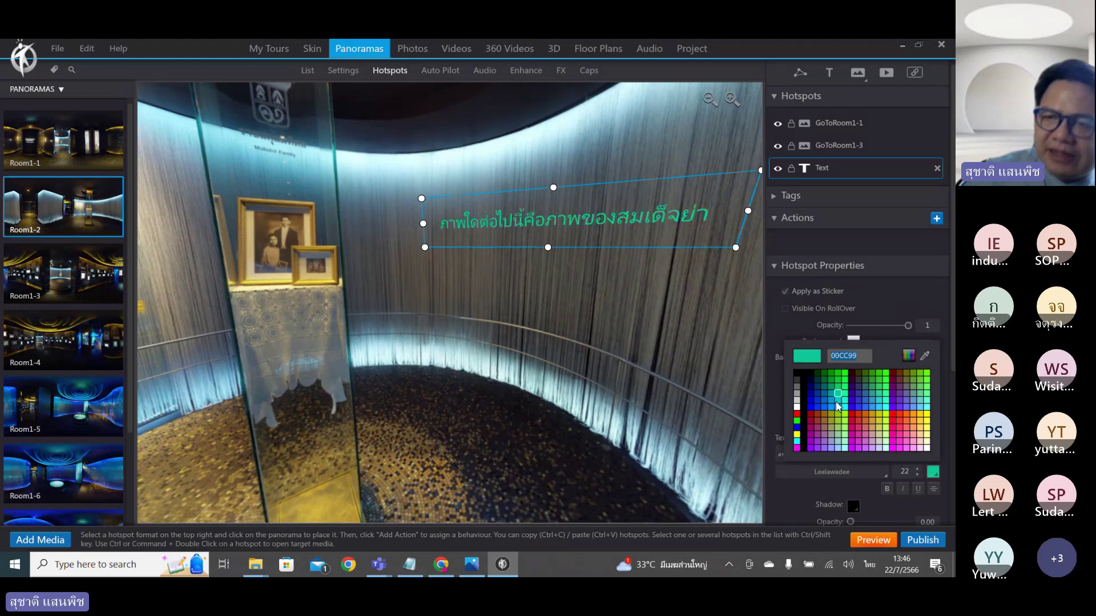
pyautogui.click(803, 393)
pyautogui.click(797, 403)
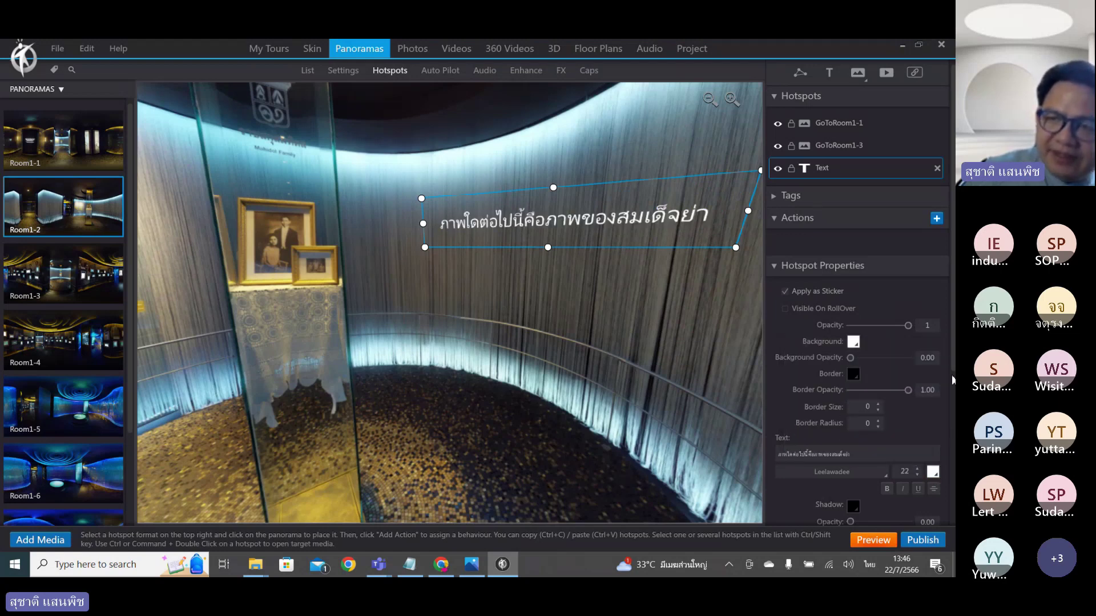
# Examine the question's placement on the curtain wall and the list of actions that can be assigned to the text hotspot.
pyautogui.scroll(-5, 913, 399)
pyautogui.moveTo(650, 392); pyautogui.dragTo(610, 264)
pyautogui.click(619, 344)
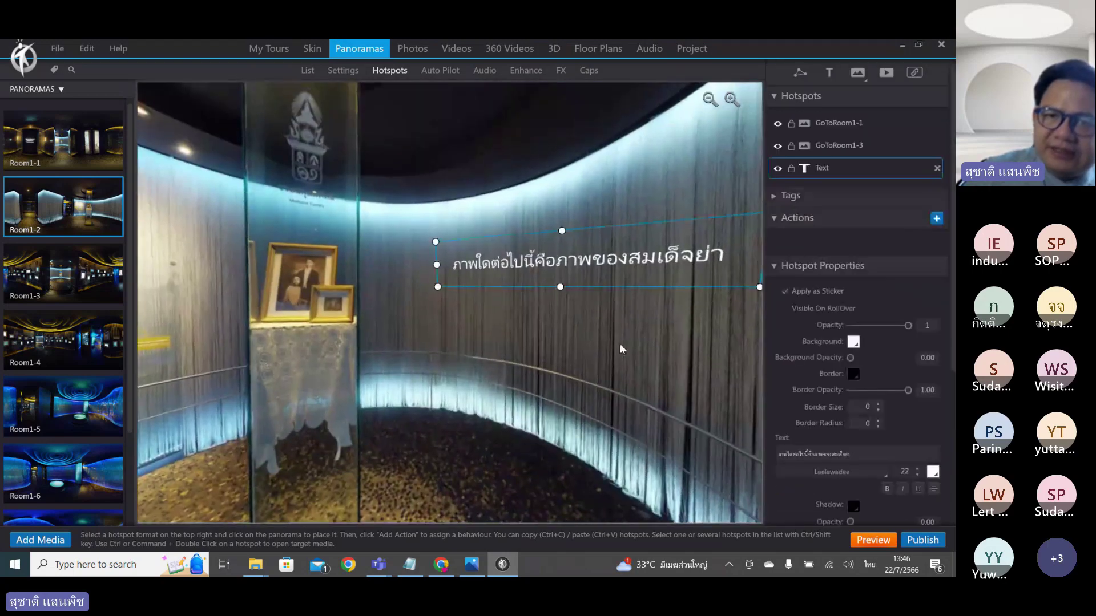
pyautogui.moveTo(619, 344); pyautogui.dragTo(517, 351)
pyautogui.click(510, 249)
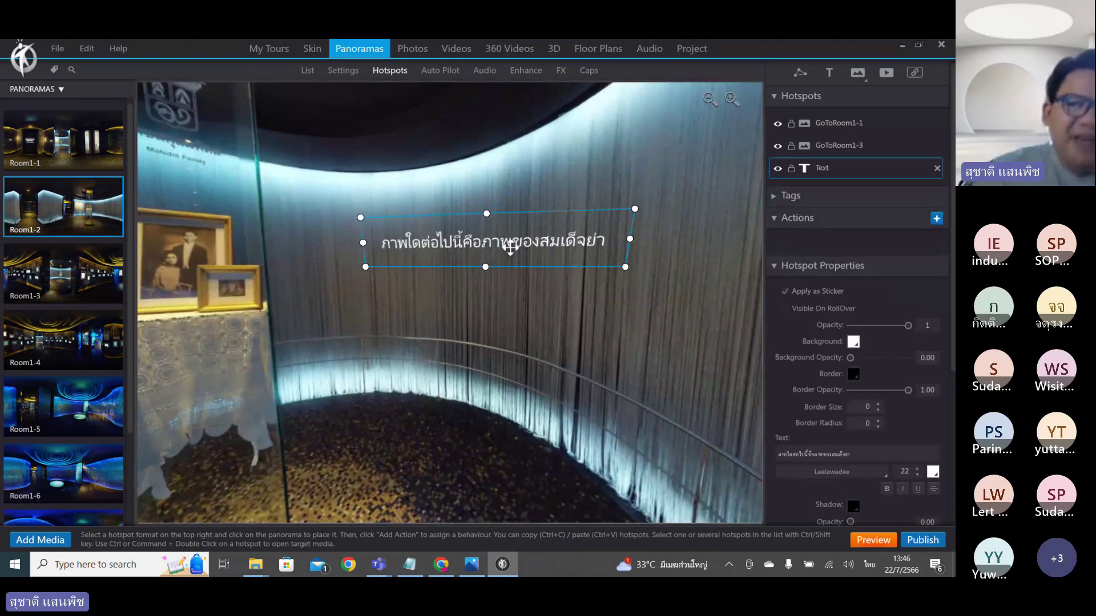
pyautogui.moveTo(448, 301); pyautogui.dragTo(504, 263)
pyautogui.click(502, 214)
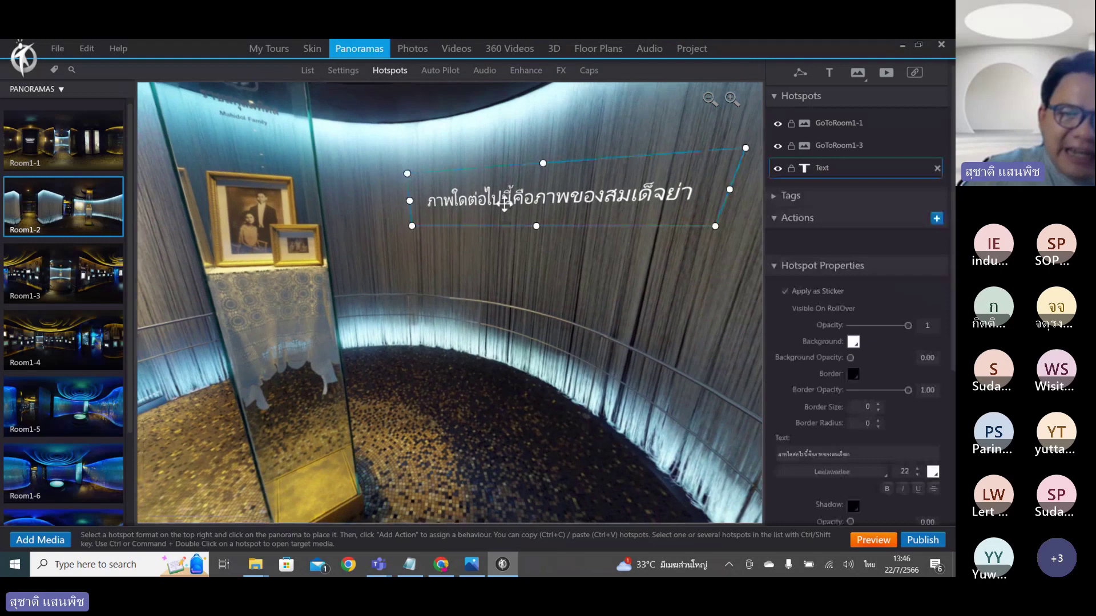
pyautogui.click(936, 220)
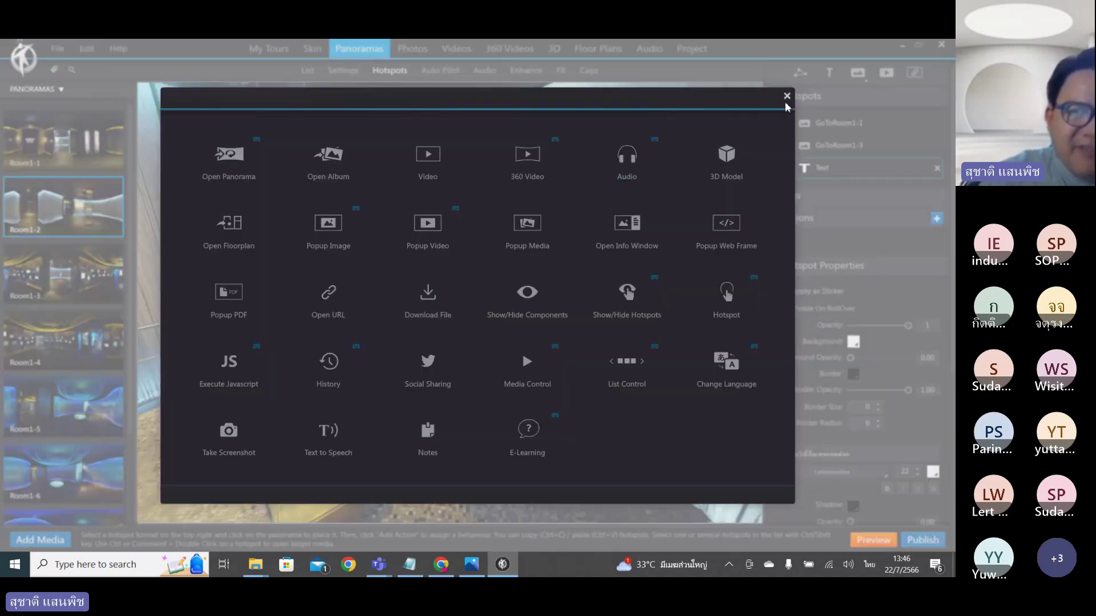
pyautogui.click(787, 96)
# Move the text hotspot higher on the curtain wall and closer to the glass display case.
pyautogui.moveTo(553, 347); pyautogui.dragTo(478, 166)
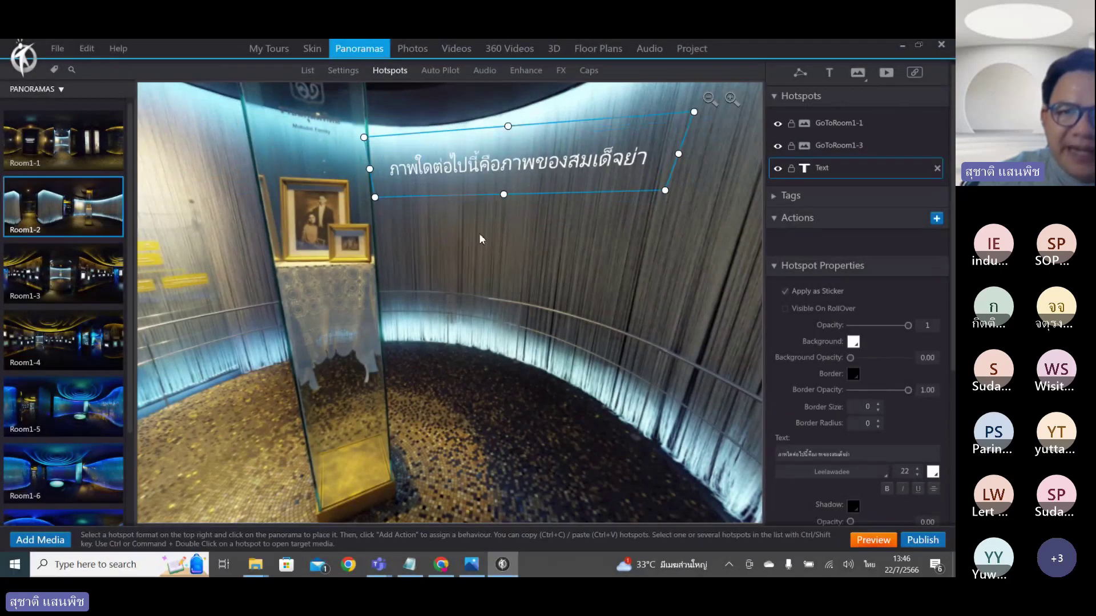
pyautogui.moveTo(478, 233); pyautogui.dragTo(479, 193)
pyautogui.click(471, 194)
pyautogui.moveTo(492, 276); pyautogui.dragTo(560, 249)
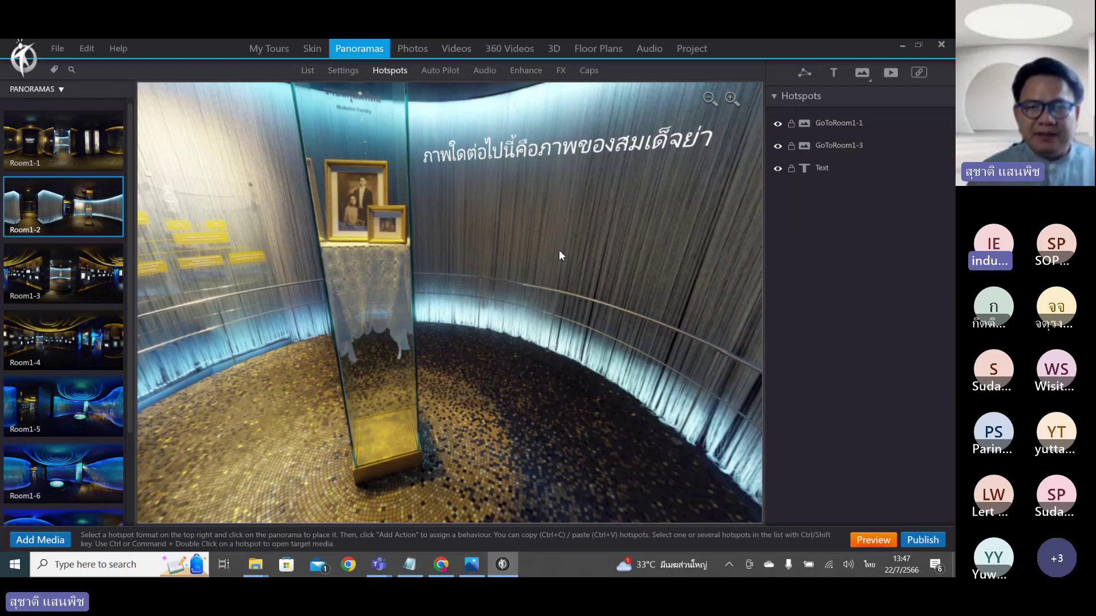
# Look through the text hotspot's remaining properties, its transform settings and the available fonts without changing them.
pyautogui.click(553, 161)
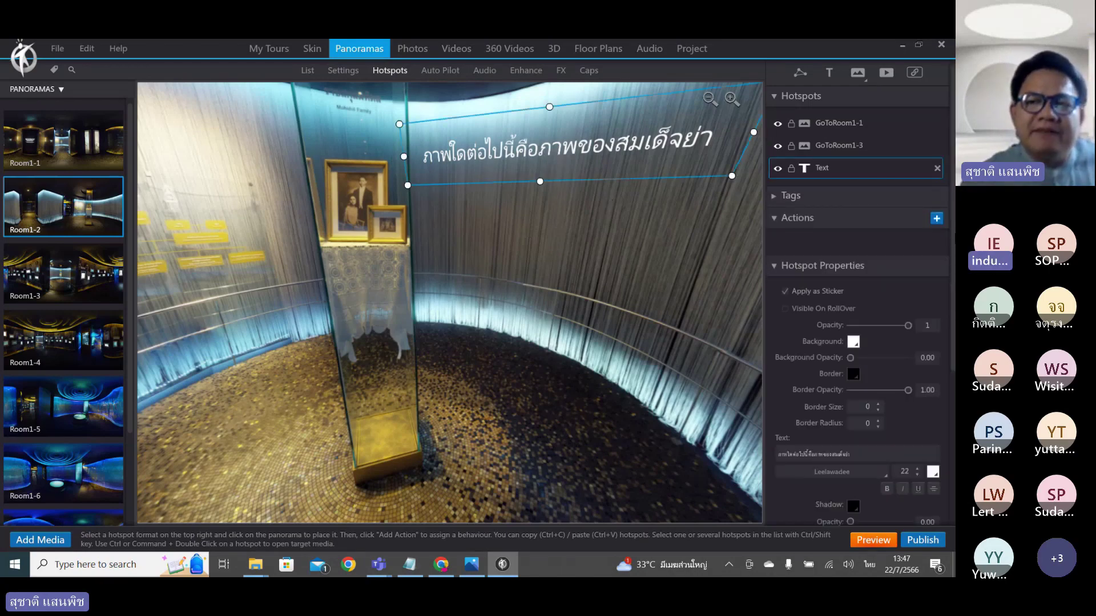
pyautogui.moveTo(953, 229); pyautogui.dragTo(950, 402)
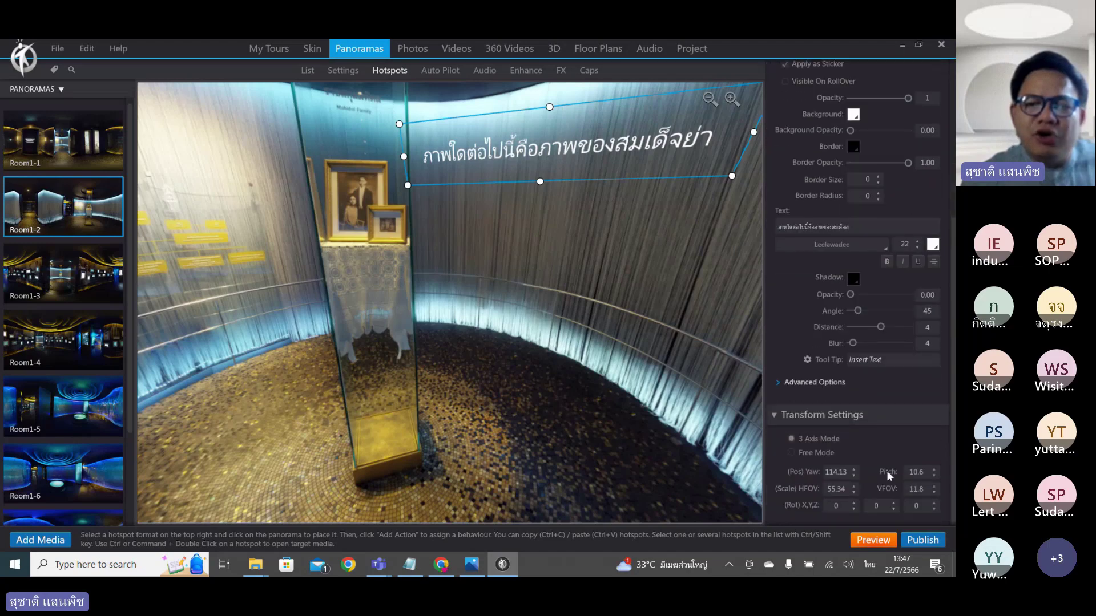
pyautogui.click(831, 246)
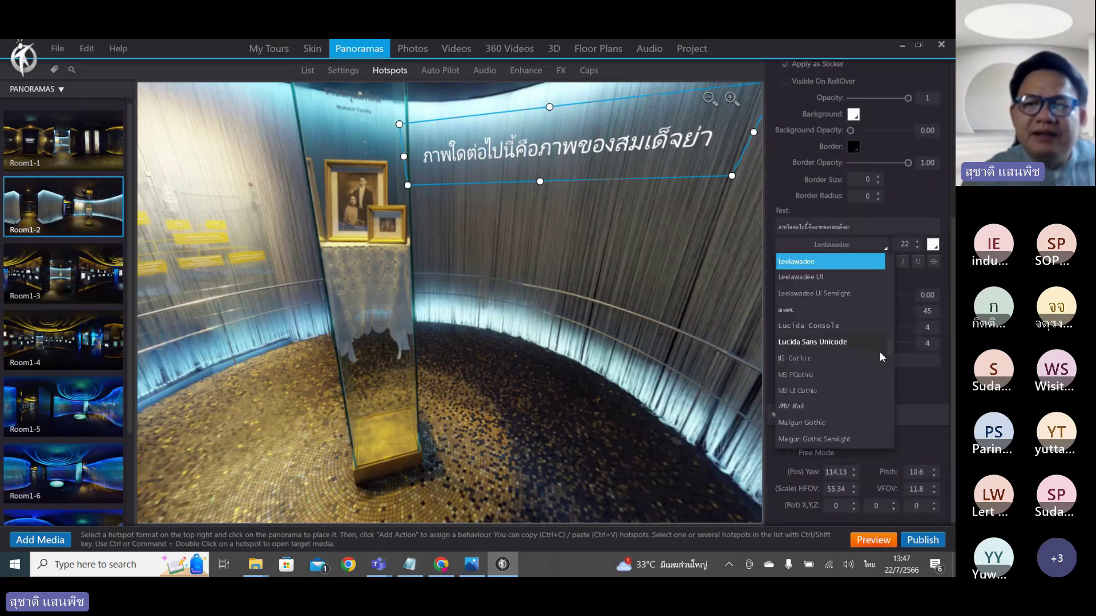
pyautogui.moveTo(892, 347)
pyautogui.mouseDown()
pyautogui.moveTo(889, 258)
pyautogui.moveTo(879, 451)
pyautogui.mouseUp()
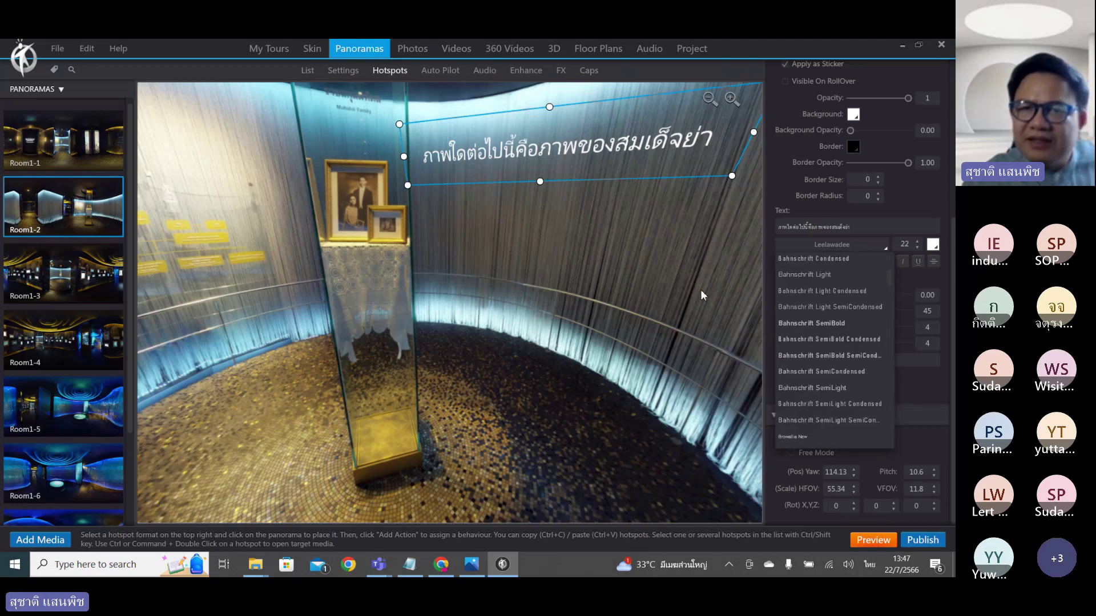
pyautogui.moveTo(701, 290); pyautogui.dragTo(619, 292)
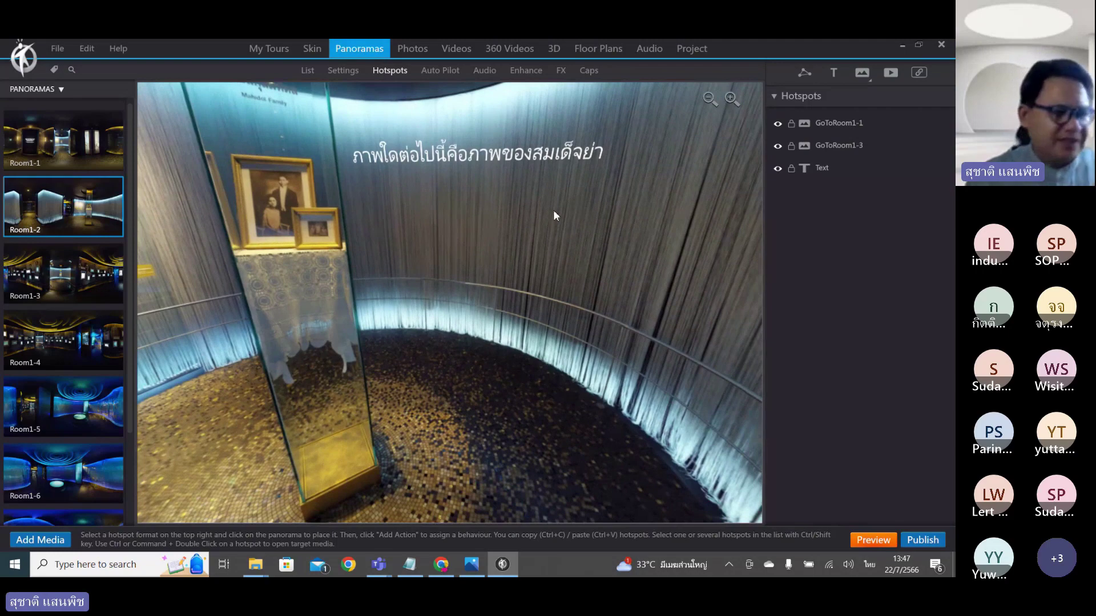
# Look around Room1-2's question wall, check the hotspots placed in Room1-1, and return to Room1-2's display case.
pyautogui.moveTo(446, 244); pyautogui.dragTo(456, 218)
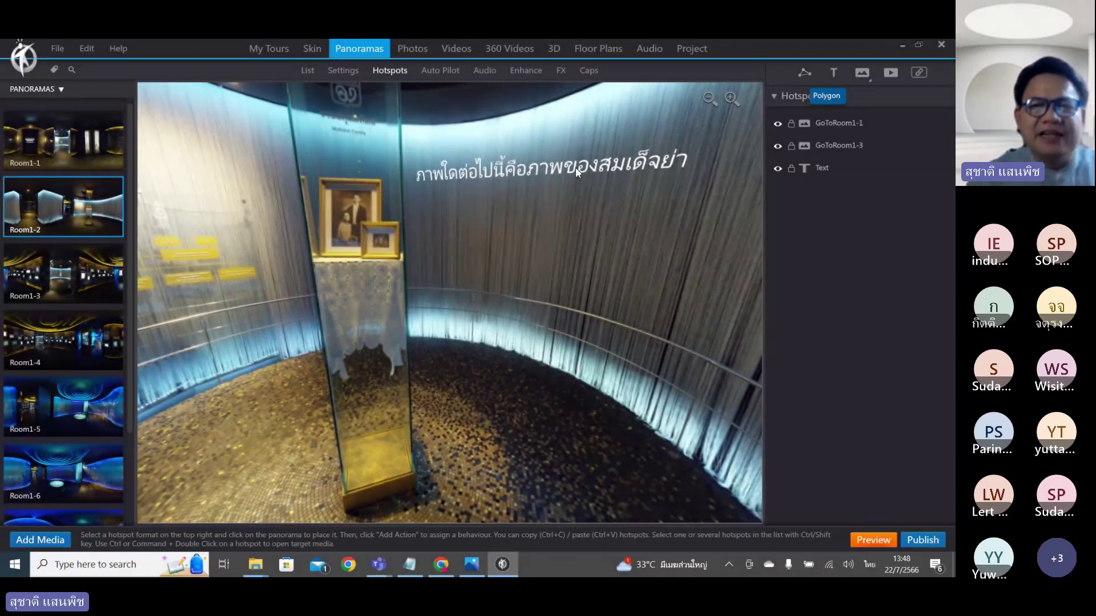
pyautogui.moveTo(559, 239); pyautogui.dragTo(524, 229)
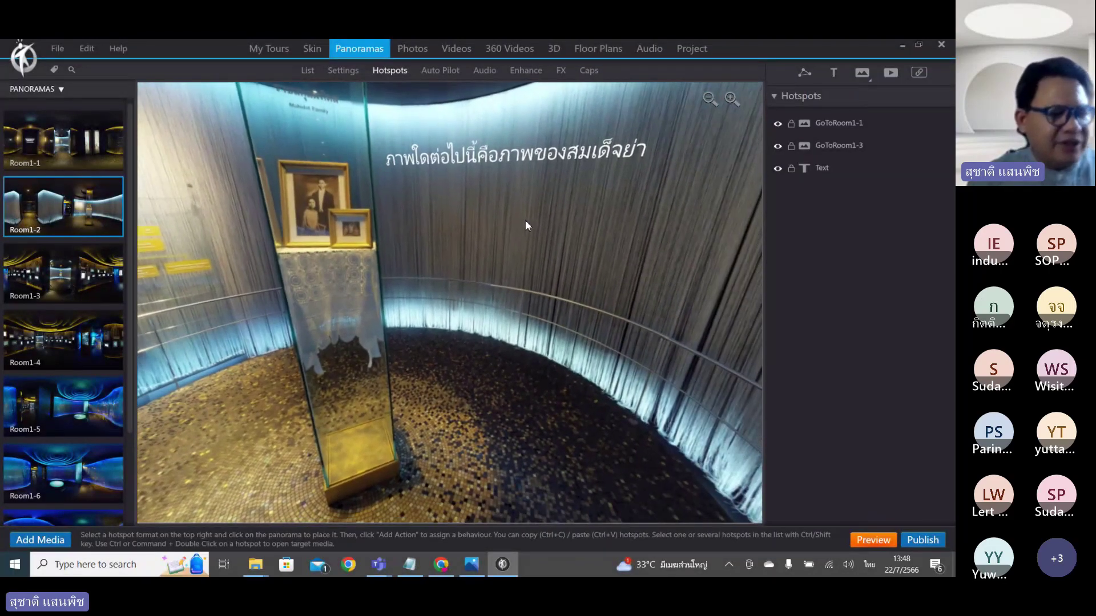
pyautogui.moveTo(525, 220); pyautogui.dragTo(608, 231)
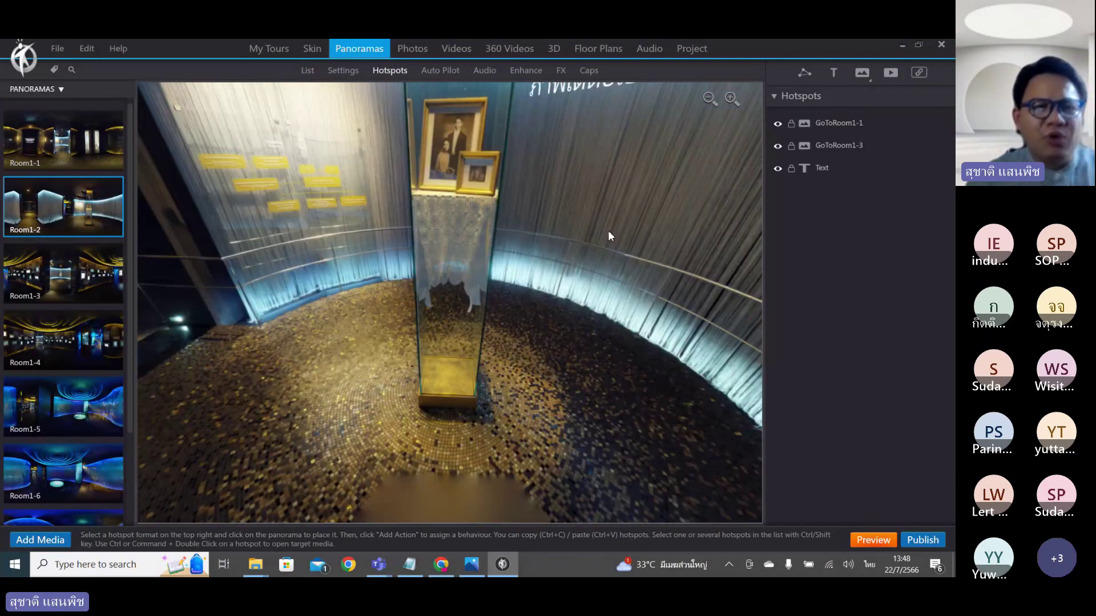
pyautogui.click(84, 136)
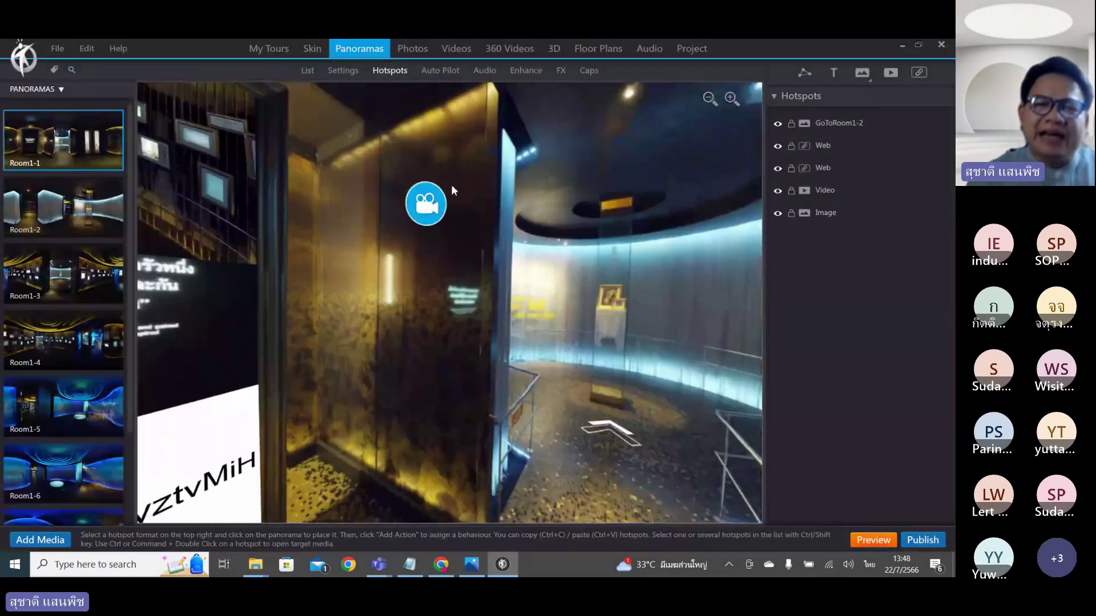
pyautogui.moveTo(451, 184); pyautogui.dragTo(545, 292)
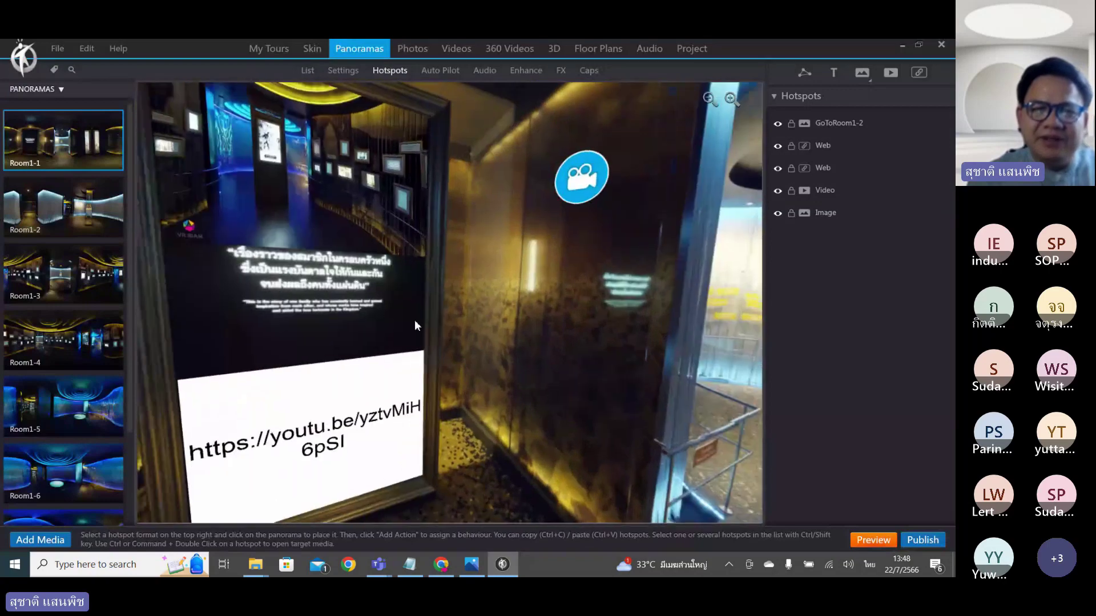
pyautogui.moveTo(415, 320); pyautogui.dragTo(334, 296)
pyautogui.click(99, 203)
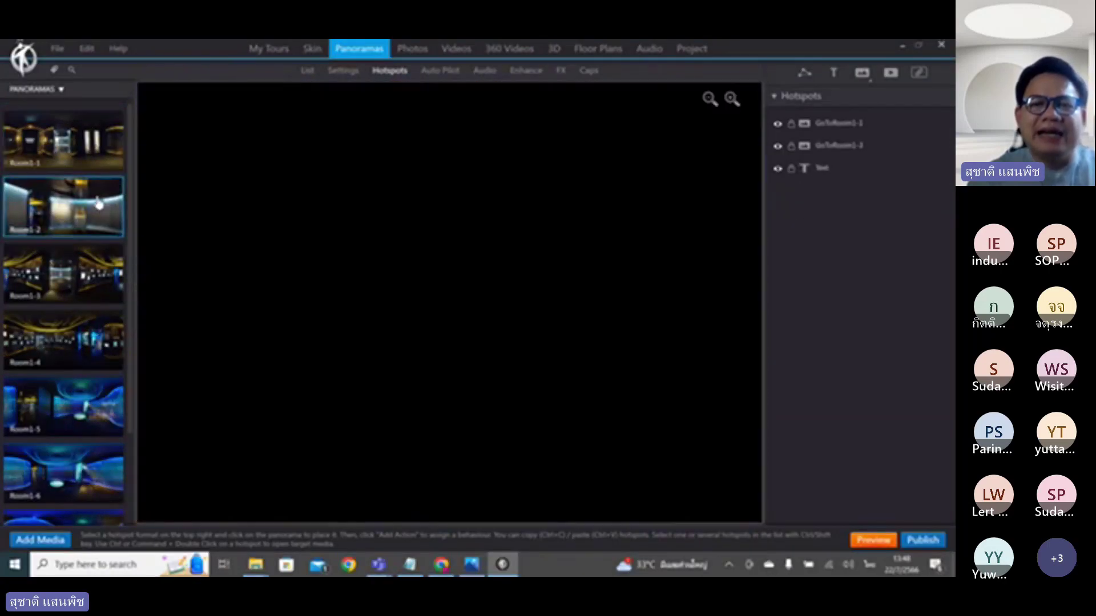
pyautogui.moveTo(343, 257); pyautogui.dragTo(518, 233)
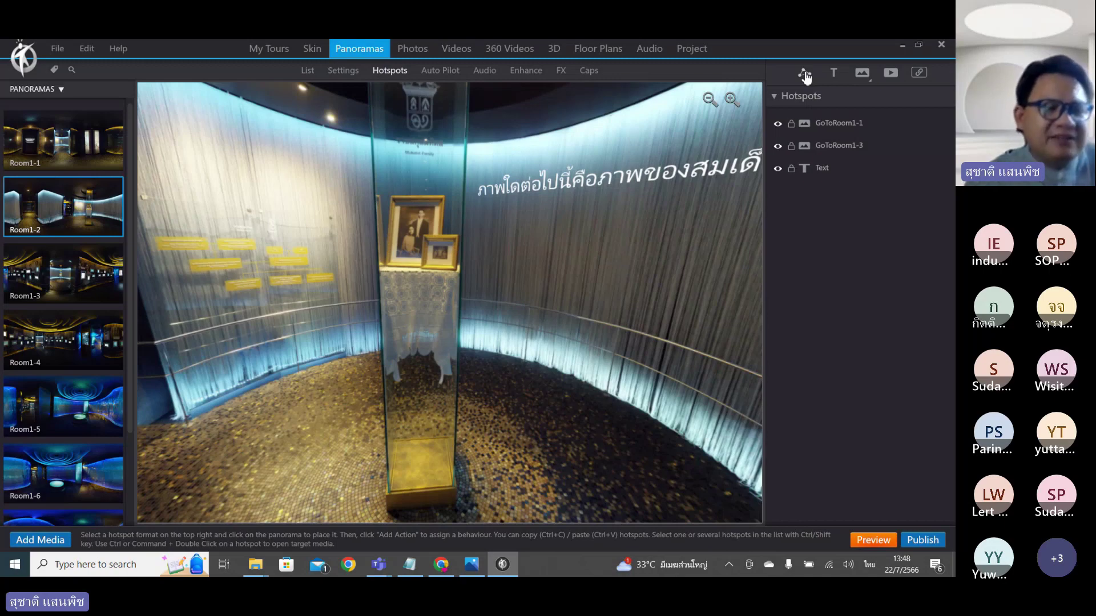
pyautogui.moveTo(540, 222); pyautogui.dragTo(482, 257)
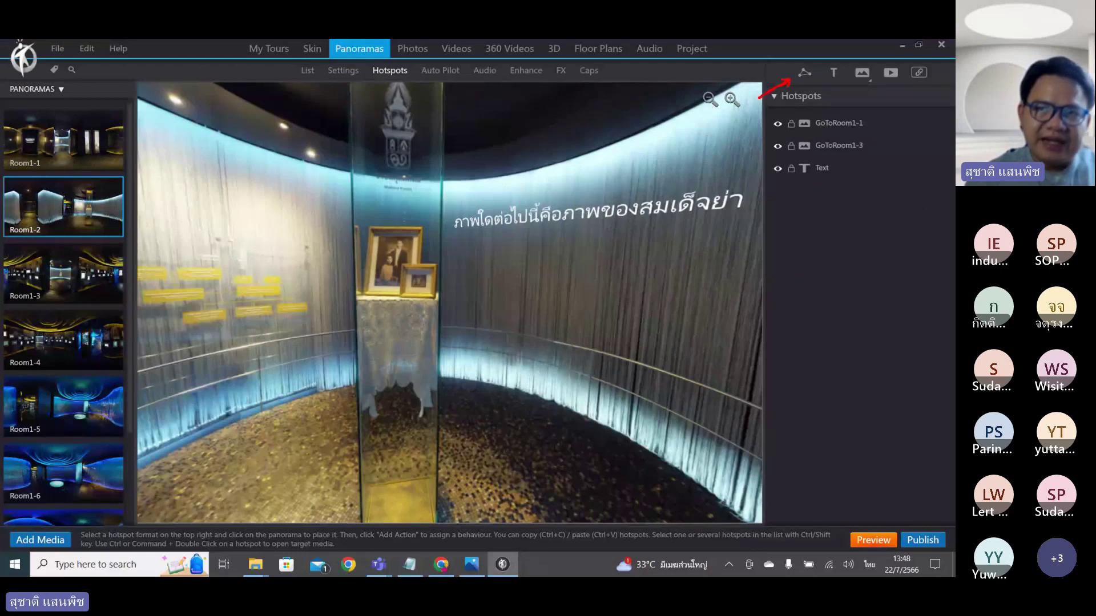
pyautogui.moveTo(734, 114)
pyautogui.mouseDown()
pyautogui.moveTo(743, 140)
pyautogui.moveTo(720, 95)
pyautogui.moveTo(752, 145)
pyautogui.mouseUp()
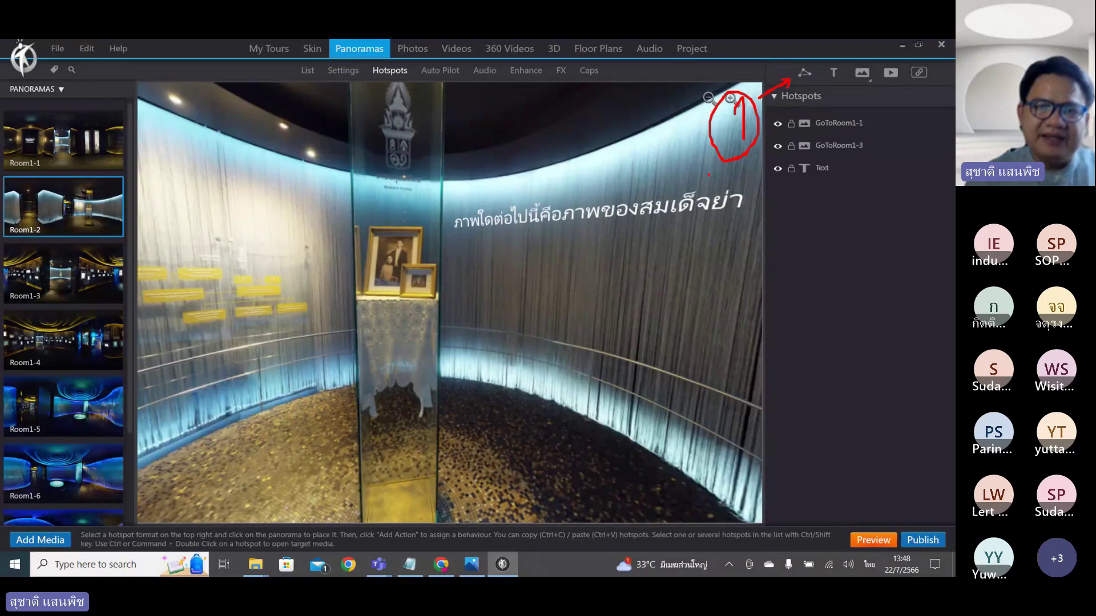
pyautogui.moveTo(327, 214)
pyautogui.mouseDown()
pyautogui.moveTo(353, 210)
pyautogui.moveTo(334, 254)
pyautogui.moveTo(349, 258)
pyautogui.mouseUp()
pyautogui.moveTo(359, 268)
pyautogui.mouseDown()
pyautogui.moveTo(332, 275)
pyautogui.moveTo(316, 194)
pyautogui.moveTo(364, 199)
pyautogui.moveTo(368, 250)
pyautogui.moveTo(350, 285)
pyautogui.mouseUp()
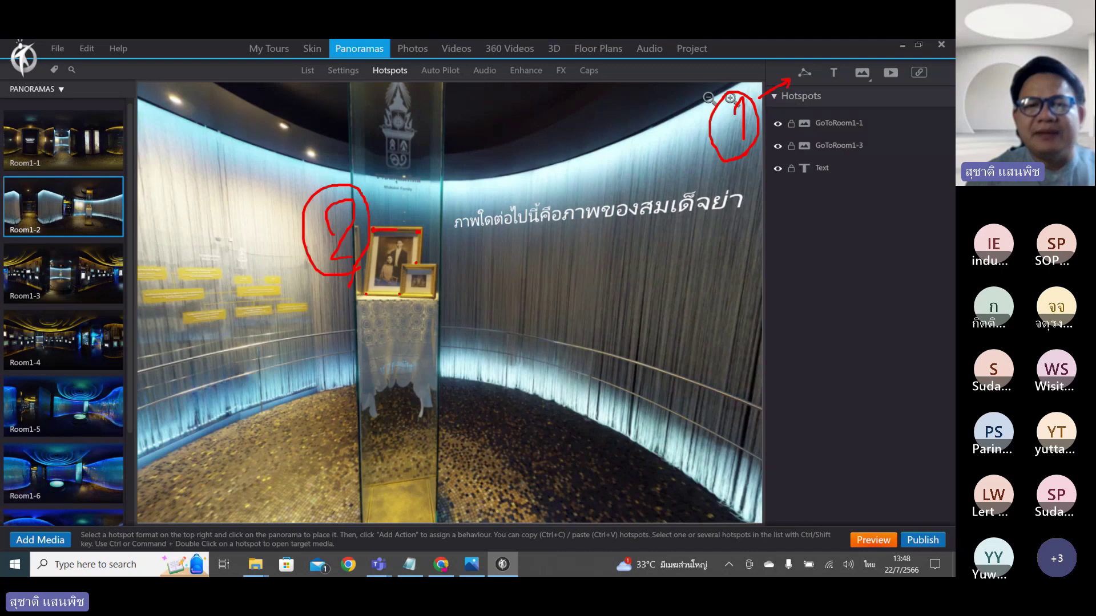
pyautogui.moveTo(419, 232)
pyautogui.mouseDown()
pyautogui.moveTo(398, 297)
pyautogui.moveTo(367, 296)
pyautogui.moveTo(371, 235)
pyautogui.mouseUp()
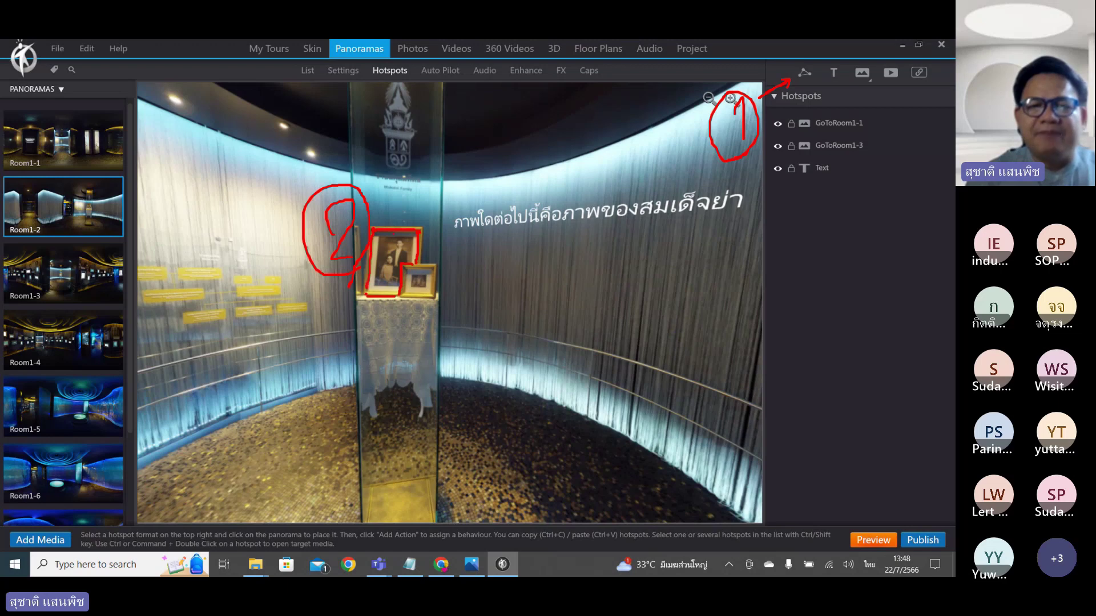
pyautogui.moveTo(772, 286)
pyautogui.mouseDown()
pyautogui.moveTo(792, 302)
pyautogui.moveTo(770, 318)
pyautogui.mouseUp()
pyautogui.moveTo(799, 332)
pyautogui.mouseDown()
pyautogui.moveTo(733, 308)
pyautogui.moveTo(799, 330)
pyautogui.moveTo(868, 313)
pyautogui.moveTo(874, 322)
pyautogui.mouseUp()
pyautogui.moveTo(862, 313)
pyautogui.mouseDown()
pyautogui.moveTo(909, 300)
pyautogui.moveTo(924, 307)
pyautogui.moveTo(871, 328)
pyautogui.moveTo(938, 318)
pyautogui.mouseUp()
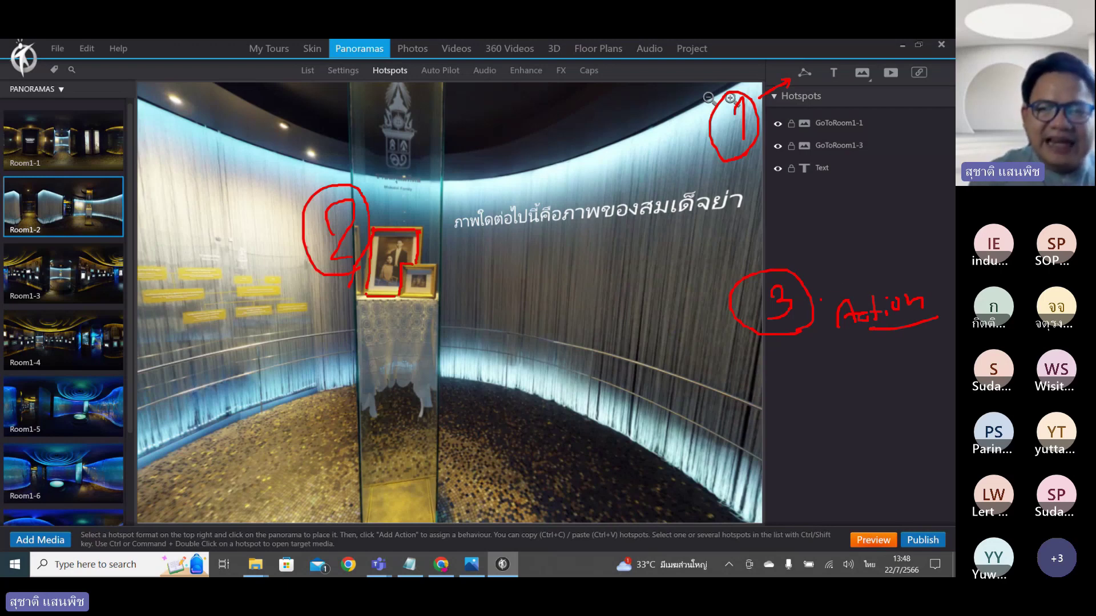
pyautogui.moveTo(824, 256)
pyautogui.mouseDown()
pyautogui.moveTo(831, 279)
pyautogui.moveTo(832, 265)
pyautogui.moveTo(845, 263)
pyautogui.moveTo(828, 237)
pyautogui.moveTo(871, 269)
pyautogui.moveTo(869, 254)
pyautogui.moveTo(903, 267)
pyautogui.moveTo(903, 253)
pyautogui.moveTo(904, 266)
pyautogui.moveTo(948, 265)
pyautogui.mouseUp()
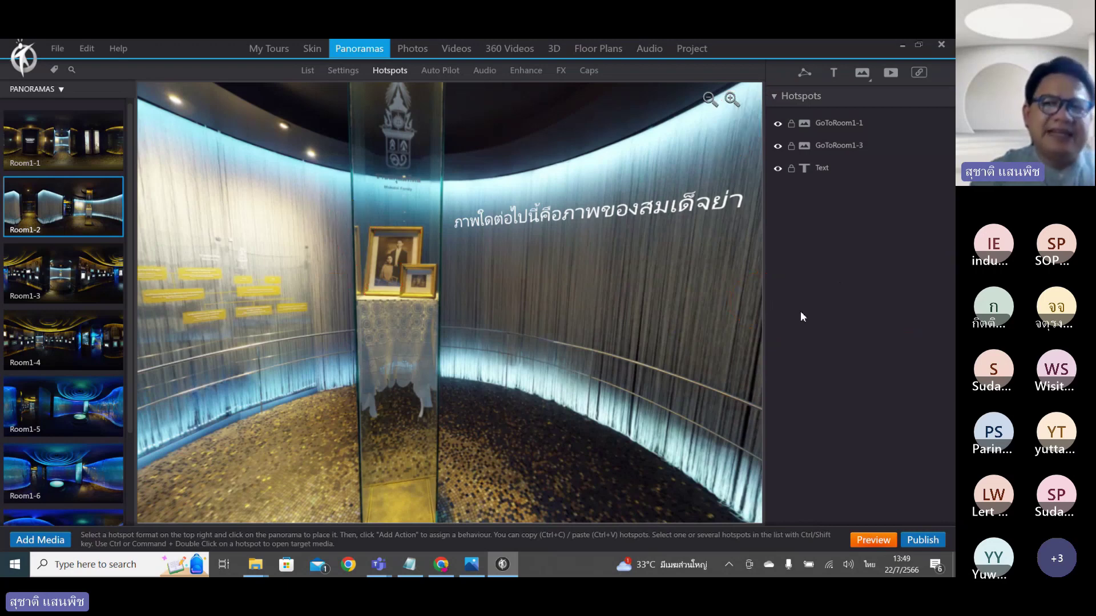
# Draw a polygon hotspot tracing the seated woman in the large framed photograph inside Room1-2's glass display case.
pyautogui.click(804, 74)
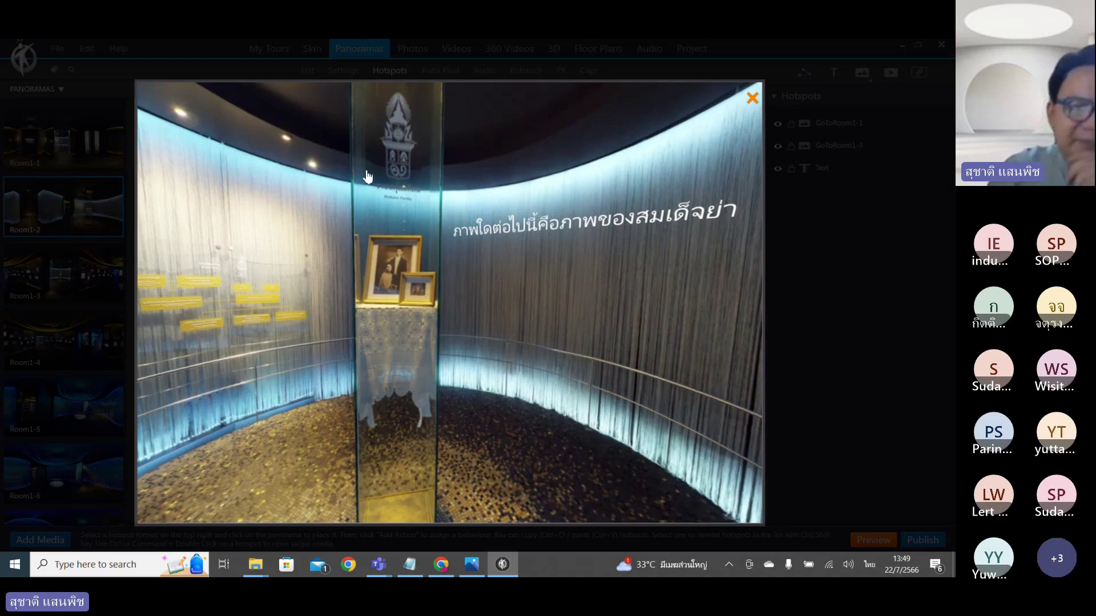
pyautogui.scroll(3, 289, 223)
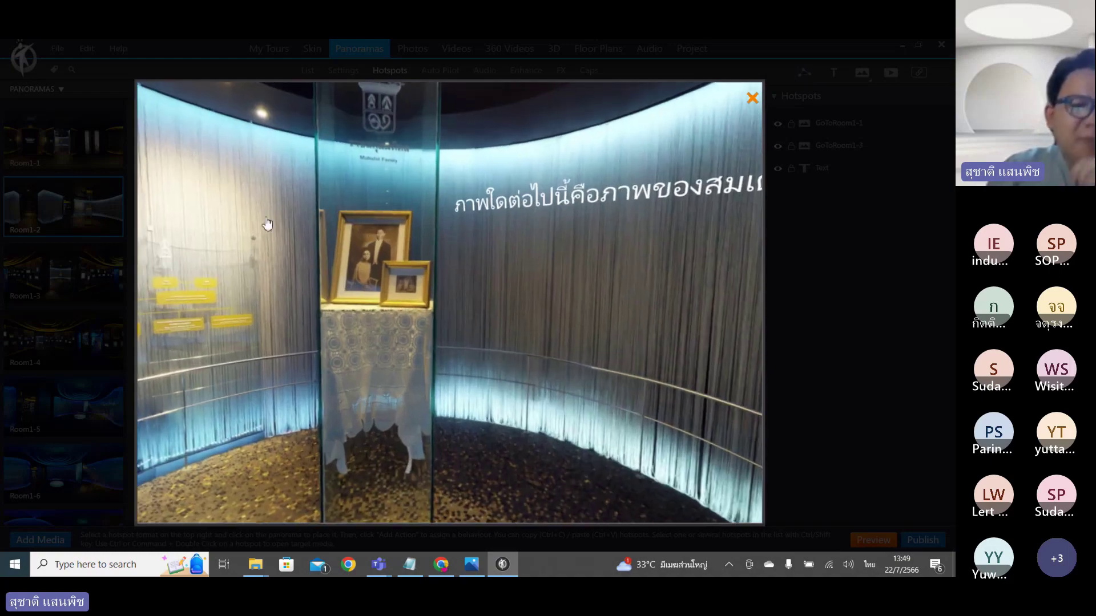
pyautogui.scroll(3, 264, 223)
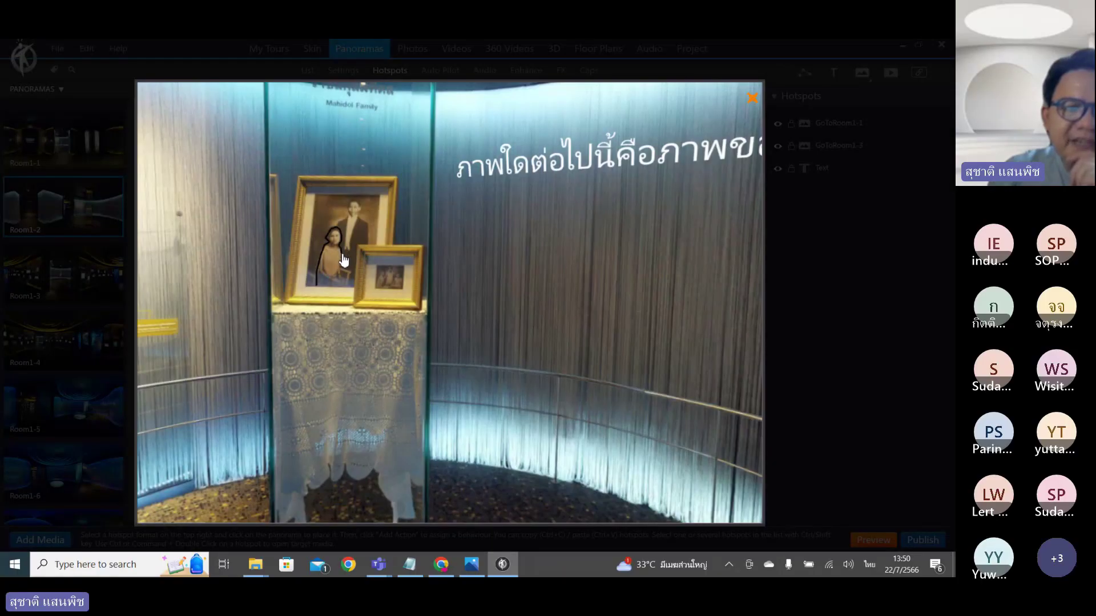
pyautogui.moveTo(343, 265)
pyautogui.mouseDown()
pyautogui.moveTo(352, 284)
pyautogui.moveTo(317, 293)
pyautogui.mouseUp()
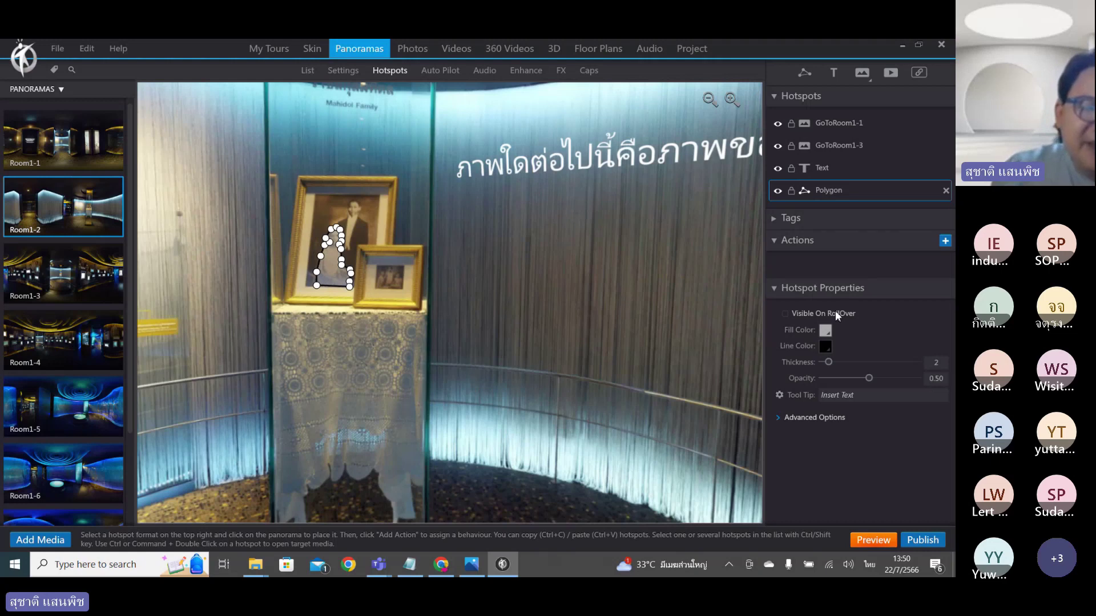
# Examine the polygon hotspot's properties: advanced options, rollover visibility, fill and line colours, thickness and opacity.
pyautogui.click(782, 419)
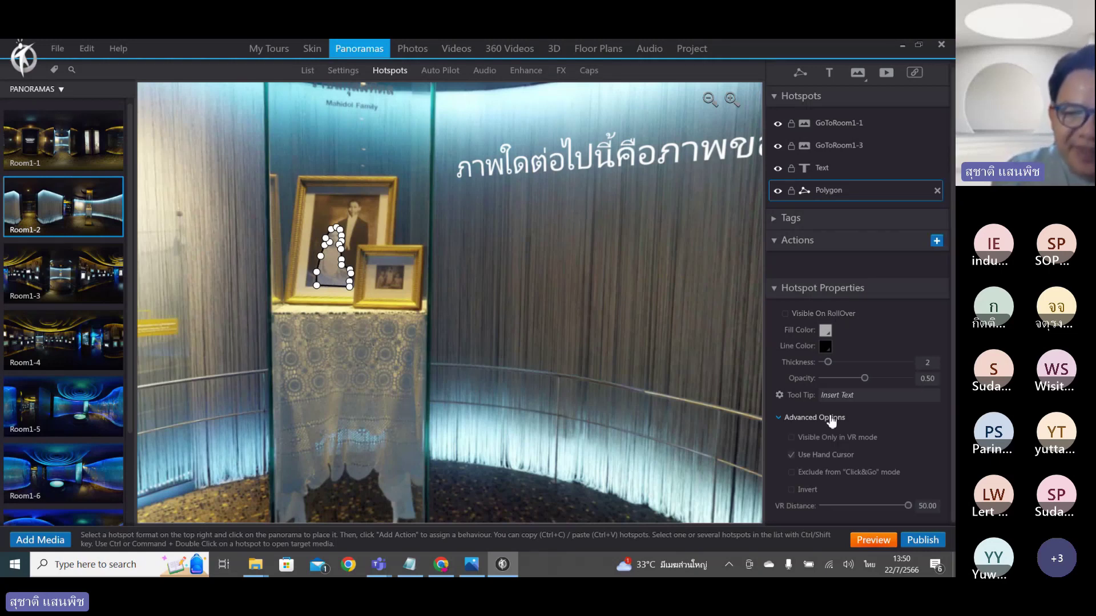
pyautogui.click(780, 419)
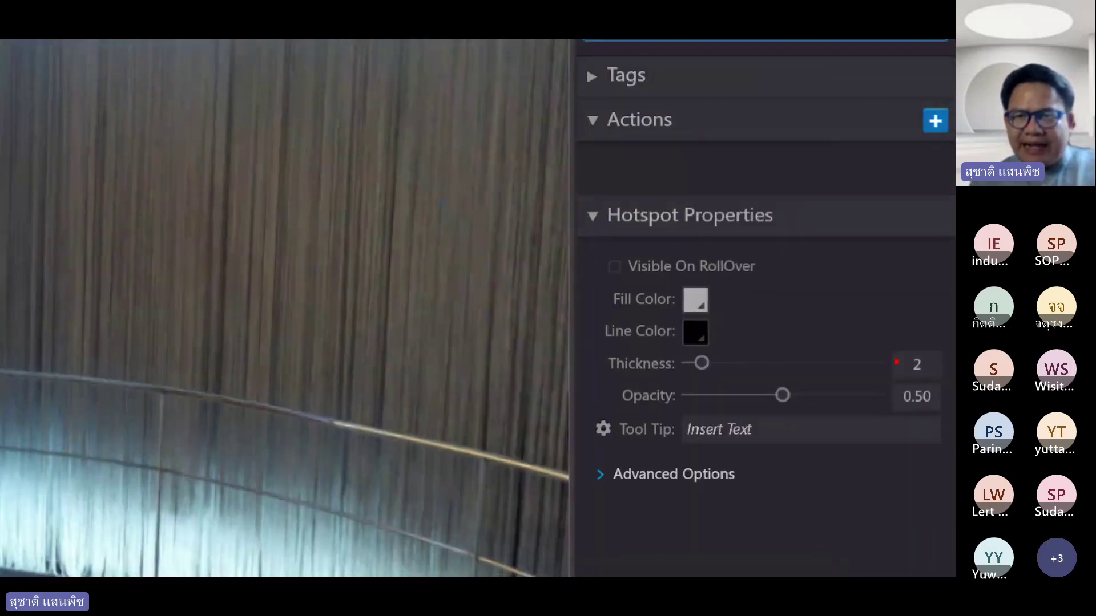
pyautogui.moveTo(588, 260)
pyautogui.mouseDown()
pyautogui.moveTo(597, 277)
pyautogui.moveTo(657, 242)
pyautogui.mouseUp()
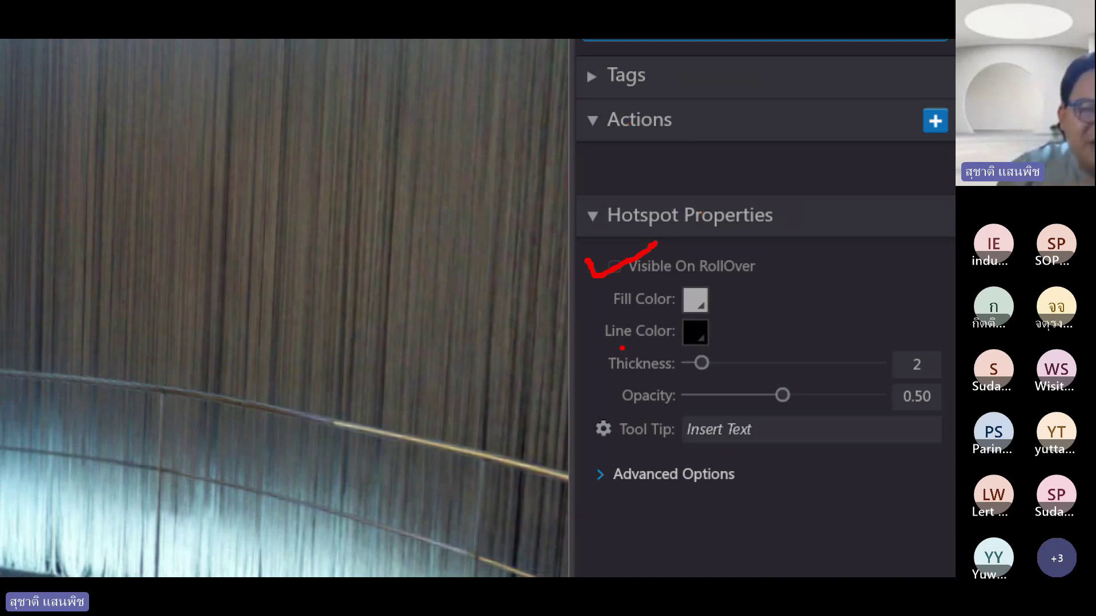
pyautogui.moveTo(616, 307); pyautogui.dragTo(687, 309)
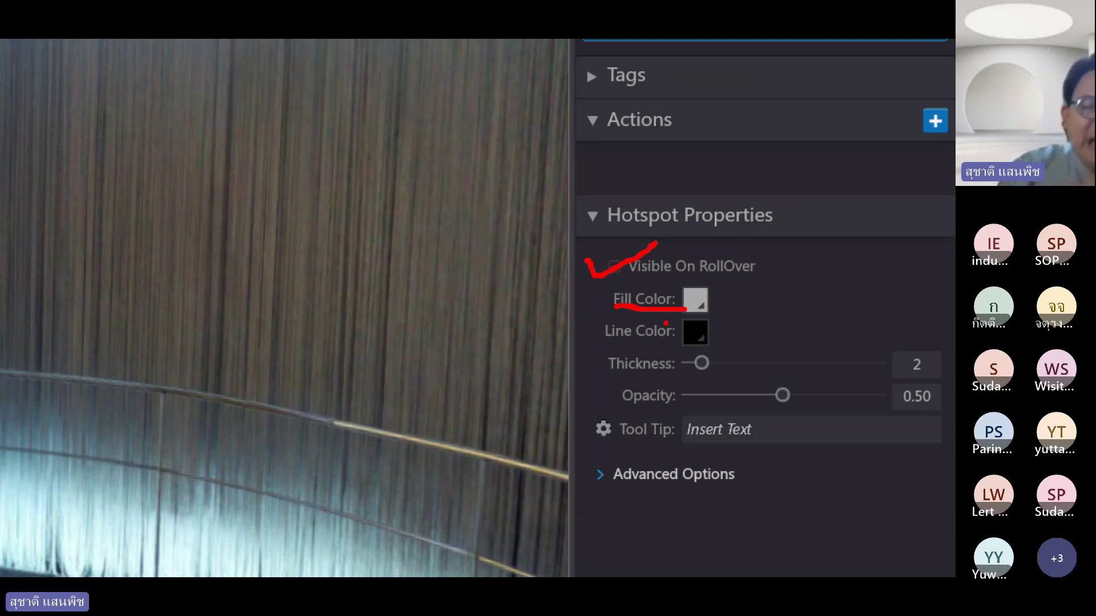
pyautogui.moveTo(605, 342); pyautogui.dragTo(696, 354)
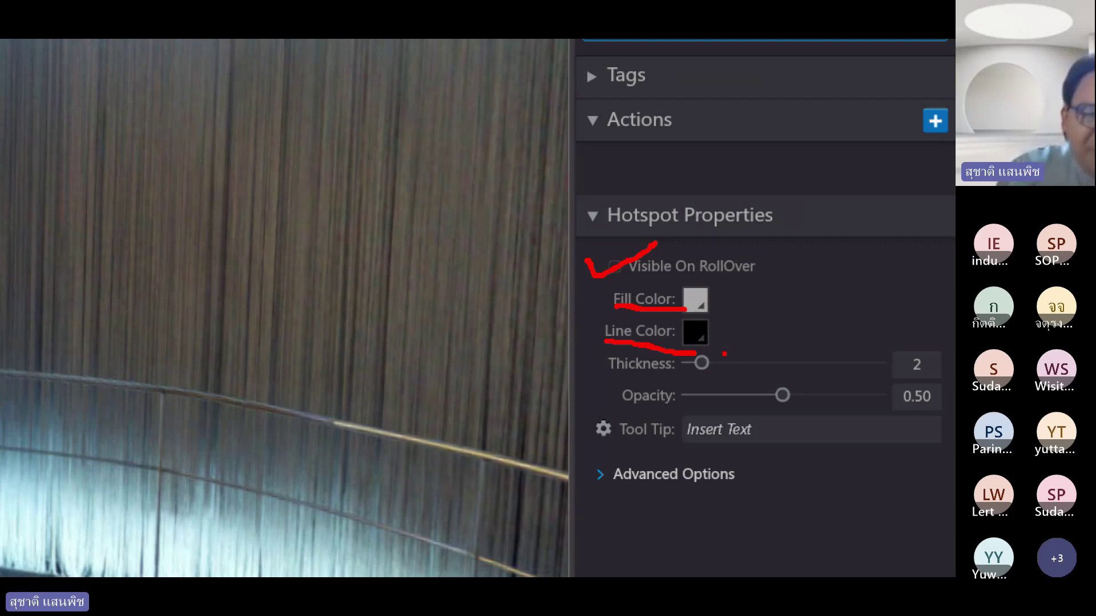
pyautogui.moveTo(593, 390)
pyautogui.mouseDown()
pyautogui.moveTo(624, 372)
pyautogui.moveTo(626, 388)
pyautogui.mouseUp()
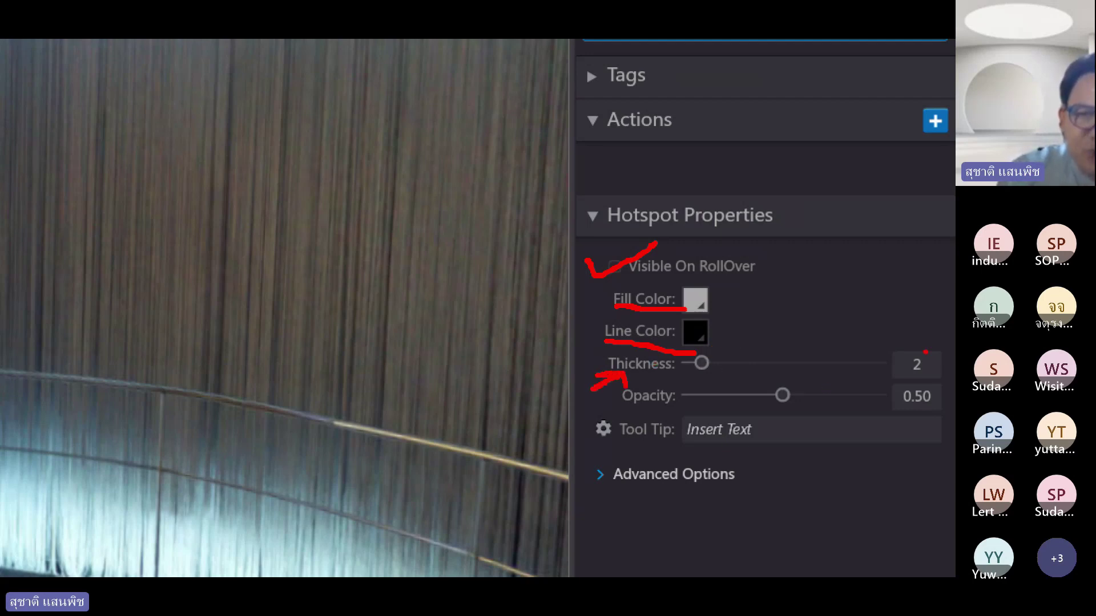
pyautogui.moveTo(925, 352)
pyautogui.mouseDown()
pyautogui.moveTo(892, 363)
pyautogui.moveTo(919, 356)
pyautogui.mouseUp()
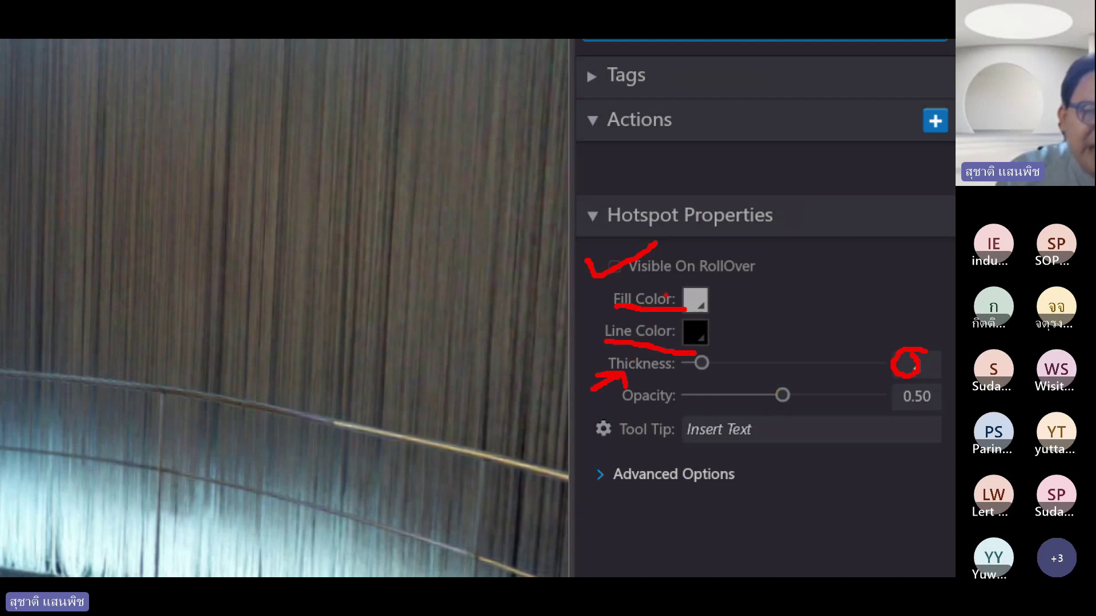
pyautogui.moveTo(662, 317)
pyautogui.mouseDown()
pyautogui.moveTo(615, 318)
pyautogui.moveTo(741, 274)
pyautogui.moveTo(688, 311)
pyautogui.moveTo(617, 315)
pyautogui.mouseUp()
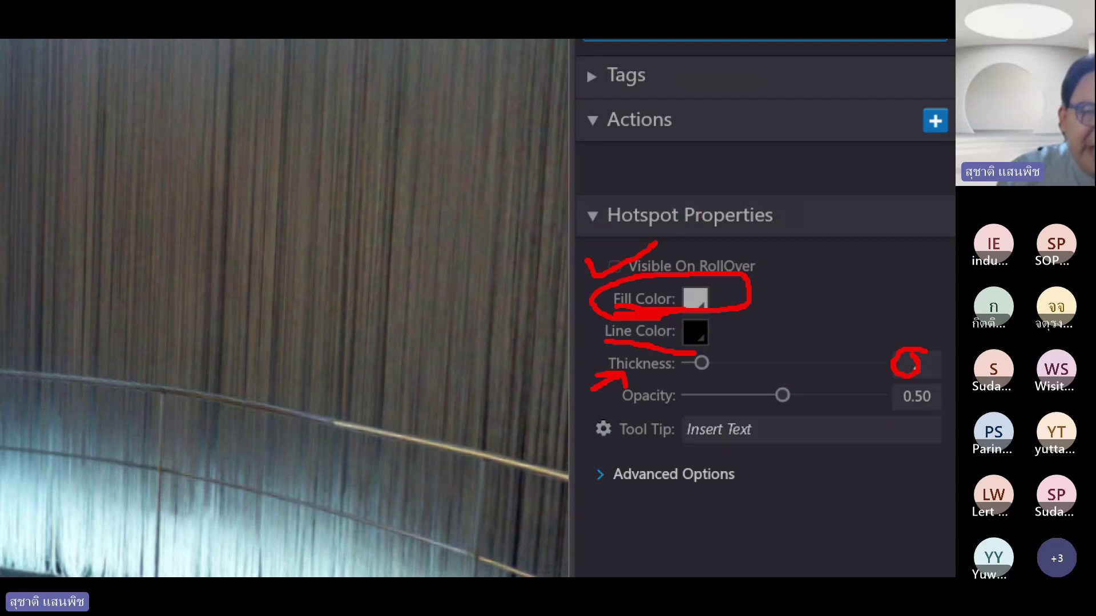
pyautogui.moveTo(752, 290)
pyautogui.mouseDown()
pyautogui.moveTo(767, 287)
pyautogui.moveTo(792, 311)
pyautogui.moveTo(788, 384)
pyautogui.moveTo(805, 374)
pyautogui.mouseUp()
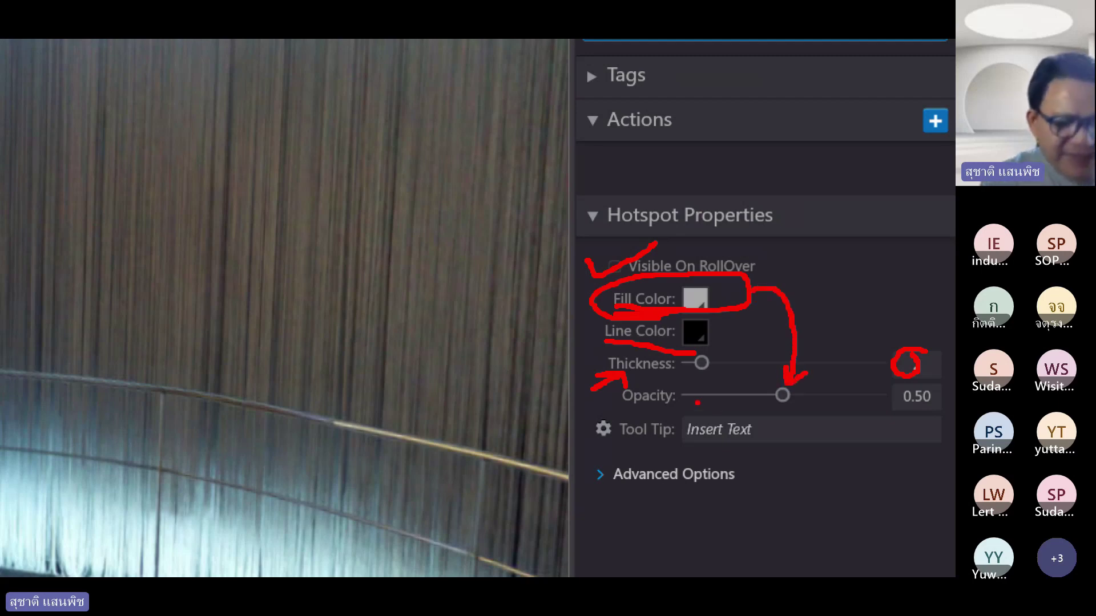
pyautogui.press('Escape')
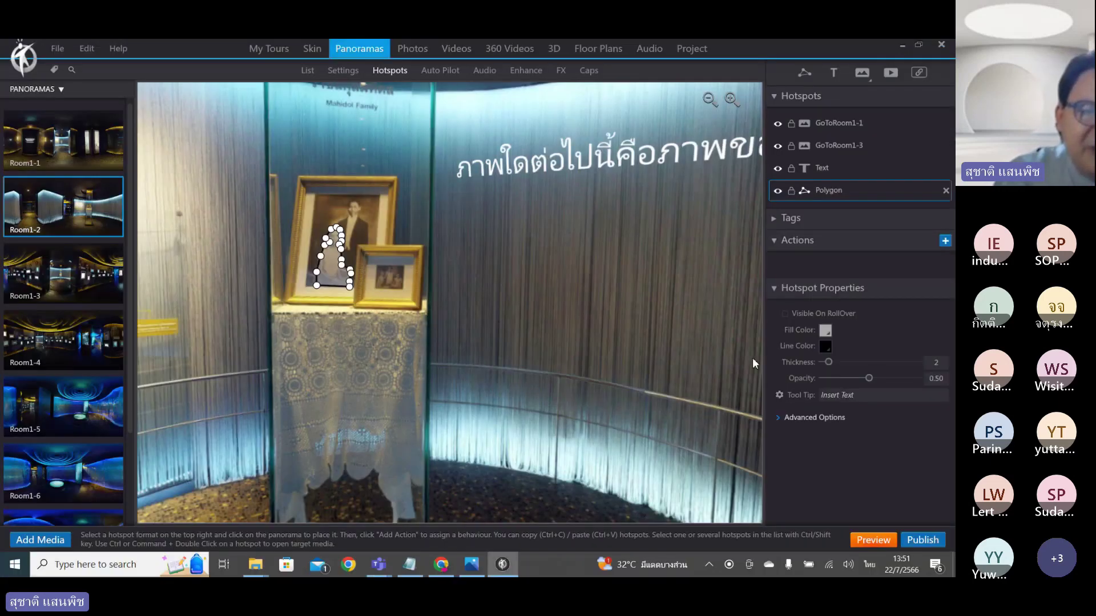
# Make the woman's polygon hotspot visible on rollover, with a yellow fill, line thickness 0 and opacity 0.31.
pyautogui.scroll(3, 752, 363)
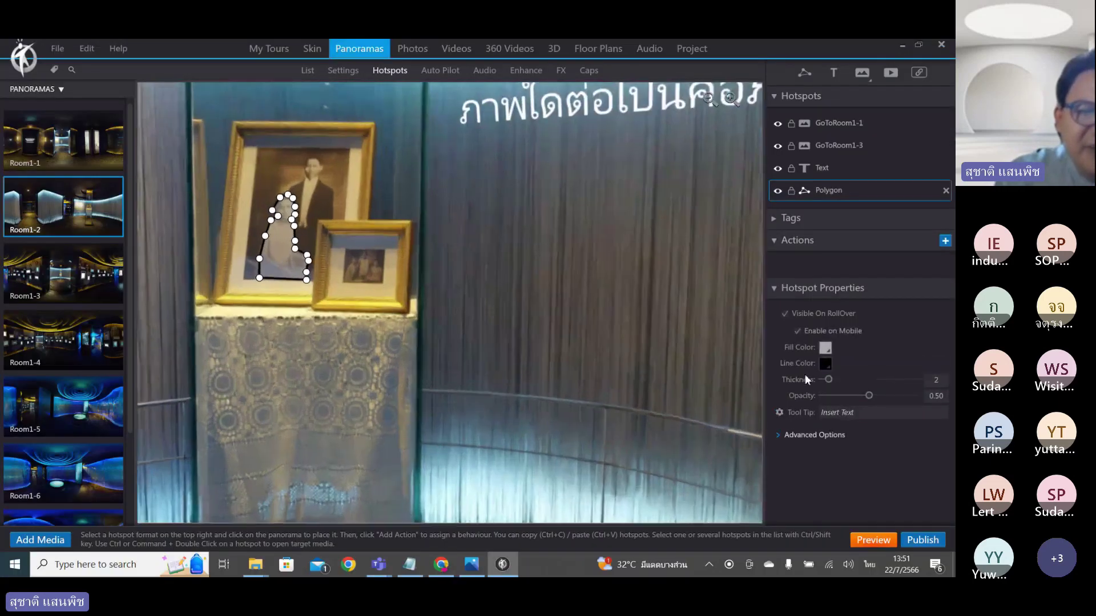
pyautogui.click(826, 350)
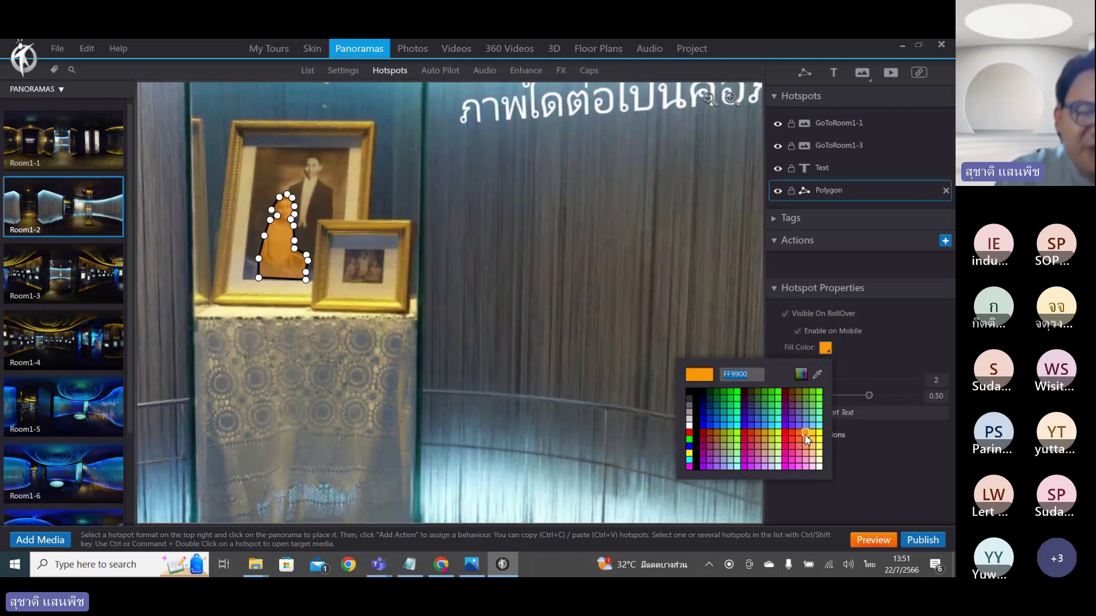
pyautogui.click(771, 435)
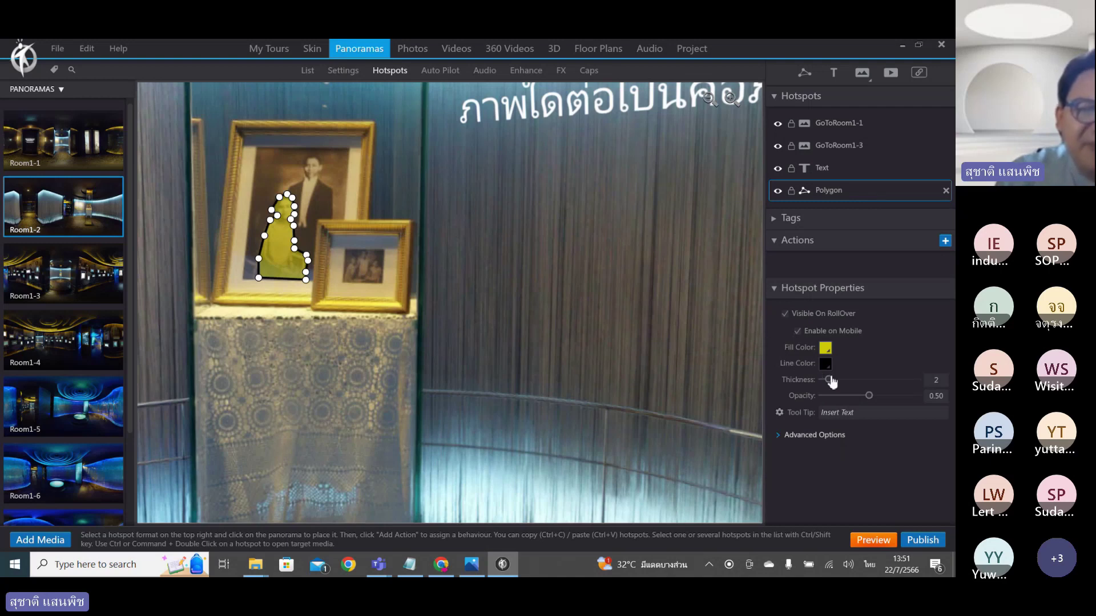
pyautogui.moveTo(828, 380); pyautogui.dragTo(822, 381)
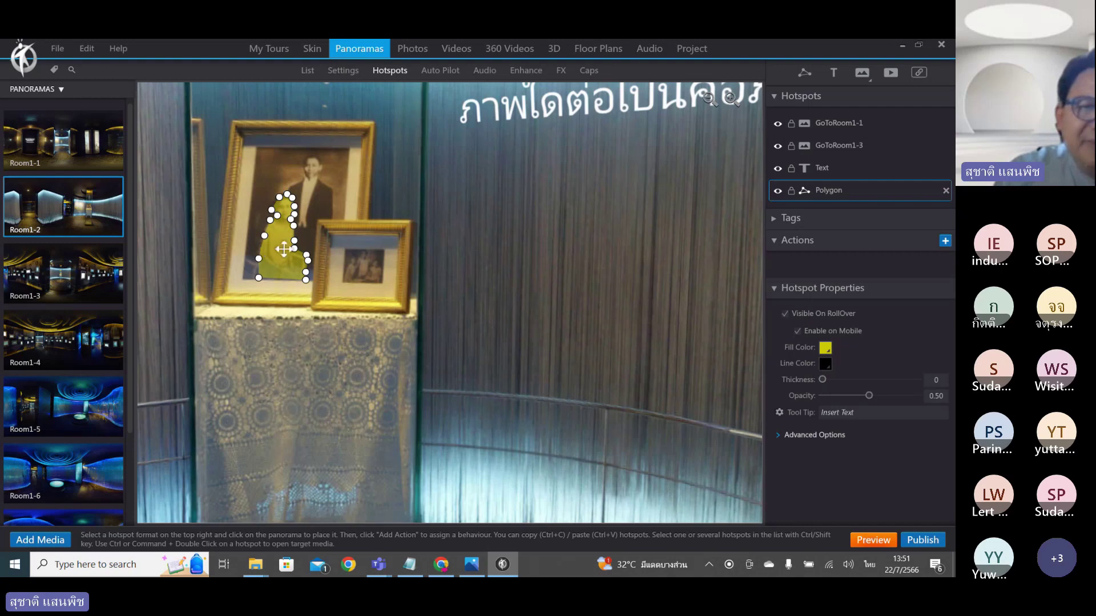
pyautogui.moveTo(868, 400)
pyautogui.mouseDown()
pyautogui.moveTo(847, 394)
pyautogui.moveTo(862, 404)
pyautogui.moveTo(853, 404)
pyautogui.mouseUp()
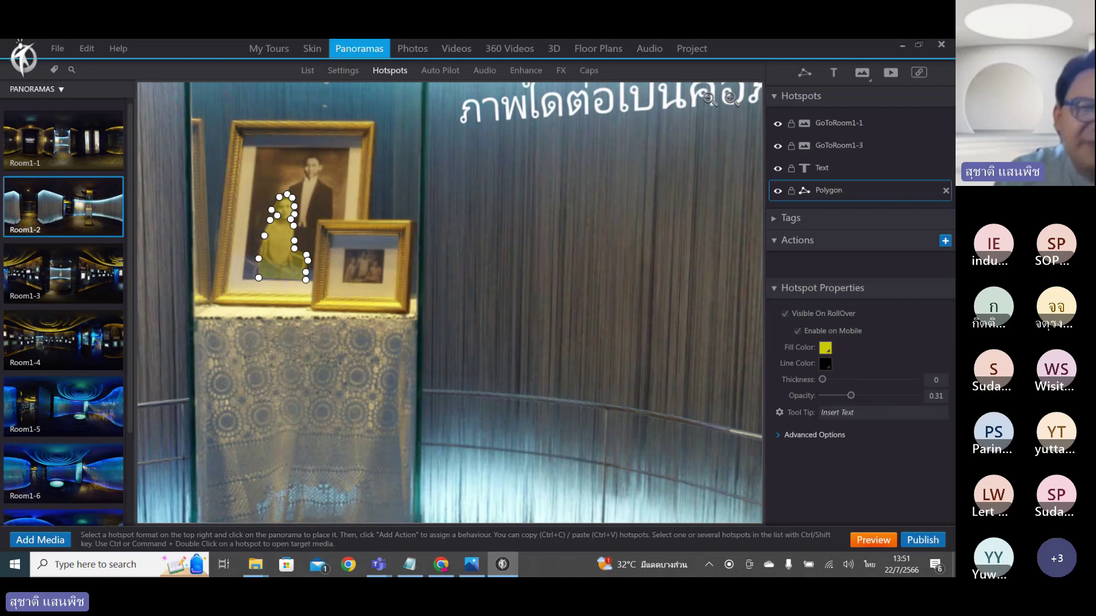
pyautogui.click(279, 467)
pyautogui.moveTo(297, 457); pyautogui.dragTo(338, 443)
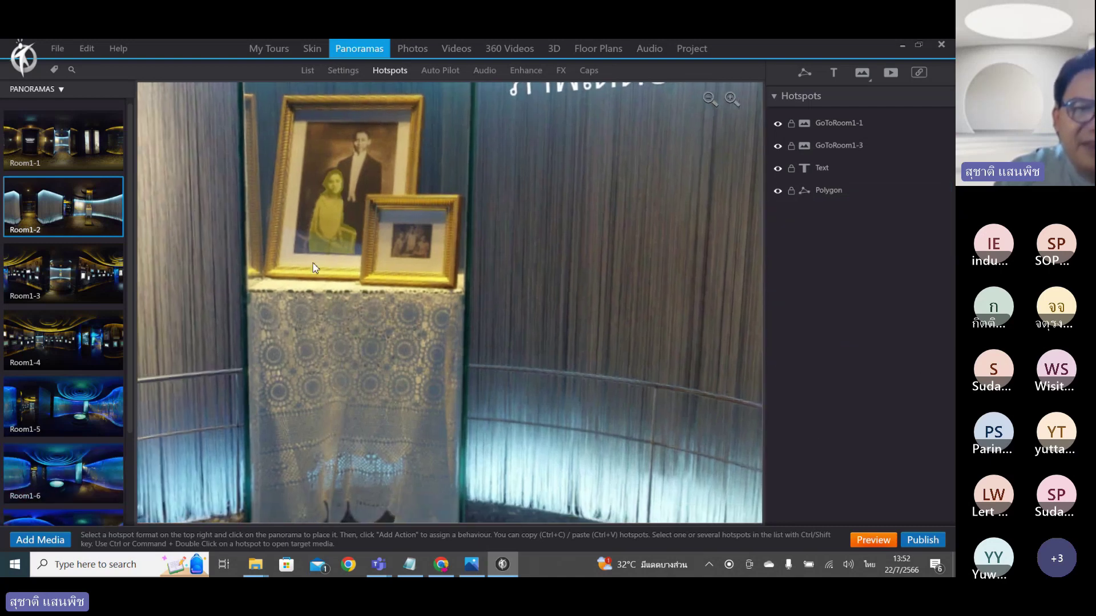
pyautogui.click(327, 242)
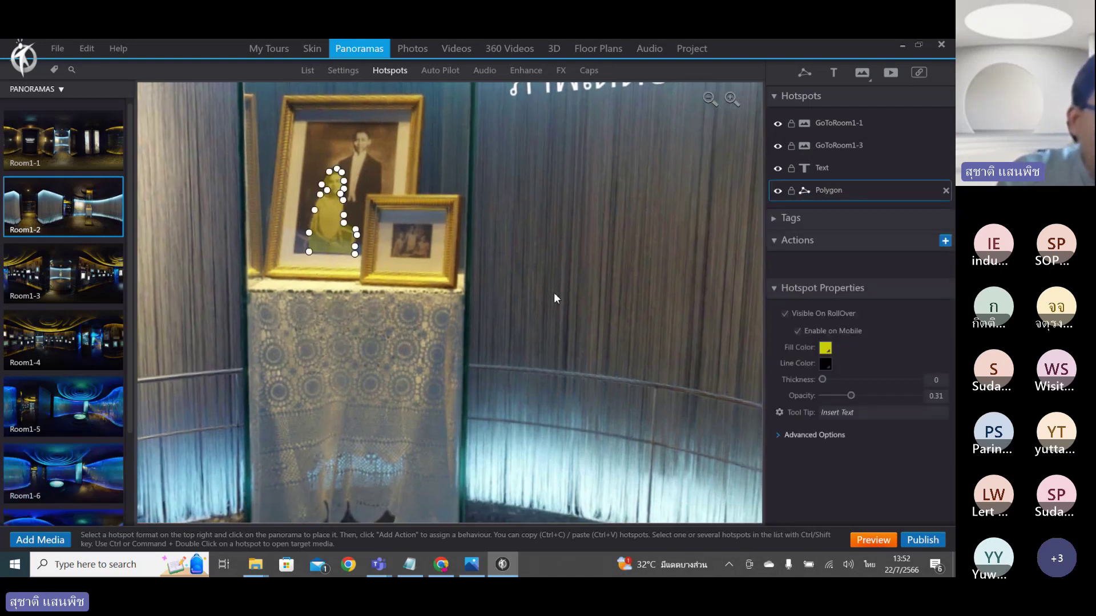
# Preview the tour, go from Room1-1 into Room1-2 and test the polygon's rollover highlight on the framed photograph.
pyautogui.click(859, 540)
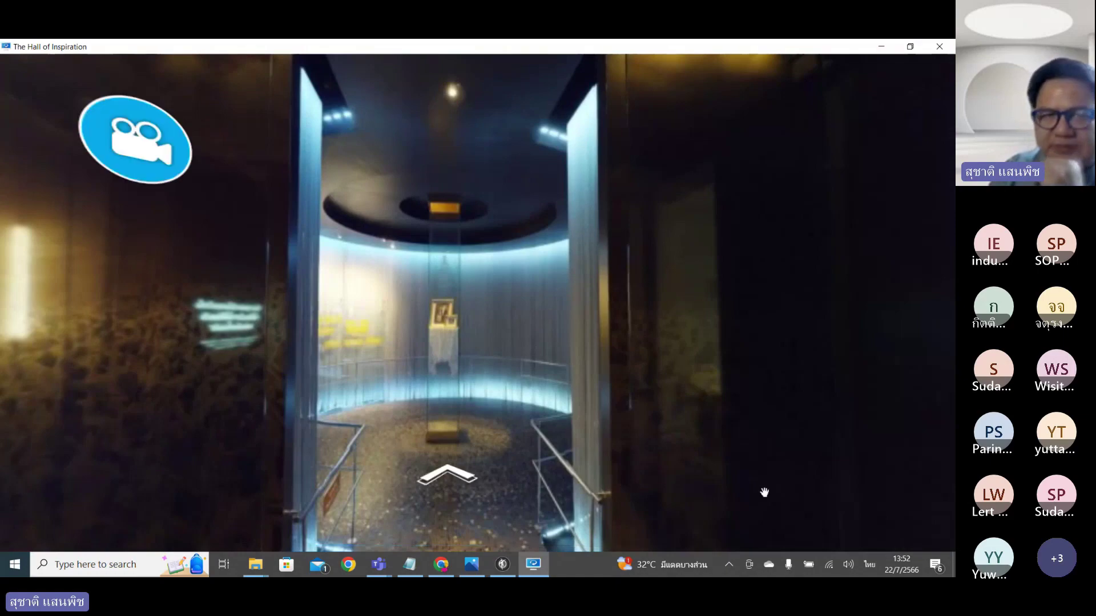
pyautogui.moveTo(702, 508); pyautogui.dragTo(614, 375)
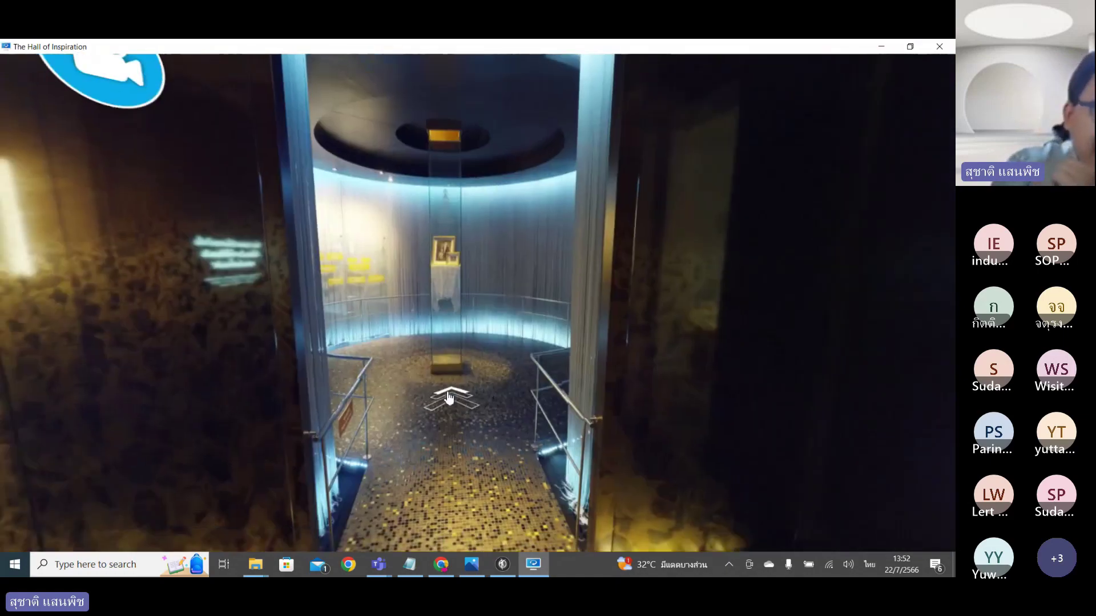
pyautogui.click(449, 398)
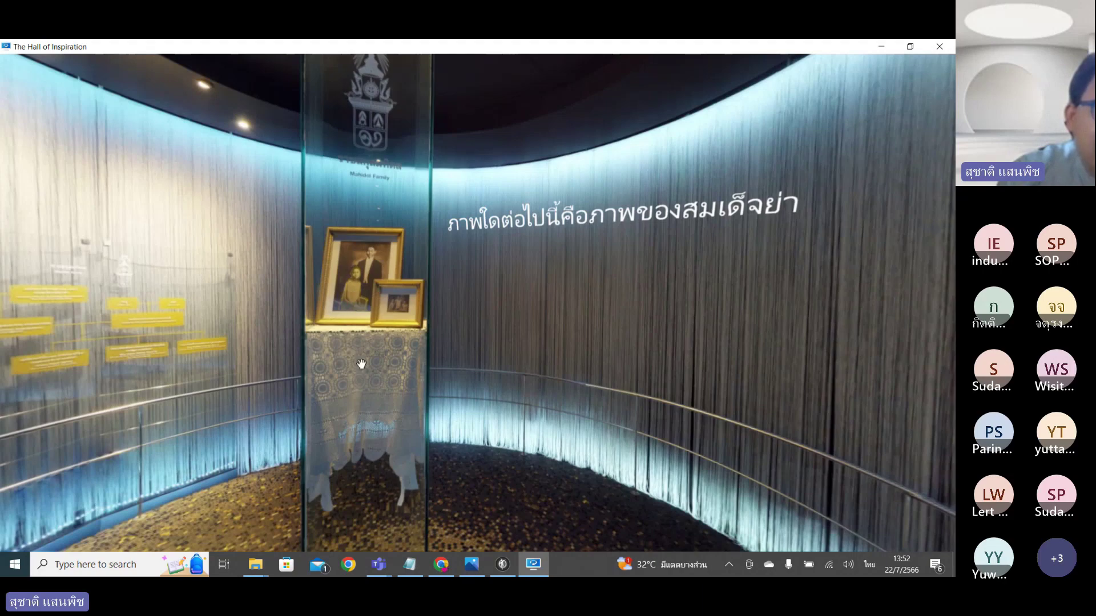
pyautogui.click(946, 48)
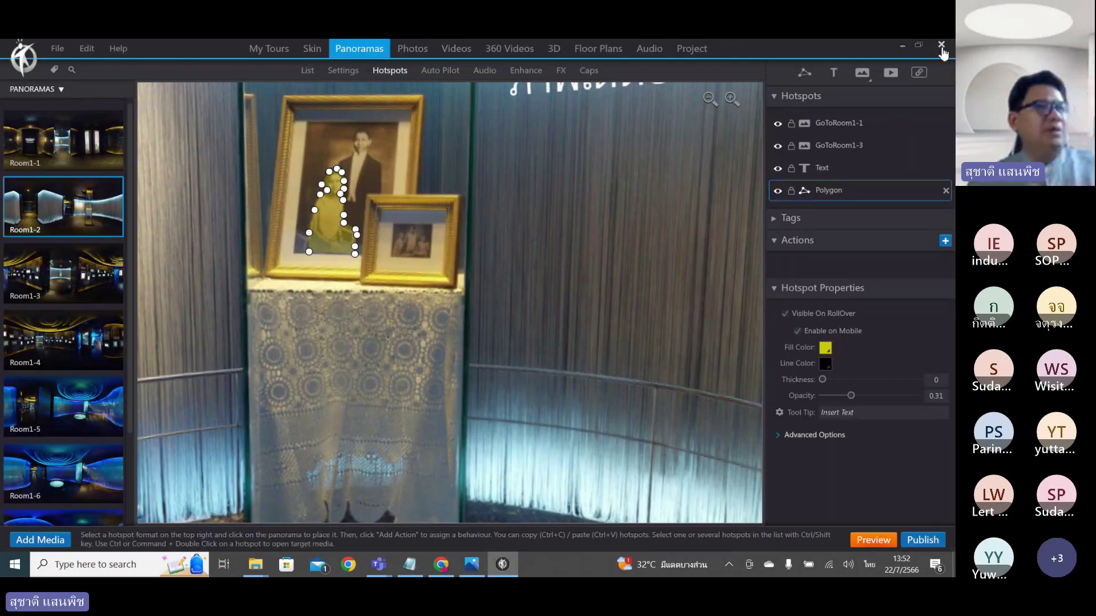
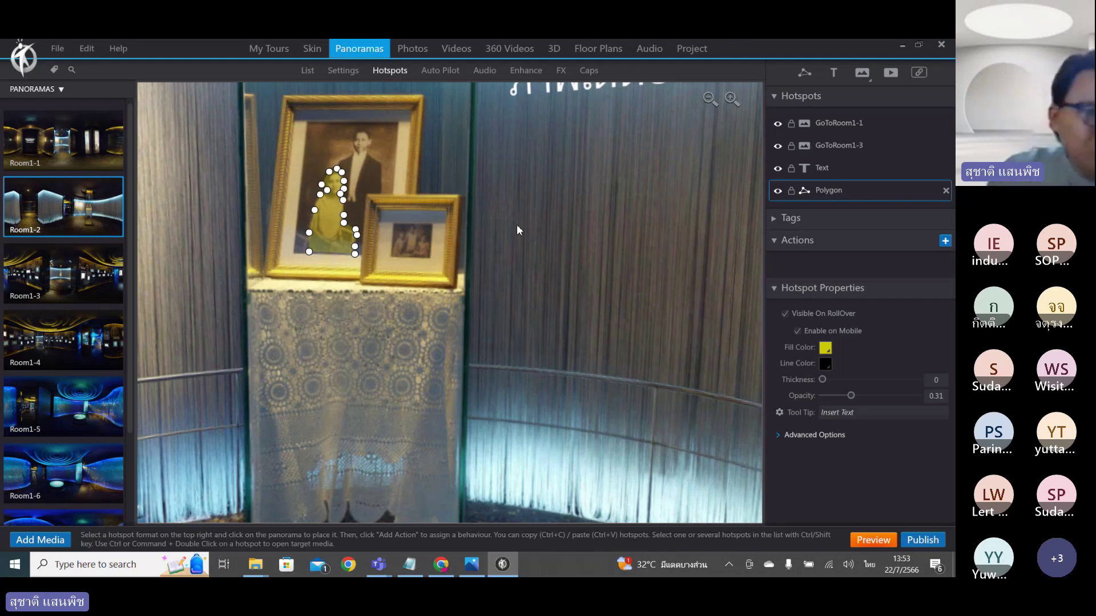
# Delete the Thai question text hotspot from Room1-2's curtain wall.
pyautogui.scroll(-2, 564, 211)
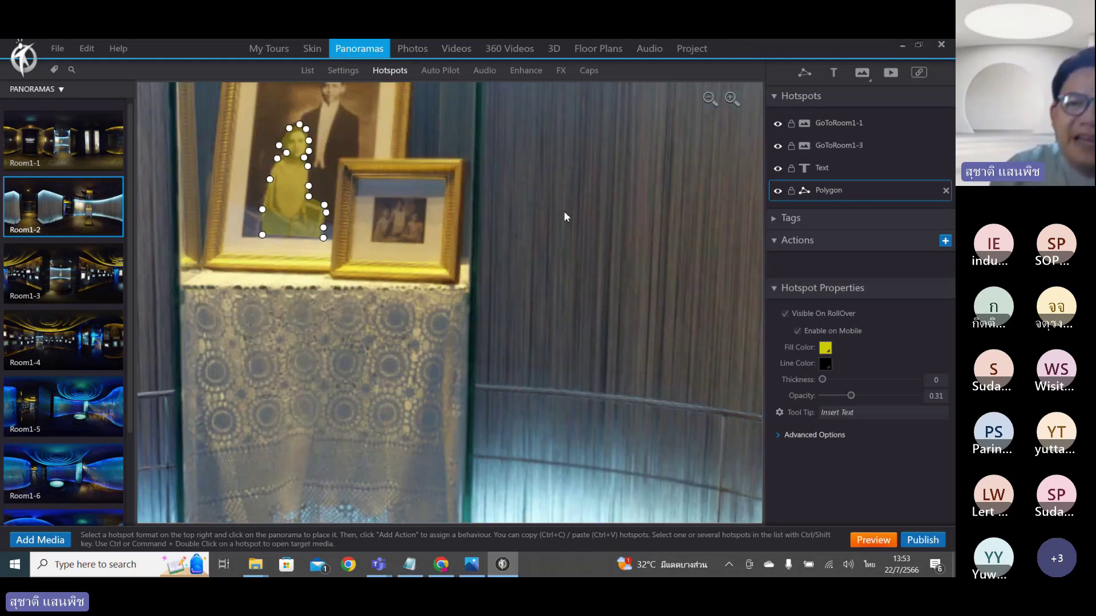
pyautogui.click(560, 144)
pyautogui.moveTo(595, 230); pyautogui.dragTo(452, 266)
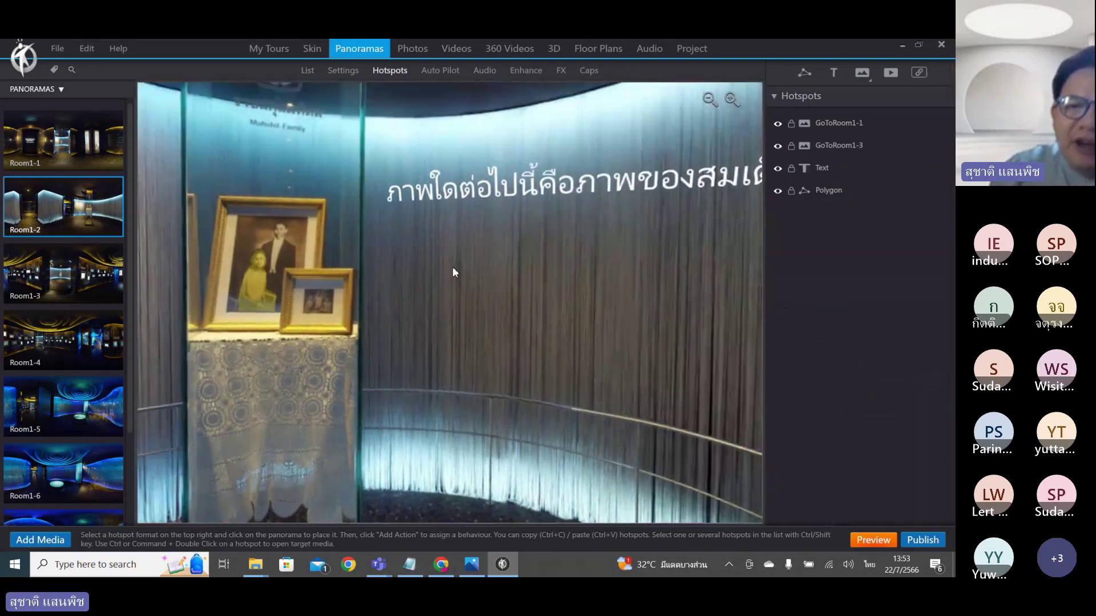
pyautogui.scroll(2, 508, 198)
pyautogui.click(508, 198)
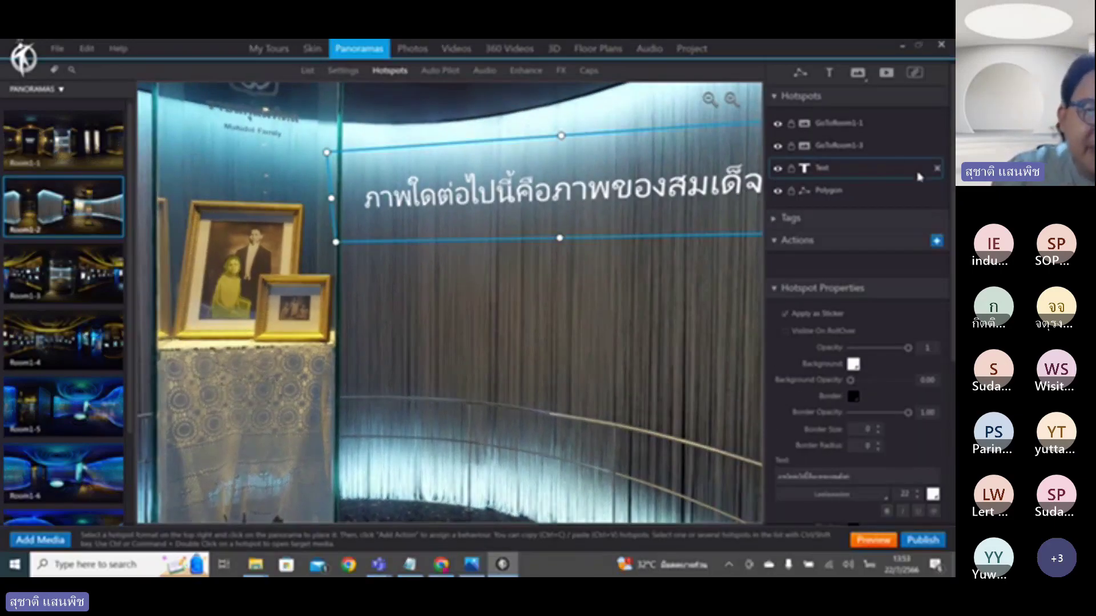
pyautogui.click(937, 168)
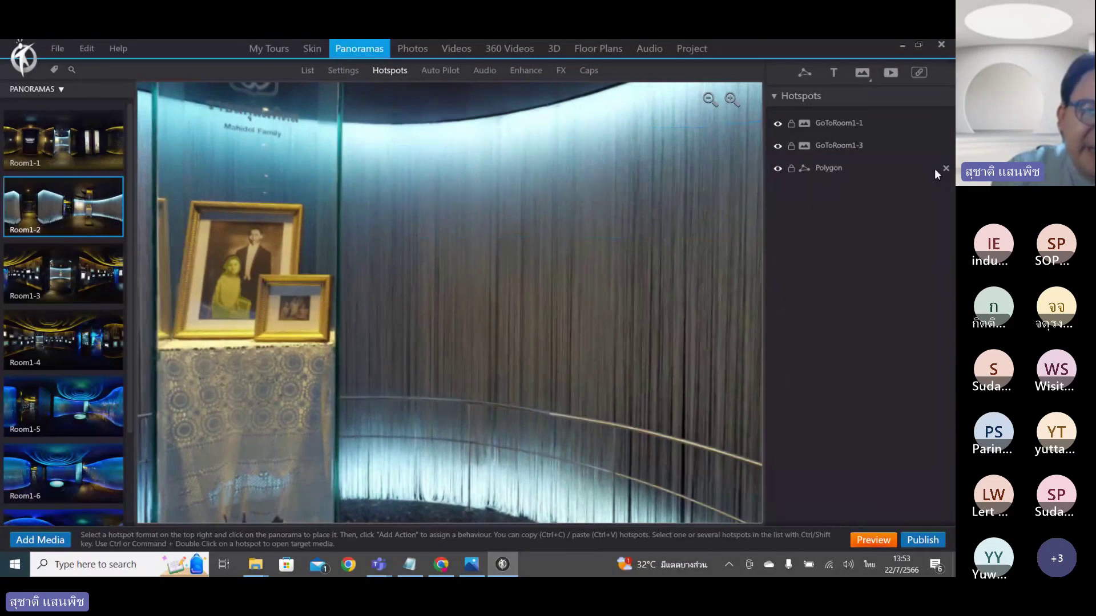
# Select the seated woman's polygon hotspot in Room1-2's framed photograph and start a Popup Image action for it.
pyautogui.moveTo(439, 298); pyautogui.dragTo(594, 231)
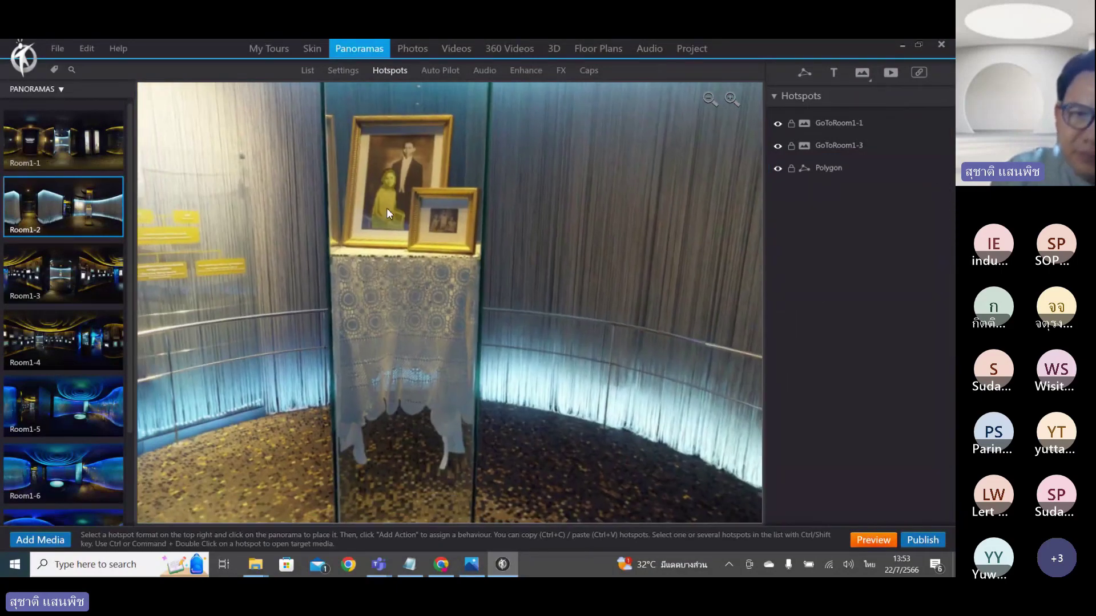
pyautogui.click(386, 208)
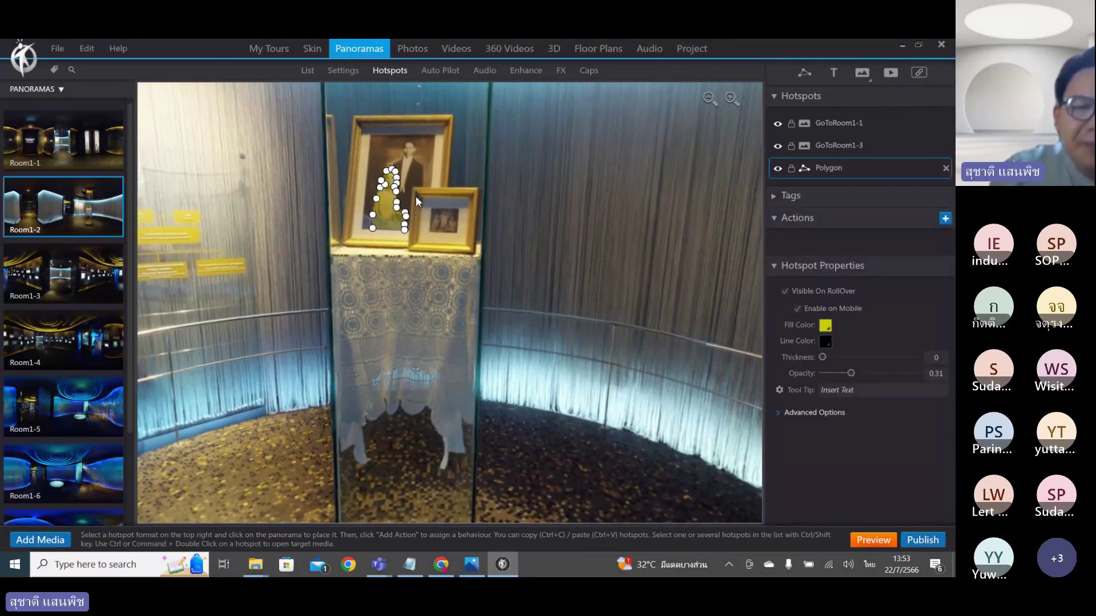
pyautogui.scroll(5, 415, 197)
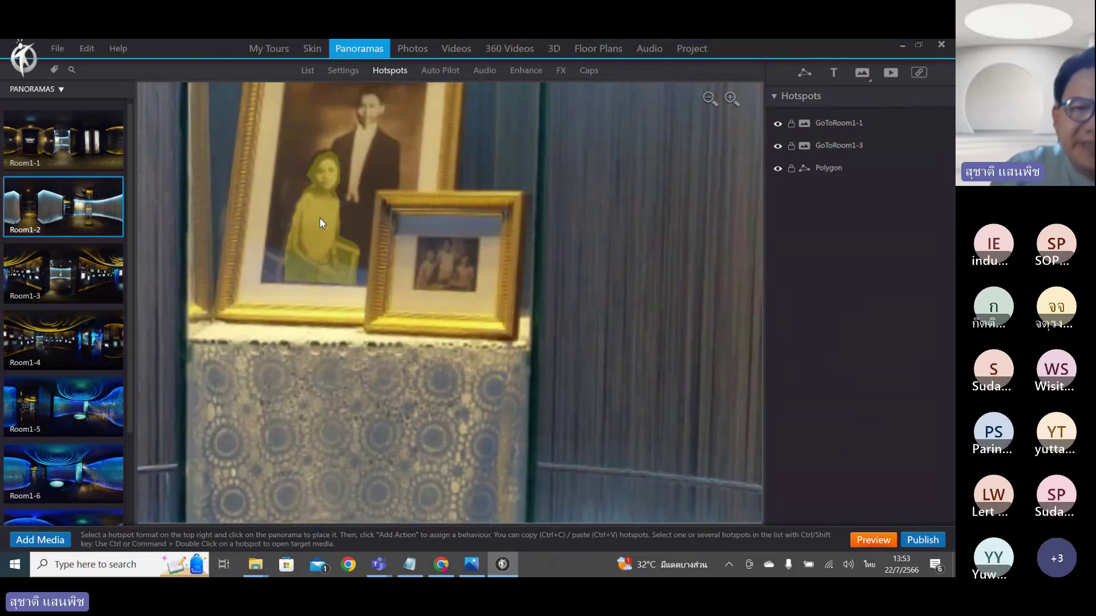
pyautogui.click(319, 215)
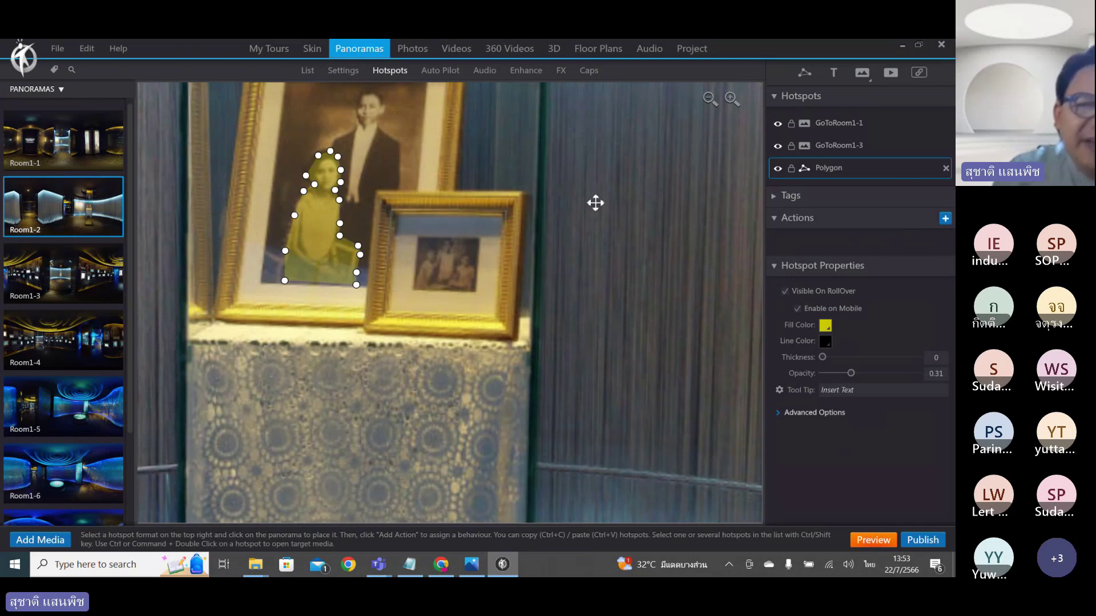
pyautogui.moveTo(594, 203); pyautogui.dragTo(313, 305)
pyautogui.click(312, 305)
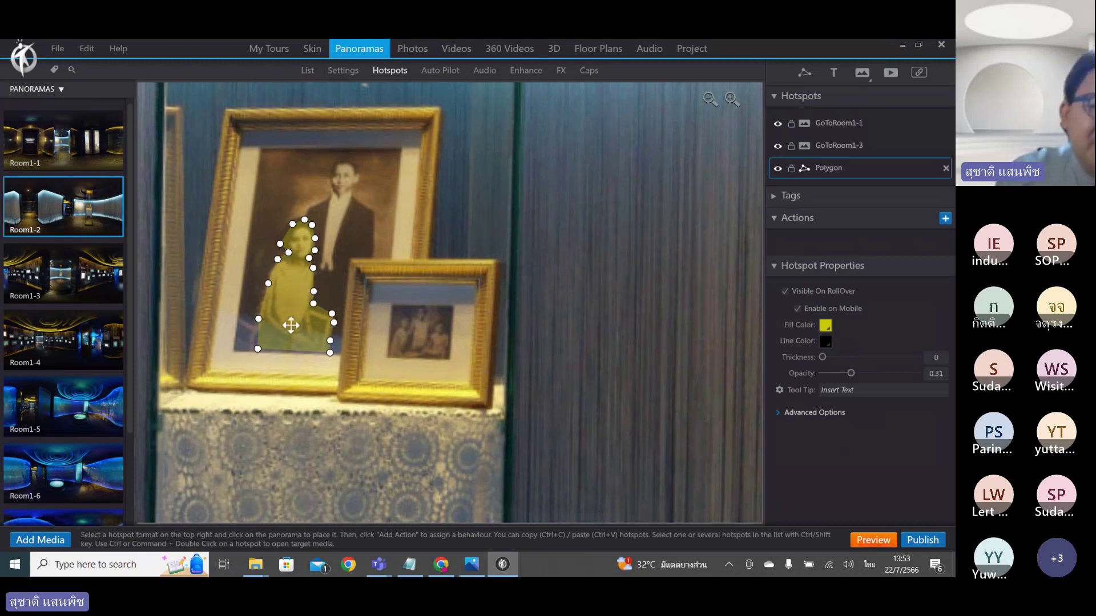
pyautogui.click(945, 219)
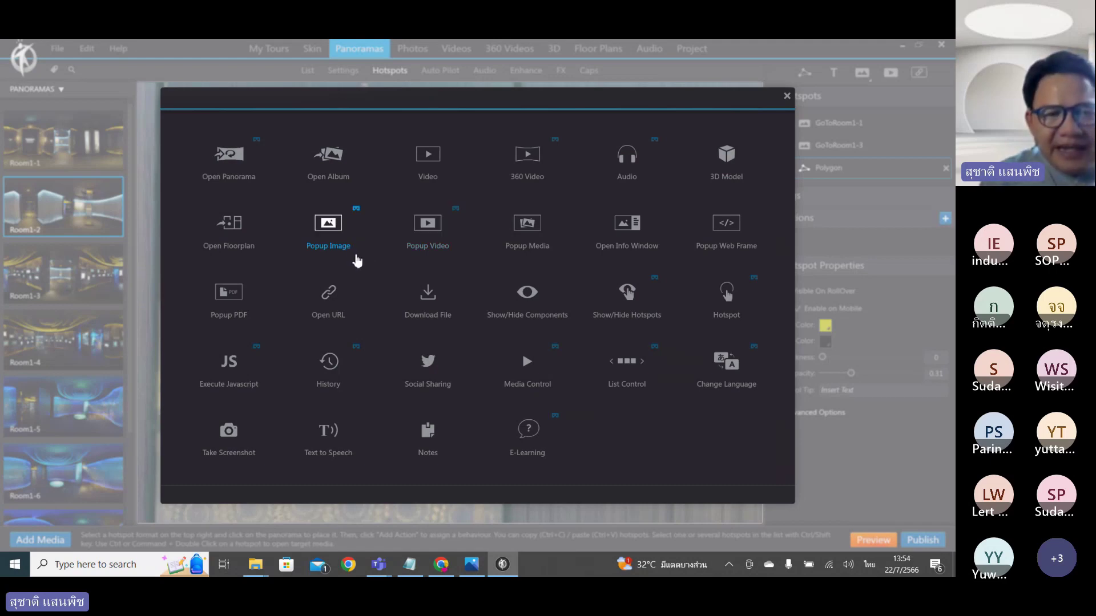
pyautogui.click(328, 229)
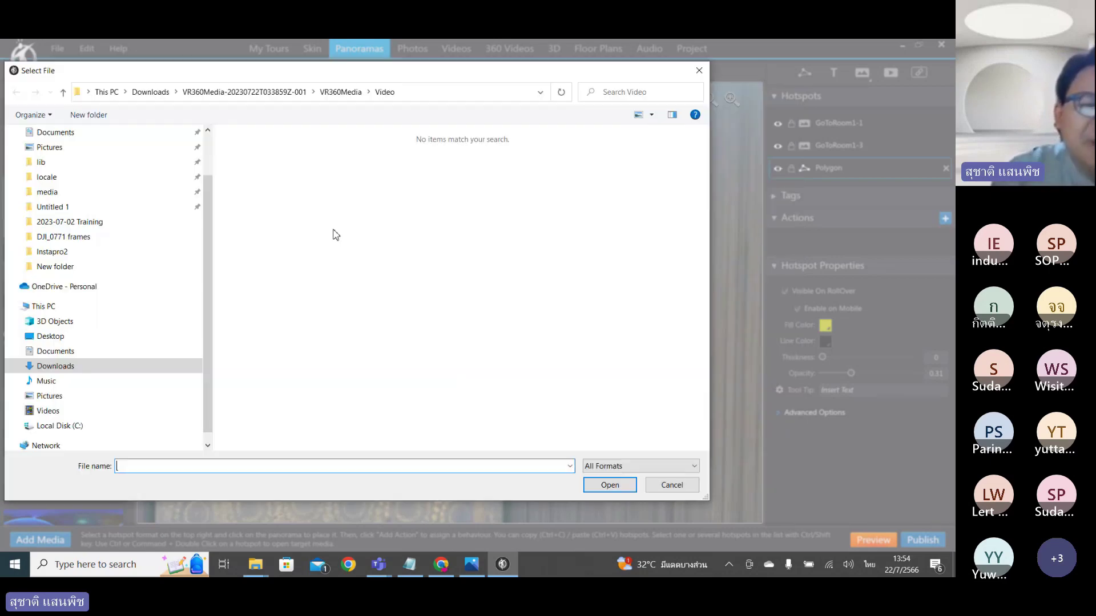
# Choose the picture 02(445) from folder 2 of VR360Media's Image folder as the popup image and accept the popup settings.
pyautogui.click(341, 92)
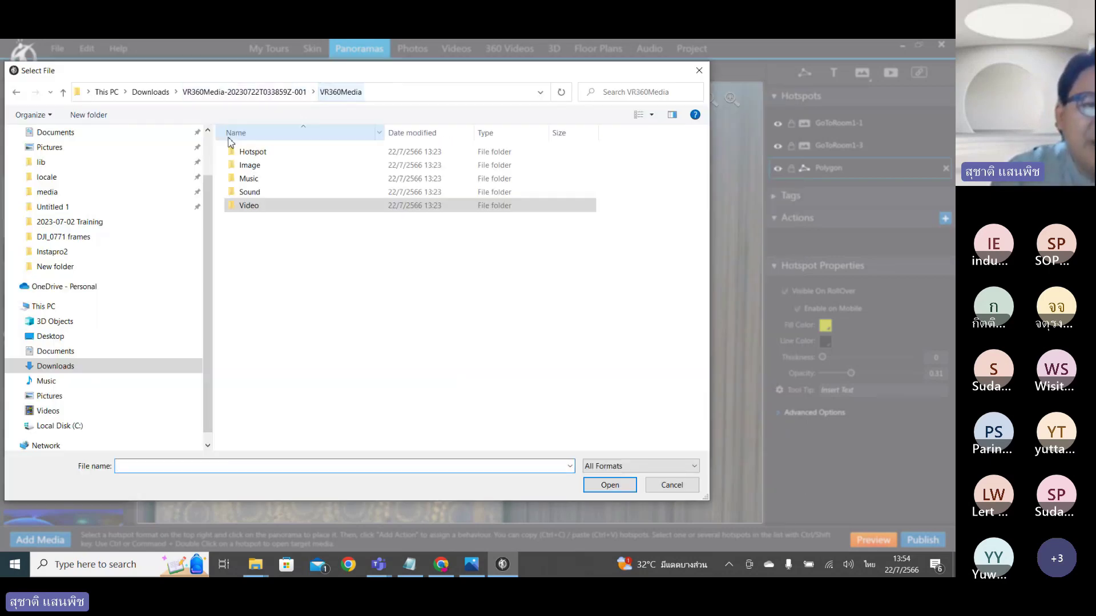
pyautogui.doubleClick(249, 165)
pyautogui.doubleClick(242, 152)
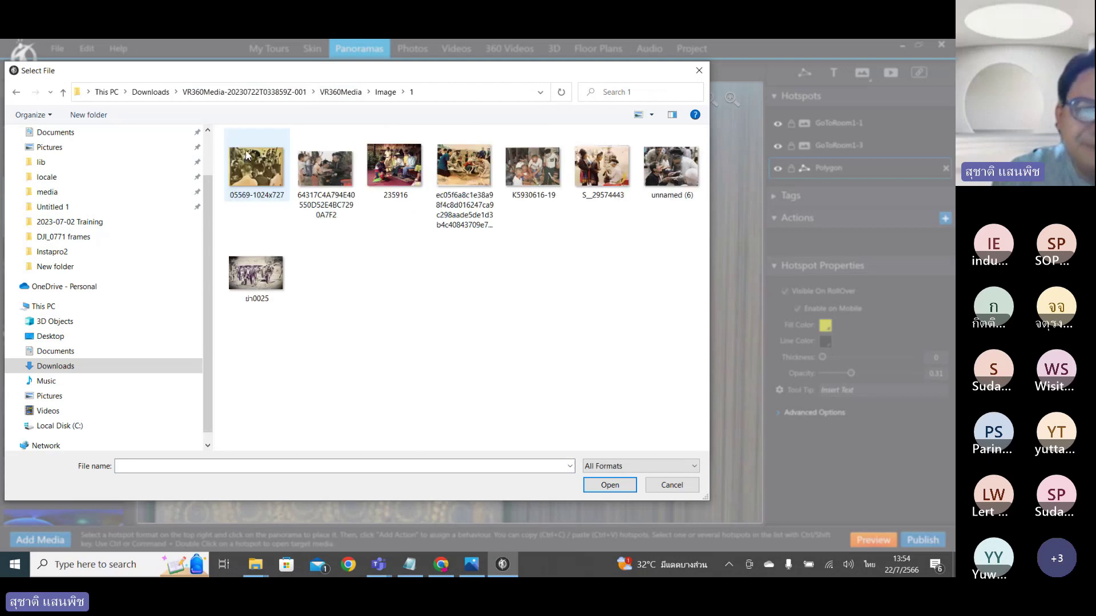
pyautogui.click(383, 93)
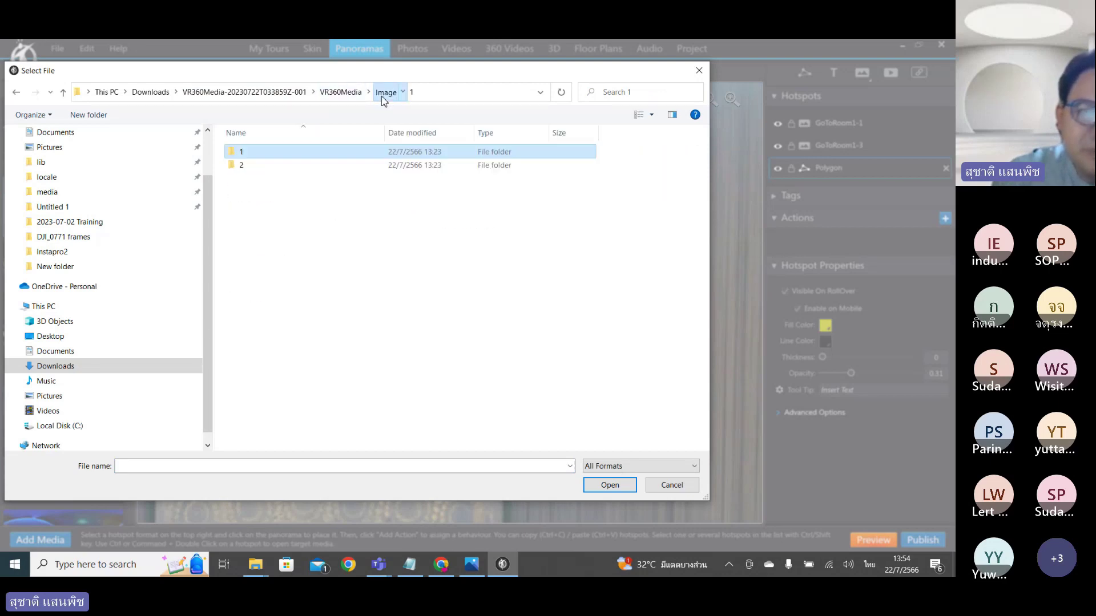
pyautogui.doubleClick(243, 165)
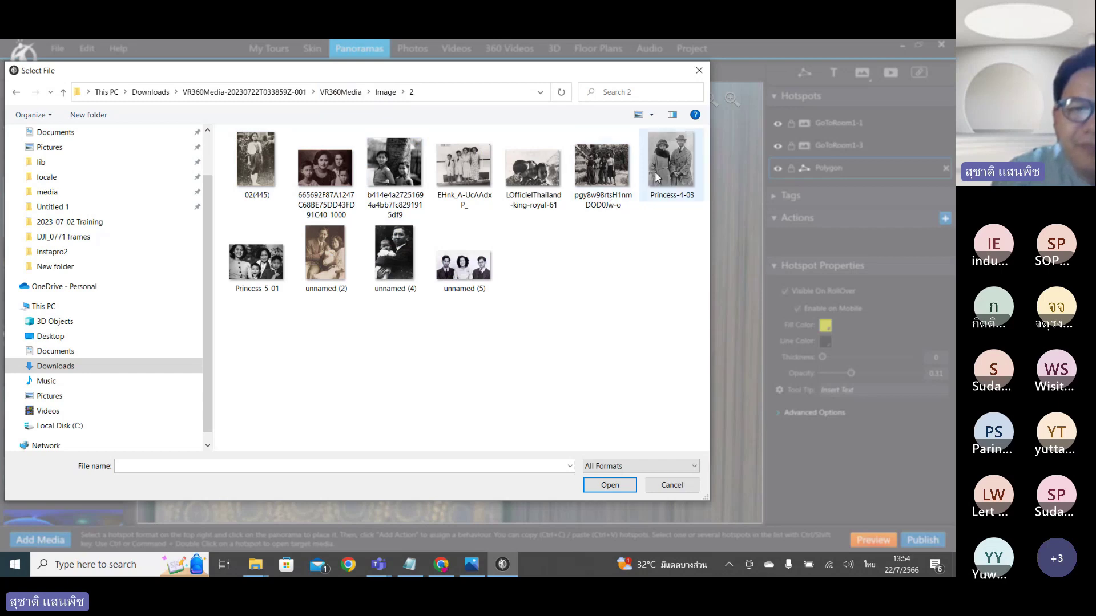
pyautogui.click(278, 170)
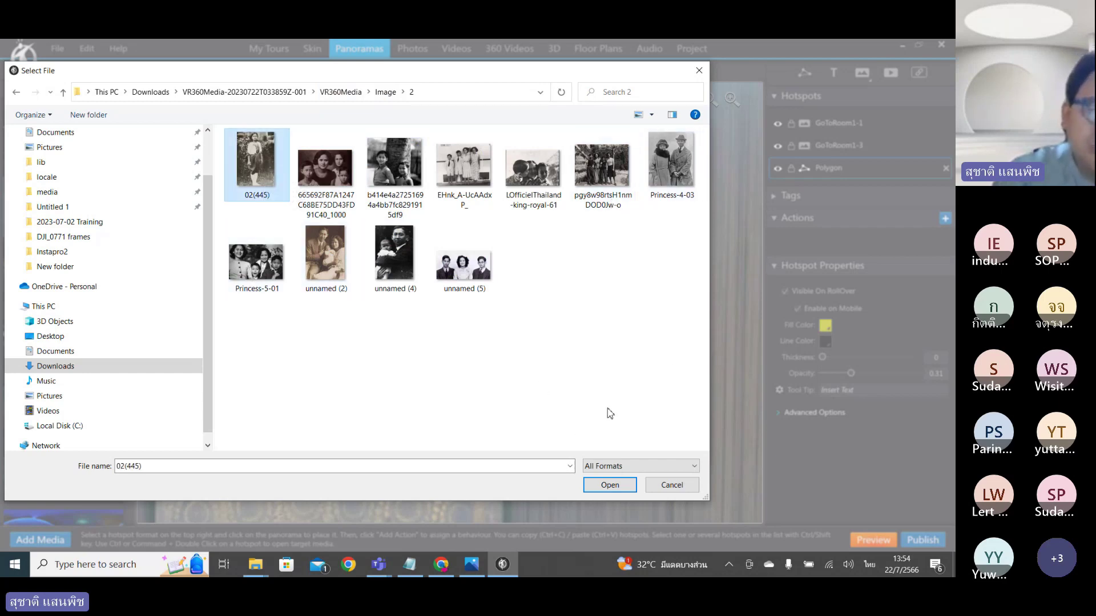
pyautogui.click(610, 485)
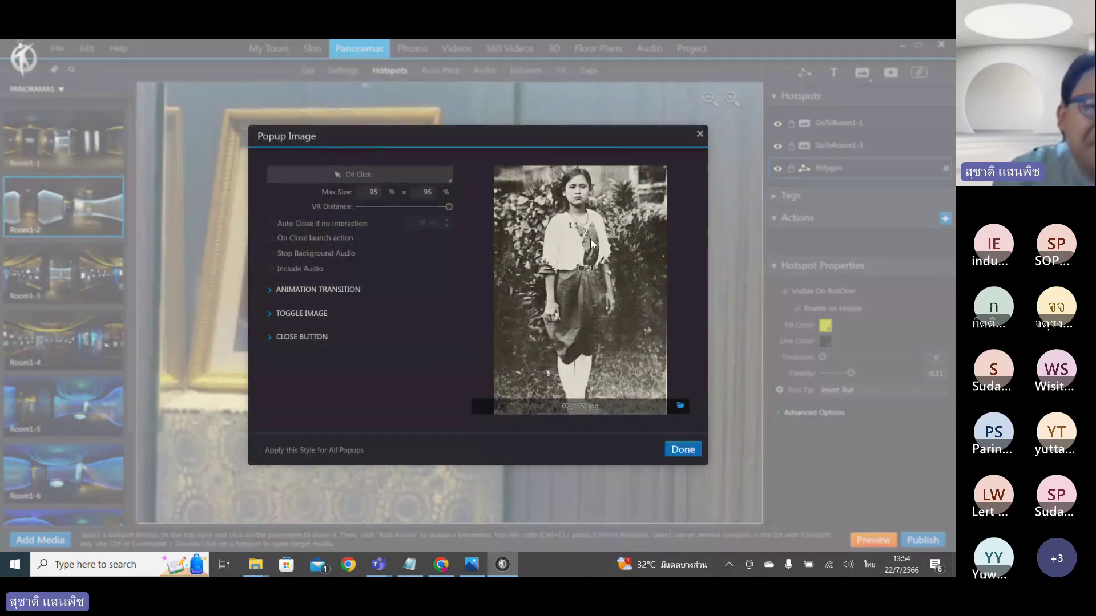
pyautogui.click(685, 451)
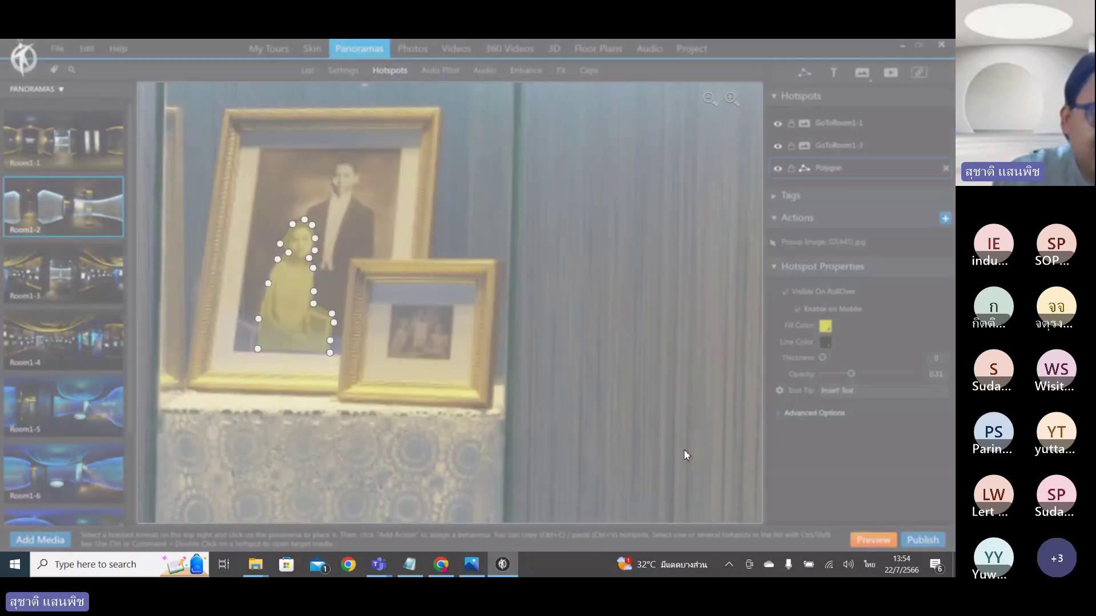
# Preview the tour, go from Room1-1 into Room1-2, and test opening and closing the seated woman's popup image.
pyautogui.click(876, 543)
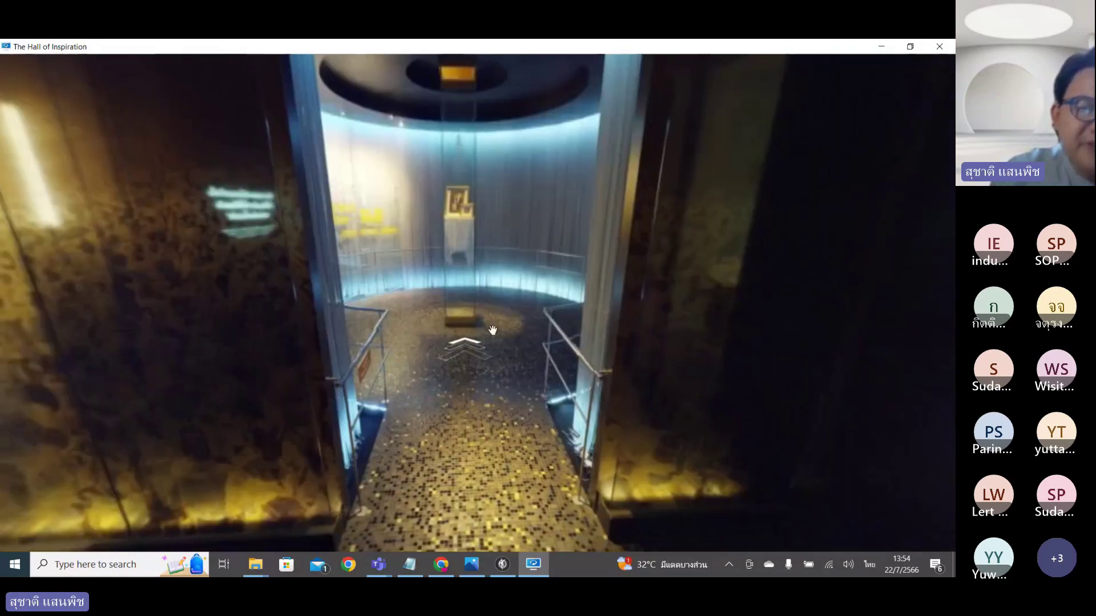
pyautogui.click(474, 340)
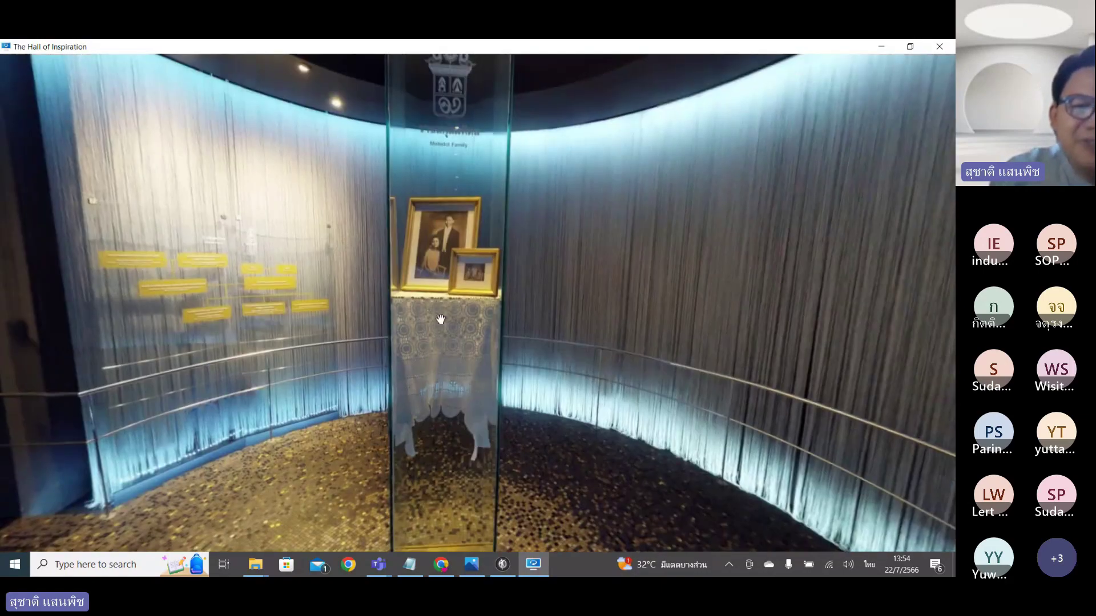
pyautogui.click(429, 268)
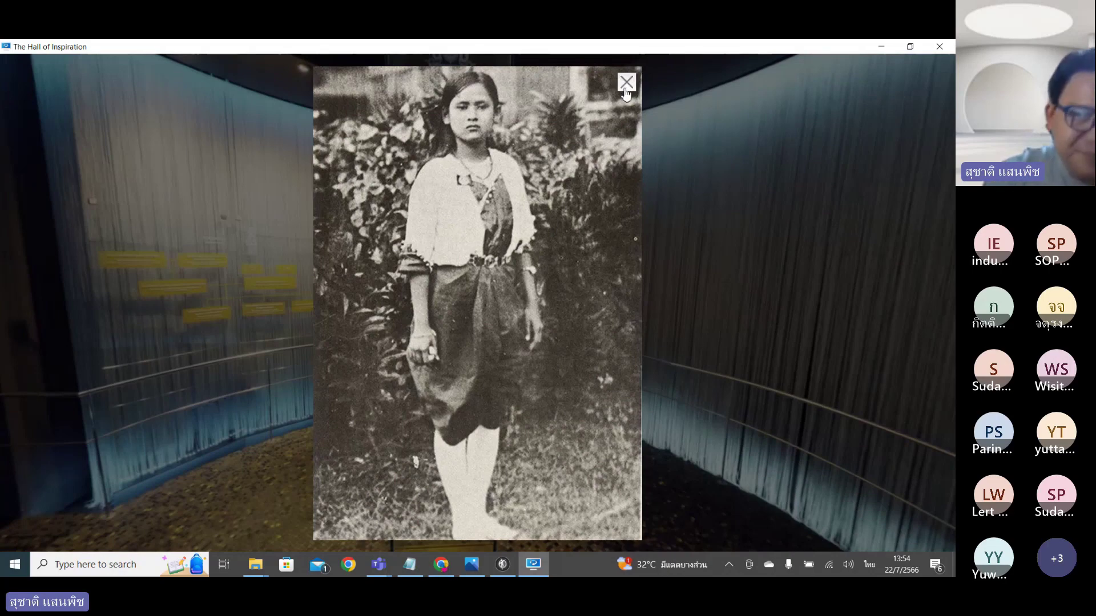
pyautogui.press('super+plus')
pyautogui.press('super+minus')
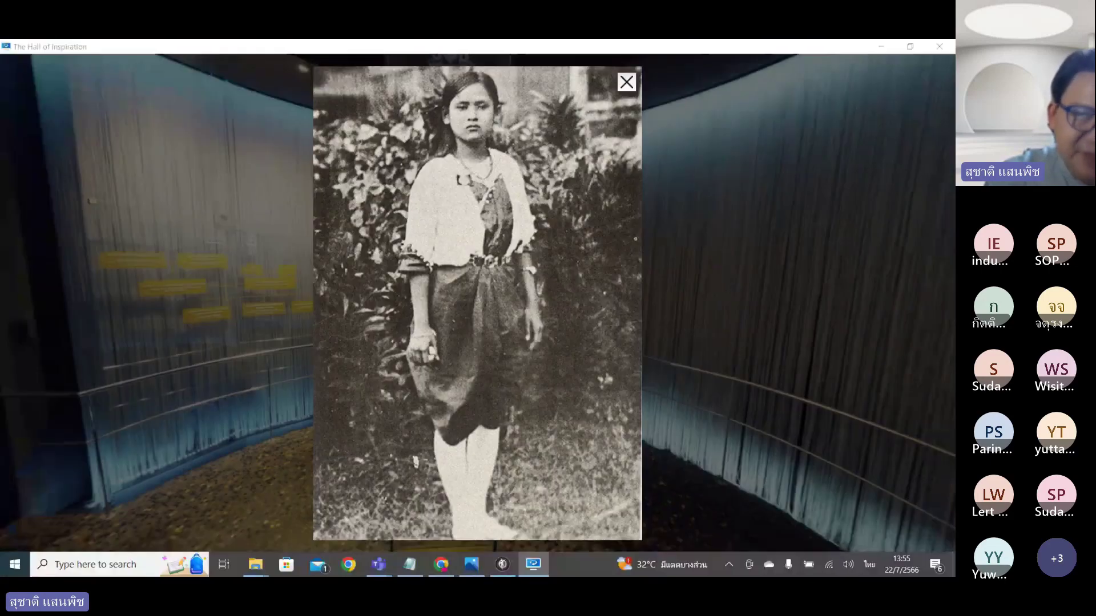
pyautogui.moveTo(607, 106)
pyautogui.mouseDown()
pyautogui.moveTo(588, 142)
pyautogui.moveTo(611, 111)
pyautogui.mouseUp()
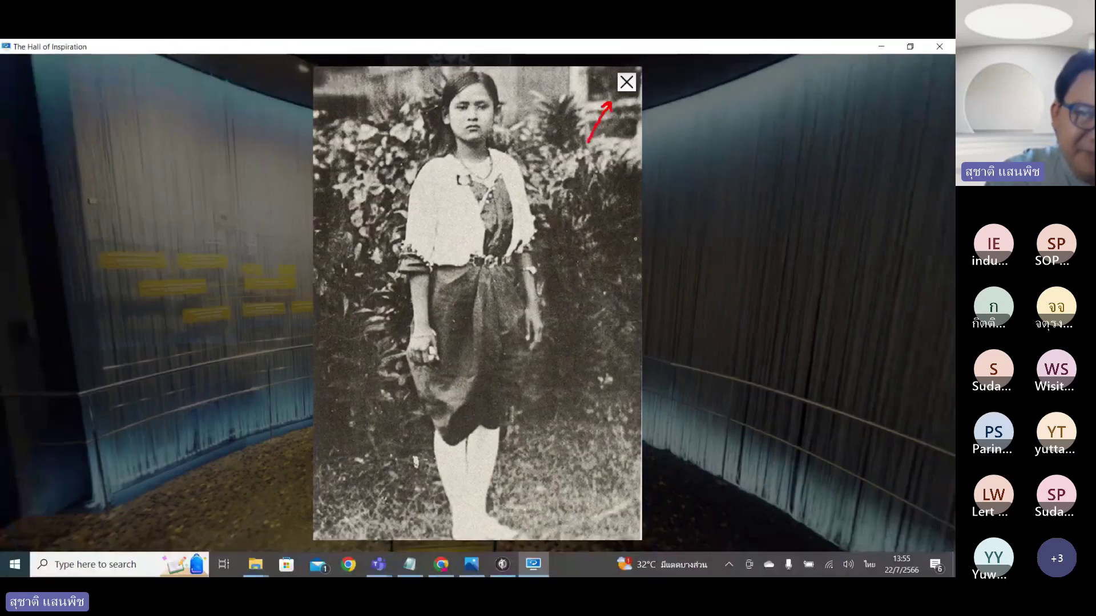
pyautogui.moveTo(621, 62)
pyautogui.mouseDown()
pyautogui.moveTo(643, 90)
pyautogui.moveTo(614, 100)
pyautogui.mouseUp()
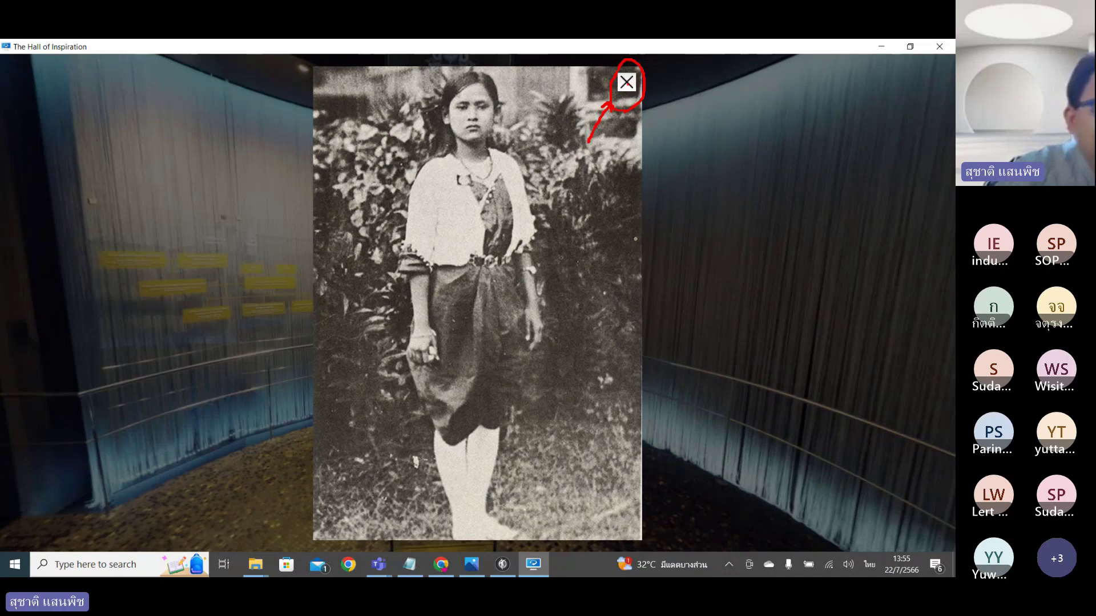
pyautogui.click(626, 82)
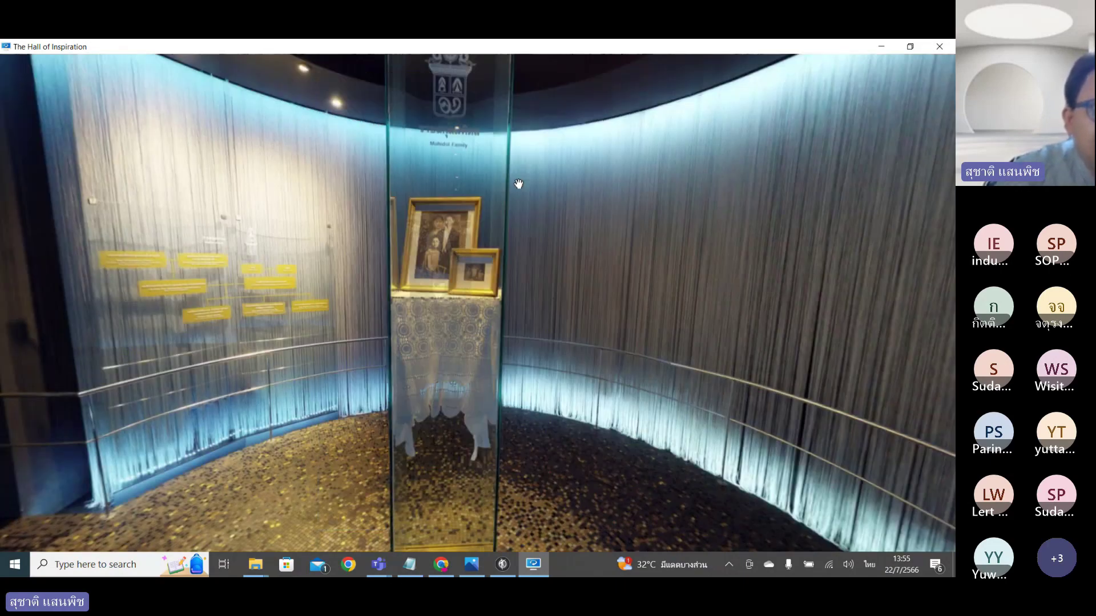
pyautogui.click(518, 184)
pyautogui.click(628, 84)
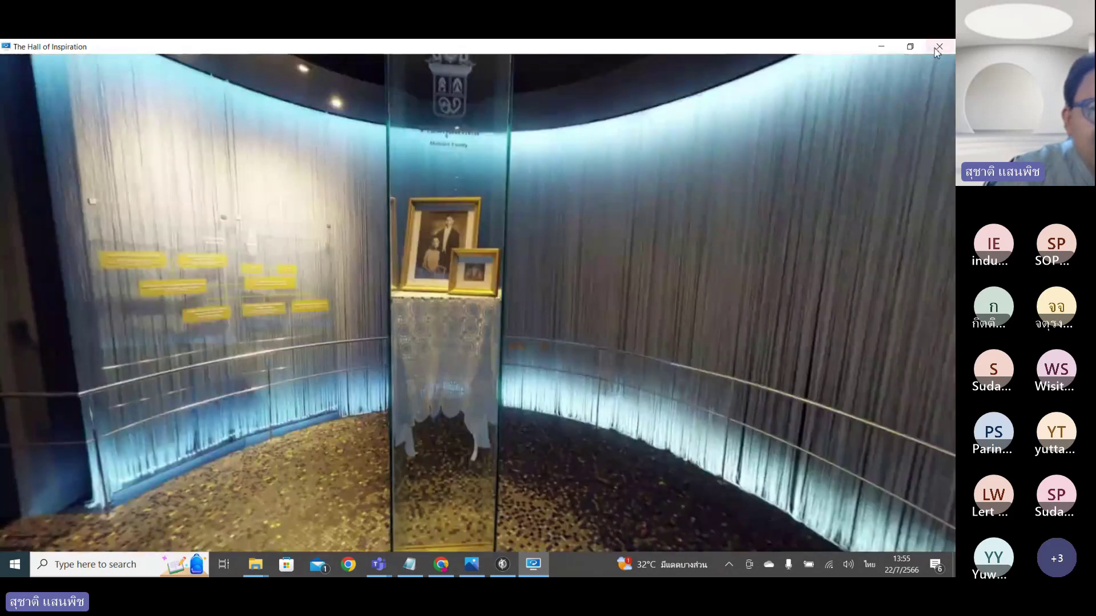
pyautogui.click(938, 48)
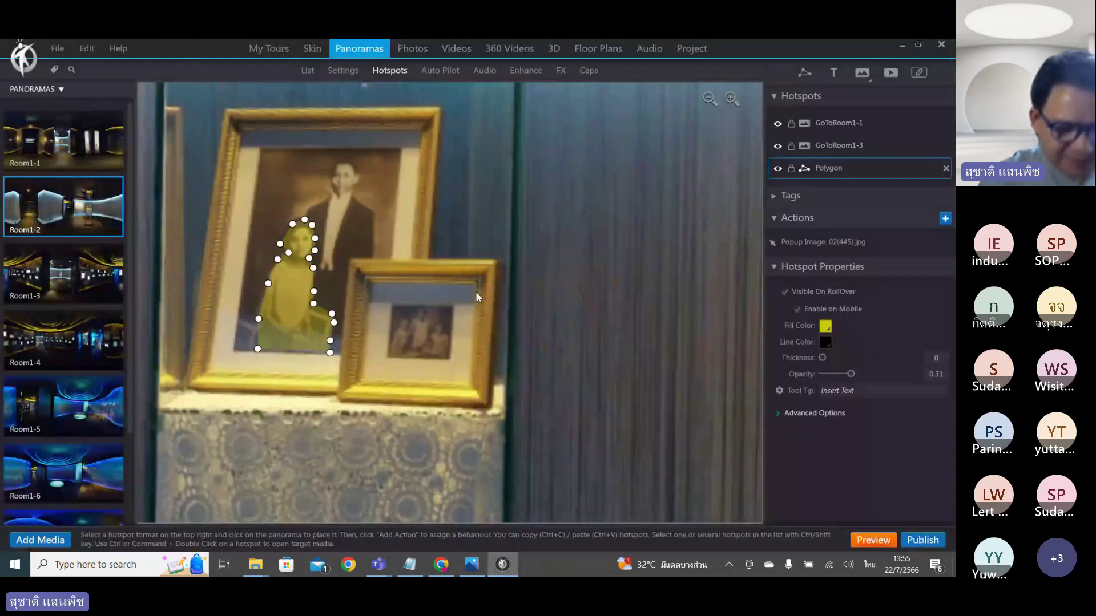
# Switch to the Room1-1 panorama and open its Auto Pilot path editor.
pyautogui.scroll(-5, 491, 310)
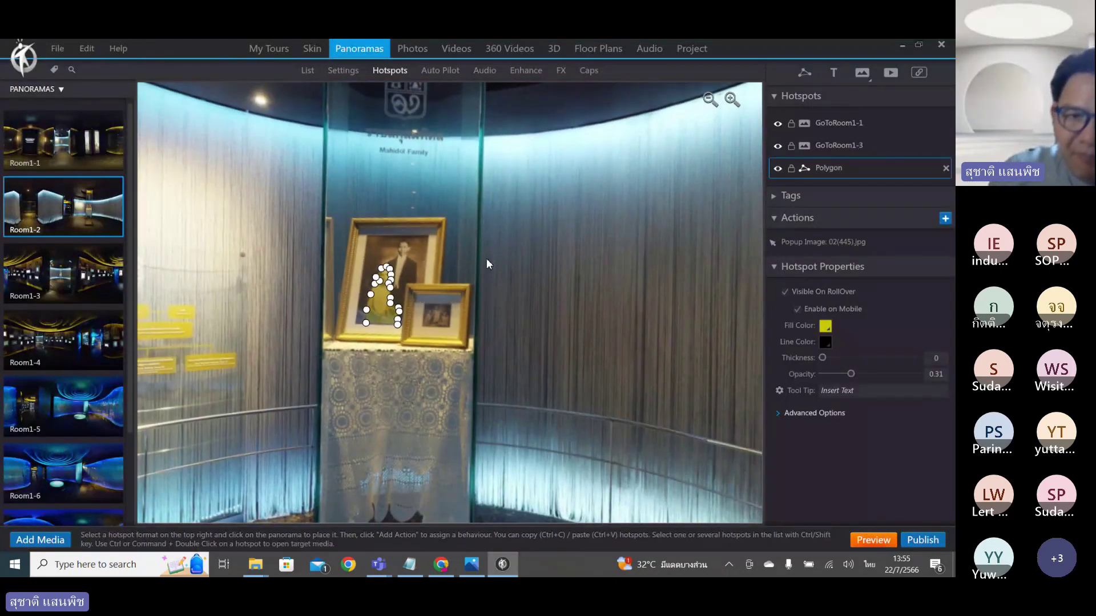
pyautogui.moveTo(486, 264); pyautogui.dragTo(467, 308)
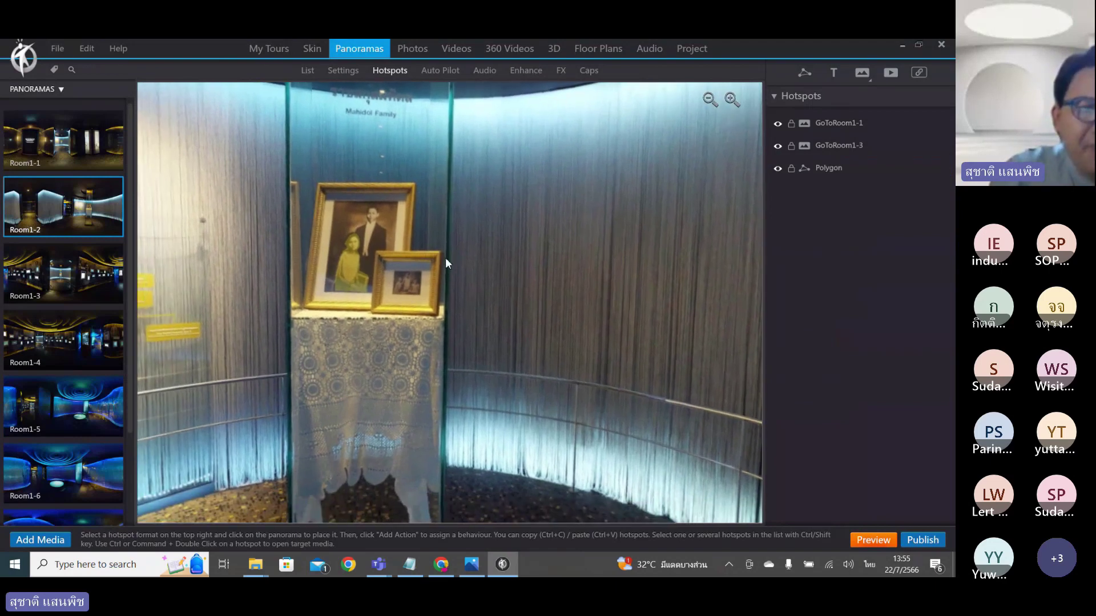
pyautogui.click(85, 165)
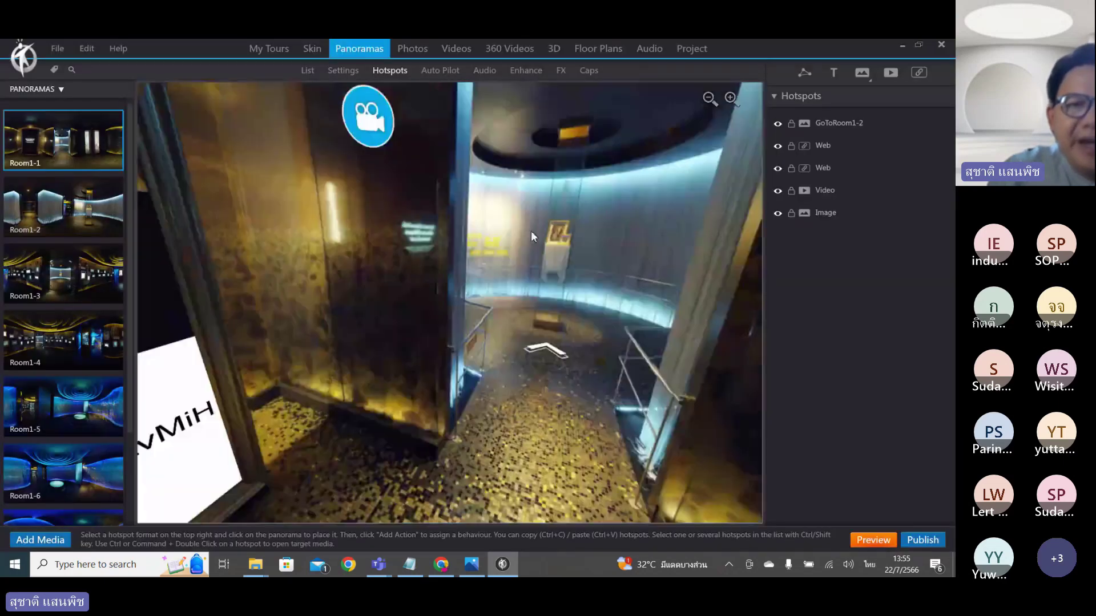
pyautogui.moveTo(531, 230); pyautogui.dragTo(505, 210)
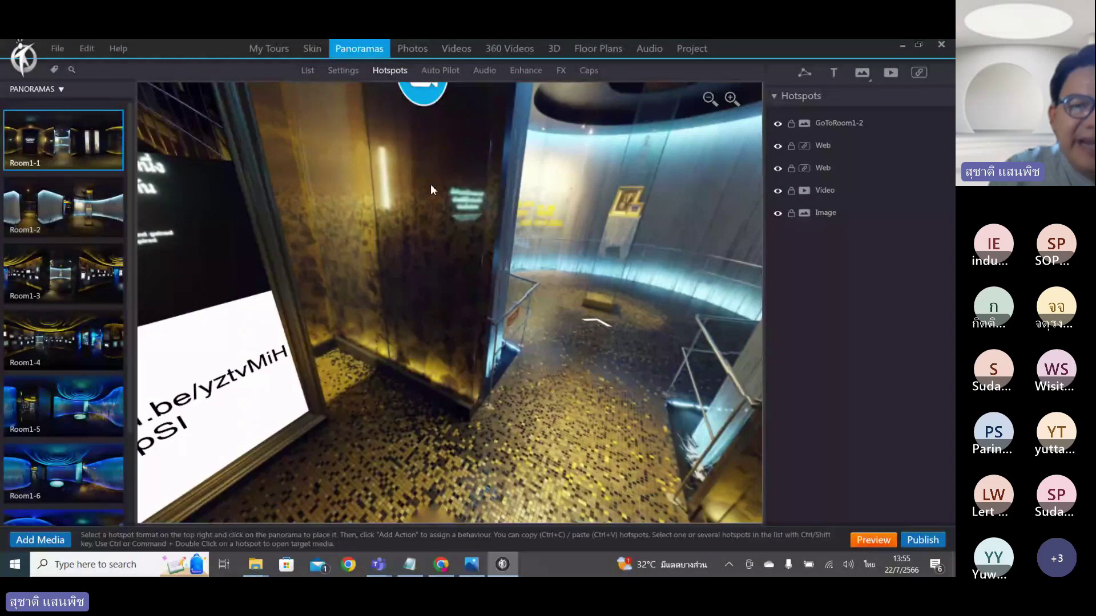
pyautogui.moveTo(449, 244); pyautogui.dragTo(343, 92)
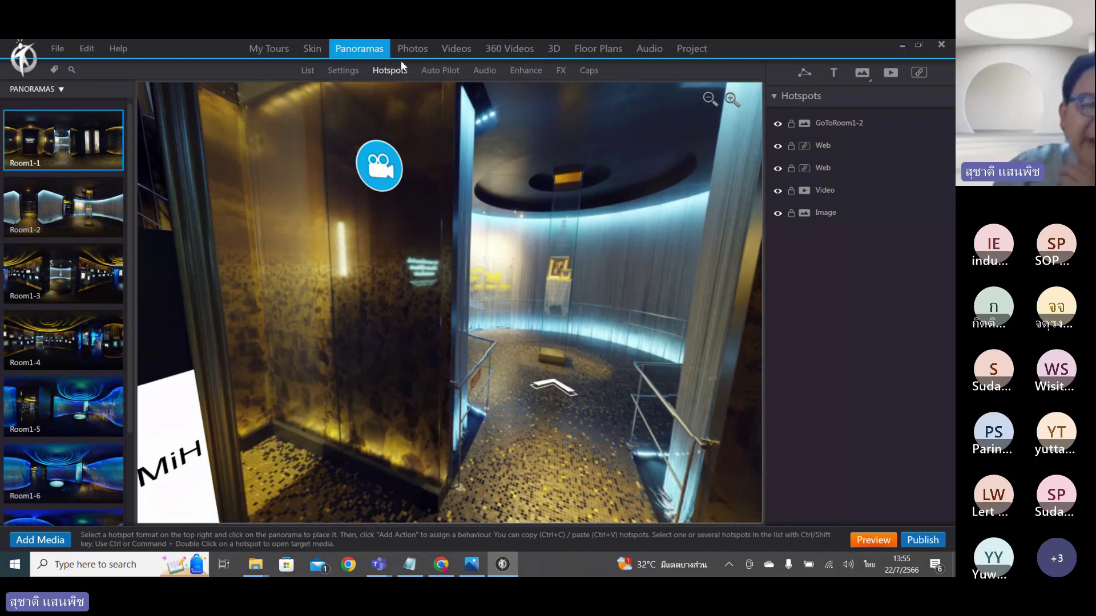
pyautogui.click(430, 72)
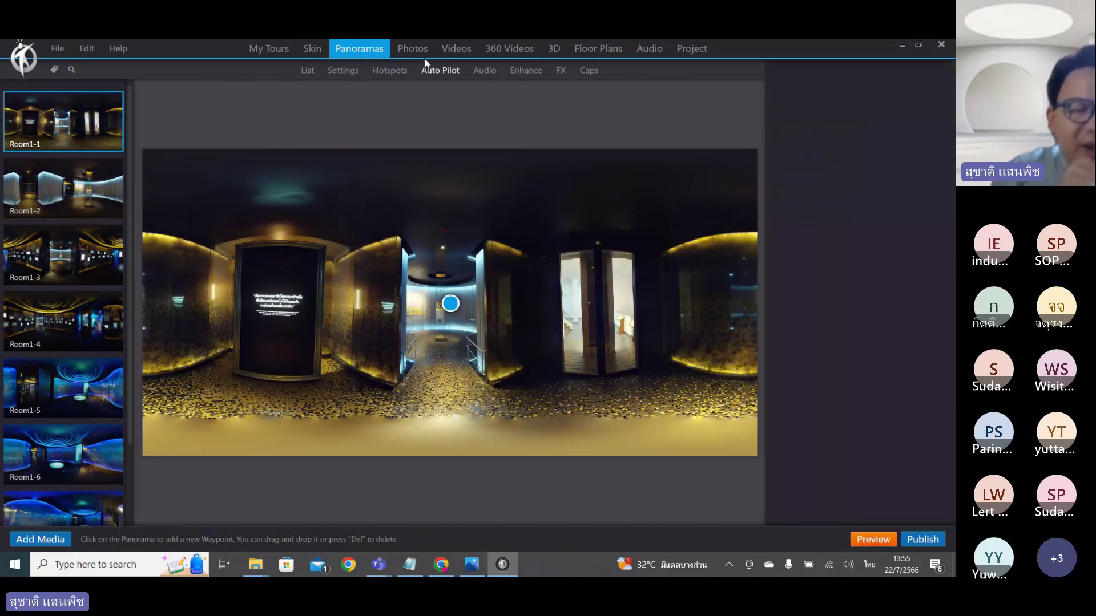
pyautogui.moveTo(441, 572)
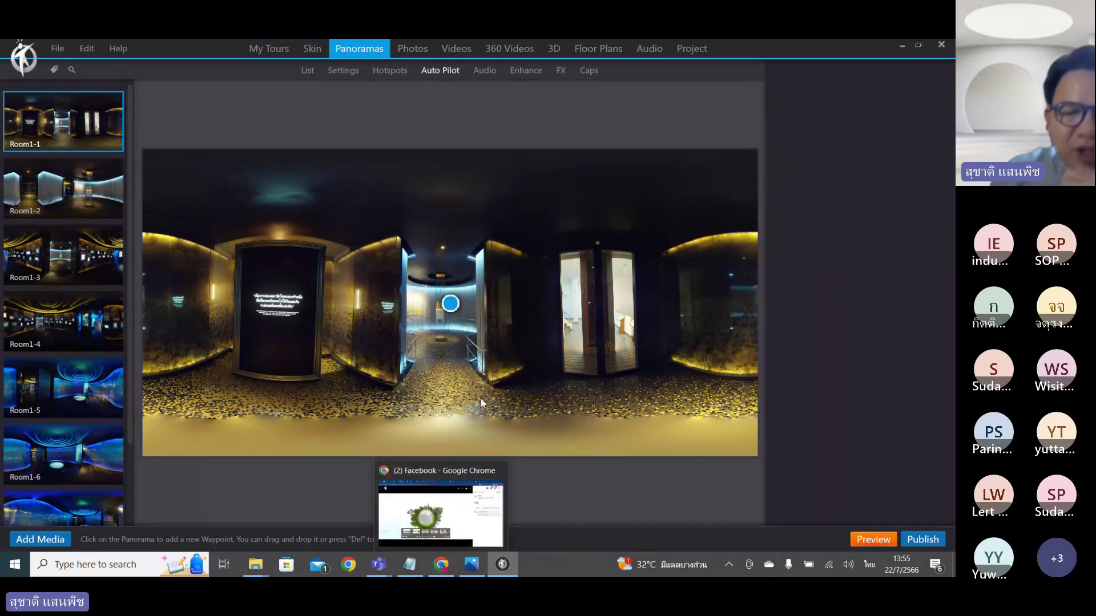
pyautogui.click(449, 380)
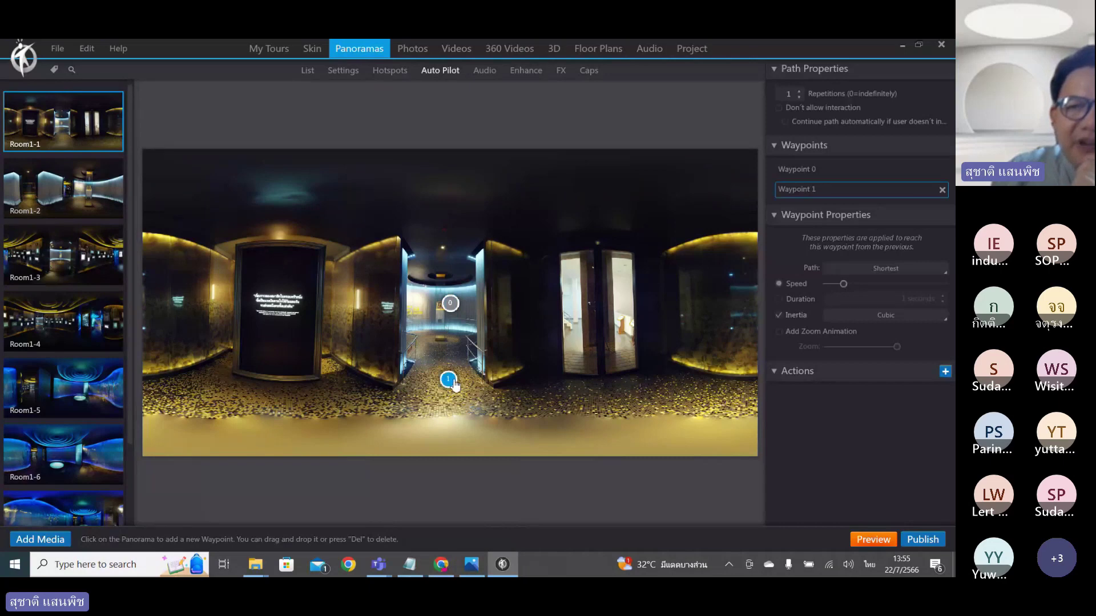
pyautogui.moveTo(449, 382); pyautogui.dragTo(482, 345)
pyautogui.click(940, 189)
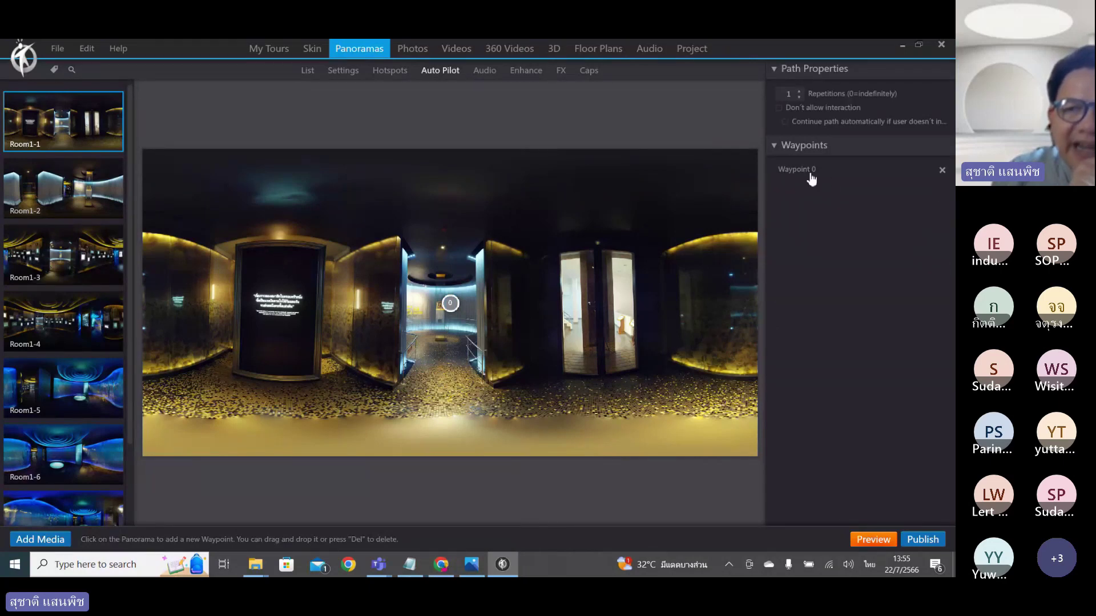
# Move Waypoint 0 of Room1-1's Auto Pilot path from the doorway onto the black text panel.
pyautogui.click(450, 307)
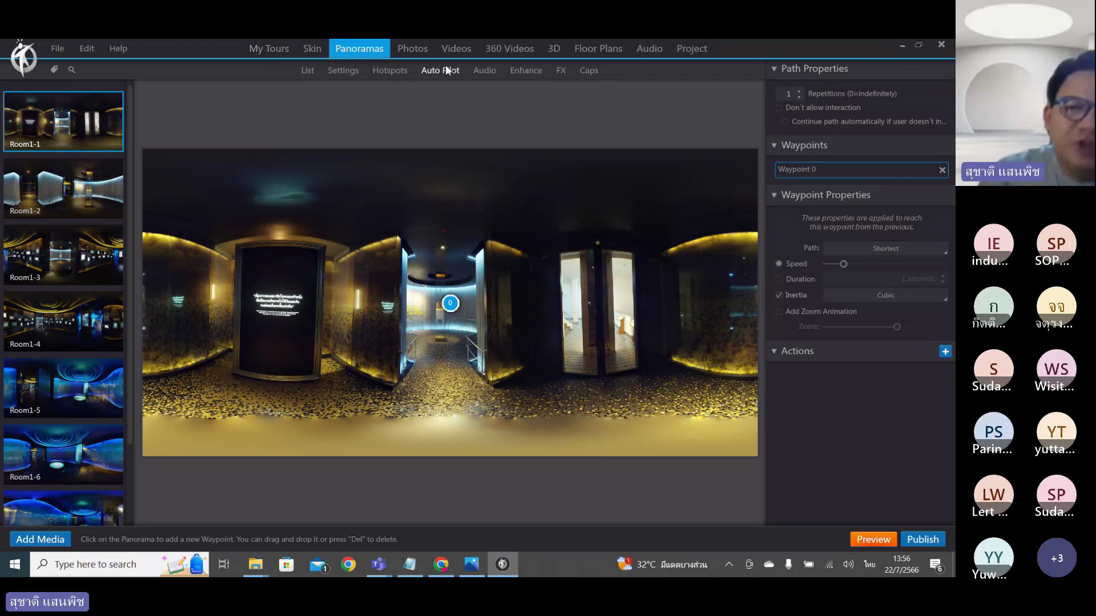
pyautogui.moveTo(451, 307); pyautogui.dragTo(440, 307)
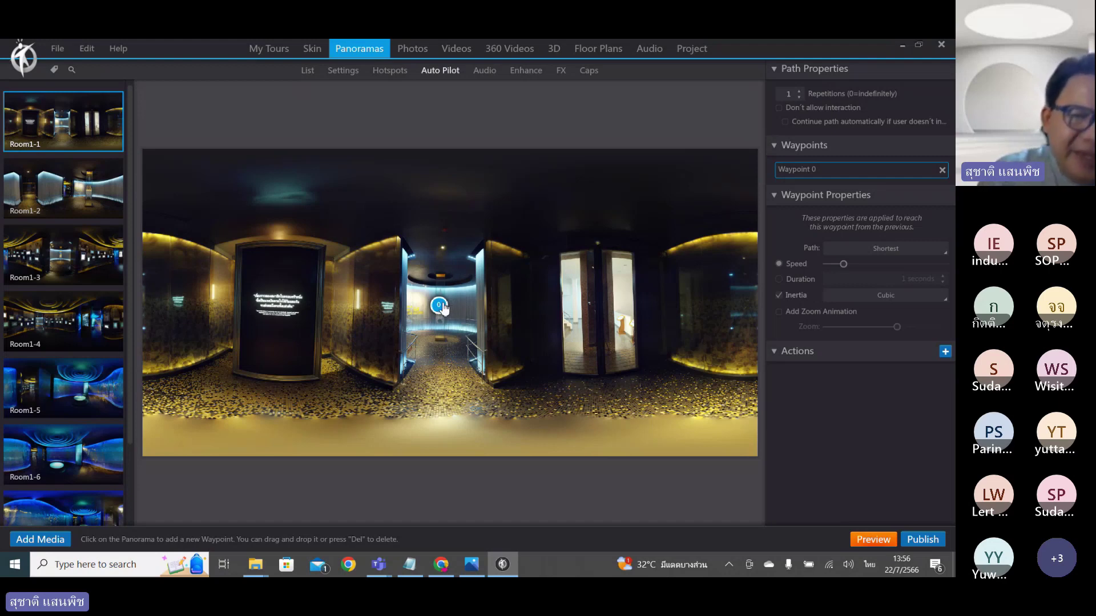
pyautogui.moveTo(443, 308)
pyautogui.mouseDown()
pyautogui.moveTo(311, 323)
pyautogui.moveTo(280, 290)
pyautogui.moveTo(433, 313)
pyautogui.moveTo(352, 314)
pyautogui.moveTo(284, 298)
pyautogui.moveTo(277, 309)
pyautogui.mouseUp()
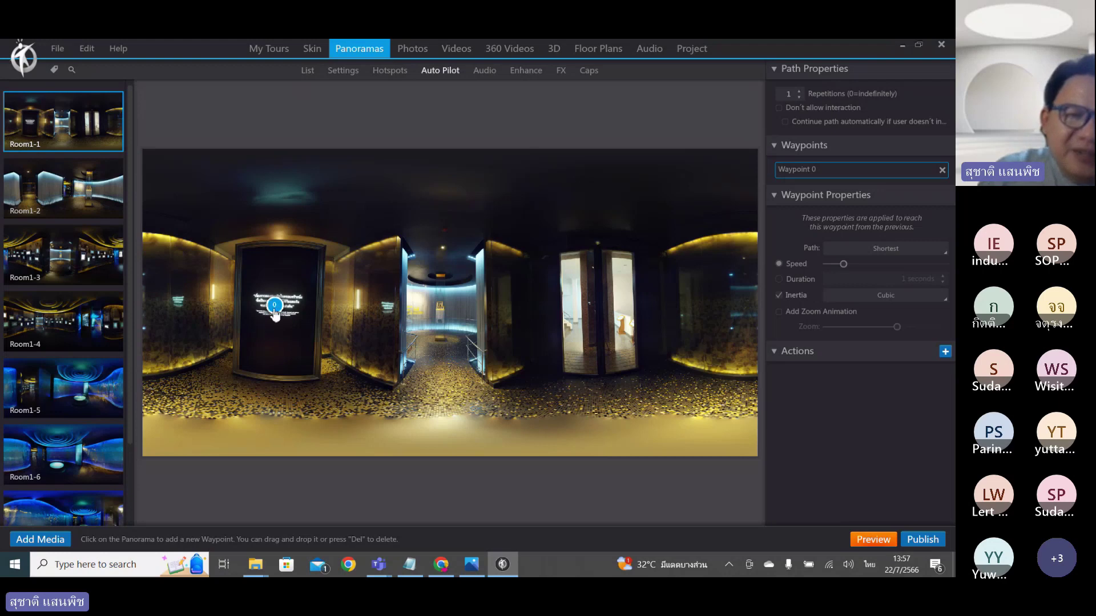
# Fine-tune Waypoint 0 on the black panel's text and add Waypoint 1 on the lit text of the gold wall left of it.
pyautogui.moveTo(275, 307); pyautogui.dragTo(278, 308)
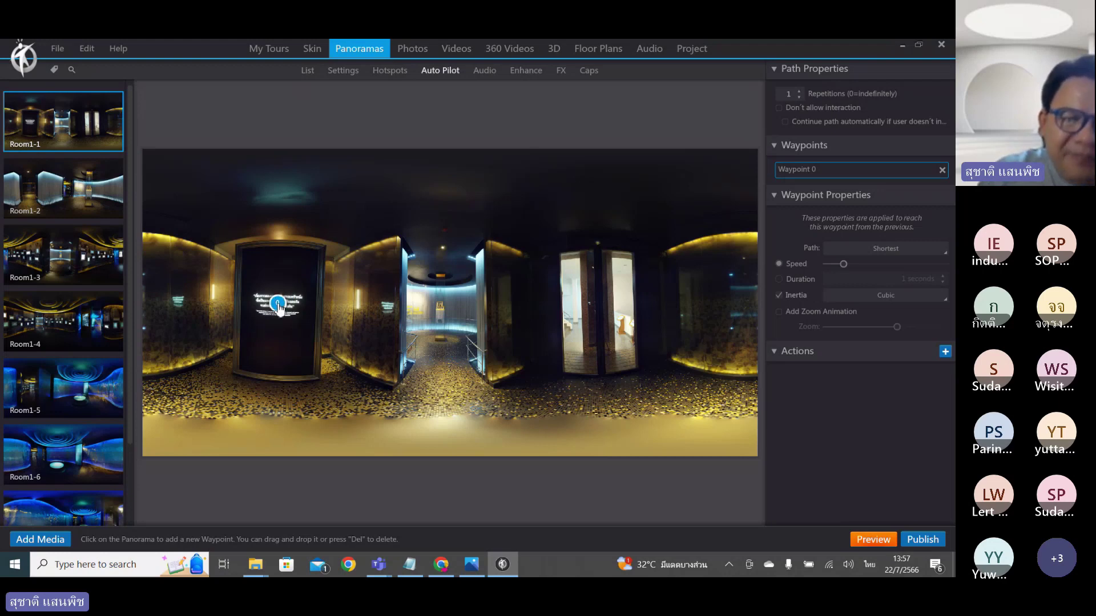
pyautogui.click(181, 298)
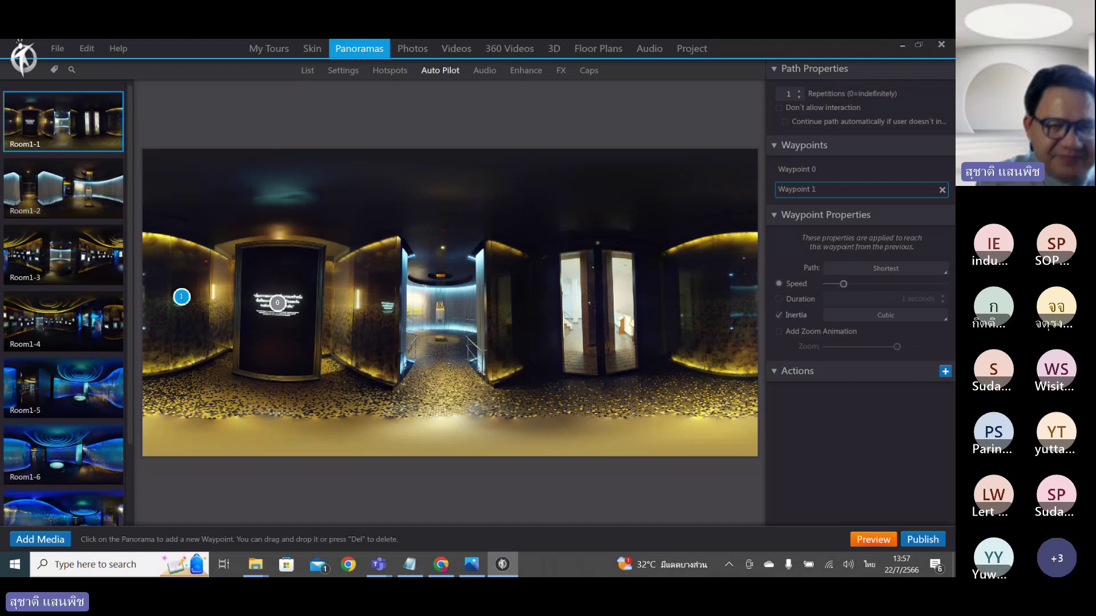
pyautogui.moveTo(190, 246)
pyautogui.mouseDown()
pyautogui.moveTo(179, 277)
pyautogui.moveTo(208, 230)
pyautogui.moveTo(192, 283)
pyautogui.mouseUp()
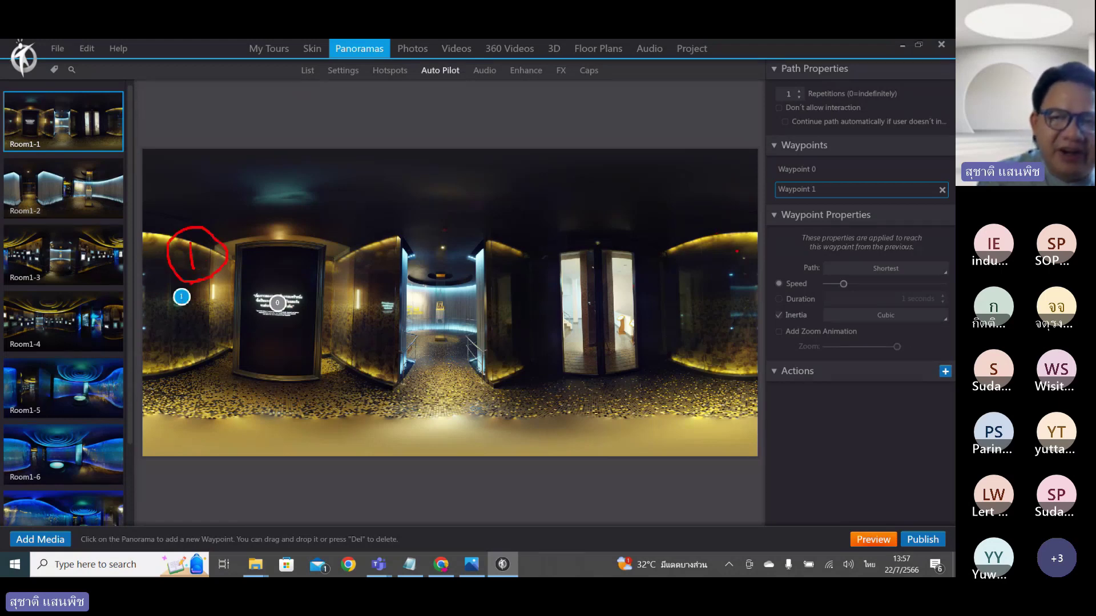
pyautogui.moveTo(757, 247)
pyautogui.mouseDown()
pyautogui.moveTo(780, 243)
pyautogui.moveTo(765, 268)
pyautogui.mouseUp()
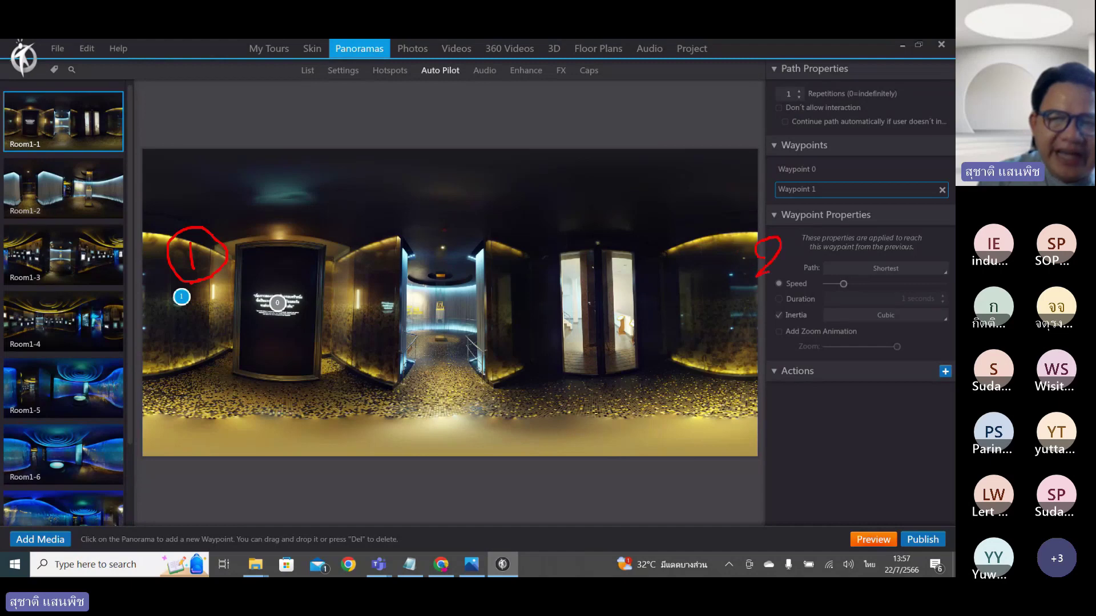
pyautogui.moveTo(768, 228)
pyautogui.mouseDown()
pyautogui.moveTo(786, 263)
pyautogui.moveTo(777, 278)
pyautogui.moveTo(803, 250)
pyautogui.moveTo(839, 261)
pyautogui.mouseUp()
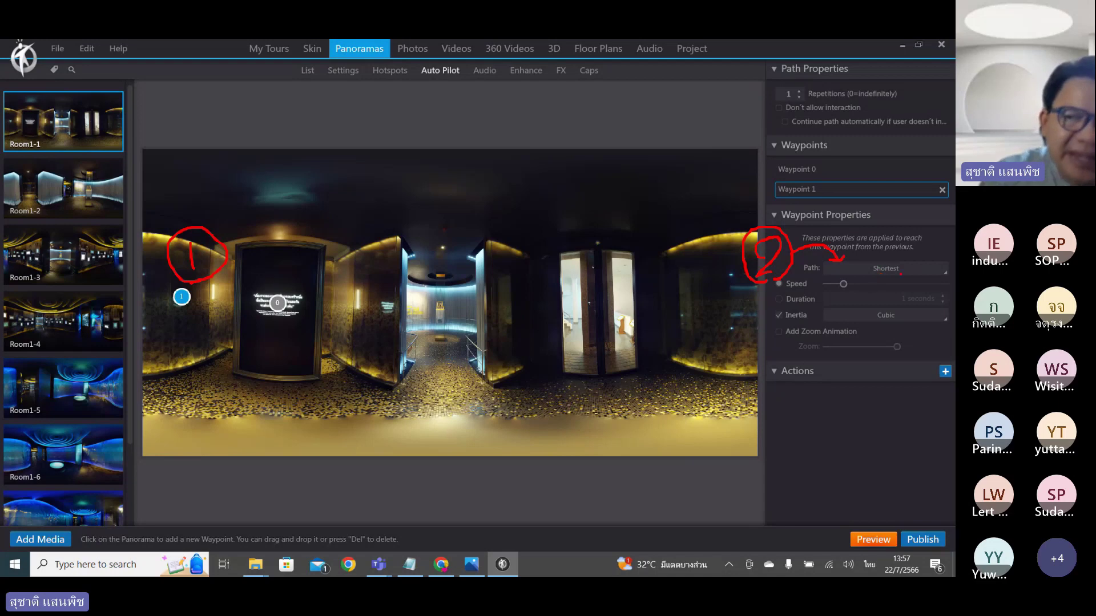
pyautogui.moveTo(874, 274); pyautogui.dragTo(905, 274)
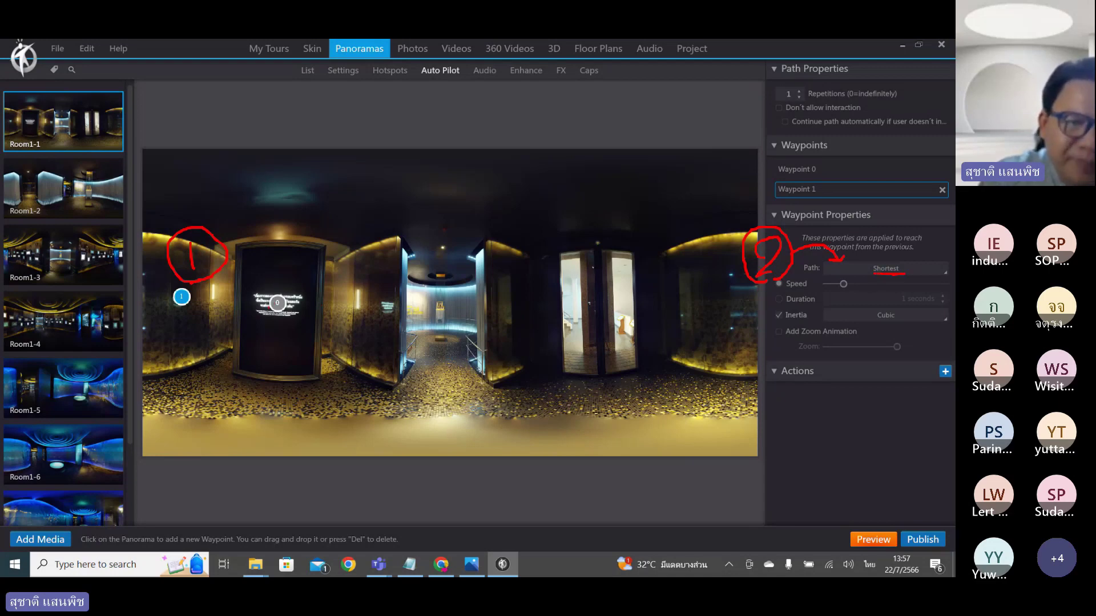
pyautogui.moveTo(268, 307); pyautogui.dragTo(194, 301)
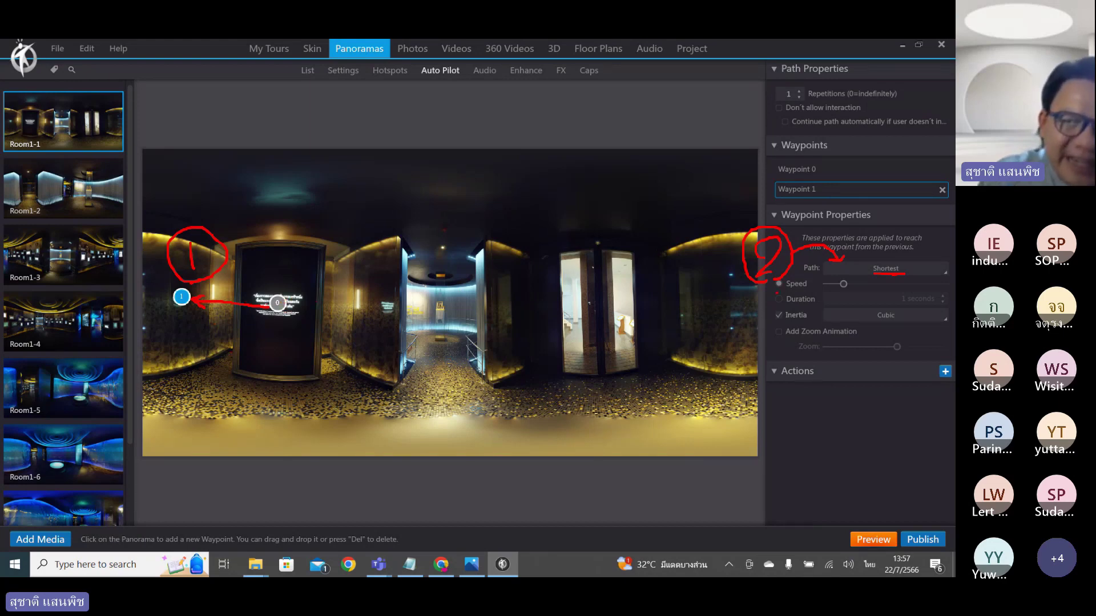
pyautogui.moveTo(287, 301)
pyautogui.mouseDown()
pyautogui.moveTo(357, 295)
pyautogui.moveTo(425, 311)
pyautogui.moveTo(453, 347)
pyautogui.moveTo(386, 391)
pyautogui.moveTo(272, 397)
pyautogui.moveTo(192, 386)
pyautogui.moveTo(178, 317)
pyautogui.mouseUp()
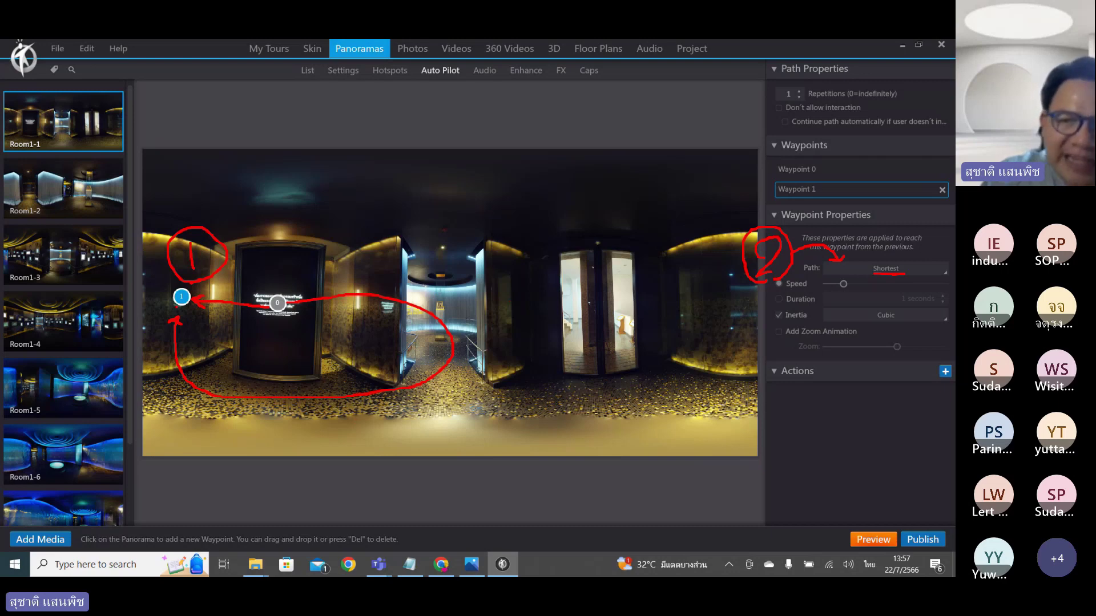
pyautogui.moveTo(323, 265)
pyautogui.mouseDown()
pyautogui.moveTo(358, 266)
pyautogui.moveTo(358, 295)
pyautogui.mouseUp()
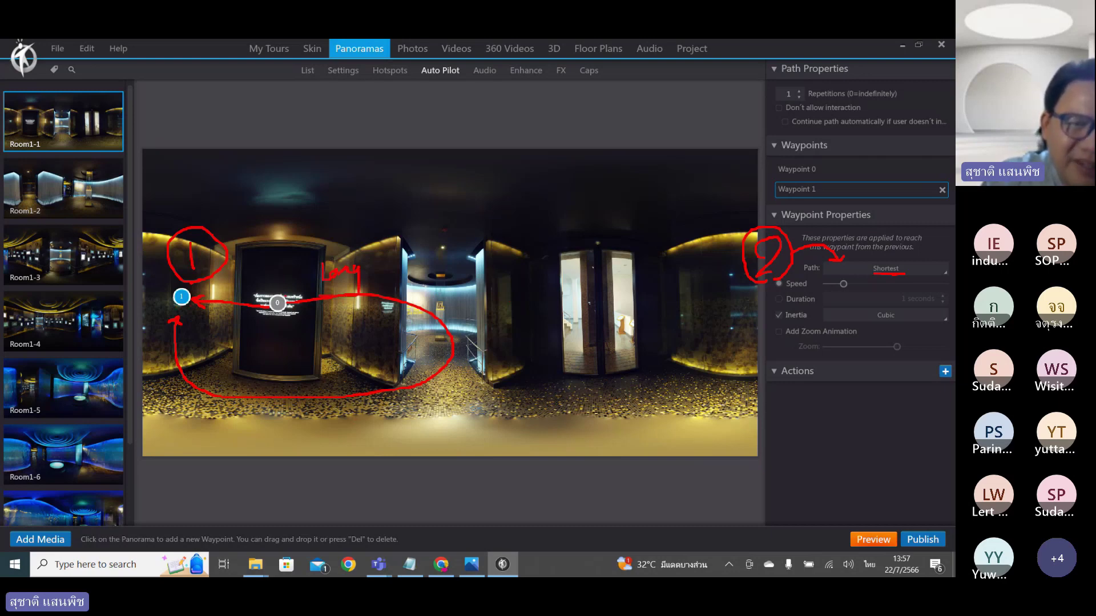
pyautogui.moveTo(230, 278)
pyautogui.mouseDown()
pyautogui.moveTo(249, 299)
pyautogui.moveTo(258, 286)
pyautogui.moveTo(260, 302)
pyautogui.moveTo(268, 269)
pyautogui.mouseUp()
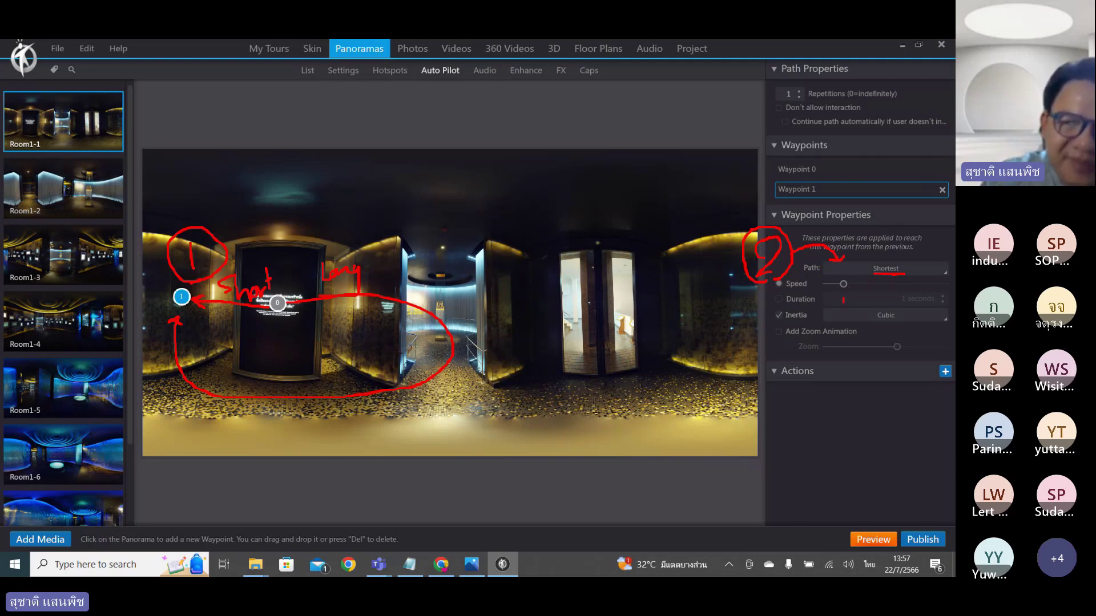
pyautogui.moveTo(843, 299); pyautogui.dragTo(843, 287)
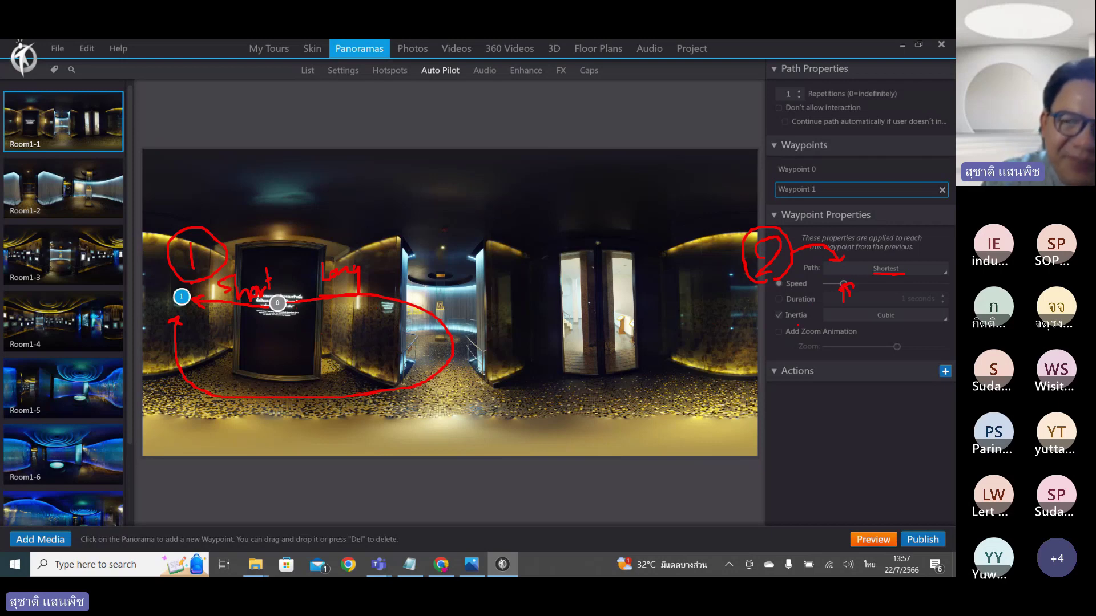
pyautogui.moveTo(888, 302); pyautogui.dragTo(910, 298)
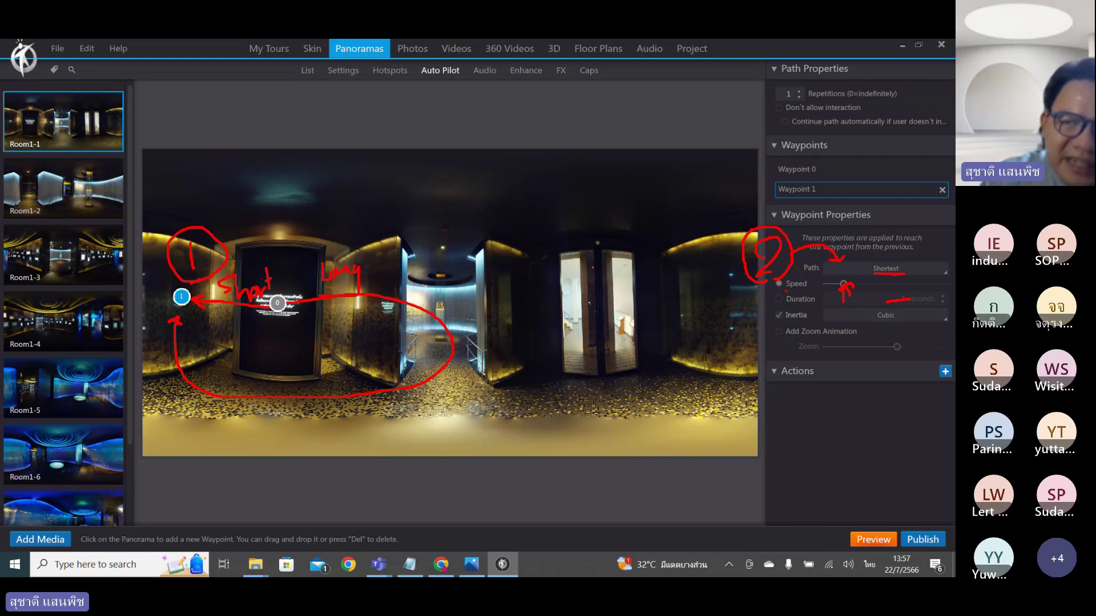
pyautogui.moveTo(785, 292)
pyautogui.mouseDown()
pyautogui.moveTo(811, 290)
pyautogui.moveTo(811, 306)
pyautogui.mouseUp()
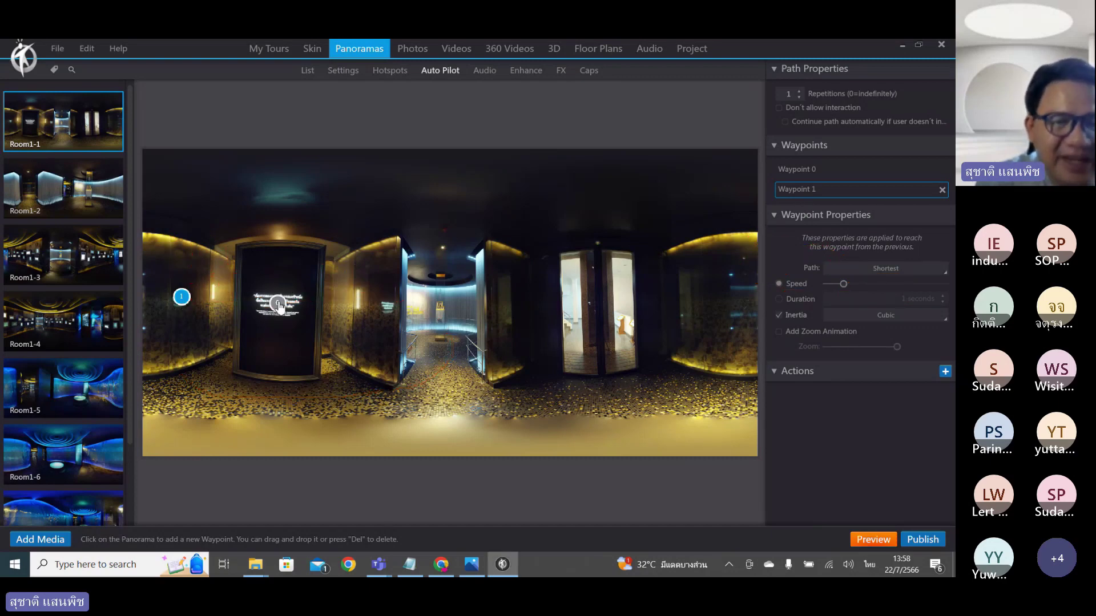
# Add Waypoint 2 on the wall text right of the black panel and Waypoint 3 in the blue-lit doorway, shifting Waypoint 3 slightly down.
pyautogui.click(377, 303)
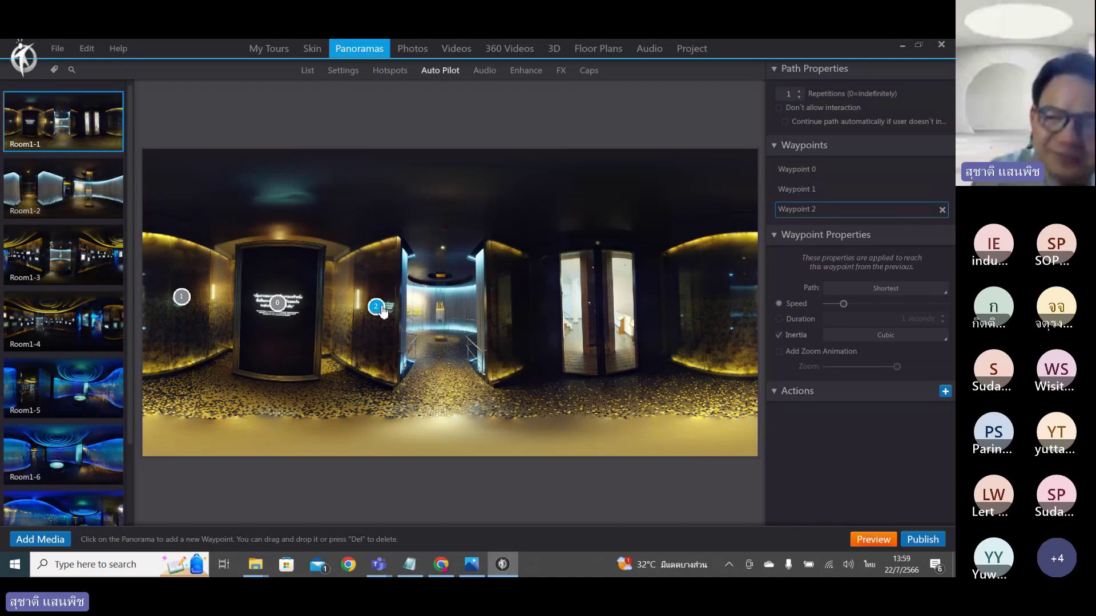
pyautogui.click(440, 311)
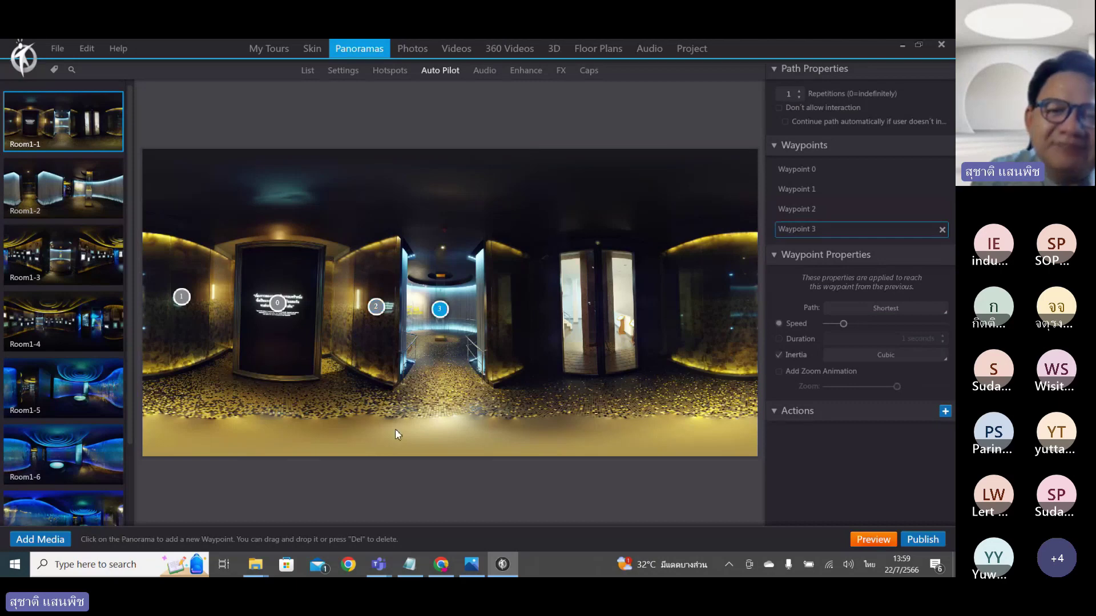
pyautogui.moveTo(443, 316); pyautogui.dragTo(444, 330)
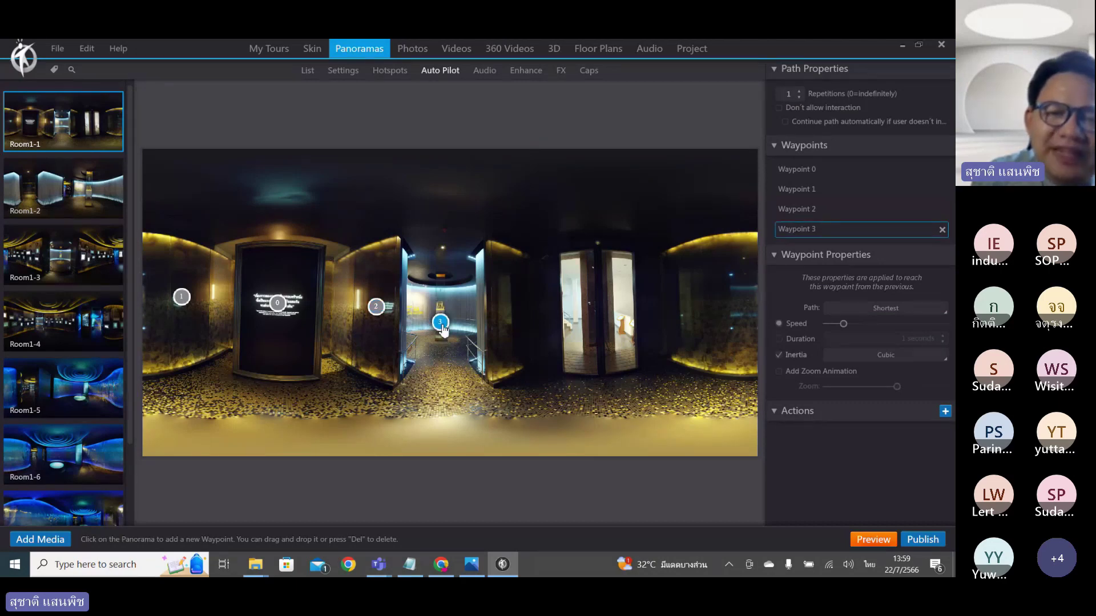
# Preview the tour to watch Room1-1's Auto Pilot path play, and close the preview.
pyautogui.click(868, 541)
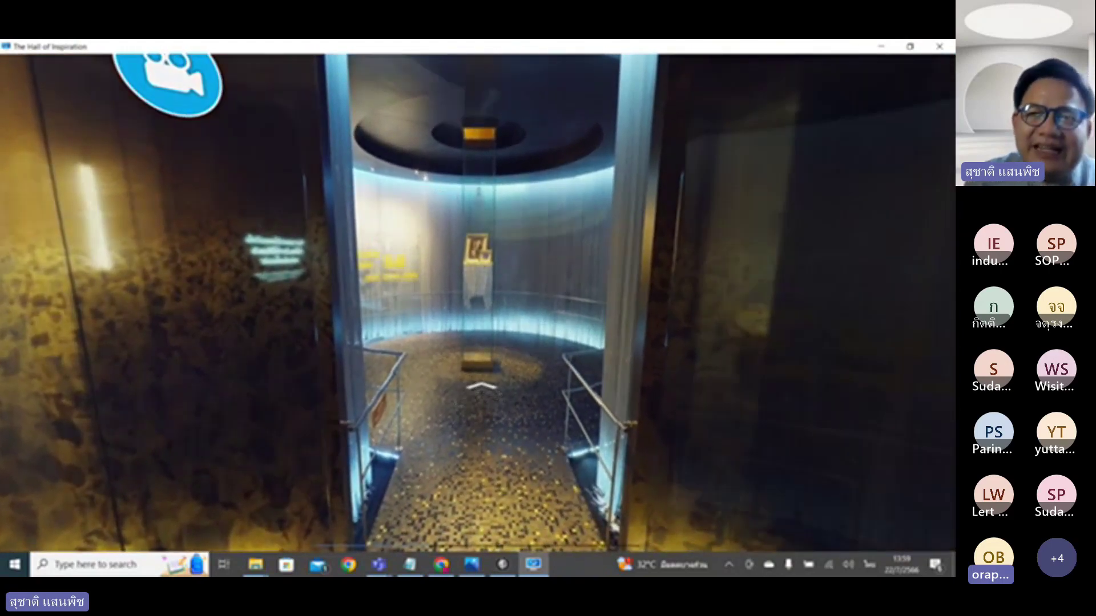
pyautogui.hotkey('alt', 'F4')
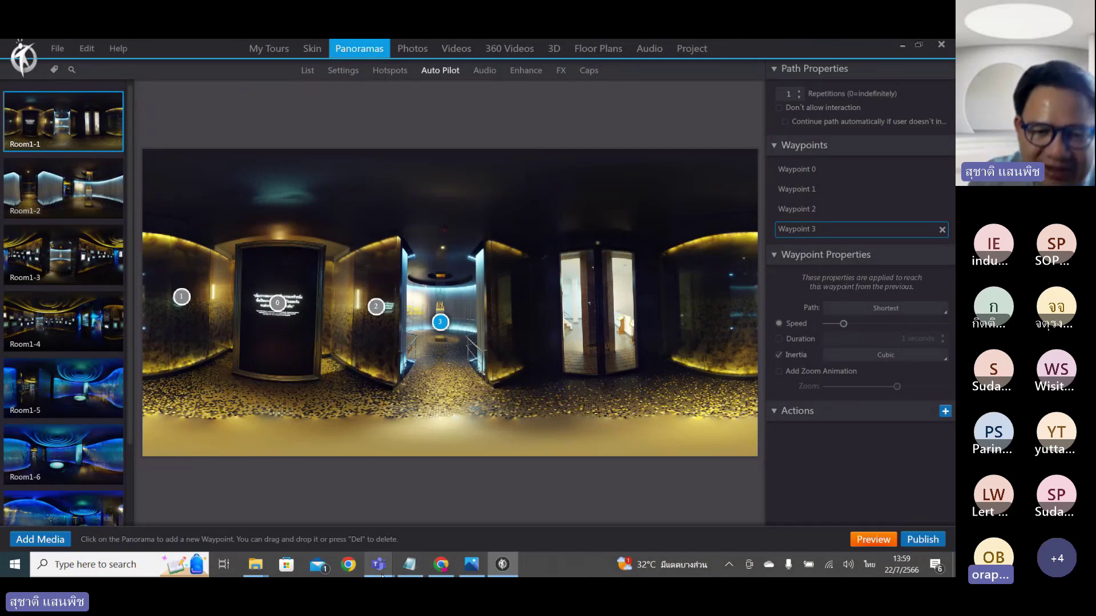
# Switch to the Microsoft Teams meeting window to check the participants and meeting chat.
pyautogui.moveTo(379, 565)
pyautogui.click(383, 502)
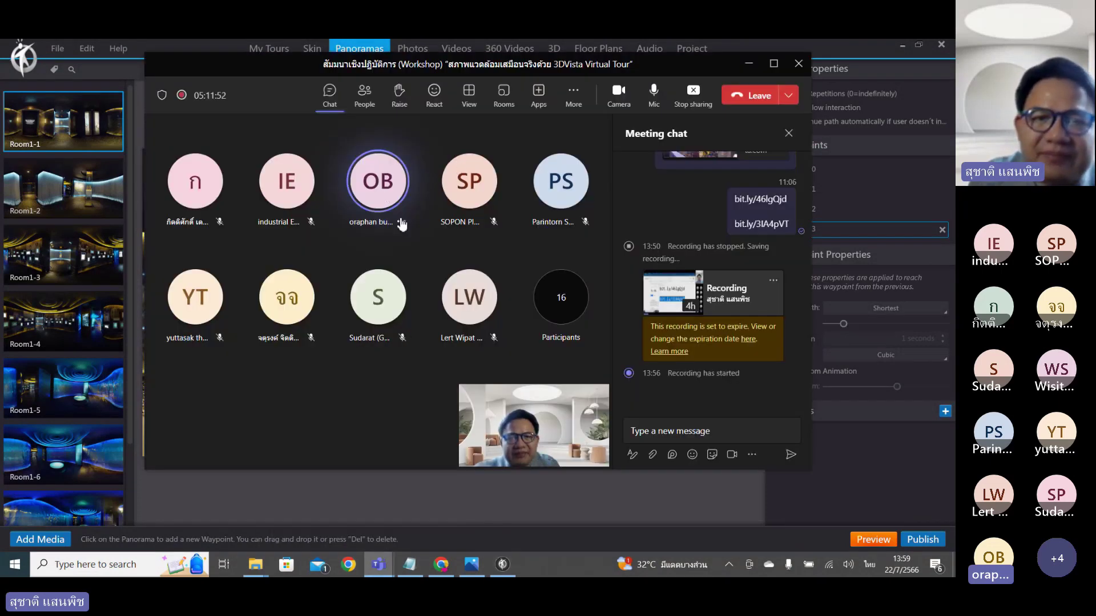
# Switch from the meeting window to 3DVista Virtual Tour and preview the Room1-1 Auto Pilot path.
pyautogui.rightClick(387, 234)
pyautogui.click(443, 178)
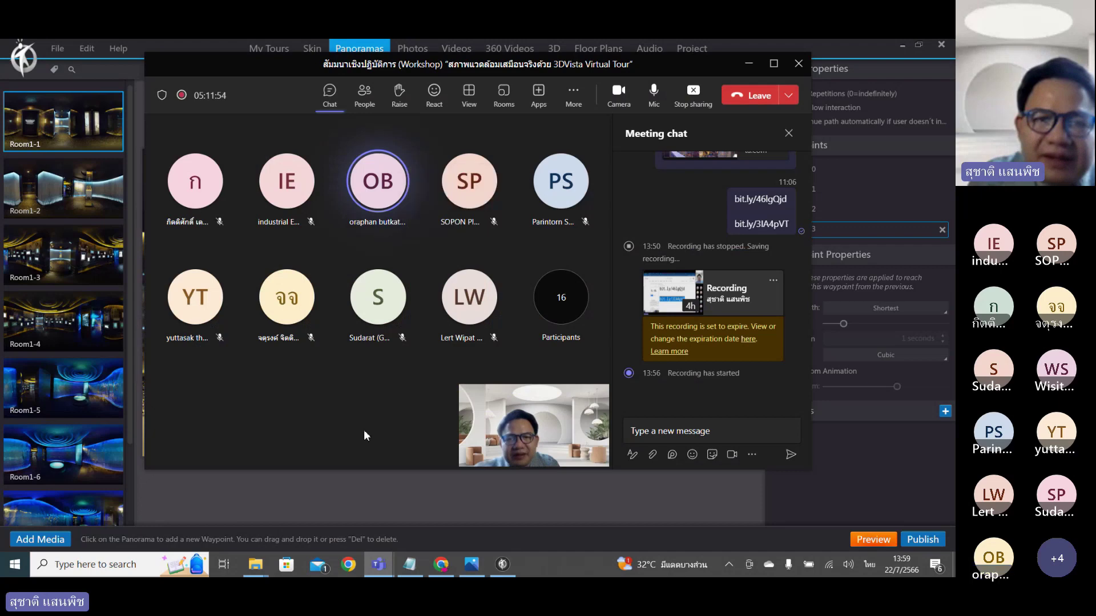
pyautogui.click(747, 66)
pyautogui.click(900, 391)
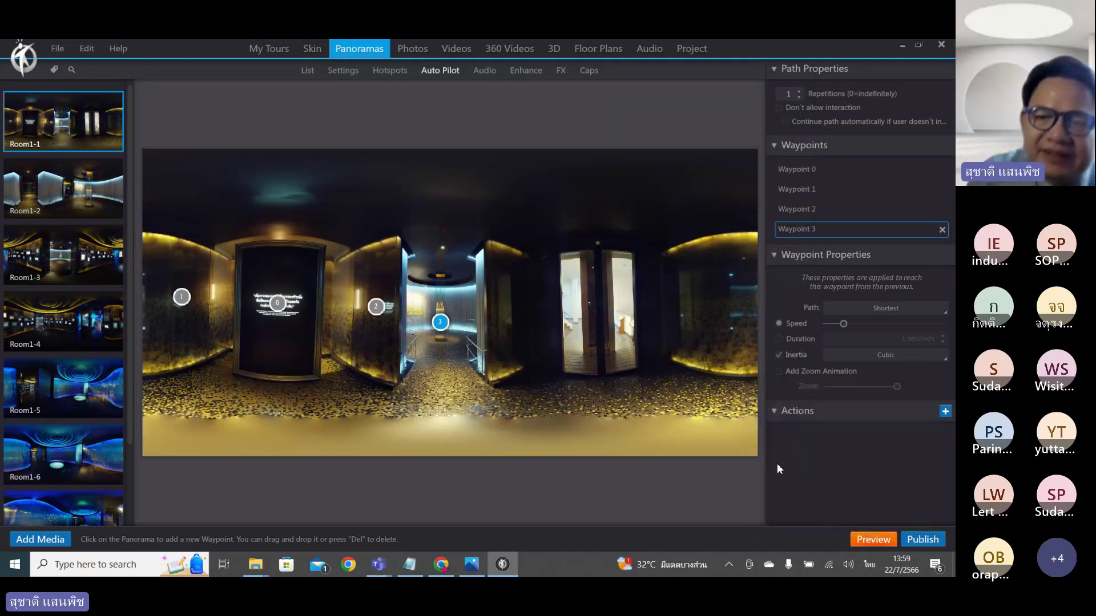
pyautogui.click(882, 541)
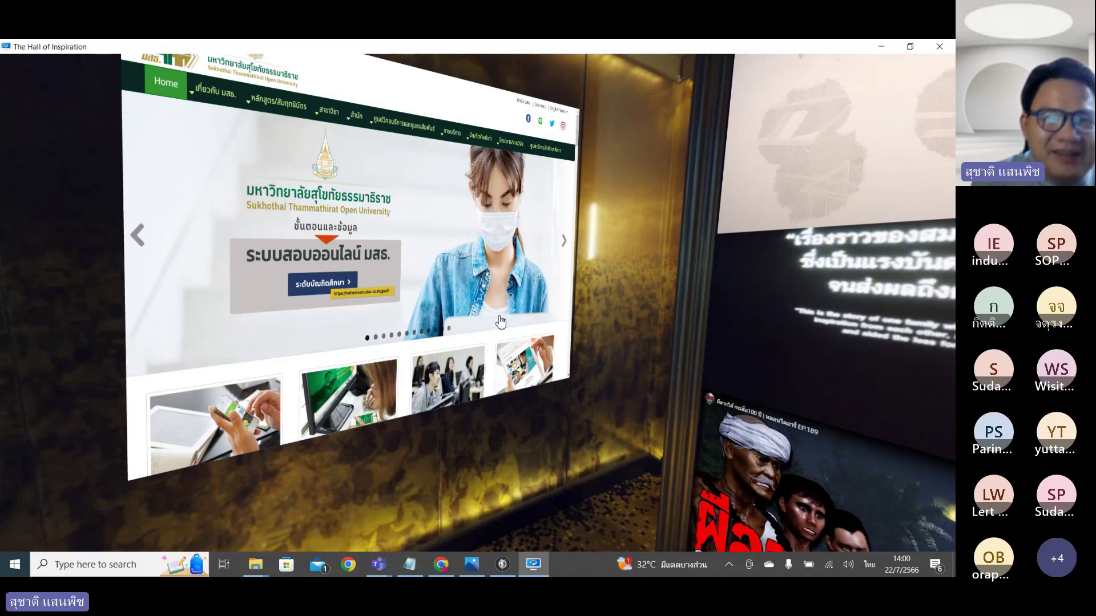
pyautogui.click(947, 43)
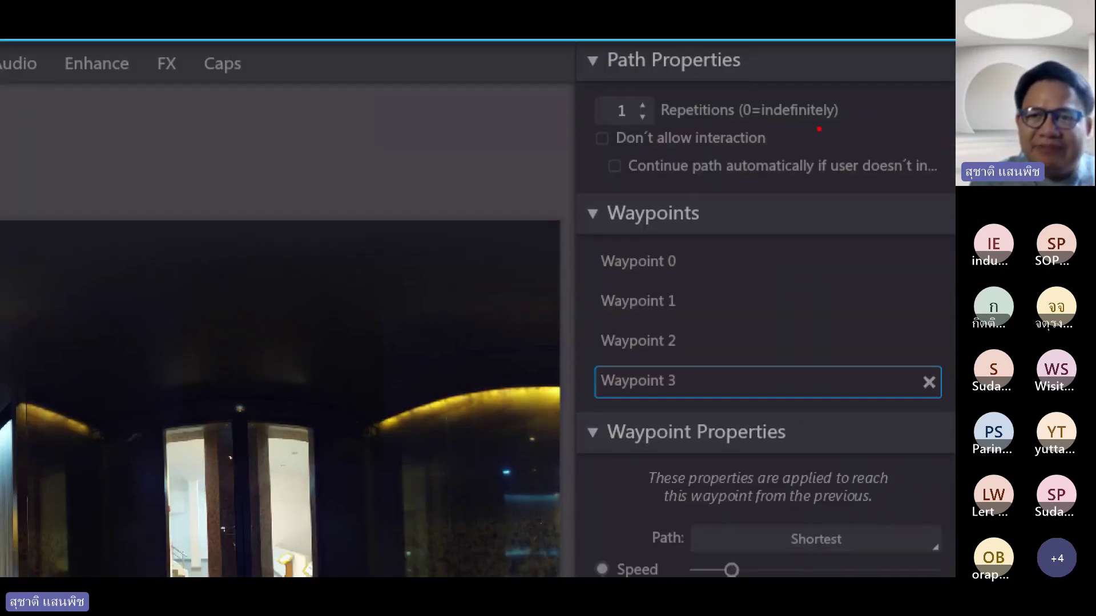
# Mark the "Don't allow interaction" and "Continue path automatically" options in red with handwritten notes on the zoomed screen.
pyautogui.moveTo(597, 153); pyautogui.dragTo(769, 143)
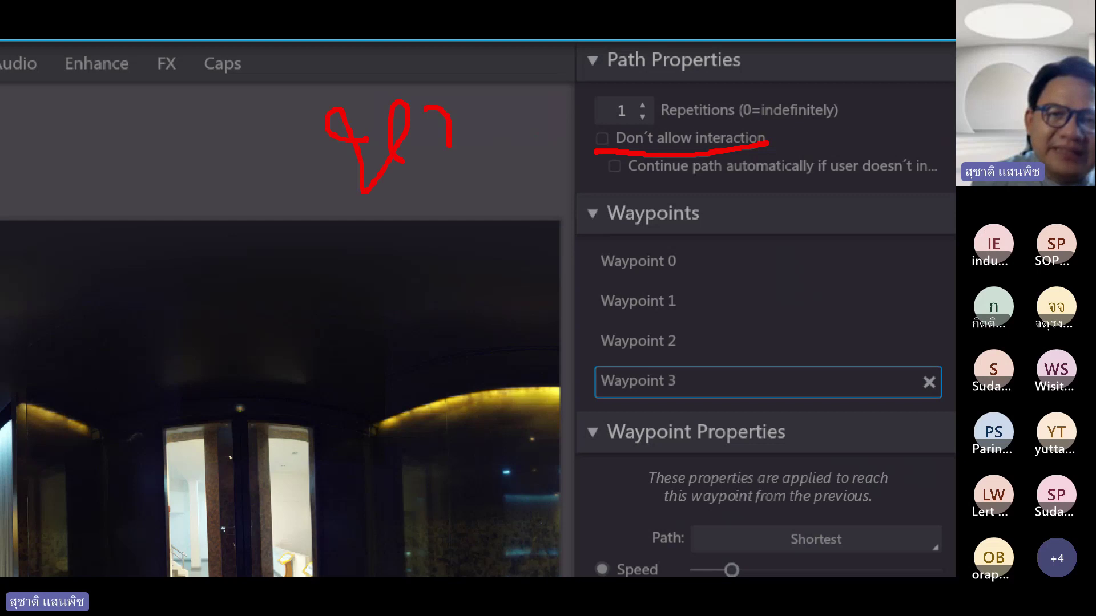
pyautogui.moveTo(376, 69); pyautogui.dragTo(446, 39)
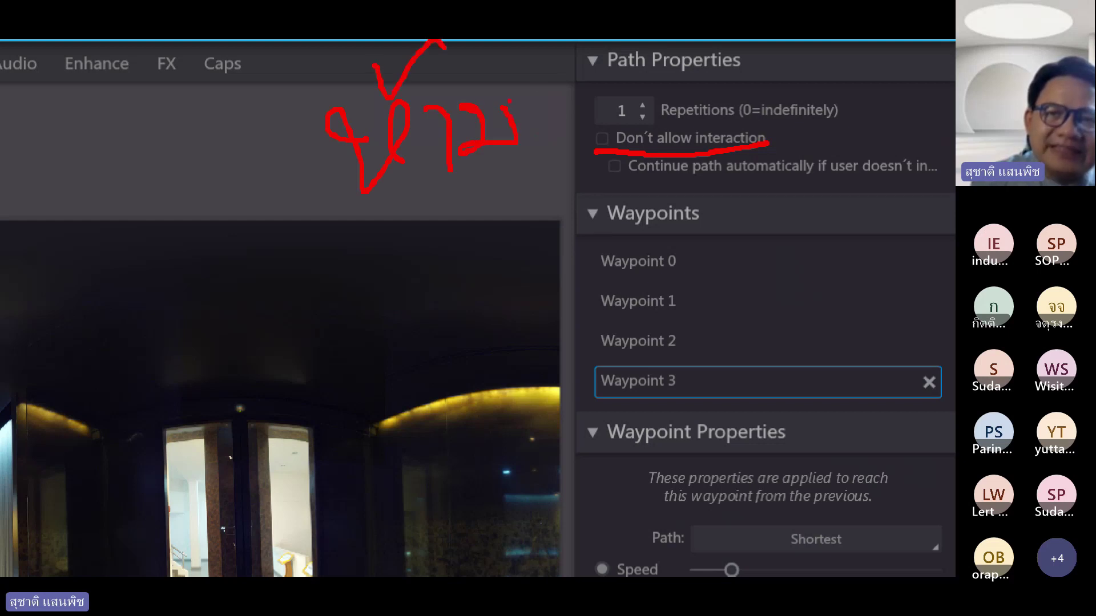
pyautogui.moveTo(545, 85)
pyautogui.mouseDown()
pyautogui.moveTo(557, 39)
pyautogui.moveTo(586, 70)
pyautogui.moveTo(548, 173)
pyautogui.moveTo(581, 108)
pyautogui.mouseUp()
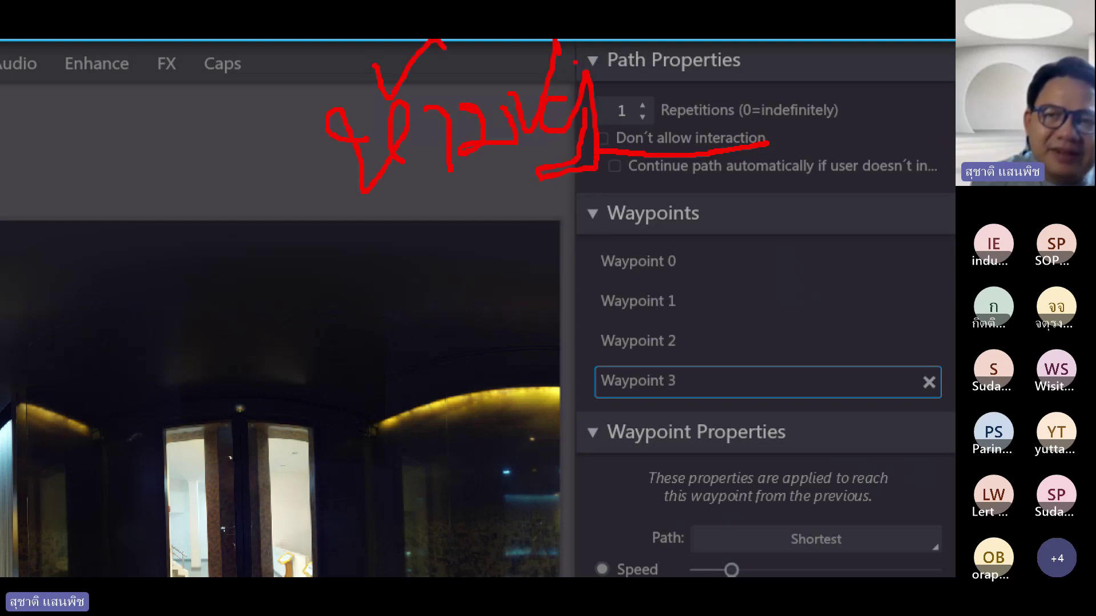
pyautogui.moveTo(571, 63)
pyautogui.mouseDown()
pyautogui.moveTo(621, 81)
pyautogui.moveTo(623, 110)
pyautogui.moveTo(649, 90)
pyautogui.moveTo(644, 54)
pyautogui.moveTo(694, 88)
pyautogui.moveTo(710, 73)
pyautogui.moveTo(724, 91)
pyautogui.moveTo(751, 88)
pyautogui.moveTo(765, 57)
pyautogui.moveTo(796, 85)
pyautogui.moveTo(816, 59)
pyautogui.moveTo(832, 86)
pyautogui.moveTo(830, 44)
pyautogui.moveTo(846, 45)
pyautogui.moveTo(776, 43)
pyautogui.moveTo(857, 40)
pyautogui.mouseUp()
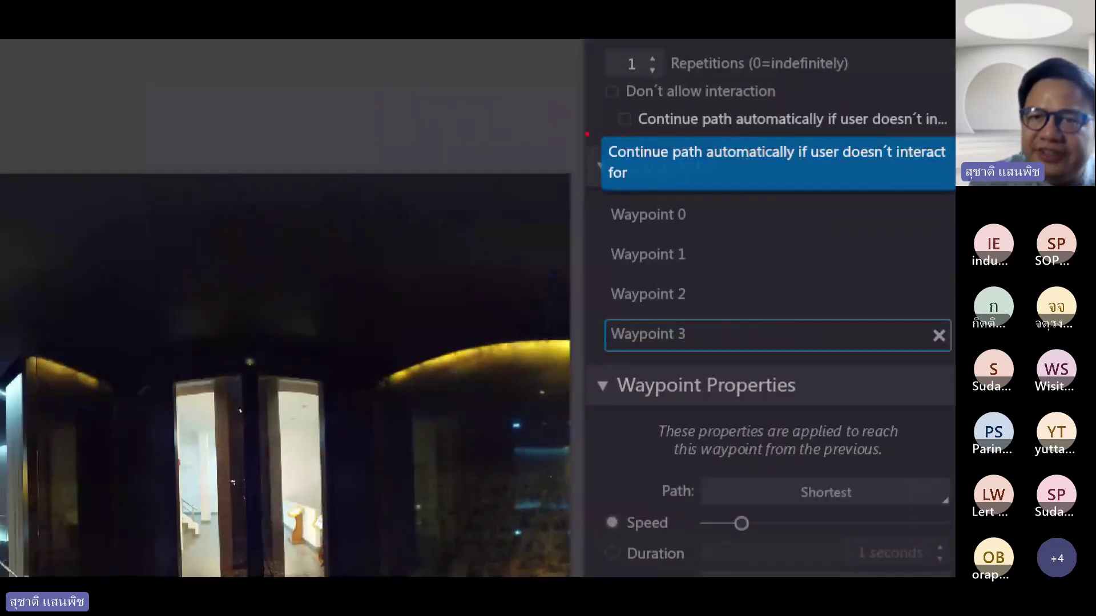
pyautogui.moveTo(587, 134); pyautogui.dragTo(625, 114)
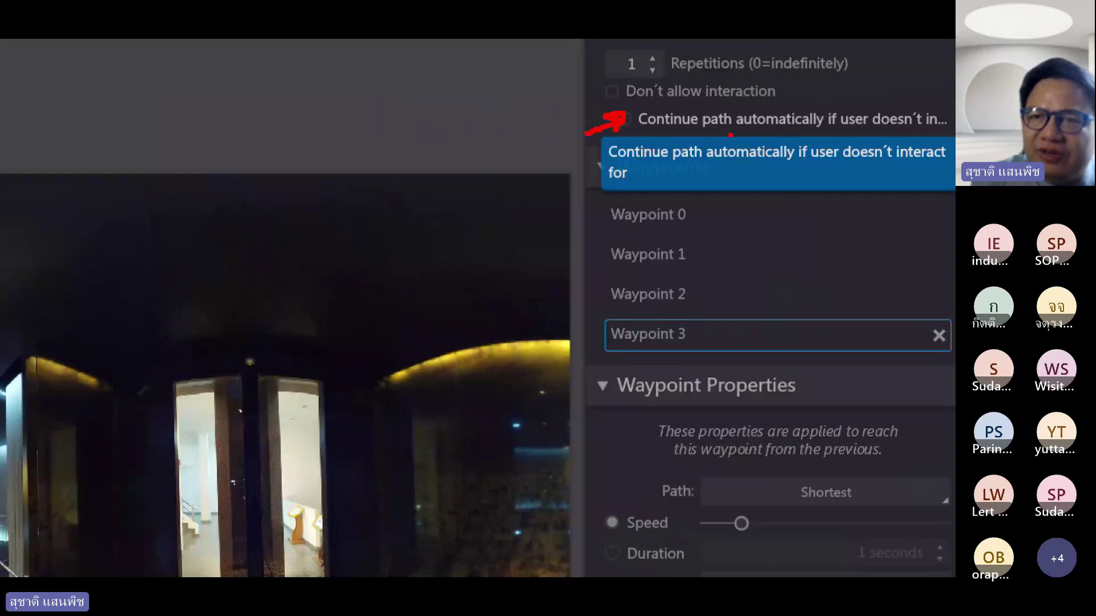
pyautogui.moveTo(726, 136); pyautogui.dragTo(942, 130)
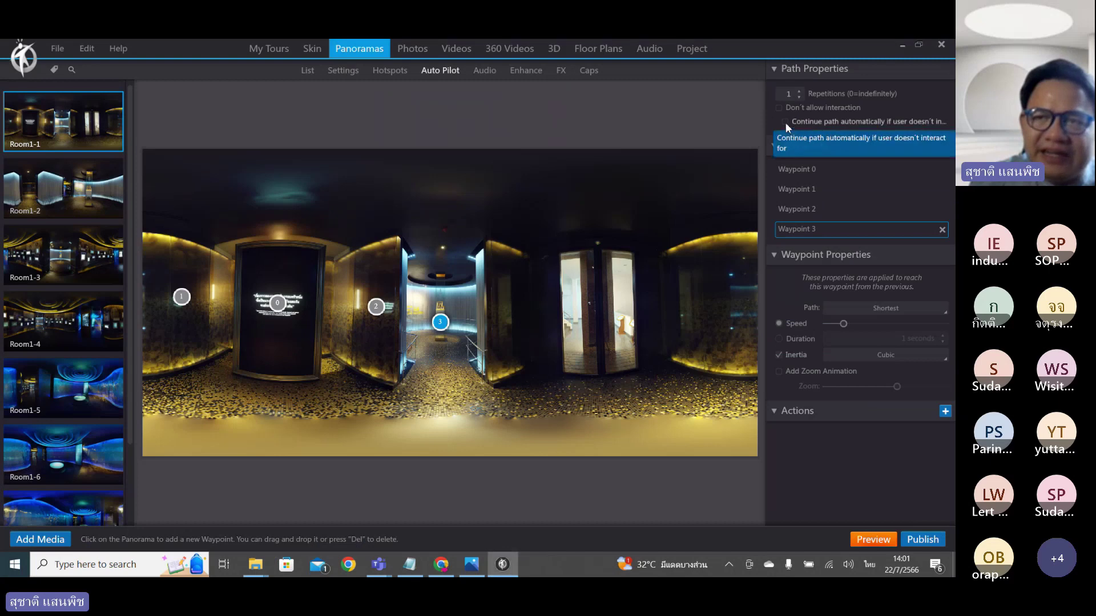
# Enable automatic path continuation when the viewer doesn't interact, and check the Auto Pilot behaviour in the tour preview.
pyautogui.click(624, 118)
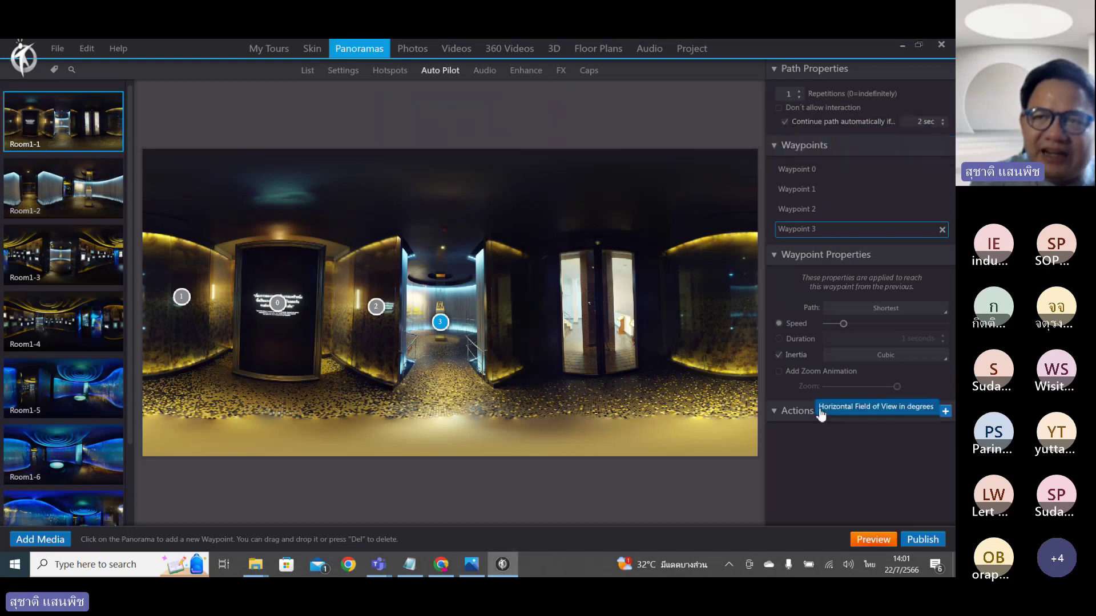
pyautogui.click(871, 540)
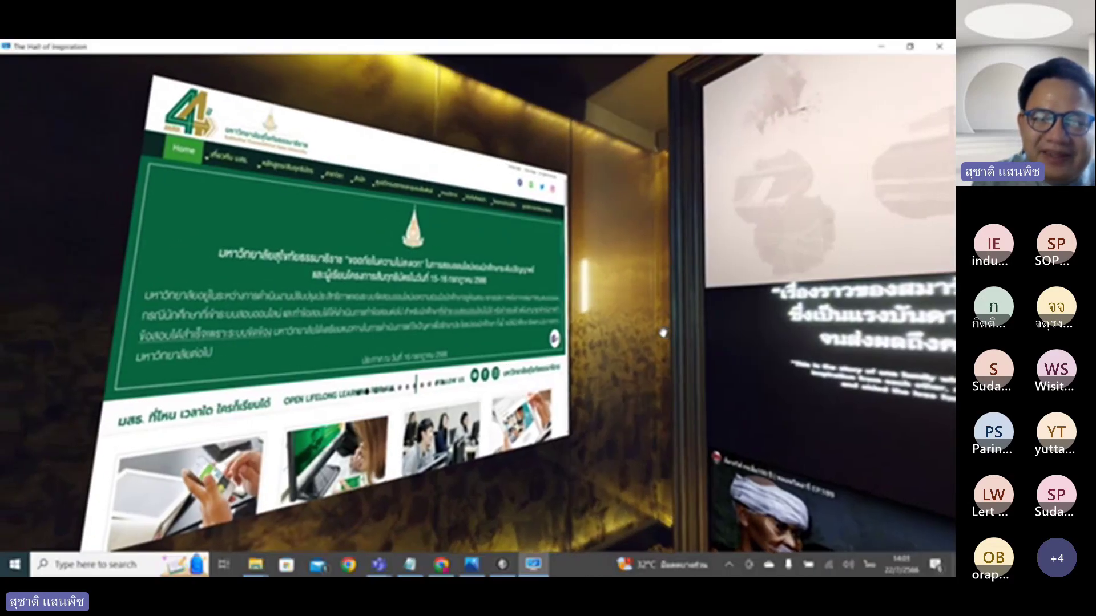
pyautogui.moveTo(662, 332); pyautogui.dragTo(733, 339)
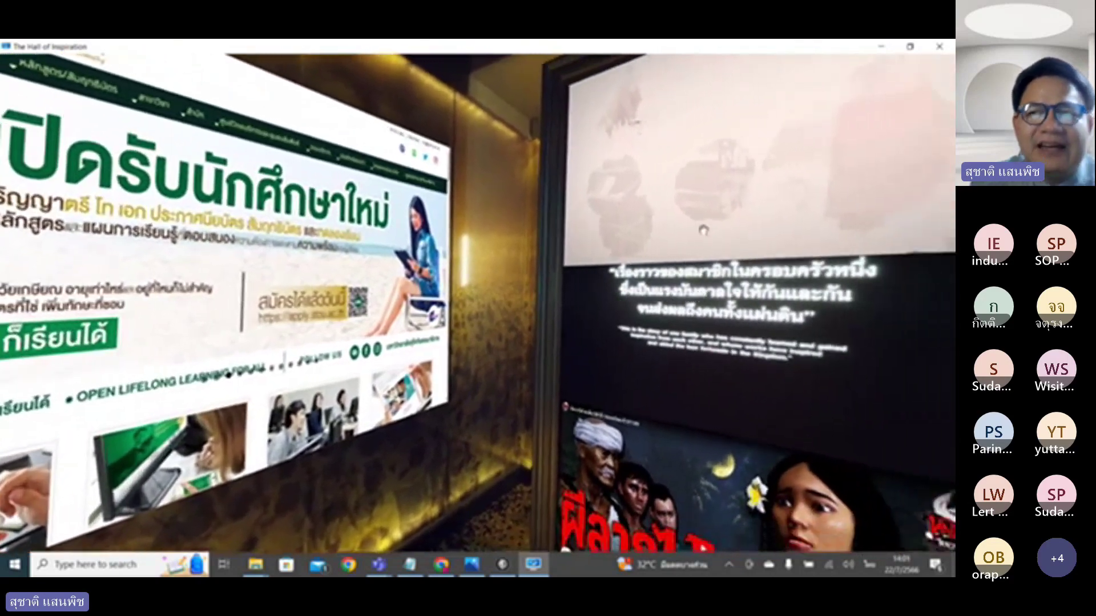
pyautogui.click(939, 46)
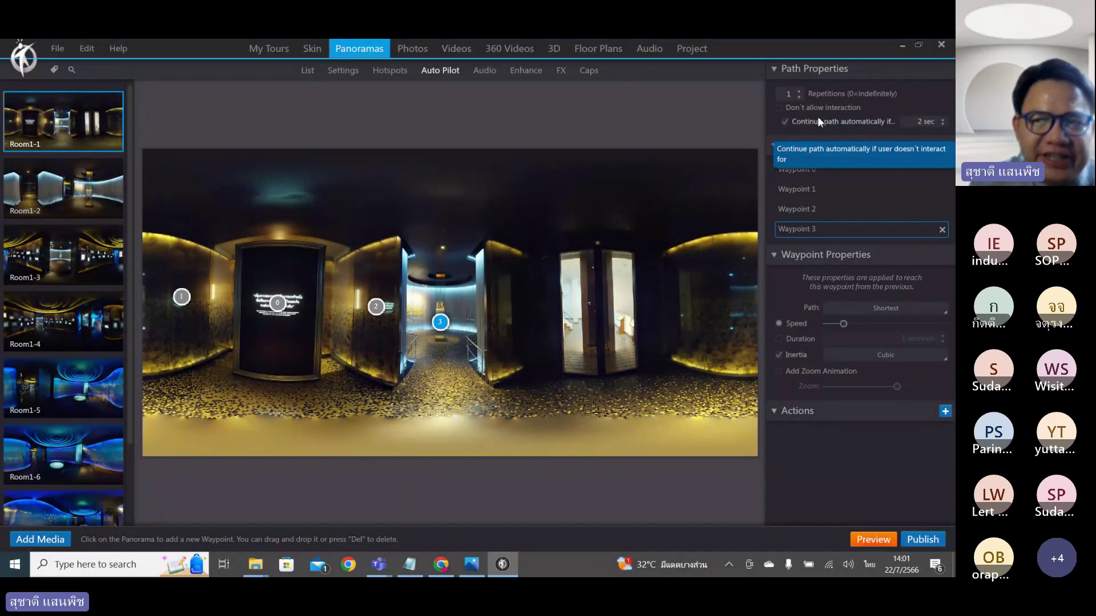
# Set the no-interaction delay before the path continues automatically to 2 seconds.
pyautogui.click(919, 121)
pyautogui.press('BackSpace')
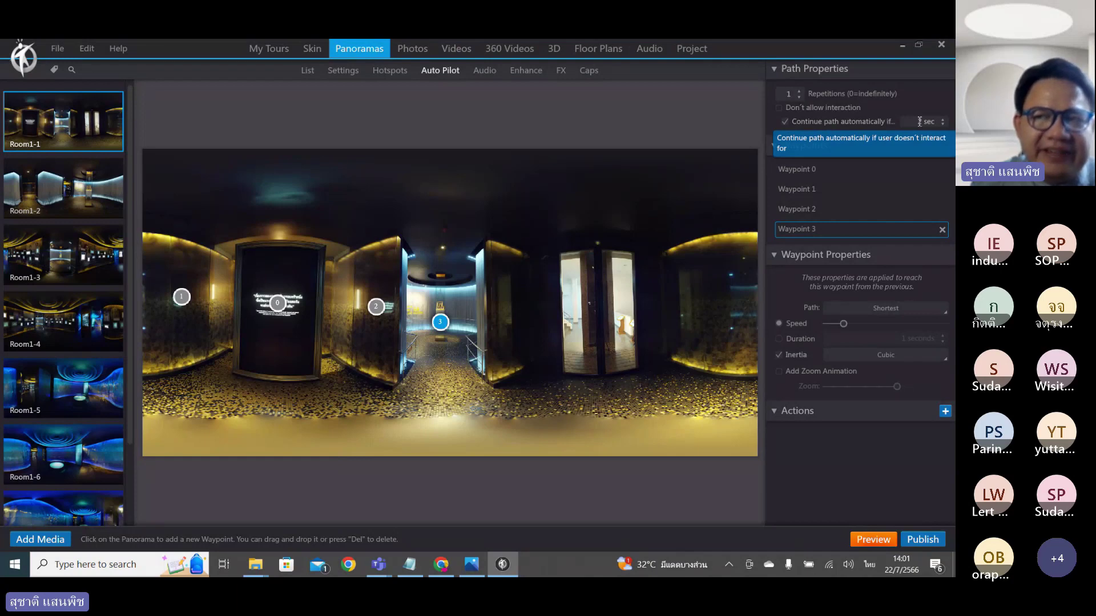
pyautogui.write('2')
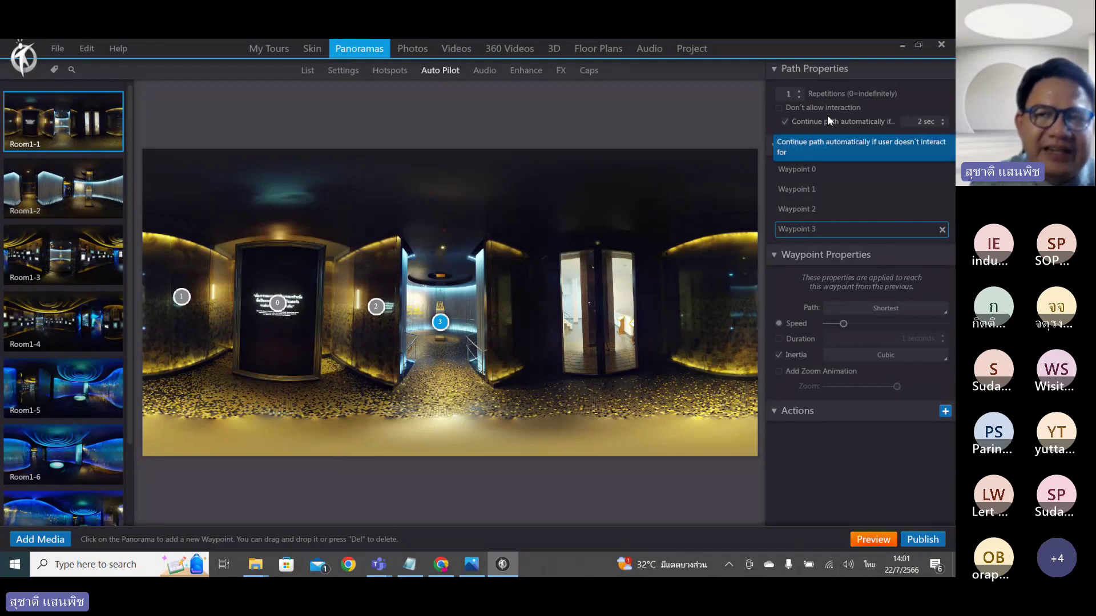
# Try the Auto Pilot path in the preview with viewer interaction disallowed, and allow interaction again.
pyautogui.click(779, 107)
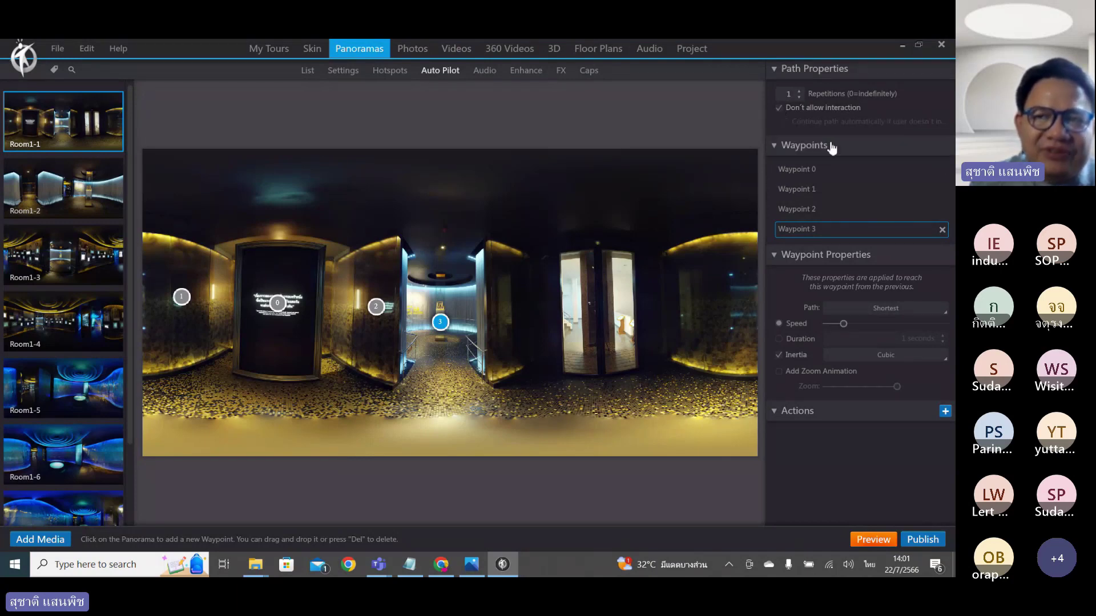
pyautogui.click(873, 539)
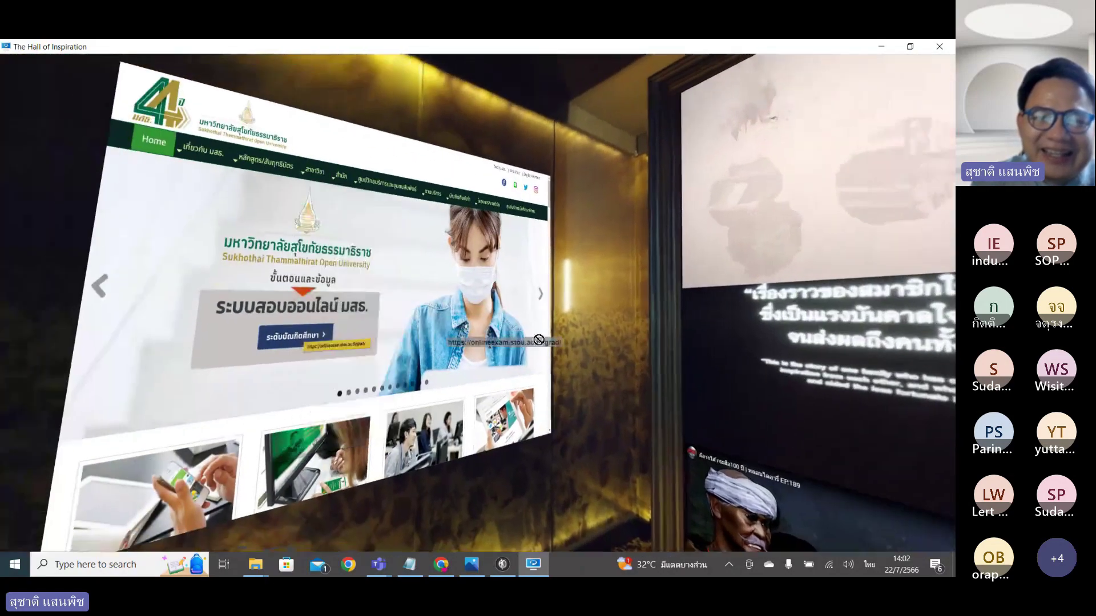
pyautogui.moveTo(658, 318); pyautogui.dragTo(641, 367)
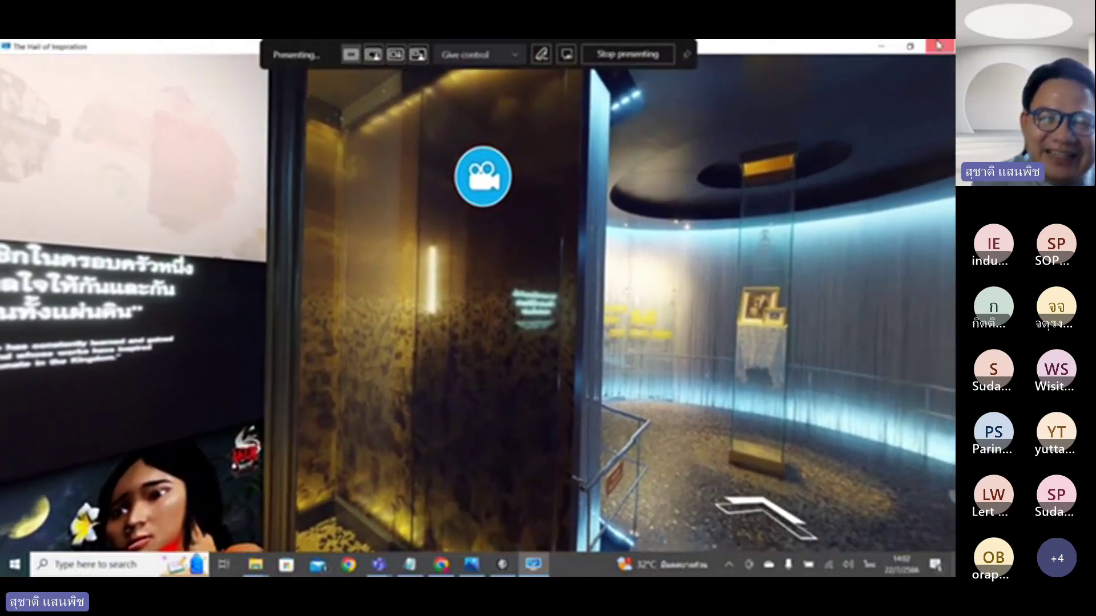
pyautogui.click(939, 46)
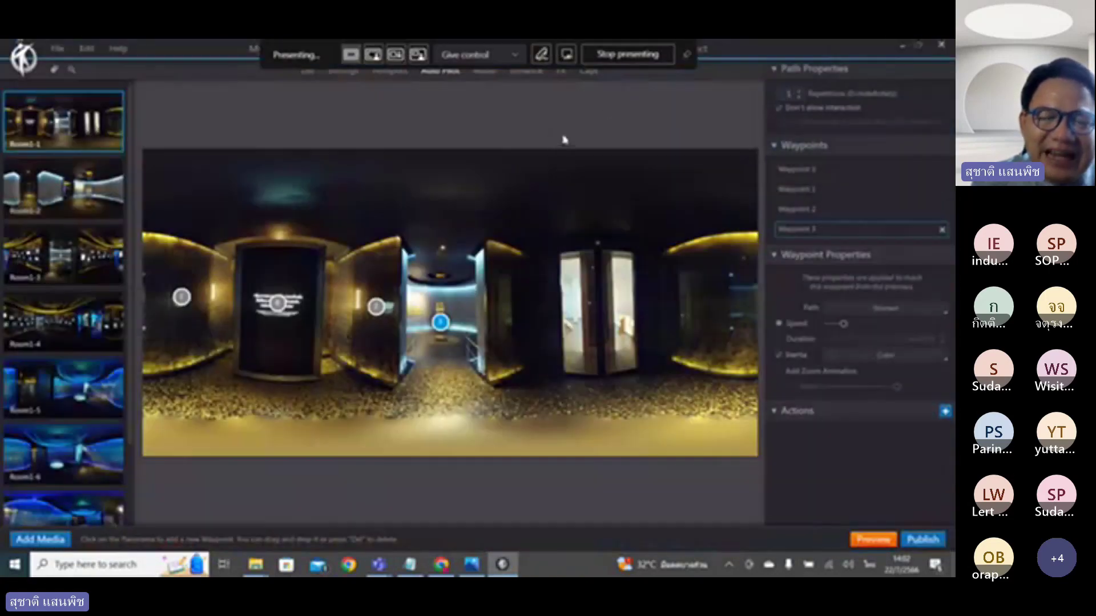
pyautogui.click(780, 108)
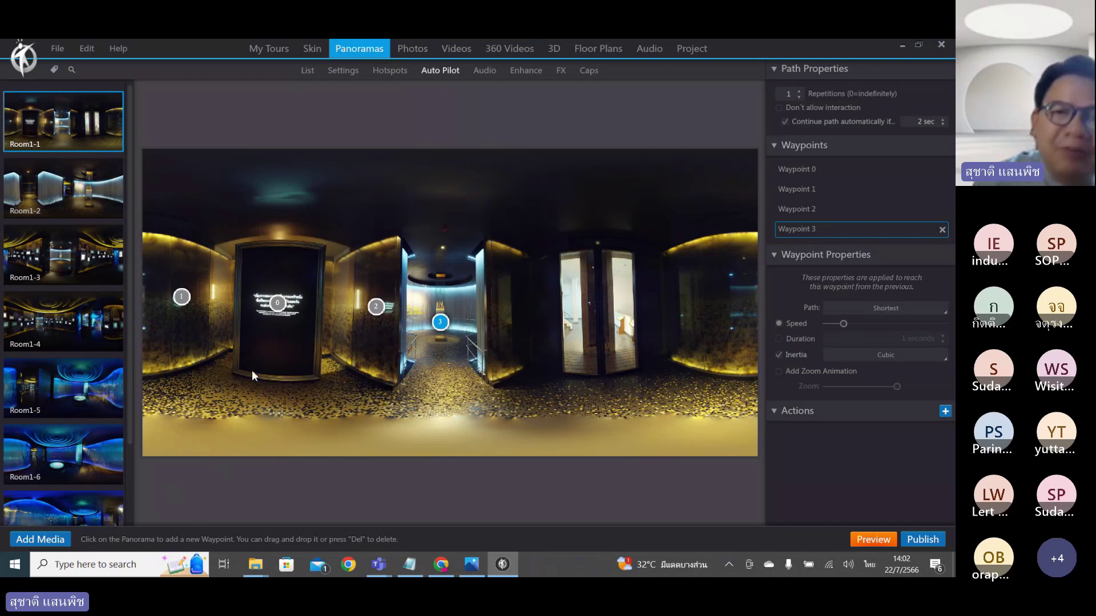
# Open the audio settings of the Room1-1 panorama.
pyautogui.click(485, 71)
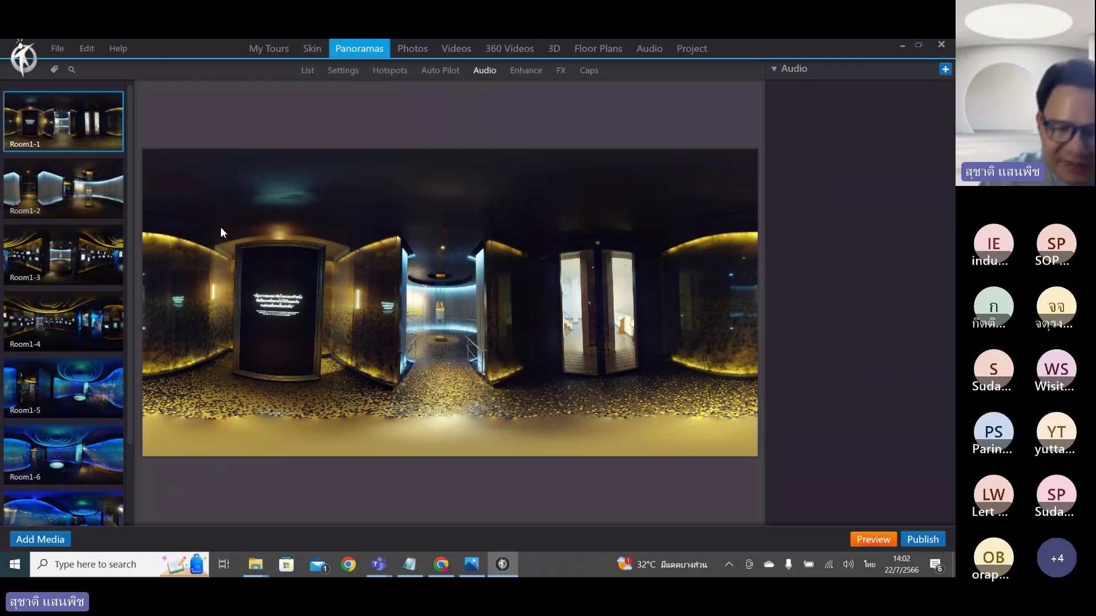
# Switch to Chrome and examine the table of contents of the 3DVista Virtual Tour 2023 PDF for the Audio and Background Music chapters.
pyautogui.click(442, 564)
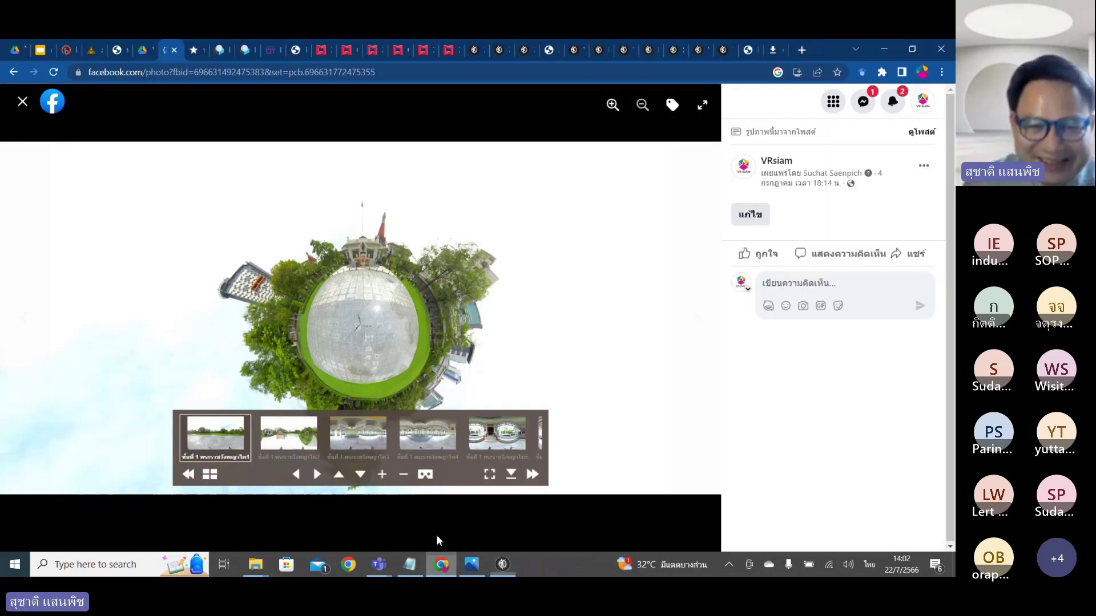
pyautogui.click(117, 50)
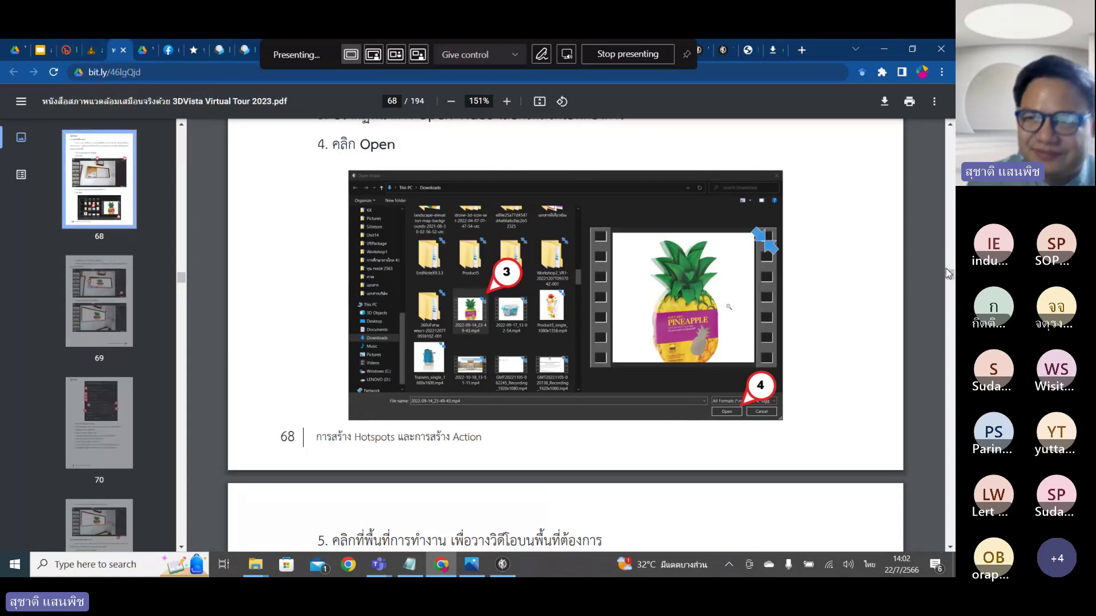
pyautogui.moveTo(946, 269); pyautogui.dragTo(926, 136)
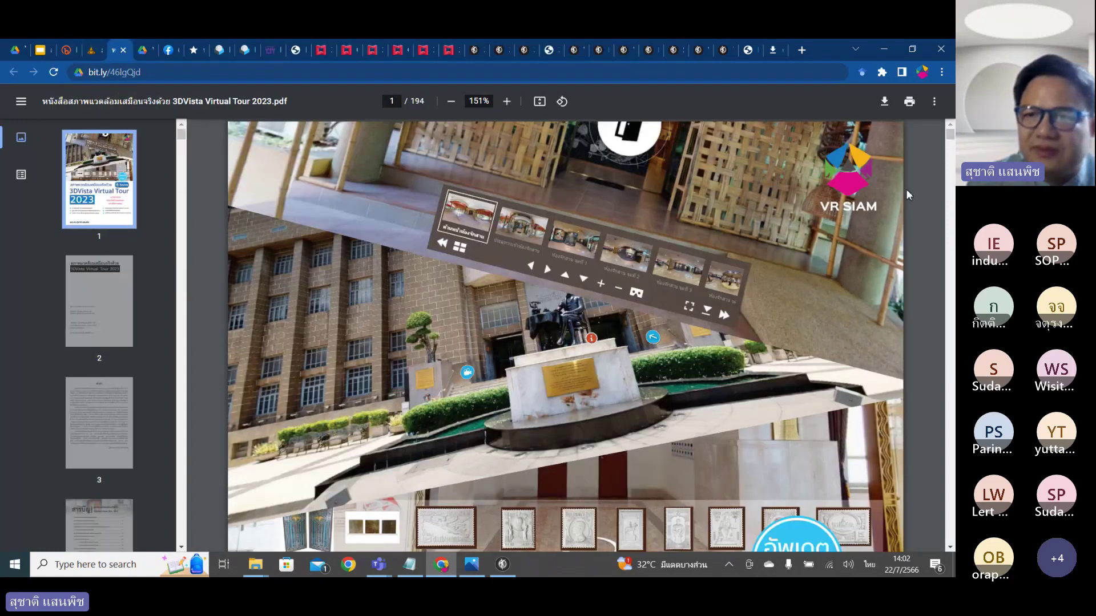
pyautogui.scroll(-10, 900, 193)
pyautogui.scroll(-20, 900, 198)
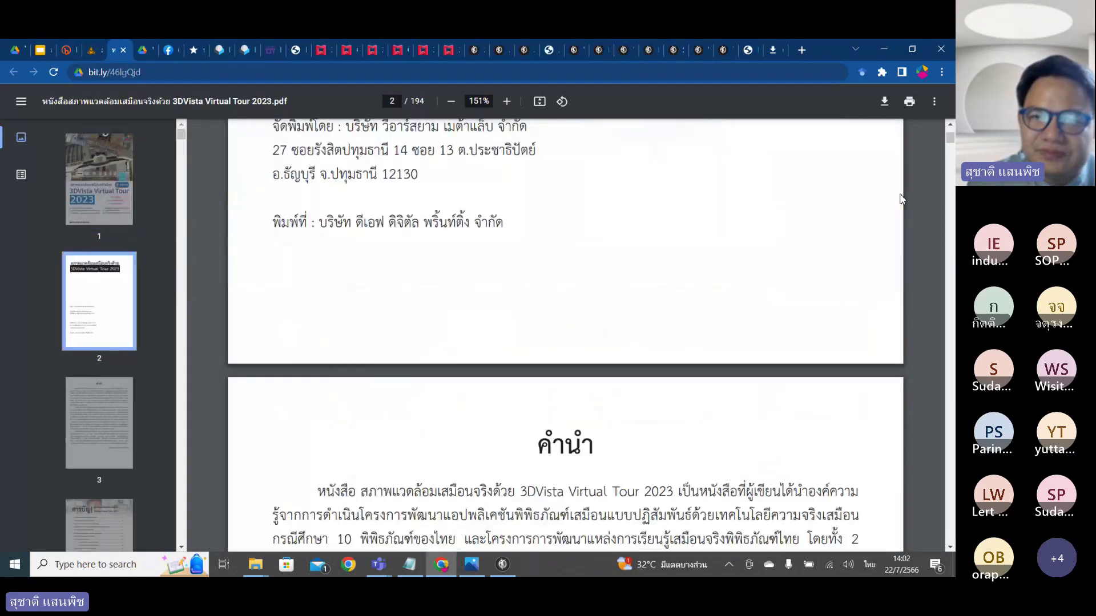
pyautogui.scroll(-5, 900, 199)
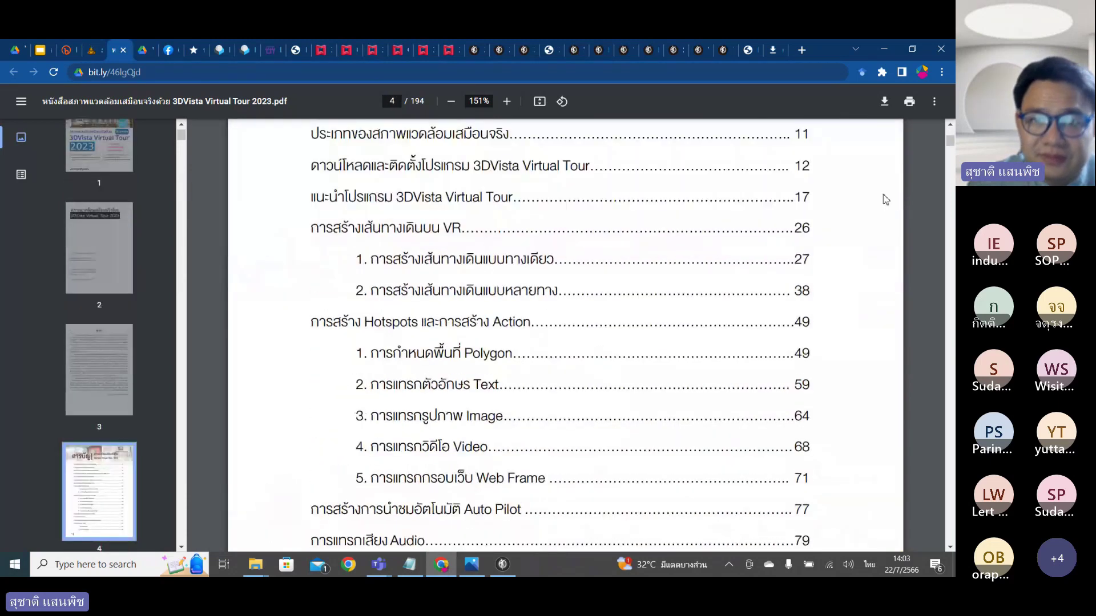
pyautogui.scroll(-3, 453, 413)
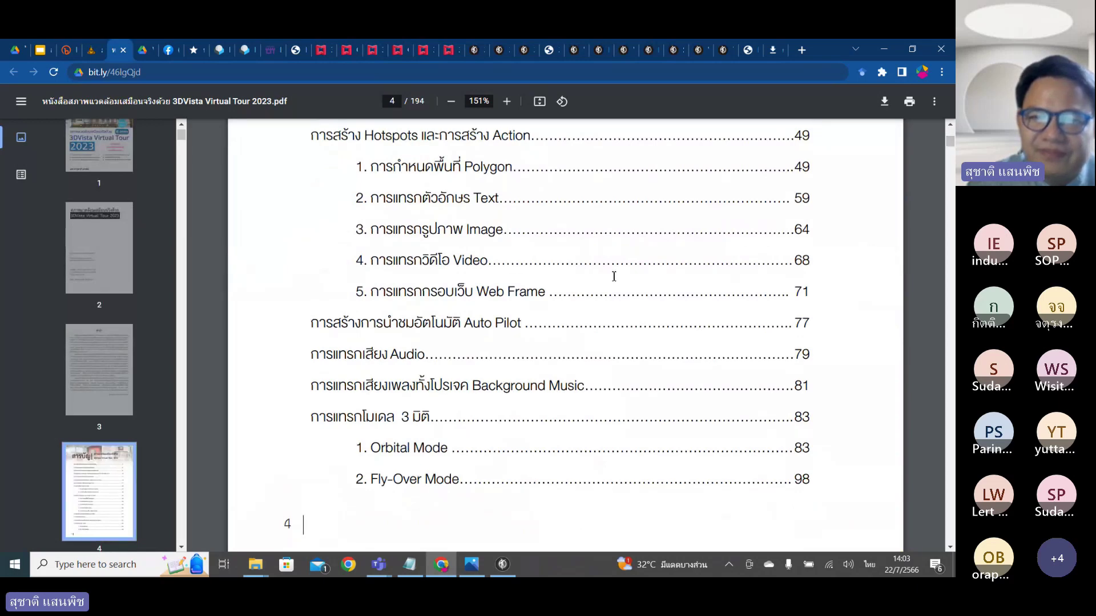
pyautogui.moveTo(807, 387); pyautogui.dragTo(498, 549)
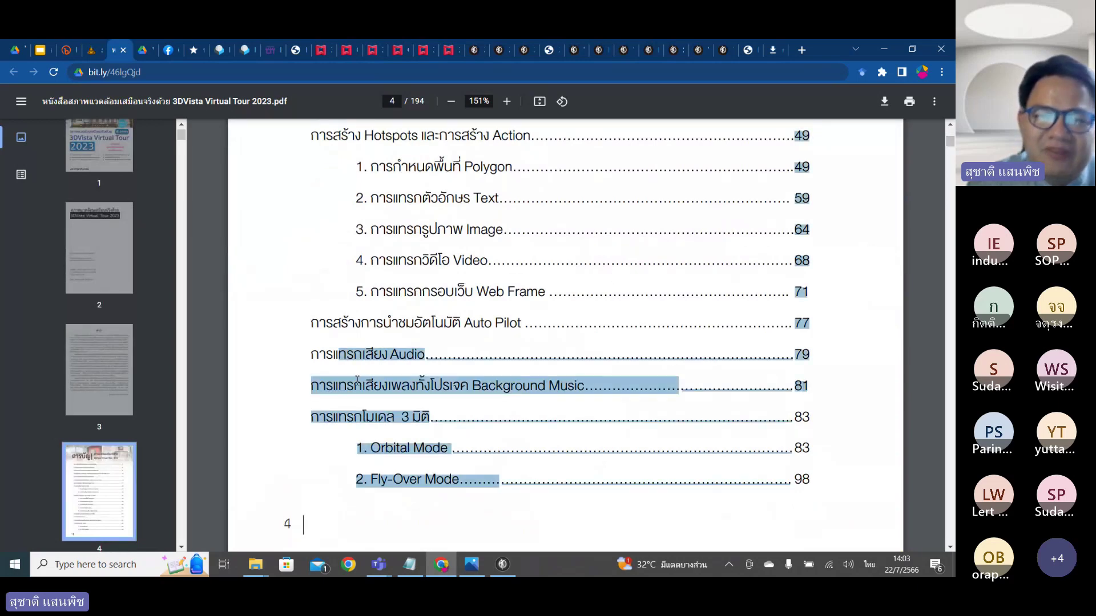
# Switch back to 3DVista and handwrite a red numbered list over Room1-1: Project → Music, Panorama, and Object → BT.
pyautogui.click(502, 564)
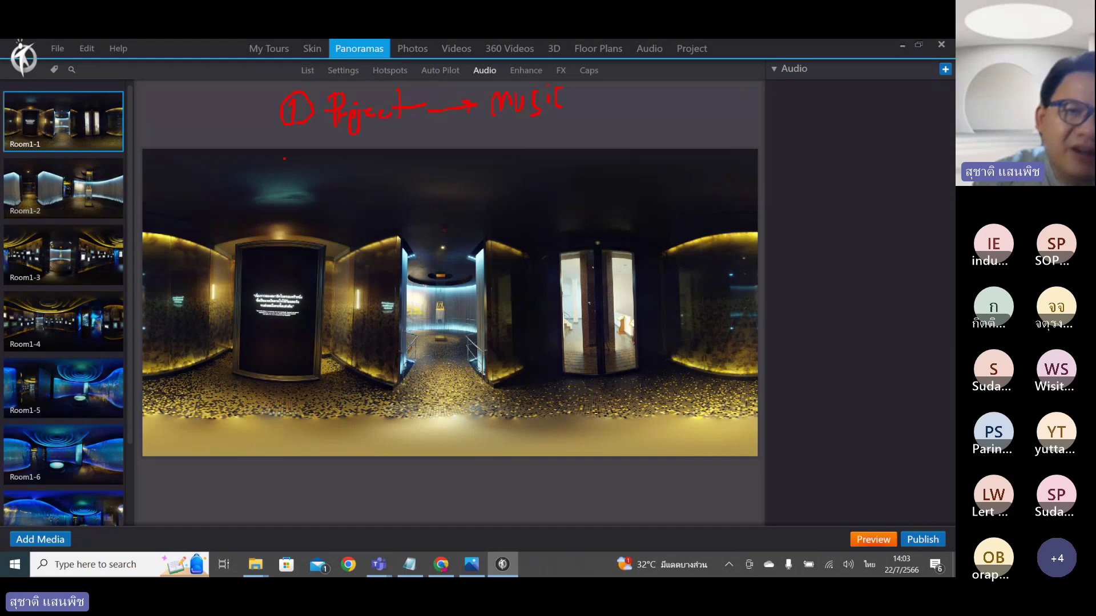
pyautogui.moveTo(284, 156)
pyautogui.mouseDown()
pyautogui.moveTo(308, 177)
pyautogui.moveTo(310, 158)
pyautogui.moveTo(333, 172)
pyautogui.moveTo(338, 161)
pyautogui.moveTo(359, 171)
pyautogui.moveTo(438, 157)
pyautogui.mouseUp()
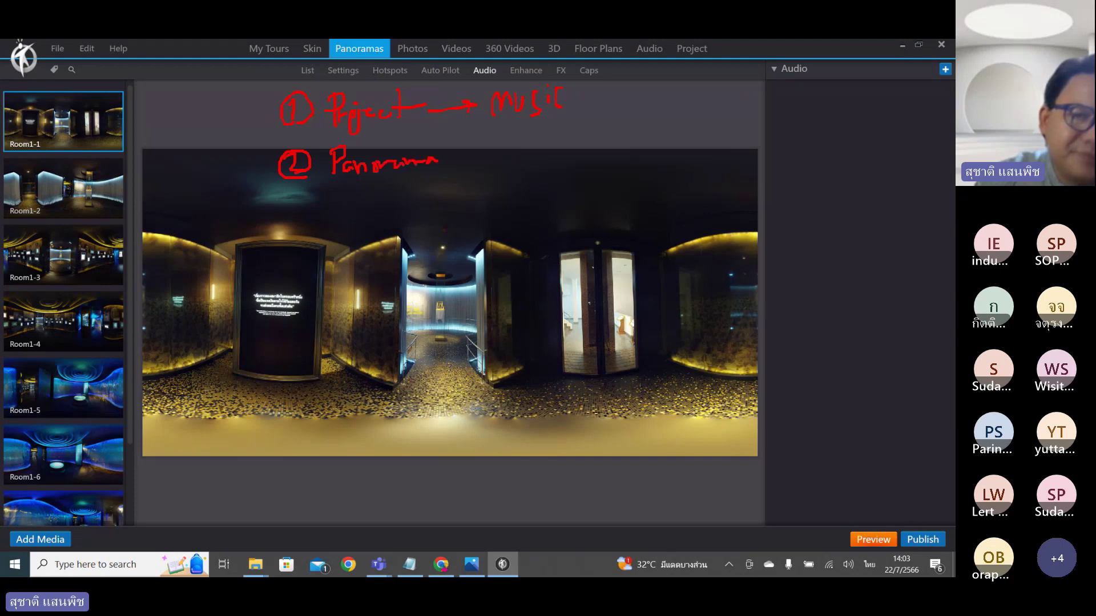
pyautogui.moveTo(346, 177); pyautogui.dragTo(433, 173)
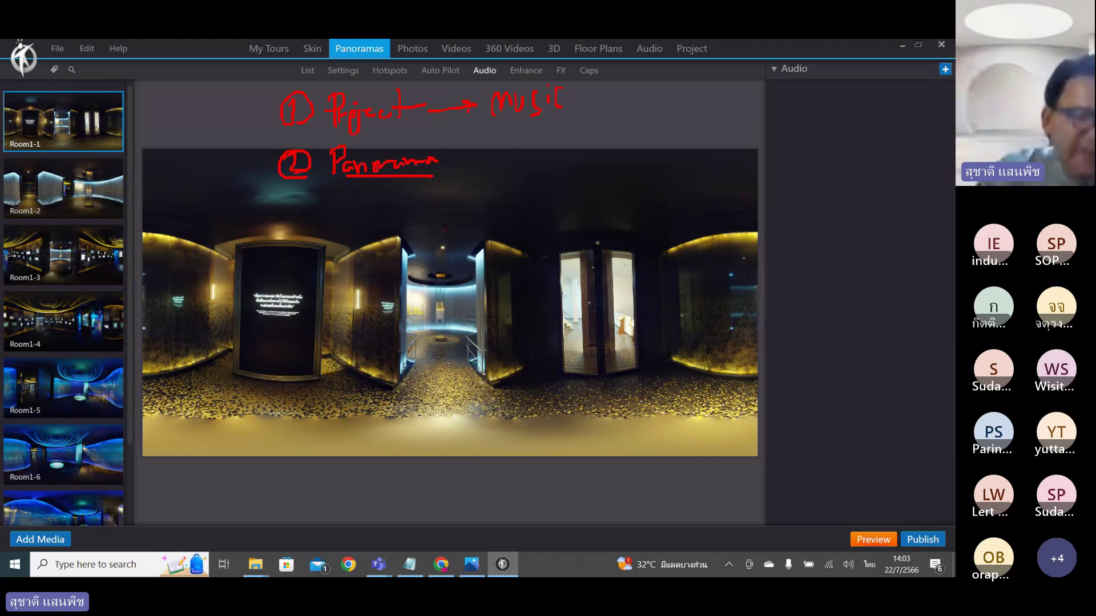
pyautogui.moveTo(301, 210)
pyautogui.mouseDown()
pyautogui.moveTo(313, 230)
pyautogui.moveTo(301, 236)
pyautogui.moveTo(311, 247)
pyautogui.moveTo(292, 205)
pyautogui.moveTo(307, 202)
pyautogui.moveTo(319, 242)
pyautogui.moveTo(346, 211)
pyautogui.moveTo(359, 211)
pyautogui.moveTo(359, 229)
pyautogui.moveTo(378, 225)
pyautogui.moveTo(372, 242)
pyautogui.moveTo(402, 232)
pyautogui.mouseUp()
pyautogui.moveTo(413, 208)
pyautogui.mouseDown()
pyautogui.moveTo(413, 231)
pyautogui.moveTo(427, 220)
pyautogui.moveTo(441, 231)
pyautogui.moveTo(507, 216)
pyautogui.moveTo(516, 201)
pyautogui.moveTo(520, 228)
pyautogui.moveTo(521, 203)
pyautogui.moveTo(533, 208)
pyautogui.moveTo(517, 225)
pyautogui.moveTo(559, 203)
pyautogui.mouseUp()
pyautogui.moveTo(548, 205); pyautogui.dragTo(549, 227)
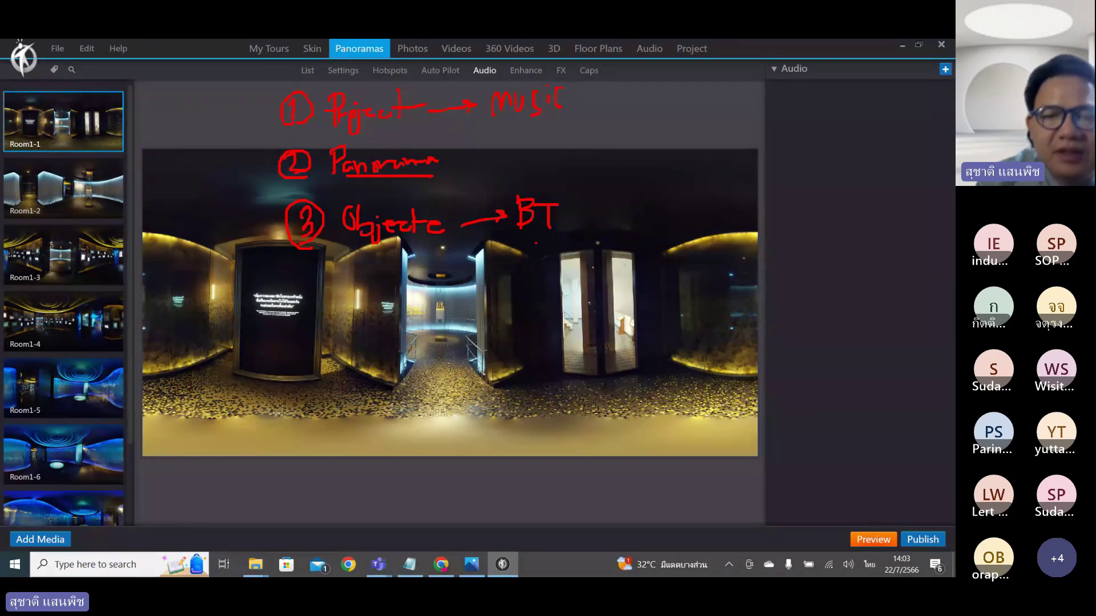
pyautogui.moveTo(516, 237); pyautogui.dragTo(545, 235)
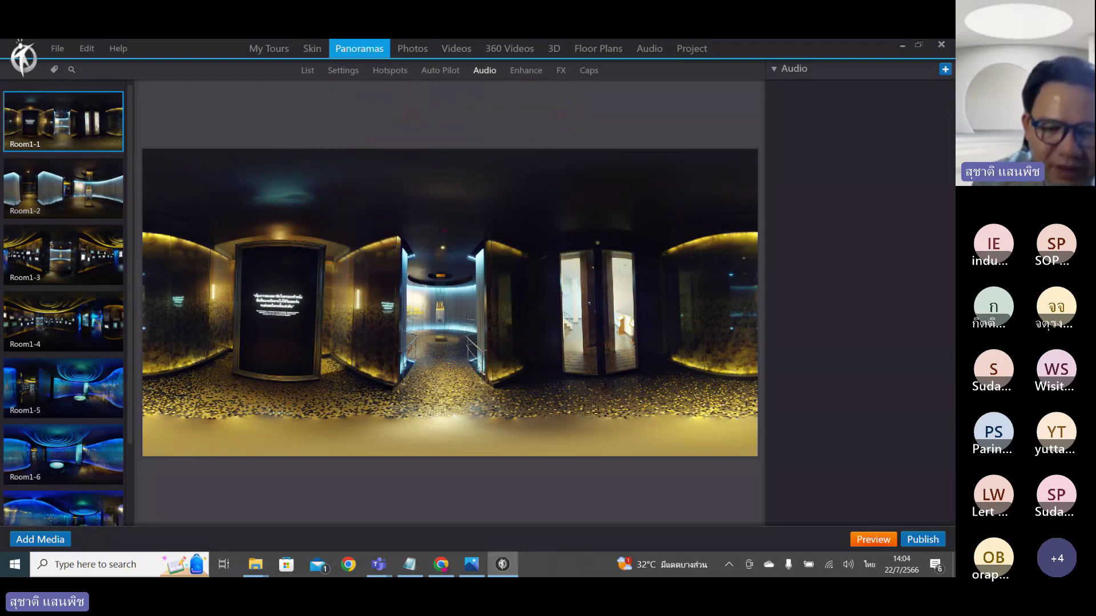
# Switch to File Explorer, examine the Sound and Music folders inside VR360Media, and switch back to 3DVista.
pyautogui.moveTo(255, 564)
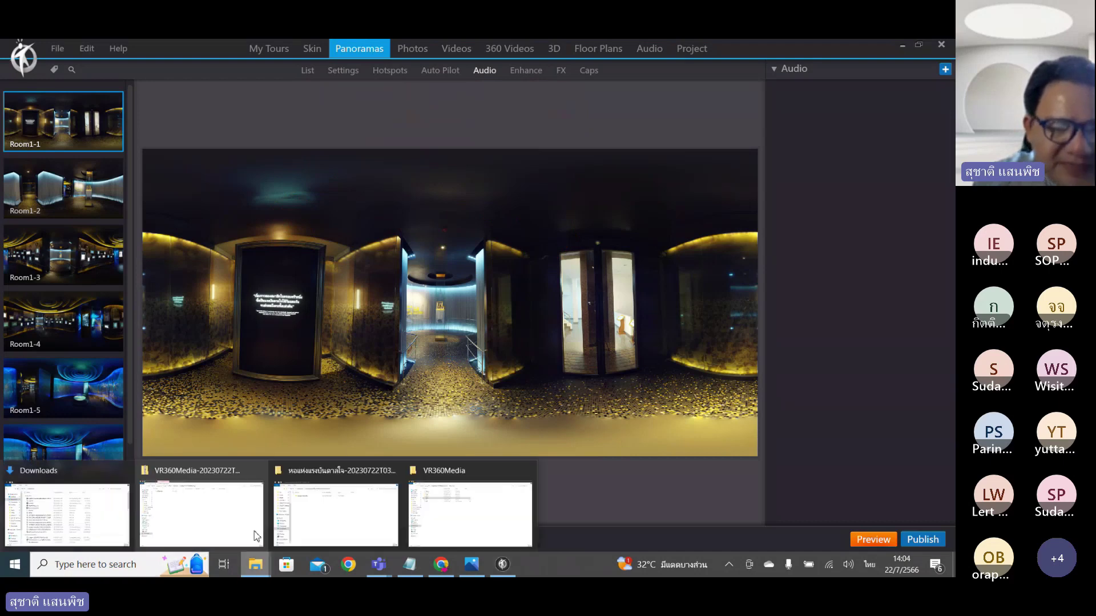
pyautogui.click(424, 512)
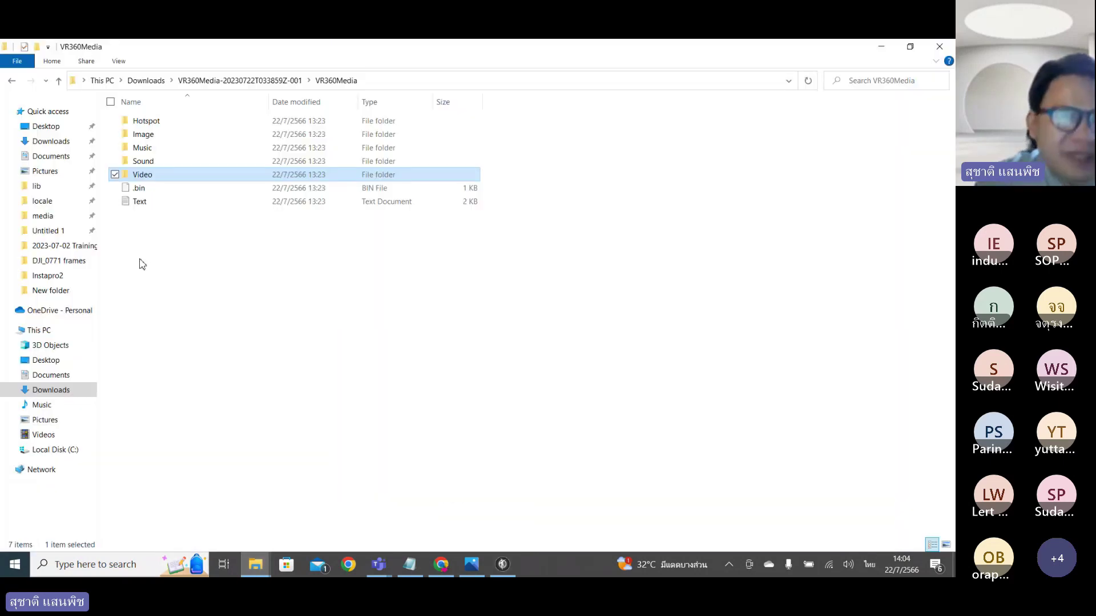
pyautogui.doubleClick(144, 161)
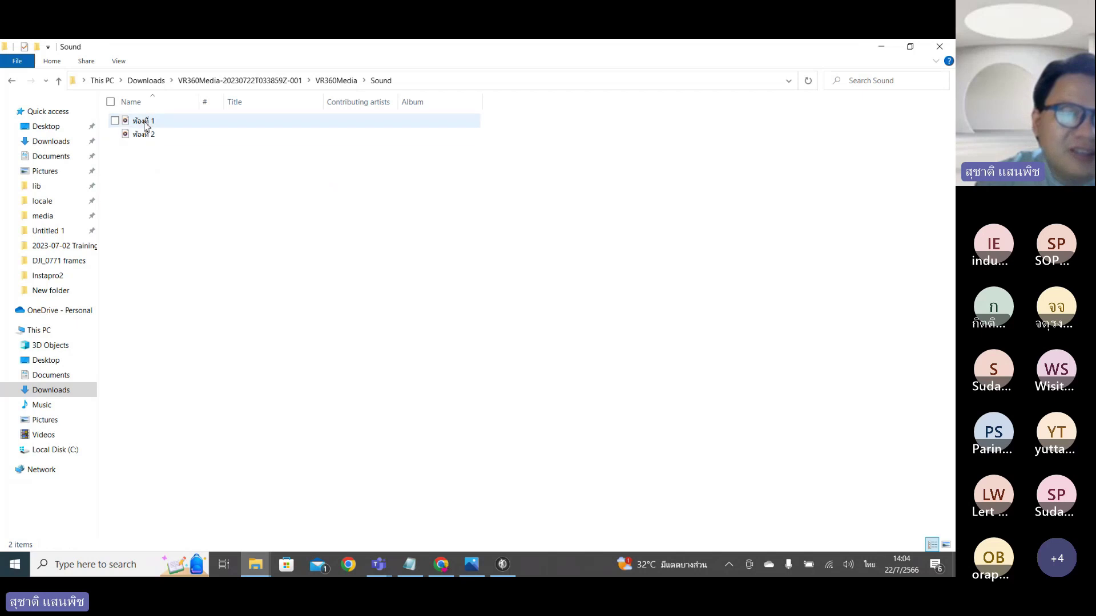
pyautogui.click(336, 81)
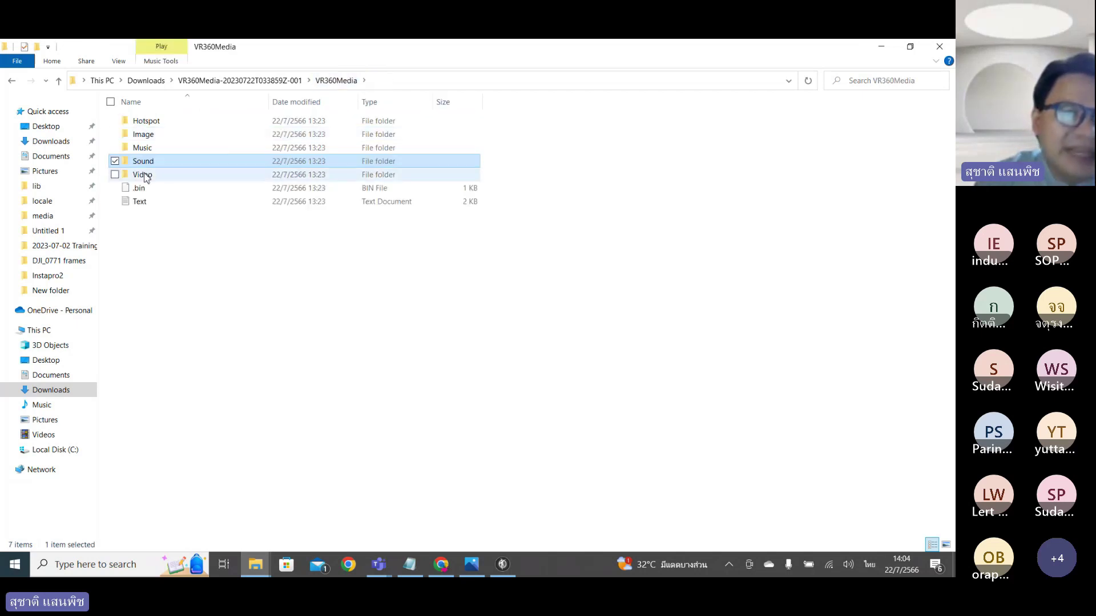
pyautogui.doubleClick(144, 149)
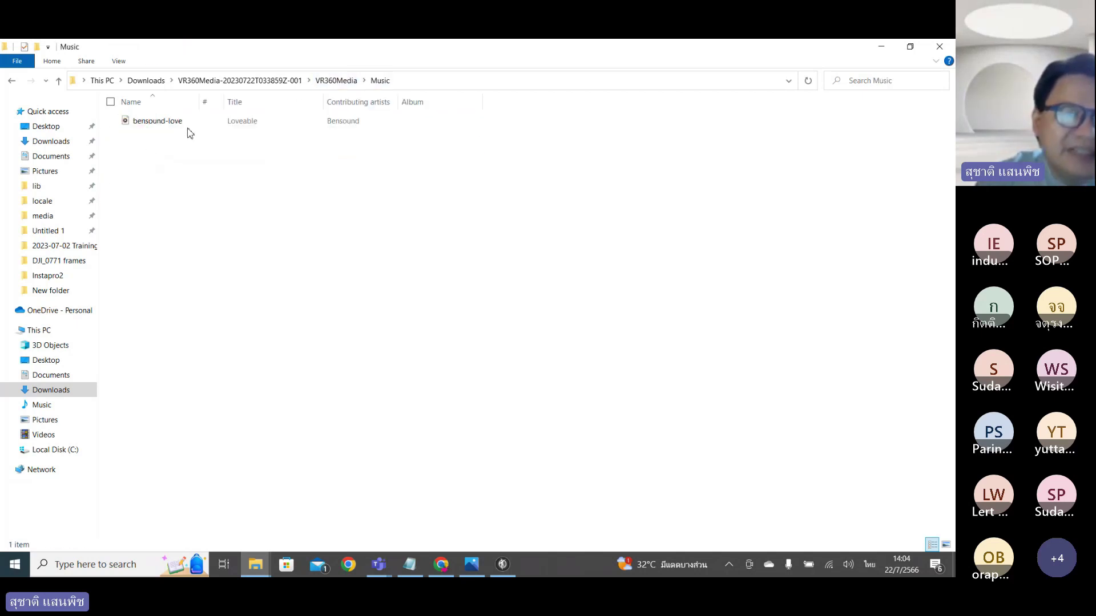
pyautogui.click(337, 80)
pyautogui.click(502, 564)
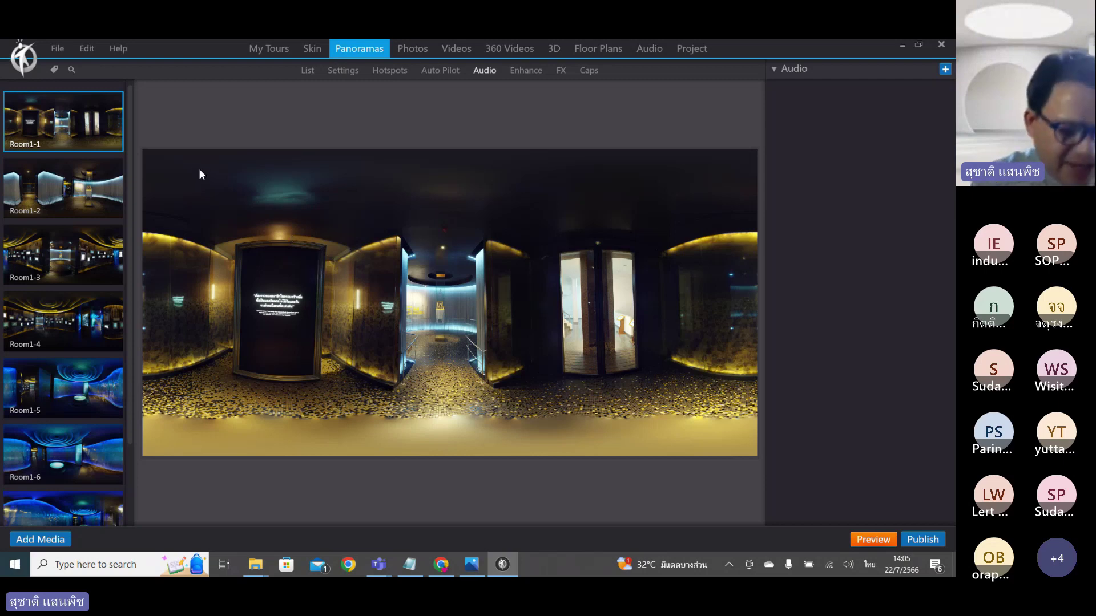
# Handwrite a red numbered list of audio types over Room1-1, 1 บรรยาย and 2 ธรรมชาติ, and clear the annotations.
pyautogui.moveTo(232, 127)
pyautogui.mouseDown()
pyautogui.moveTo(233, 164)
pyautogui.moveTo(230, 130)
pyautogui.moveTo(247, 178)
pyautogui.mouseUp()
pyautogui.moveTo(261, 138)
pyautogui.mouseDown()
pyautogui.moveTo(300, 150)
pyautogui.moveTo(390, 133)
pyautogui.mouseUp()
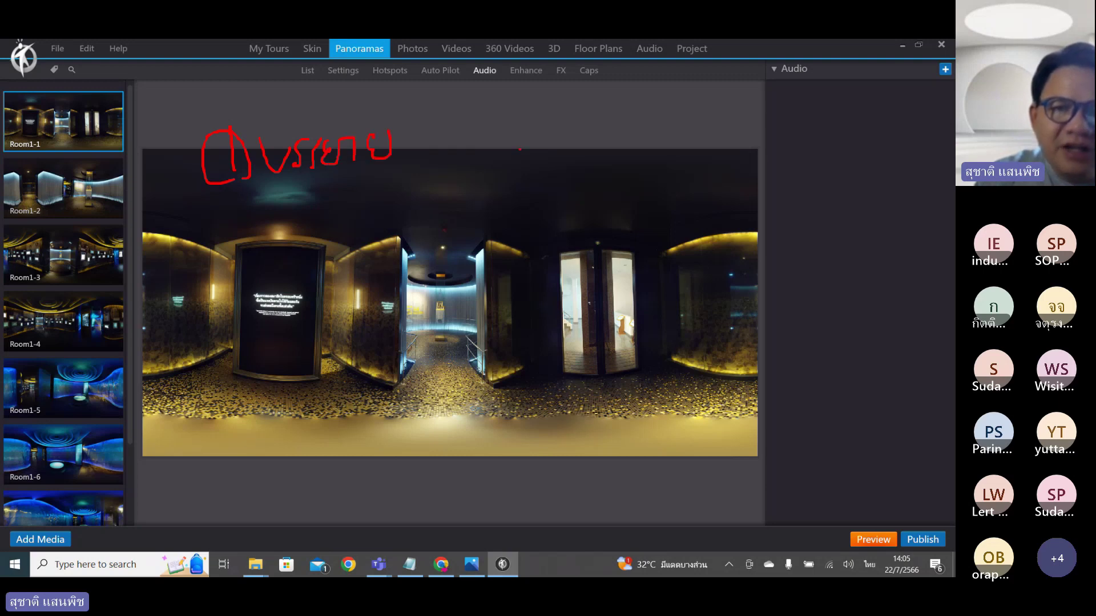
pyautogui.moveTo(520, 150); pyautogui.dragTo(555, 170)
pyautogui.moveTo(600, 136)
pyautogui.mouseDown()
pyautogui.moveTo(613, 157)
pyautogui.moveTo(615, 132)
pyautogui.moveTo(627, 161)
pyautogui.moveTo(647, 160)
pyautogui.moveTo(661, 140)
pyautogui.moveTo(665, 153)
pyautogui.moveTo(680, 138)
pyautogui.moveTo(710, 154)
pyautogui.moveTo(746, 136)
pyautogui.mouseUp()
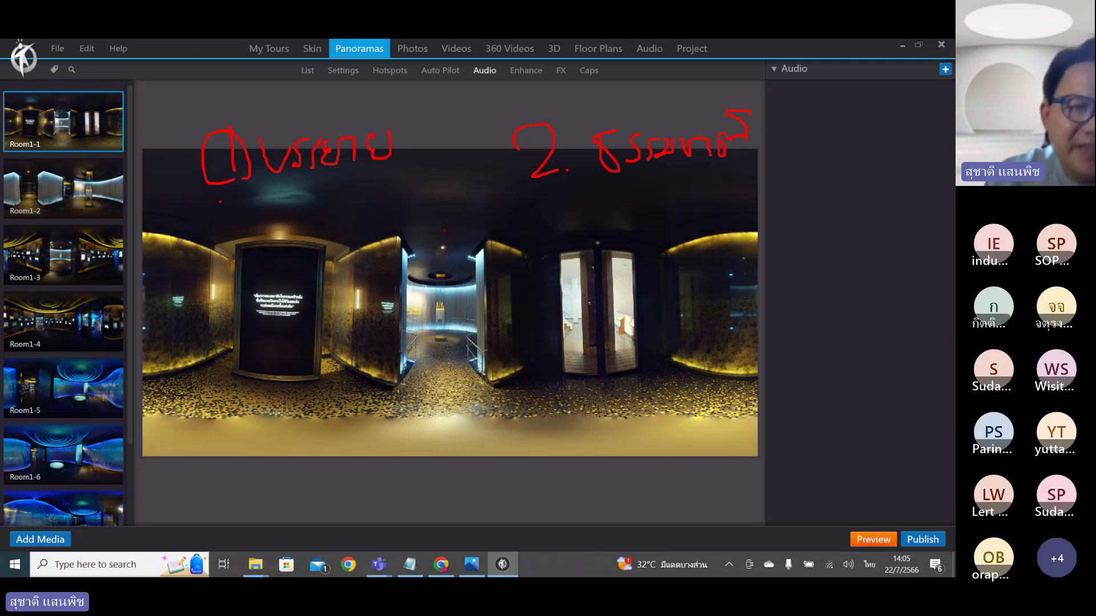
pyautogui.moveTo(220, 201)
pyautogui.mouseDown()
pyautogui.moveTo(209, 143)
pyautogui.moveTo(228, 188)
pyautogui.mouseUp()
pyautogui.moveTo(651, 184)
pyautogui.mouseDown()
pyautogui.moveTo(609, 198)
pyautogui.moveTo(599, 97)
pyautogui.moveTo(694, 179)
pyautogui.moveTo(563, 195)
pyautogui.mouseUp()
pyautogui.press('Escape')
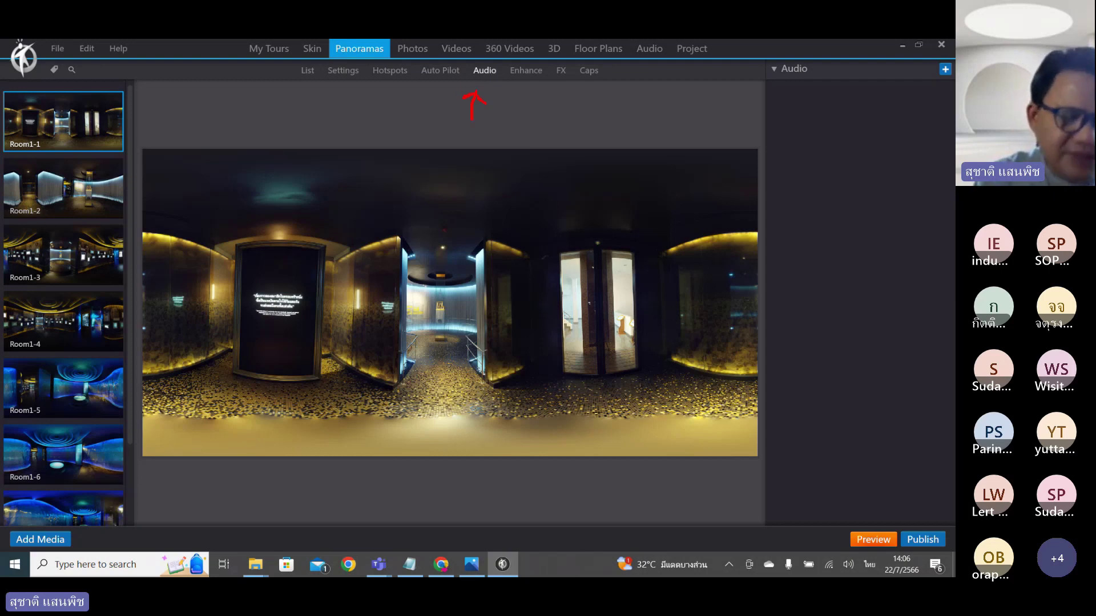
# Add the audio file ห้องที่ 1 from the VR360Media Sound folder to the Room1-1 panorama.
pyautogui.click(945, 71)
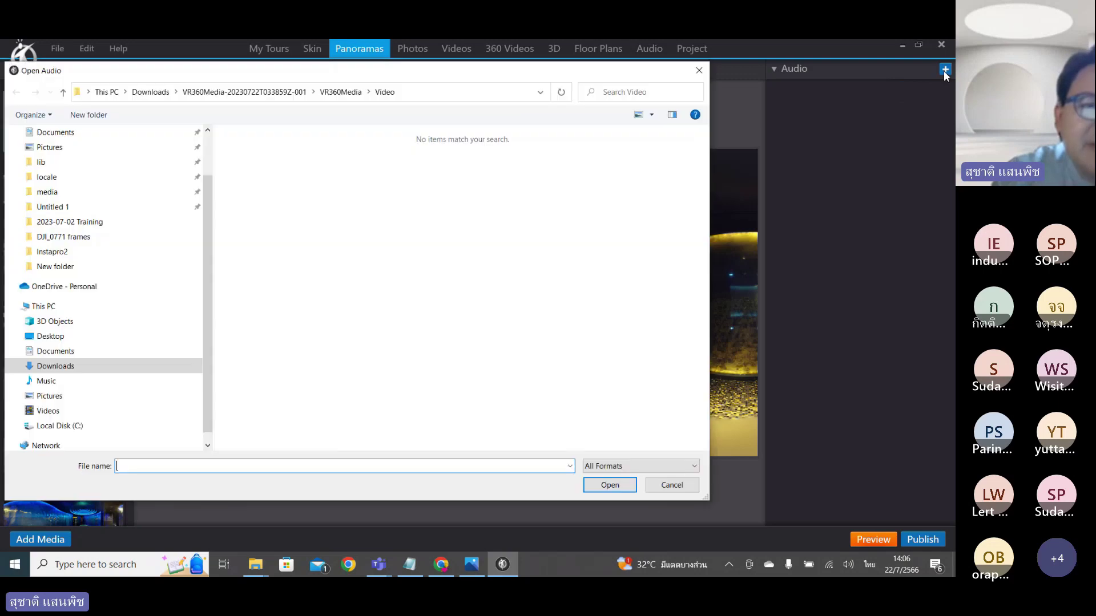
pyautogui.click(346, 94)
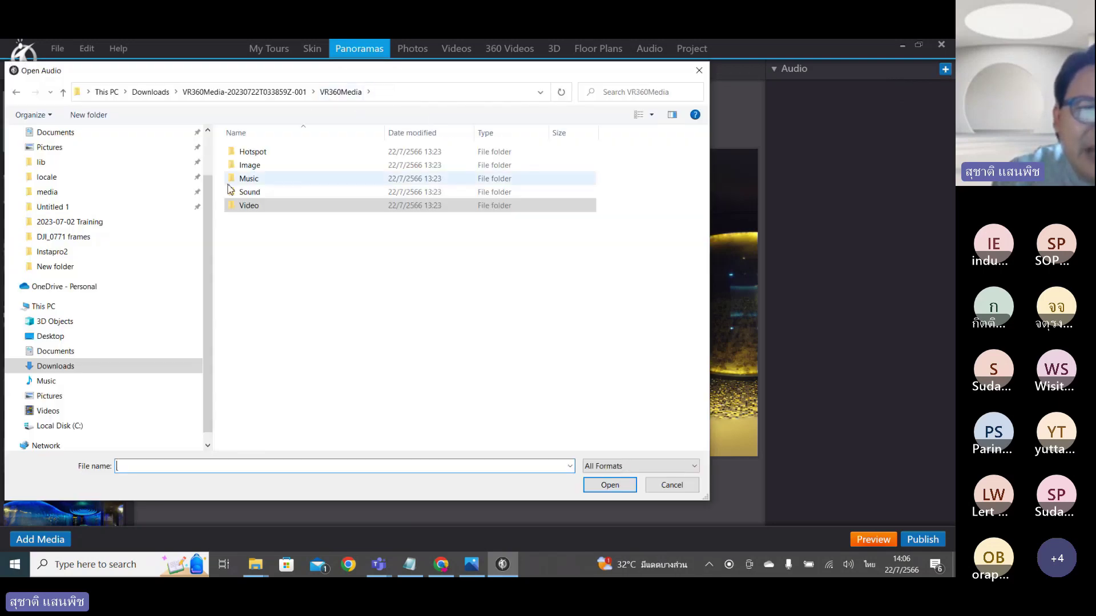
pyautogui.doubleClick(253, 194)
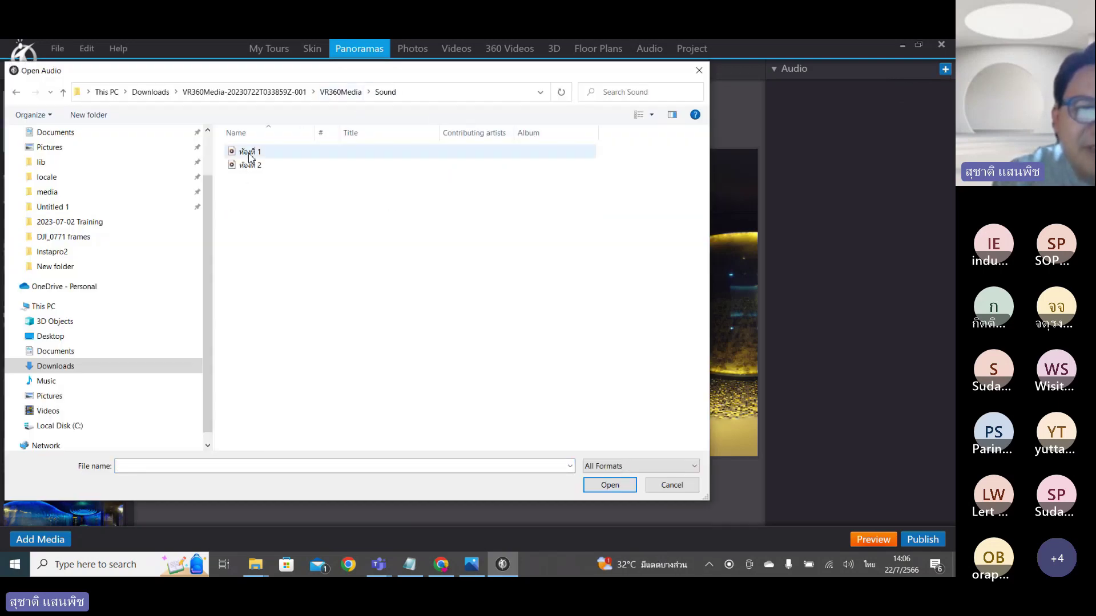
pyautogui.click(247, 152)
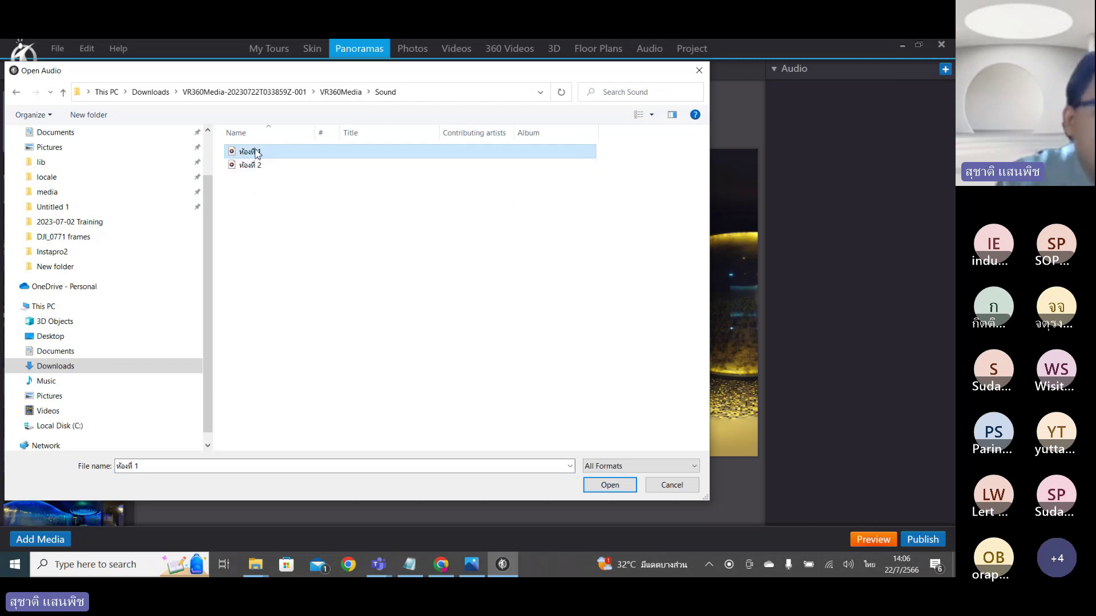
pyautogui.click(343, 93)
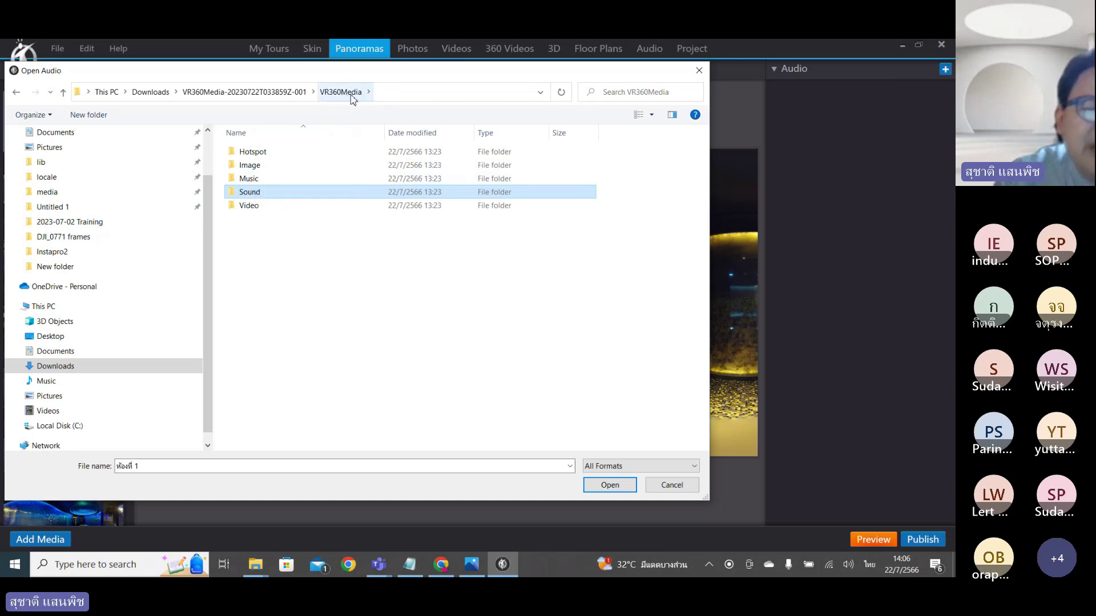
pyautogui.doubleClick(253, 193)
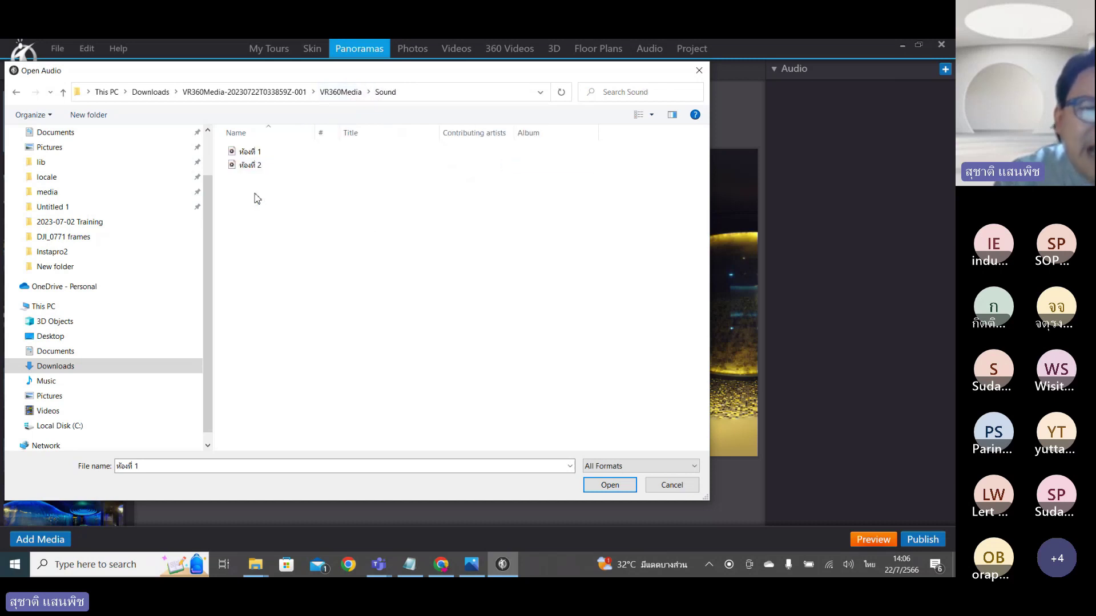
pyautogui.click(258, 153)
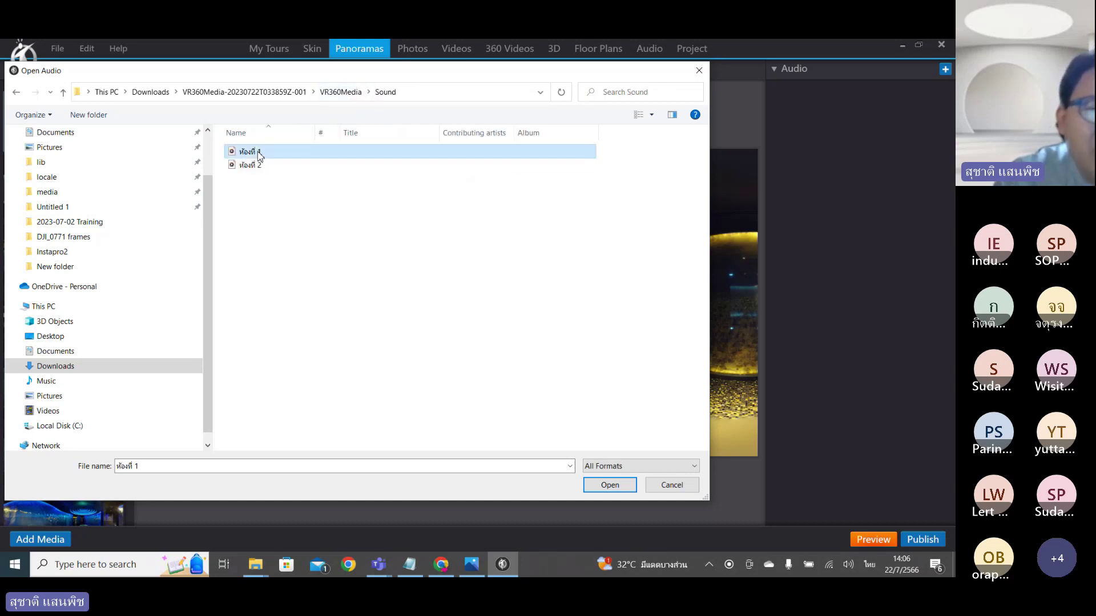
pyautogui.click(596, 489)
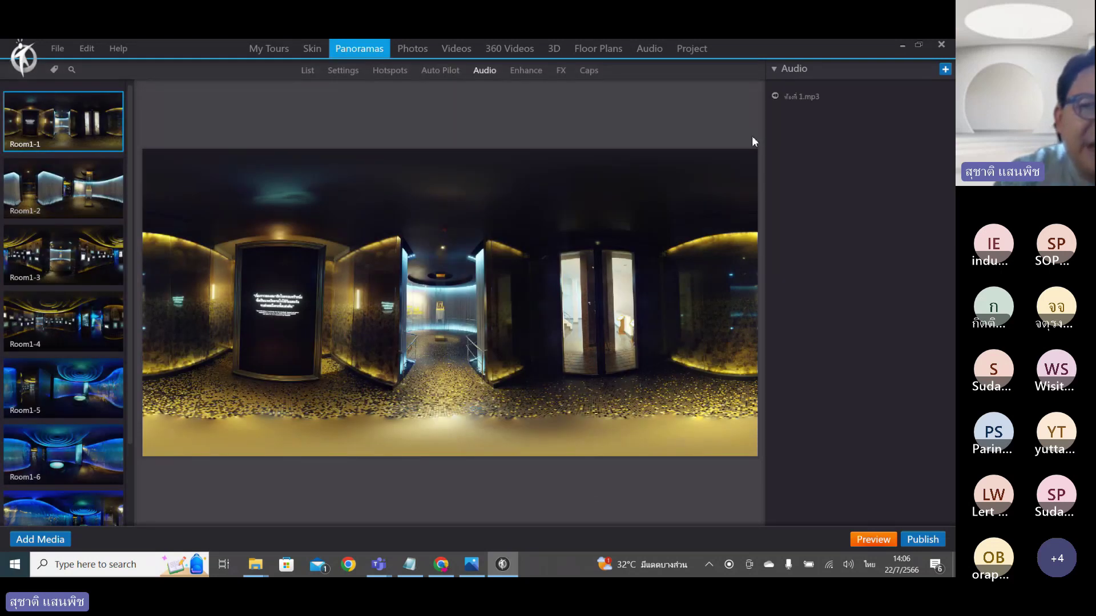
# Show the properties of the added Room1-1 audio, play the tour in the preview, and close the preview.
pyautogui.click(805, 101)
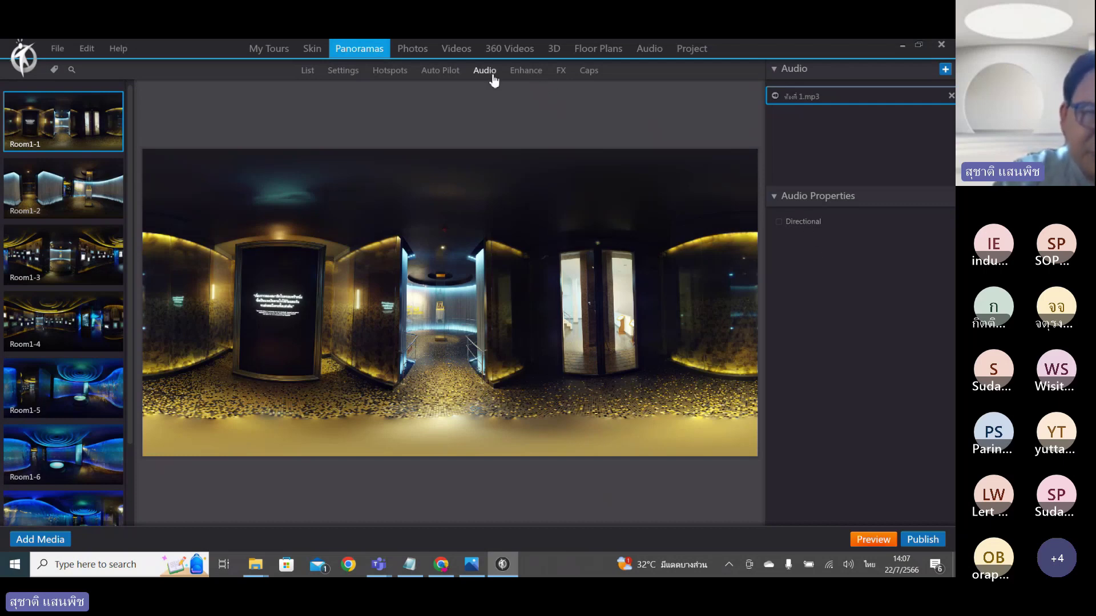
pyautogui.click(870, 540)
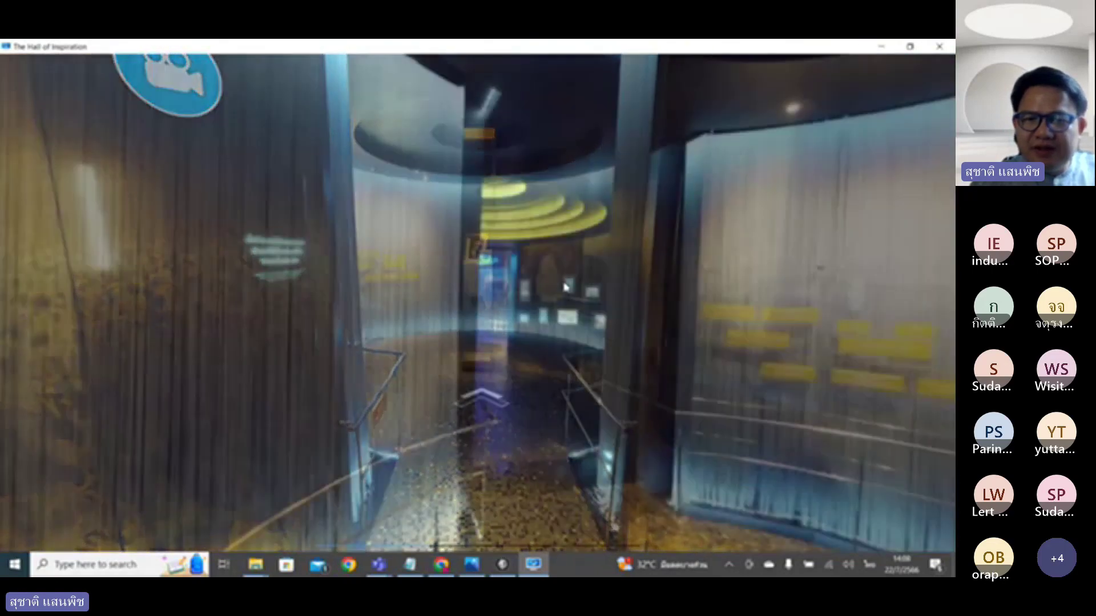
pyautogui.click(940, 46)
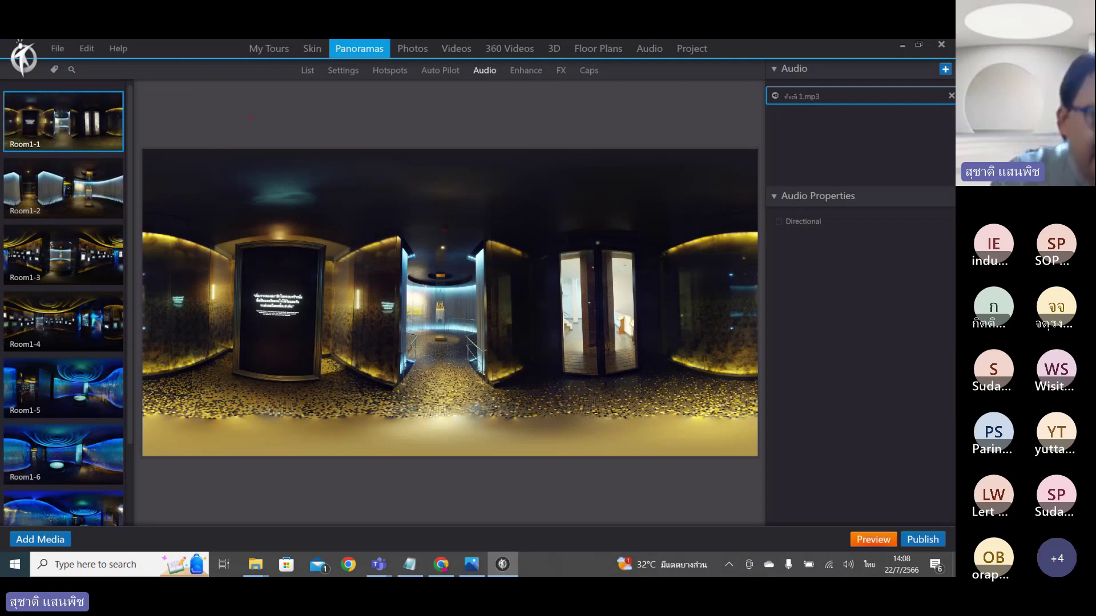
# Compare the audio lists of Room1-2 and Room1-1, and show the properties of Room1-1's audio.
pyautogui.moveTo(125, 109)
pyautogui.mouseDown()
pyautogui.moveTo(114, 114)
pyautogui.moveTo(122, 121)
pyautogui.mouseUp()
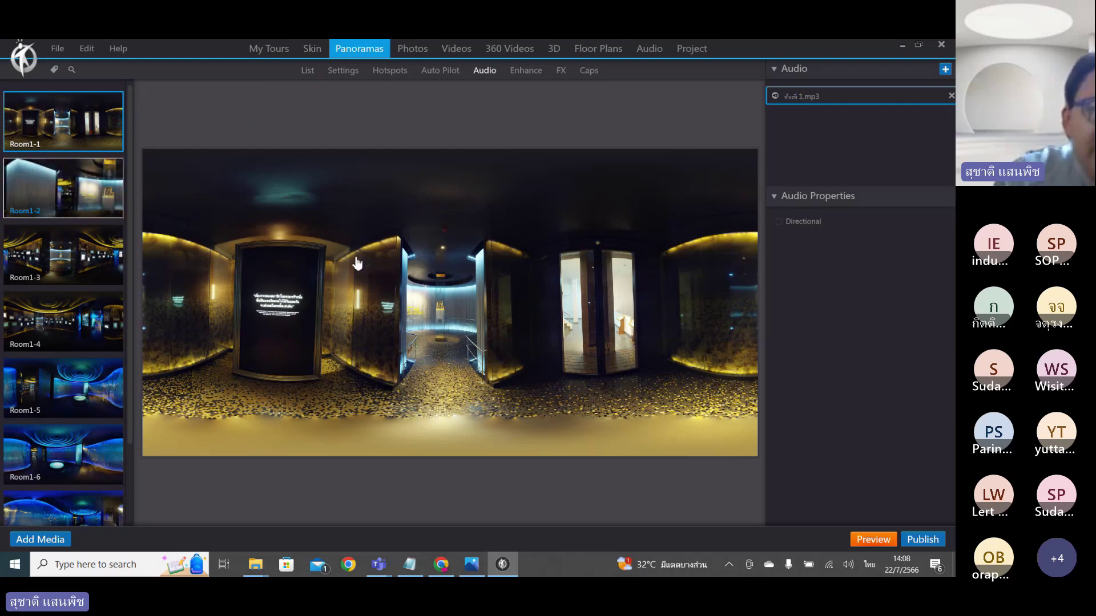
pyautogui.click(75, 191)
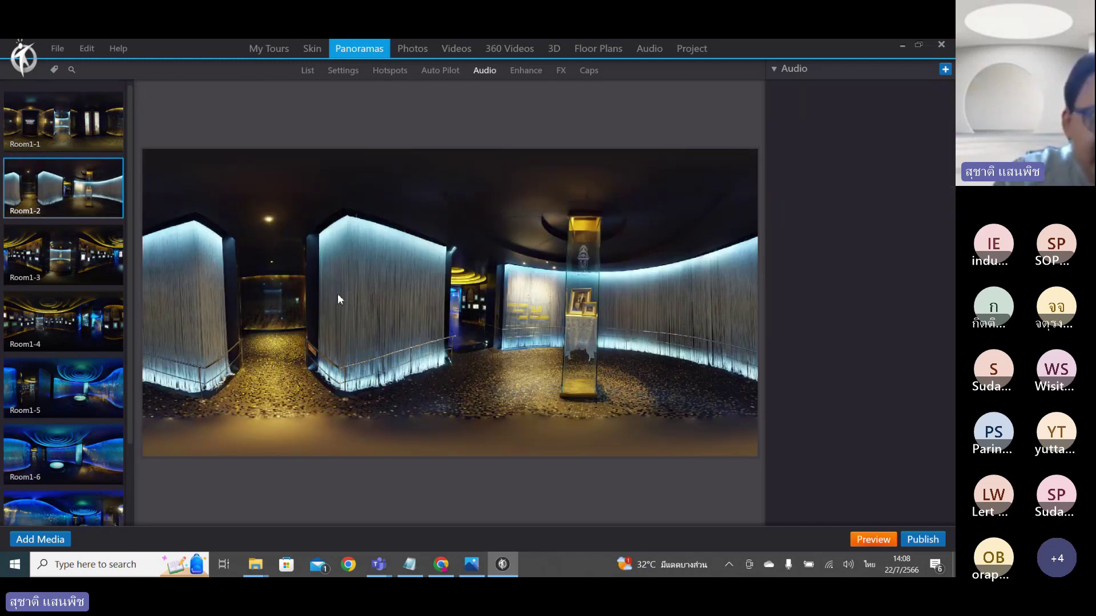
pyautogui.click(97, 135)
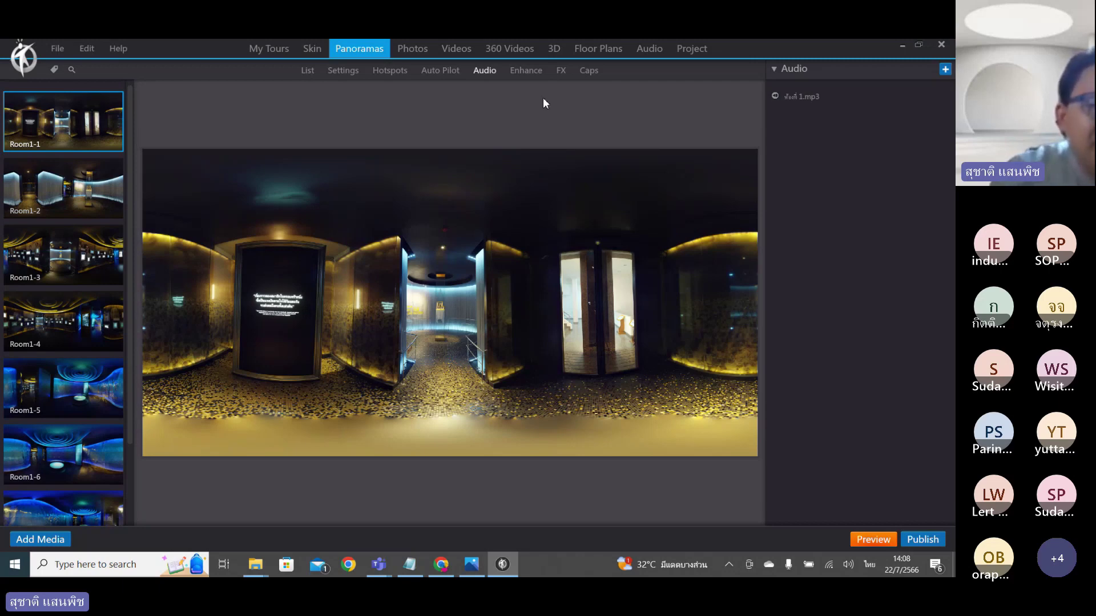
pyautogui.click(790, 94)
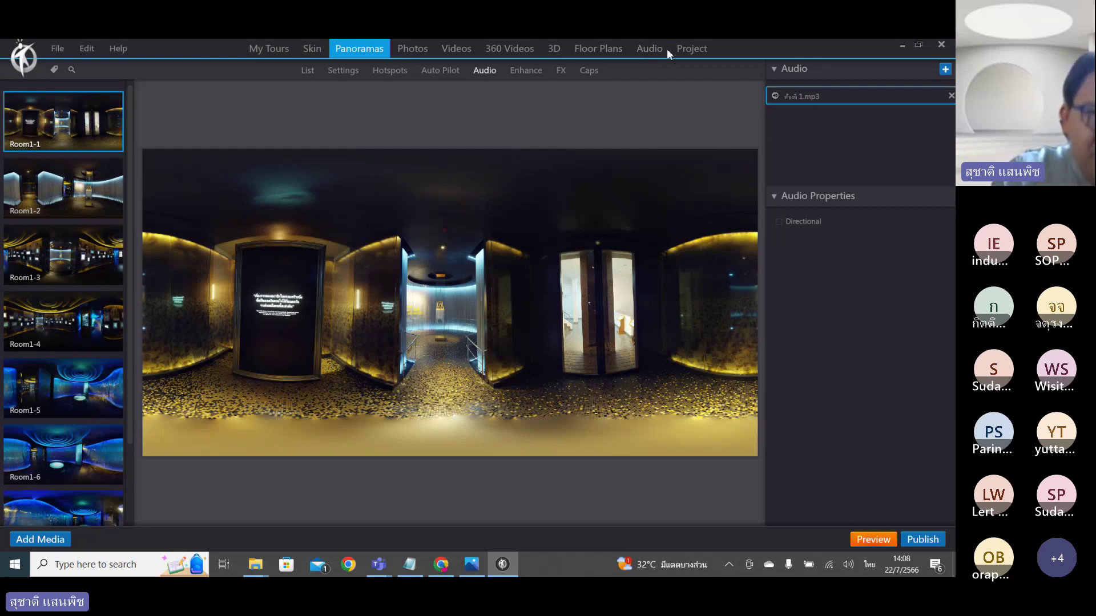
# Open the tour's audio library and circle the ห้องที่ 1 clip in red.
pyautogui.click(650, 49)
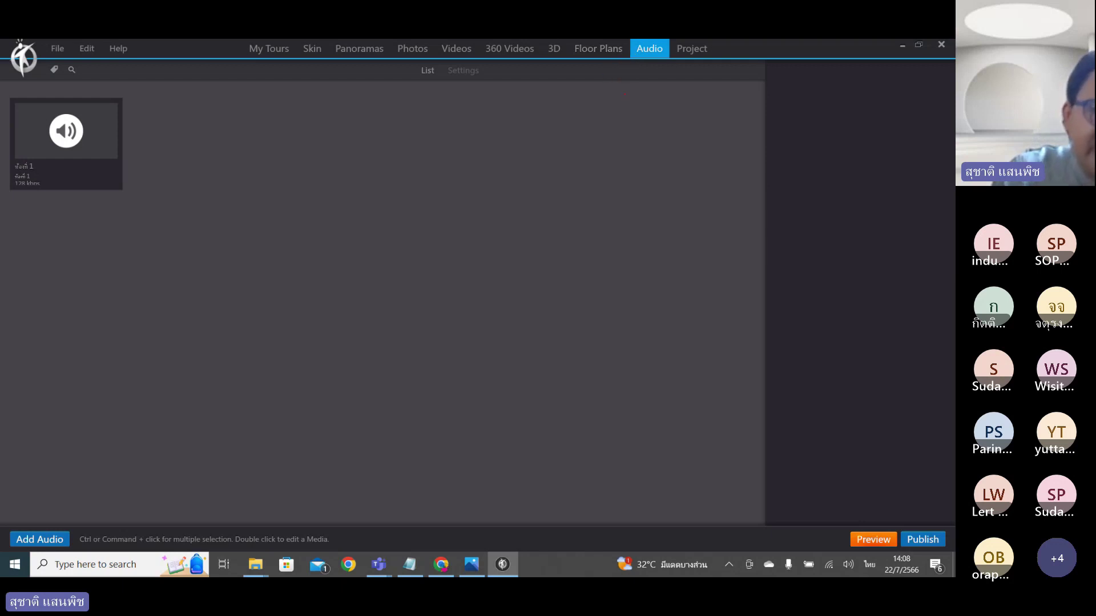
pyautogui.moveTo(630, 84); pyautogui.dragTo(620, 76)
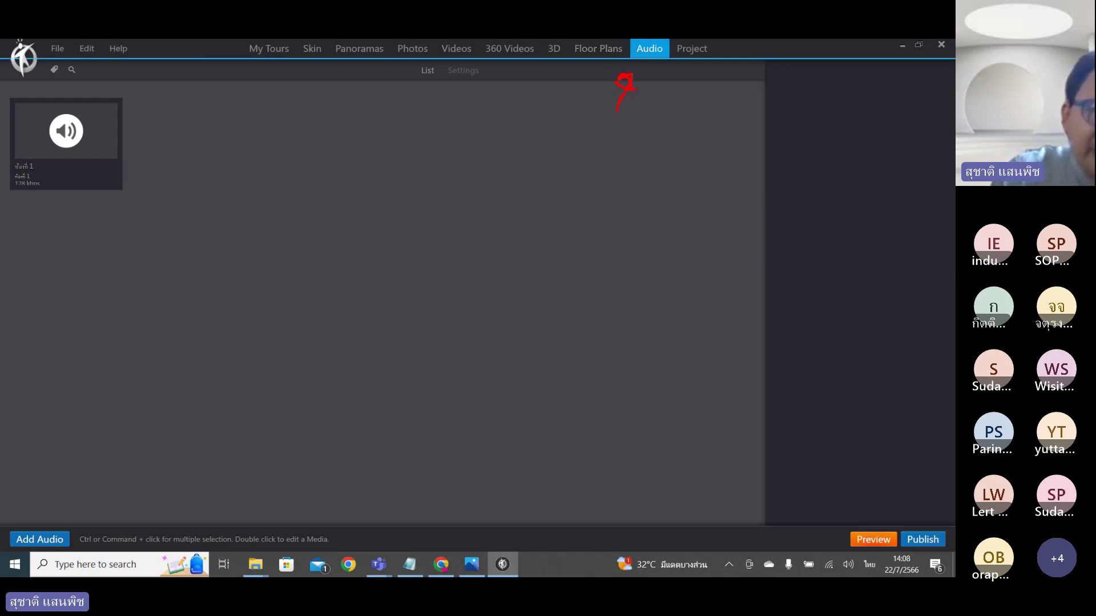
pyautogui.moveTo(248, 182); pyautogui.dragTo(183, 115)
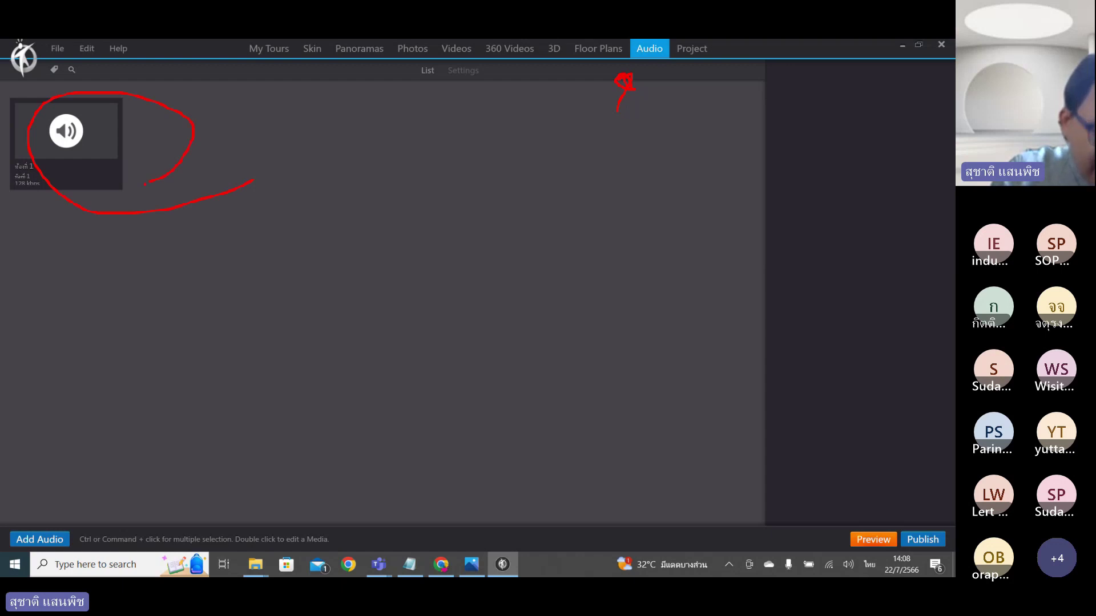
# Set the volume of the ห้องที่ 1 clip to 0.20 and try it in the tour preview.
pyautogui.click(80, 147)
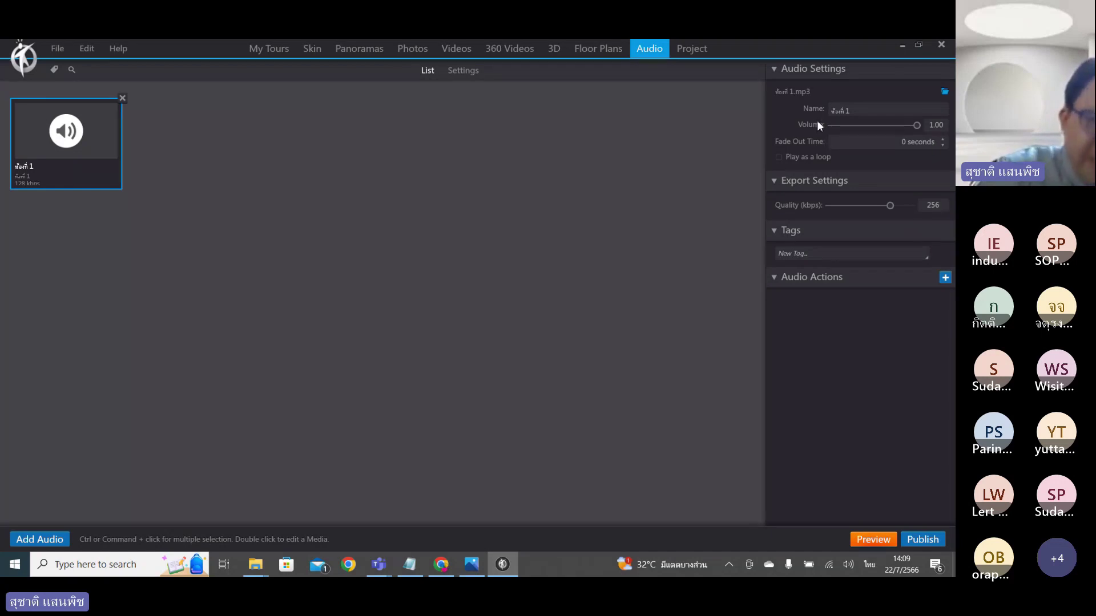
pyautogui.moveTo(791, 138); pyautogui.dragTo(815, 130)
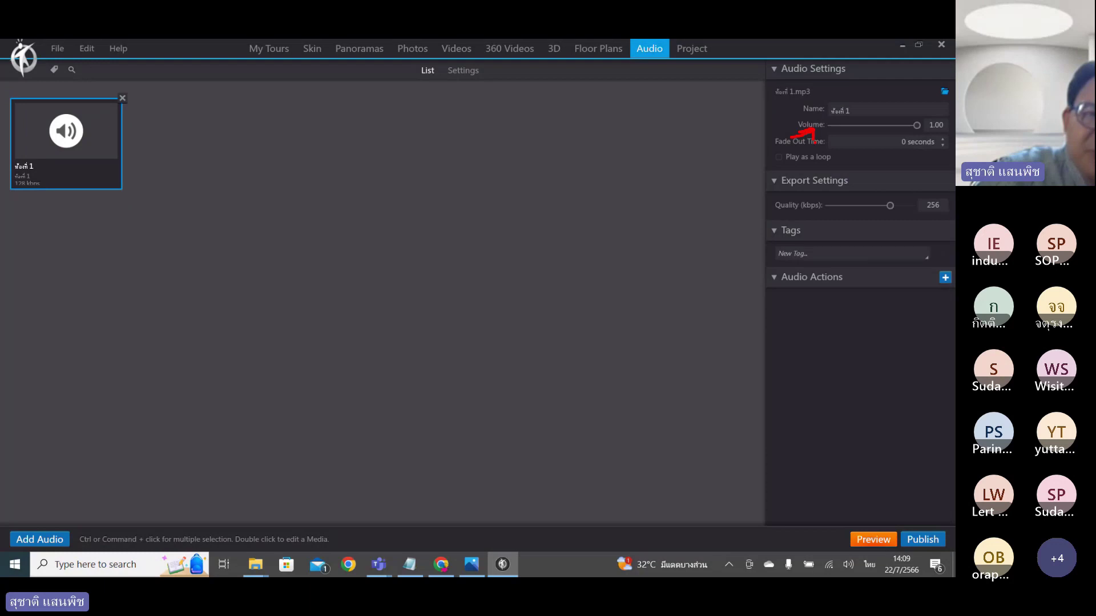
pyautogui.press('Escape')
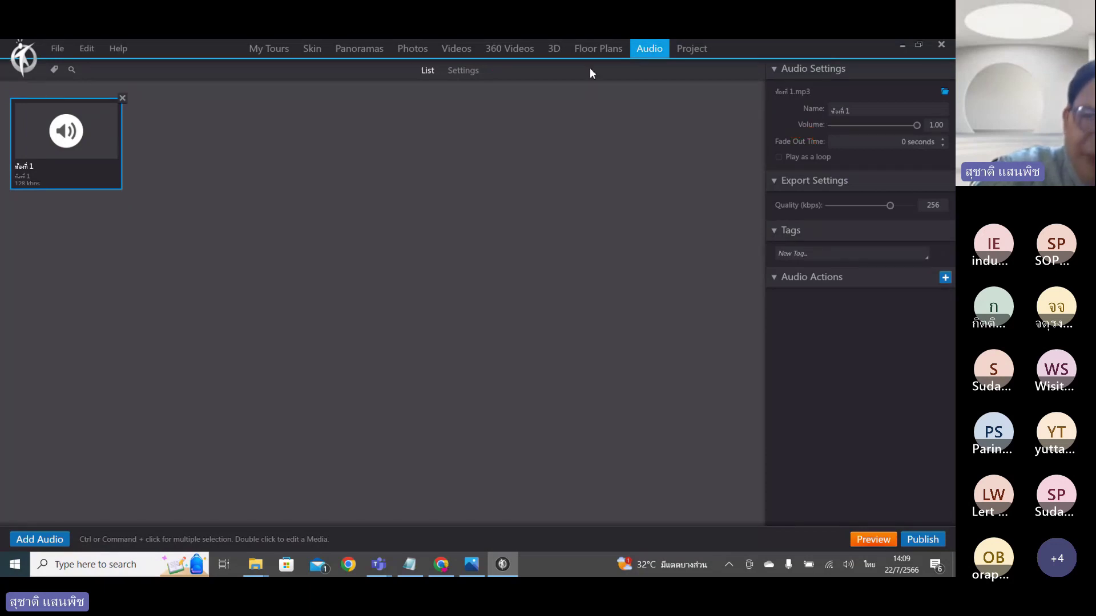
pyautogui.click(463, 72)
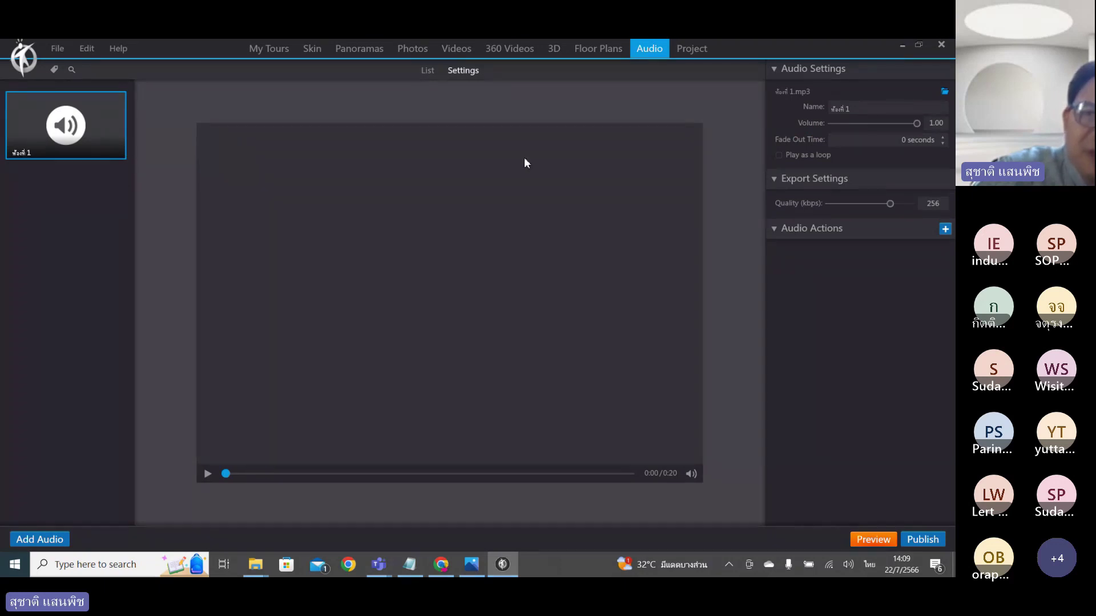
pyautogui.click(428, 70)
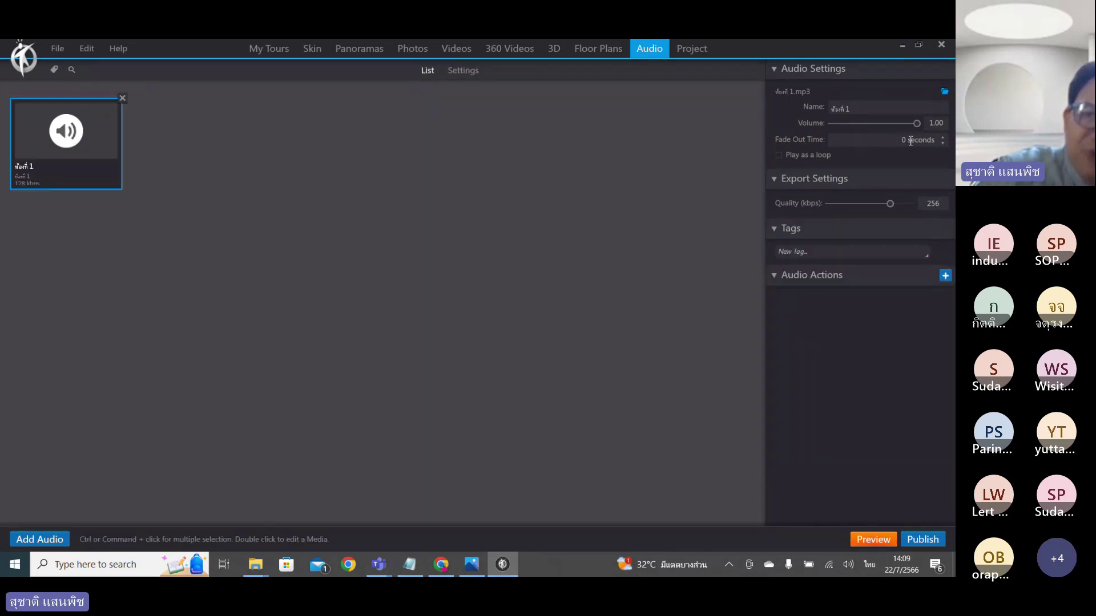
pyautogui.moveTo(917, 124); pyautogui.dragTo(848, 125)
pyautogui.click(873, 539)
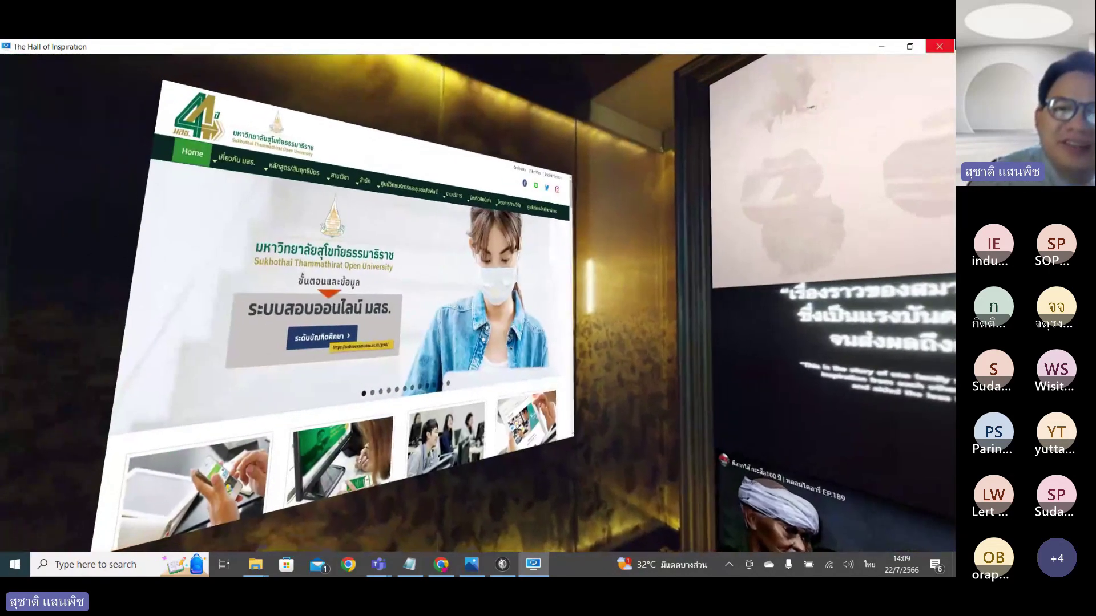
pyautogui.click(939, 46)
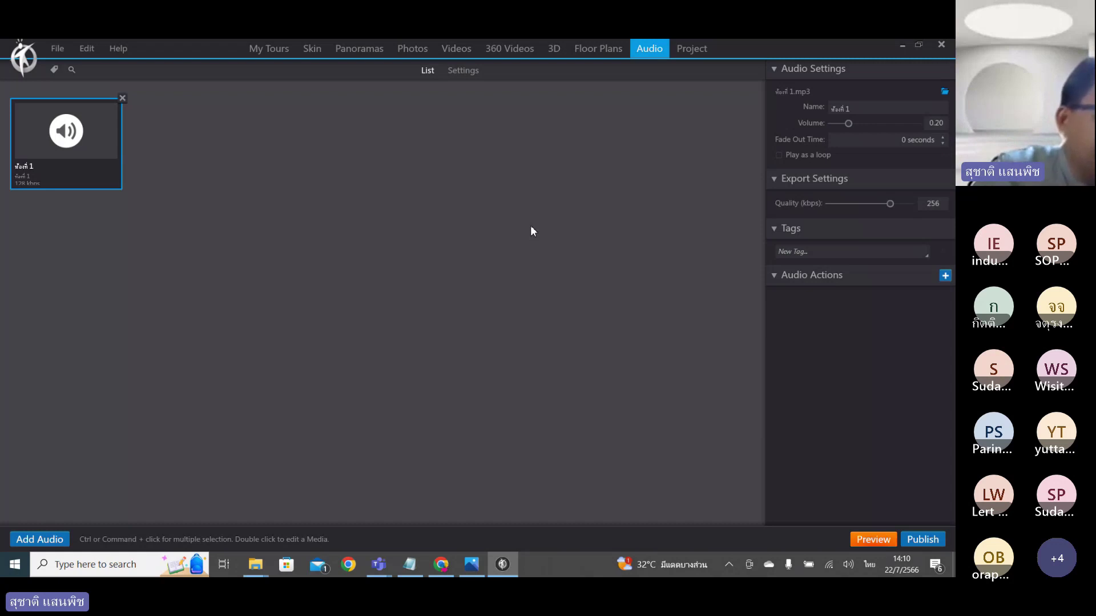
# Show the project settings down to Background Music, marking Project with a red 1 and Background Music with a red 2.
pyautogui.click(687, 50)
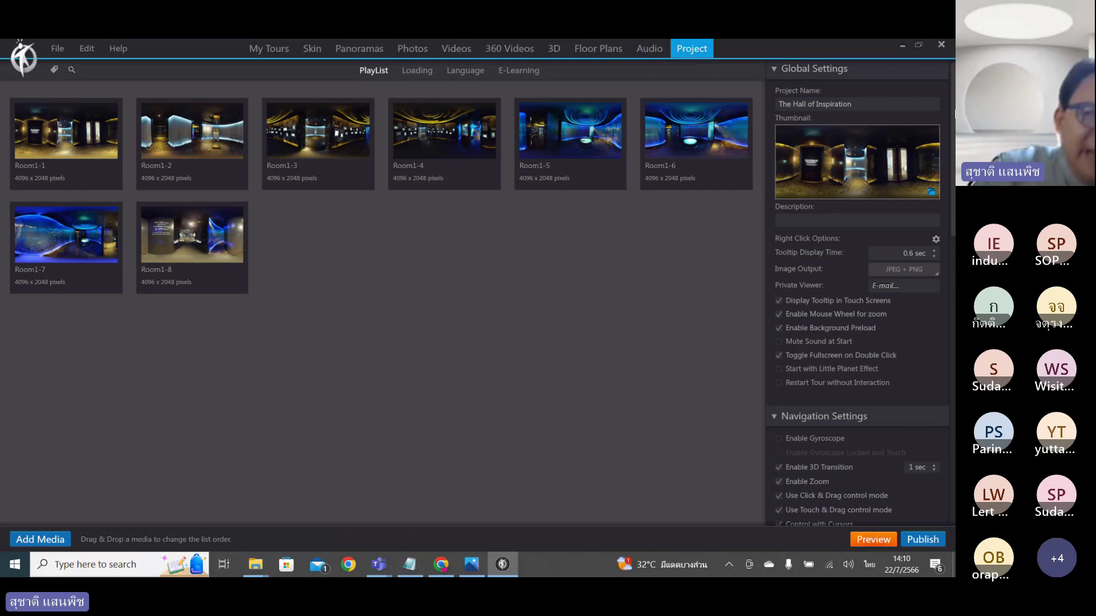
pyautogui.moveTo(953, 94); pyautogui.dragTo(951, 296)
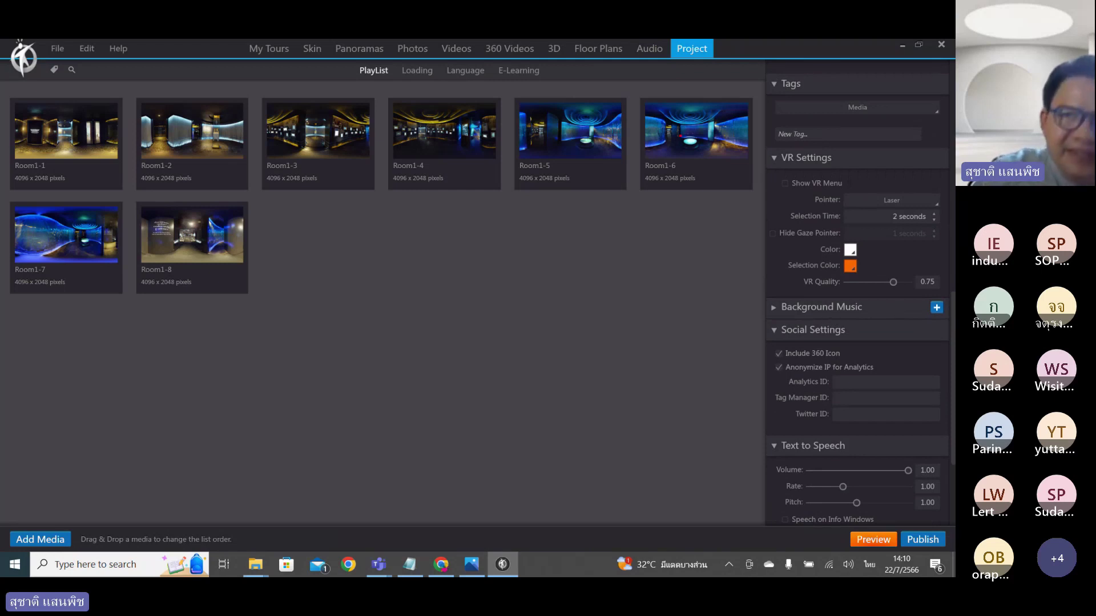
pyautogui.moveTo(698, 105); pyautogui.dragTo(691, 66)
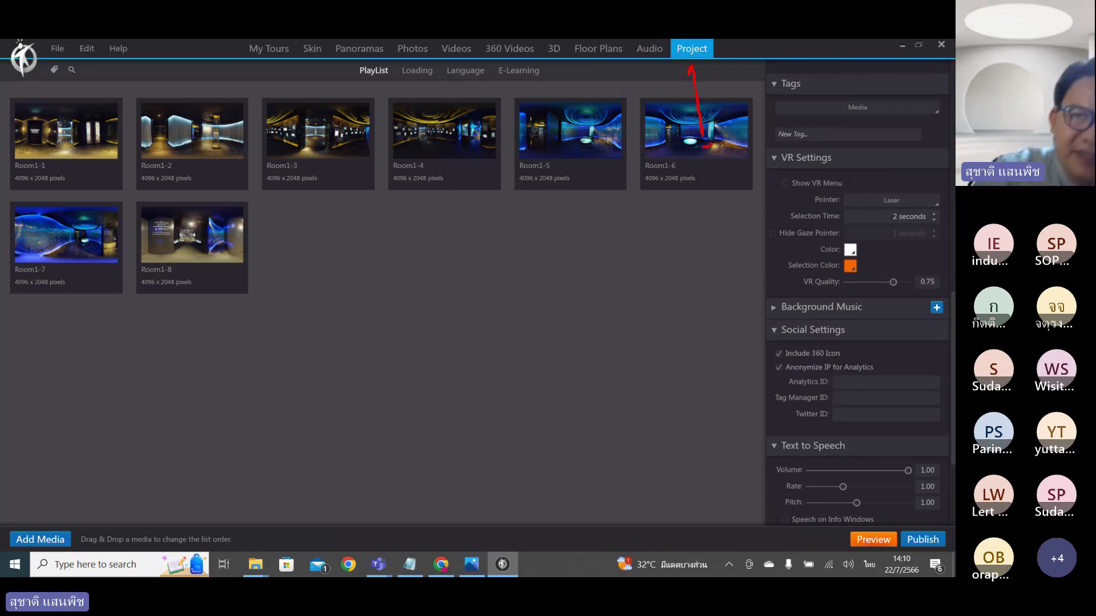
pyautogui.moveTo(708, 147)
pyautogui.mouseDown()
pyautogui.moveTo(673, 89)
pyautogui.moveTo(719, 40)
pyautogui.moveTo(713, 144)
pyautogui.moveTo(682, 153)
pyautogui.mouseUp()
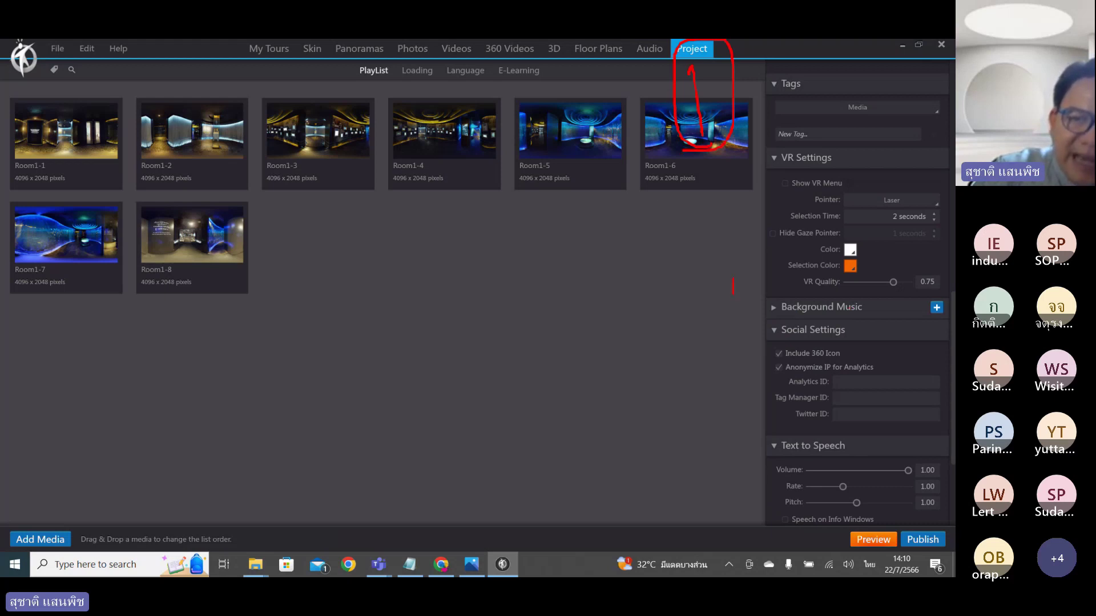
pyautogui.moveTo(742, 328)
pyautogui.mouseDown()
pyautogui.moveTo(783, 244)
pyautogui.moveTo(765, 327)
pyautogui.mouseUp()
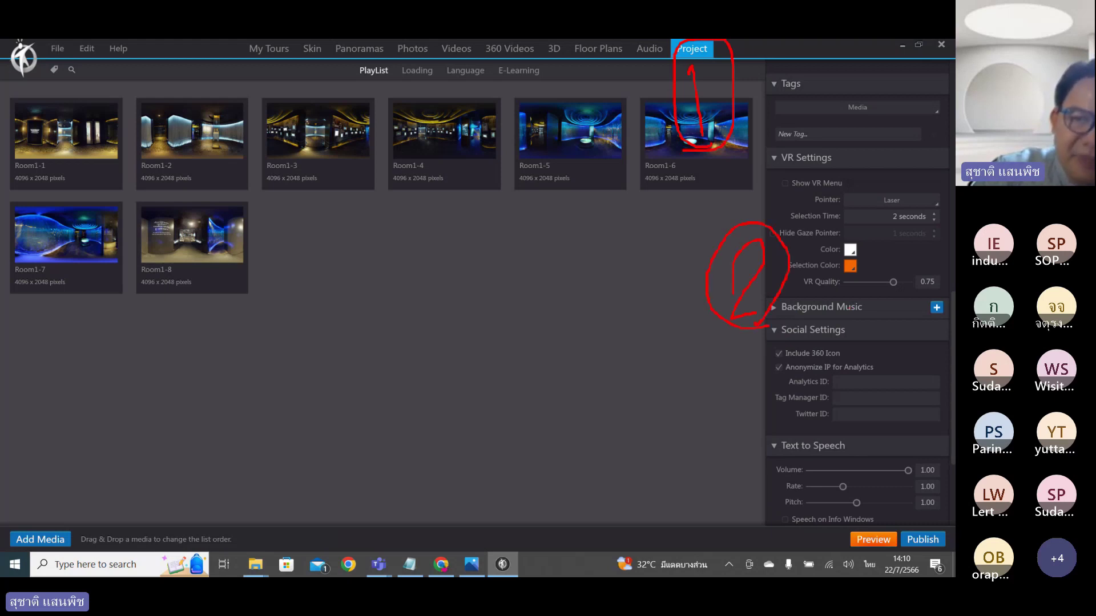
pyautogui.moveTo(791, 278); pyautogui.dragTo(805, 300)
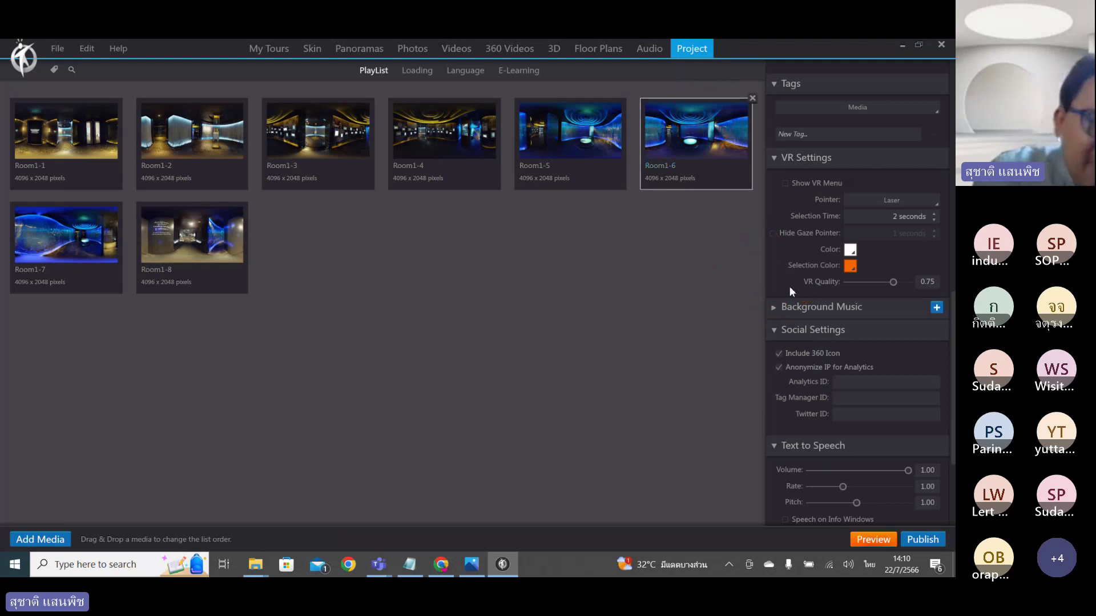
# Add bensound-love from the VR360Media Music folder as the project's background music and try it in the tour preview.
pyautogui.click(815, 308)
pyautogui.click(936, 307)
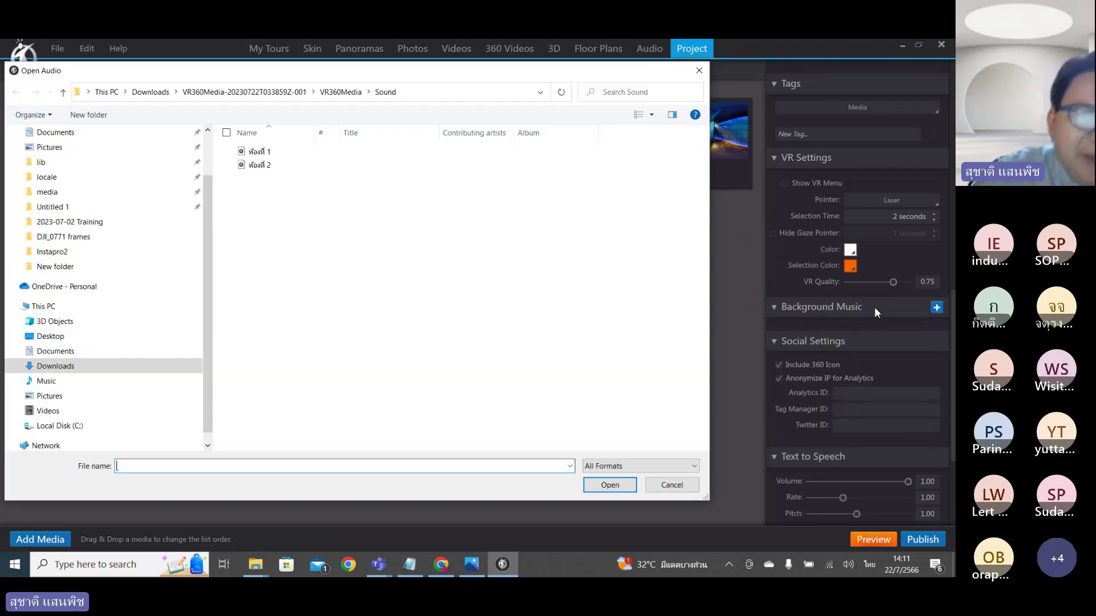
pyautogui.click(338, 94)
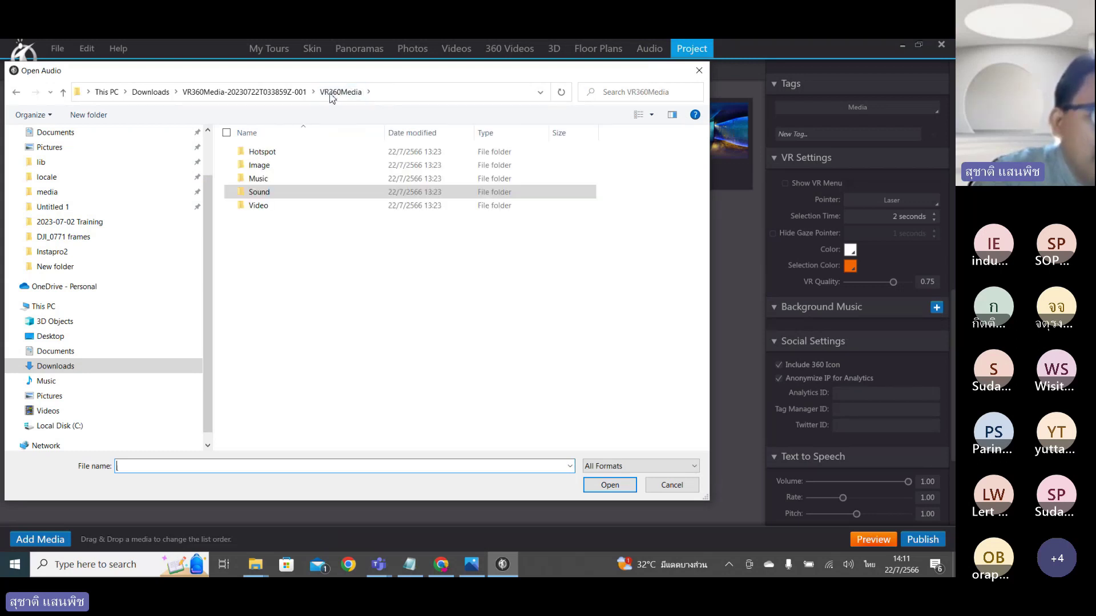
pyautogui.doubleClick(258, 179)
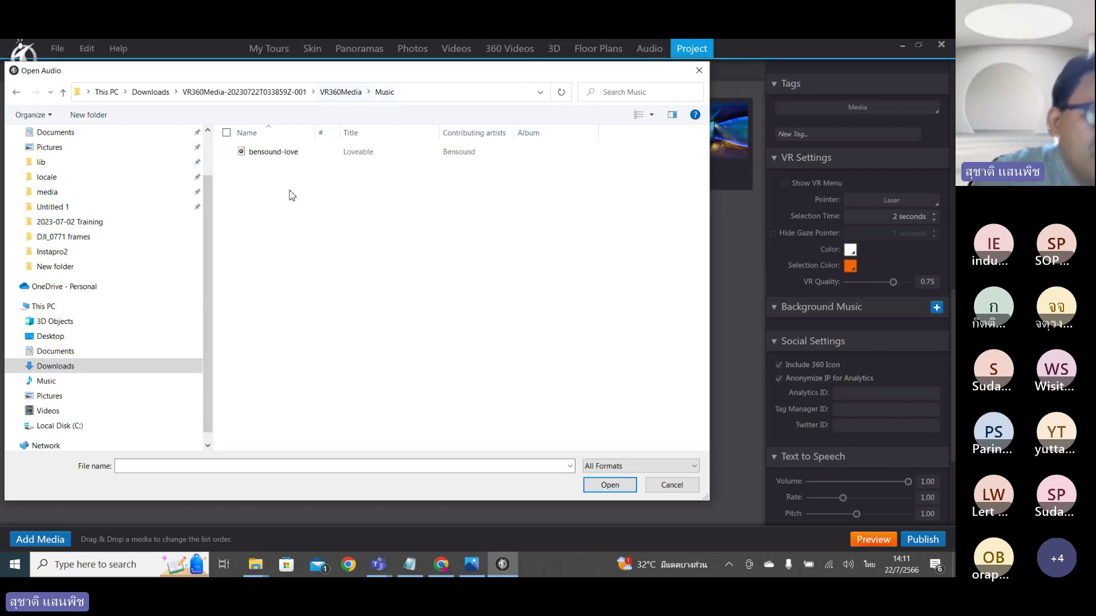
pyautogui.click(260, 158)
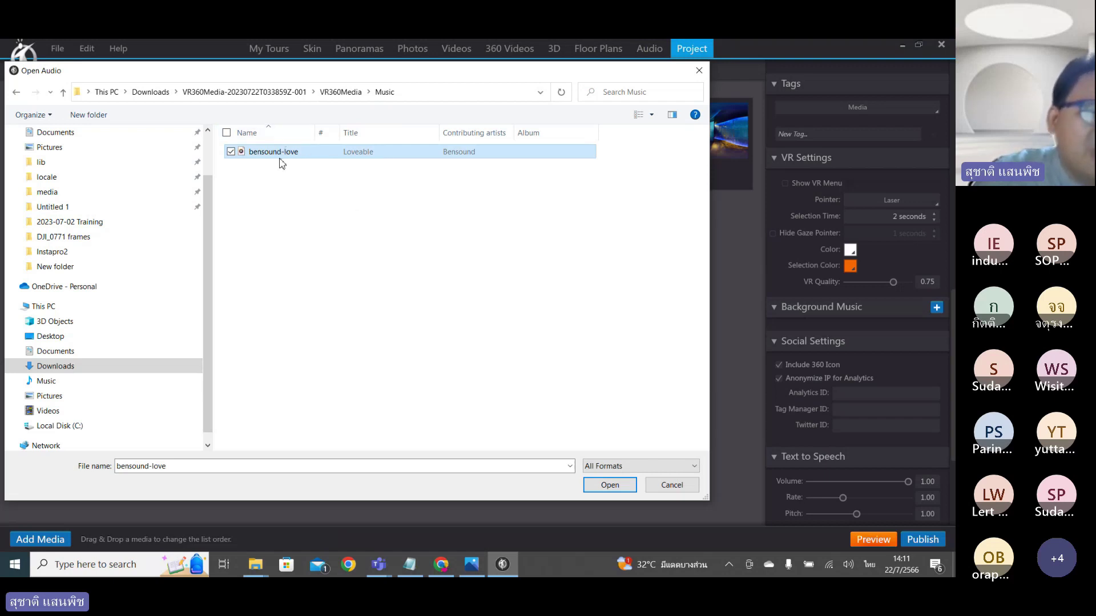
pyautogui.click(603, 488)
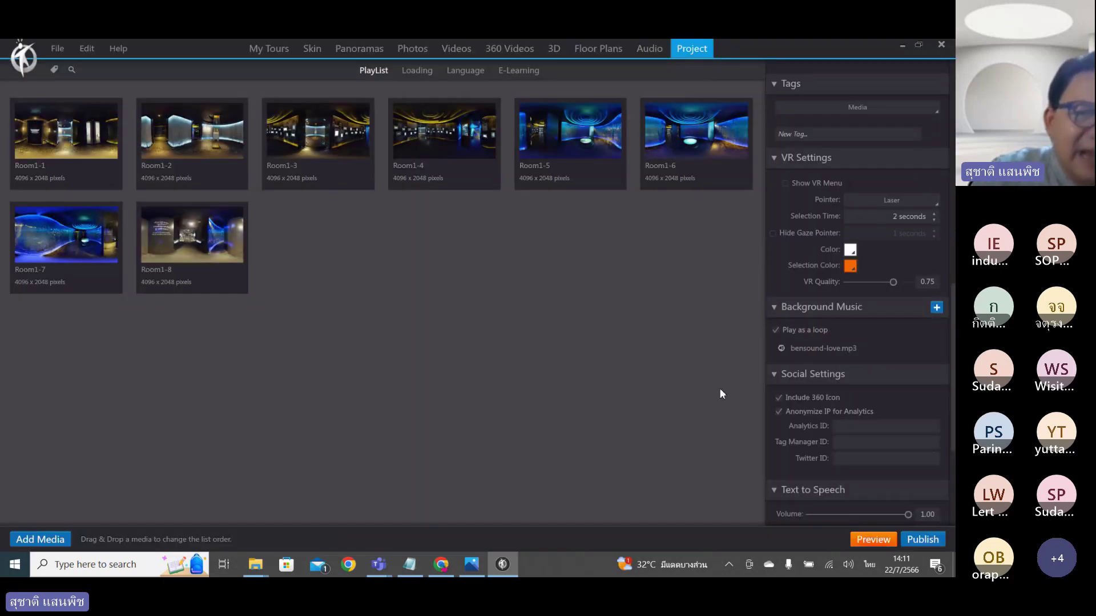
pyautogui.click(869, 539)
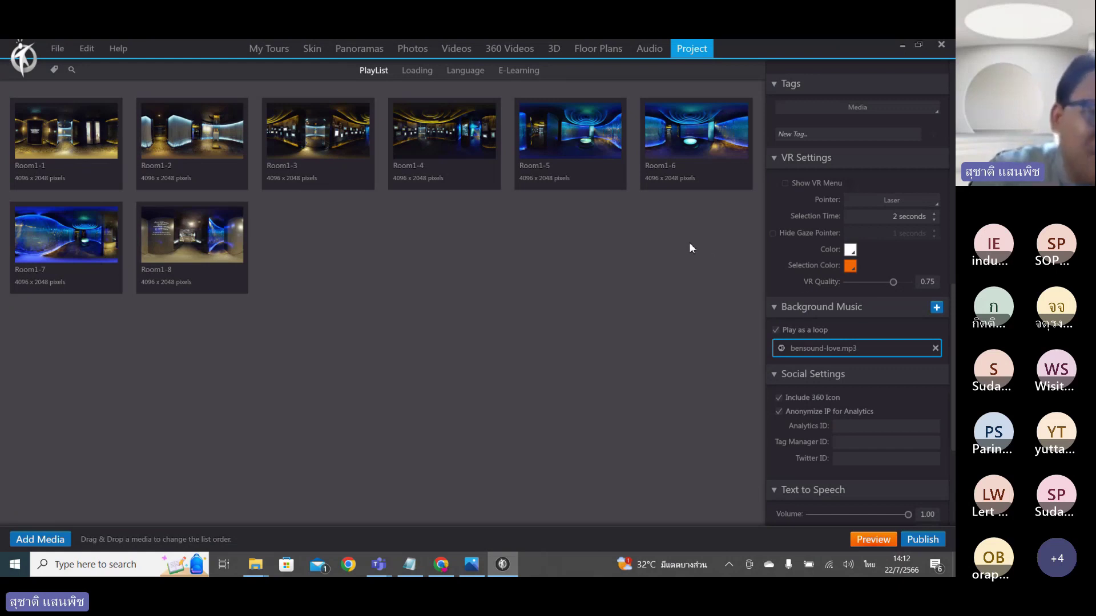
# Set the volume of the bensound-love clip to 0.10 in the audio library, then check the tour preview and close it.
pyautogui.click(651, 57)
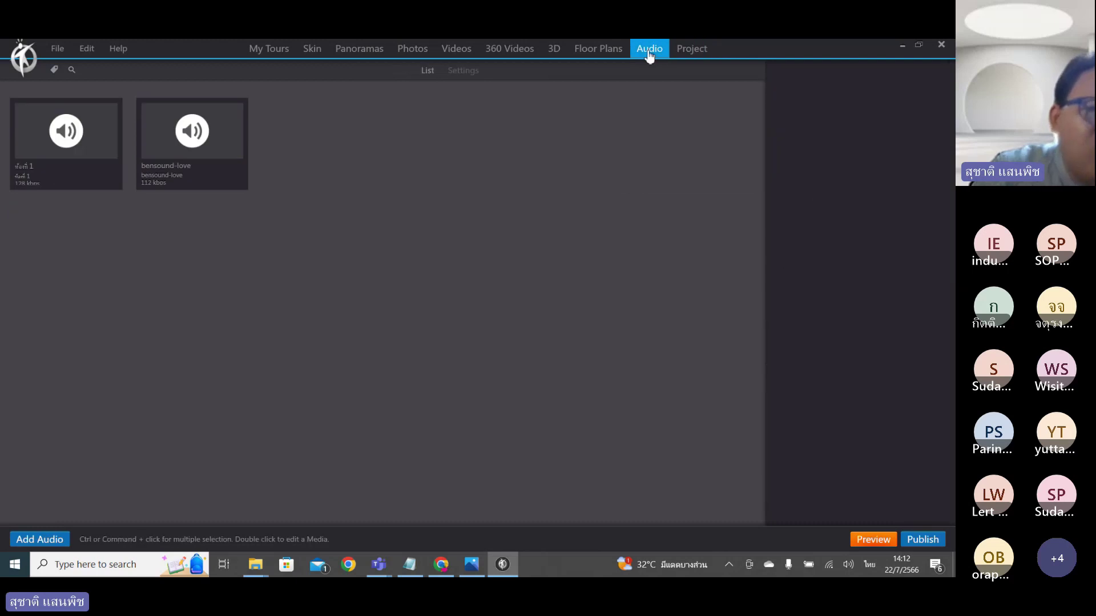
pyautogui.click(191, 133)
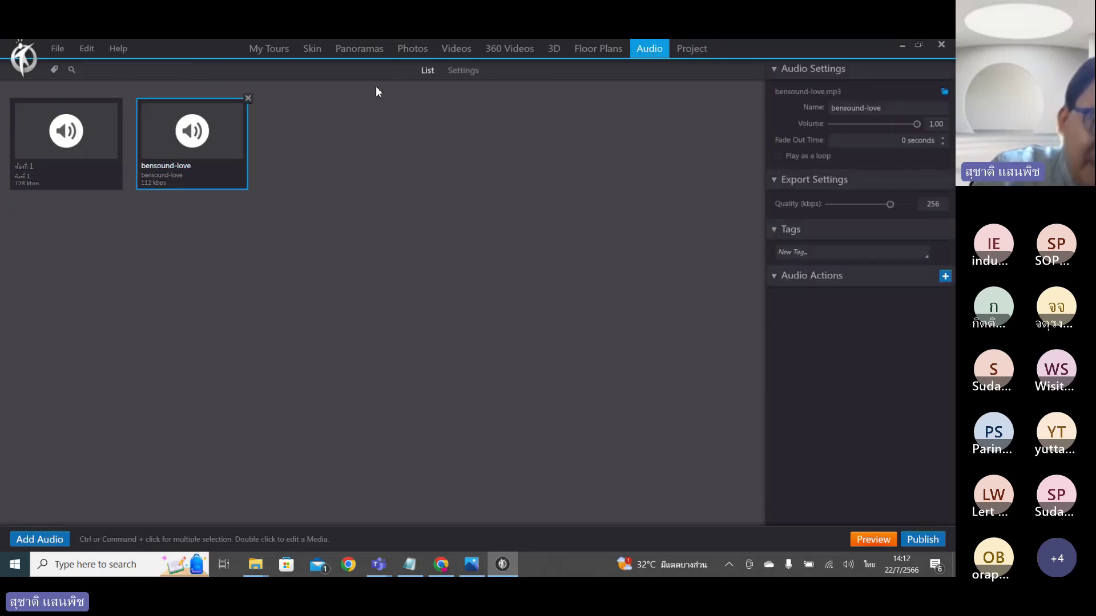
pyautogui.moveTo(917, 124); pyautogui.dragTo(842, 130)
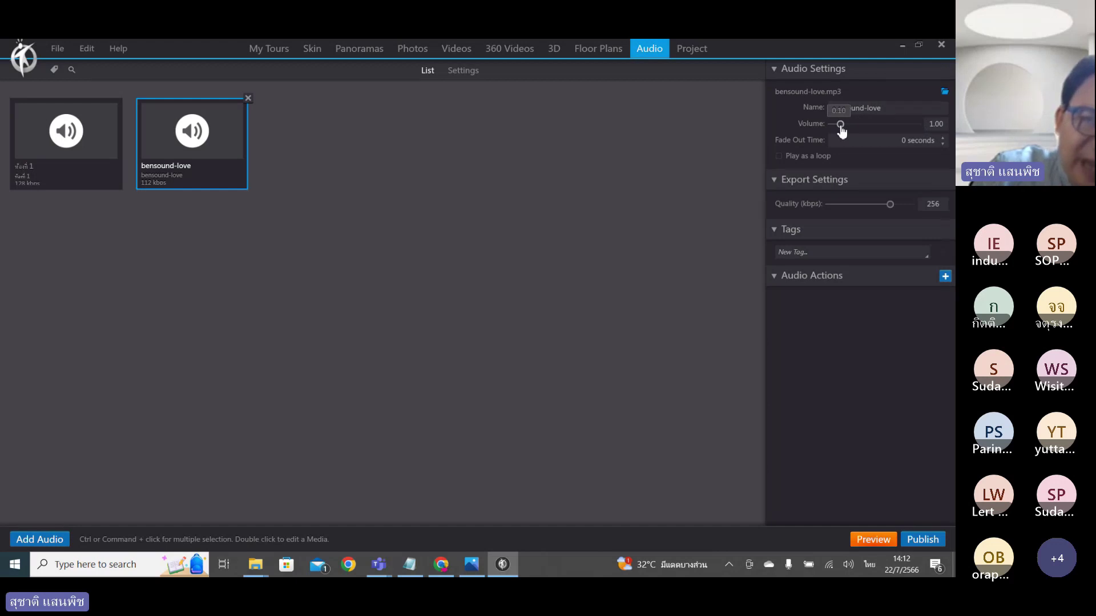
pyautogui.moveTo(842, 131); pyautogui.dragTo(841, 131)
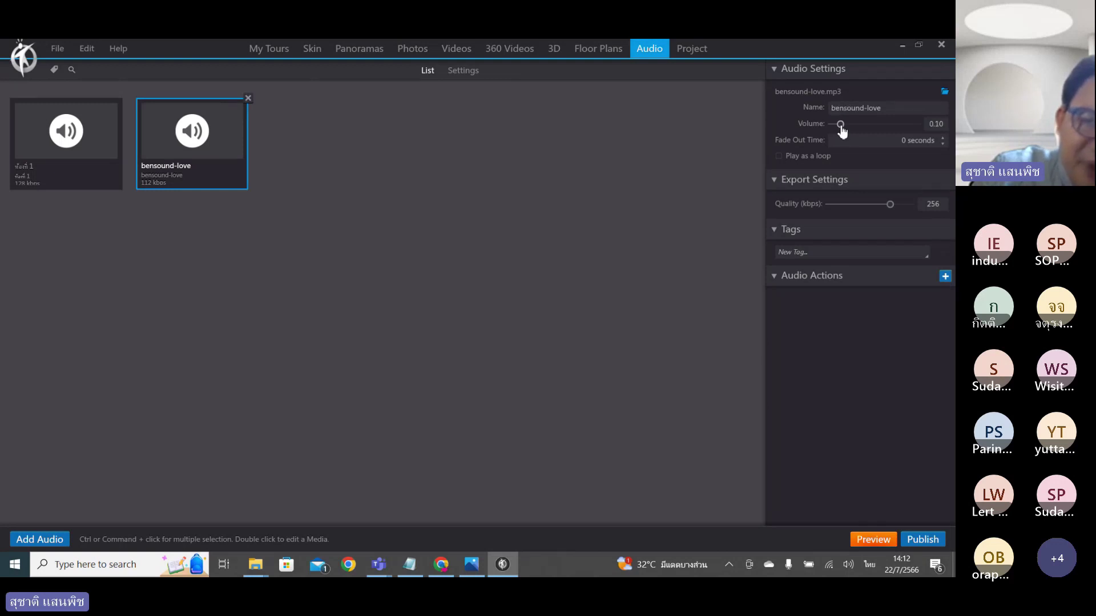
pyautogui.click(862, 537)
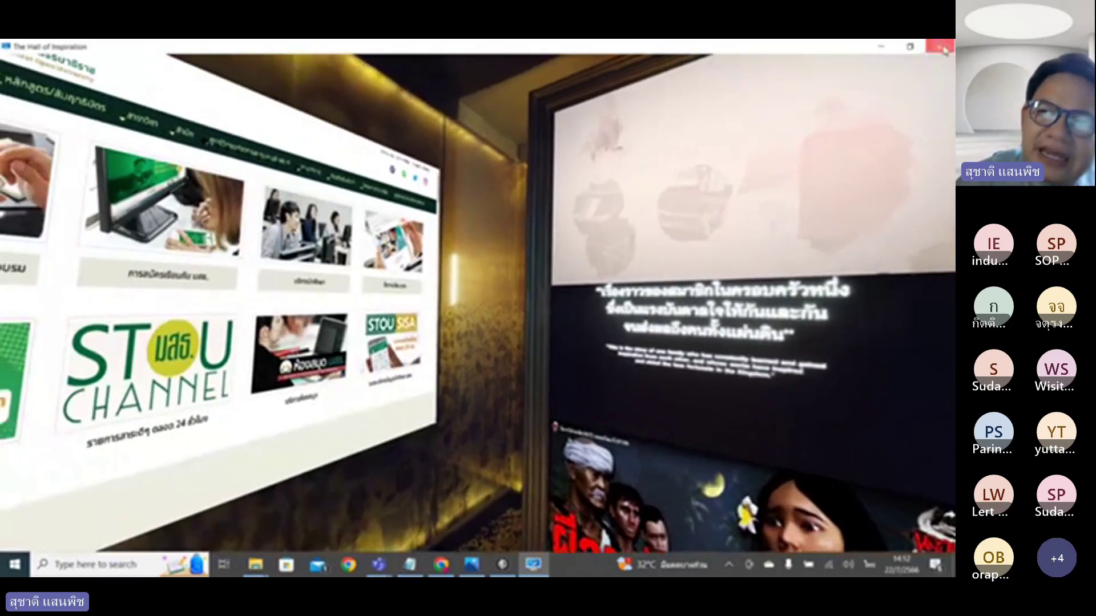
pyautogui.click(939, 46)
# Set the volume of the ห้องที่ 1 clip to about 0.50.
pyautogui.click(57, 150)
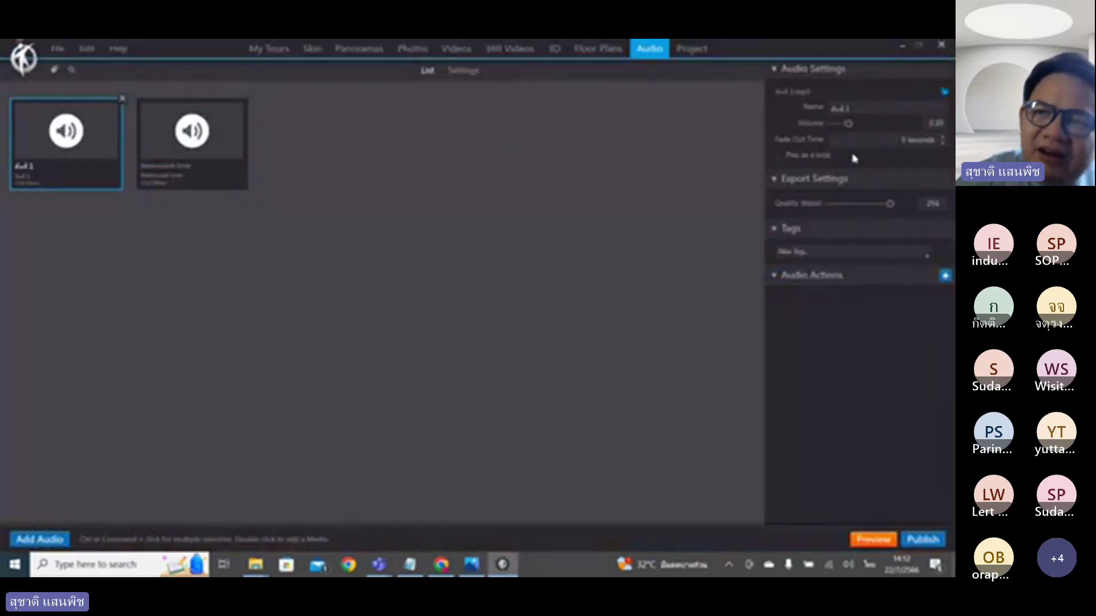
pyautogui.moveTo(851, 131); pyautogui.dragTo(871, 135)
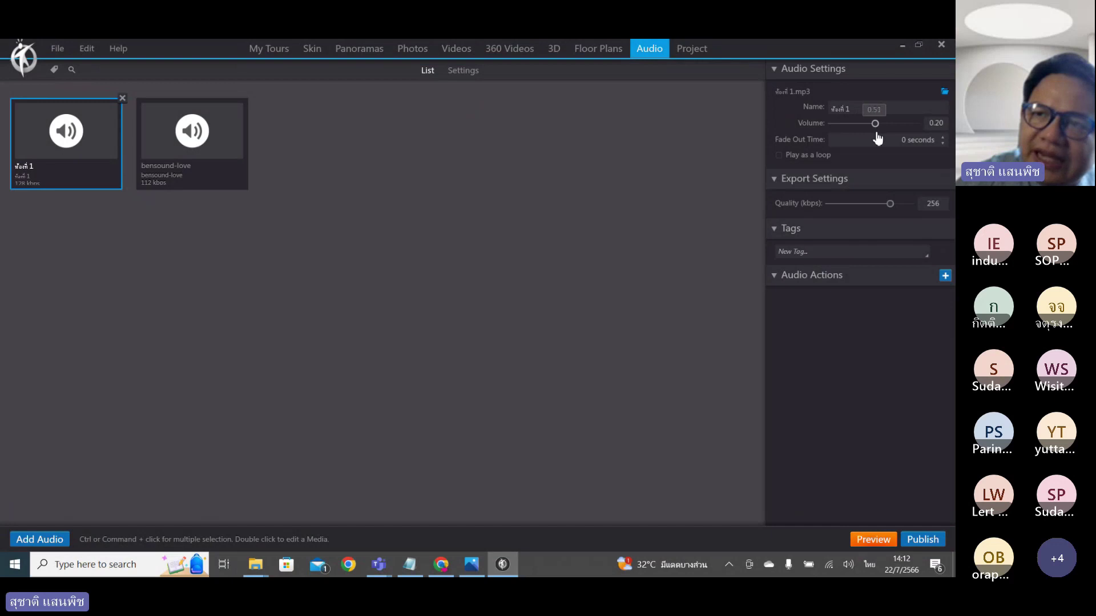
pyautogui.click(923, 540)
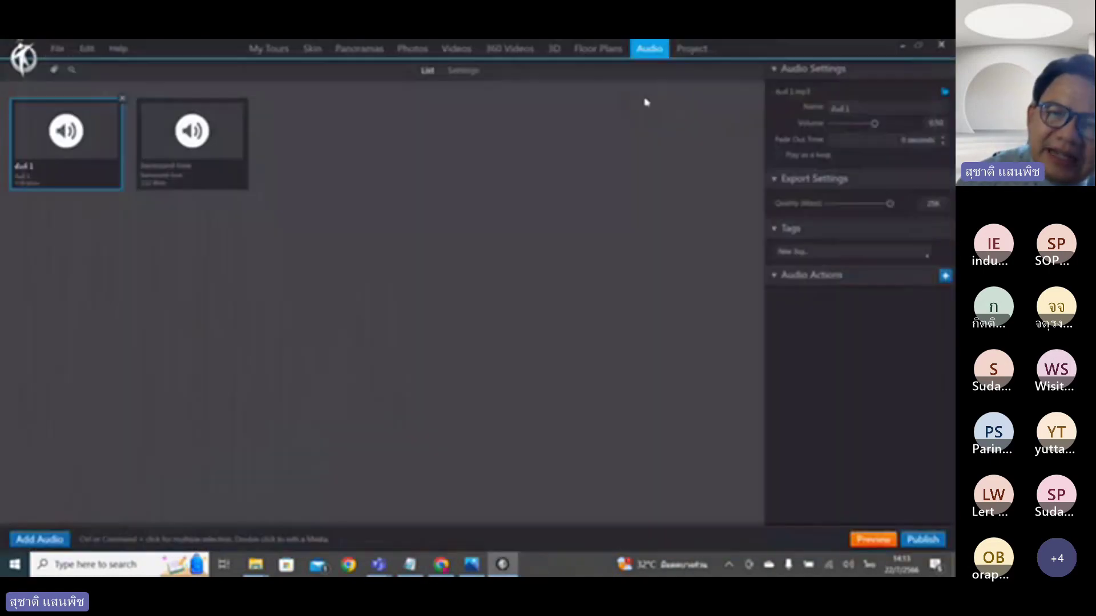
# Open the audio list of the Room1-2 panorama.
pyautogui.click(359, 49)
pyautogui.doubleClick(154, 156)
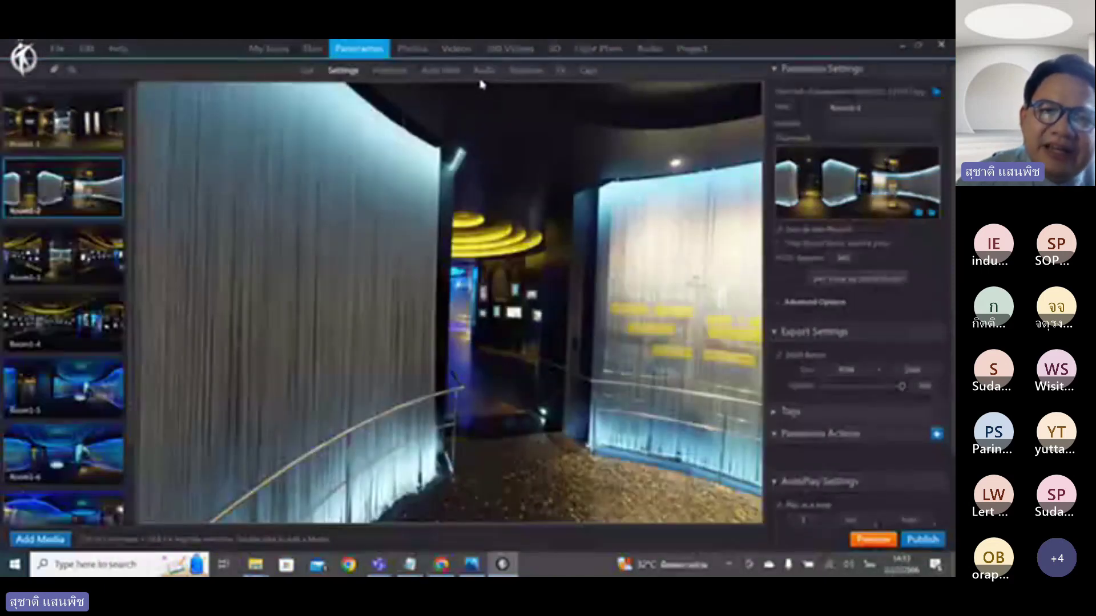
pyautogui.click(484, 71)
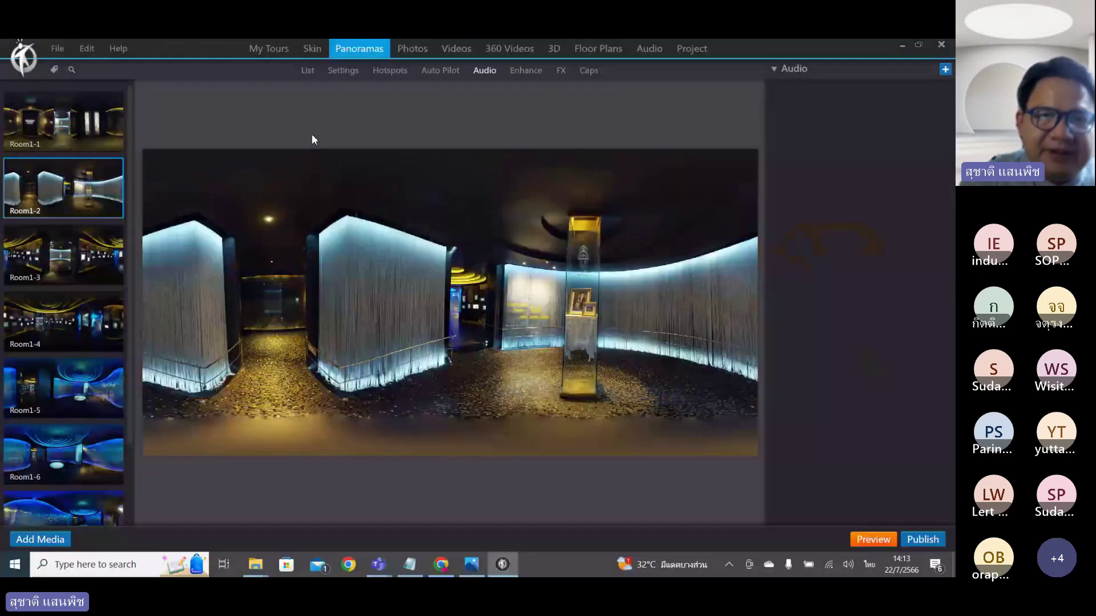
# Handwrite a circled 1 with "เสียง Panorama" in red over the Room1-2 image and underline Panorama.
pyautogui.moveTo(313, 120)
pyautogui.mouseDown()
pyautogui.moveTo(308, 155)
pyautogui.moveTo(299, 118)
pyautogui.moveTo(327, 152)
pyautogui.moveTo(387, 168)
pyautogui.mouseUp()
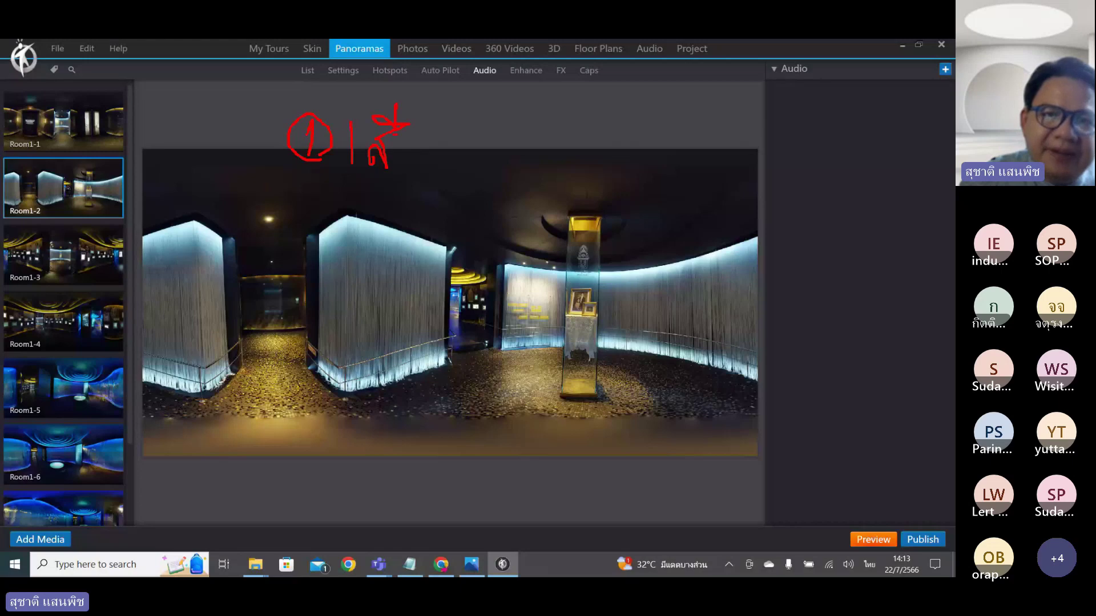
pyautogui.moveTo(432, 133); pyautogui.dragTo(438, 151)
pyautogui.moveTo(481, 120)
pyautogui.mouseDown()
pyautogui.moveTo(487, 166)
pyautogui.moveTo(486, 144)
pyautogui.mouseUp()
pyautogui.moveTo(508, 146); pyautogui.dragTo(511, 154)
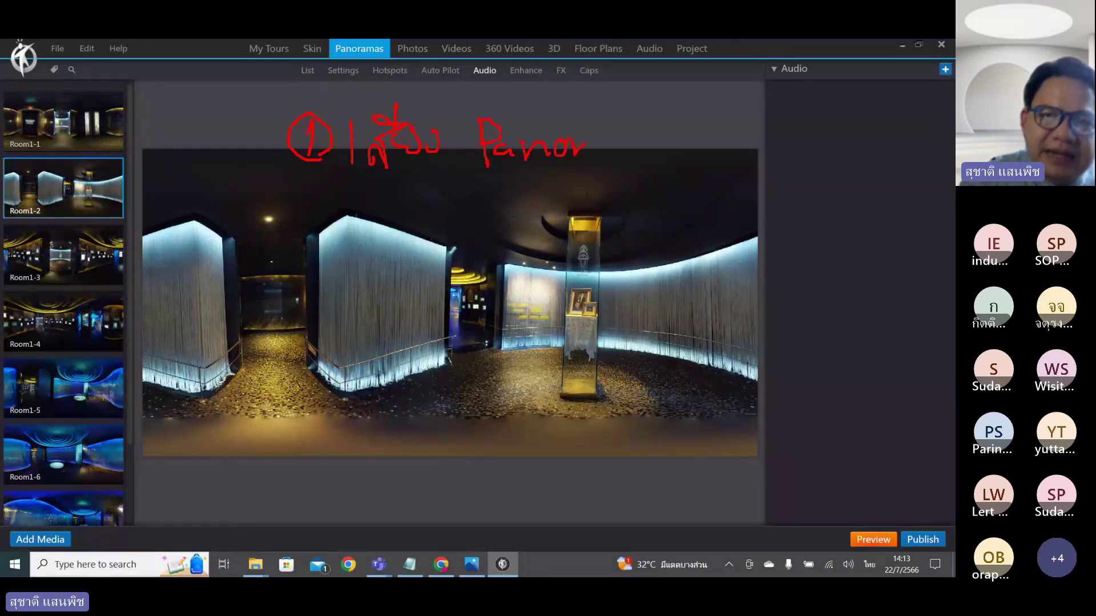
pyautogui.moveTo(661, 140); pyautogui.dragTo(669, 150)
pyautogui.moveTo(518, 177); pyautogui.dragTo(778, 177)
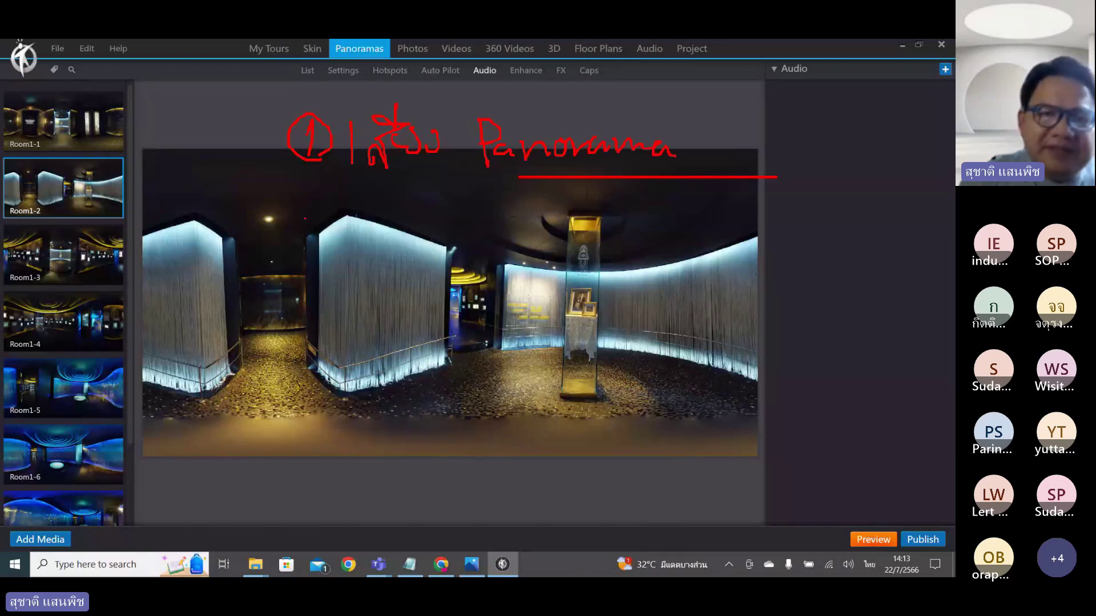
# Handwrite a circled 2 with "เสียง BG Music" in red below the first line and underline it.
pyautogui.moveTo(303, 213)
pyautogui.mouseDown()
pyautogui.moveTo(308, 248)
pyautogui.moveTo(336, 248)
pyautogui.moveTo(283, 224)
pyautogui.moveTo(355, 227)
pyautogui.moveTo(321, 252)
pyautogui.mouseUp()
pyautogui.moveTo(363, 212)
pyautogui.mouseDown()
pyautogui.moveTo(363, 238)
pyautogui.moveTo(391, 238)
pyautogui.moveTo(389, 206)
pyautogui.moveTo(407, 233)
pyautogui.moveTo(423, 219)
pyautogui.moveTo(431, 232)
pyautogui.moveTo(462, 219)
pyautogui.moveTo(475, 236)
pyautogui.moveTo(475, 214)
pyautogui.moveTo(475, 236)
pyautogui.moveTo(525, 209)
pyautogui.moveTo(539, 235)
pyautogui.moveTo(632, 235)
pyautogui.mouseUp()
pyautogui.moveTo(646, 211)
pyautogui.mouseDown()
pyautogui.moveTo(655, 232)
pyautogui.moveTo(666, 218)
pyautogui.moveTo(668, 232)
pyautogui.moveTo(694, 229)
pyautogui.mouseUp()
pyautogui.click(665, 217)
pyautogui.click(702, 228)
pyautogui.moveTo(538, 258); pyautogui.dragTo(728, 251)
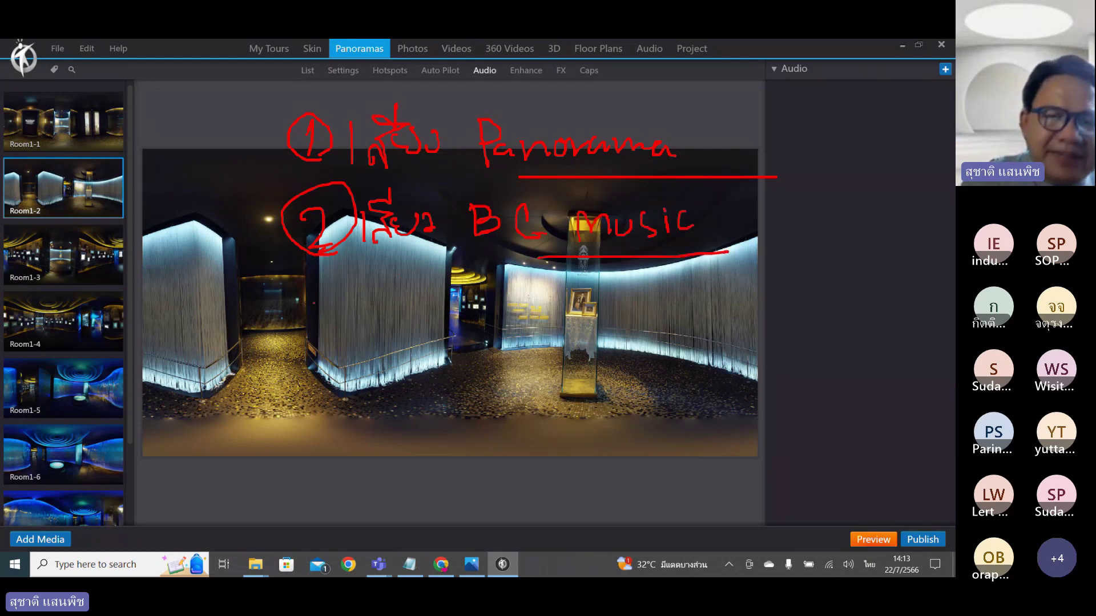
# Handwrite a circled 3 with "เสียง Object" as the third red line, underline it, and clear the annotations.
pyautogui.moveTo(358, 337)
pyautogui.mouseDown()
pyautogui.moveTo(409, 303)
pyautogui.moveTo(306, 325)
pyautogui.moveTo(448, 321)
pyautogui.moveTo(461, 278)
pyautogui.mouseUp()
pyautogui.moveTo(460, 272); pyautogui.dragTo(468, 265)
pyautogui.moveTo(470, 303); pyautogui.dragTo(492, 313)
pyautogui.moveTo(507, 312)
pyautogui.mouseDown()
pyautogui.moveTo(598, 302)
pyautogui.moveTo(579, 284)
pyautogui.mouseUp()
pyautogui.moveTo(605, 273); pyautogui.dragTo(612, 298)
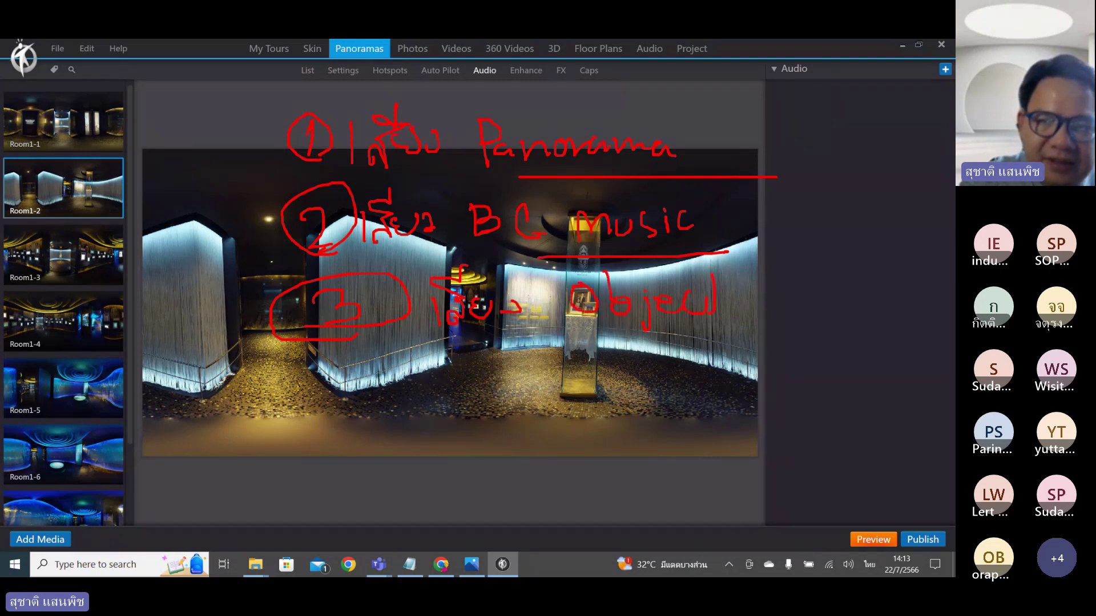
pyautogui.moveTo(583, 330); pyautogui.dragTo(739, 328)
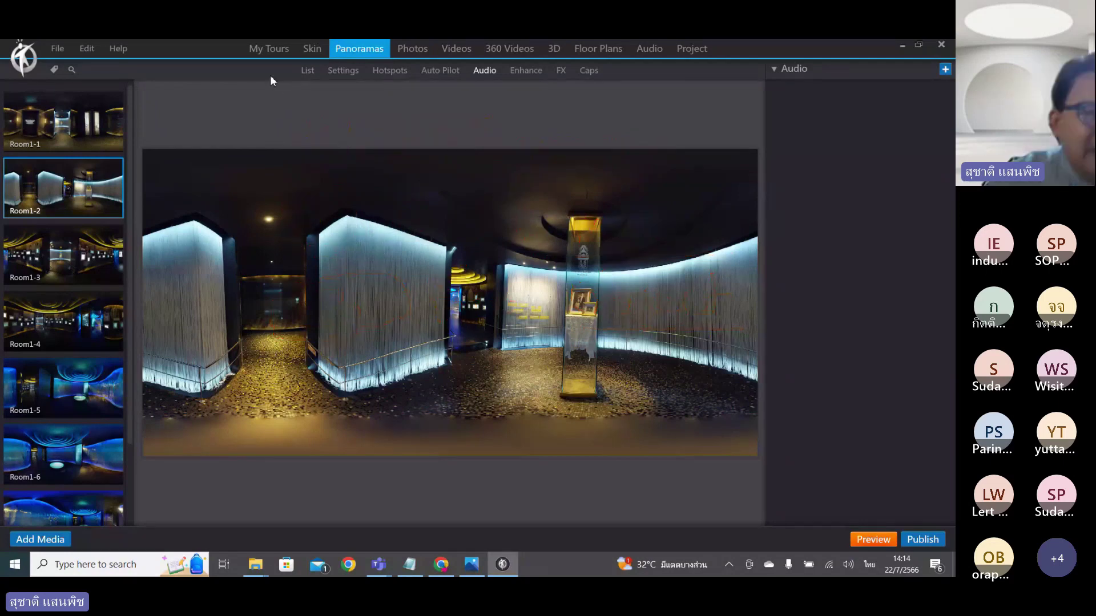
# Show Room1-2's hotspots facing the glass display case, and mark Hotspots with a red 1 and the image hotspot tool with a red 2.
pyautogui.click(388, 72)
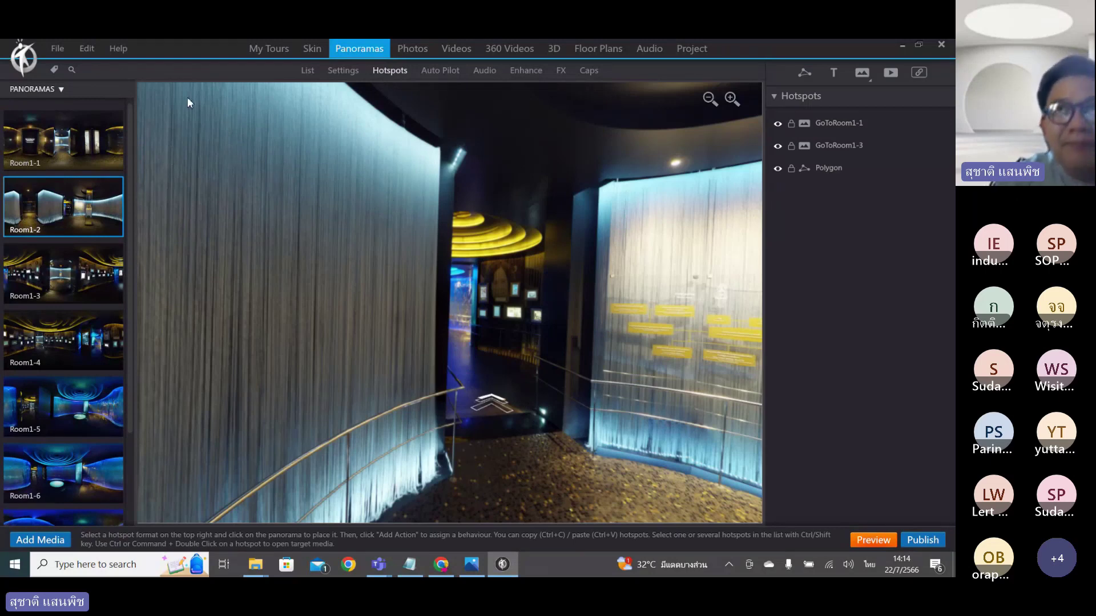
pyautogui.moveTo(213, 76)
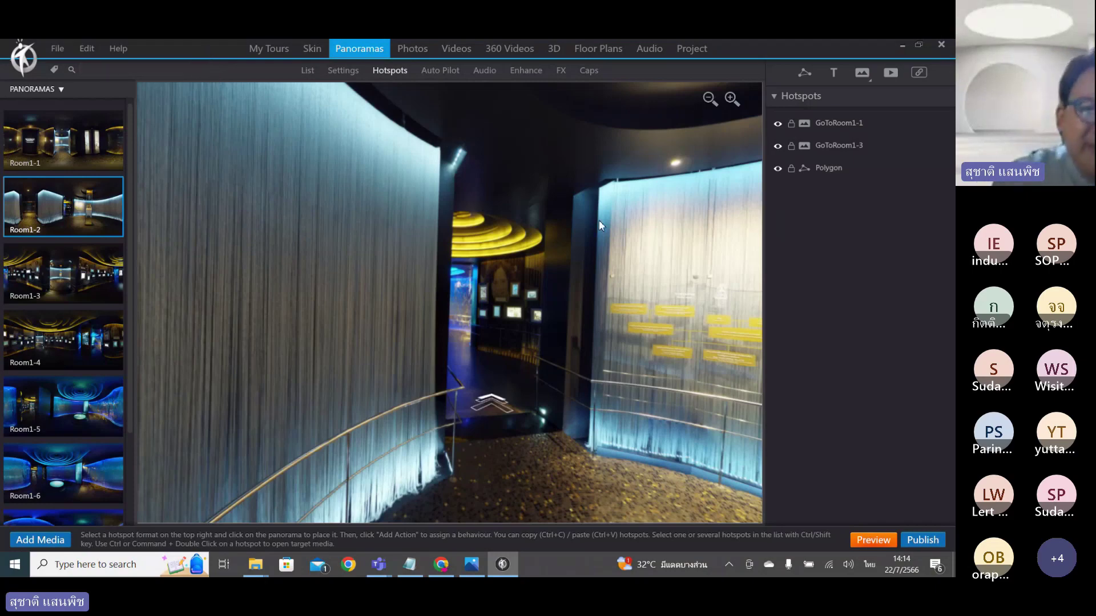
pyautogui.moveTo(598, 220); pyautogui.dragTo(278, 159)
pyautogui.moveTo(521, 212); pyautogui.dragTo(548, 200)
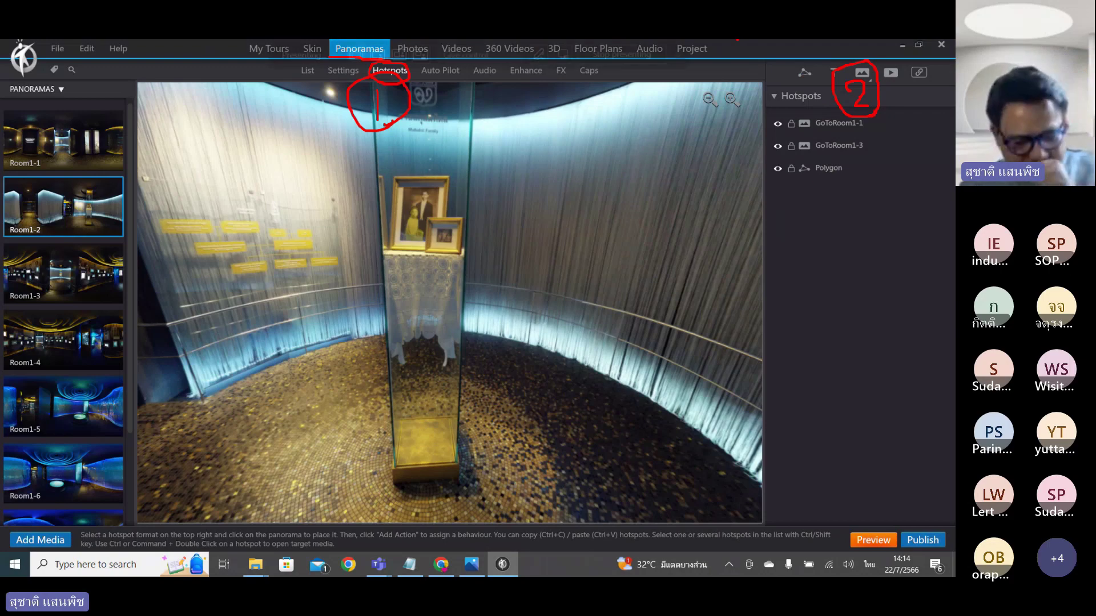
pyautogui.click(541, 54)
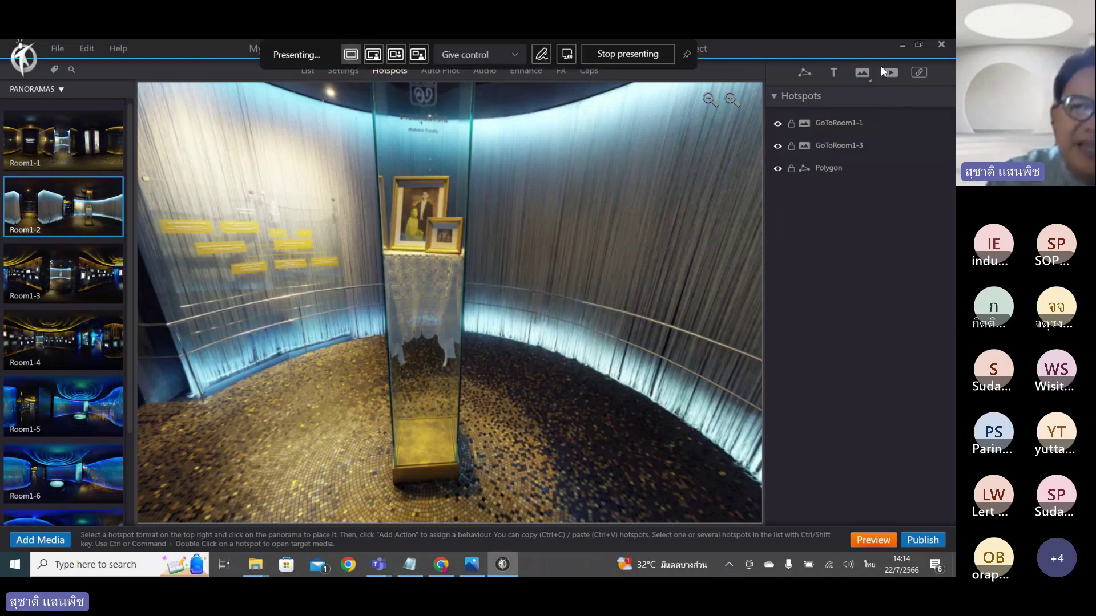
# Place the round Blue speaker icon from the Audio library family as an image hotspot on the display case's lace cloth in Room1-2.
pyautogui.click(861, 80)
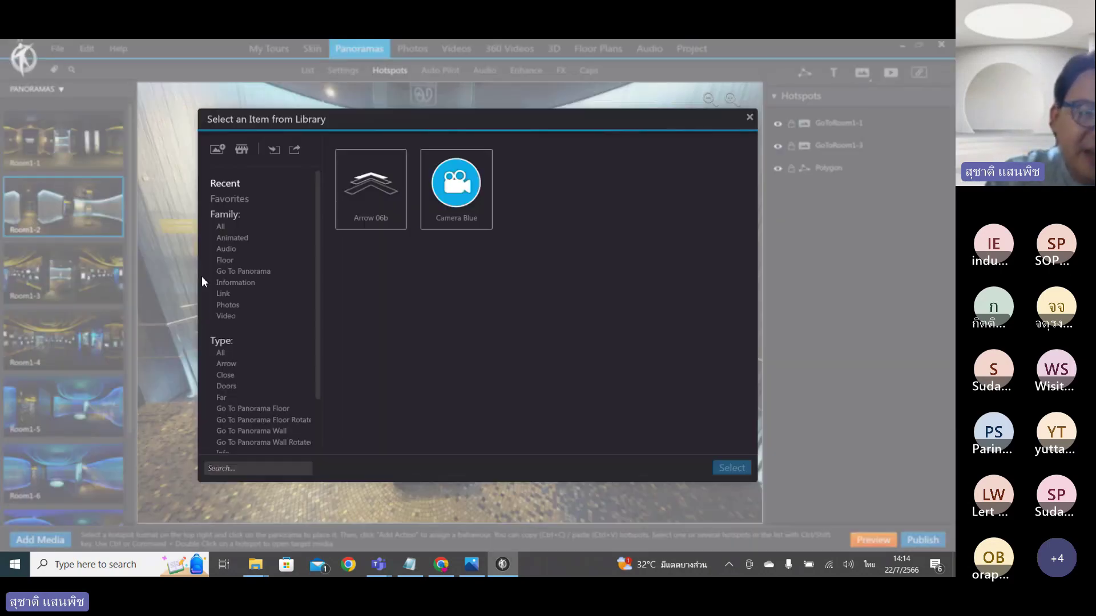
pyautogui.scroll(-2, 256, 280)
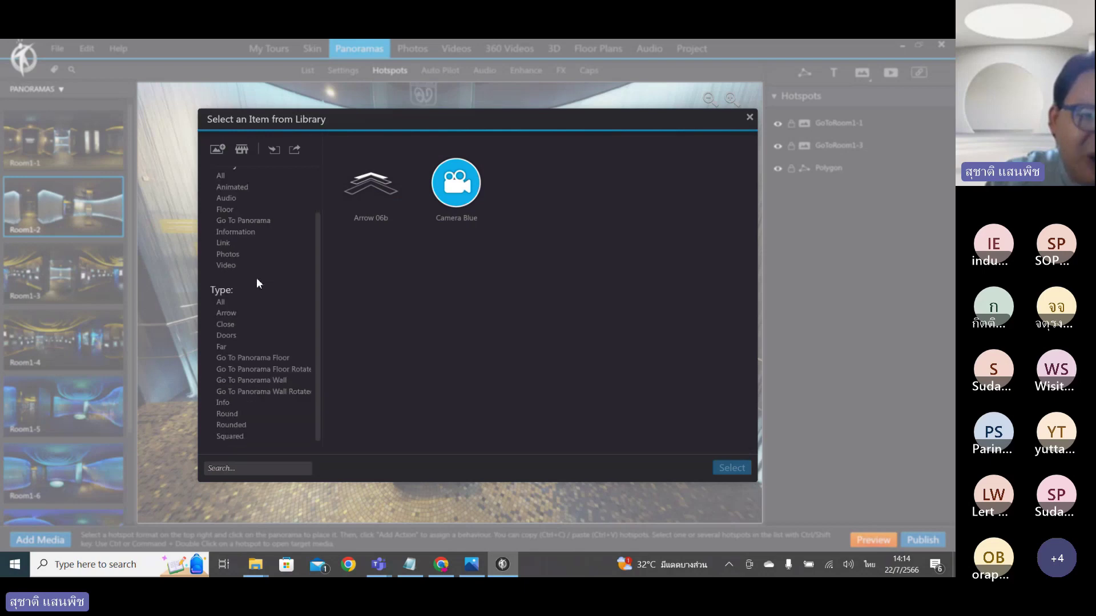
pyautogui.scroll(2, 227, 249)
pyautogui.click(226, 249)
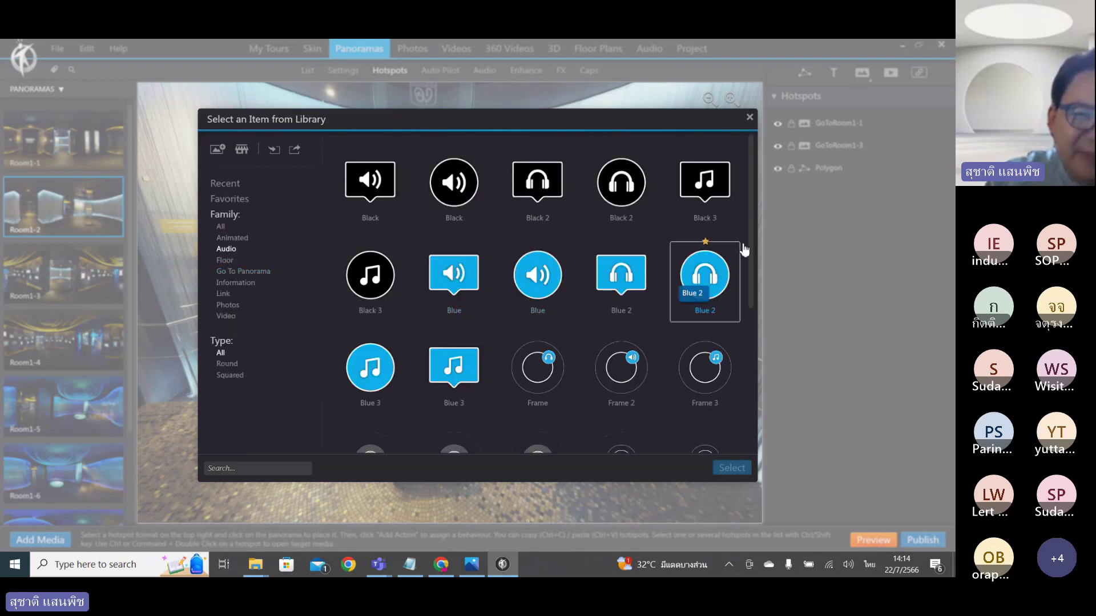
pyautogui.moveTo(749, 224)
pyautogui.mouseDown()
pyautogui.moveTo(749, 392)
pyautogui.moveTo(744, 207)
pyautogui.mouseUp()
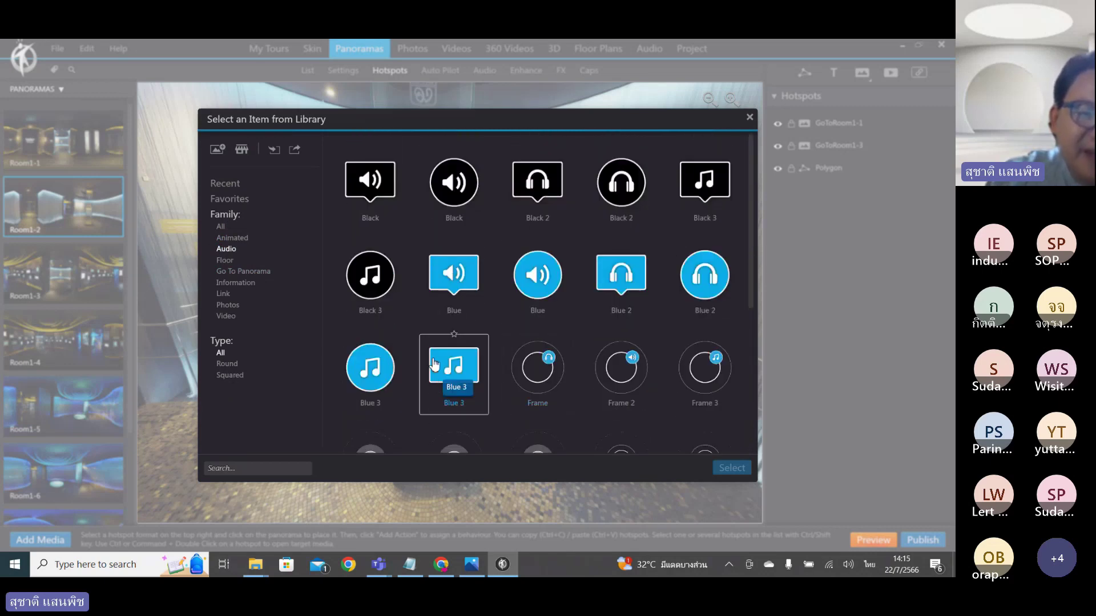
pyautogui.click(534, 275)
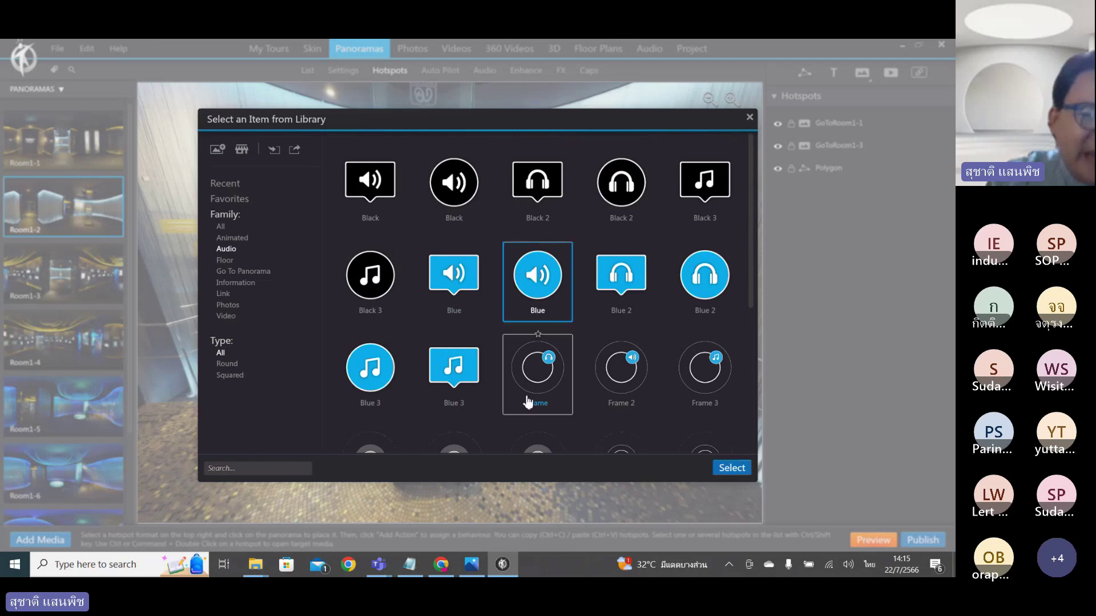
pyautogui.click(741, 471)
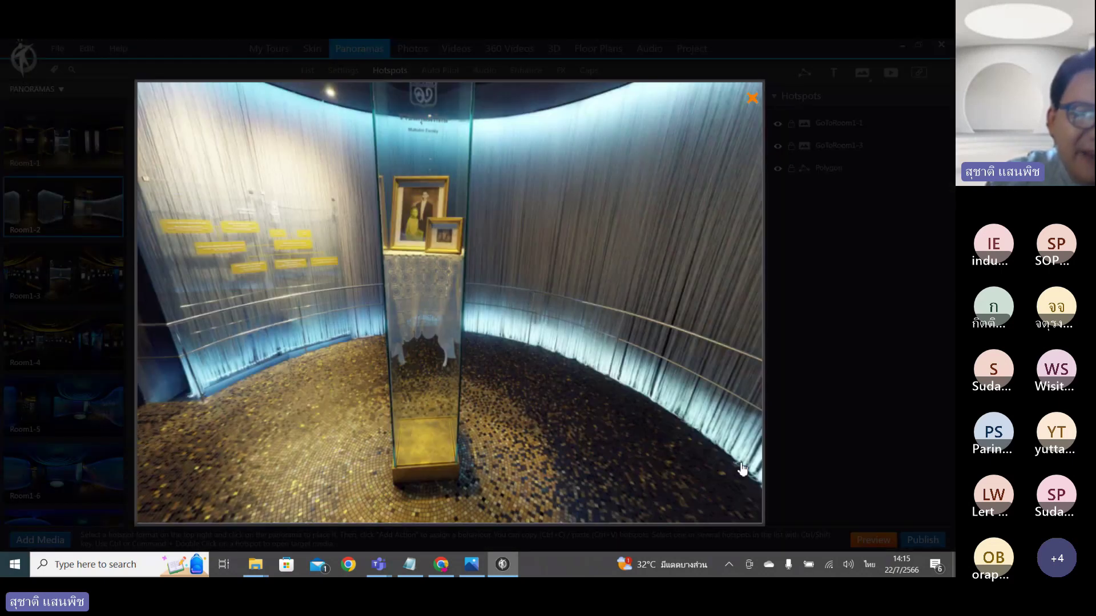
pyautogui.click(421, 279)
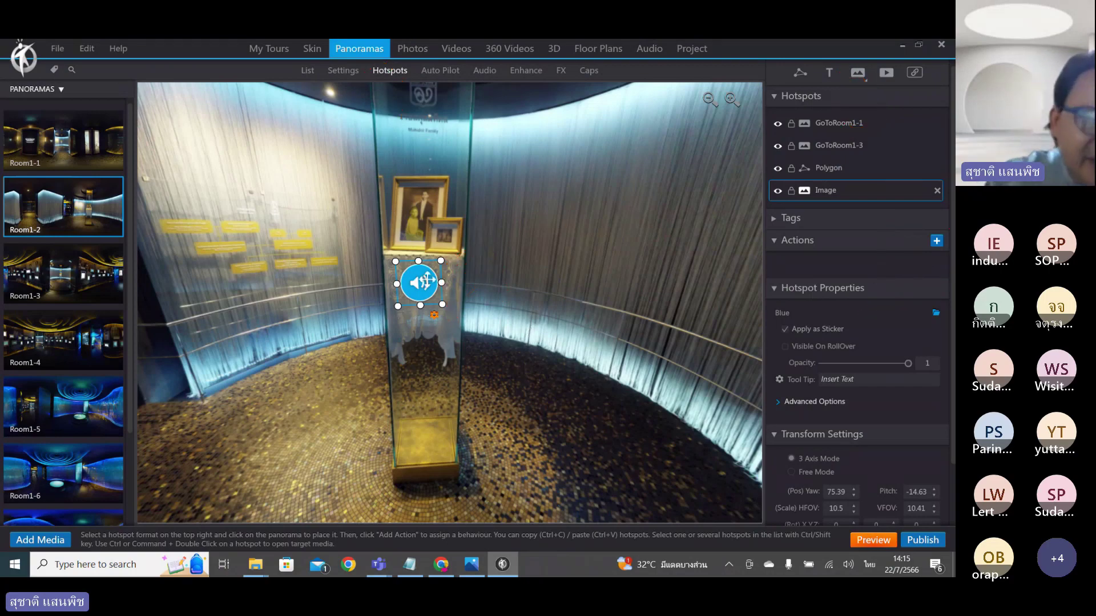
pyautogui.moveTo(422, 282); pyautogui.dragTo(426, 285)
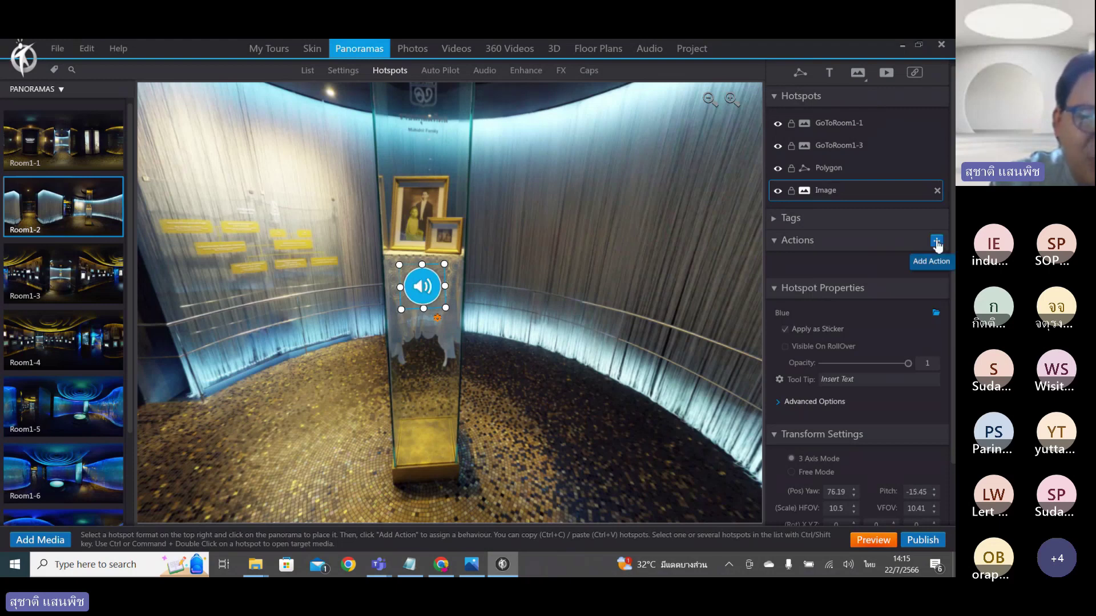
# Add an Audio action to the new speaker hotspot on the display case.
pyautogui.click(937, 242)
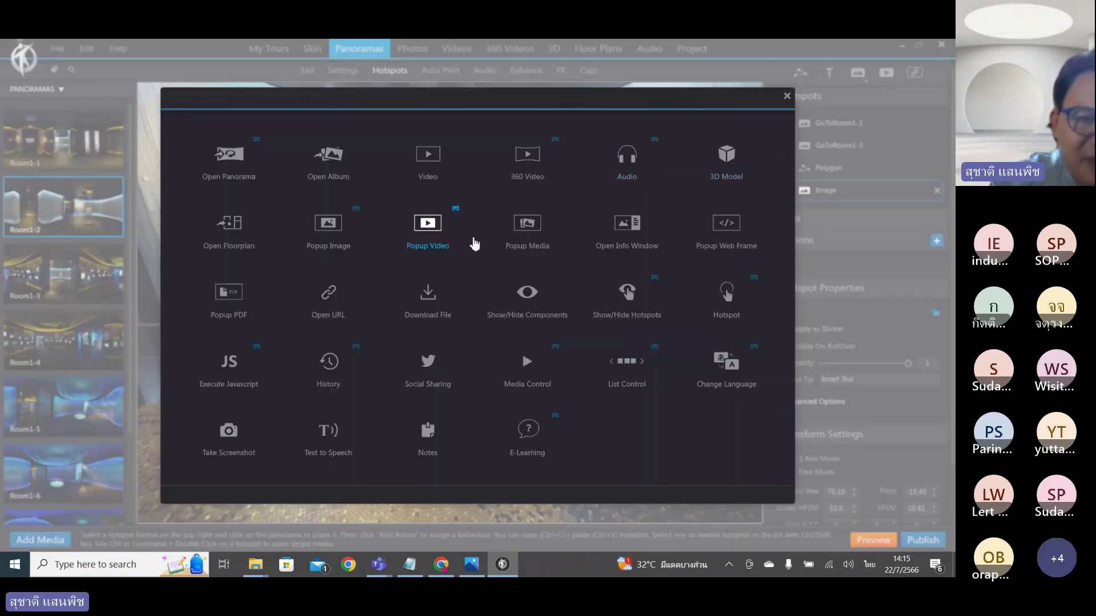
pyautogui.click(542, 245)
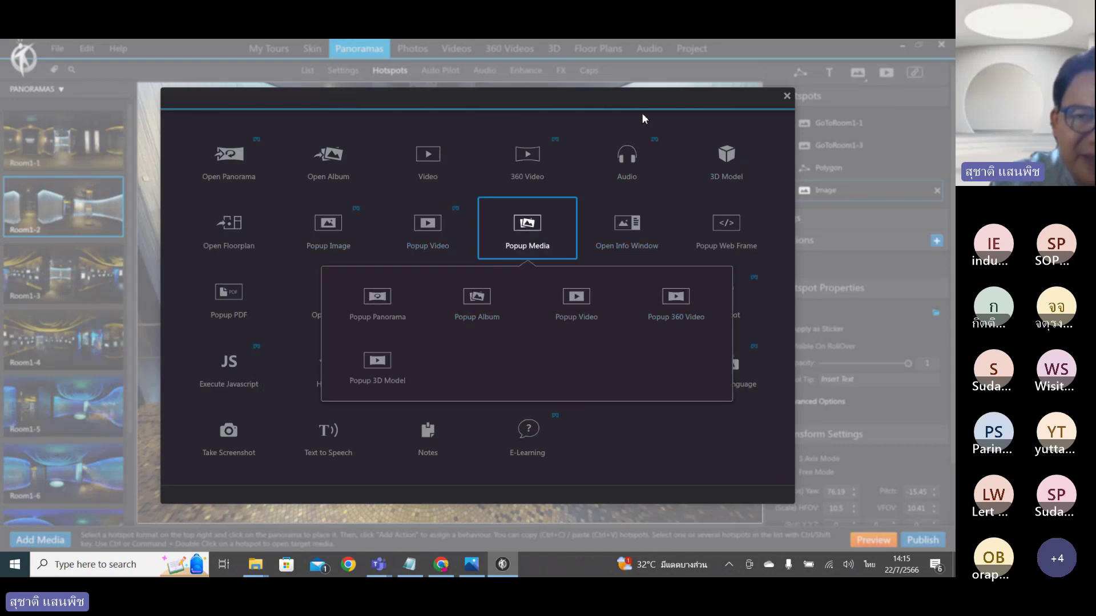
pyautogui.click(626, 178)
pyautogui.click(627, 179)
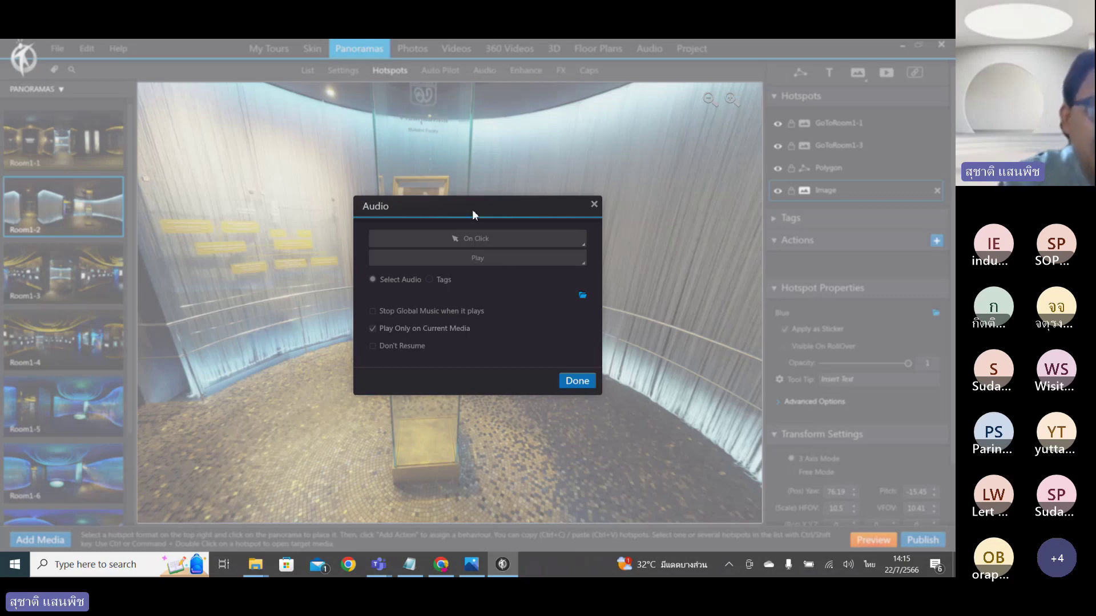
pyautogui.moveTo(471, 210); pyautogui.dragTo(588, 165)
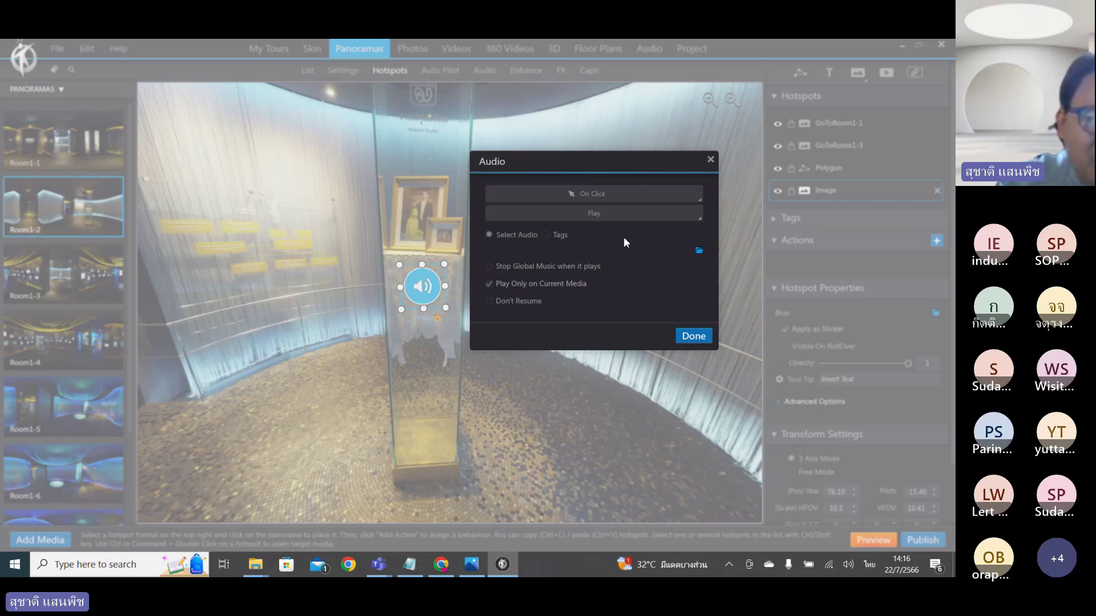
pyautogui.moveTo(609, 165); pyautogui.dragTo(497, 215)
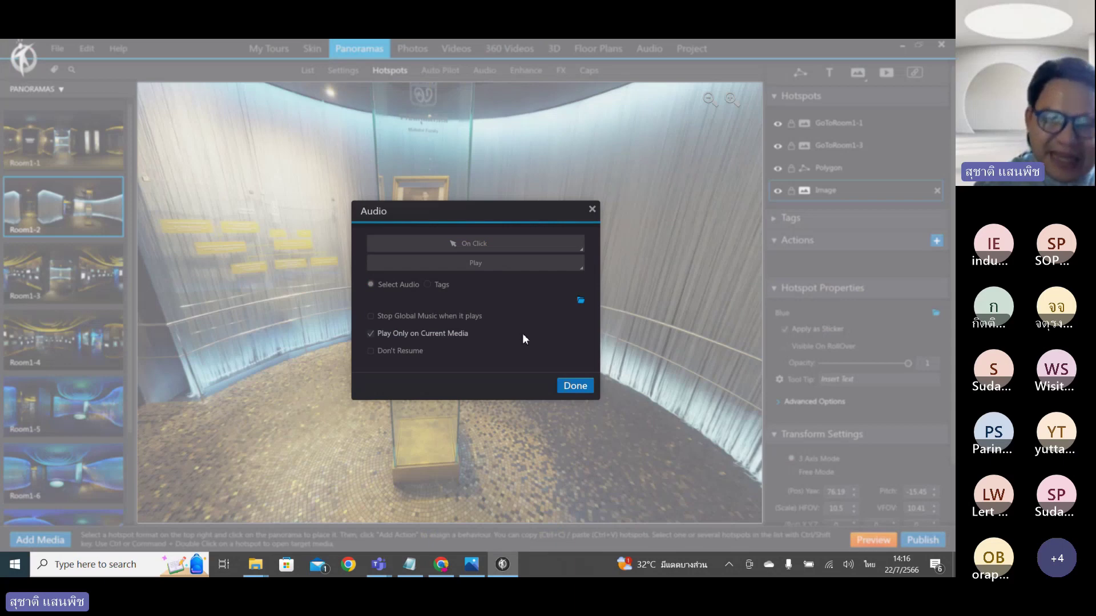
# Import the audio file ห้องที่ 2 from the VR360Media Sound folder as the sound the hotspot plays.
pyautogui.click(581, 301)
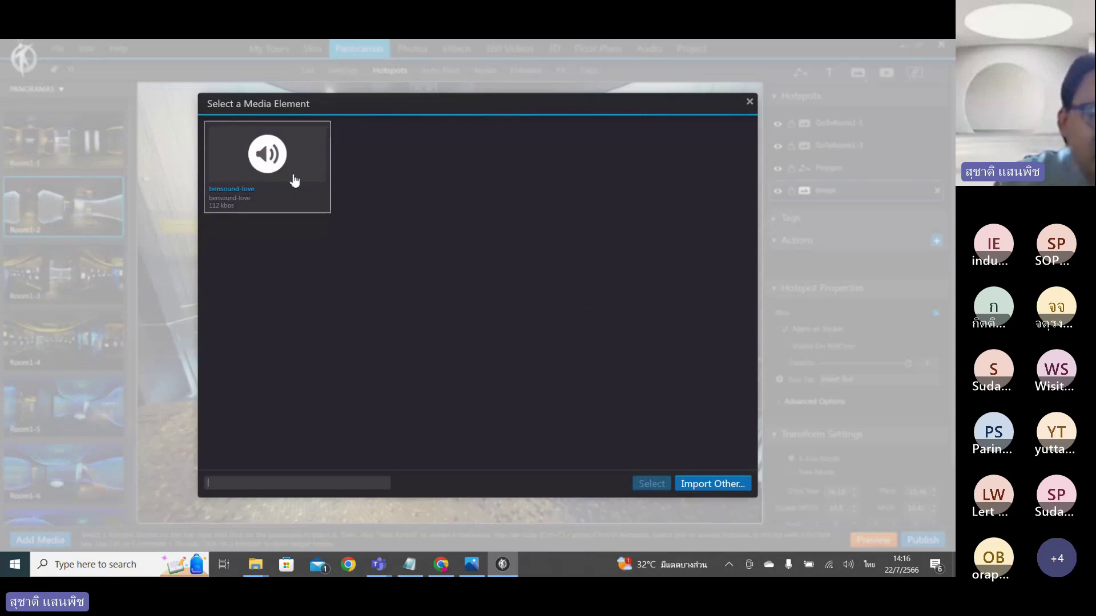
pyautogui.click(711, 484)
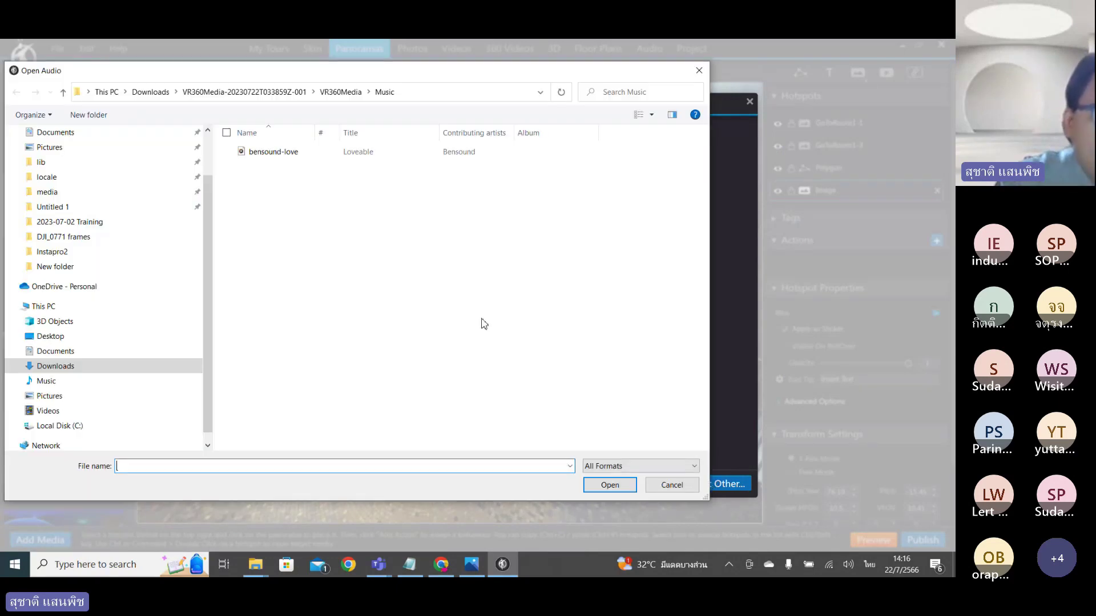
pyautogui.click(340, 92)
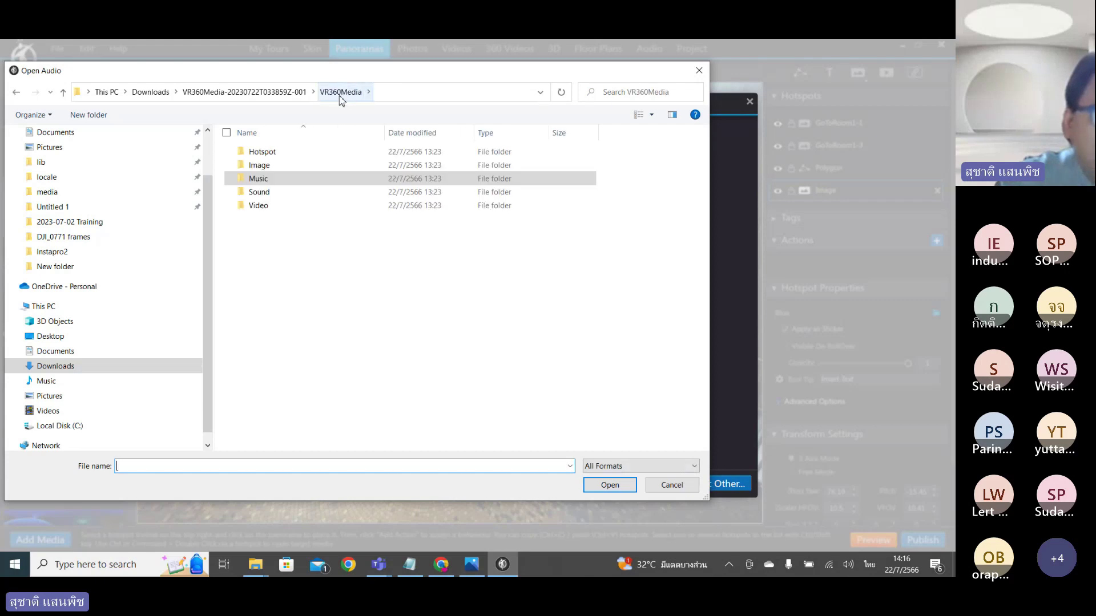
pyautogui.doubleClick(260, 193)
pyautogui.click(261, 165)
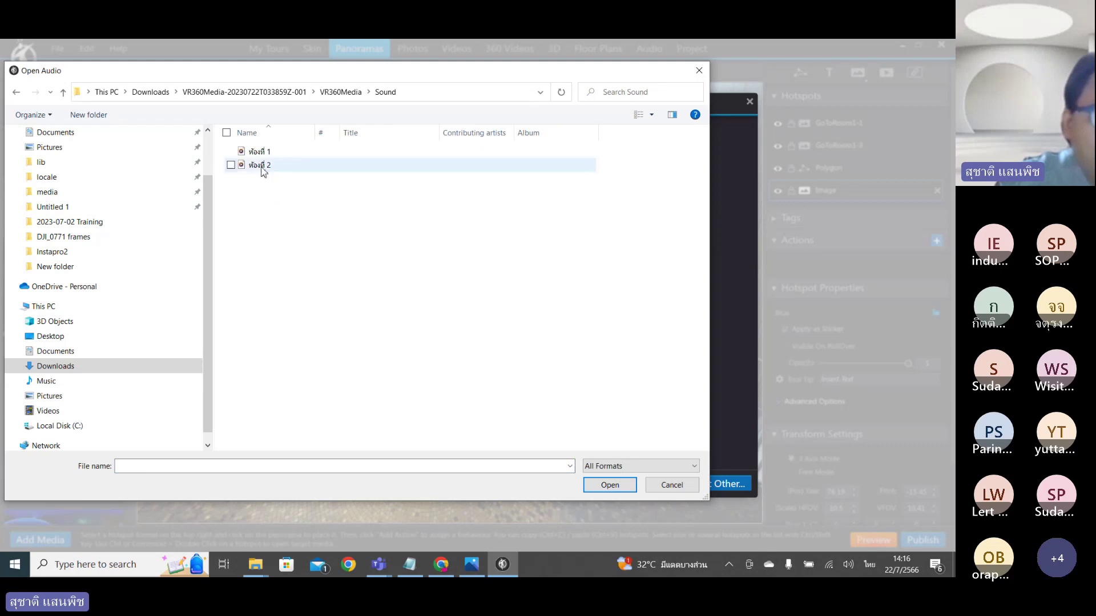
pyautogui.click(604, 485)
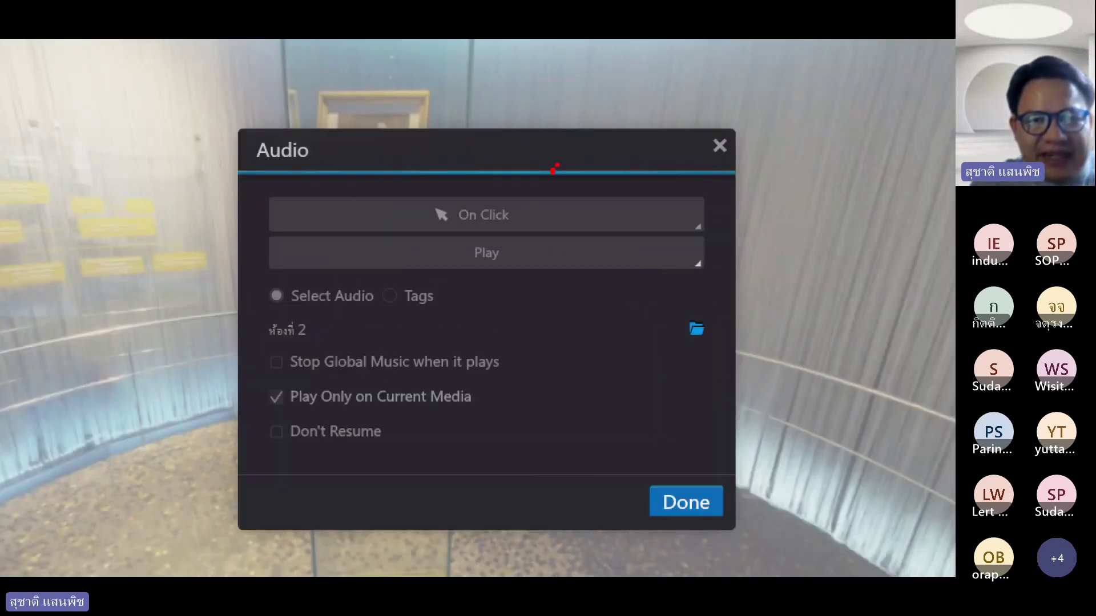
# Annotate the Audio settings in red: 1 at On Click, 2 at Play, the circled audio file chooser with an arrow, and Stop Global Music.
pyautogui.moveTo(553, 170)
pyautogui.mouseDown()
pyautogui.moveTo(557, 259)
pyautogui.moveTo(583, 279)
pyautogui.mouseUp()
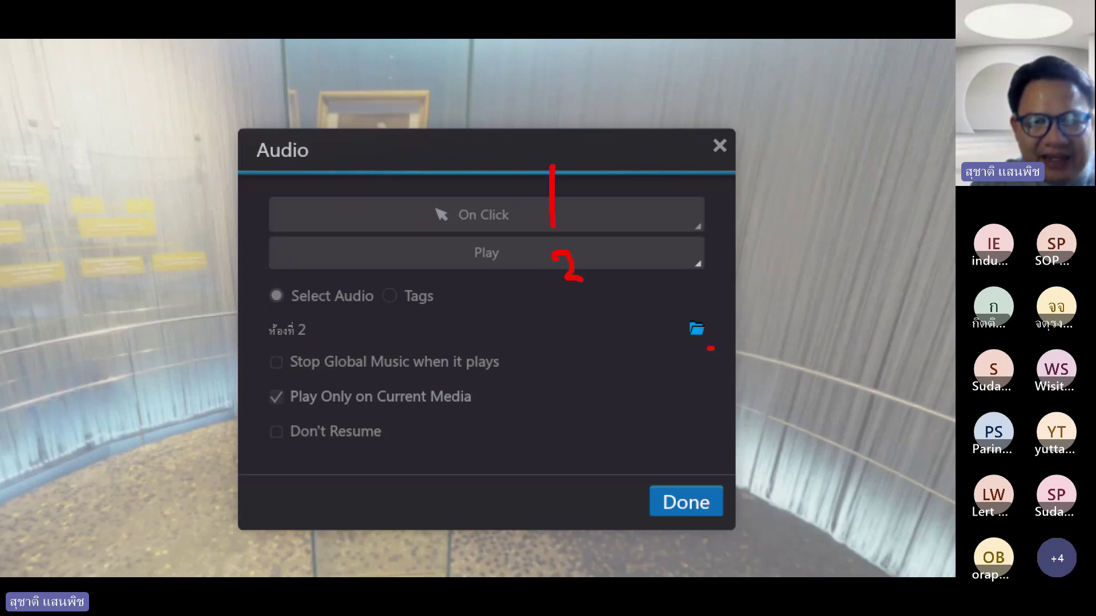
pyautogui.moveTo(710, 348)
pyautogui.mouseDown()
pyautogui.moveTo(665, 330)
pyautogui.moveTo(703, 304)
pyautogui.moveTo(722, 331)
pyautogui.moveTo(713, 350)
pyautogui.moveTo(545, 323)
pyautogui.moveTo(337, 315)
pyautogui.moveTo(355, 302)
pyautogui.moveTo(355, 330)
pyautogui.mouseUp()
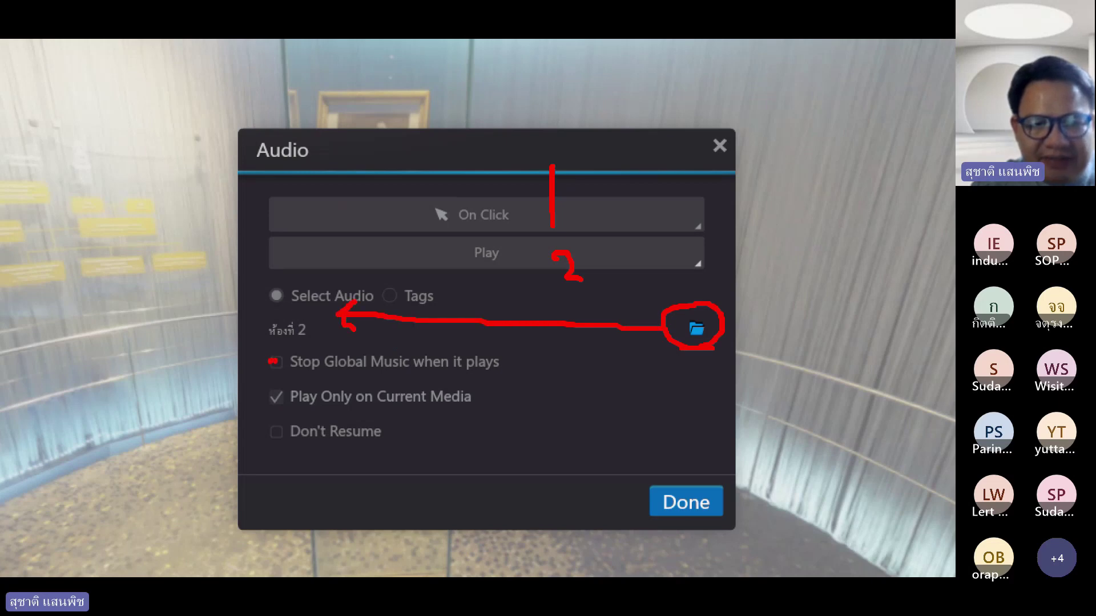
pyautogui.moveTo(270, 363); pyautogui.dragTo(307, 339)
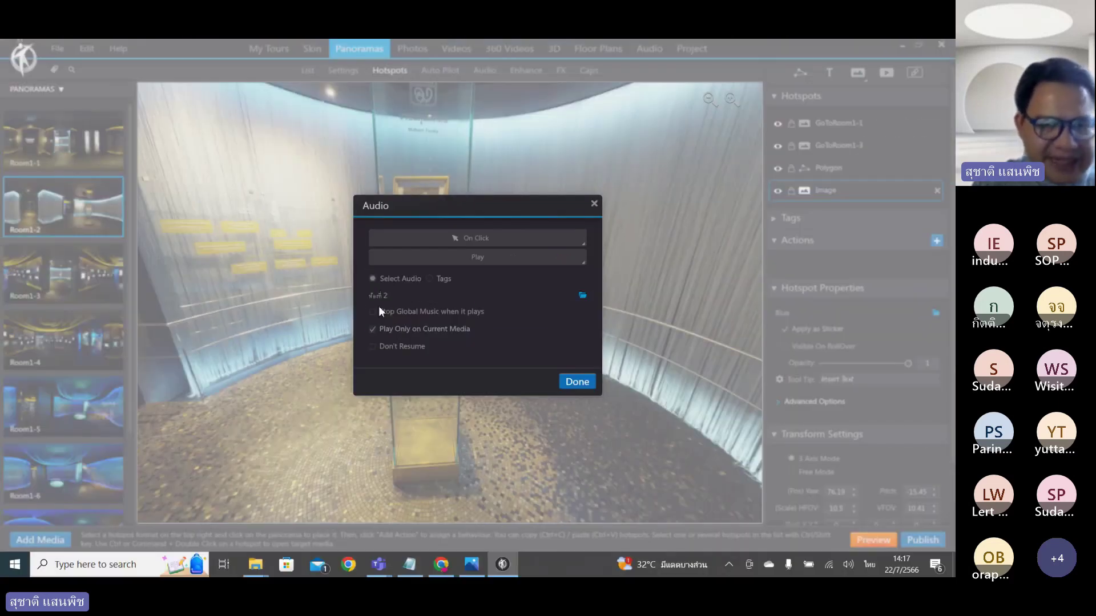
# Enable Stop Global Music when it plays for the hotspot's audio and finish the action.
pyautogui.click(346, 325)
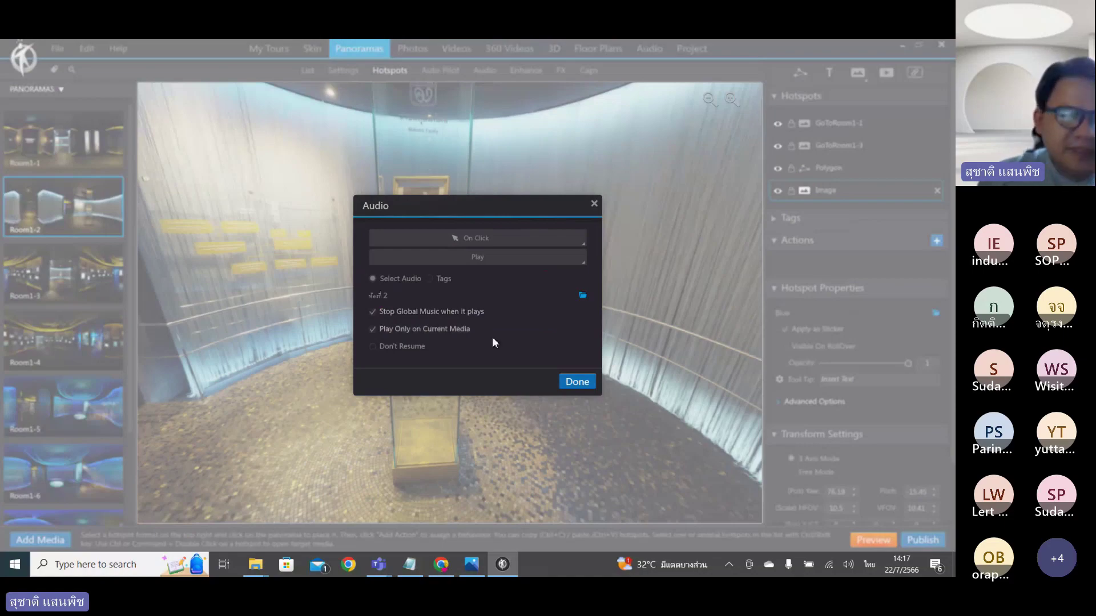
pyautogui.click(577, 382)
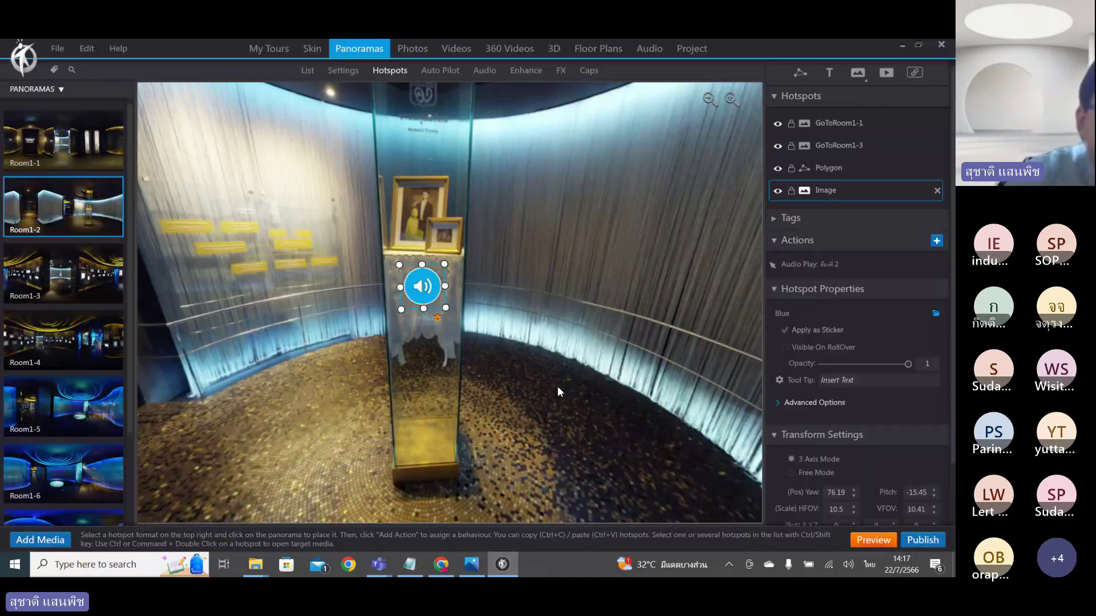
# Preview the tour to test the speaker hotspot on Room1-2's display case, and close the preview.
pyautogui.click(872, 540)
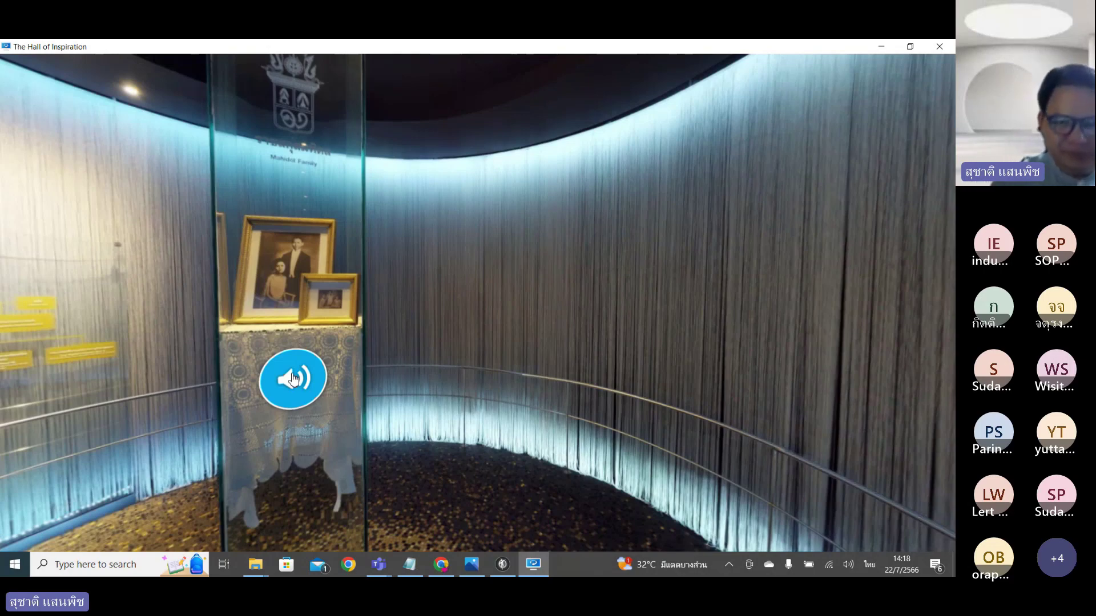
pyautogui.moveTo(362, 323); pyautogui.dragTo(467, 297)
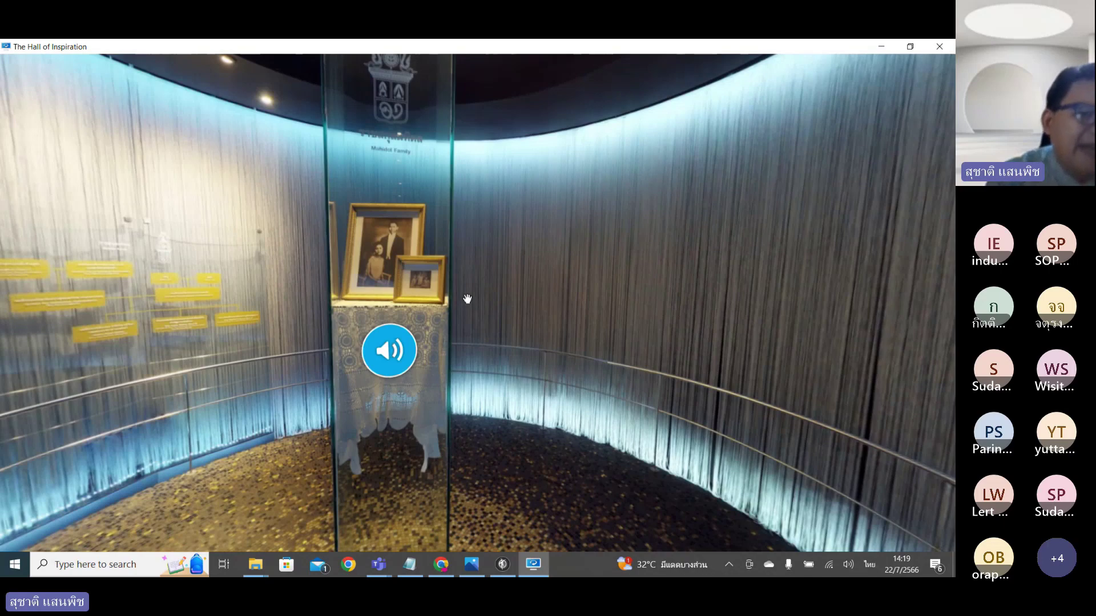
pyautogui.moveTo(467, 299); pyautogui.dragTo(477, 301)
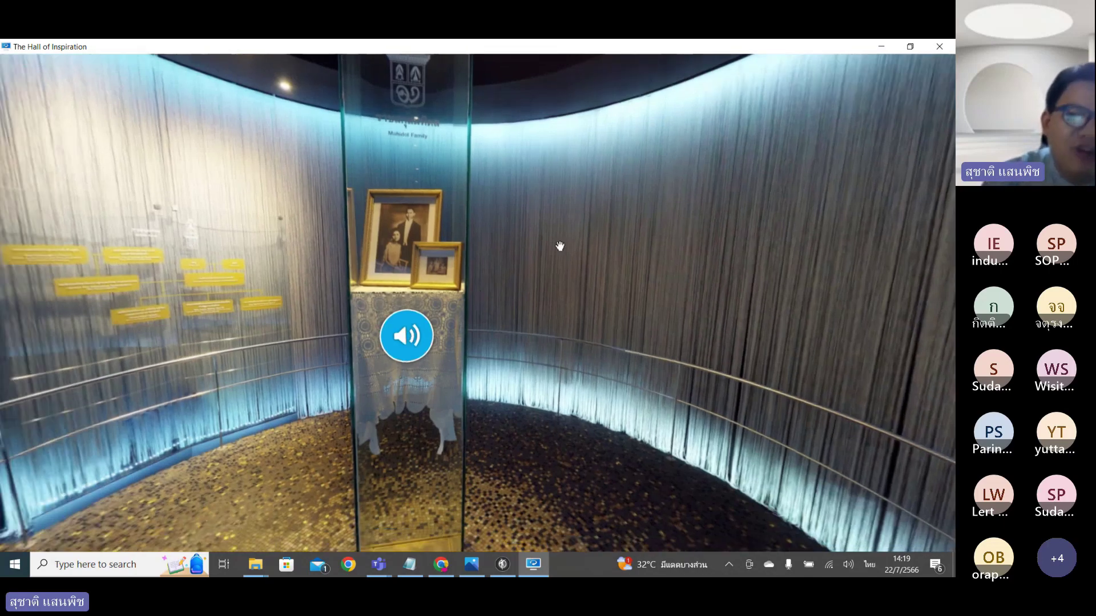
pyautogui.click(927, 49)
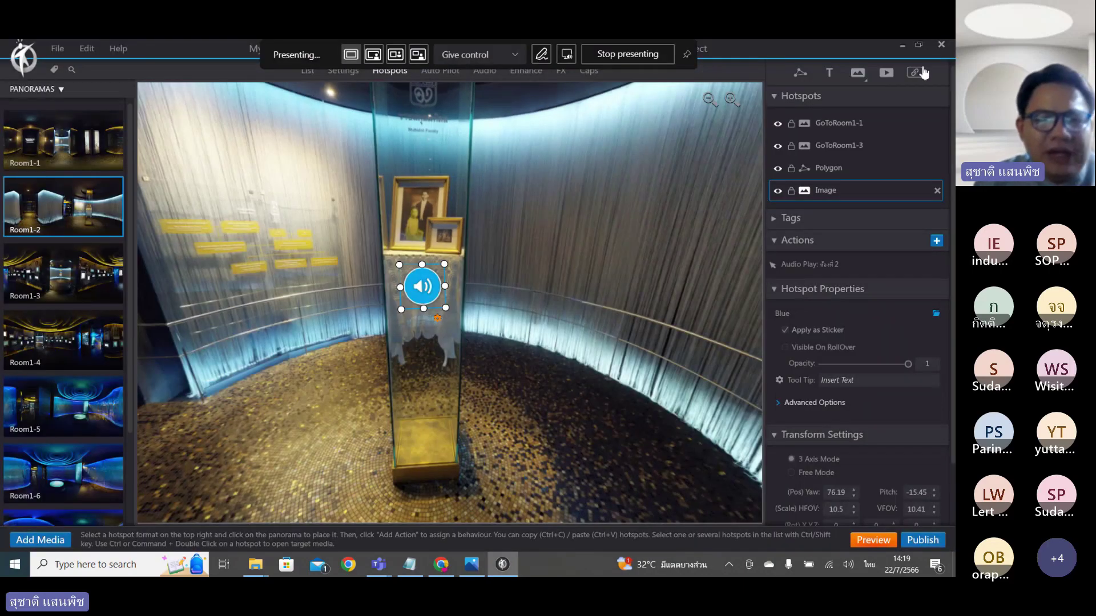
pyautogui.moveTo(532, 350); pyautogui.dragTo(565, 350)
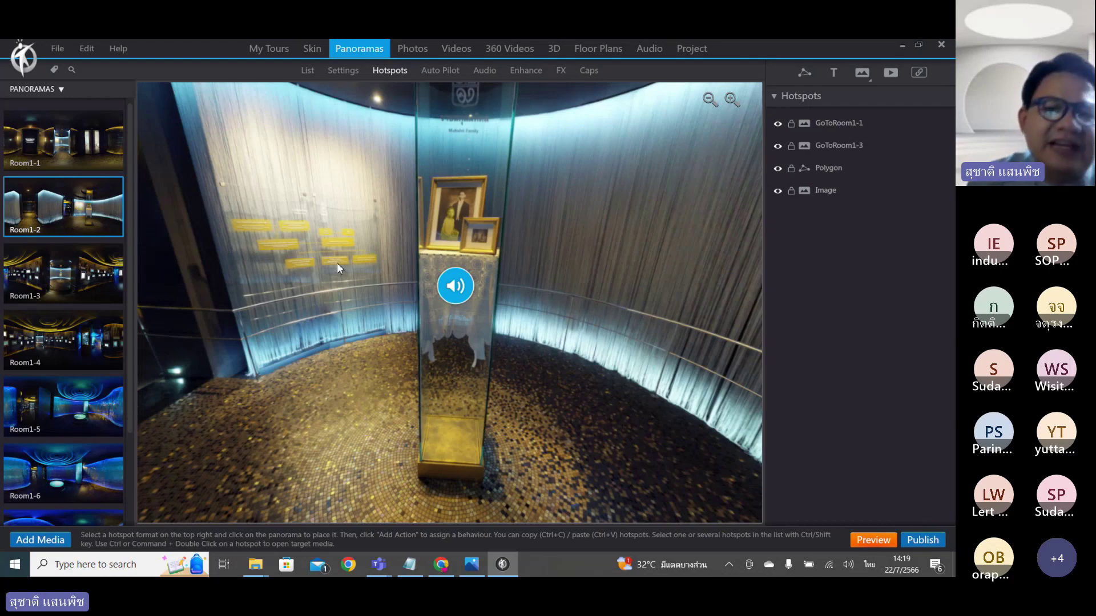
pyautogui.moveTo(358, 295); pyautogui.dragTo(381, 437)
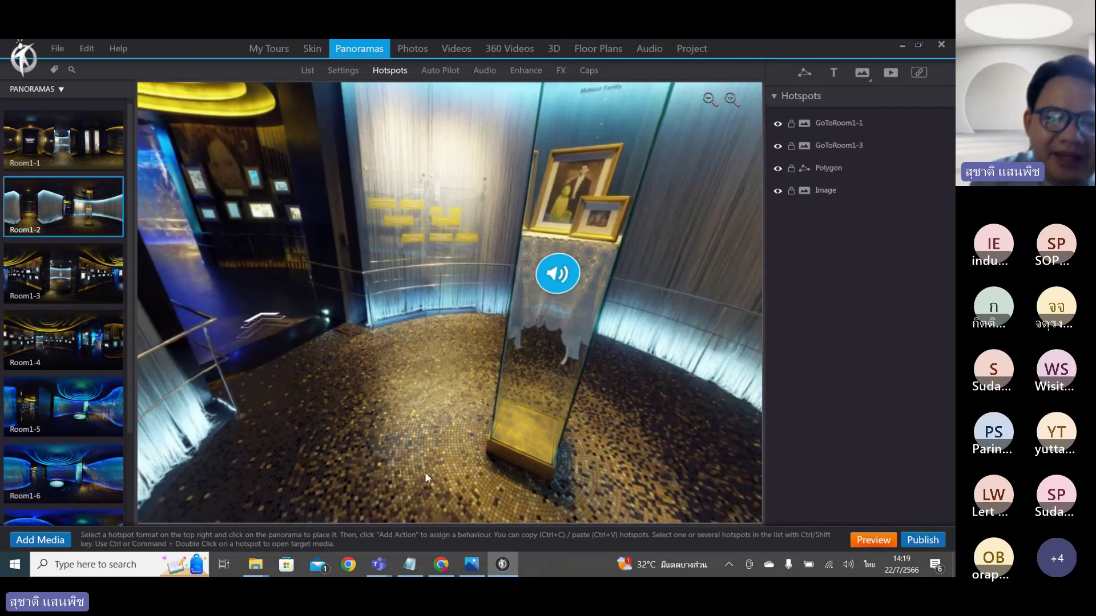
pyautogui.moveTo(412, 371); pyautogui.dragTo(484, 402)
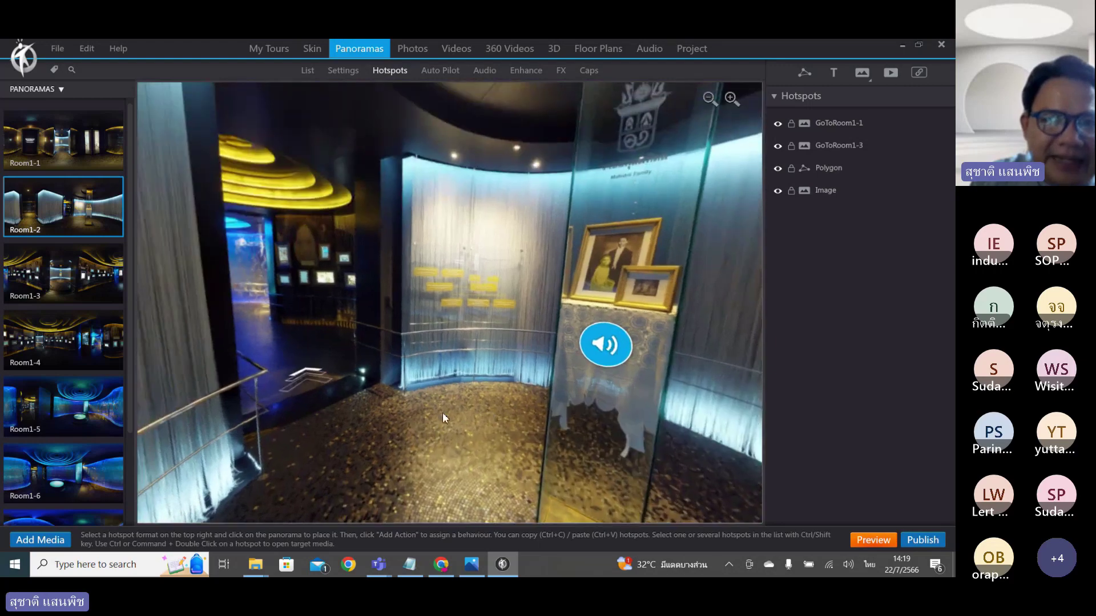
pyautogui.click(385, 563)
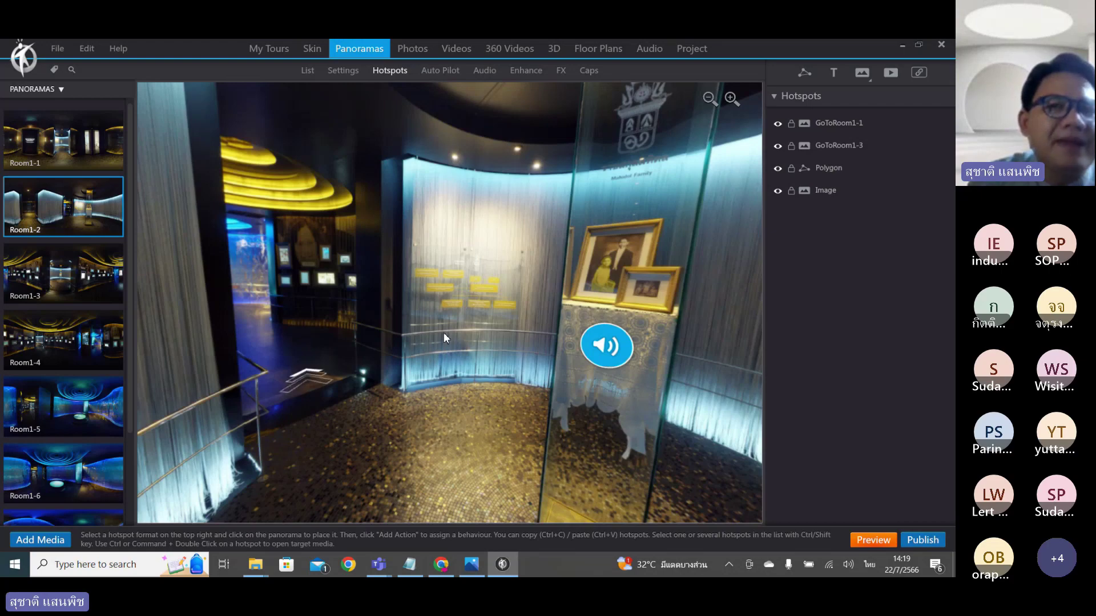
pyautogui.moveTo(444, 332); pyautogui.dragTo(475, 283)
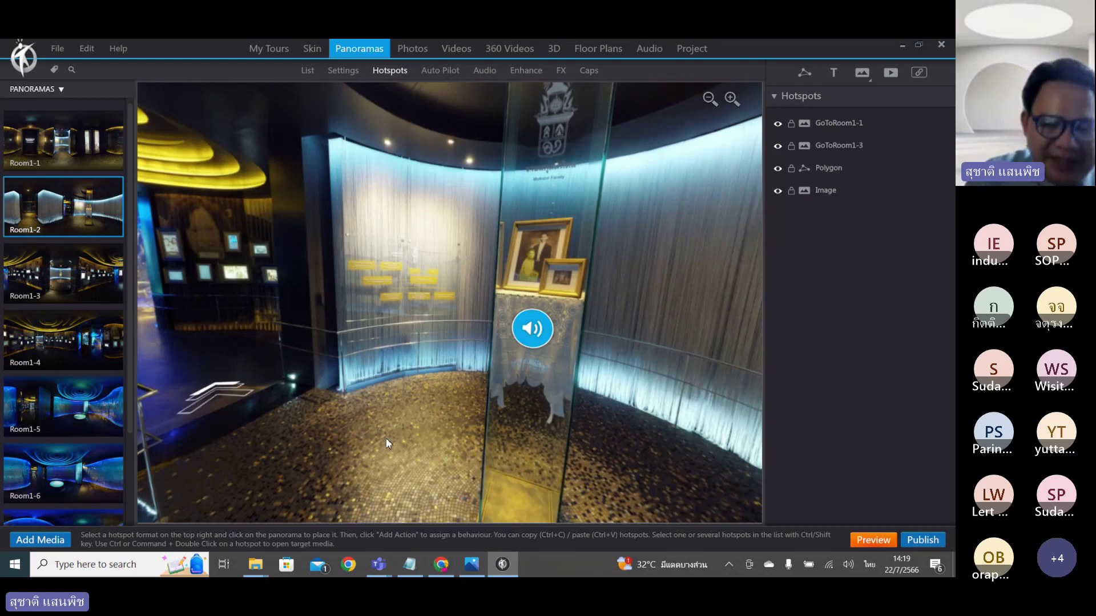
# Review the Enhance, FX and Caps settings available for the Room1-2 panorama.
pyautogui.click(515, 74)
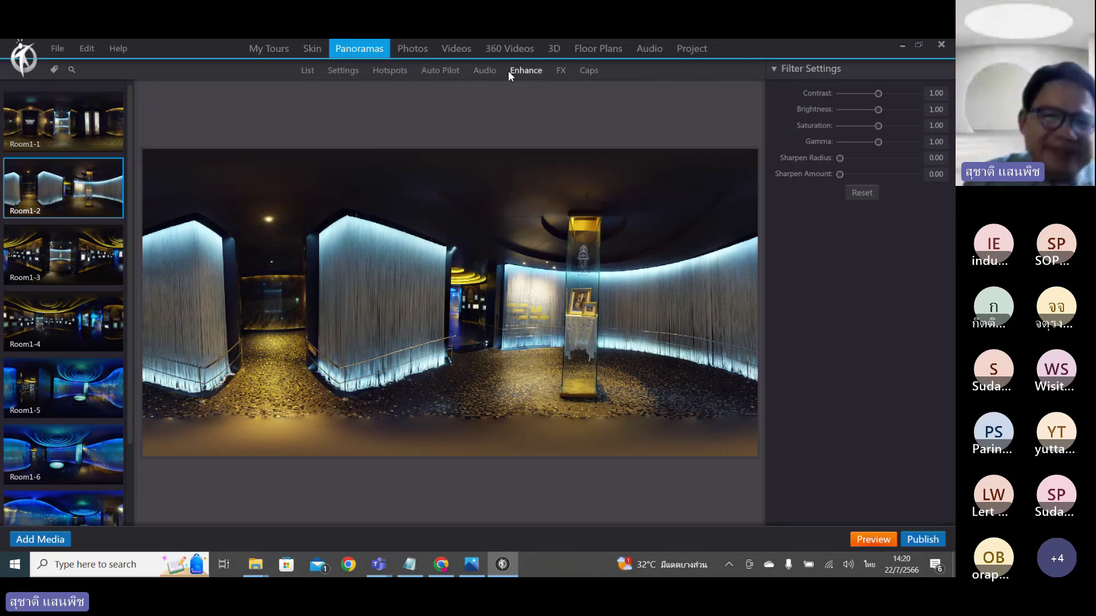
pyautogui.click(560, 75)
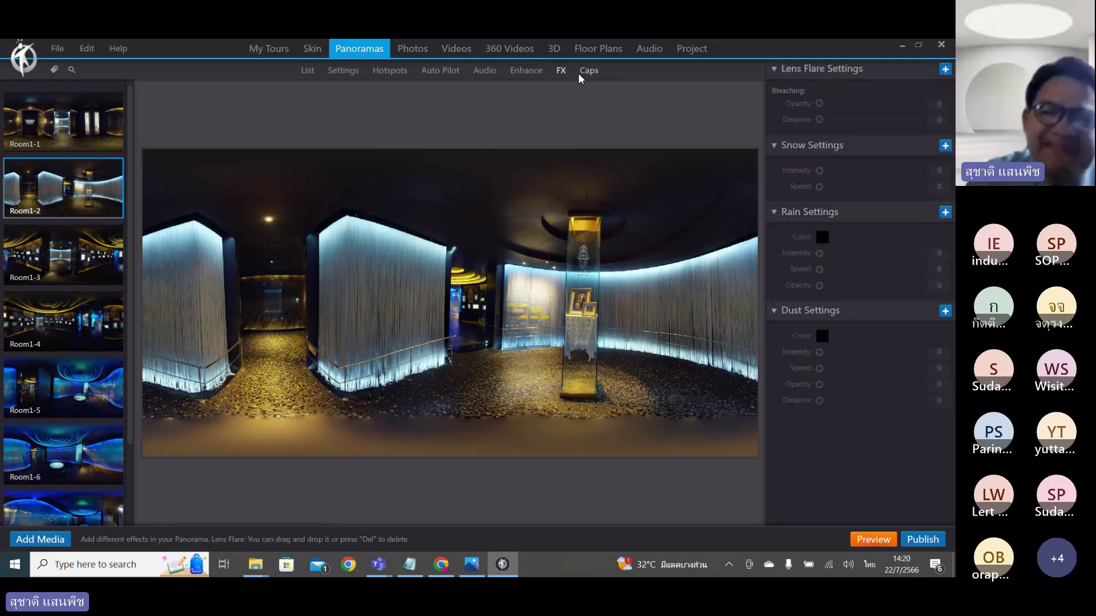
pyautogui.click(585, 76)
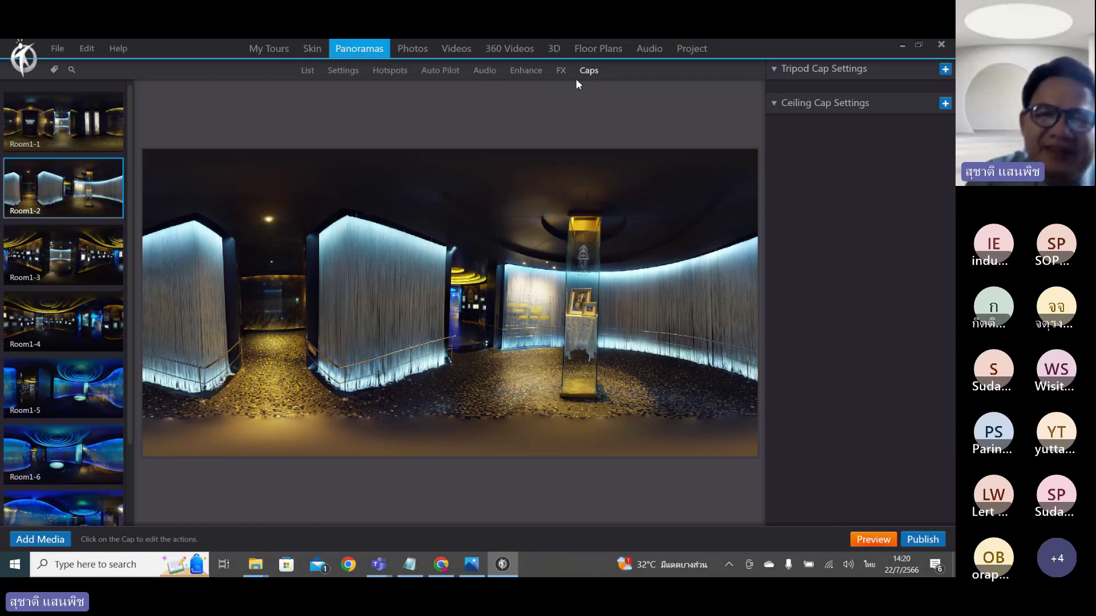
# Examine the Room1-2 Enhance and FX settings and the project's Photos and 360 Videos sections, and return to the panorama list.
pyautogui.click(561, 73)
pyautogui.click(527, 72)
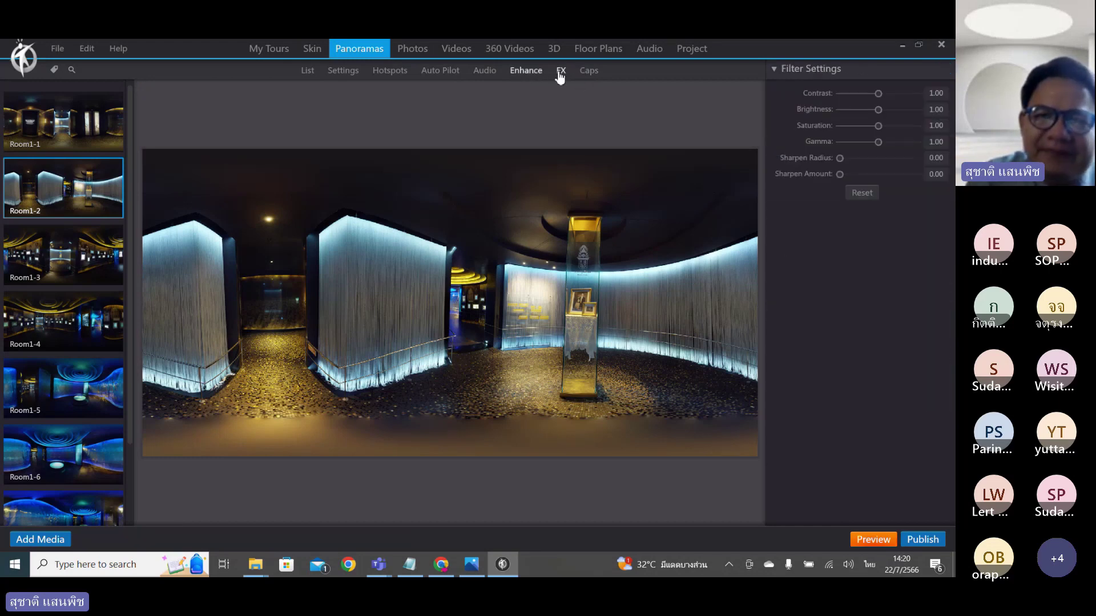
pyautogui.click(560, 71)
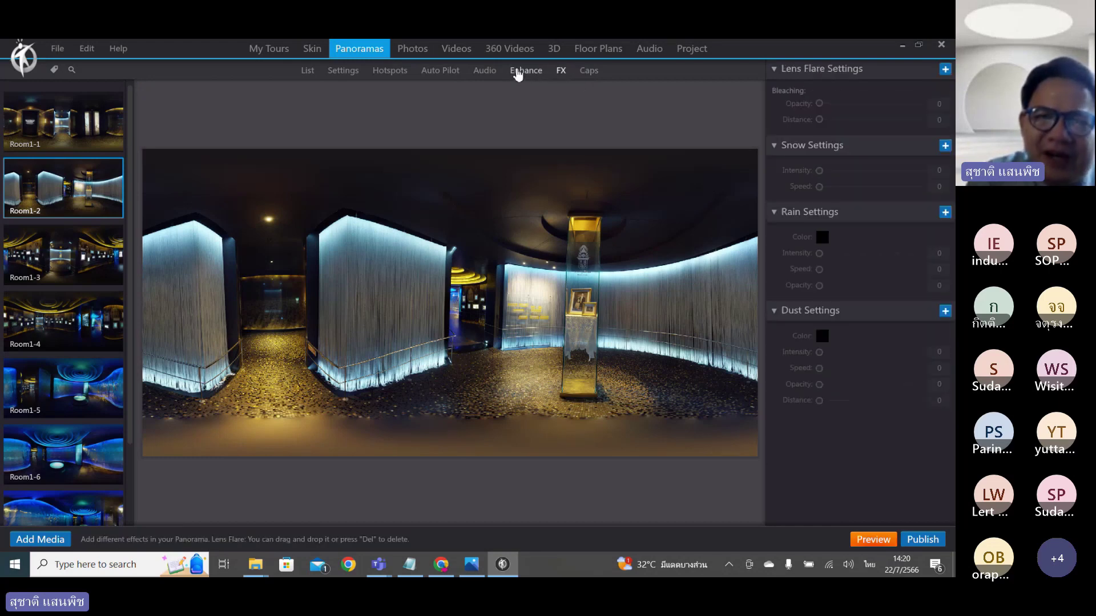
pyautogui.click(420, 53)
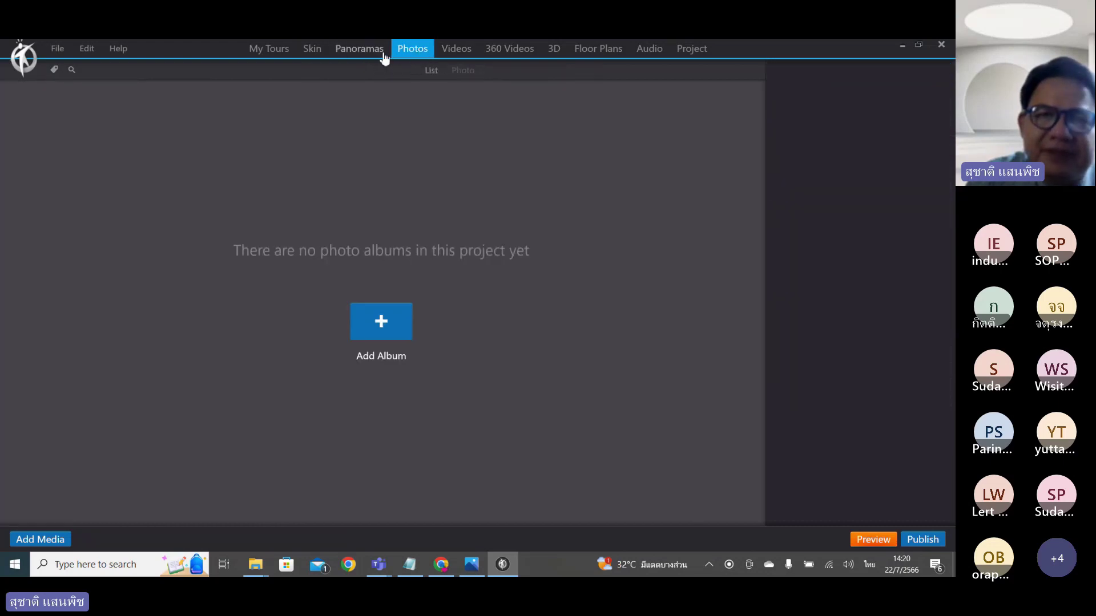
pyautogui.click(384, 52)
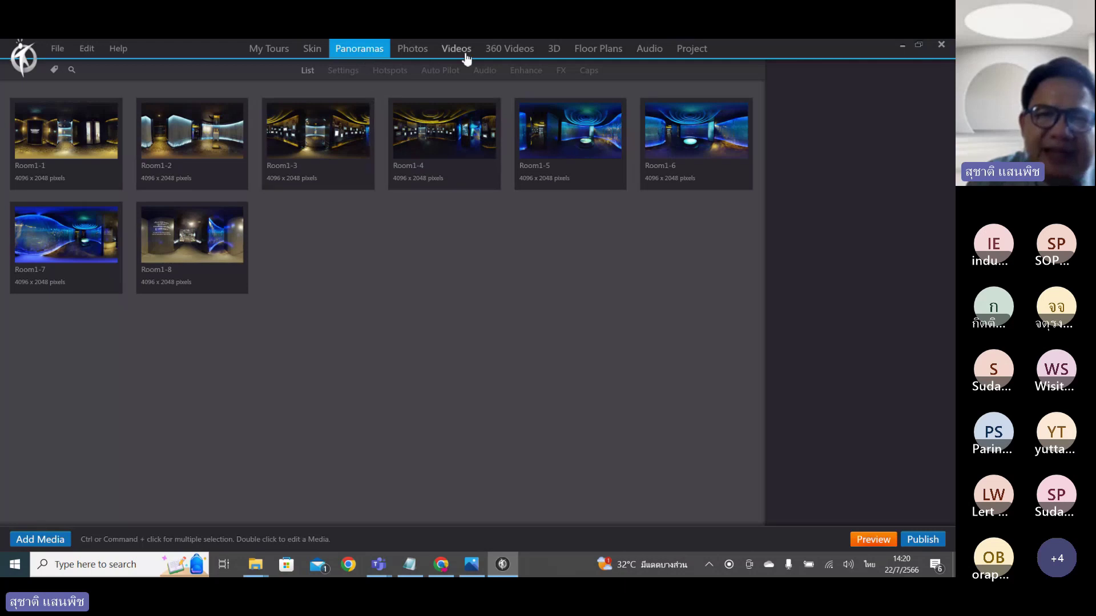
pyautogui.click(500, 55)
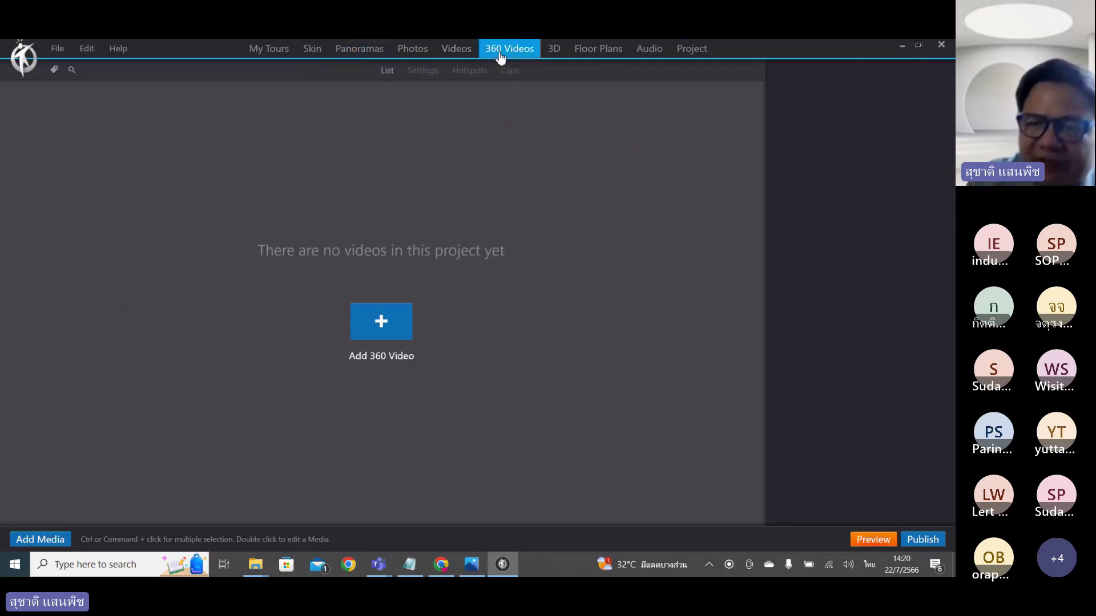
pyautogui.click(366, 53)
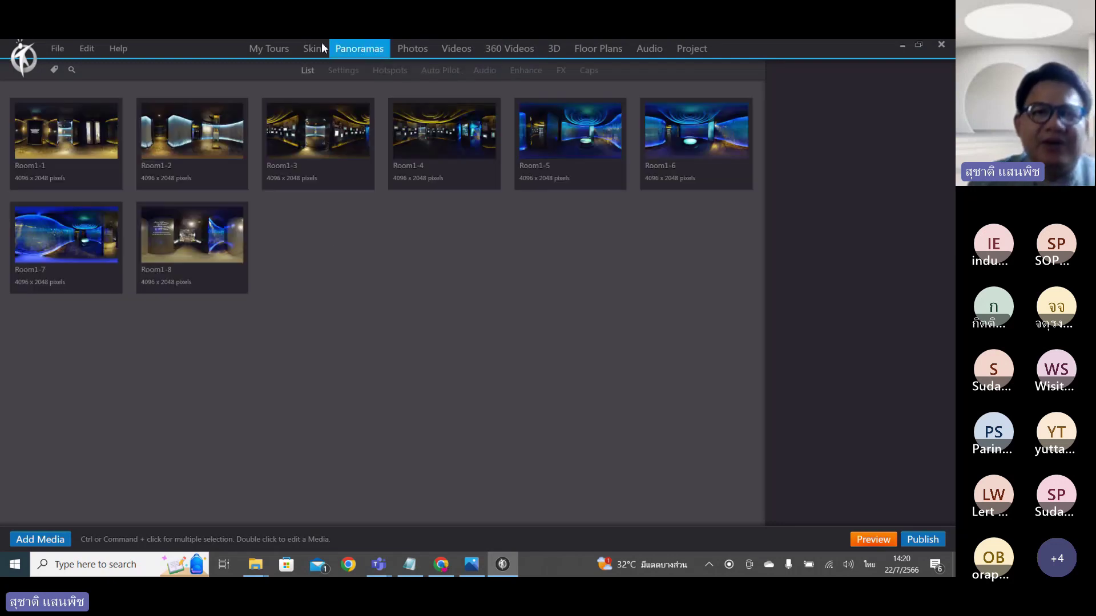
pyautogui.click(407, 53)
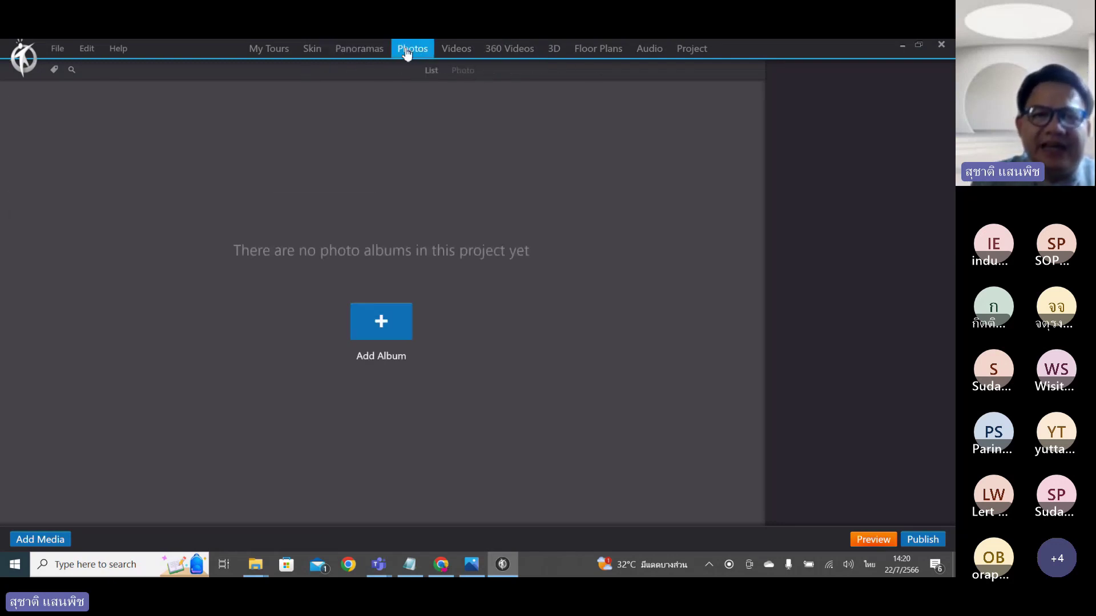
pyautogui.click(365, 54)
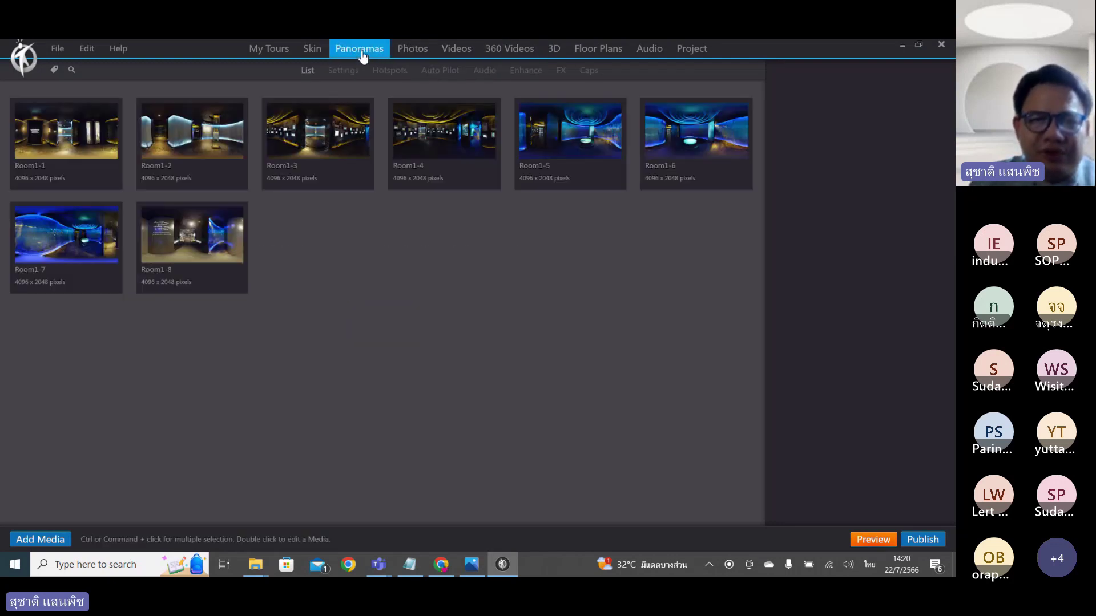
# Reopen the speaker image hotspot in Room1-2 and check its audio action's trigger options, keeping On Click.
pyautogui.click(188, 151)
pyautogui.click(451, 71)
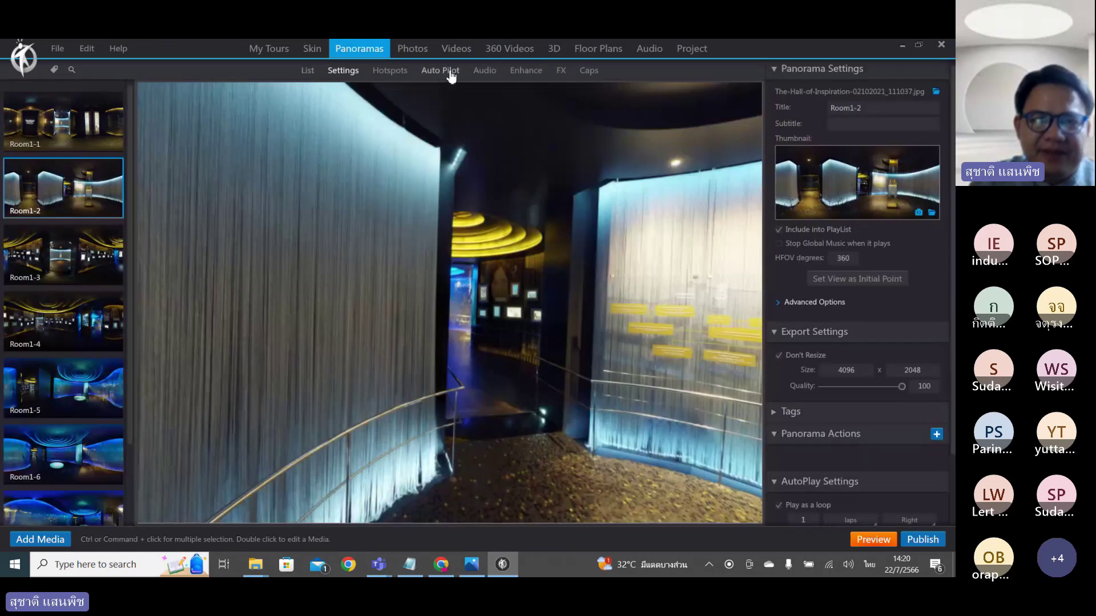
pyautogui.click(484, 70)
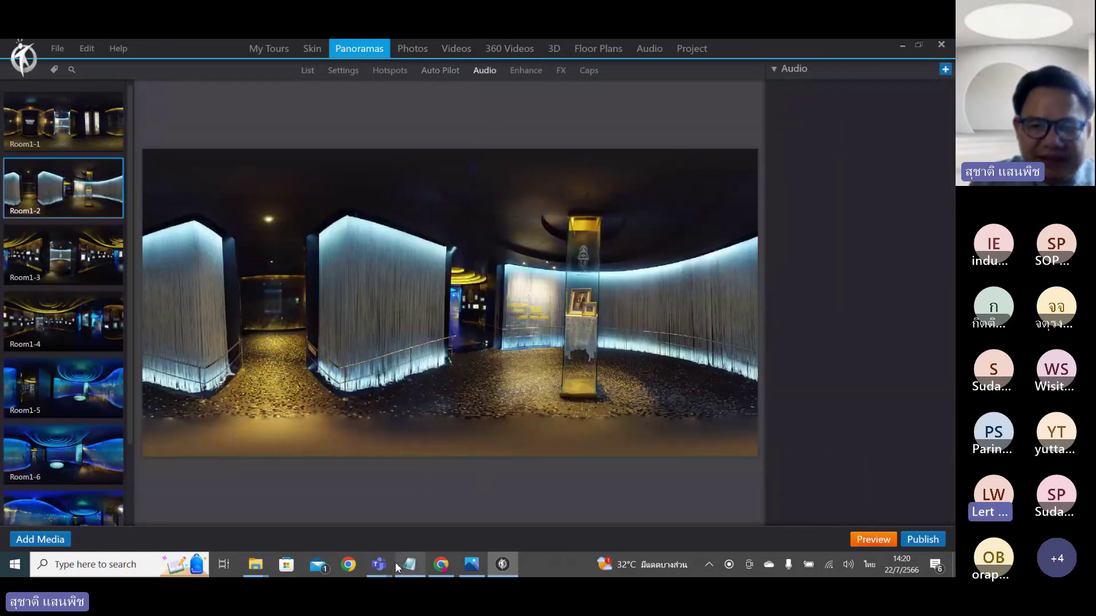
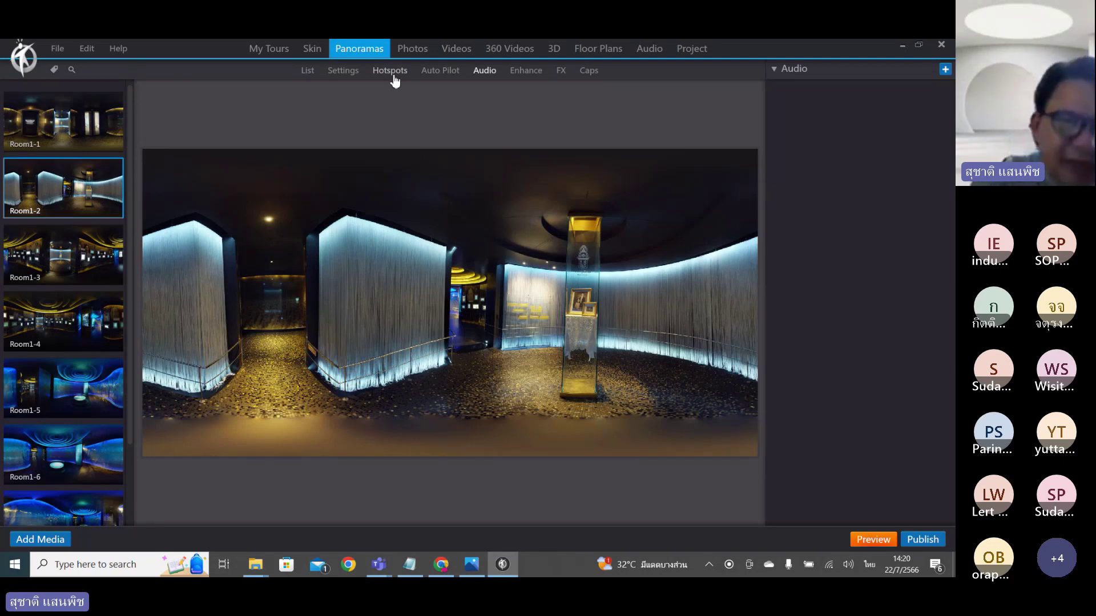
pyautogui.click(390, 71)
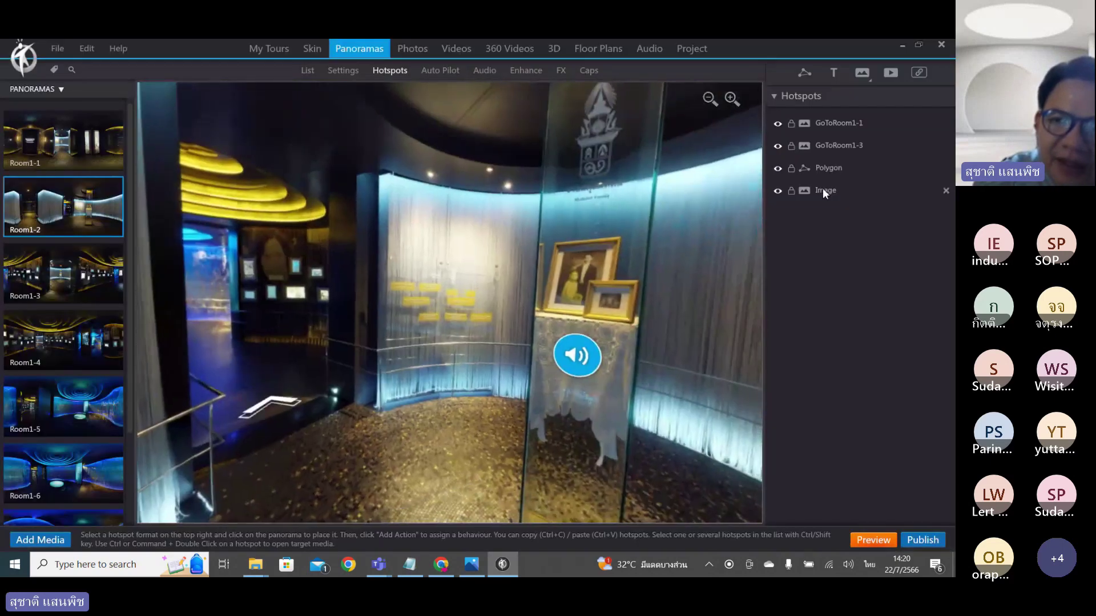
pyautogui.click(824, 190)
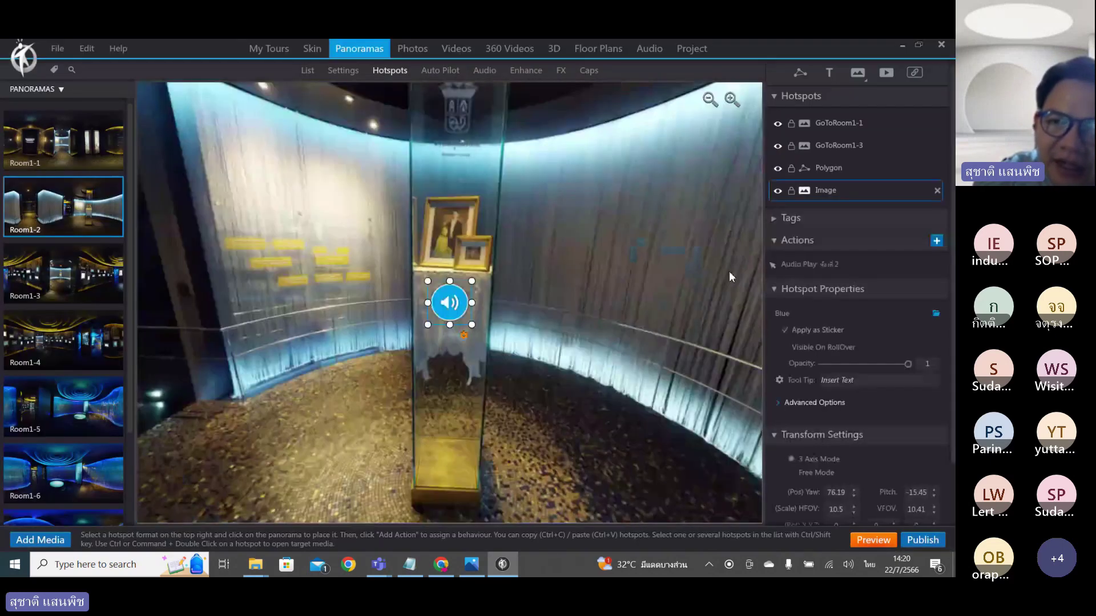
pyautogui.click(826, 268)
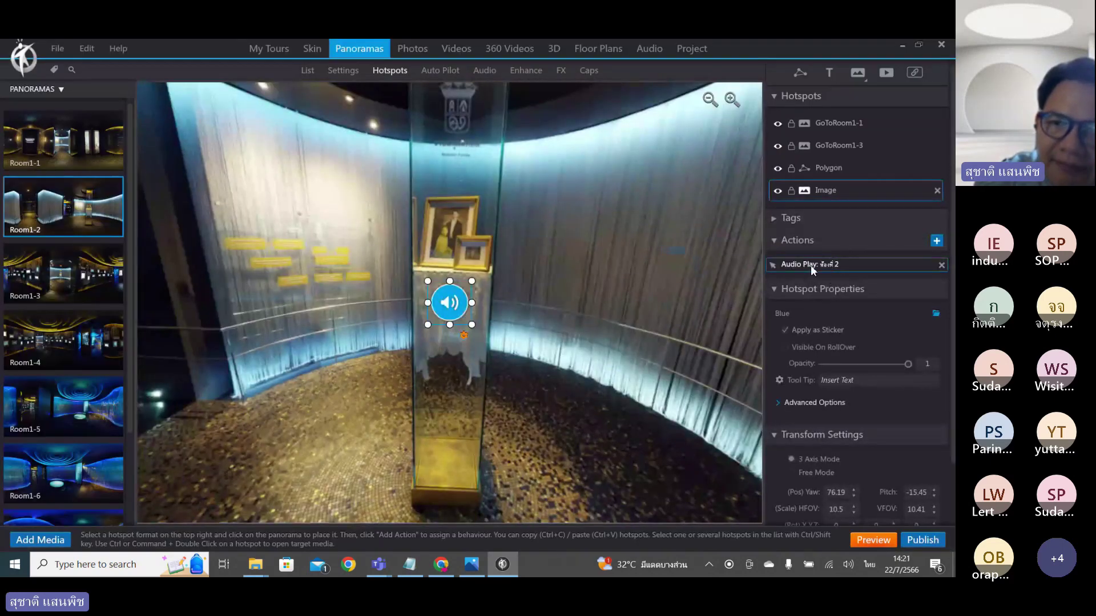
pyautogui.doubleClick(810, 265)
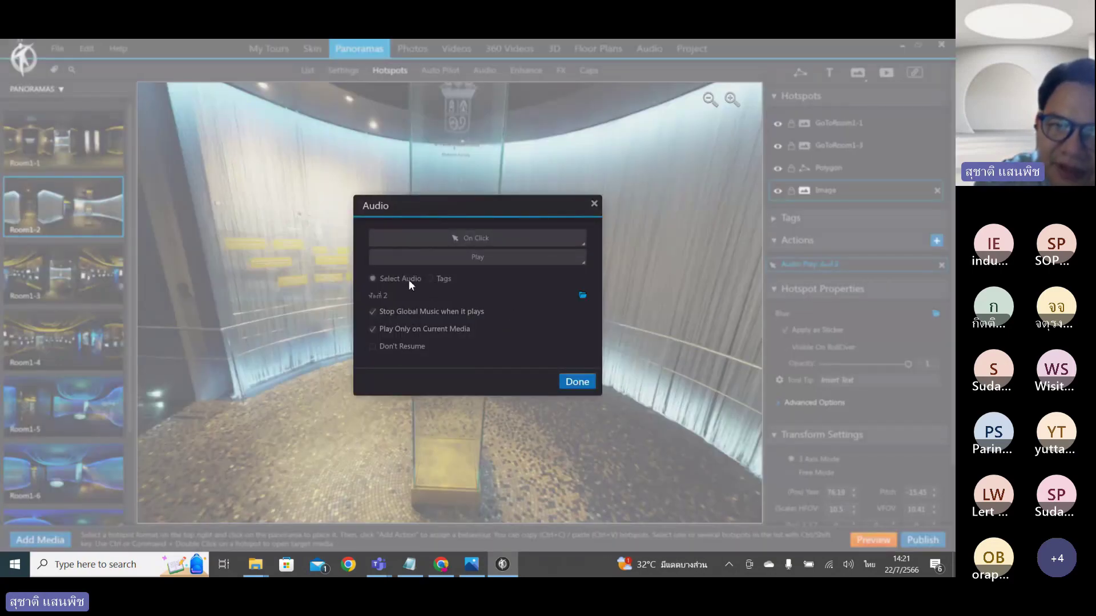
pyautogui.click(479, 238)
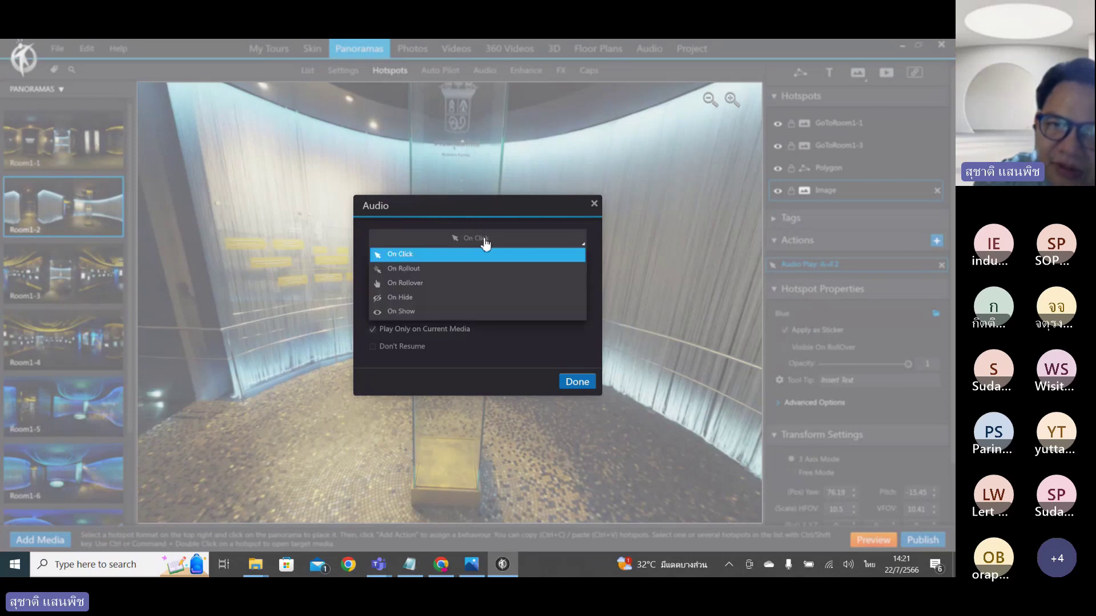
pyautogui.click(480, 253)
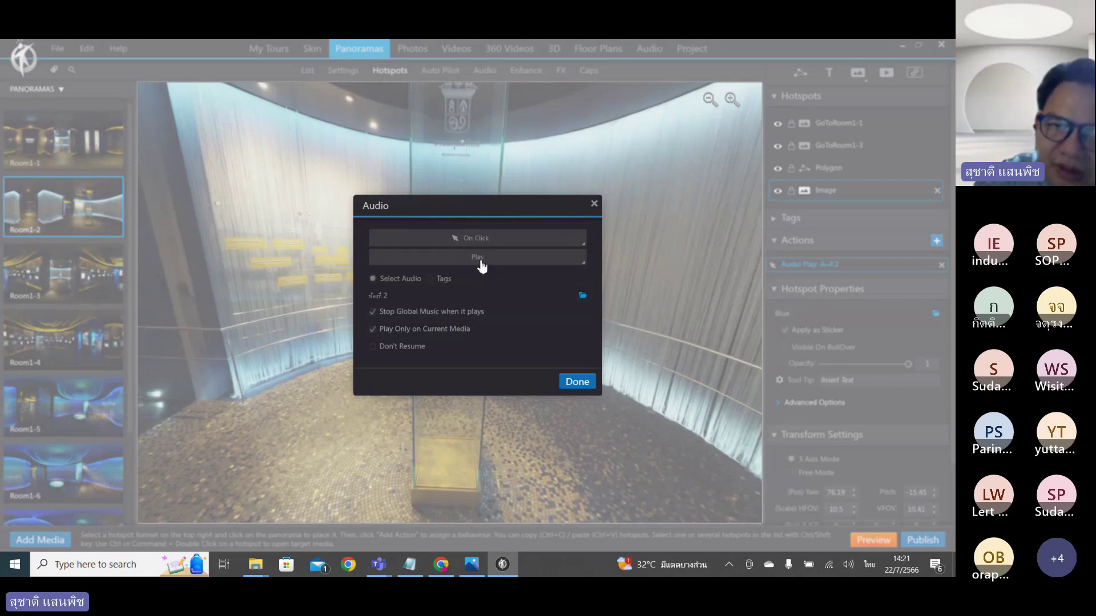
pyautogui.click(578, 381)
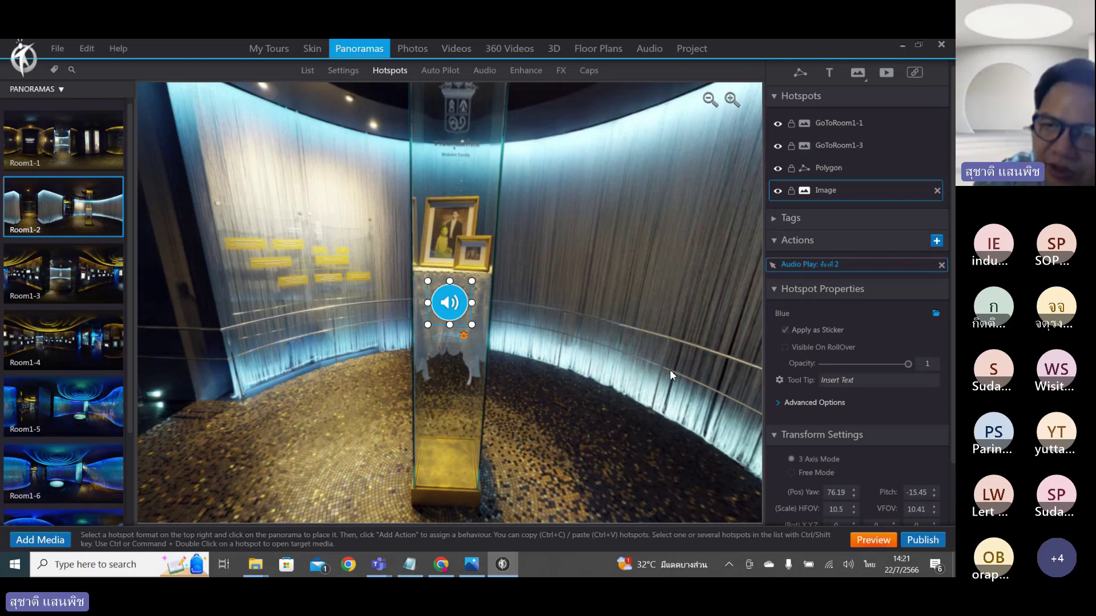
# Examine the speaker hotspot's advanced options and transform settings, and recheck its audio action.
pyautogui.click(817, 402)
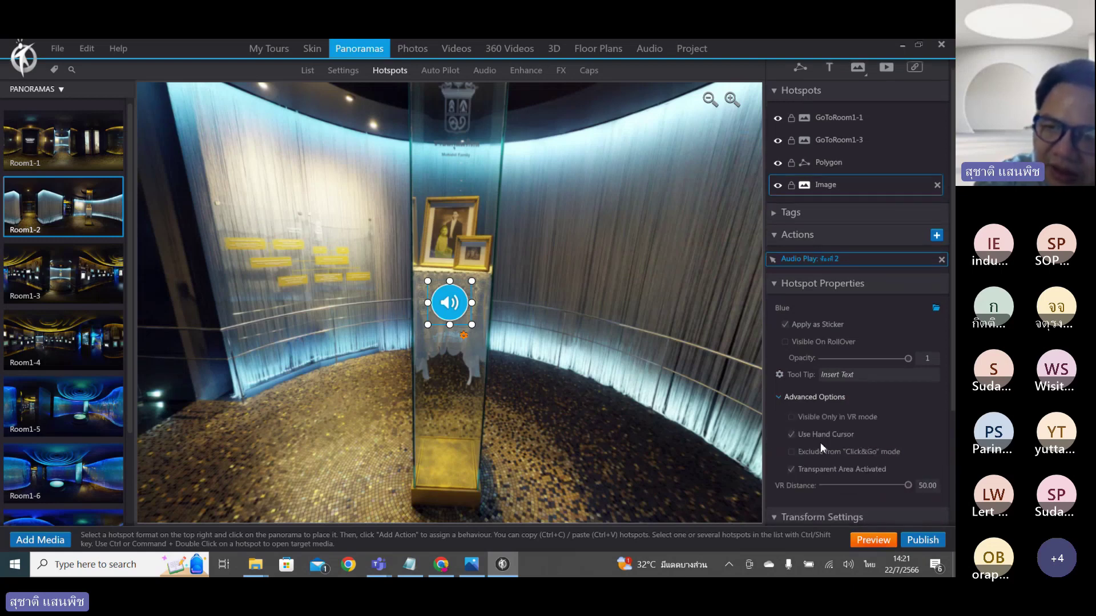
pyautogui.scroll(-3, 838, 466)
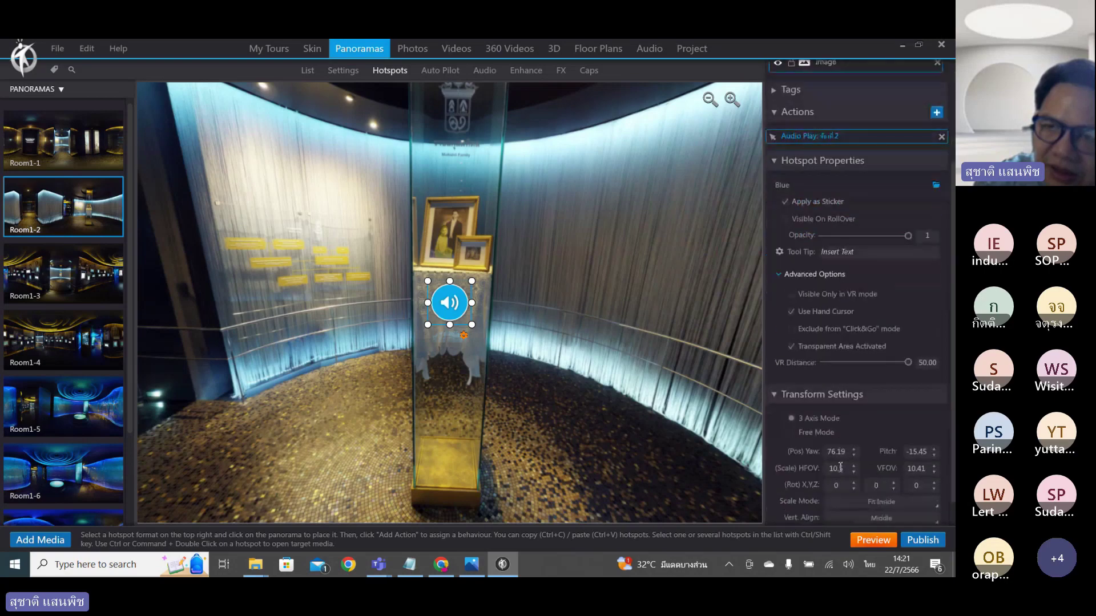
pyautogui.doubleClick(804, 195)
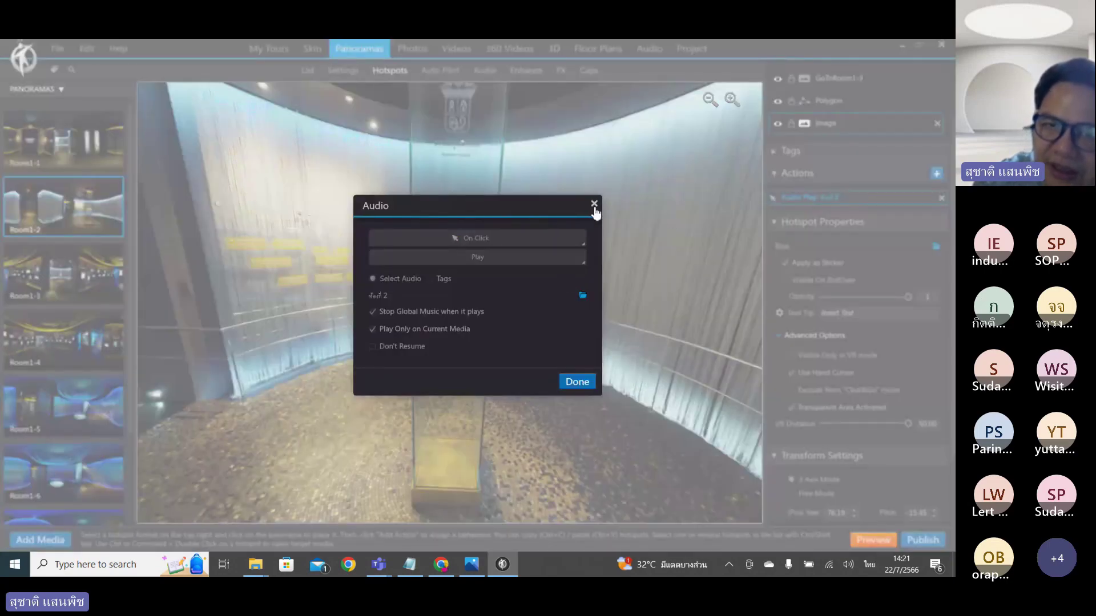
pyautogui.click(580, 382)
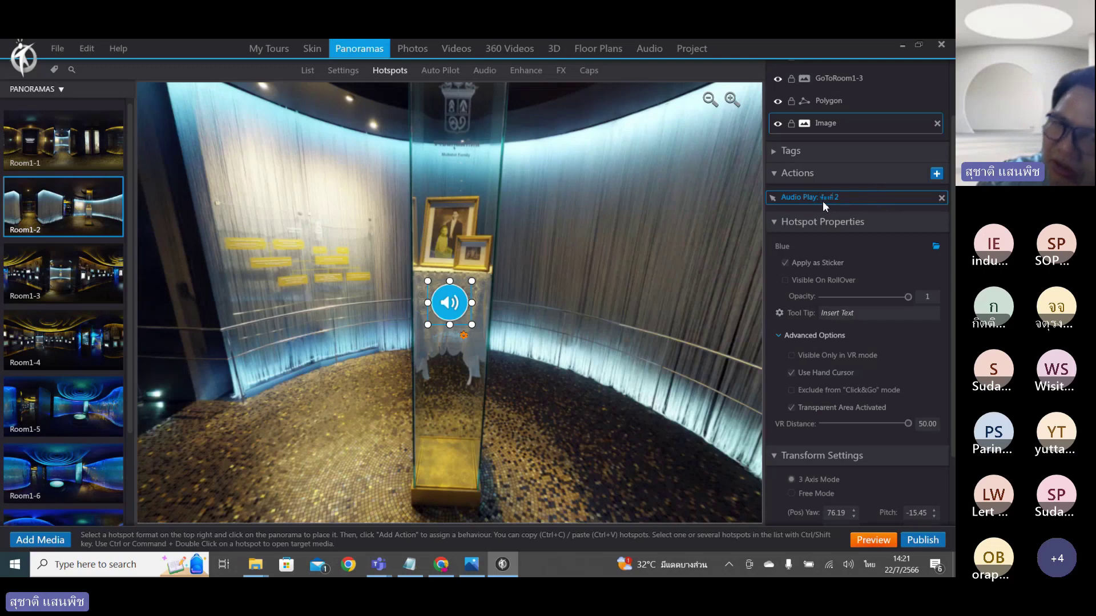
pyautogui.click(935, 176)
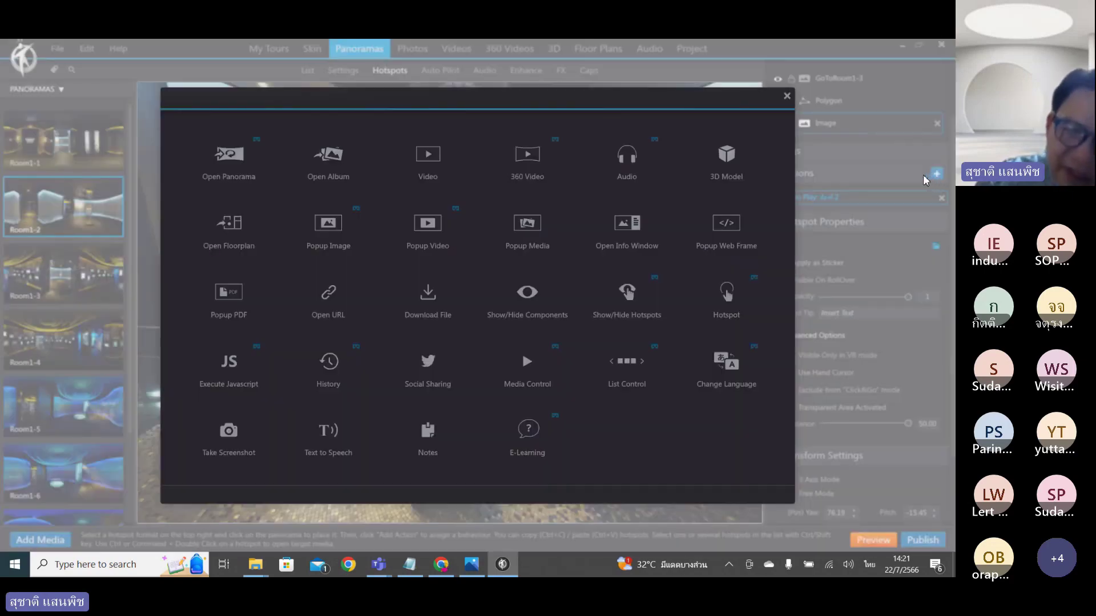
pyautogui.click(538, 384)
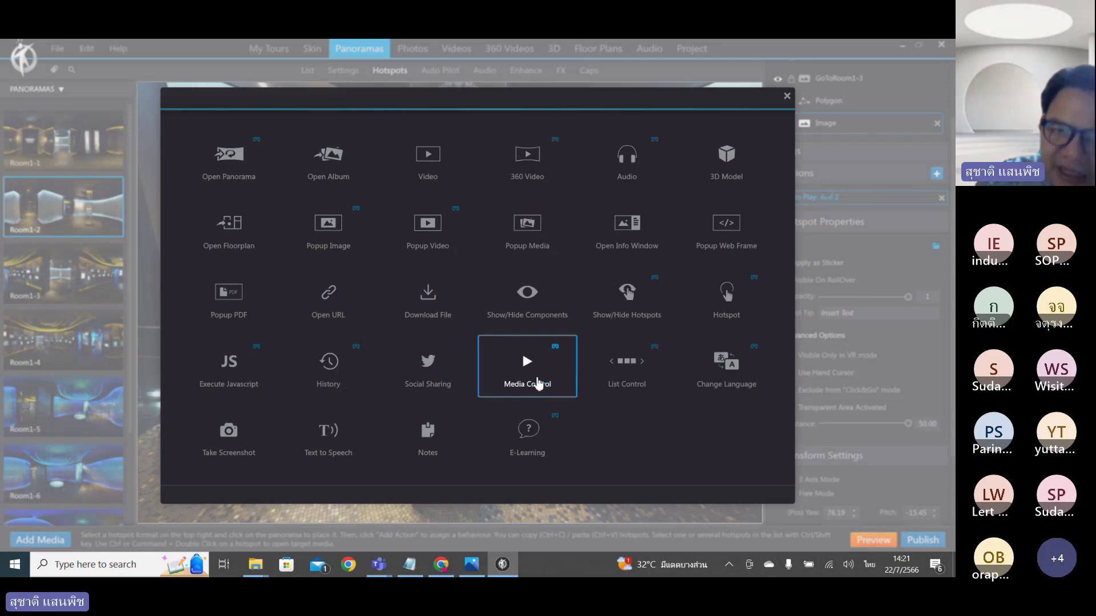
pyautogui.click(485, 275)
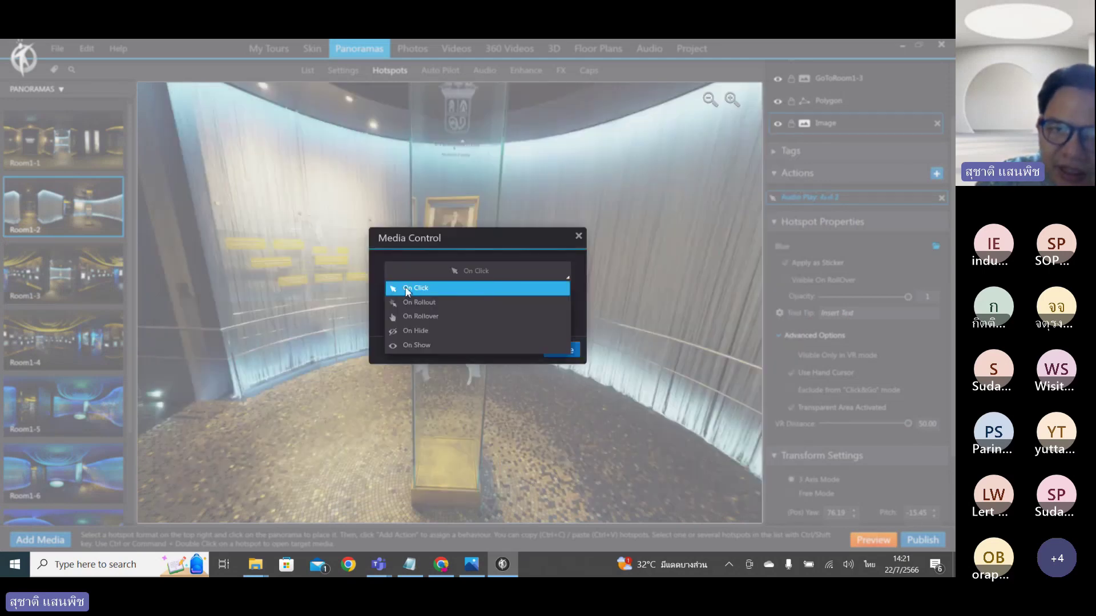
pyautogui.click(440, 292)
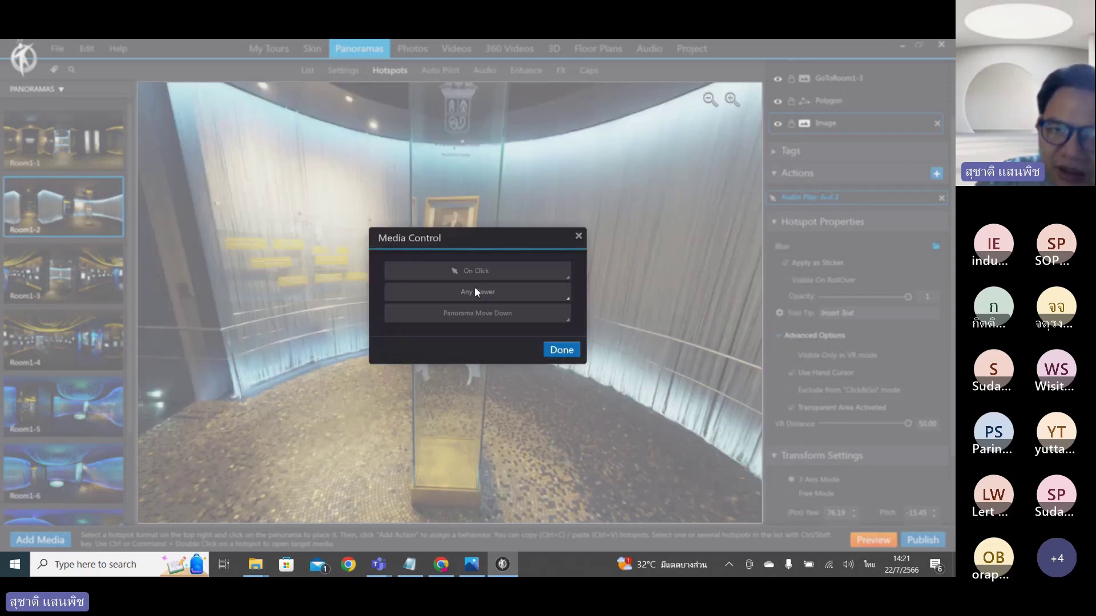
pyautogui.click(485, 297)
pyautogui.click(485, 301)
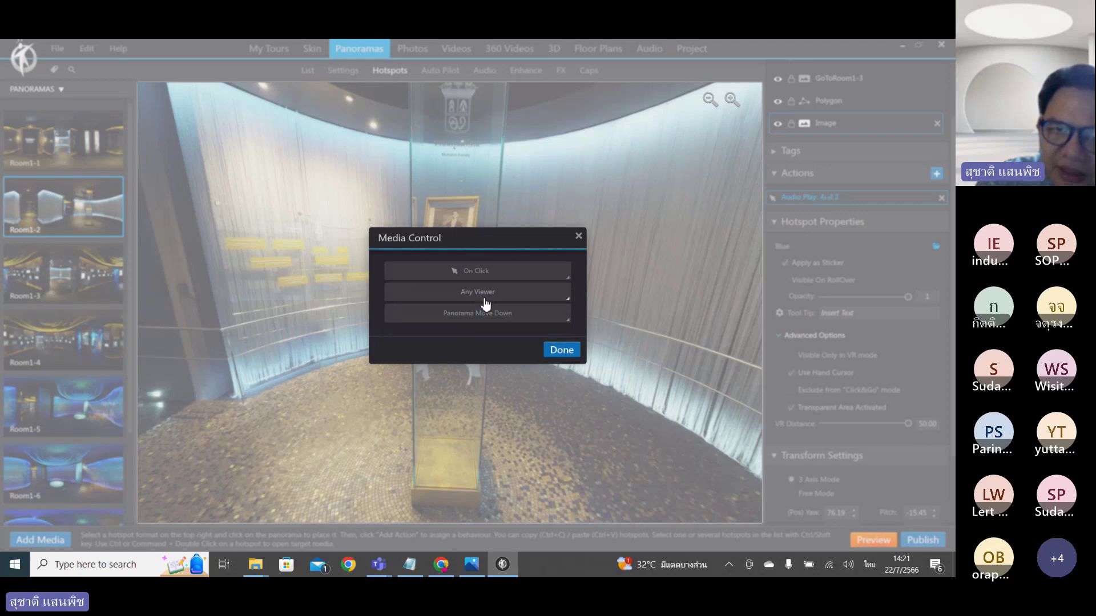
pyautogui.click(490, 314)
pyautogui.scroll(-2, 505, 364)
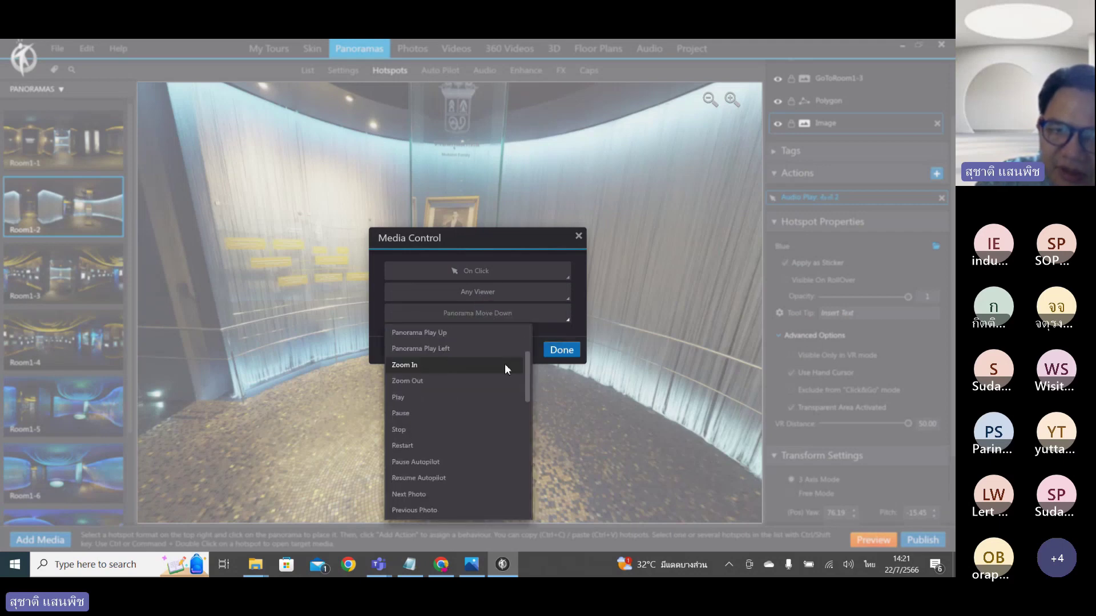
pyautogui.scroll(-1, 447, 412)
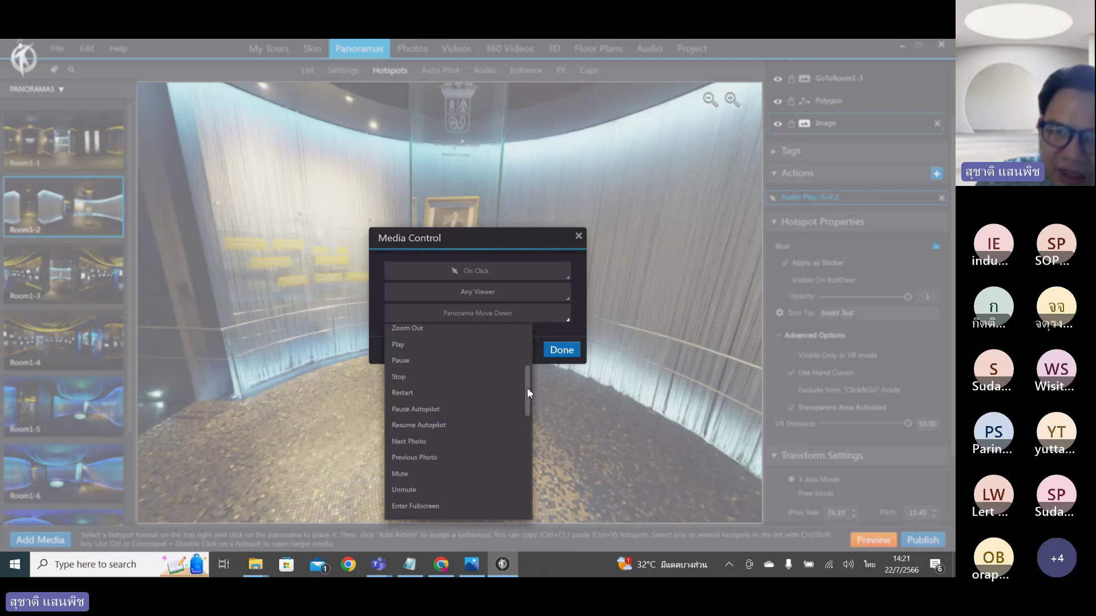
pyautogui.moveTo(527, 388); pyautogui.dragTo(522, 491)
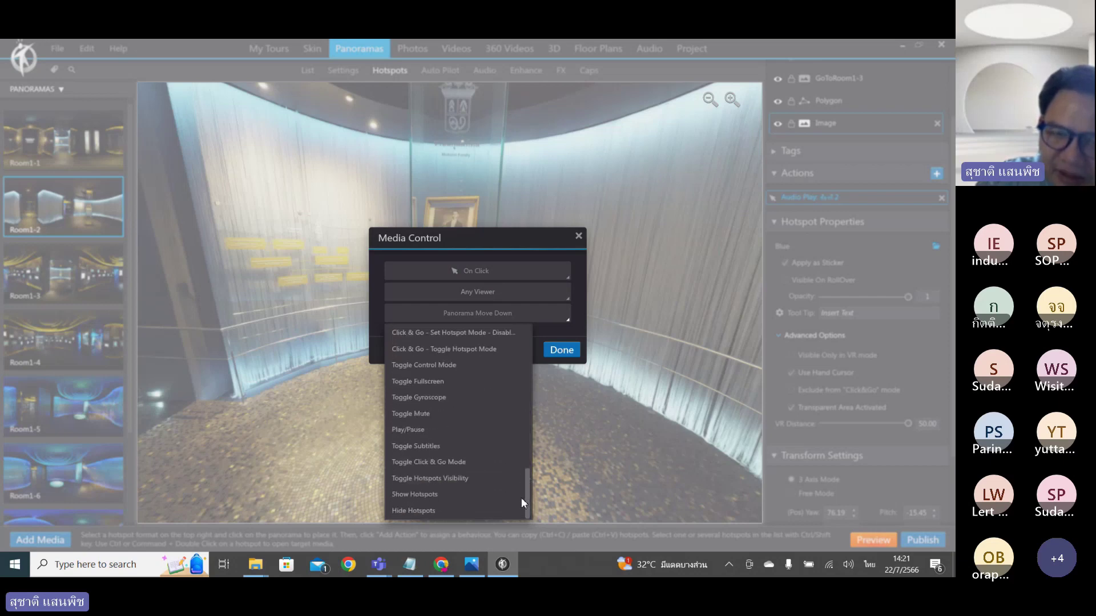
pyautogui.click(417, 430)
pyautogui.click(485, 315)
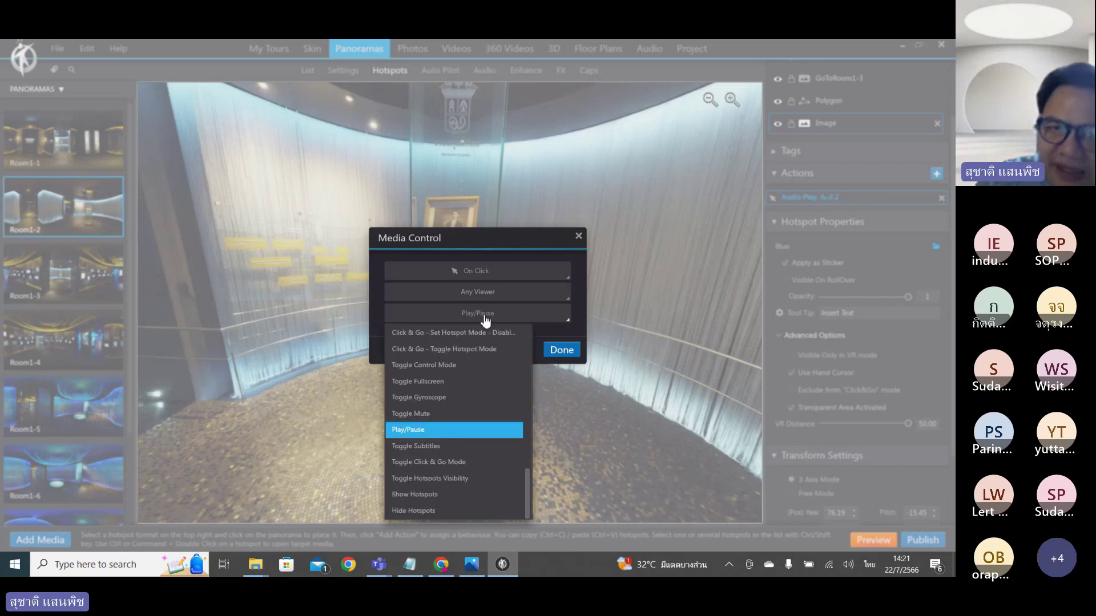
pyautogui.click(485, 294)
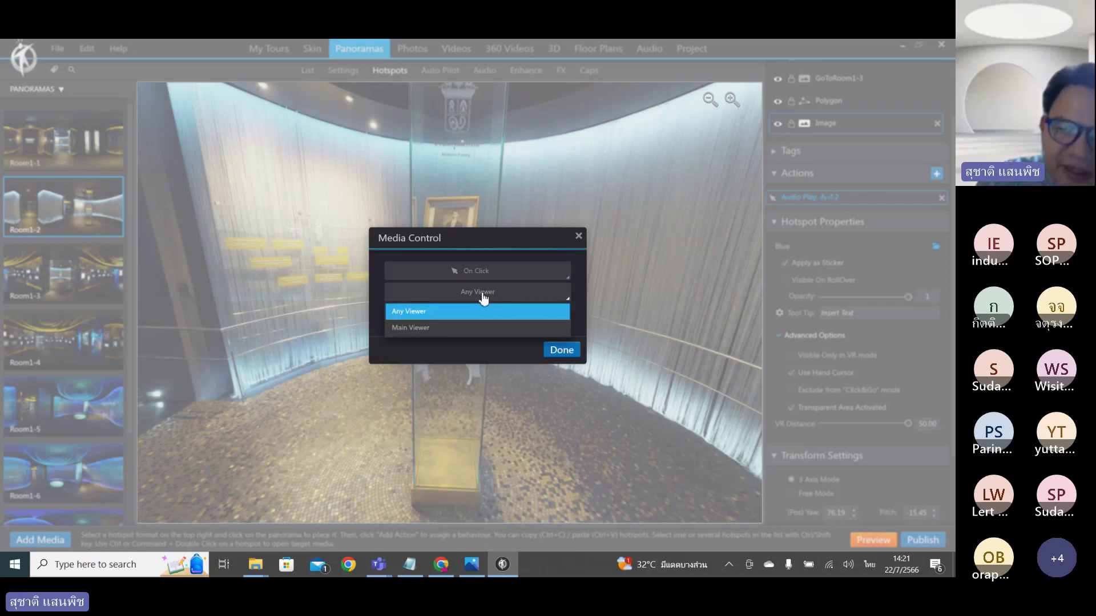
pyautogui.click(481, 300)
pyautogui.click(478, 311)
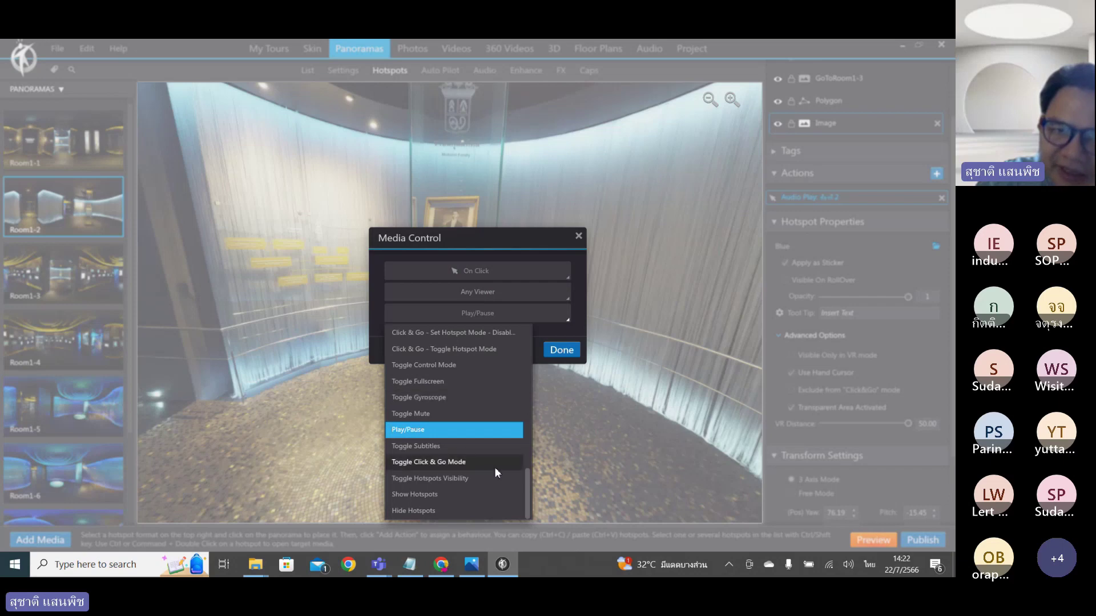
pyautogui.moveTo(529, 480); pyautogui.dragTo(529, 401)
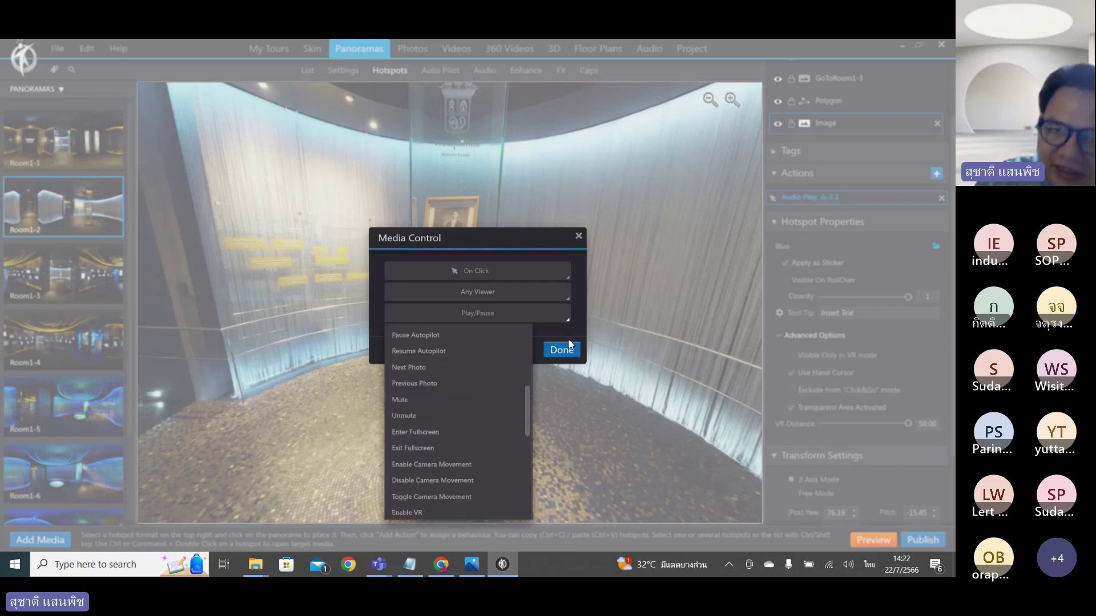
pyautogui.click(579, 236)
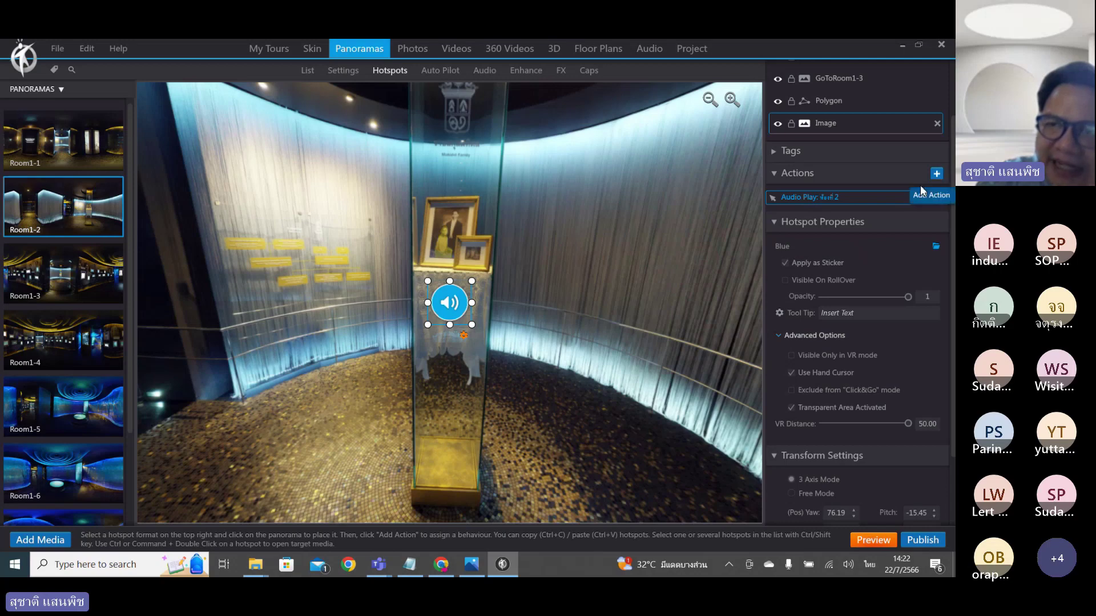
pyautogui.click(936, 174)
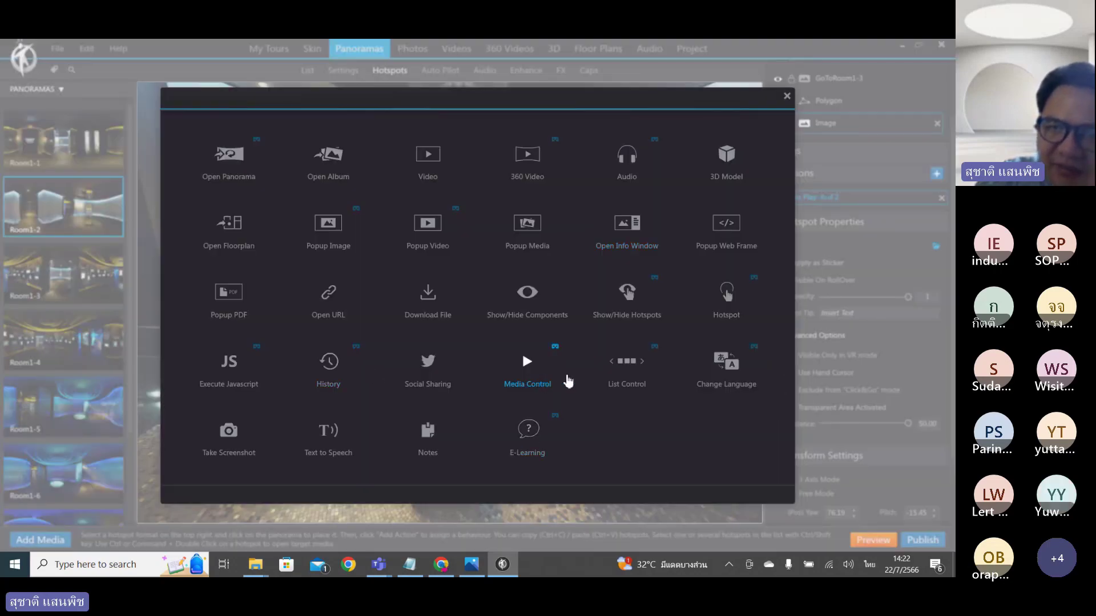
pyautogui.click(634, 175)
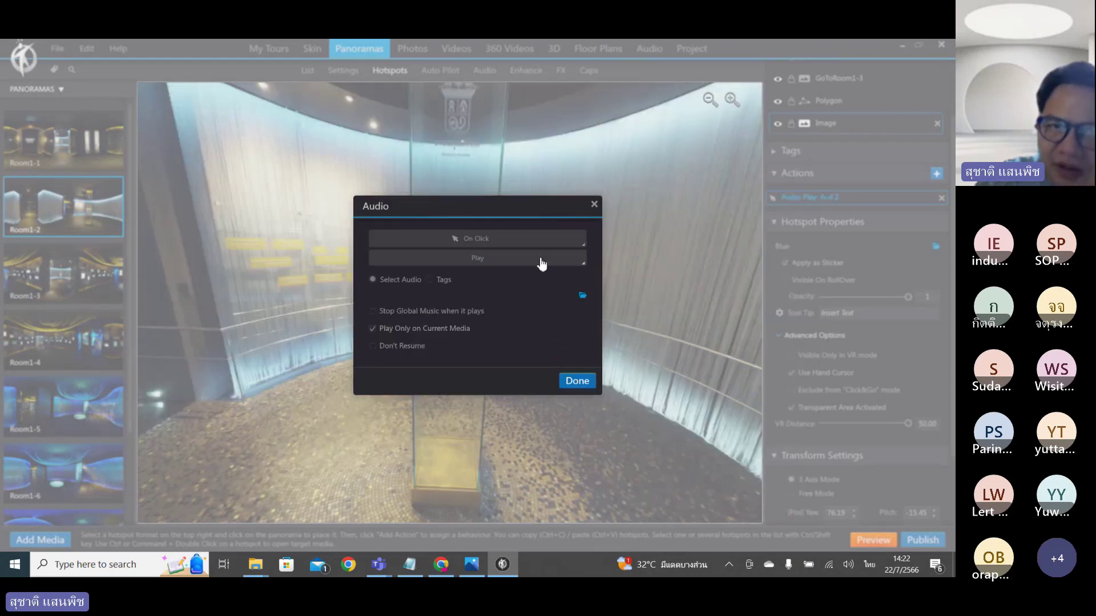
pyautogui.click(593, 205)
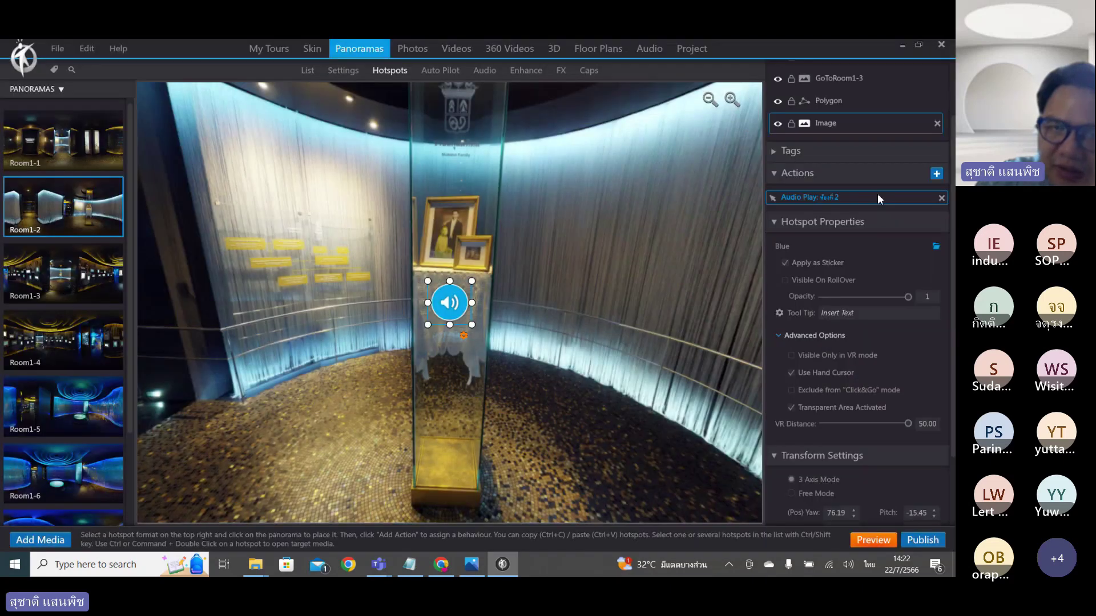
# Add a Media Control action to the speaker hotspot with the On Click trigger and the Pause Audios command.
pyautogui.doubleClick(878, 197)
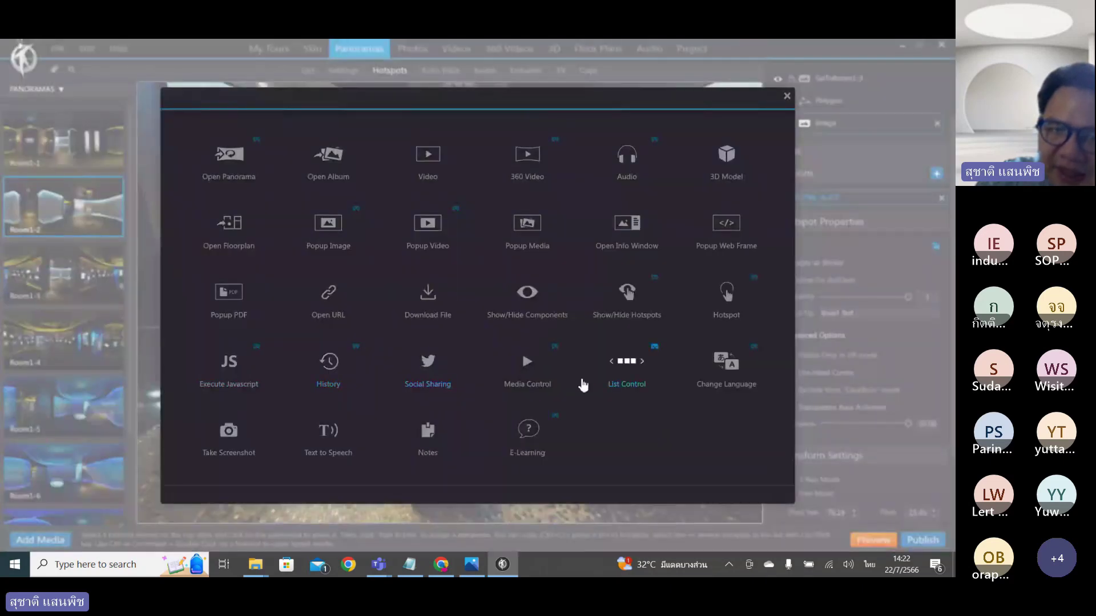
pyautogui.click(524, 366)
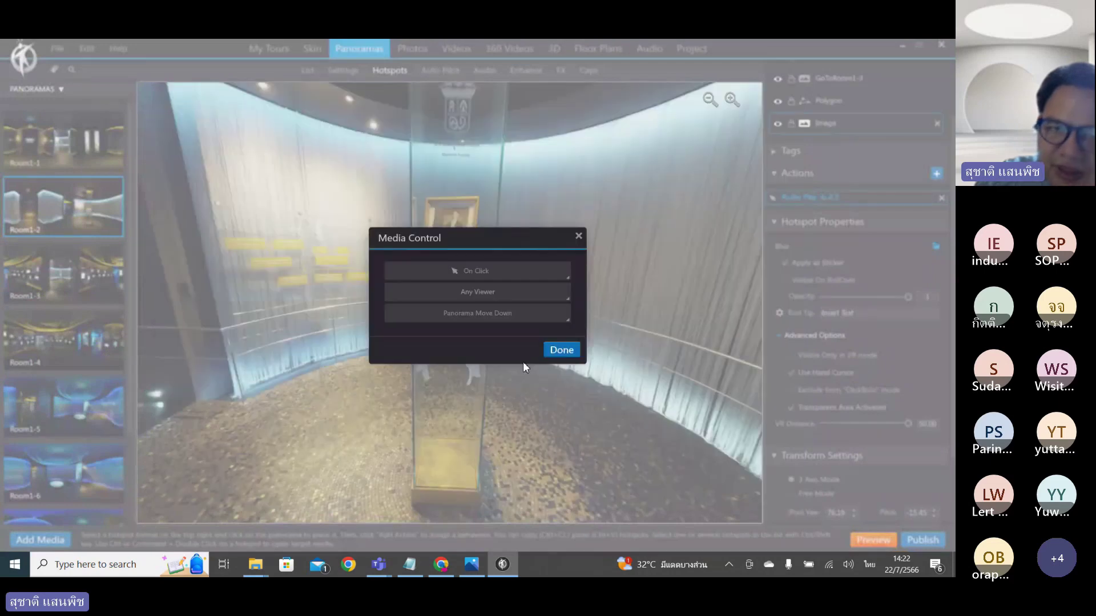
pyautogui.click(526, 277)
pyautogui.click(526, 277)
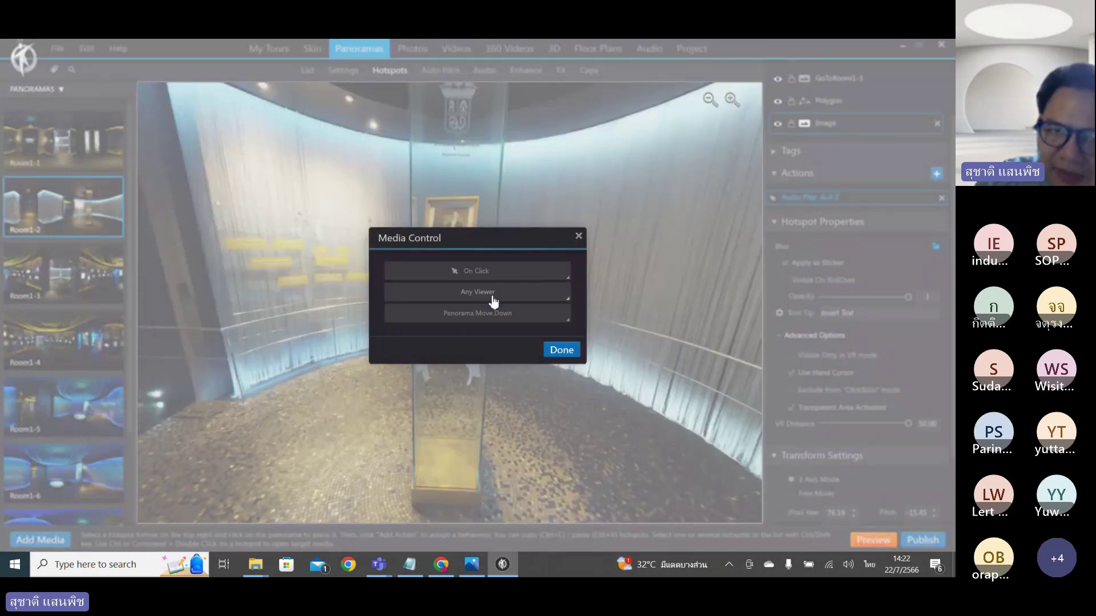
pyautogui.click(491, 294)
pyautogui.click(421, 329)
pyautogui.click(512, 305)
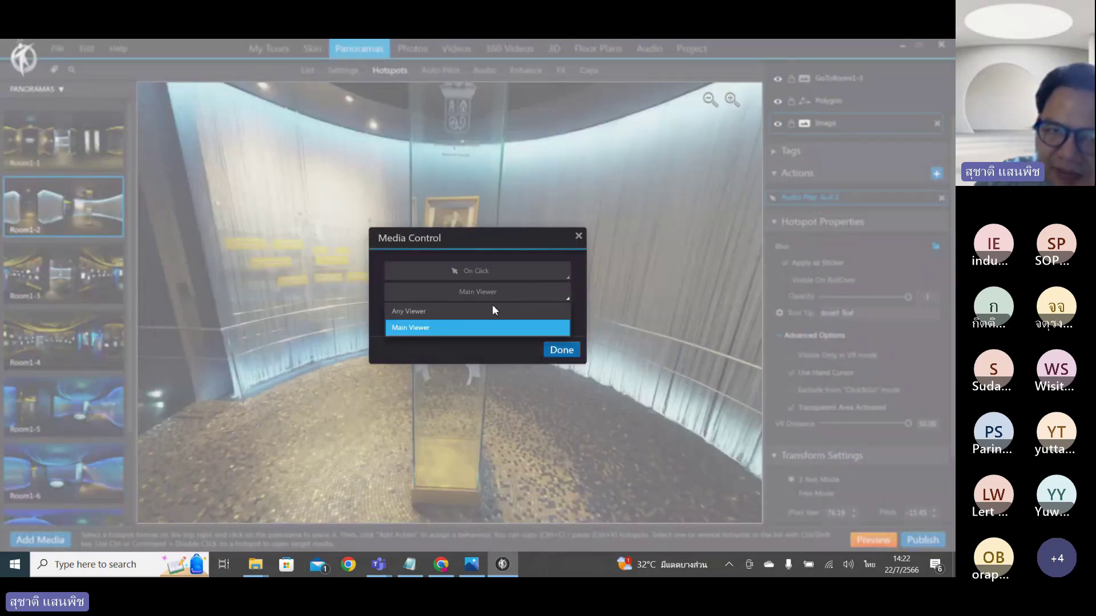
pyautogui.click(457, 338)
pyautogui.click(547, 321)
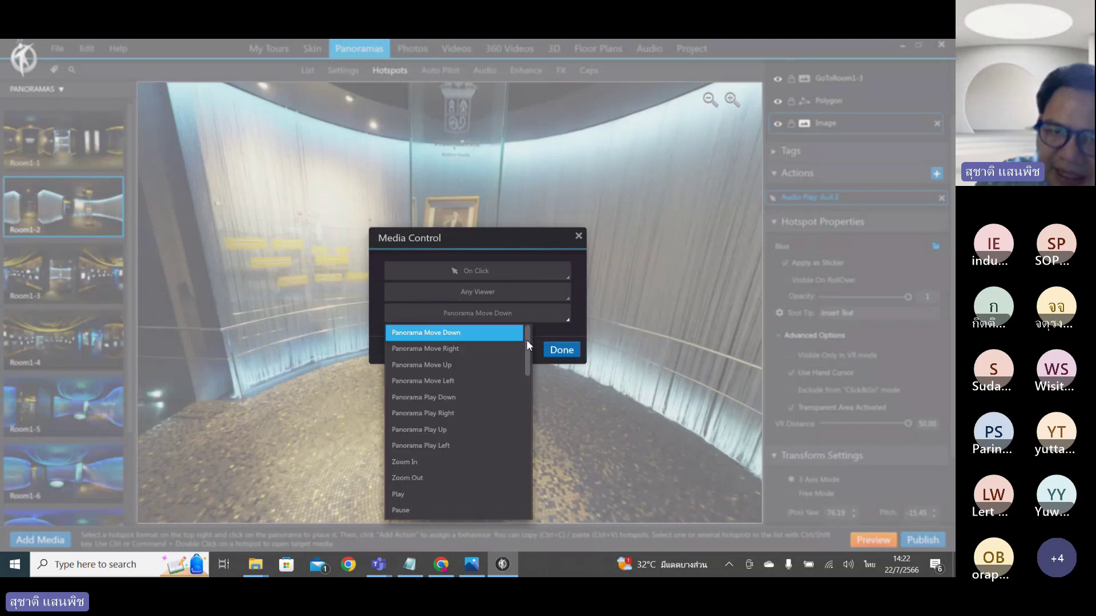
pyautogui.moveTo(526, 340); pyautogui.dragTo(521, 429)
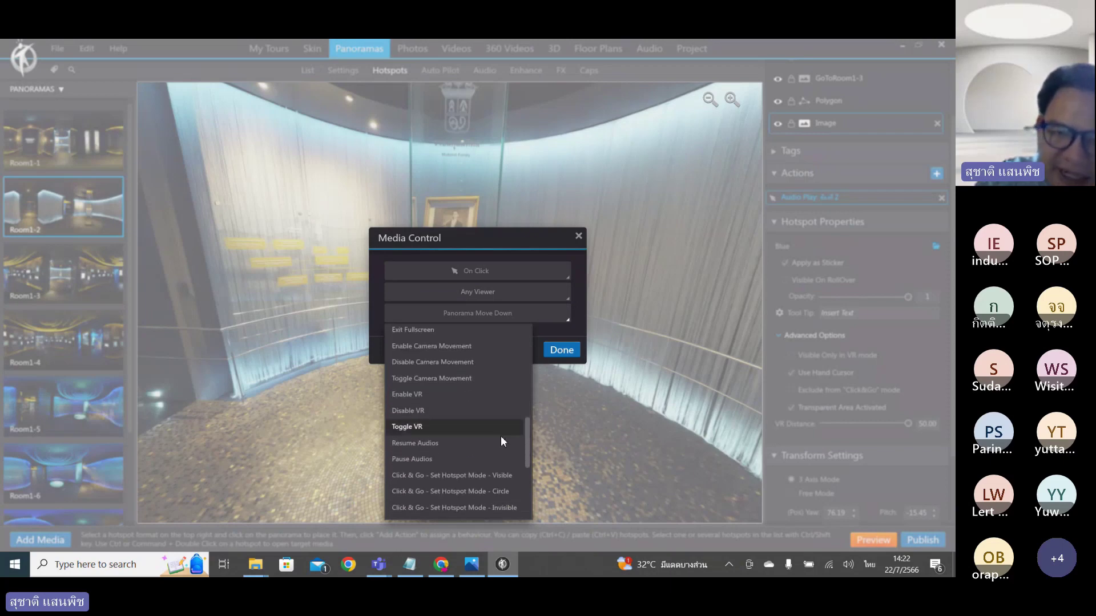
pyautogui.click(436, 460)
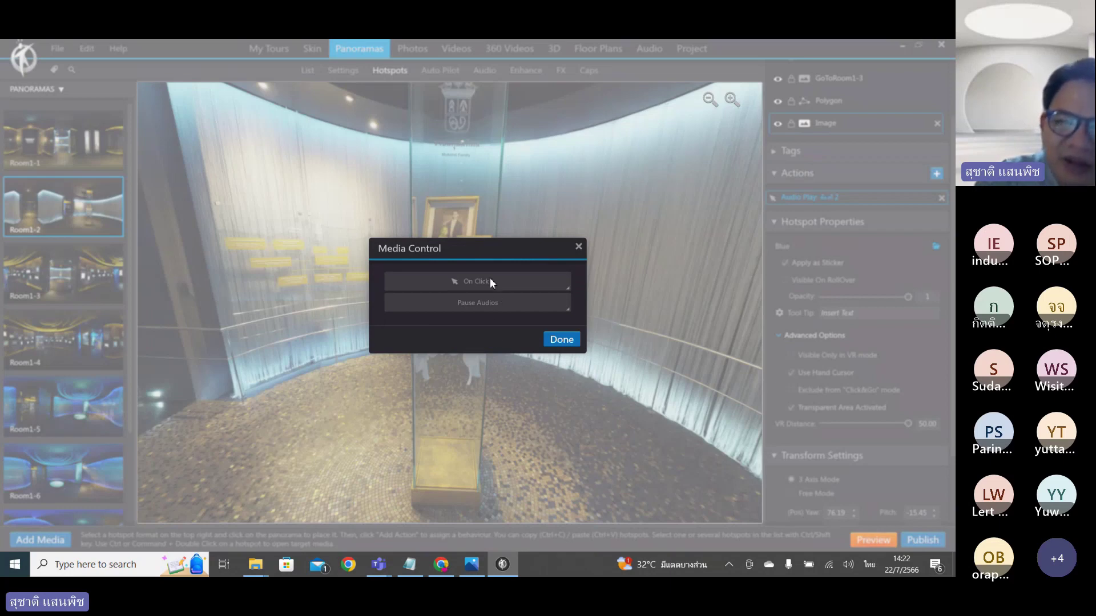
pyautogui.click(561, 340)
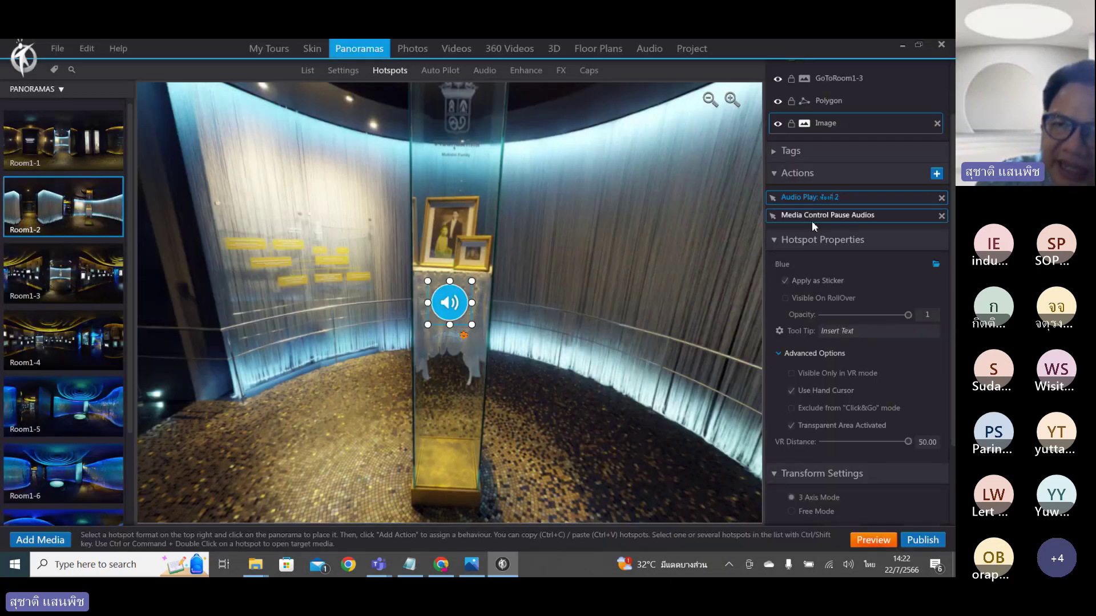
# Preview the tour, go to Room1-2 to test the speaker hotspot's audio, and close the preview.
pyautogui.click(873, 540)
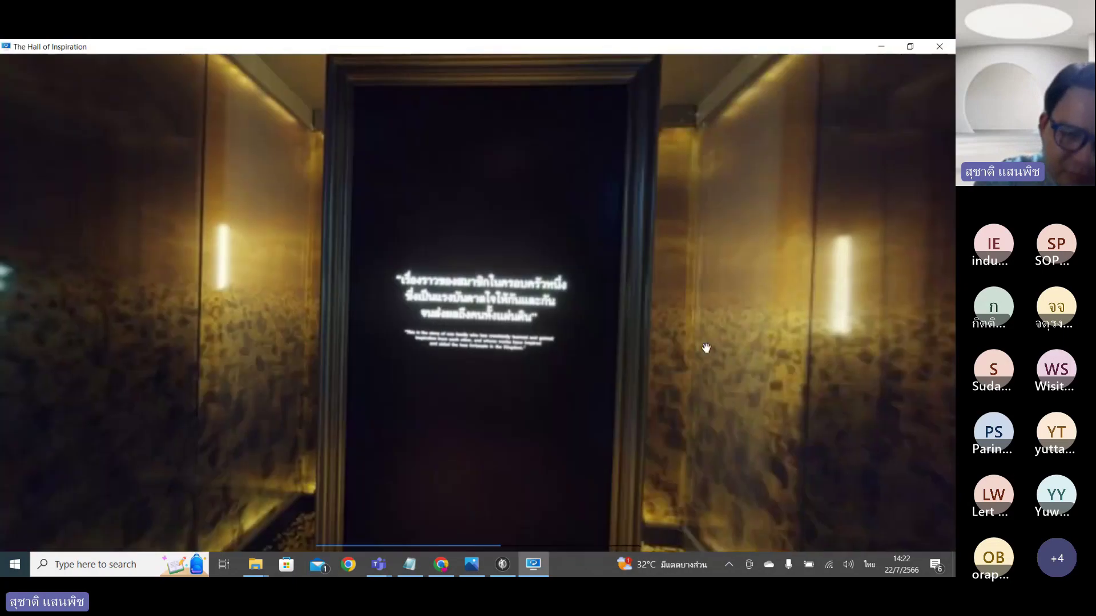
pyautogui.click(685, 351)
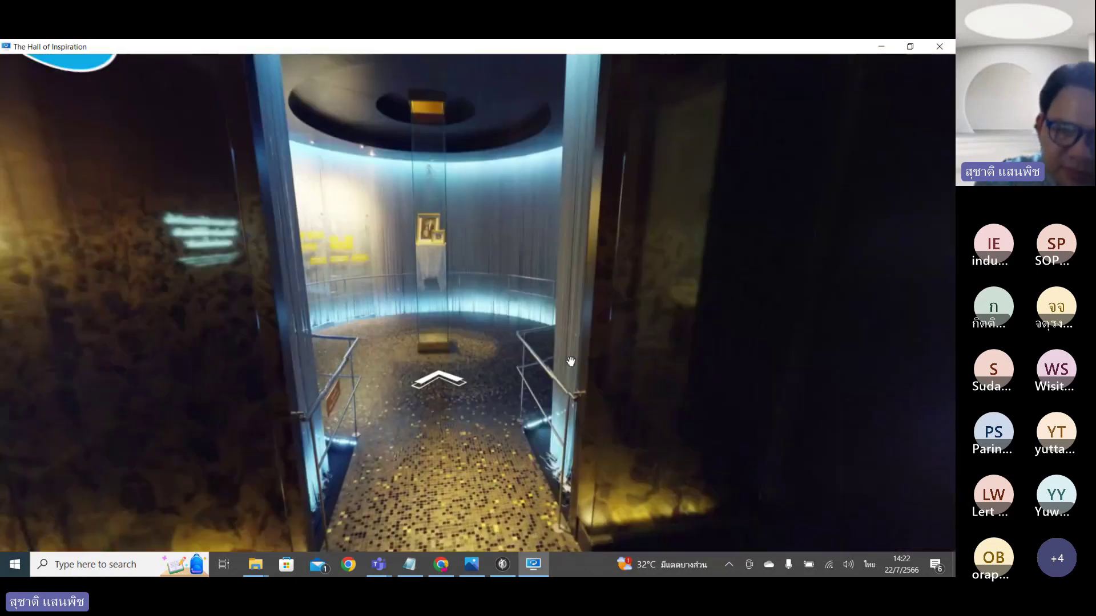
pyautogui.click(570, 360)
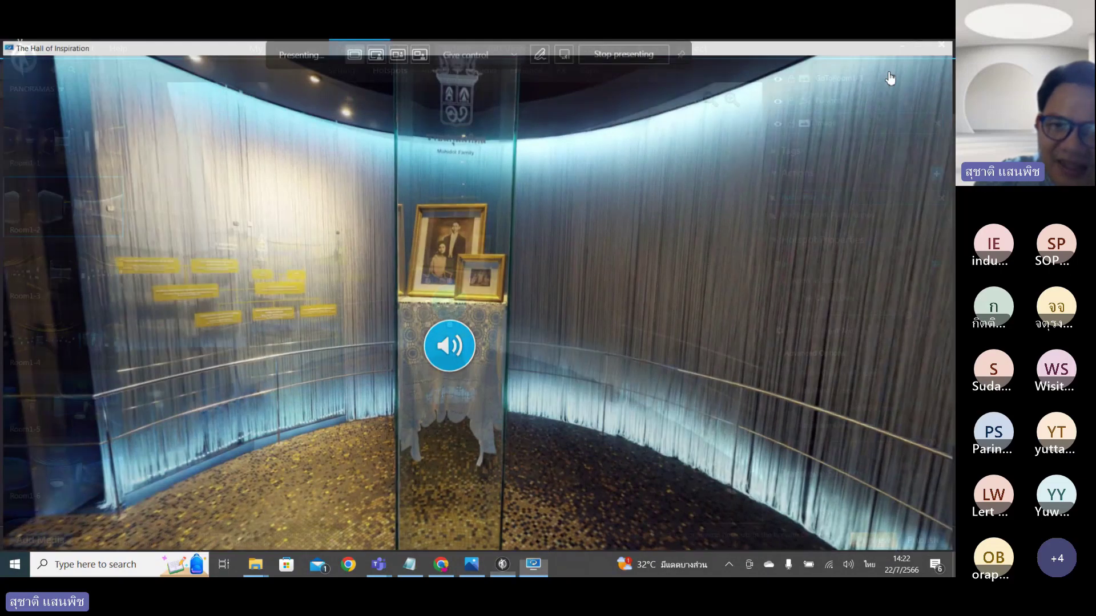
pyautogui.click(939, 46)
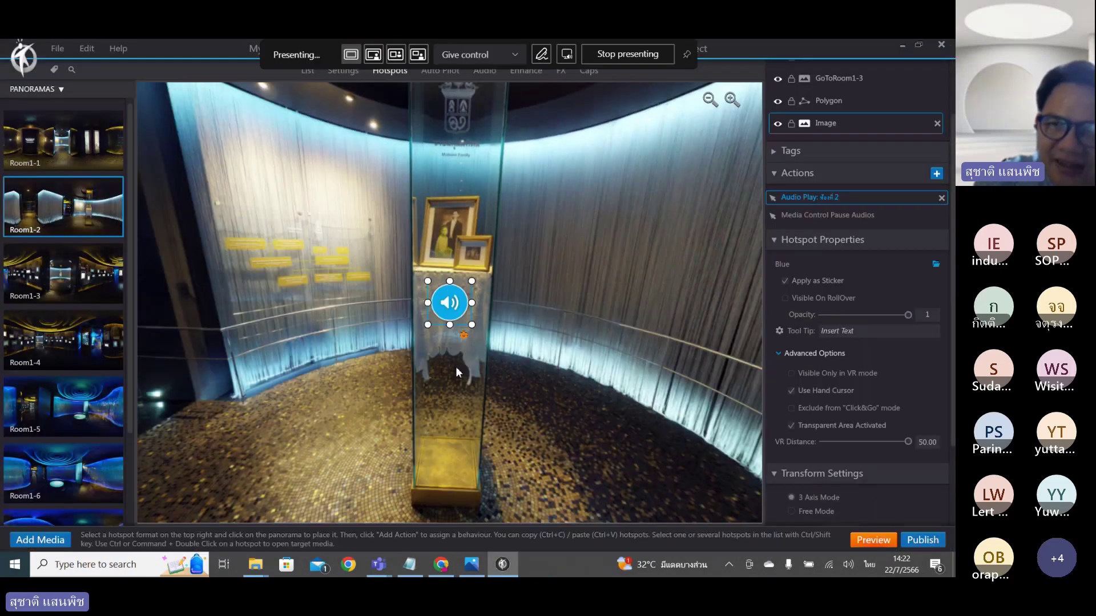
# Check the trigger options of the Pause Audios media control action, keeping On Click.
pyautogui.doubleClick(812, 216)
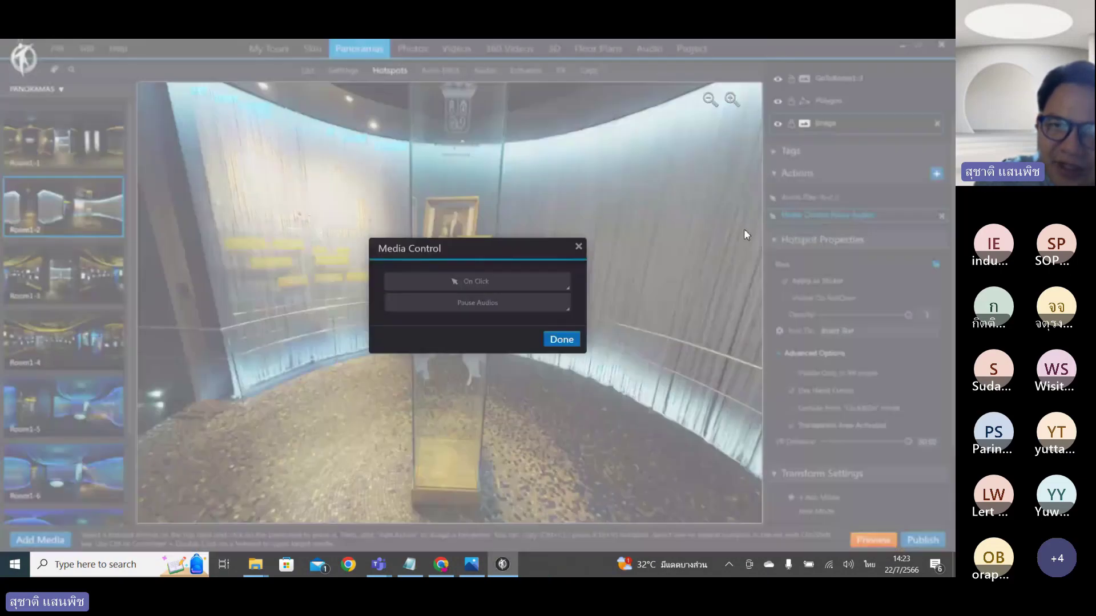
pyautogui.click(488, 279)
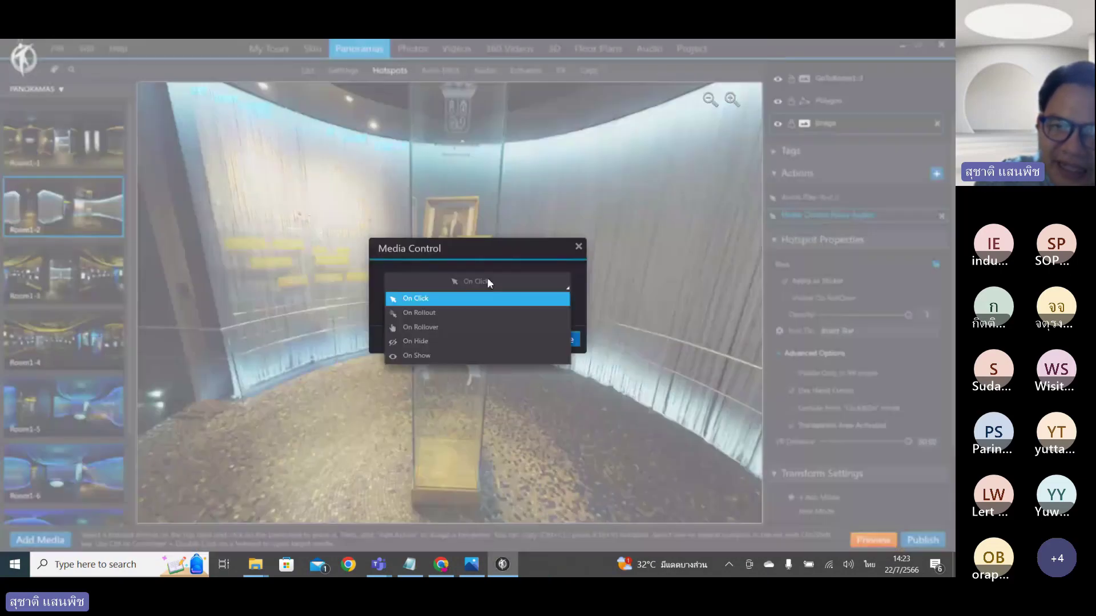
pyautogui.click(443, 298)
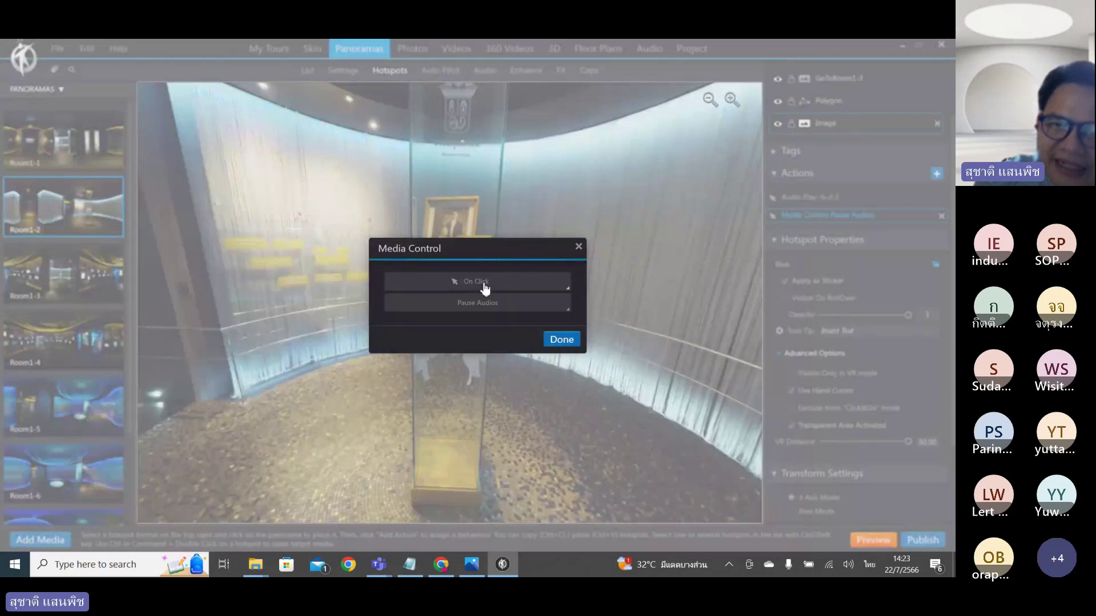
pyautogui.click(563, 340)
# Change the trigger of the speaker hotspot's audio play action to On Rollover.
pyautogui.doubleClick(824, 197)
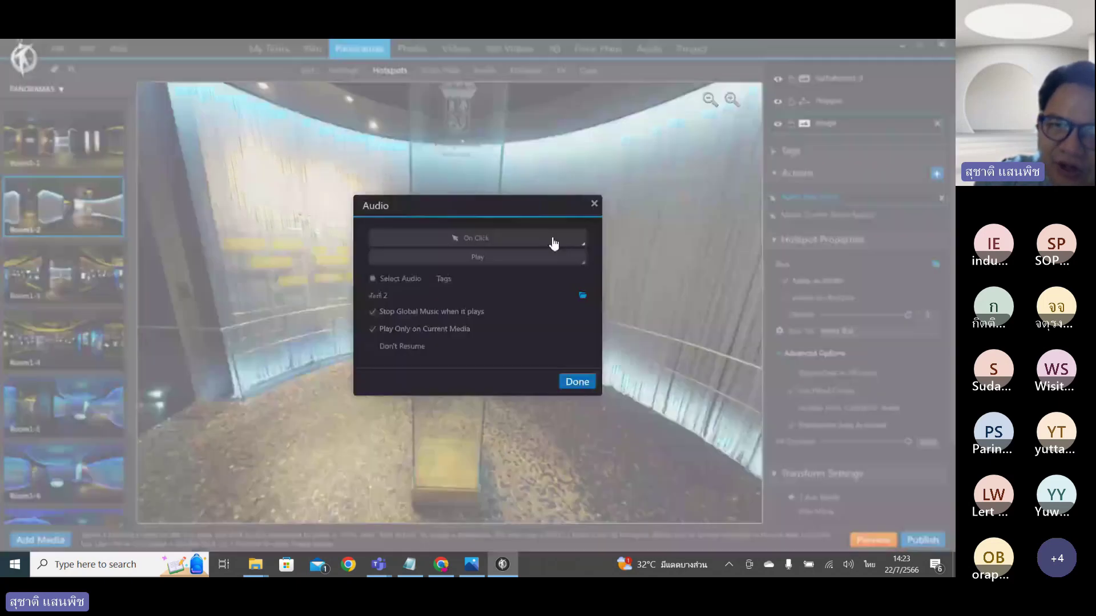
pyautogui.click(495, 244)
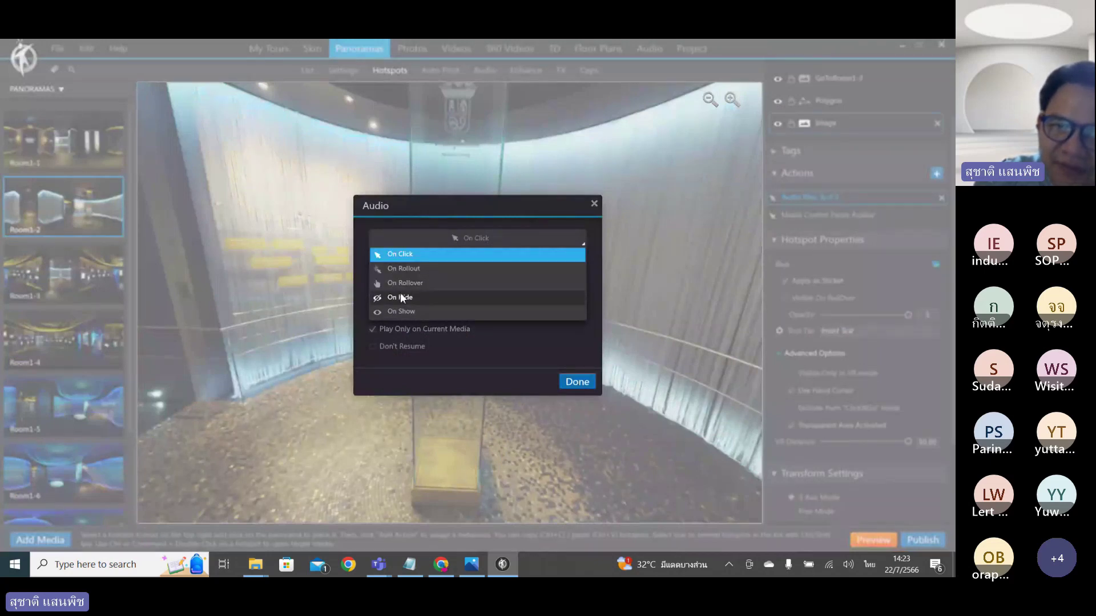
pyautogui.click(402, 284)
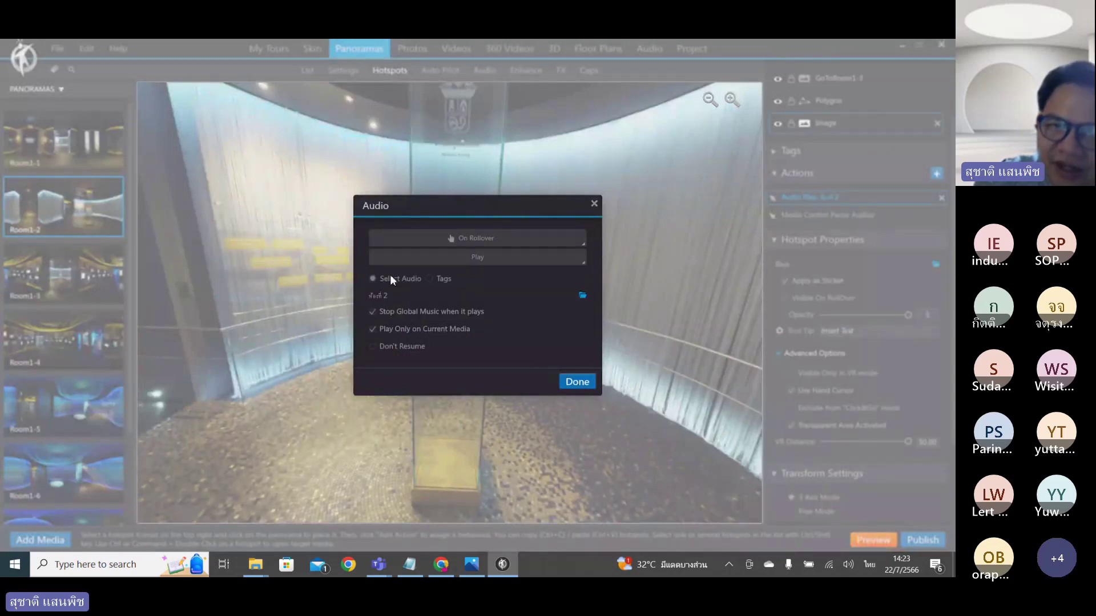
pyautogui.click(576, 381)
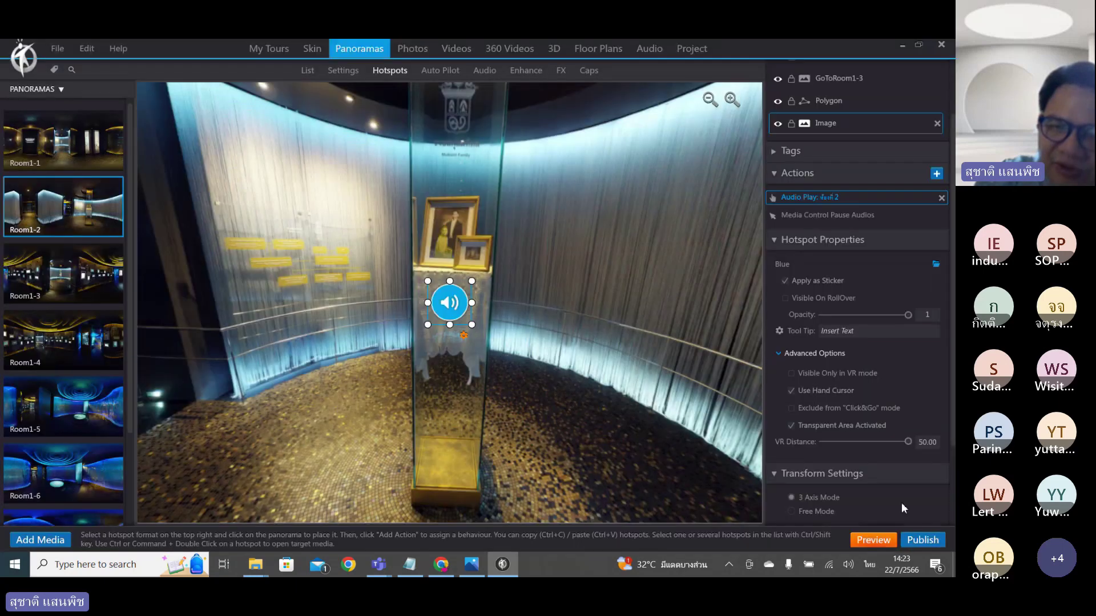
# Preview the tour again to test the speaker hotspot's rollover audio in Room1-2, and close the preview.
pyautogui.click(887, 542)
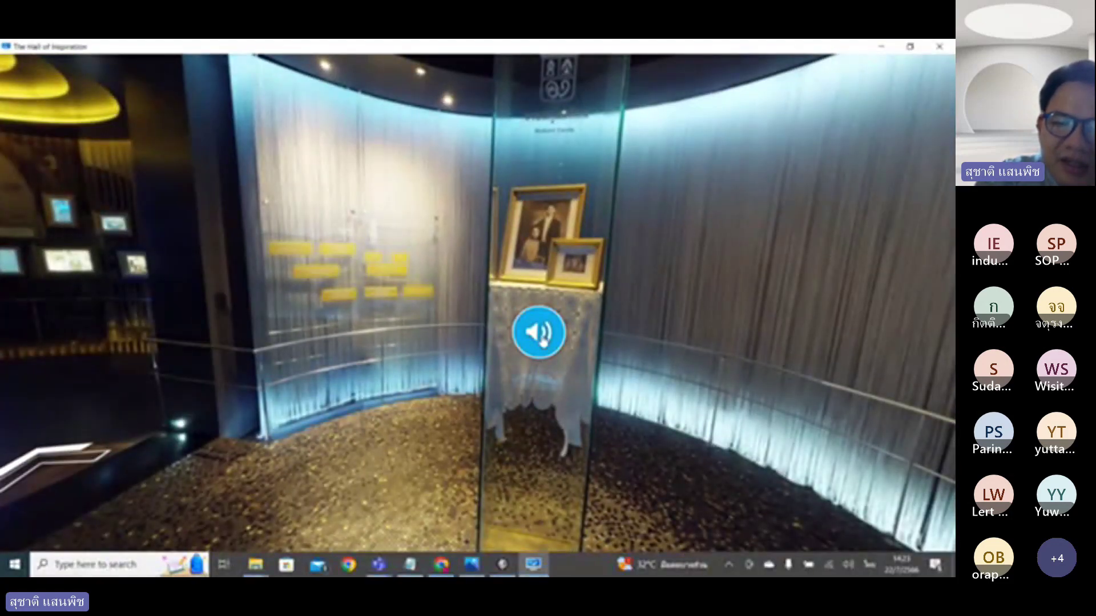
pyautogui.moveTo(542, 341); pyautogui.dragTo(535, 339)
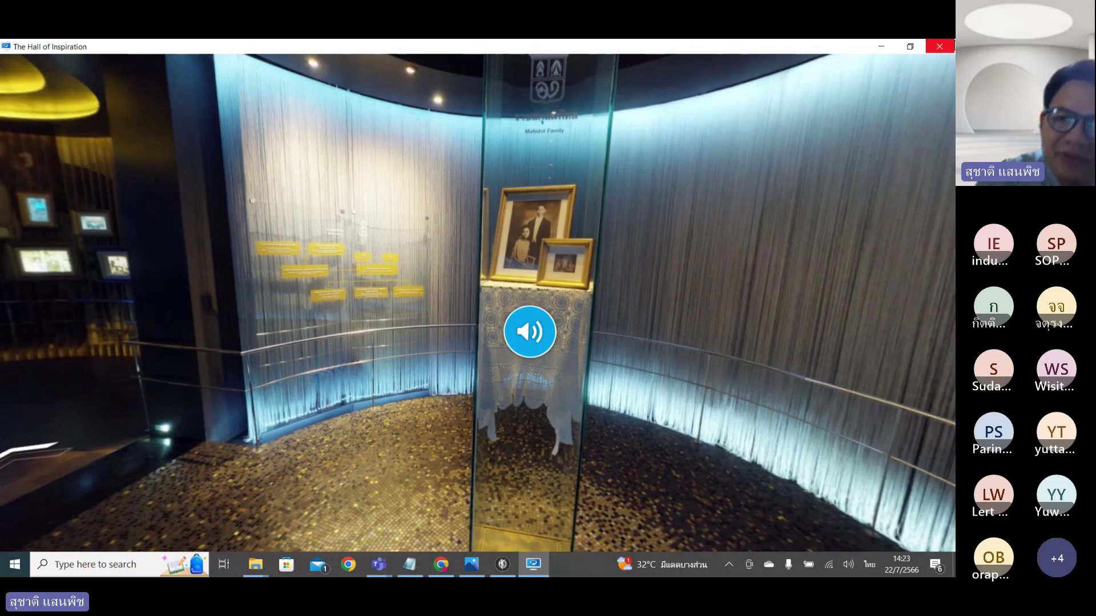
pyautogui.click(940, 46)
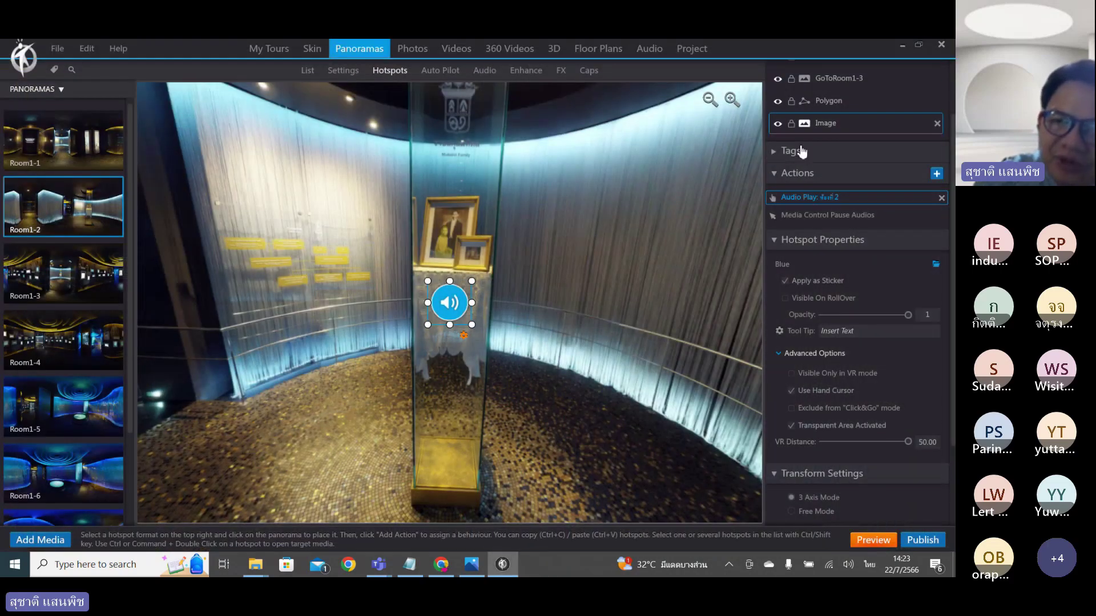
# Recheck the audio action's trigger, keeping On Rollover, and remove the Media Control Pause Audios action from the speaker hotspot.
pyautogui.doubleClick(810, 197)
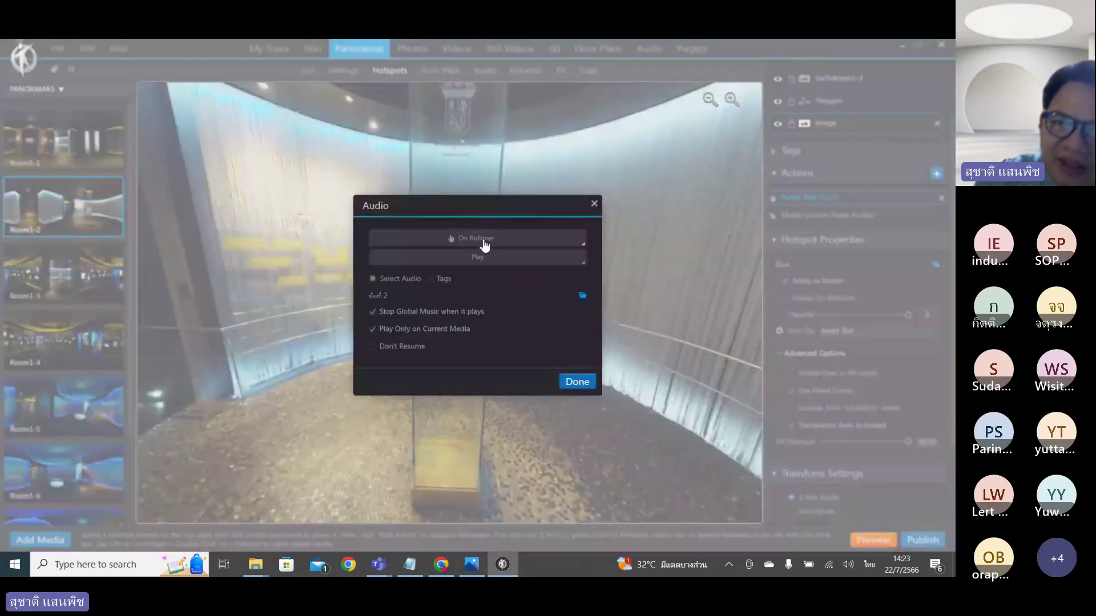
pyautogui.click(480, 240)
pyautogui.click(481, 240)
pyautogui.click(575, 385)
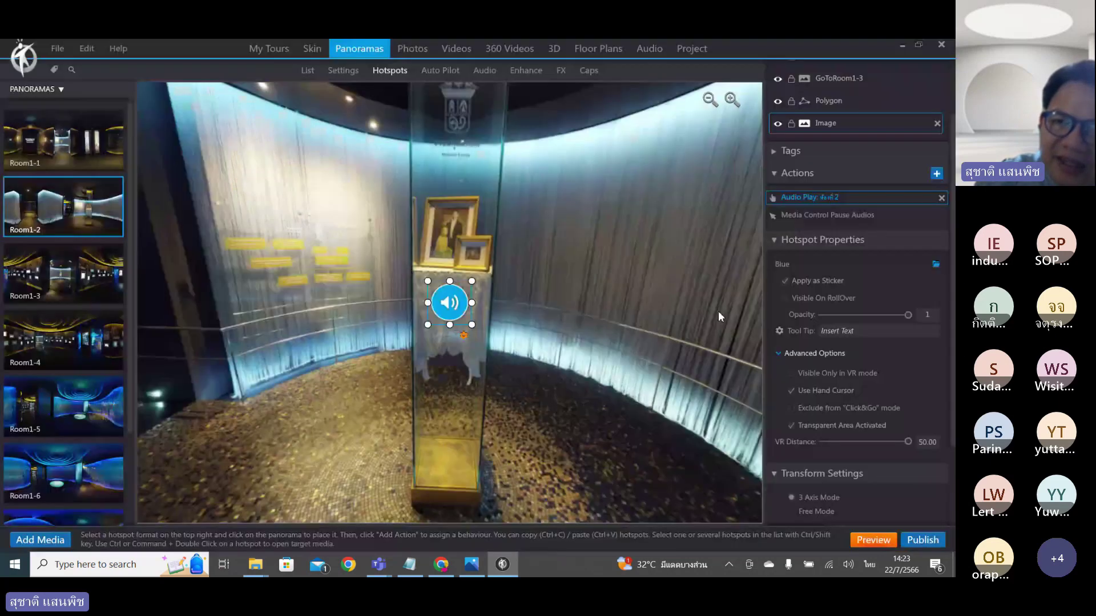
pyautogui.click(810, 215)
pyautogui.click(941, 216)
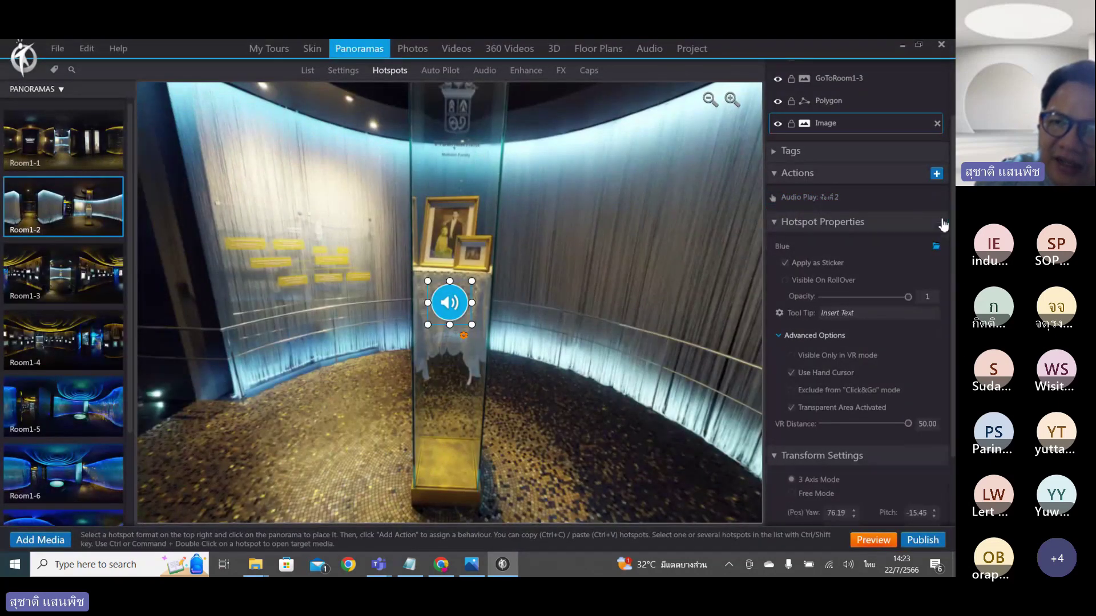
pyautogui.click(937, 175)
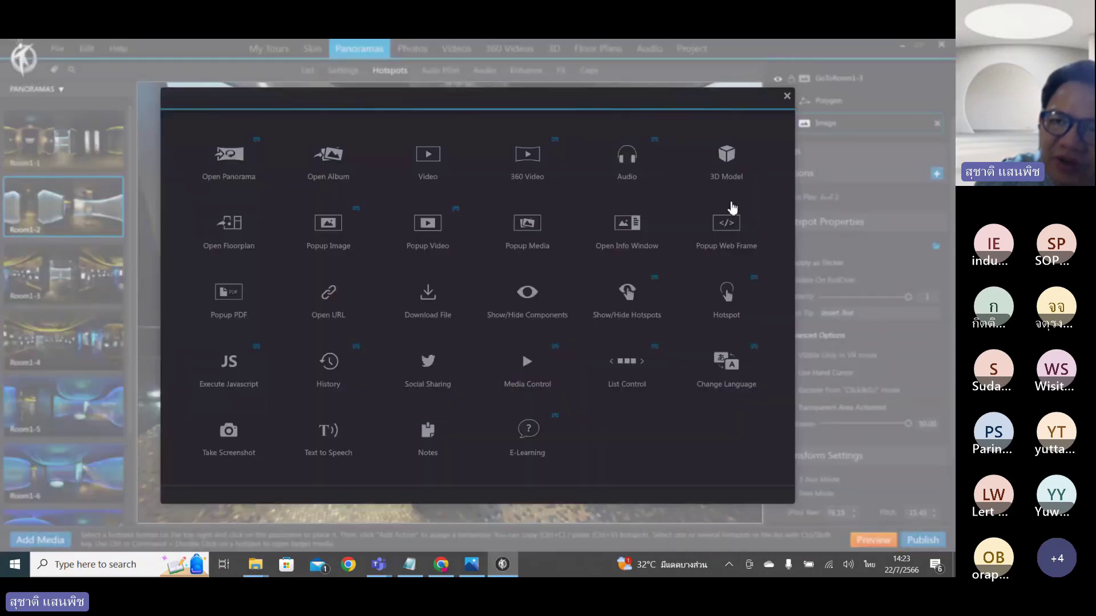
pyautogui.click(630, 171)
pyautogui.click(479, 240)
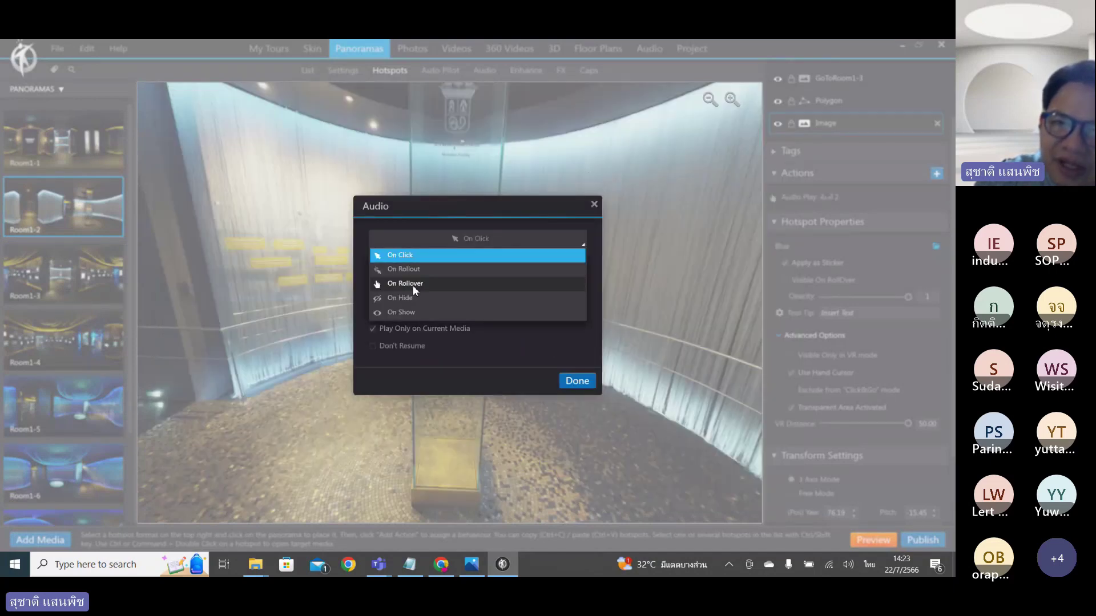
pyautogui.click(424, 270)
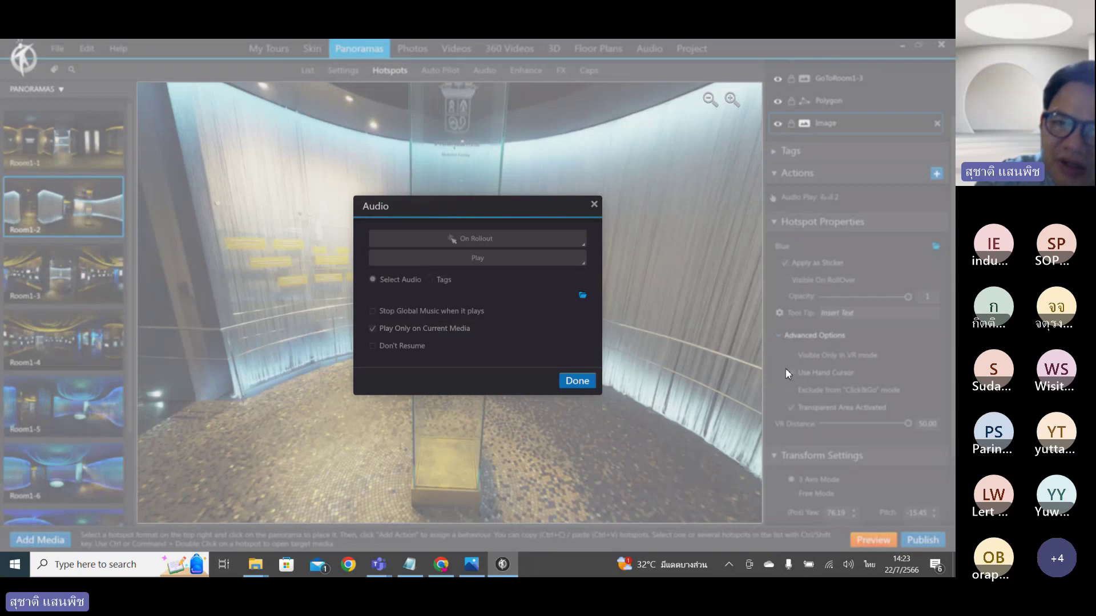
pyautogui.click(504, 260)
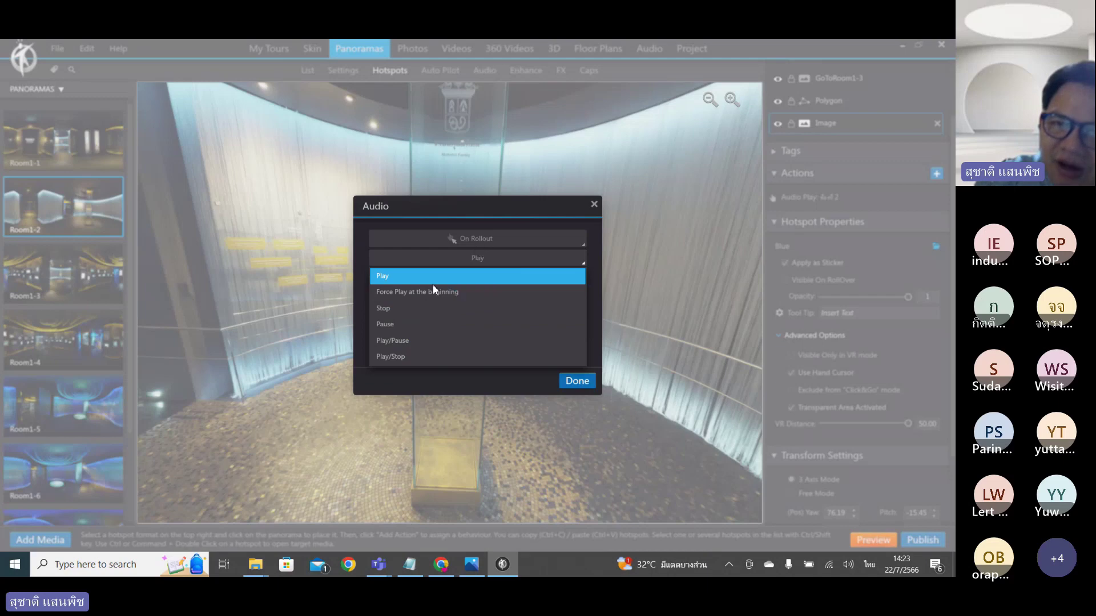
pyautogui.click(589, 213)
pyautogui.click(594, 204)
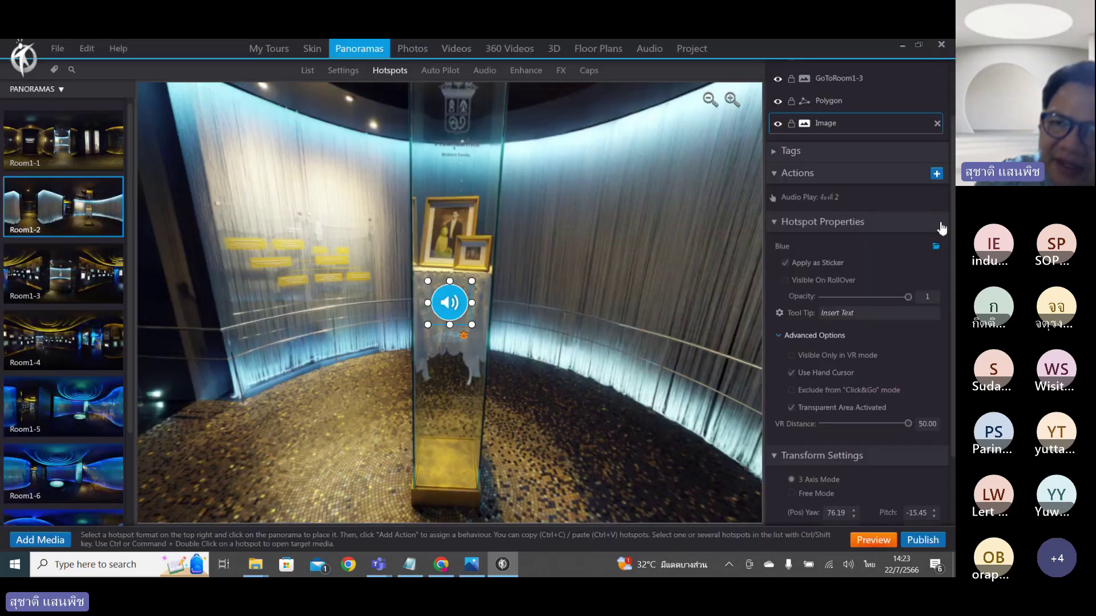
# Change the speaker hotspot's audio action to the On Click trigger and the Play/Pause mode.
pyautogui.doubleClick(843, 203)
pyautogui.click(405, 252)
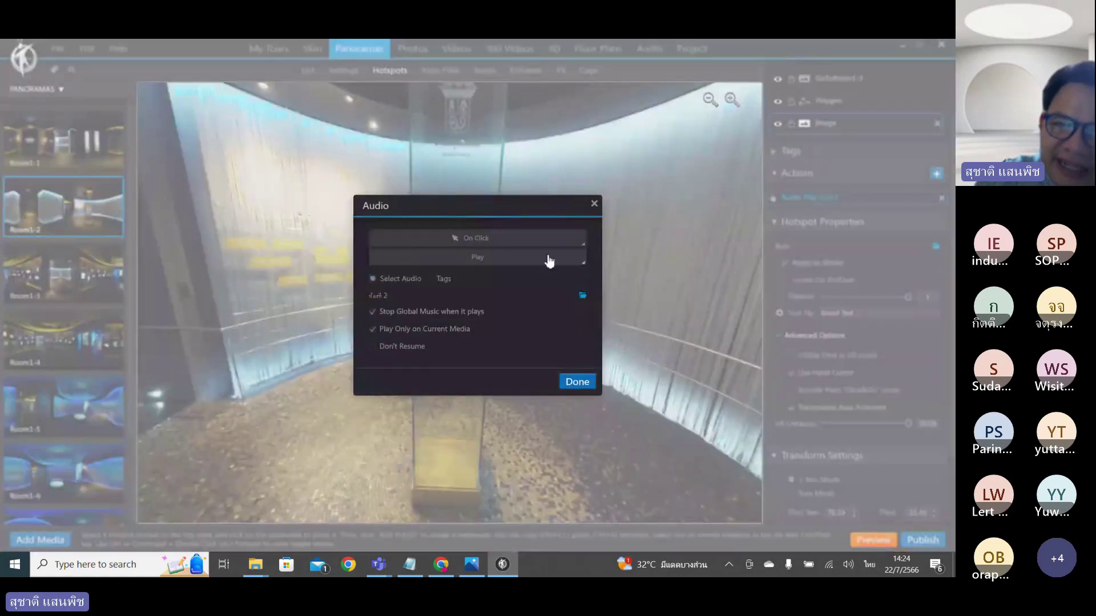
pyautogui.click(475, 259)
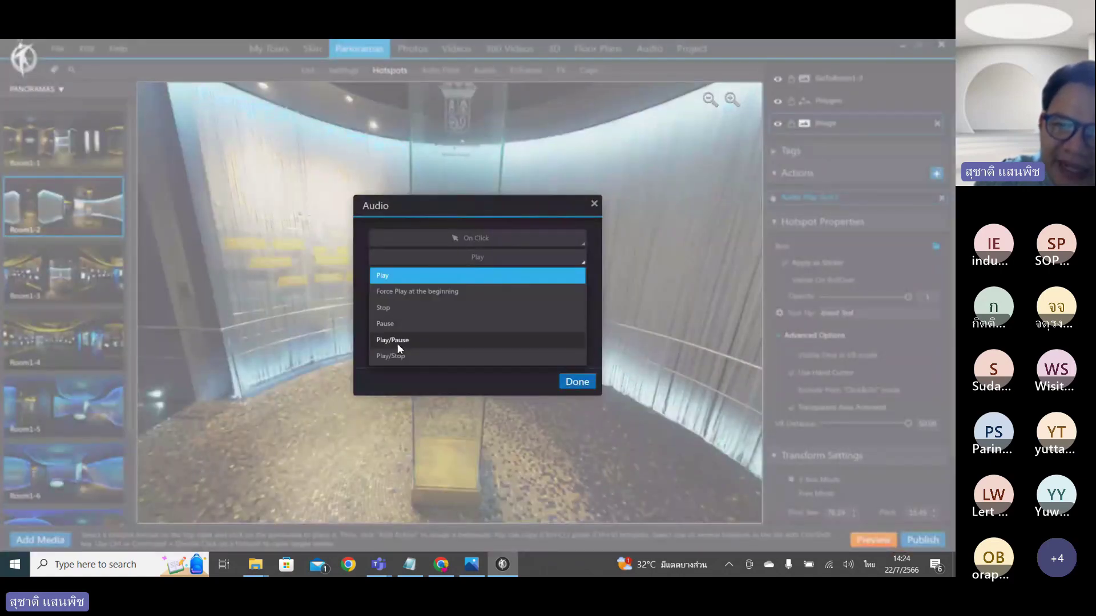
pyautogui.click(396, 344)
pyautogui.click(469, 260)
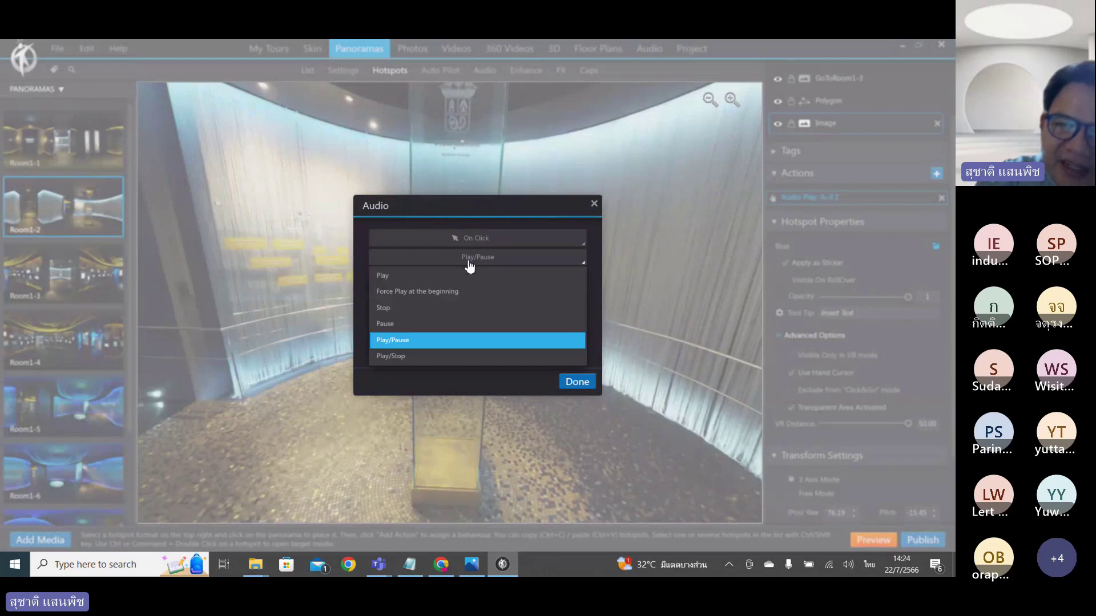
pyautogui.click(406, 338)
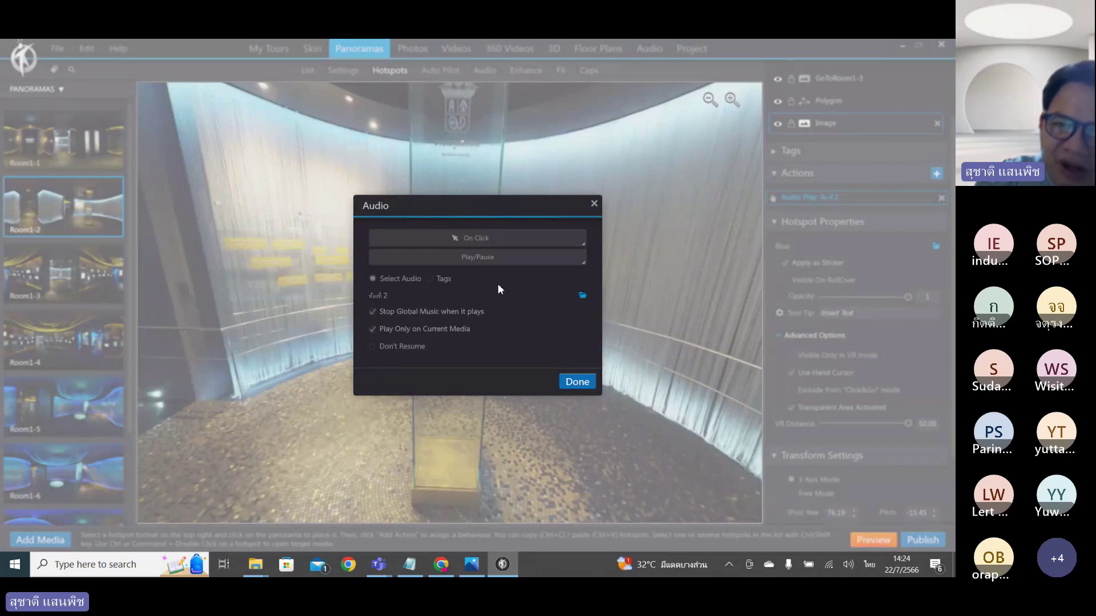
pyautogui.click(577, 383)
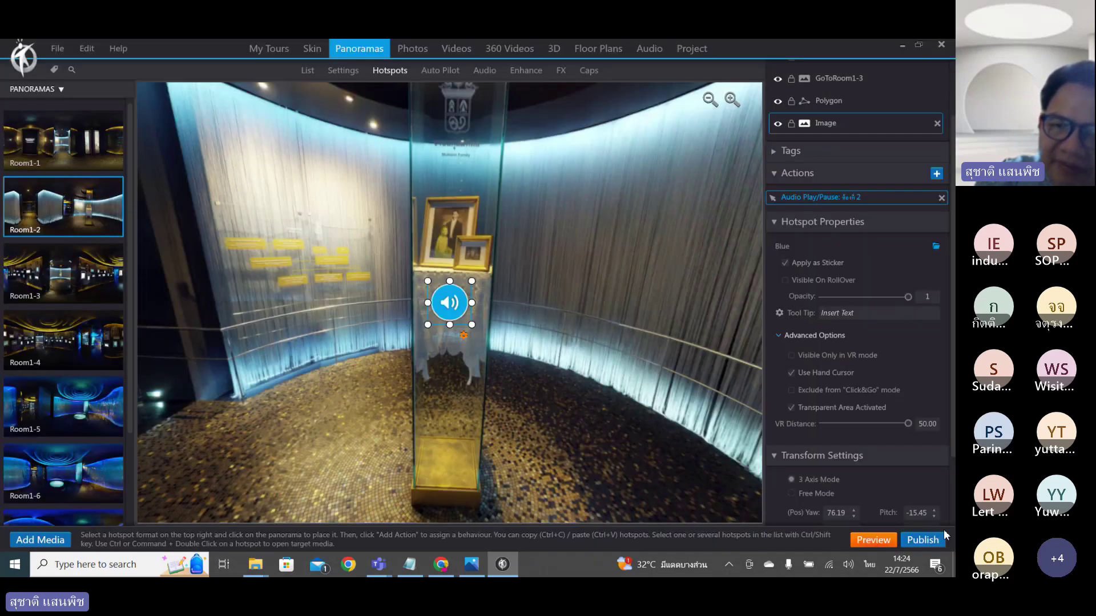
# Preview the tour to test the speaker hotspot's play/pause audio in Room1-2.
pyautogui.click(904, 535)
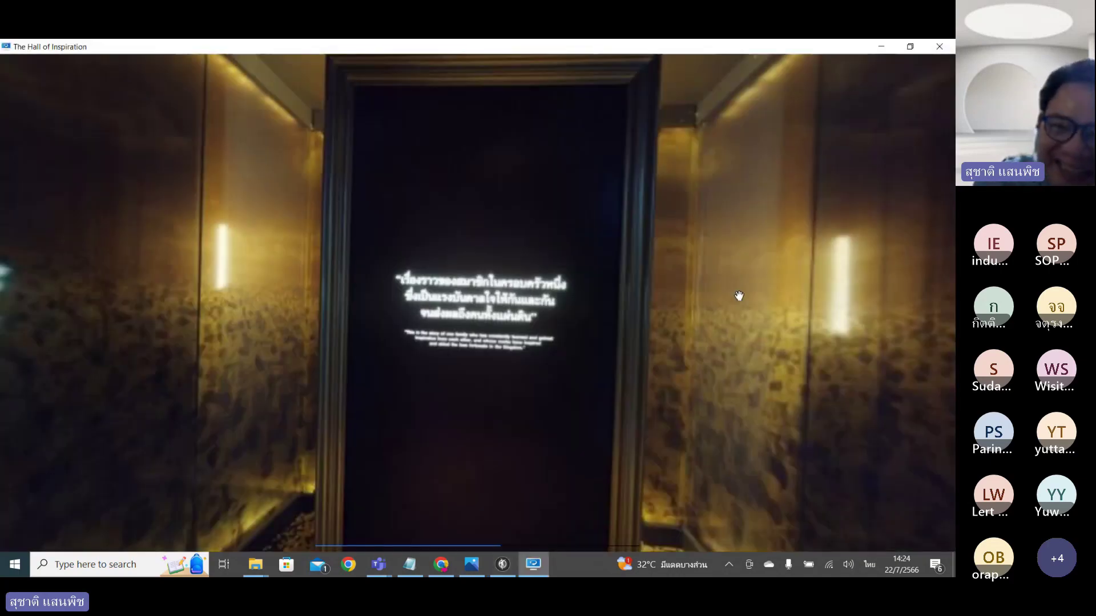
pyautogui.moveTo(736, 296); pyautogui.dragTo(471, 372)
pyautogui.click(471, 372)
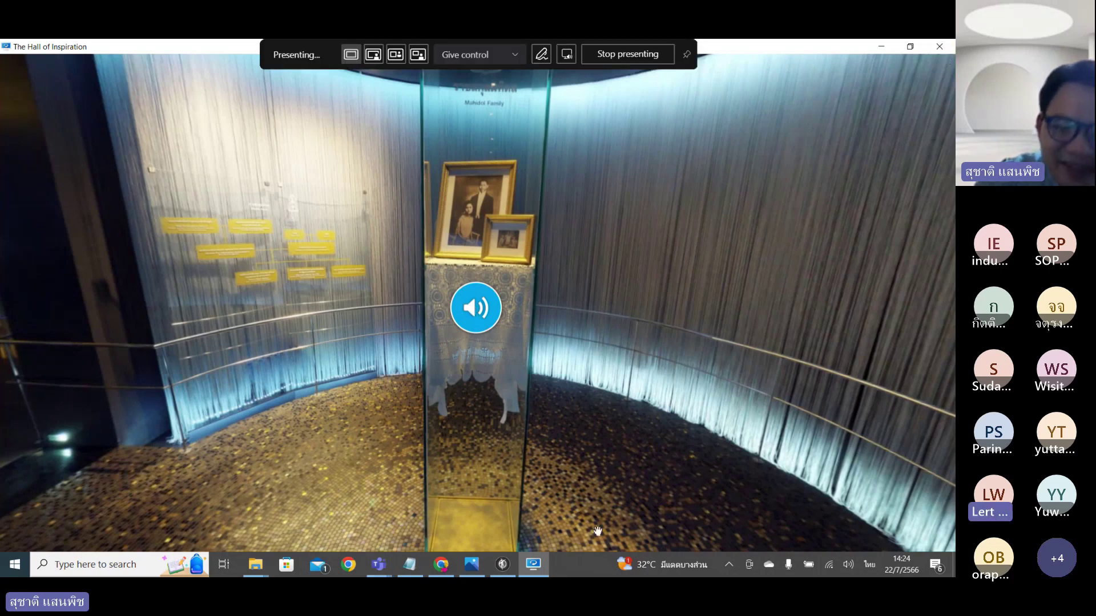
# Check the Microsoft Teams meeting window and switch back to the 3DVista Virtual Tour editor.
pyautogui.moveTo(378, 564)
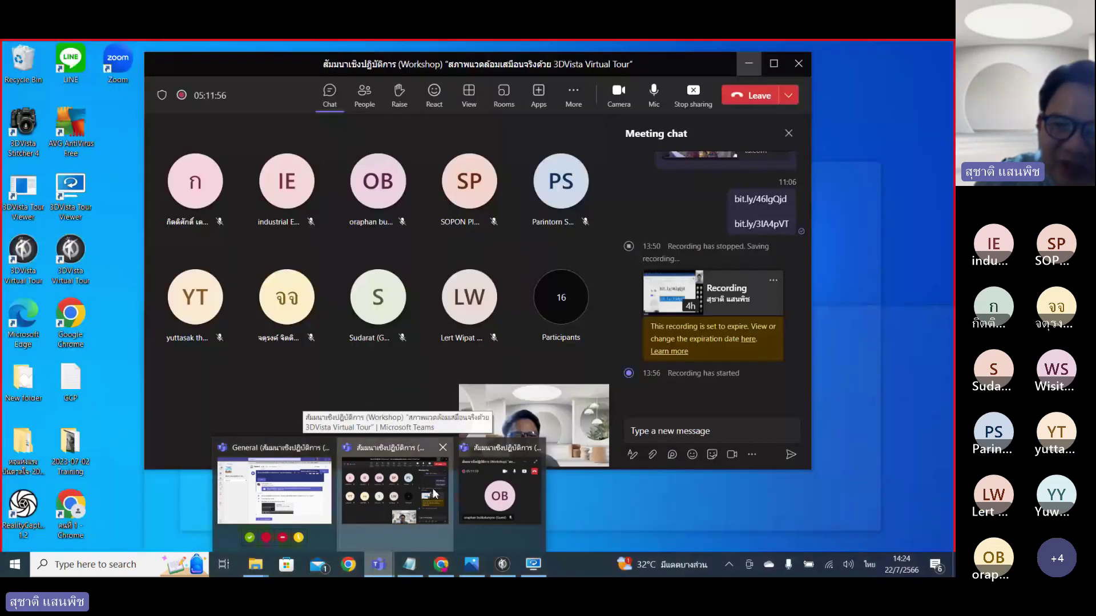
pyautogui.click(436, 495)
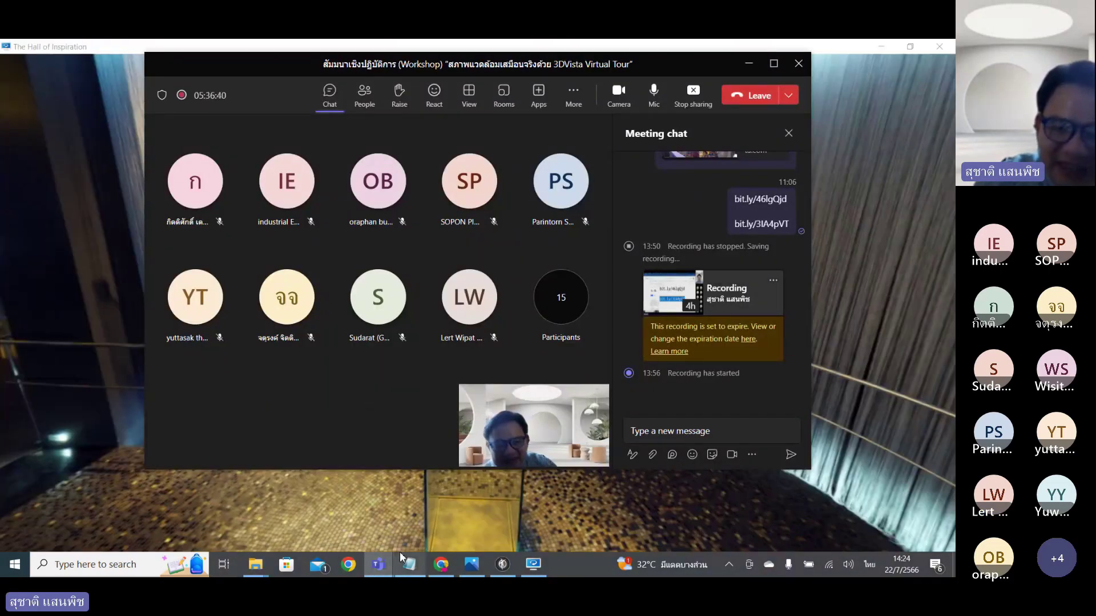
pyautogui.moveTo(378, 564)
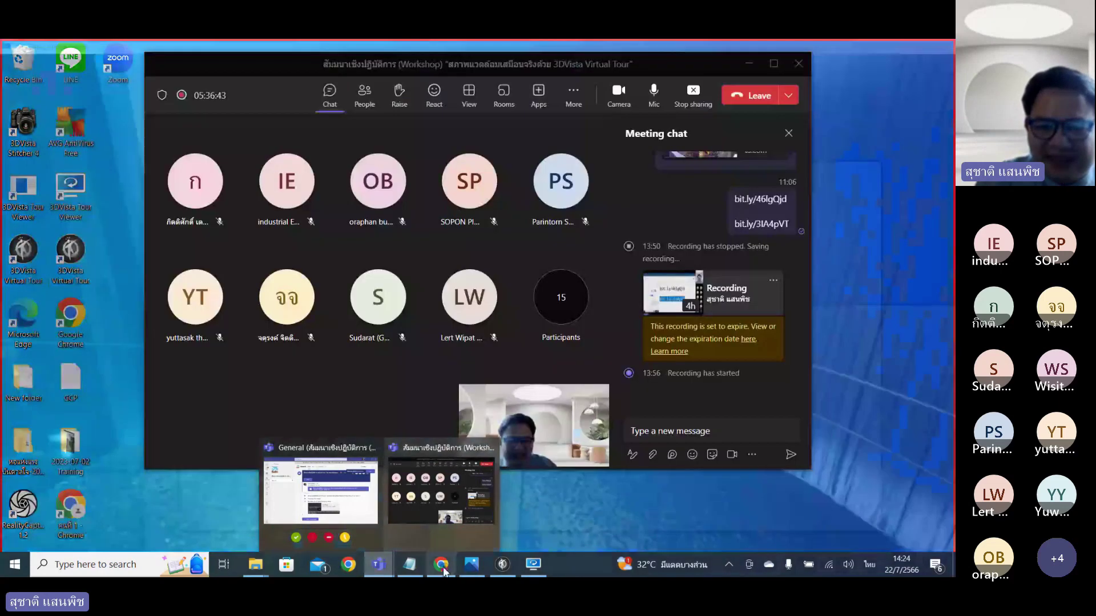
pyautogui.click(502, 565)
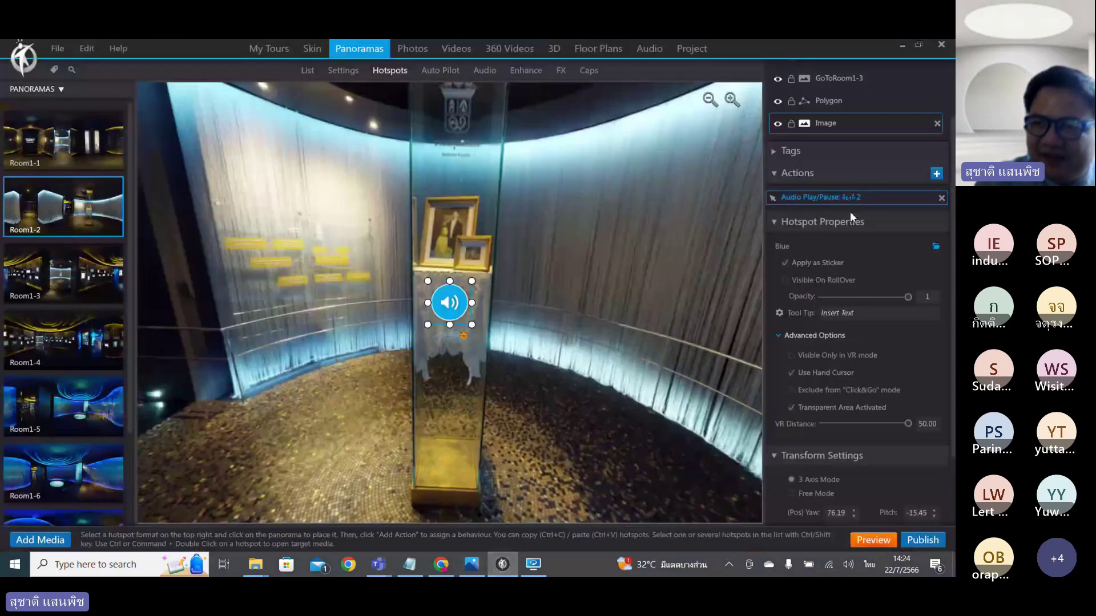
# Review the playback mode options of the speaker hotspot's audio action, keeping Play/Pause, and close its settings.
pyautogui.click(825, 201)
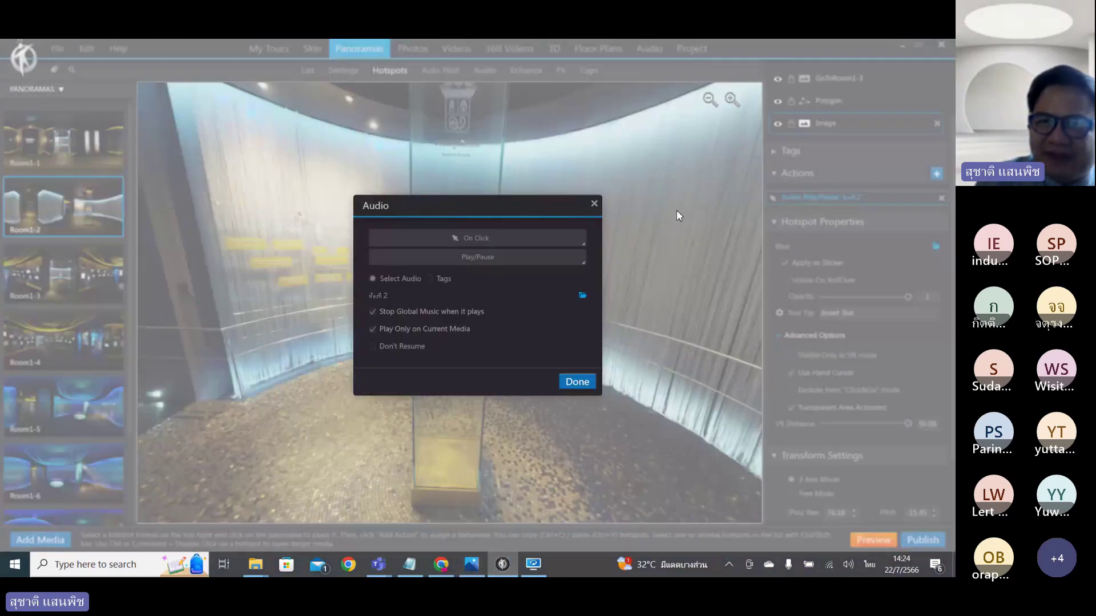
pyautogui.click(547, 258)
pyautogui.click(422, 330)
pyautogui.click(549, 258)
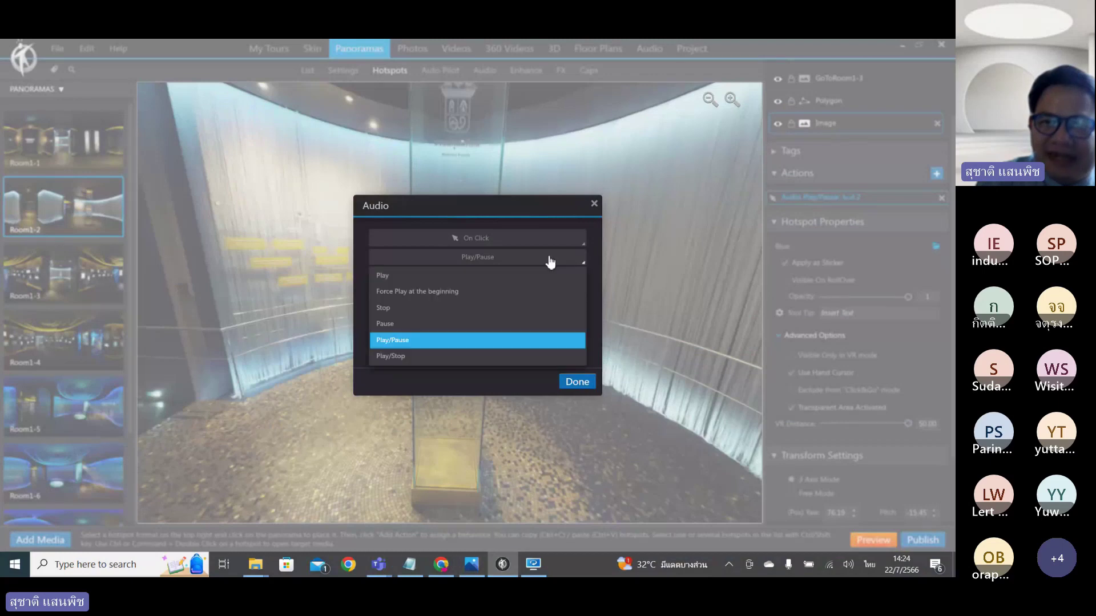
pyautogui.click(594, 205)
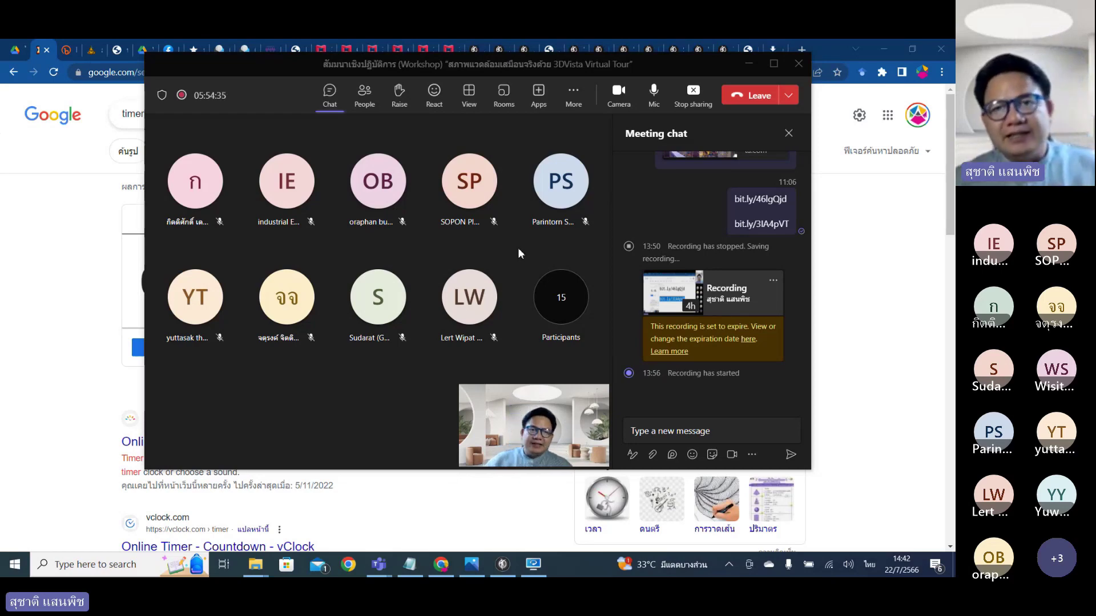
# Minimize the Teams meeting windows and open the Enhance filter settings for Room1-2 in 3DVista Virtual Tour.
pyautogui.click(749, 71)
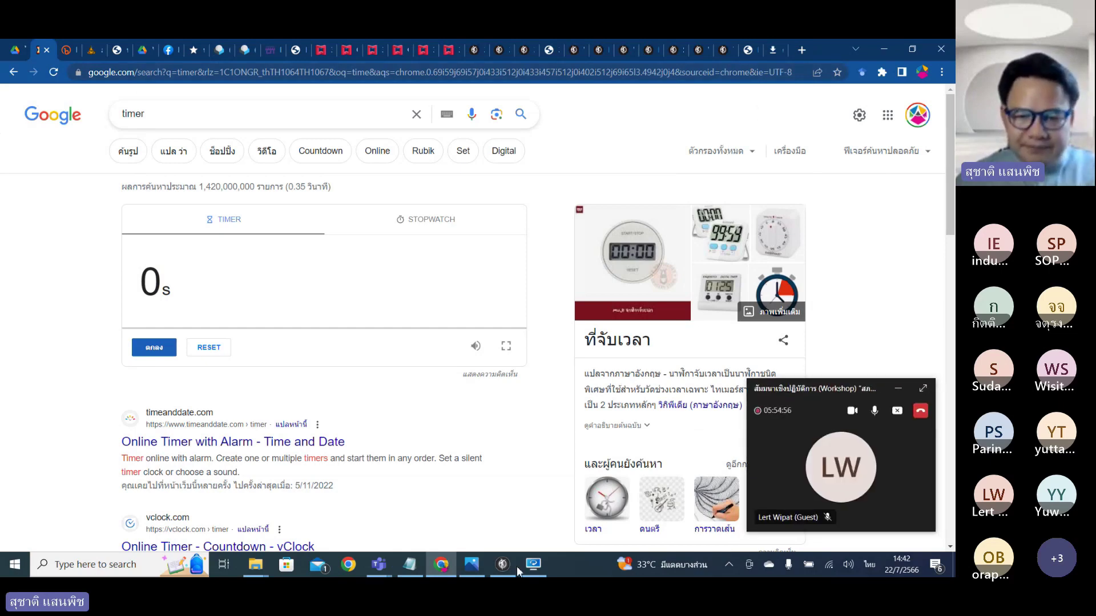
pyautogui.click(498, 570)
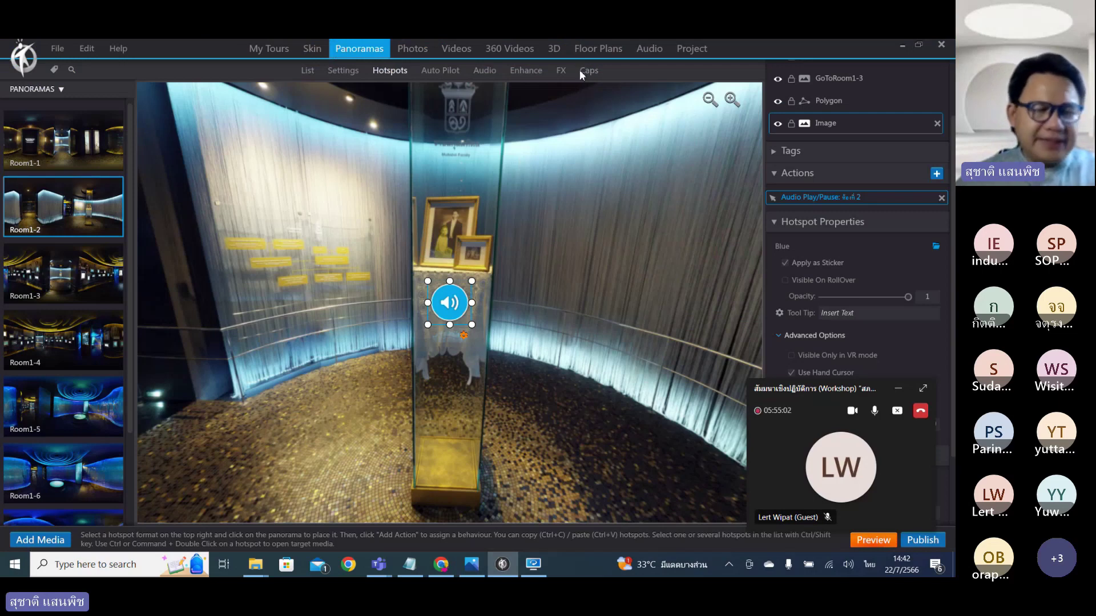
pyautogui.click(516, 73)
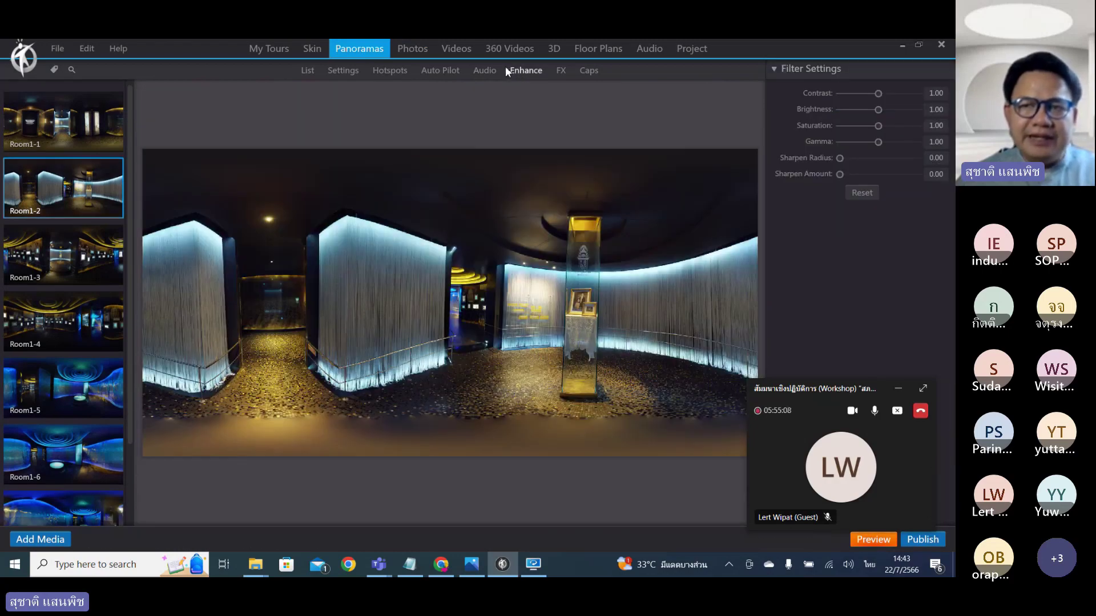
pyautogui.click(898, 389)
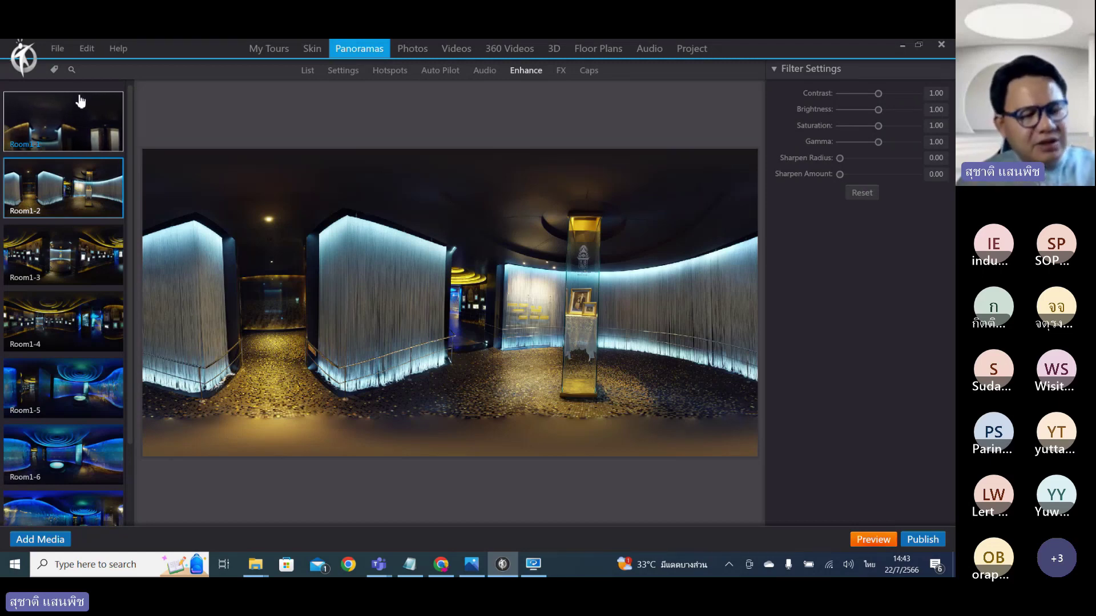
pyautogui.click(71, 70)
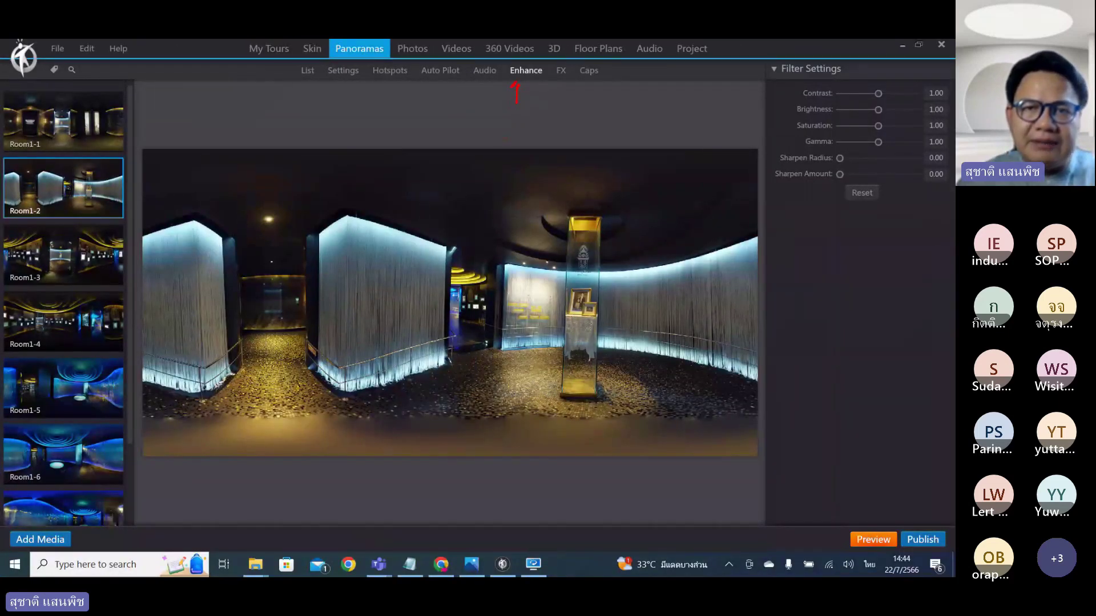
pyautogui.moveTo(512, 114)
pyautogui.mouseDown()
pyautogui.moveTo(515, 68)
pyautogui.moveTo(537, 109)
pyautogui.mouseUp()
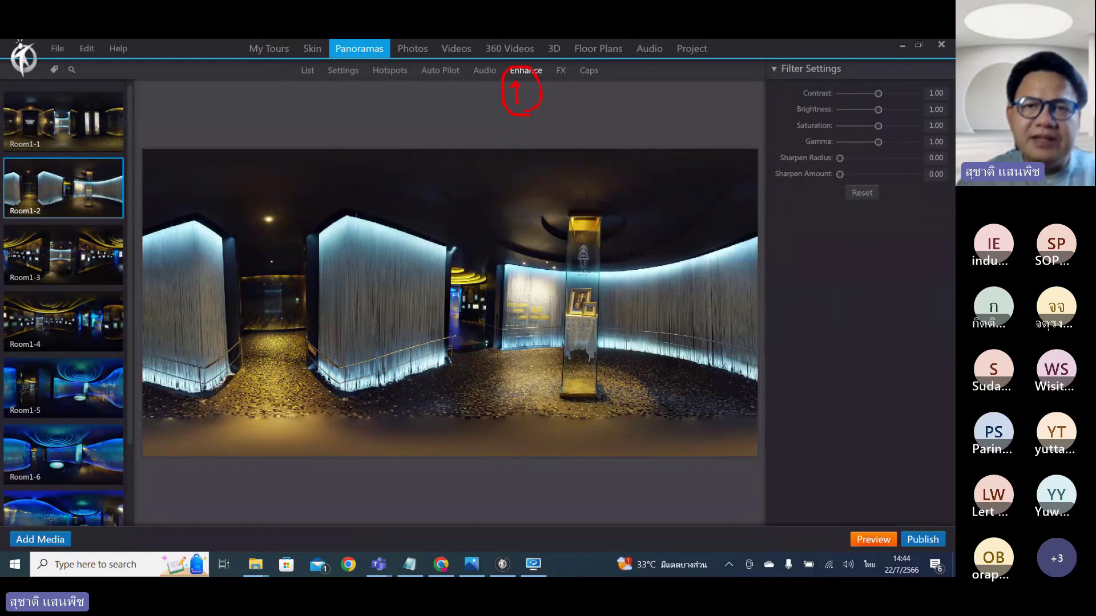
pyautogui.moveTo(791, 98); pyautogui.dragTo(773, 101)
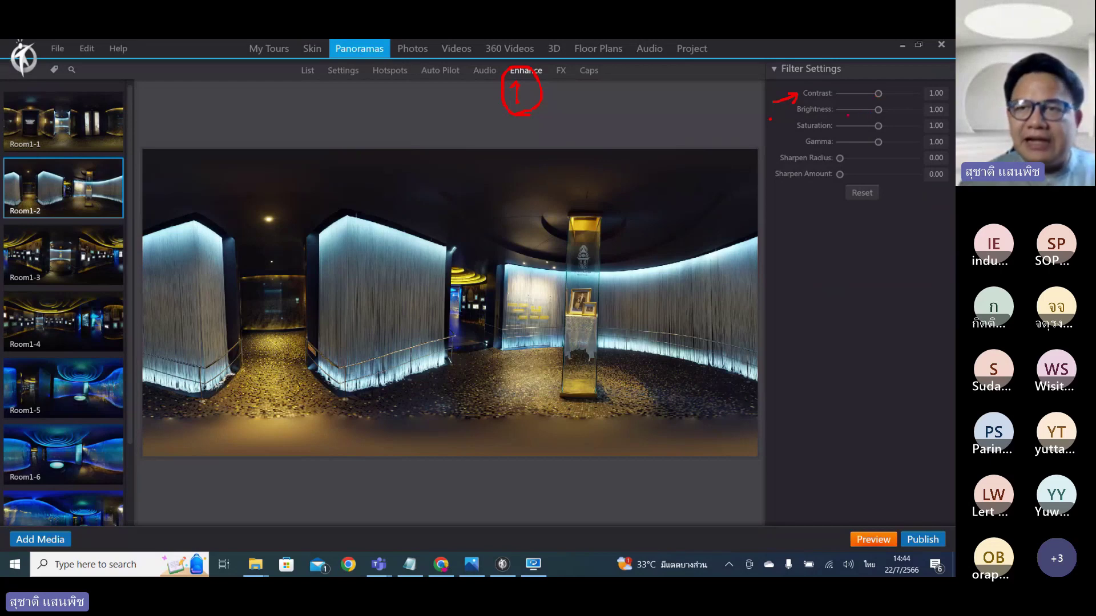
pyautogui.moveTo(799, 113)
pyautogui.mouseDown()
pyautogui.moveTo(822, 112)
pyautogui.moveTo(828, 97)
pyautogui.mouseUp()
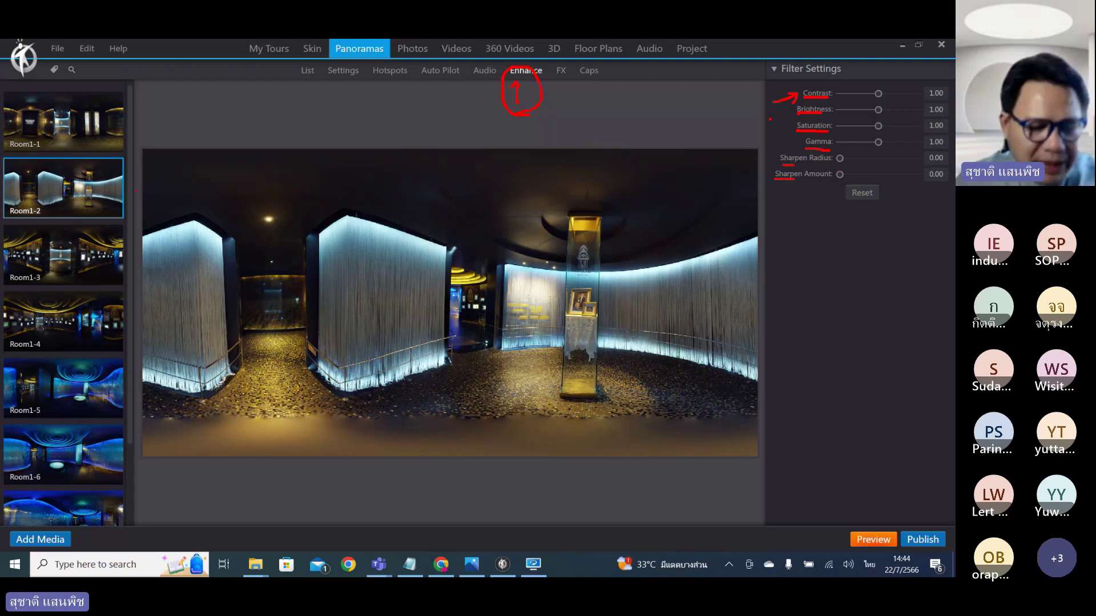
# Set Room1-1's enhancement filters to contrast 1.10, brightness 1.02, saturation 1.08, gamma 1.19 and sharpen radius 0.12.
pyautogui.click(94, 132)
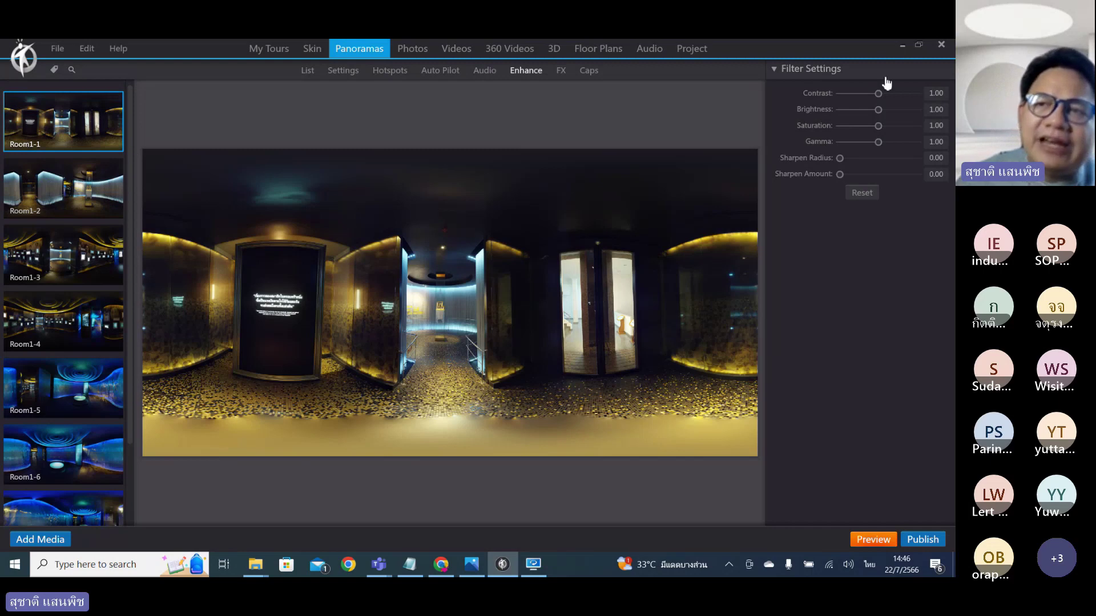
pyautogui.moveTo(878, 100); pyautogui.dragTo(900, 142)
pyautogui.moveTo(840, 160); pyautogui.dragTo(849, 161)
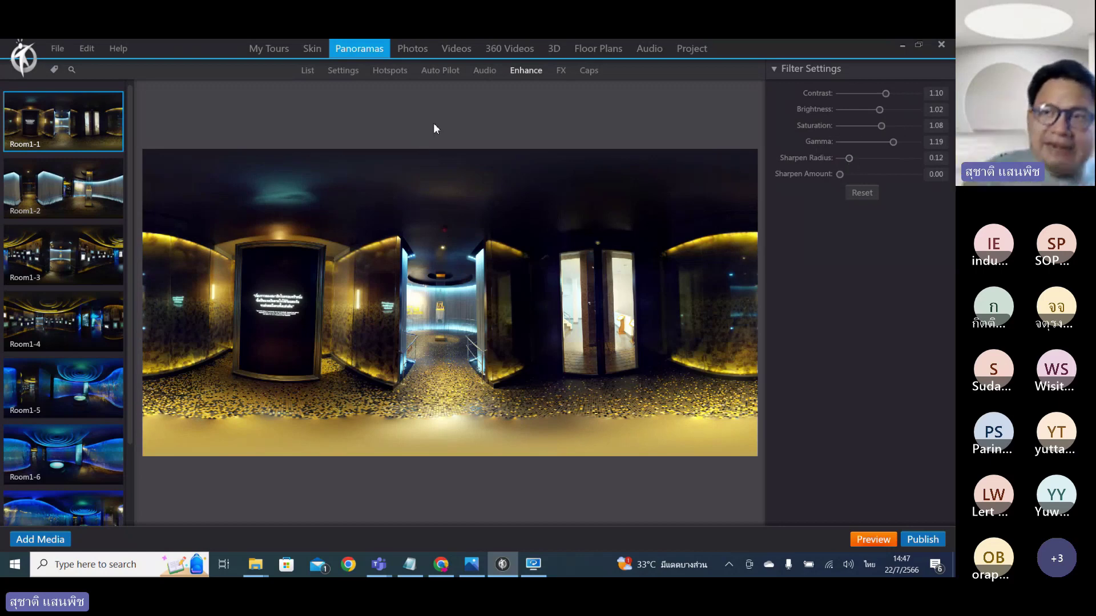
pyautogui.click(931, 90)
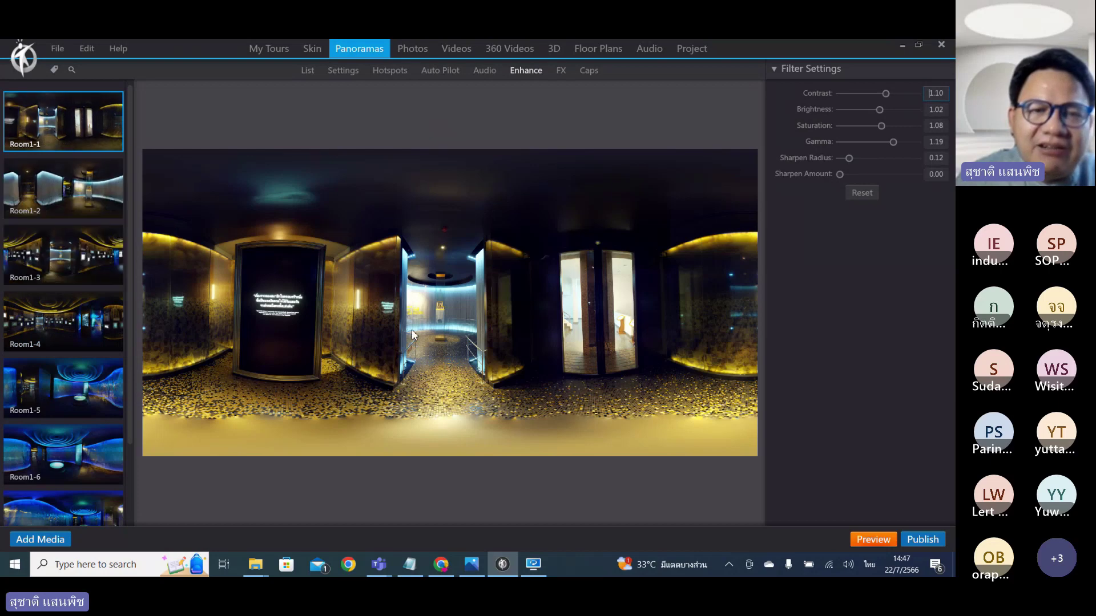
# Select Room1-2 and review its FX effects options and its tripod and ceiling cap settings.
pyautogui.click(84, 189)
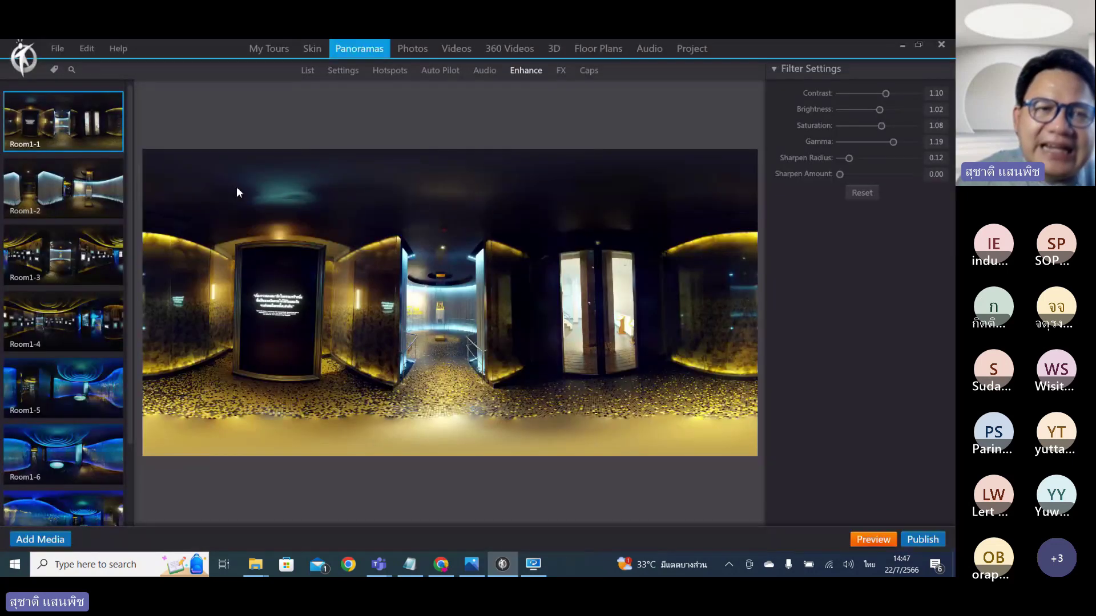
pyautogui.click(81, 175)
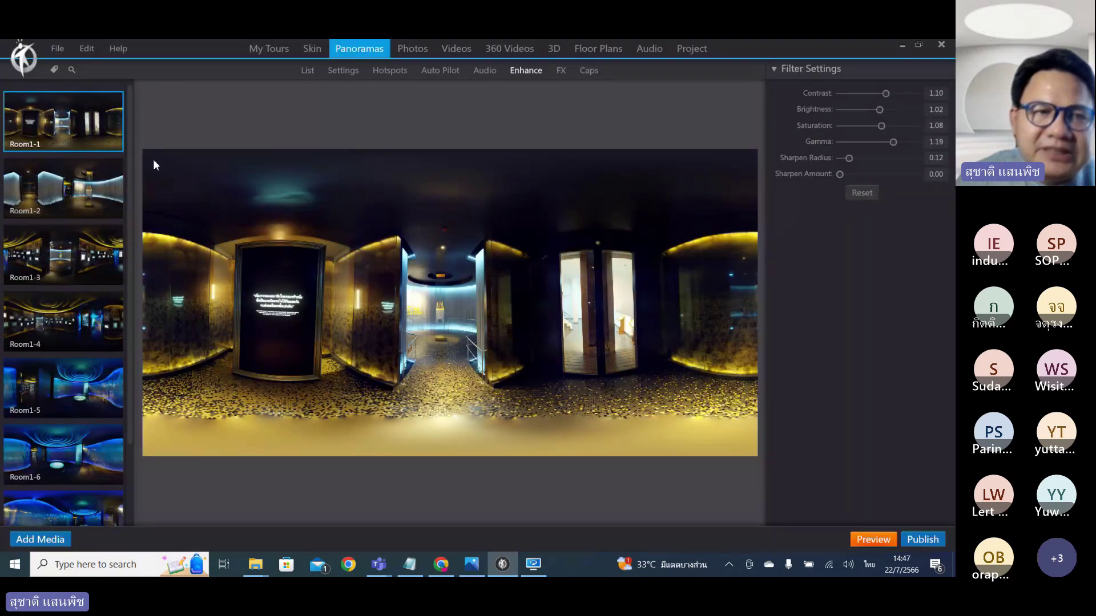
pyautogui.click(88, 192)
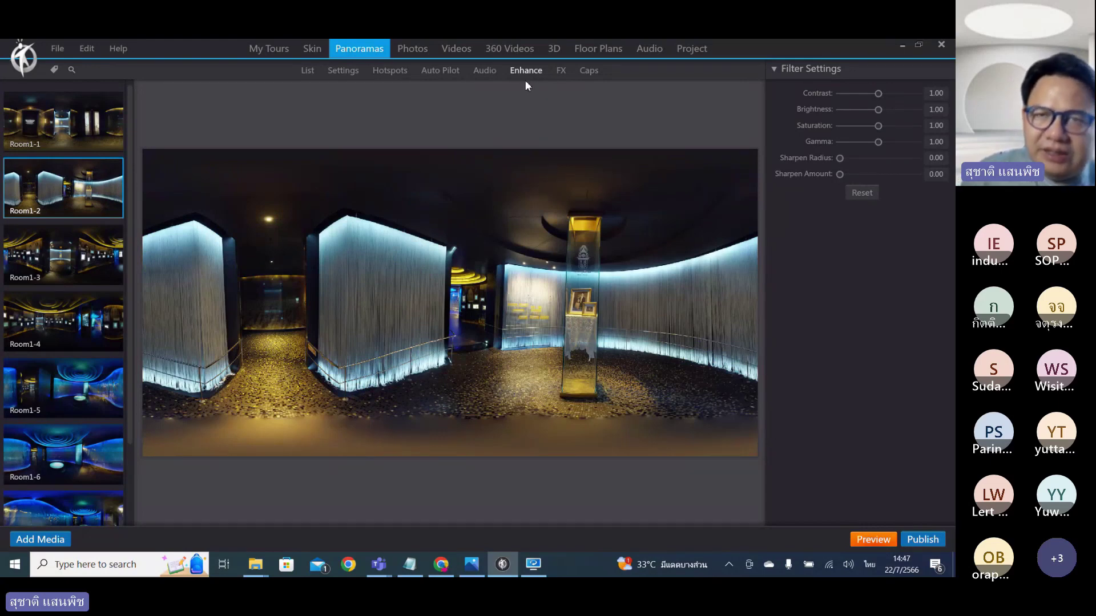
pyautogui.click(562, 74)
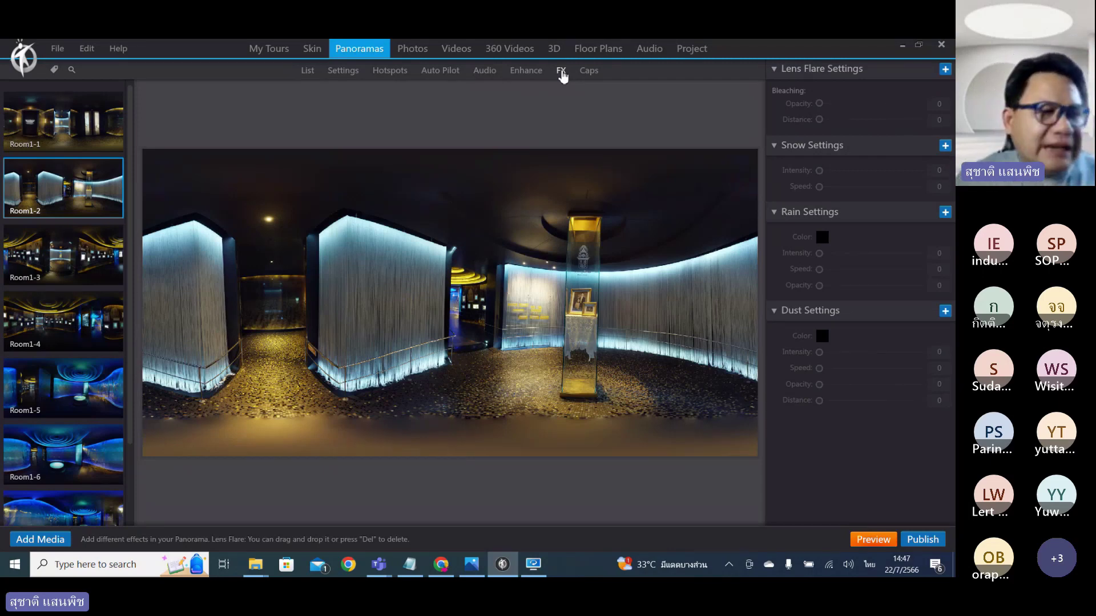
pyautogui.moveTo(641, 40)
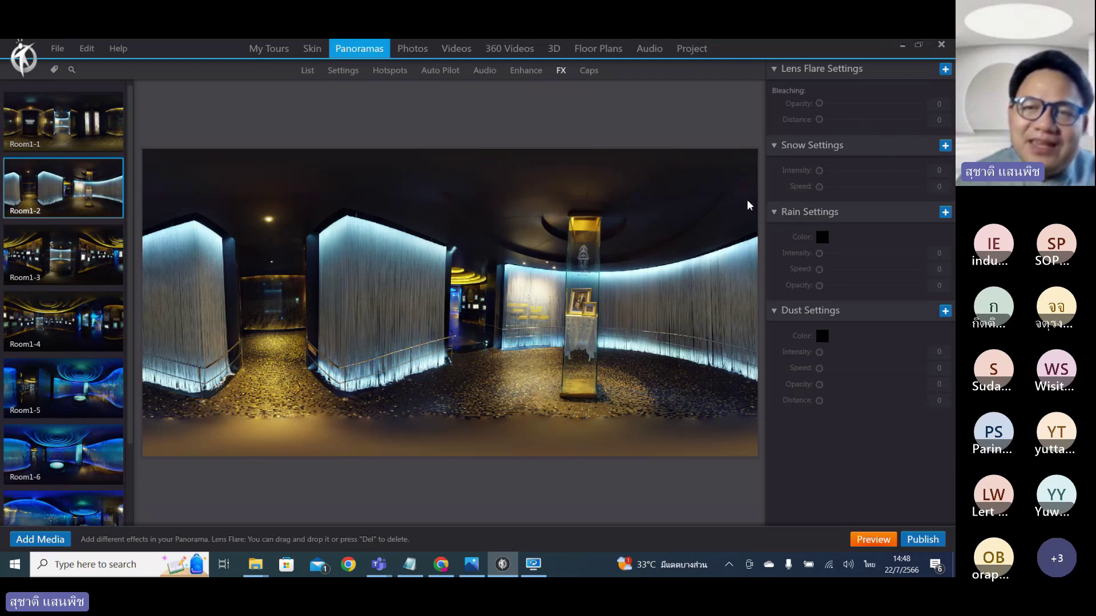
pyautogui.click(590, 72)
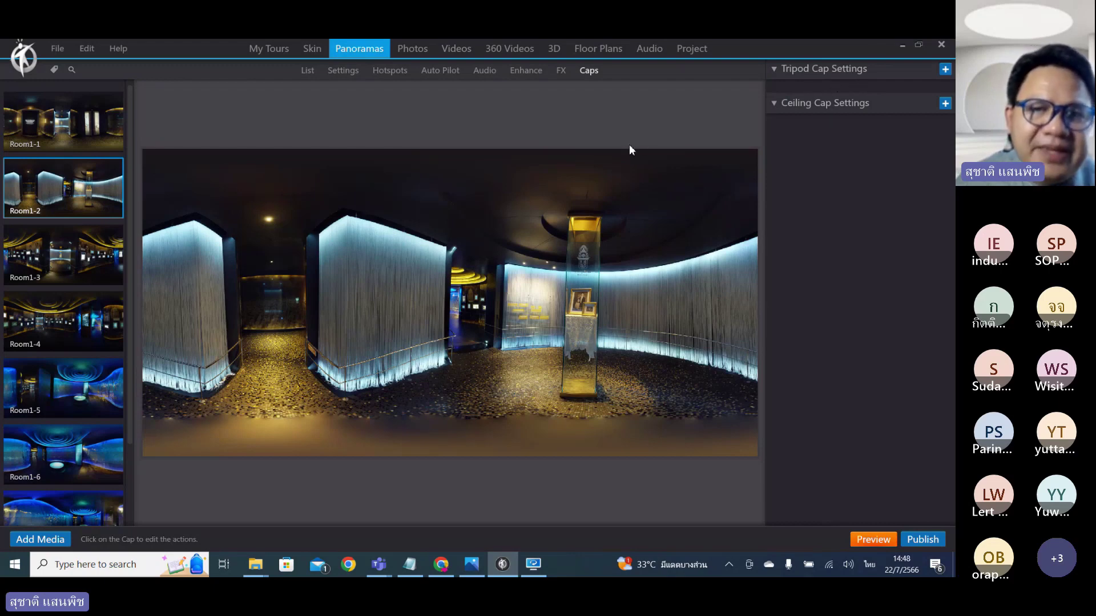
# Open the Photos section, then view the images in folder 1 under VR360Media > Image of the downloaded media in File Explorer.
pyautogui.click(401, 50)
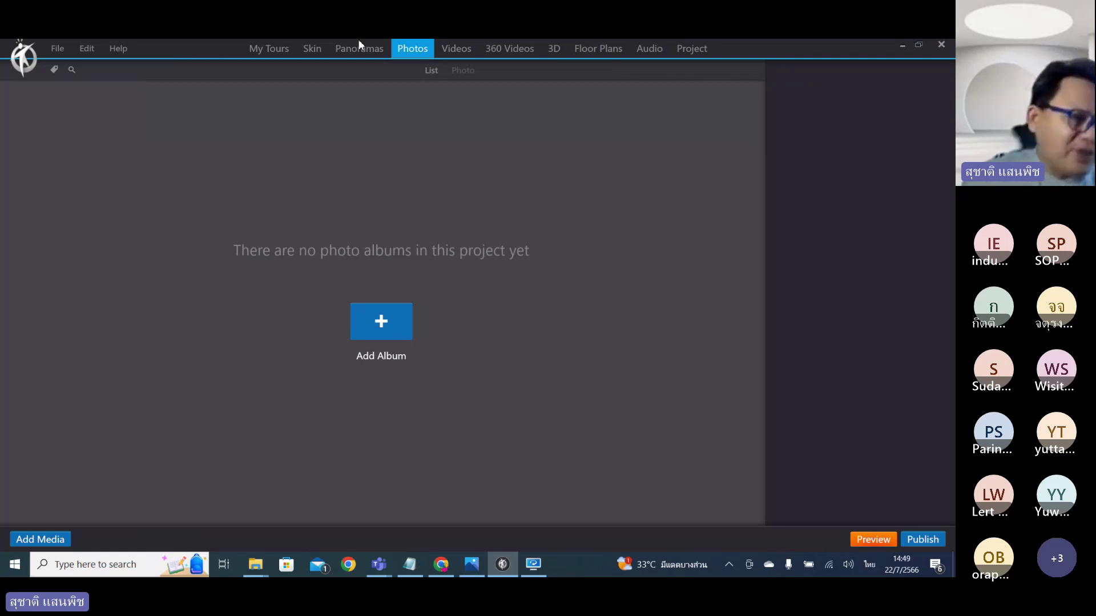
pyautogui.moveTo(360, 43)
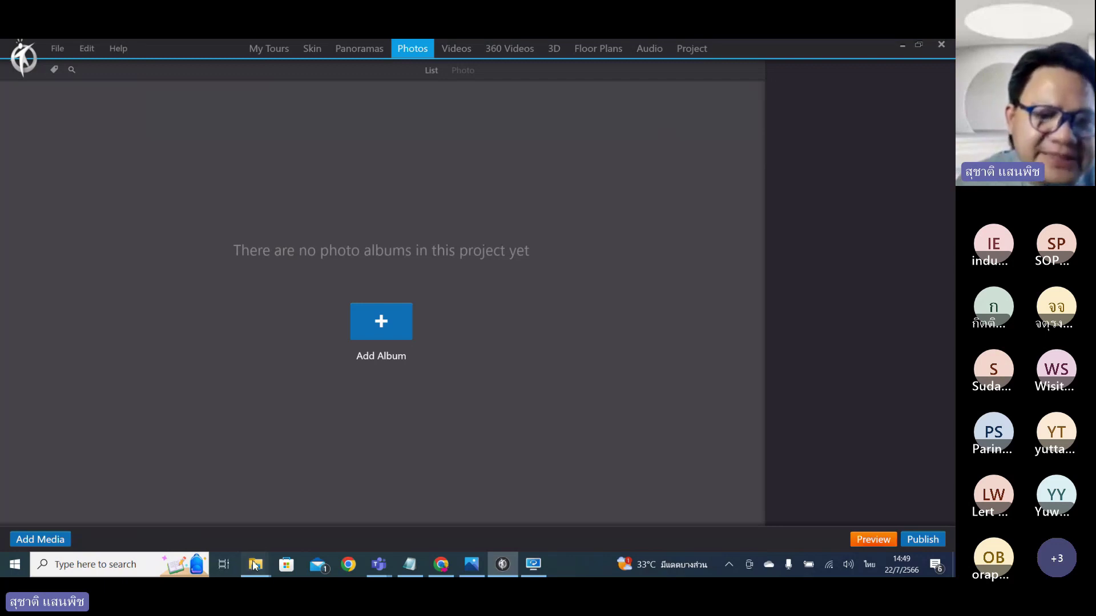
pyautogui.moveTo(255, 565)
pyautogui.click(319, 503)
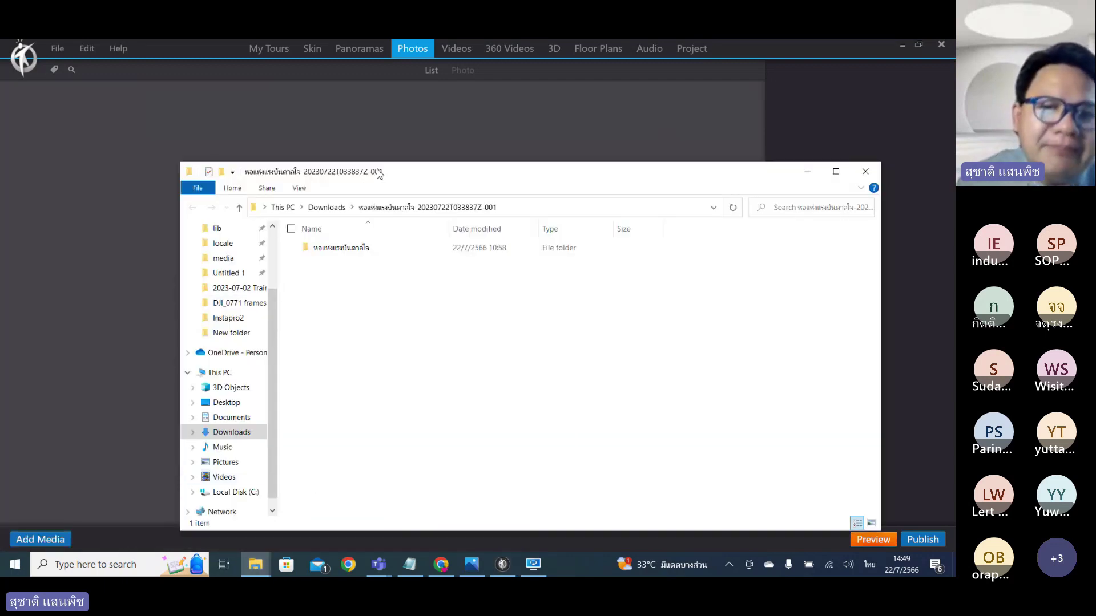
pyautogui.click(317, 209)
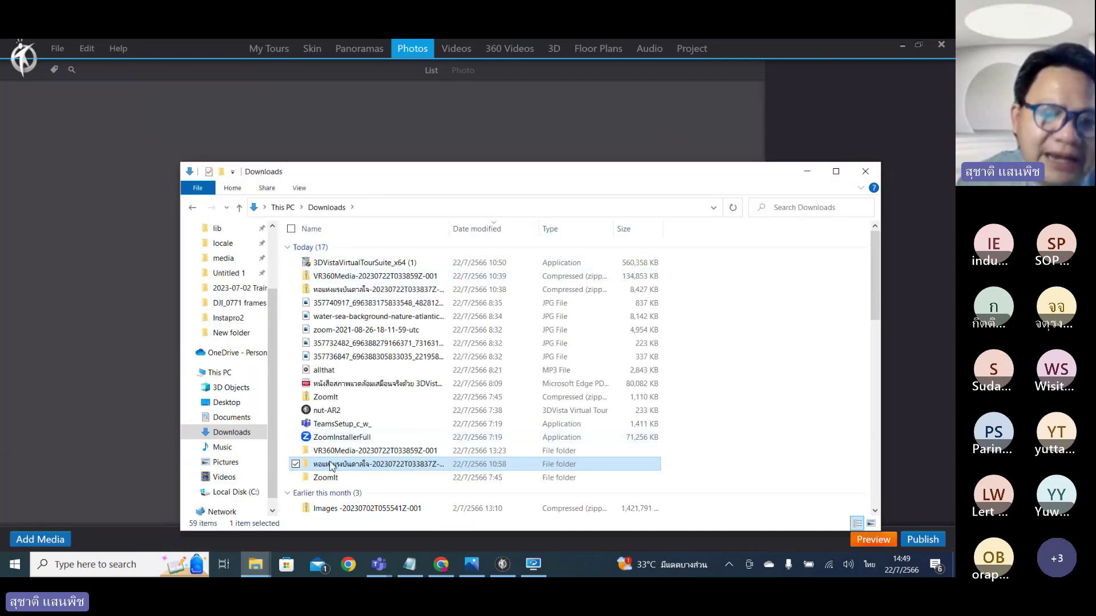
pyautogui.click(342, 452)
pyautogui.doubleClick(342, 452)
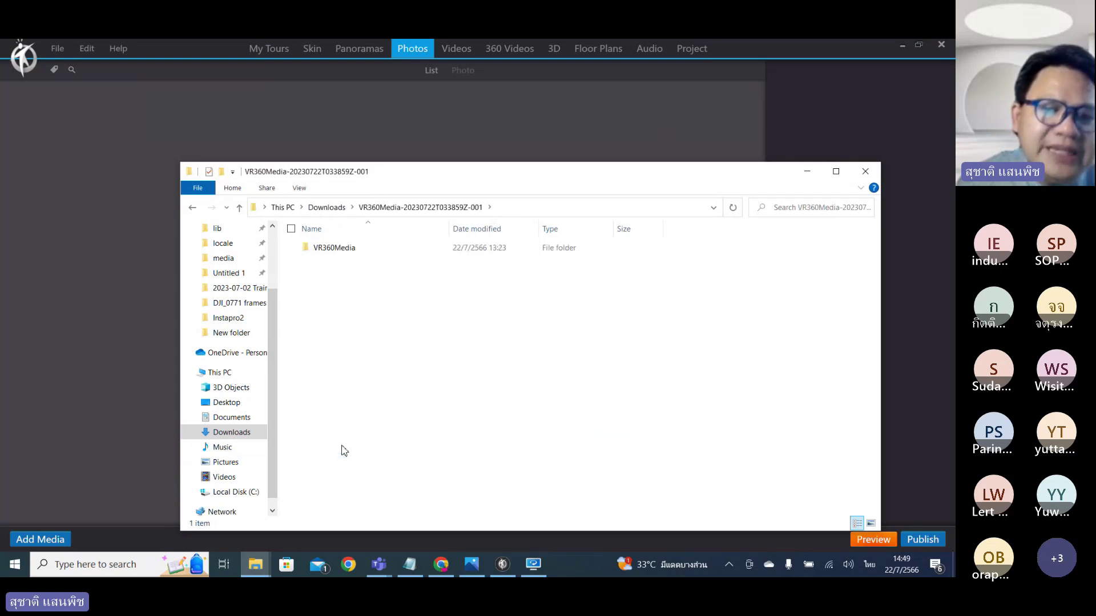
pyautogui.click(338, 250)
pyautogui.doubleClick(338, 249)
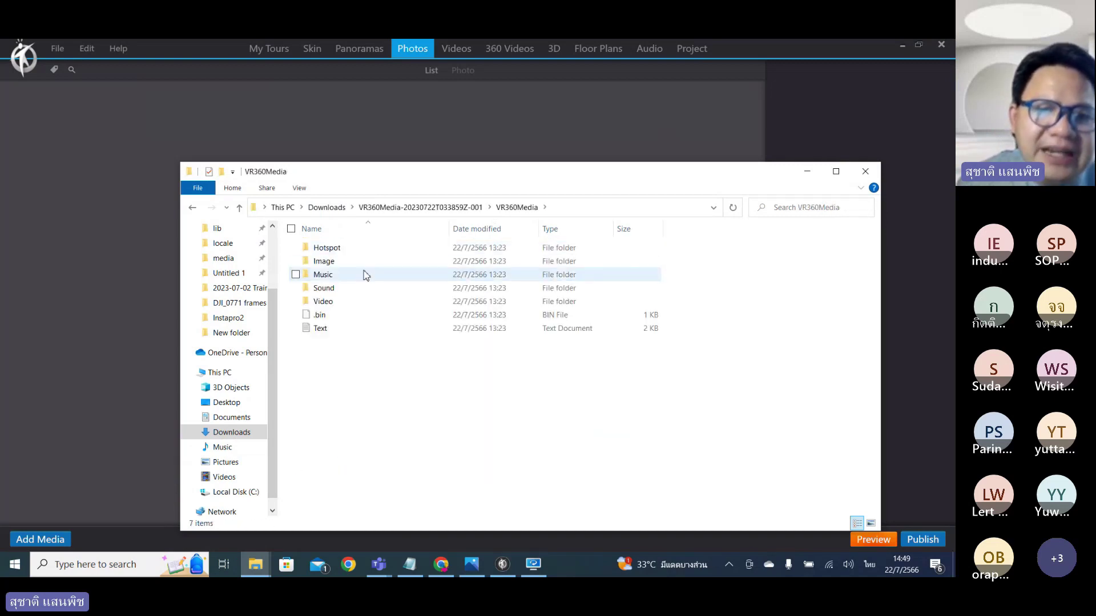
pyautogui.doubleClick(330, 261)
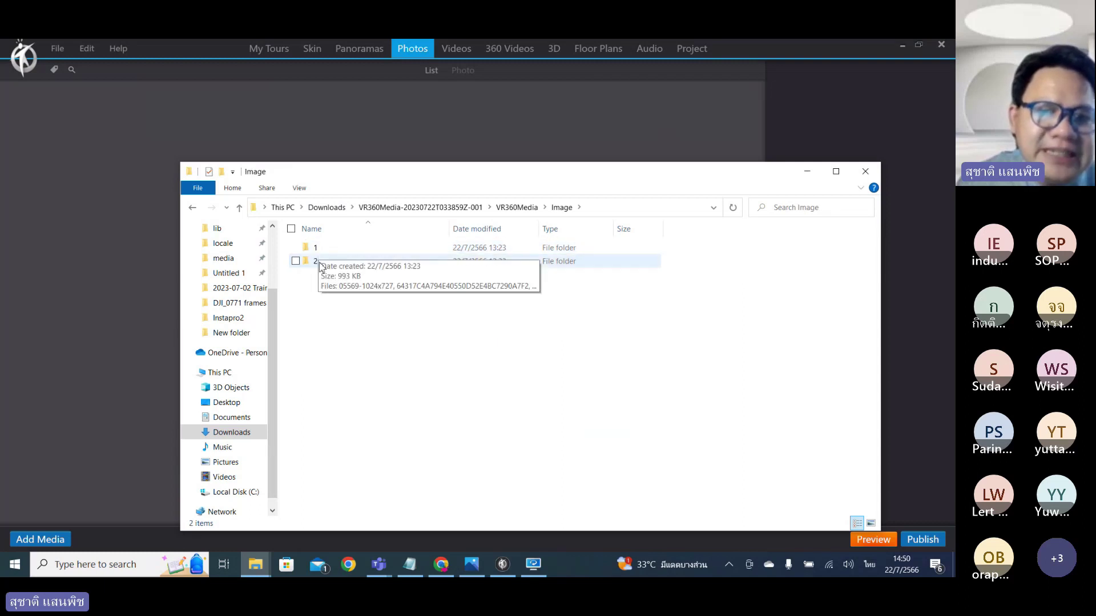
pyautogui.click(316, 250)
pyautogui.doubleClick(317, 252)
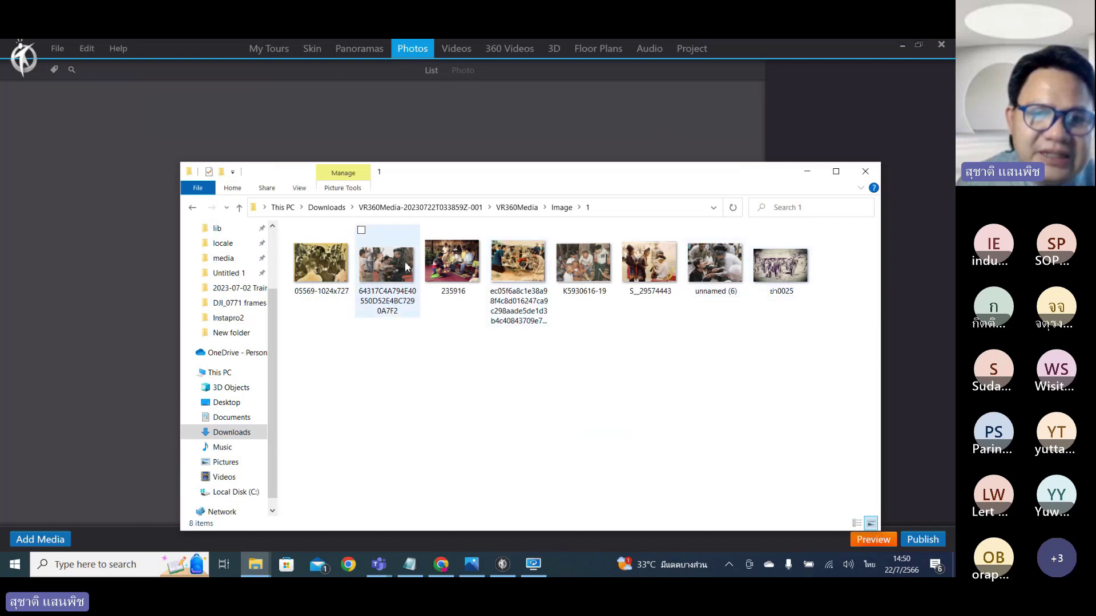
# View the images in folder 2, return to the Downloads folder and minimize the File Explorer window.
pyautogui.click(555, 208)
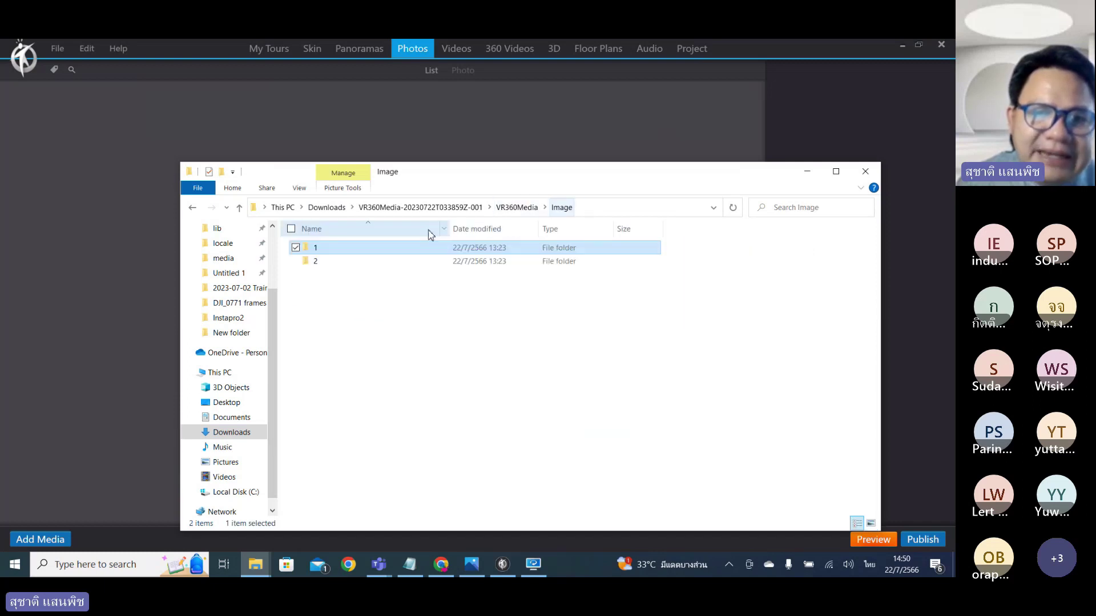
pyautogui.click(318, 259)
pyautogui.doubleClick(317, 260)
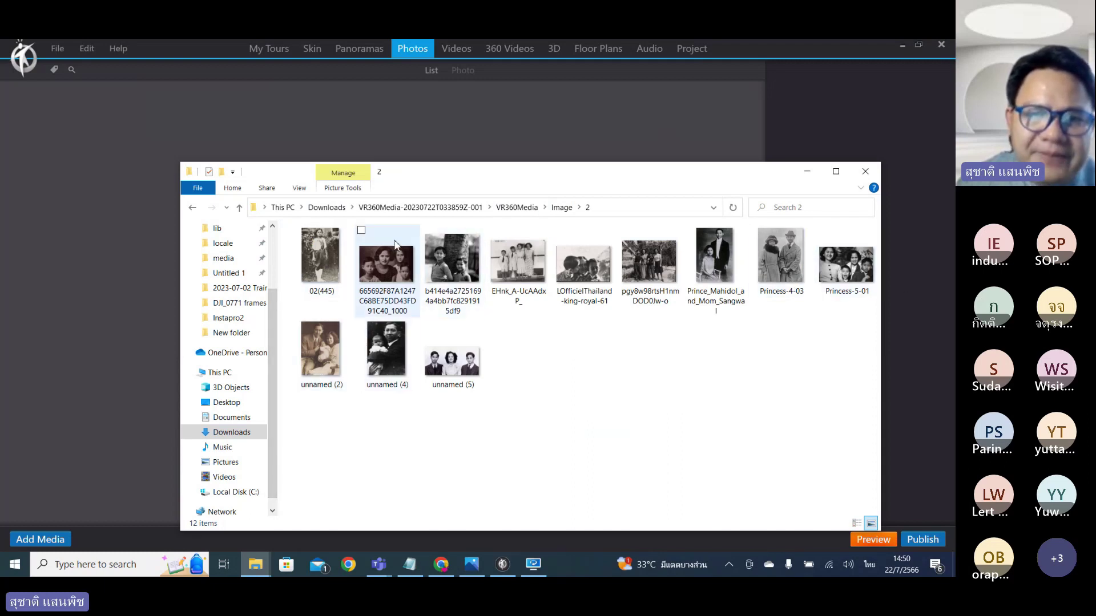
pyautogui.click(421, 208)
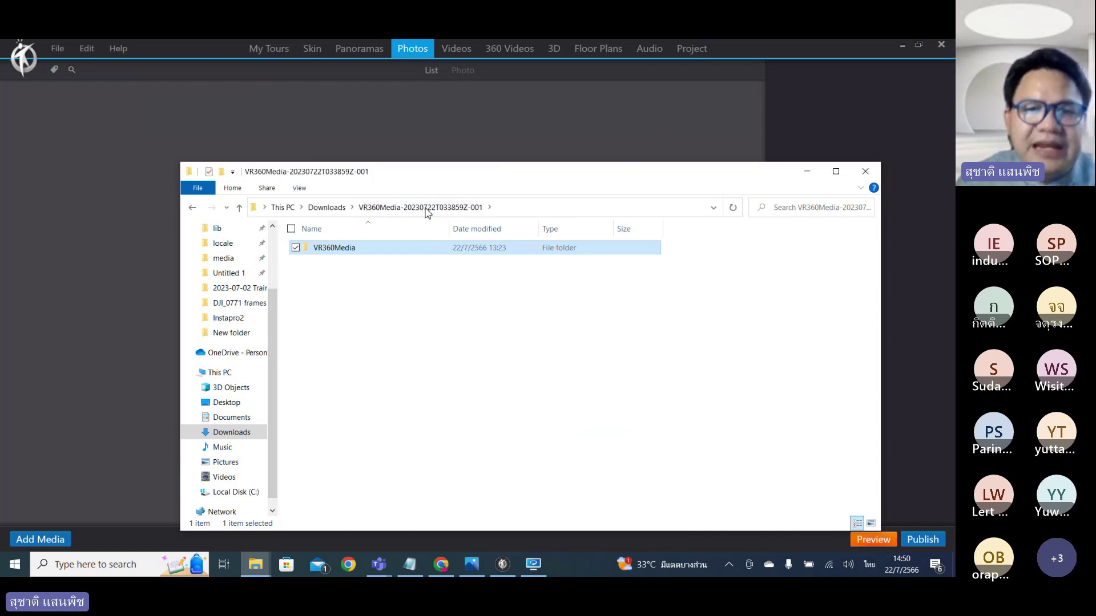
pyautogui.click(335, 209)
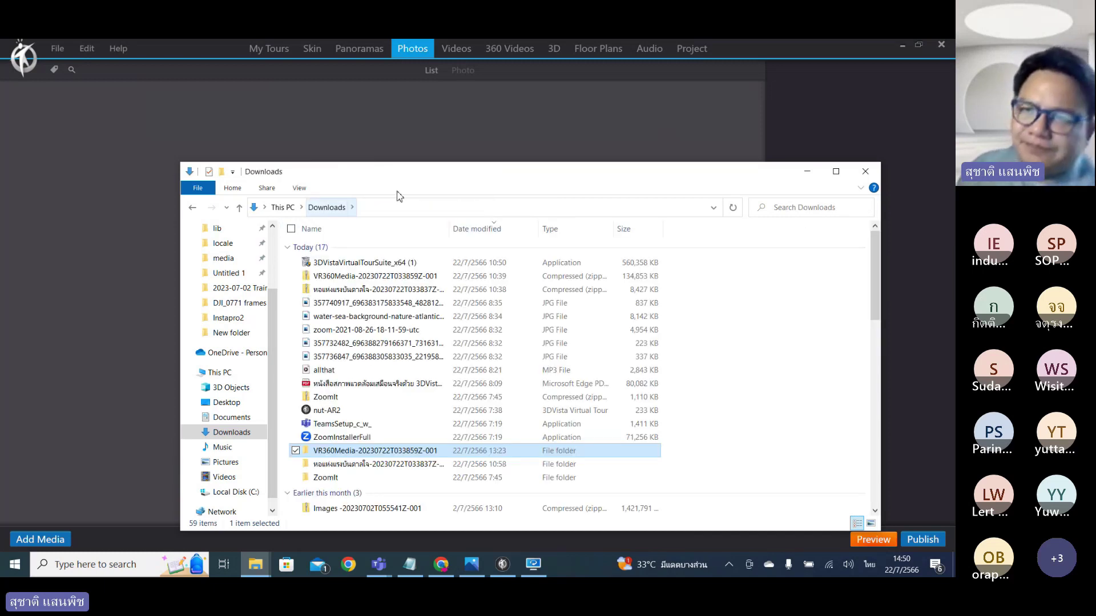
pyautogui.click(805, 172)
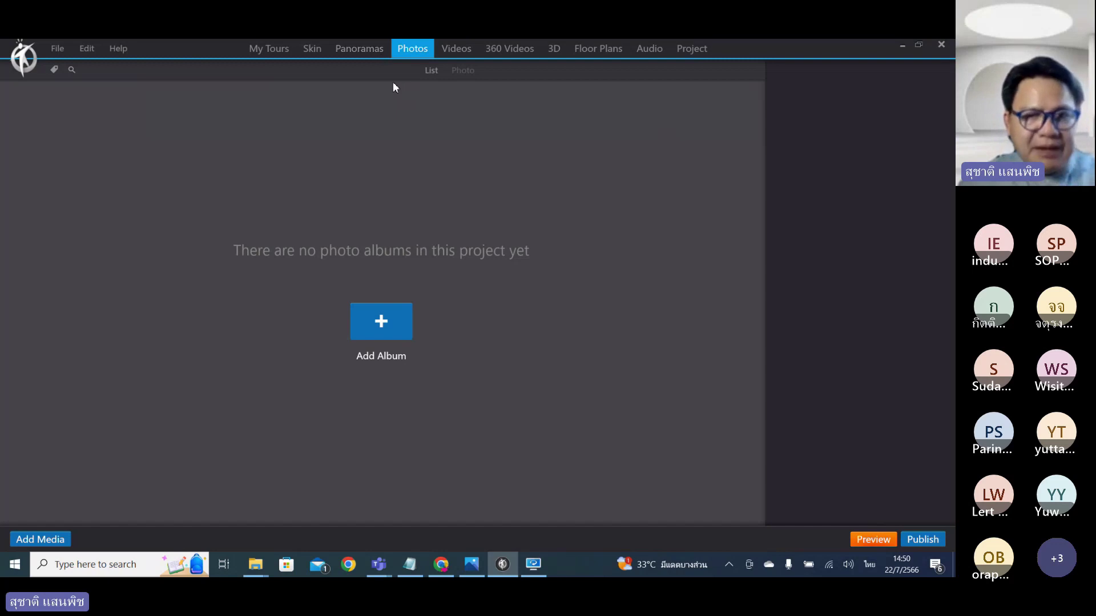
pyautogui.moveTo(382, 86); pyautogui.dragTo(400, 69)
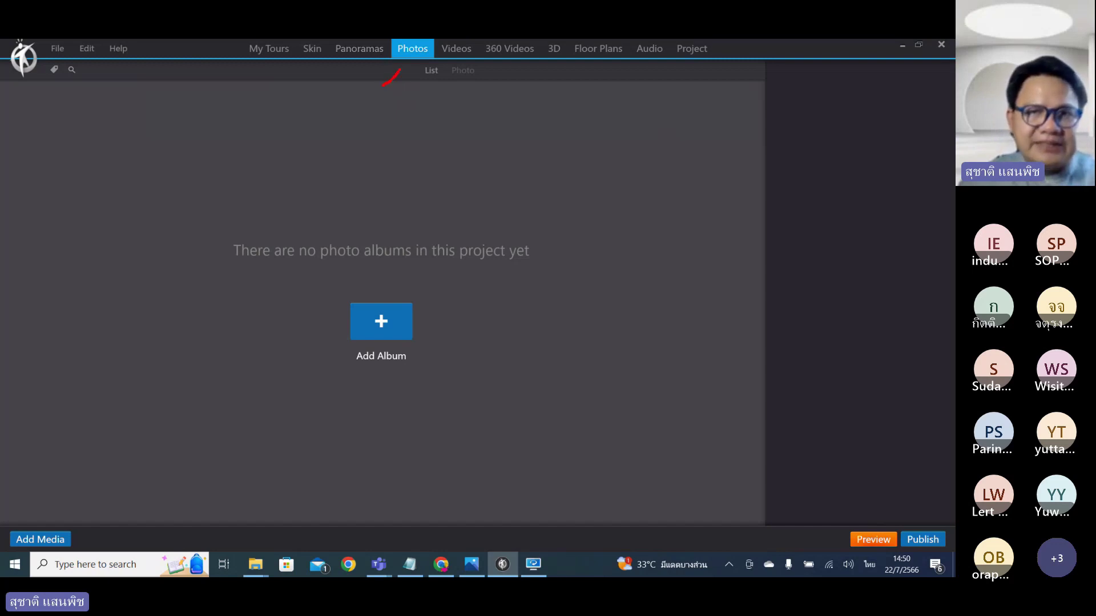
pyautogui.moveTo(395, 124)
pyautogui.mouseDown()
pyautogui.moveTo(399, 67)
pyautogui.moveTo(403, 117)
pyautogui.mouseUp()
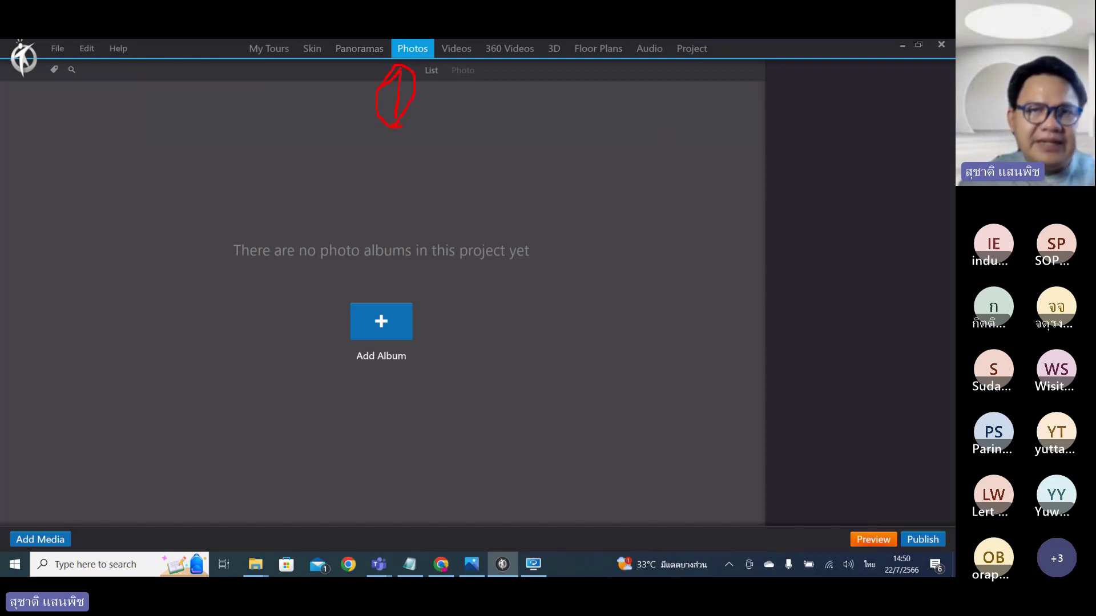
pyautogui.moveTo(400, 56)
pyautogui.mouseDown()
pyautogui.moveTo(386, 58)
pyautogui.moveTo(411, 69)
pyautogui.mouseUp()
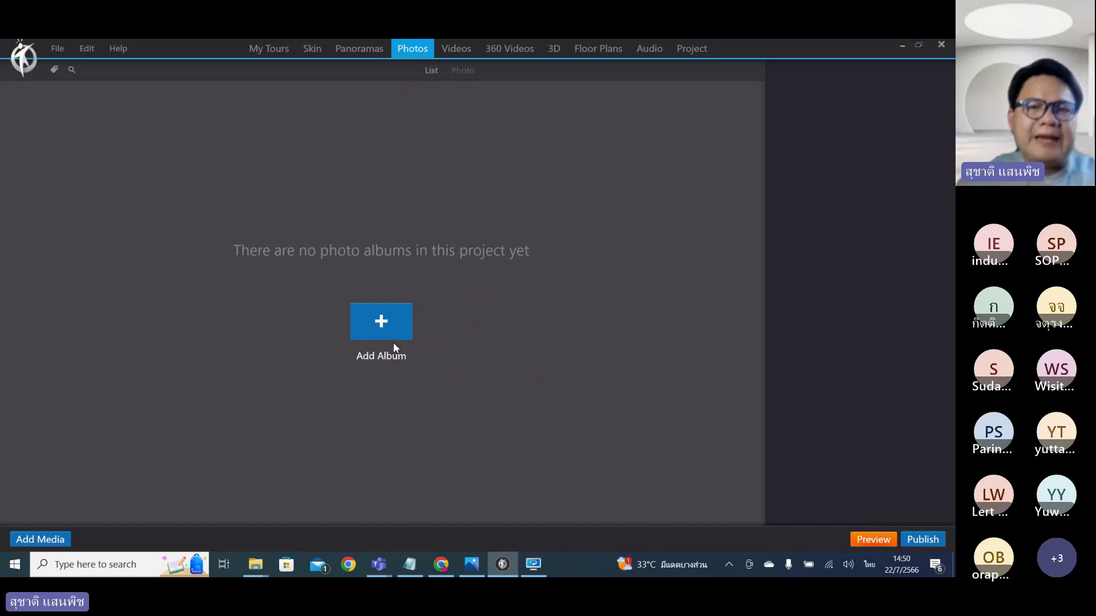
# Add a photo album containing all eight images from folder 1 under VR360Media > Image.
pyautogui.click(391, 330)
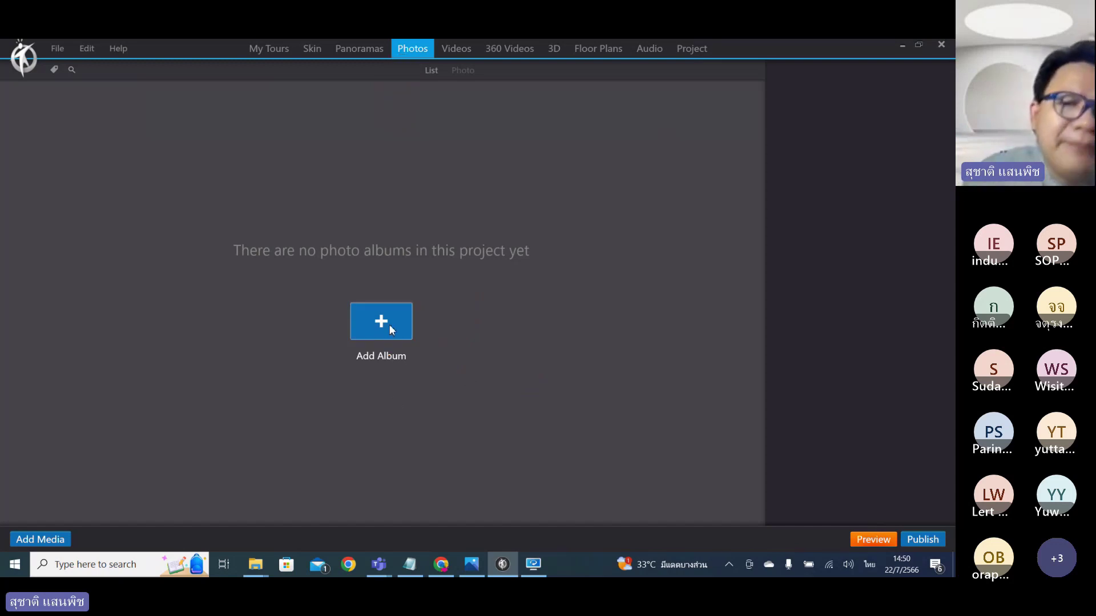
pyautogui.click(340, 93)
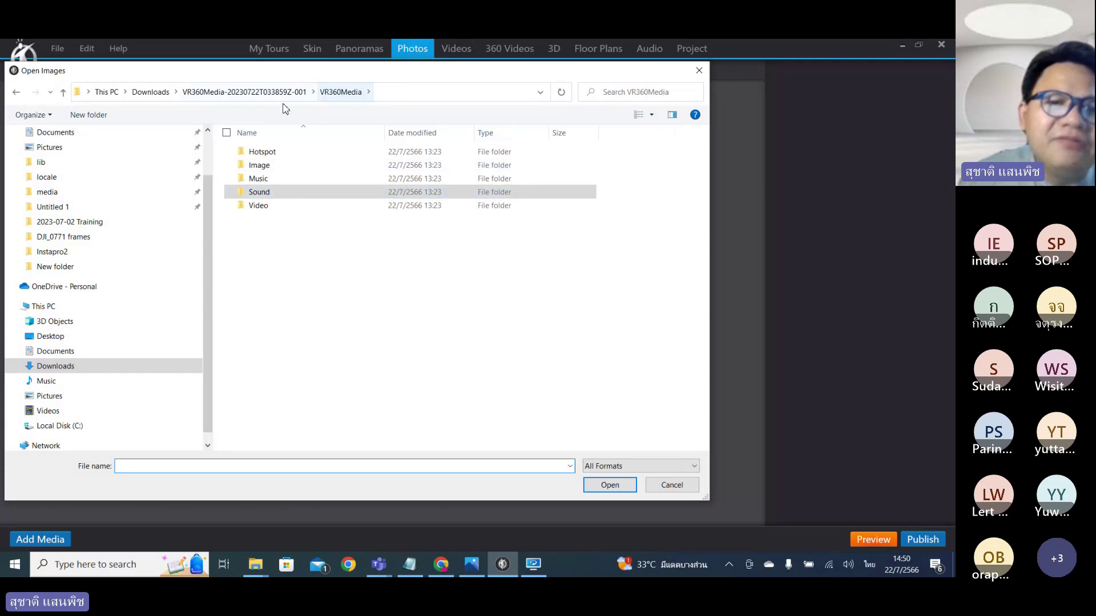
pyautogui.doubleClick(258, 166)
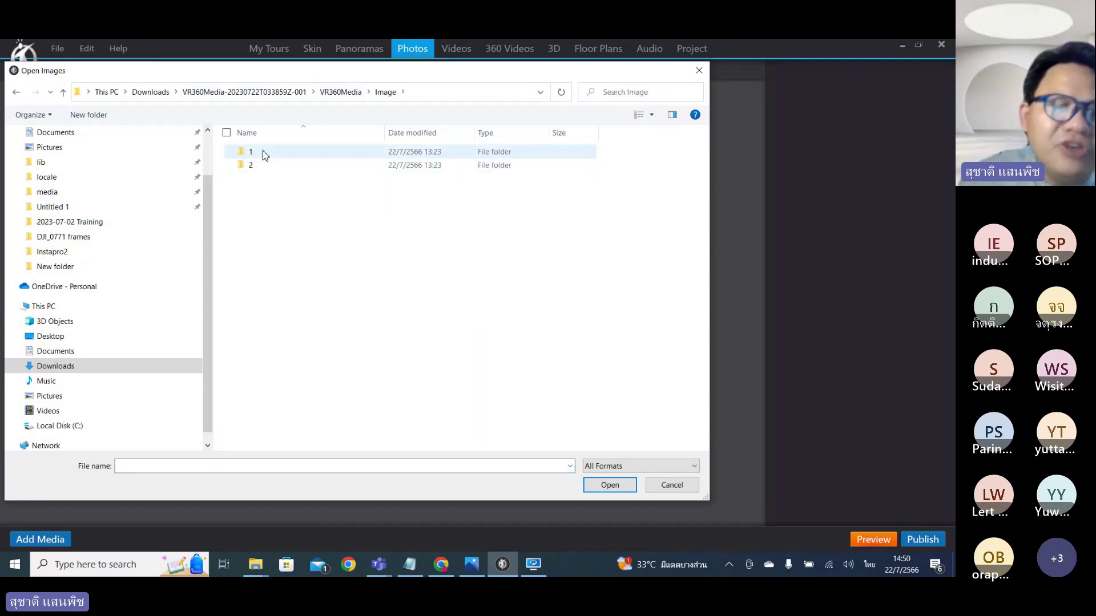
pyautogui.doubleClick(272, 153)
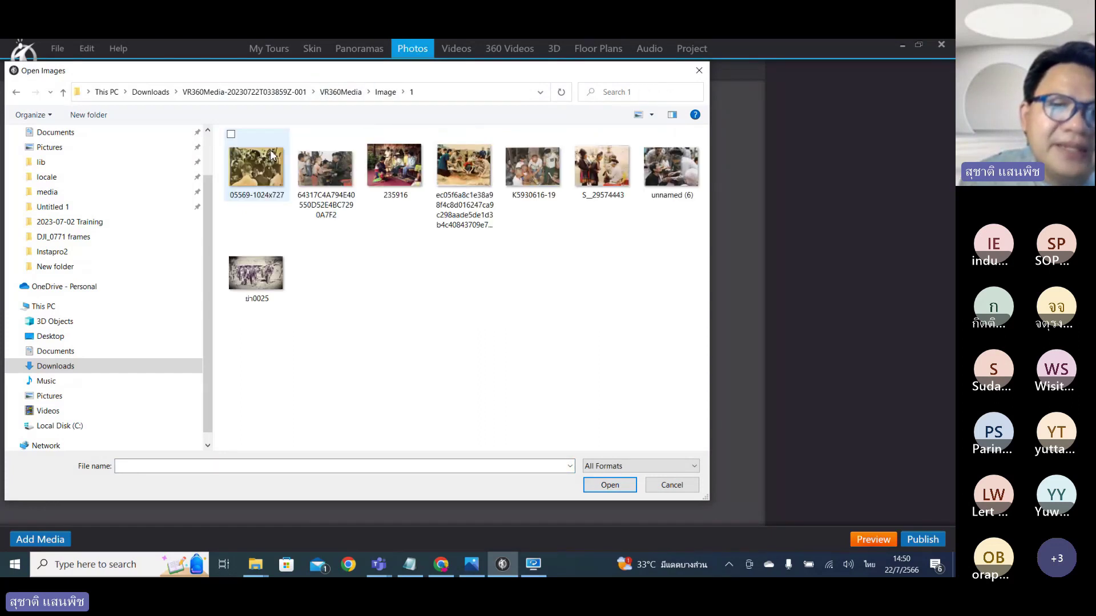
pyautogui.moveTo(685, 401); pyautogui.dragTo(243, 153)
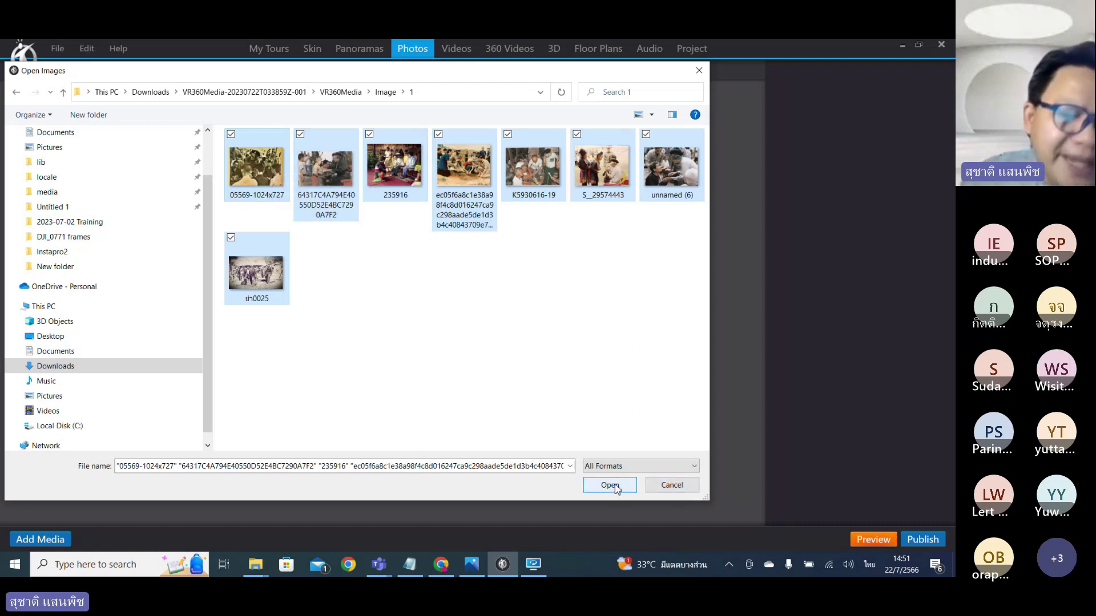
pyautogui.click(610, 485)
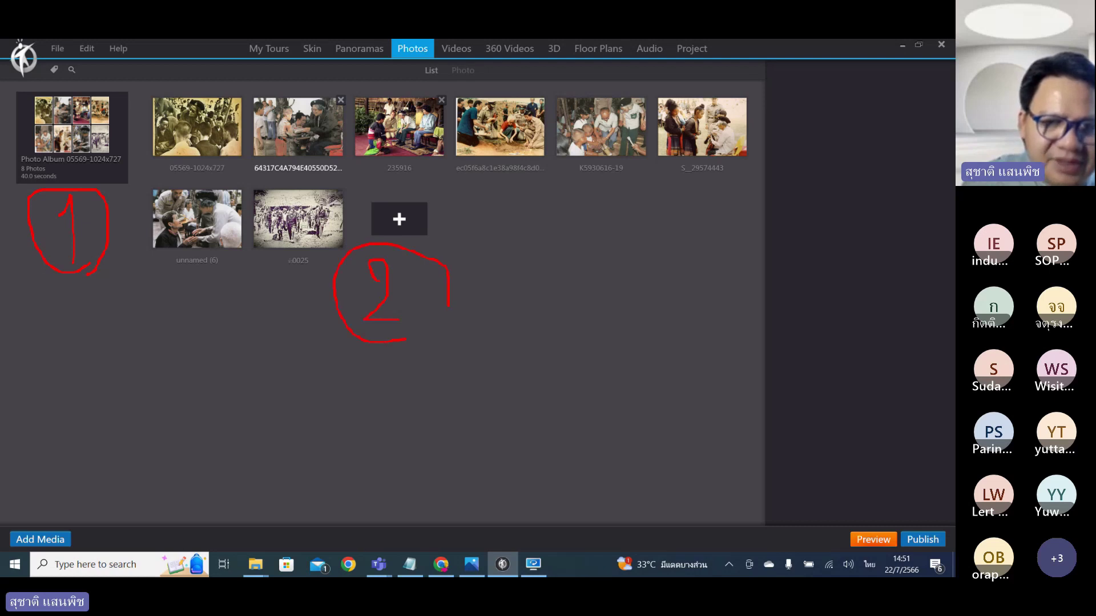
pyautogui.moveTo(812, 139)
pyautogui.mouseDown()
pyautogui.moveTo(817, 118)
pyautogui.moveTo(834, 152)
pyautogui.moveTo(829, 180)
pyautogui.moveTo(792, 123)
pyautogui.moveTo(882, 179)
pyautogui.mouseUp()
pyautogui.click(828, 204)
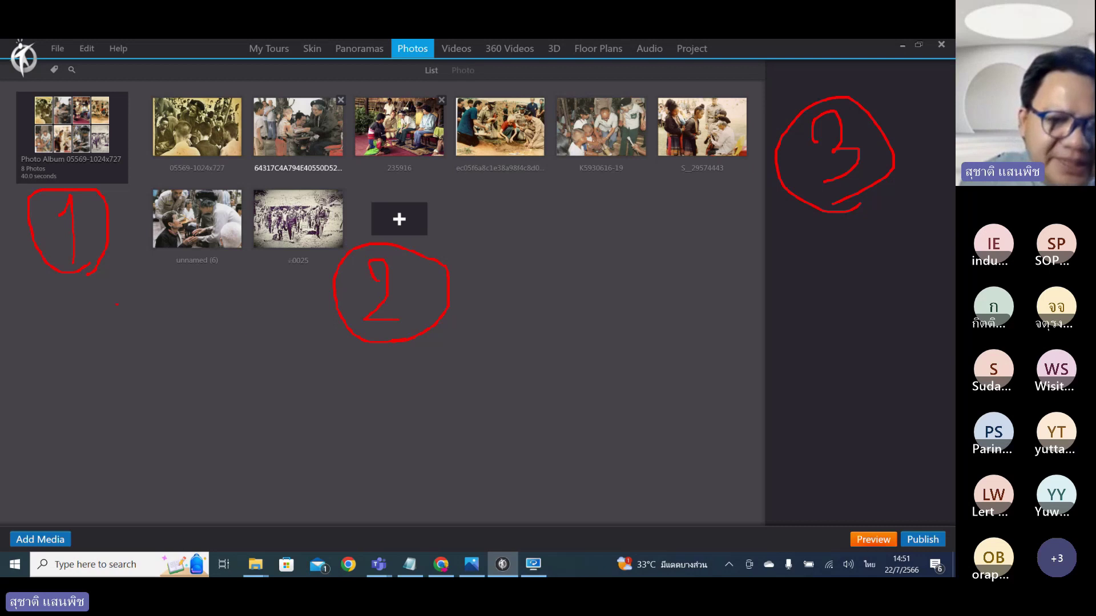
pyautogui.moveTo(175, 326); pyautogui.dragTo(781, 333)
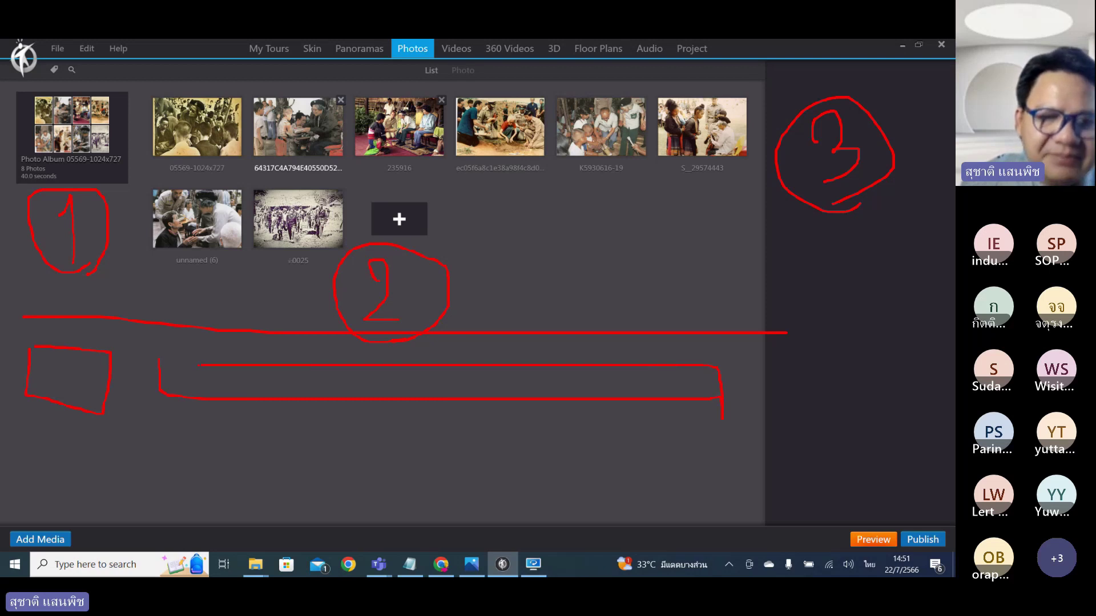
pyautogui.press('Escape')
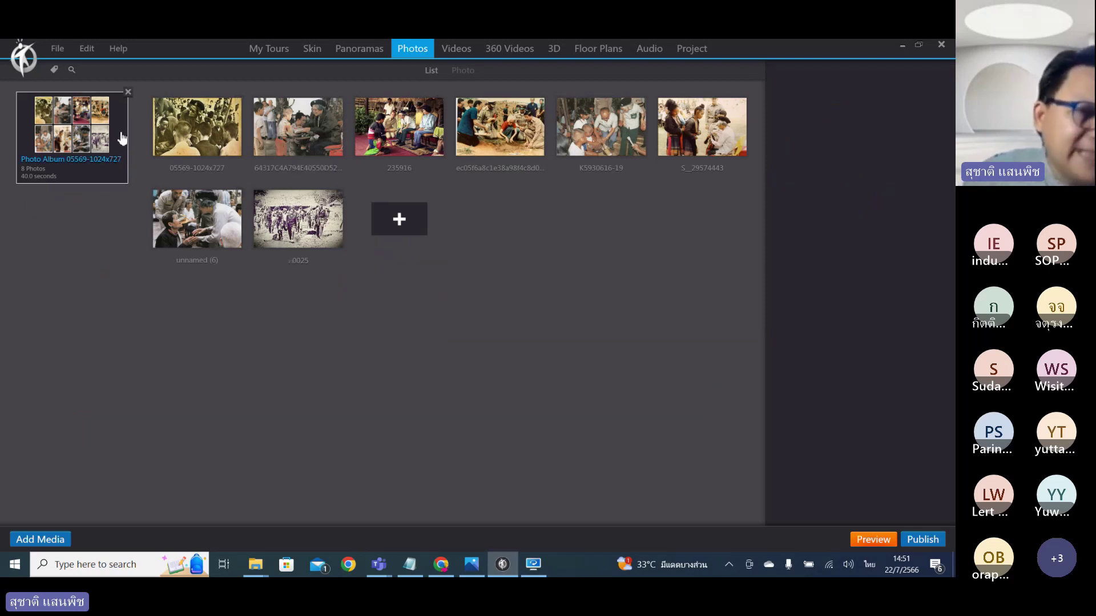
# Compare the settings of the new photo album with those of its first photo, 05569-1024x727, and reselect the album.
pyautogui.click(55, 143)
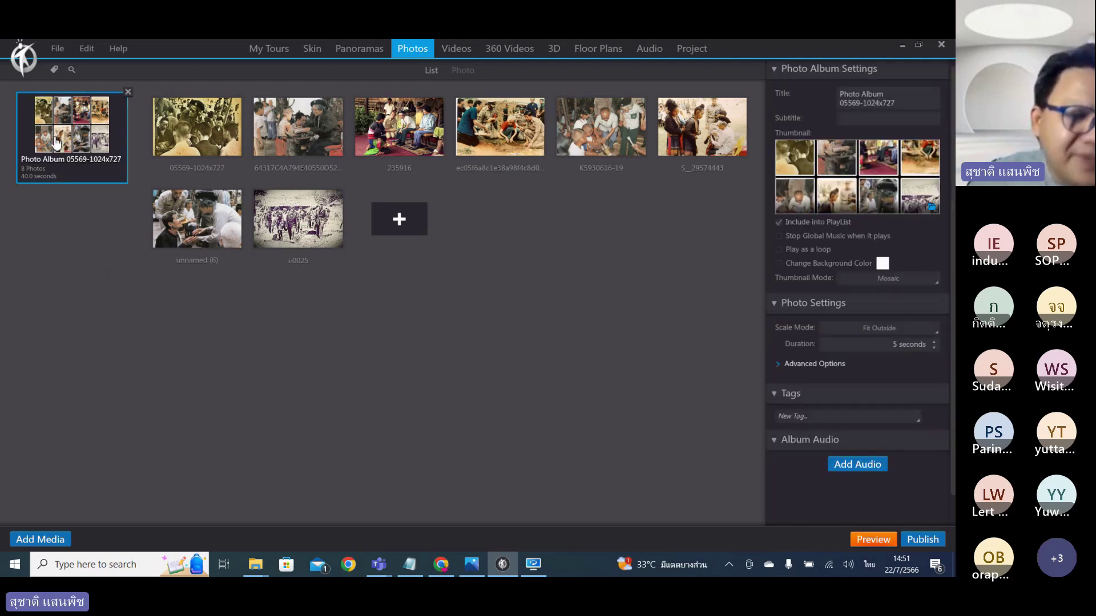
pyautogui.click(199, 137)
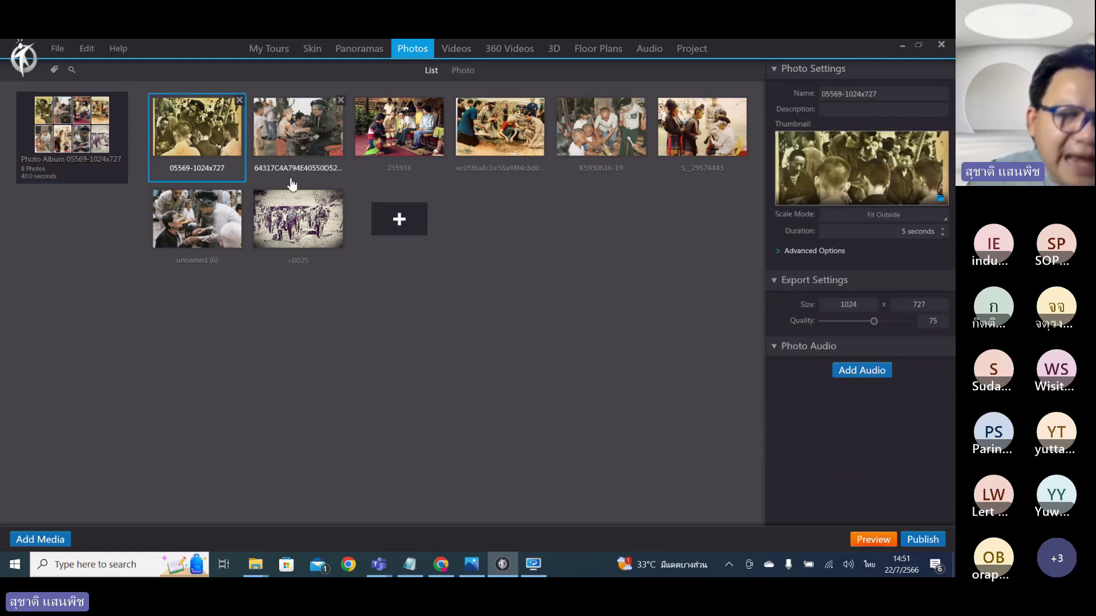
pyautogui.click(102, 140)
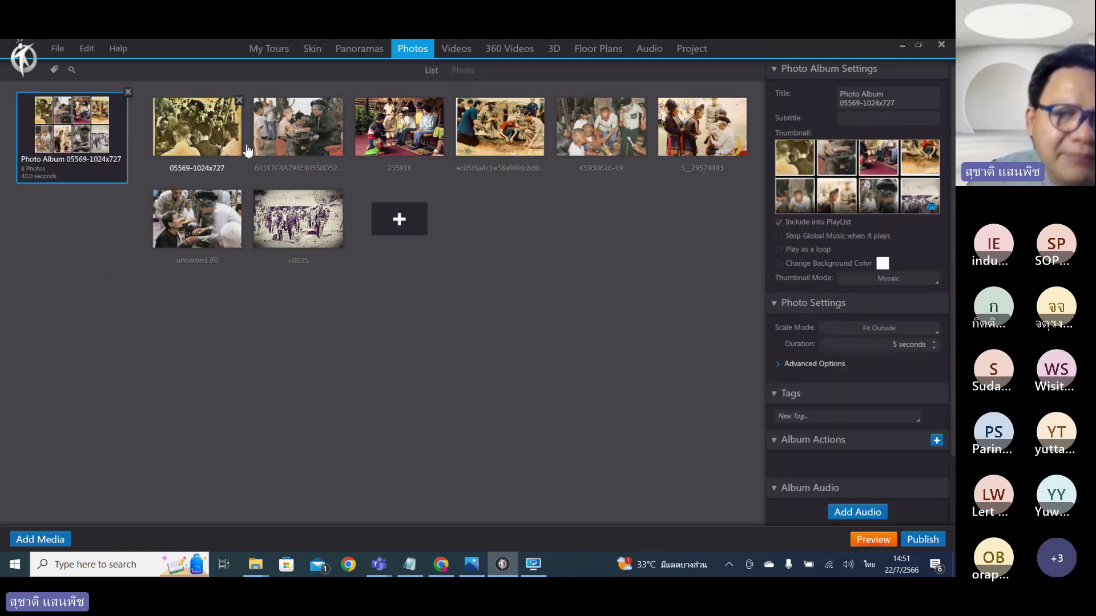
pyautogui.click(78, 139)
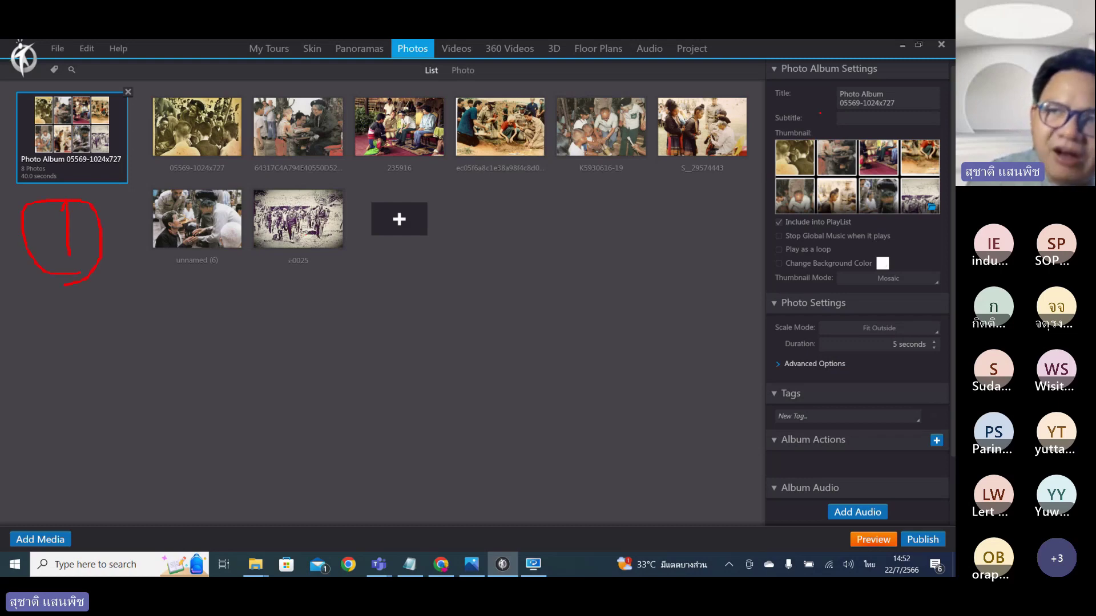
pyautogui.moveTo(806, 89); pyautogui.dragTo(811, 127)
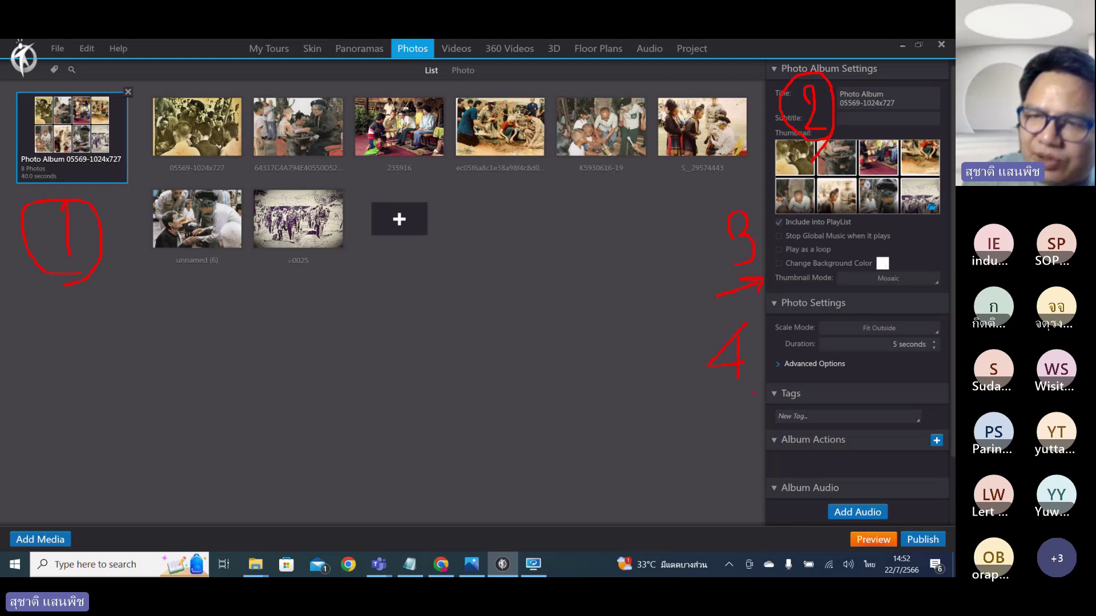
pyautogui.moveTo(763, 339); pyautogui.dragTo(765, 372)
pyautogui.moveTo(714, 262)
pyautogui.mouseDown()
pyautogui.moveTo(773, 246)
pyautogui.moveTo(765, 274)
pyautogui.mouseUp()
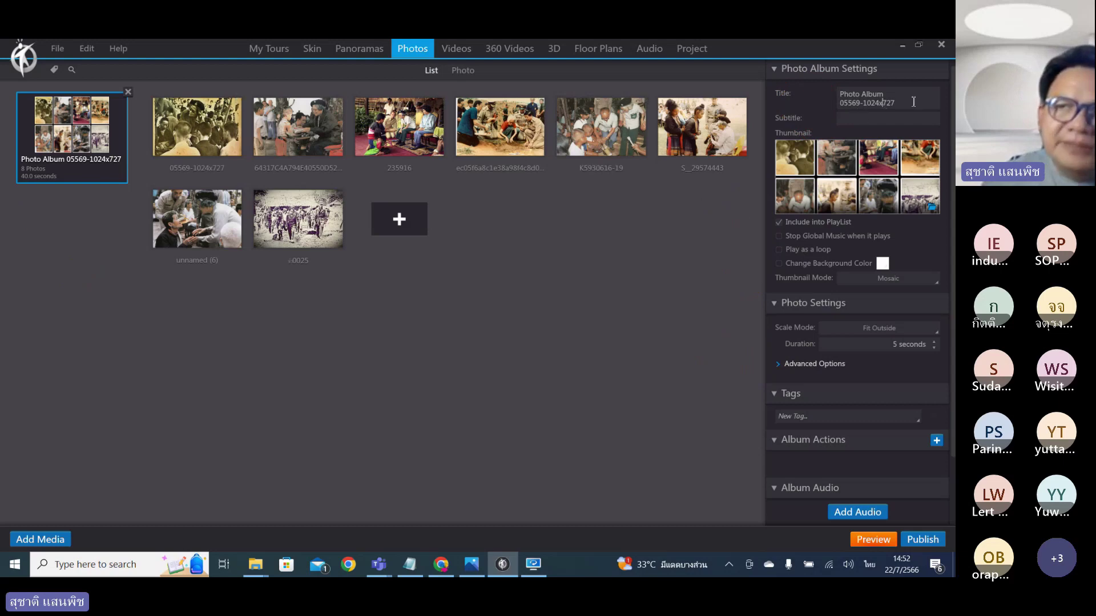
# Replace the photo album's title with Album1, switching the keyboard language to English.
pyautogui.moveTo(914, 99); pyautogui.dragTo(794, 92)
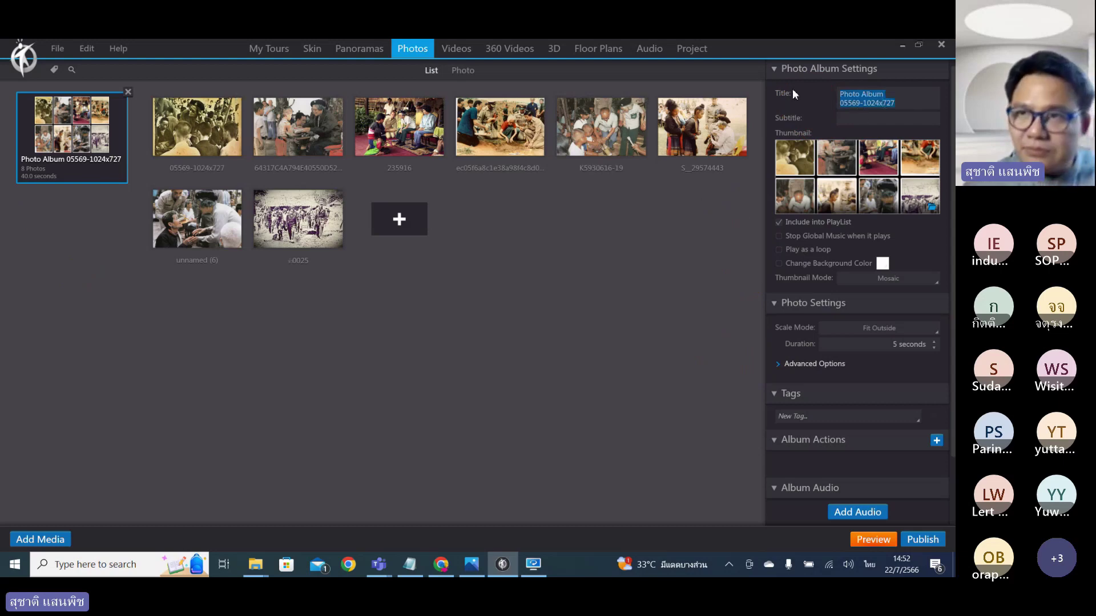
pyautogui.press('BackSpace')
pyautogui.hotkey('alt', 'shift')
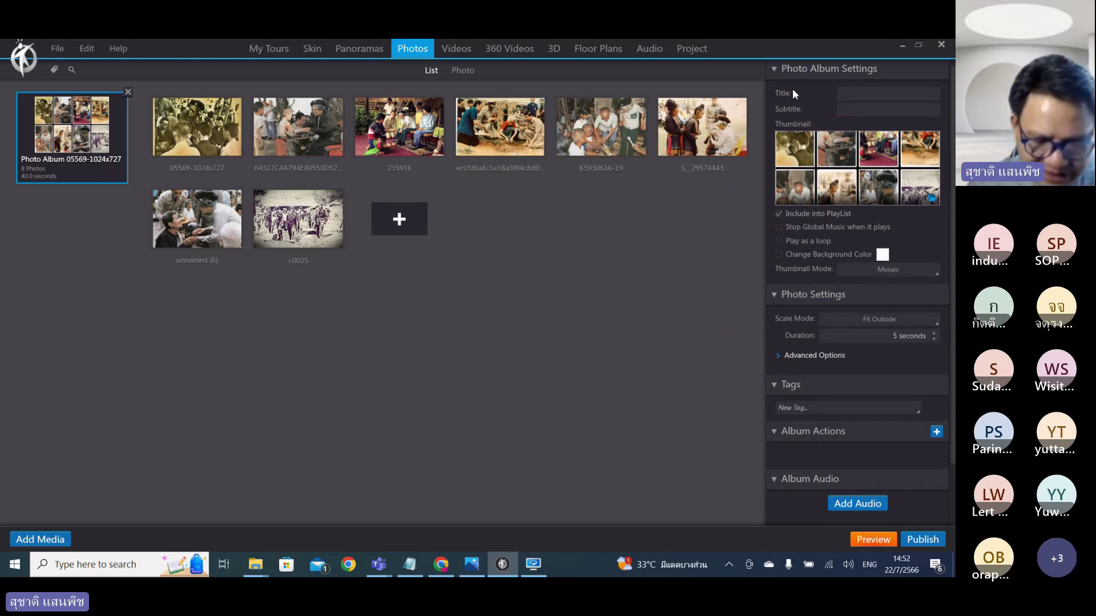
pyautogui.write('Album')
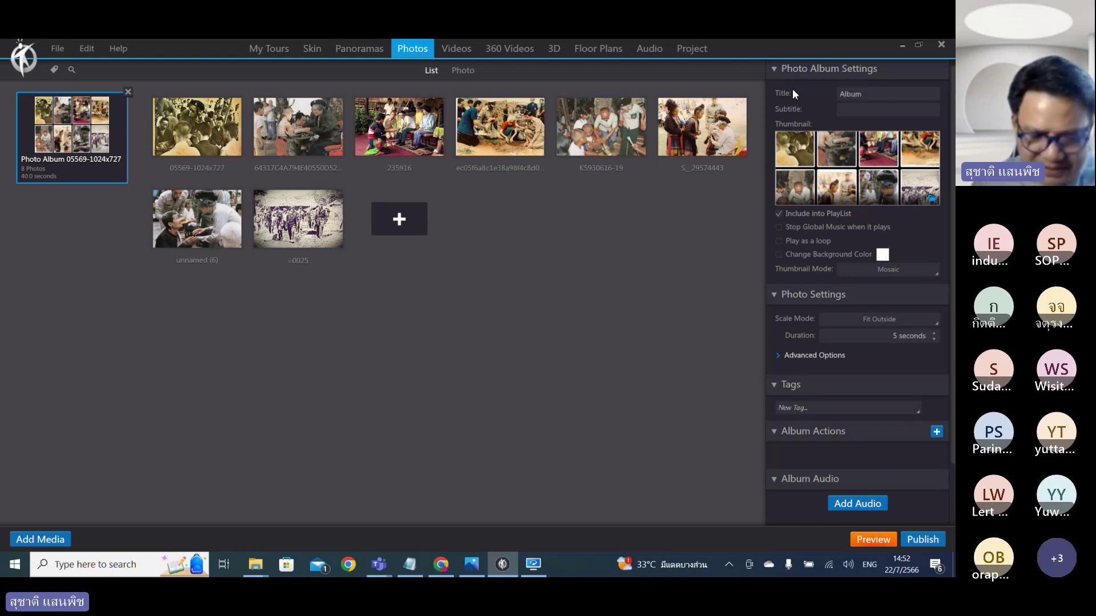
pyautogui.write('1')
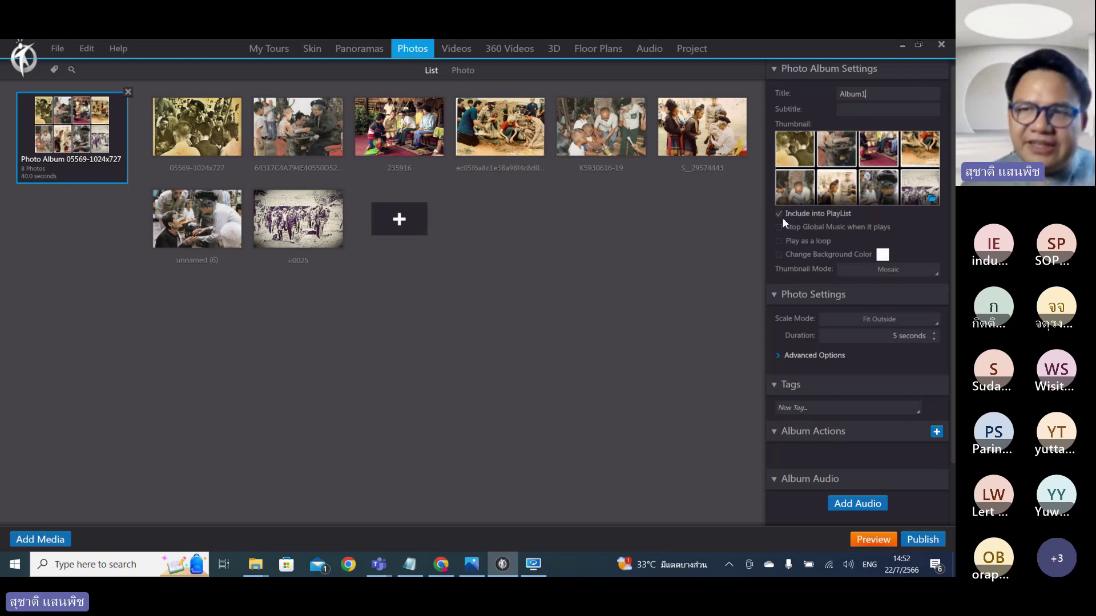
# Examine Album1's playlist, global music, loop, background color and thumbnail mode options.
pyautogui.moveTo(780, 217)
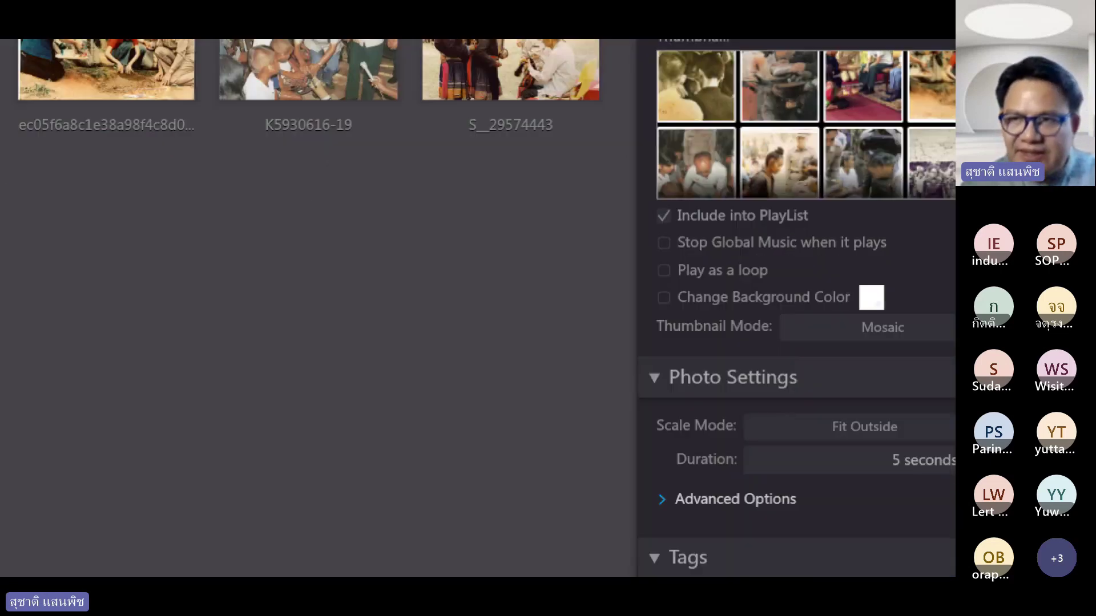
pyautogui.moveTo(516, 300)
pyautogui.mouseDown()
pyautogui.moveTo(603, 268)
pyautogui.moveTo(589, 294)
pyautogui.mouseUp()
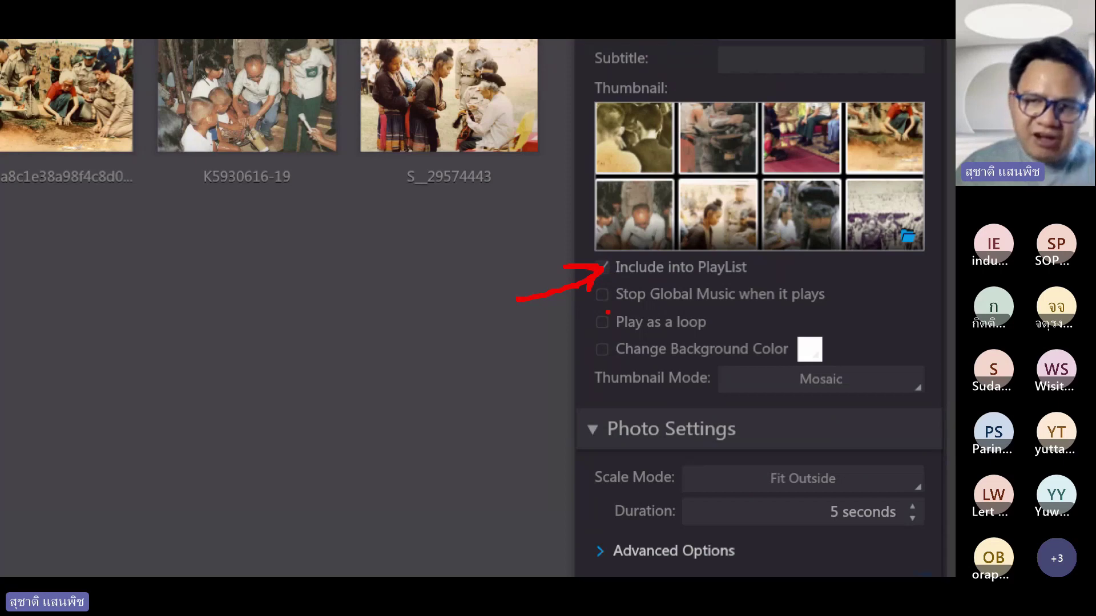
pyautogui.moveTo(626, 307); pyautogui.dragTo(840, 306)
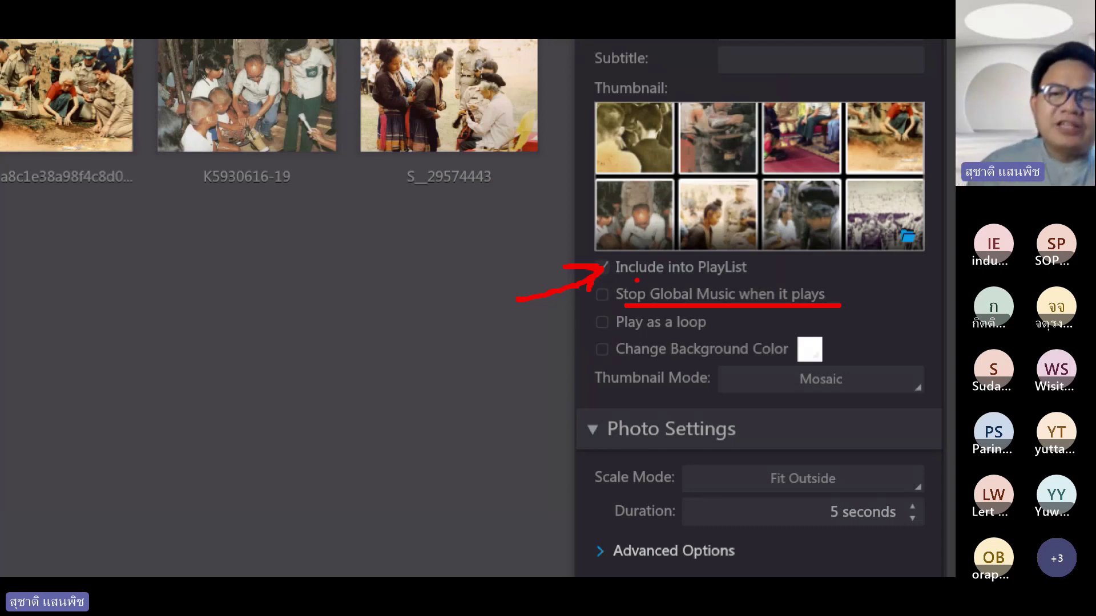
pyautogui.moveTo(622, 338); pyautogui.dragTo(717, 335)
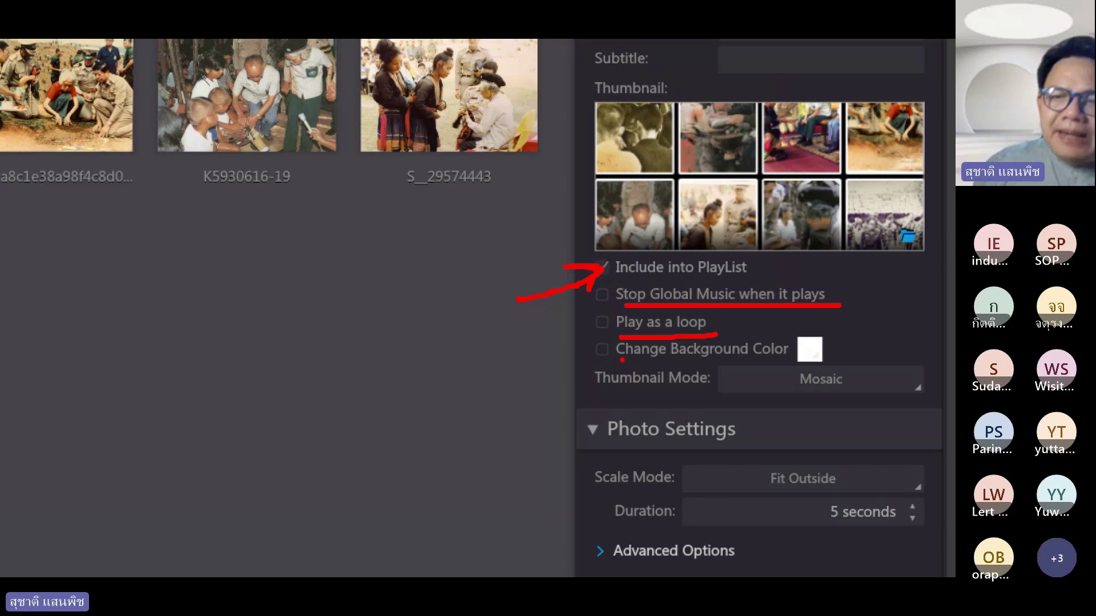
pyautogui.moveTo(622, 360); pyautogui.dragTo(795, 363)
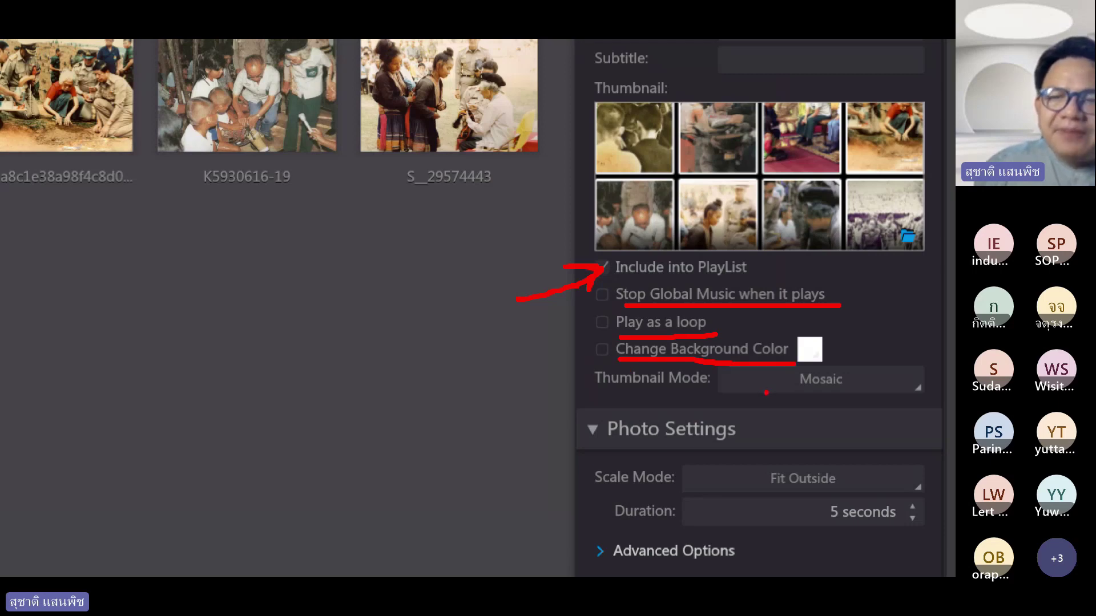
pyautogui.moveTo(727, 402)
pyautogui.mouseDown()
pyautogui.moveTo(780, 381)
pyautogui.moveTo(795, 399)
pyautogui.mouseUp()
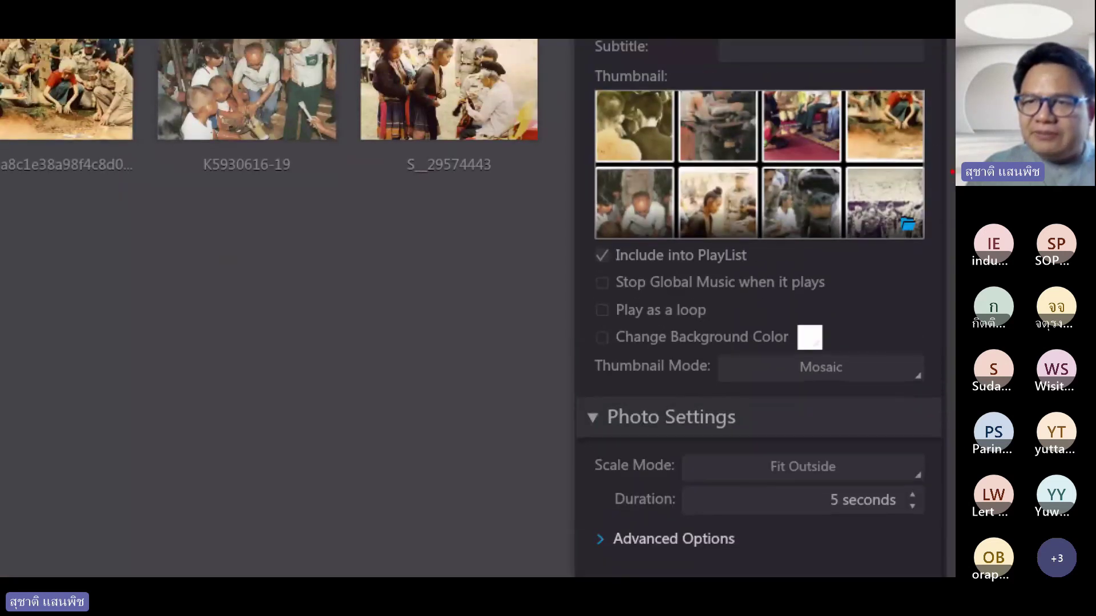
pyautogui.moveTo(856, 387)
pyautogui.mouseDown()
pyautogui.moveTo(719, 388)
pyautogui.moveTo(679, 380)
pyautogui.moveTo(676, 369)
pyautogui.moveTo(737, 350)
pyautogui.moveTo(818, 347)
pyautogui.moveTo(942, 372)
pyautogui.moveTo(869, 397)
pyautogui.moveTo(827, 392)
pyautogui.mouseUp()
pyautogui.moveTo(882, 354)
pyautogui.mouseDown()
pyautogui.moveTo(888, 285)
pyautogui.moveTo(871, 212)
pyautogui.moveTo(865, 239)
pyautogui.moveTo(889, 208)
pyautogui.moveTo(901, 215)
pyautogui.mouseUp()
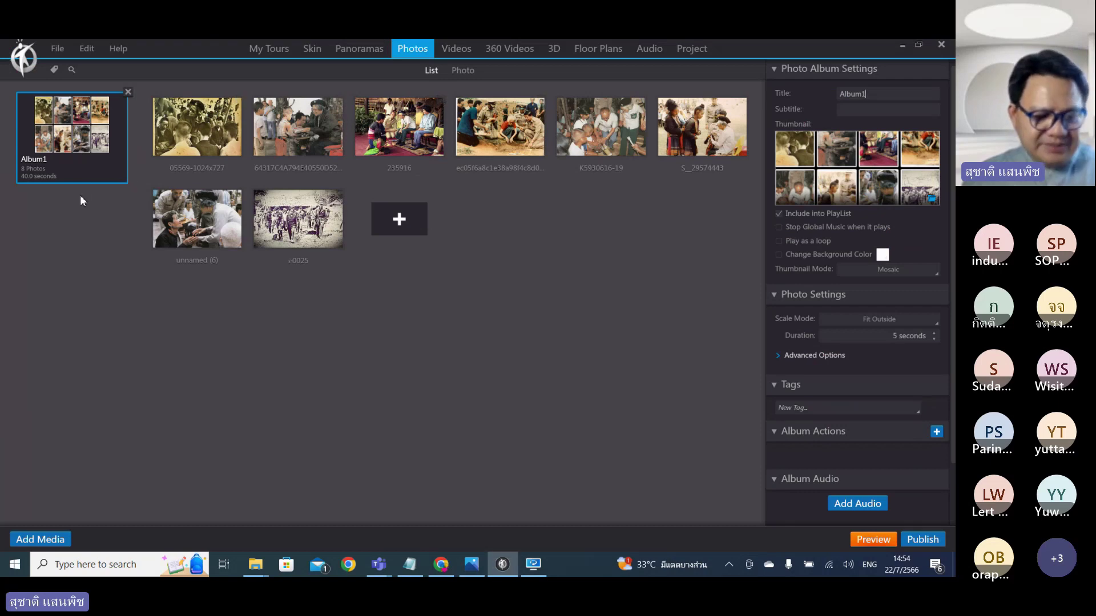
# Examine Album1's title and its Scale Mode and Duration photo settings.
pyautogui.click(866, 94)
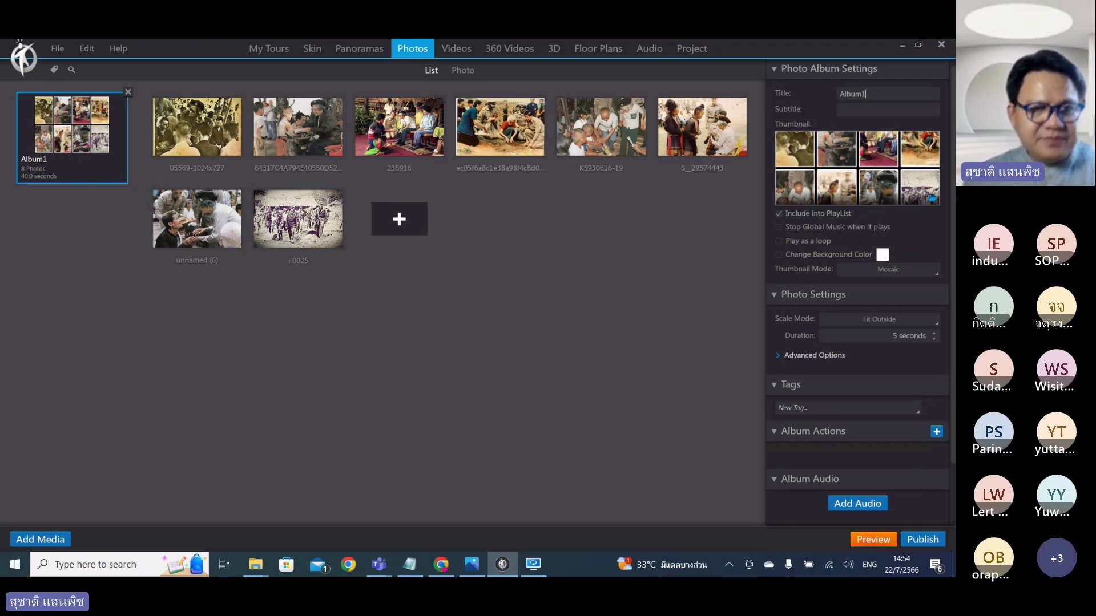
pyautogui.moveTo(85, 216)
pyautogui.mouseDown()
pyautogui.moveTo(34, 178)
pyautogui.moveTo(80, 100)
pyautogui.moveTo(86, 184)
pyautogui.mouseUp()
pyautogui.moveTo(879, 217)
pyautogui.mouseDown()
pyautogui.moveTo(774, 170)
pyautogui.moveTo(946, 150)
pyautogui.moveTo(882, 201)
pyautogui.mouseUp()
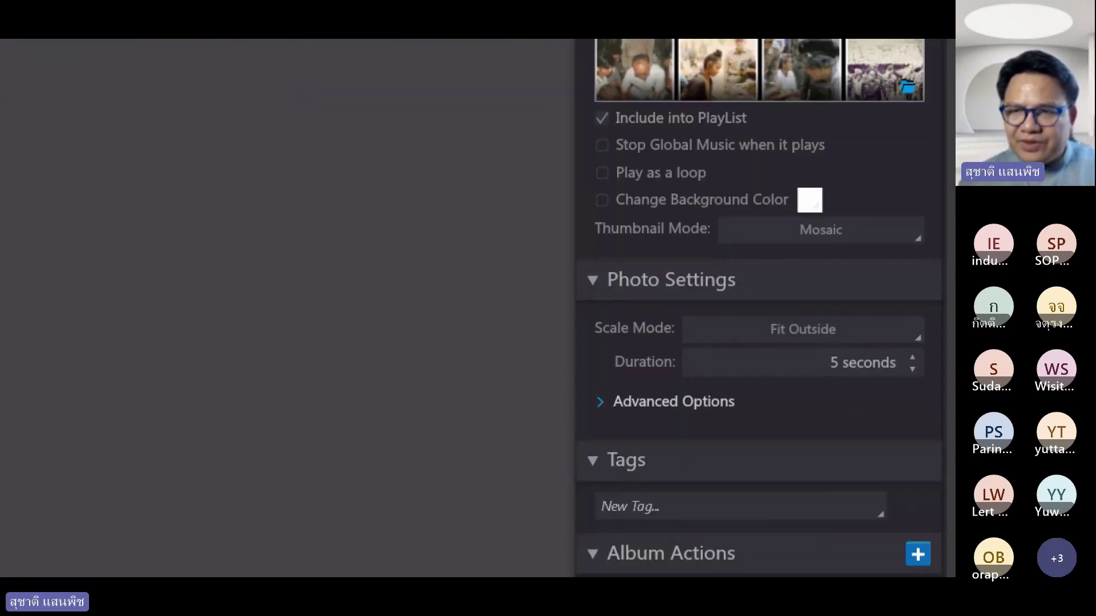
pyautogui.moveTo(554, 350); pyautogui.dragTo(644, 338)
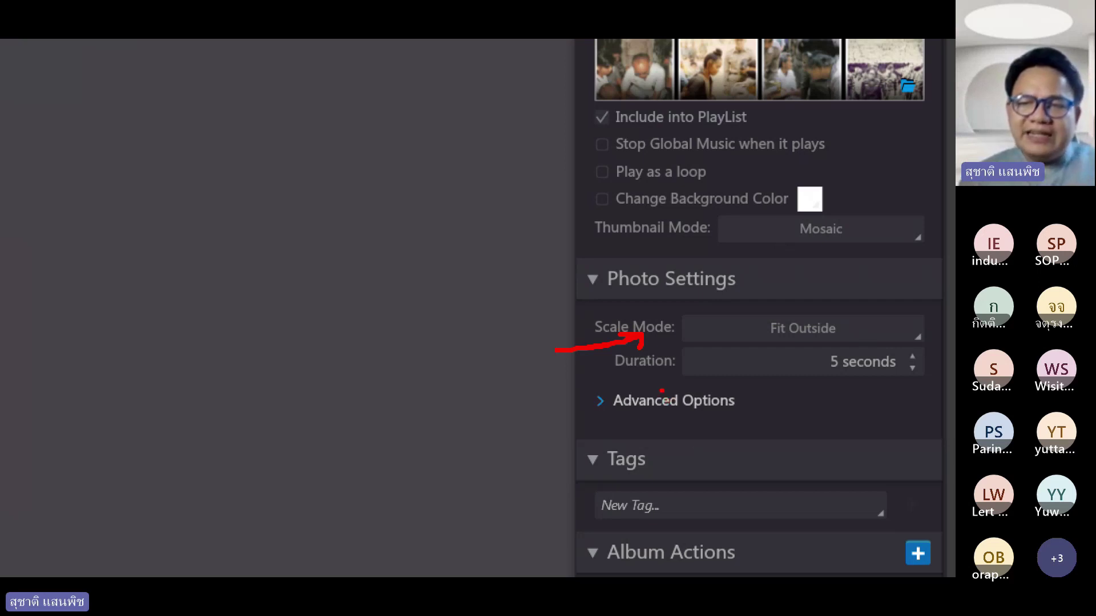
pyautogui.moveTo(642, 391)
pyautogui.mouseDown()
pyautogui.moveTo(694, 365)
pyautogui.moveTo(698, 384)
pyautogui.mouseUp()
pyautogui.moveTo(875, 379)
pyautogui.mouseDown()
pyautogui.moveTo(807, 363)
pyautogui.moveTo(851, 342)
pyautogui.moveTo(913, 339)
pyautogui.moveTo(924, 364)
pyautogui.moveTo(875, 381)
pyautogui.mouseUp()
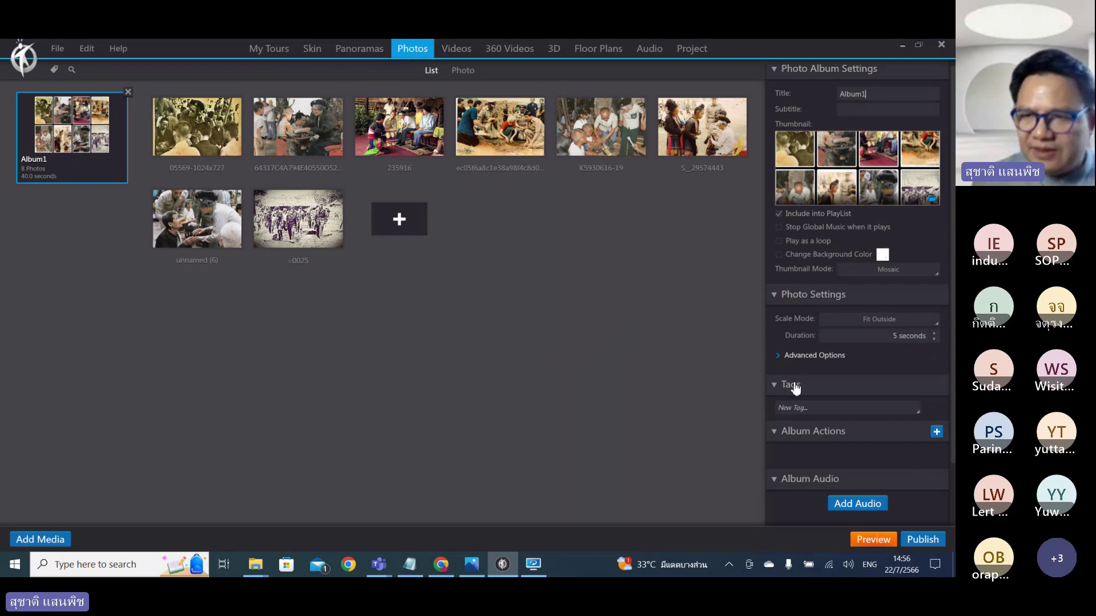
# Expand the advanced photo options to view the Ken Burns Effect settings, collapse them and review the album's title area.
pyautogui.click(782, 358)
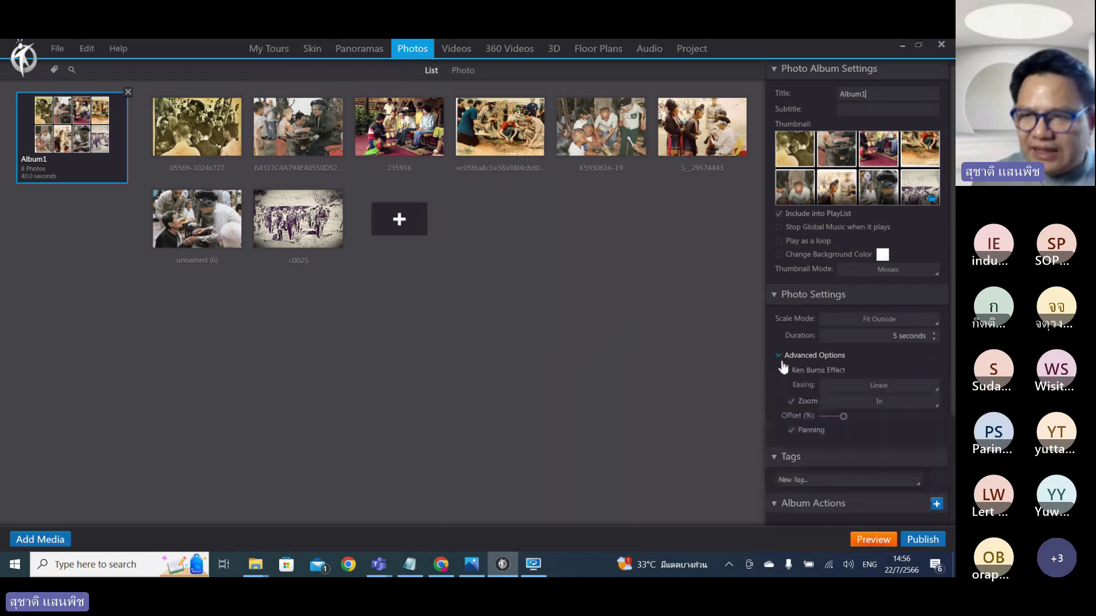
pyautogui.click(780, 357)
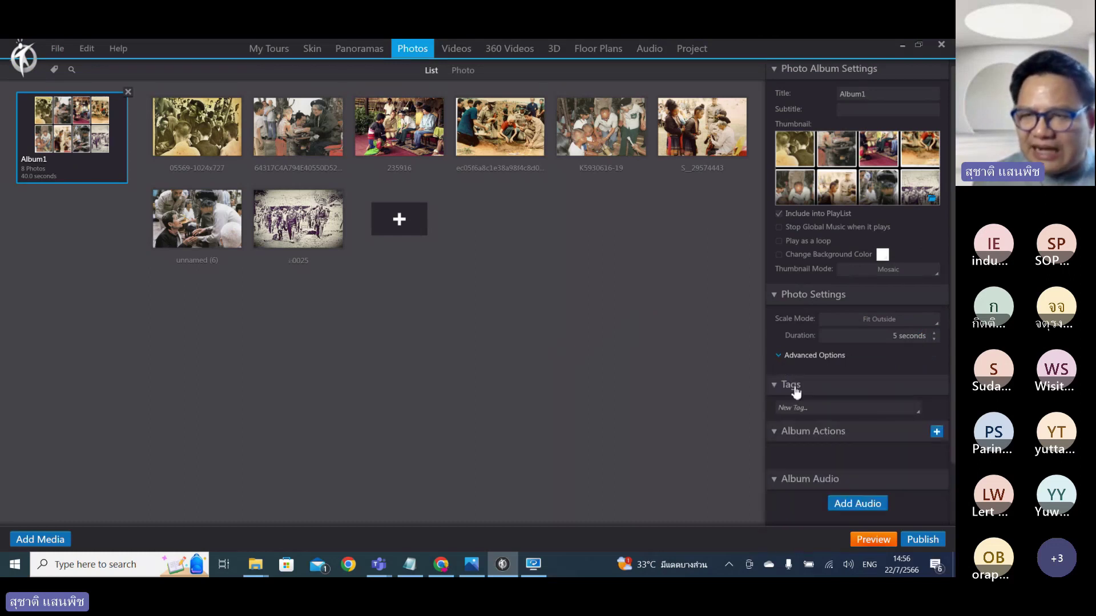
pyautogui.click(788, 357)
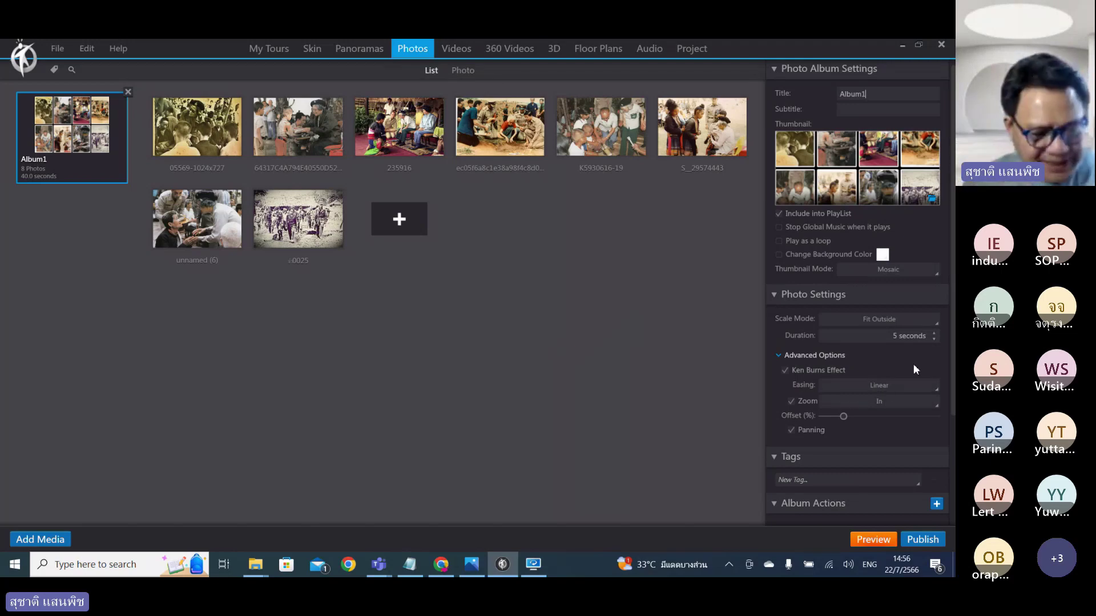
pyautogui.click(786, 359)
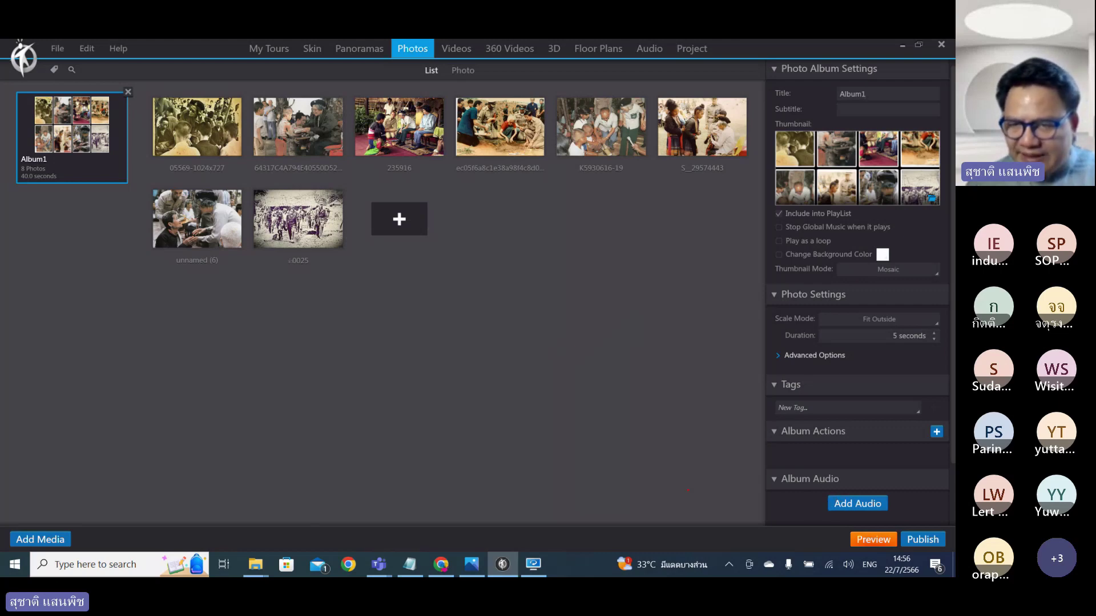
pyautogui.moveTo(766, 501)
pyautogui.mouseDown()
pyautogui.moveTo(820, 517)
pyautogui.moveTo(786, 516)
pyautogui.moveTo(816, 466)
pyautogui.moveTo(912, 485)
pyautogui.moveTo(755, 515)
pyautogui.mouseUp()
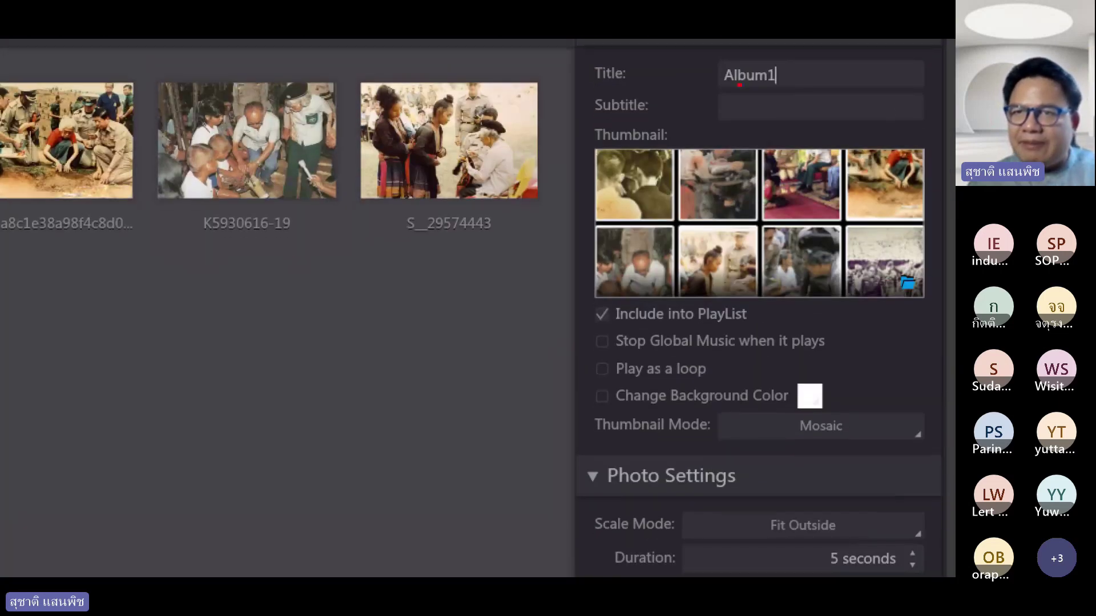
pyautogui.moveTo(711, 86)
pyautogui.mouseDown()
pyautogui.moveTo(767, 86)
pyautogui.moveTo(716, 43)
pyautogui.moveTo(713, 106)
pyautogui.mouseUp()
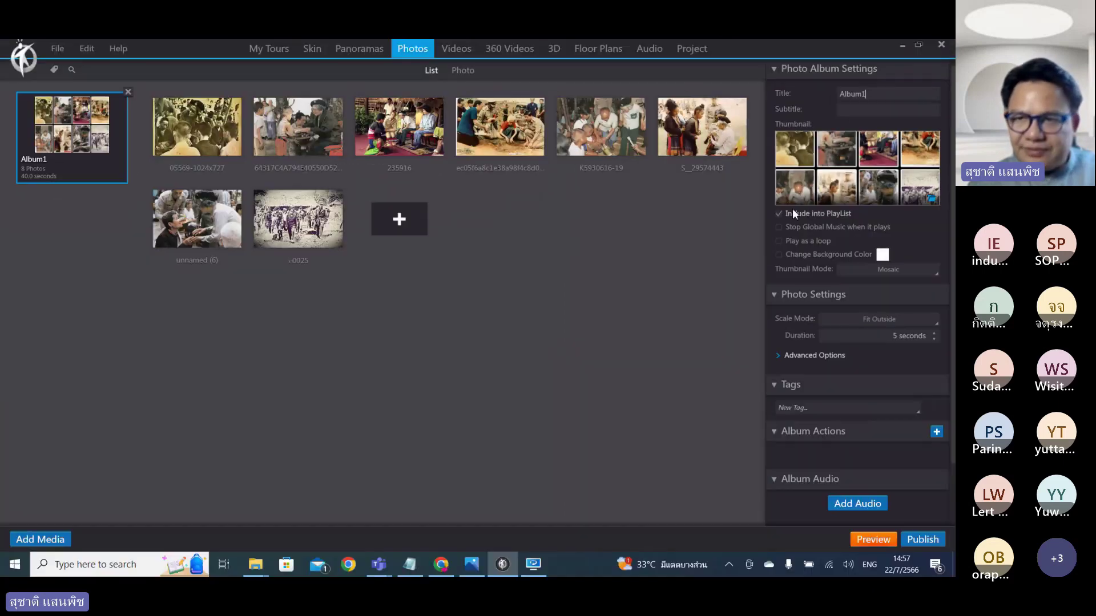
# Exclude Album1 from the playlist, make it stop global music when it plays, and set its thumbnail mode to Collage.
pyautogui.click(783, 214)
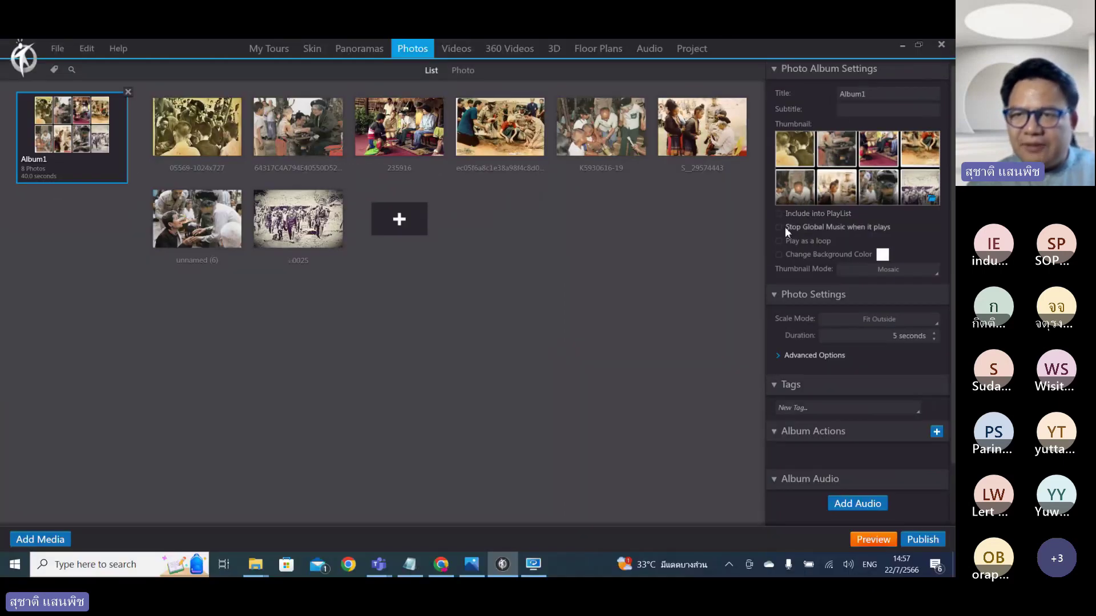
pyautogui.click(784, 228)
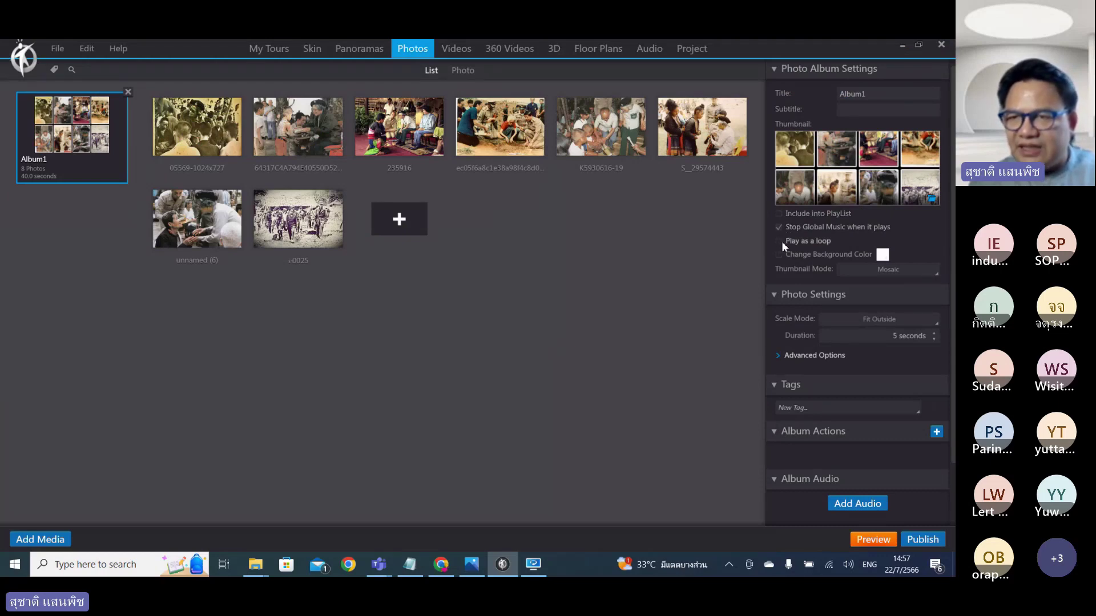
pyautogui.click(870, 270)
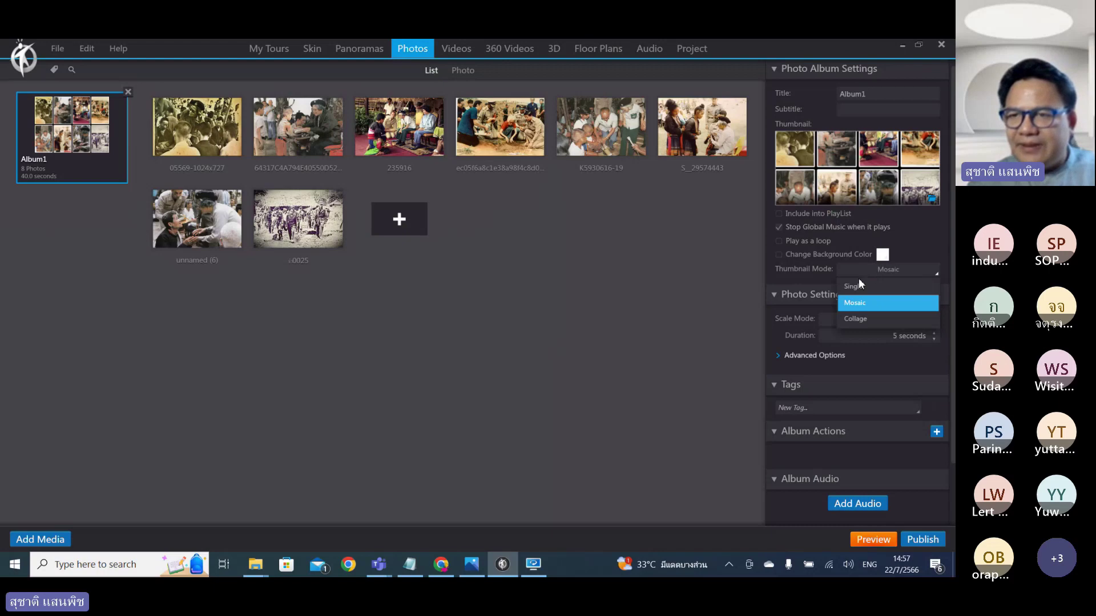
pyautogui.click(855, 286)
pyautogui.click(862, 270)
pyautogui.click(860, 318)
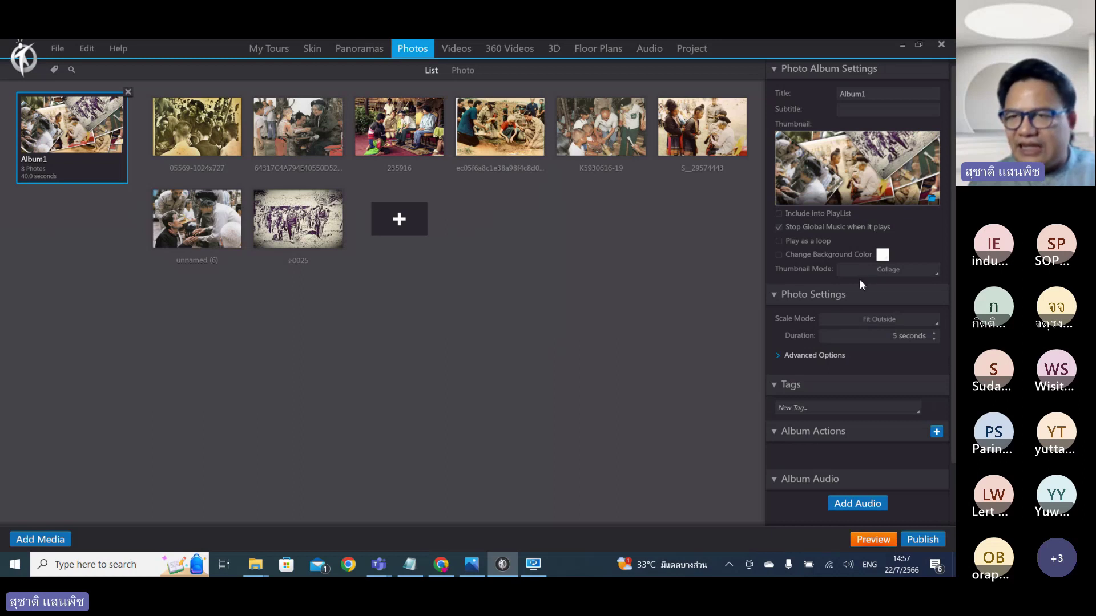
# Set Album1's photo scale mode to Fit Inside and the duration to 0 seconds.
pyautogui.click(860, 323)
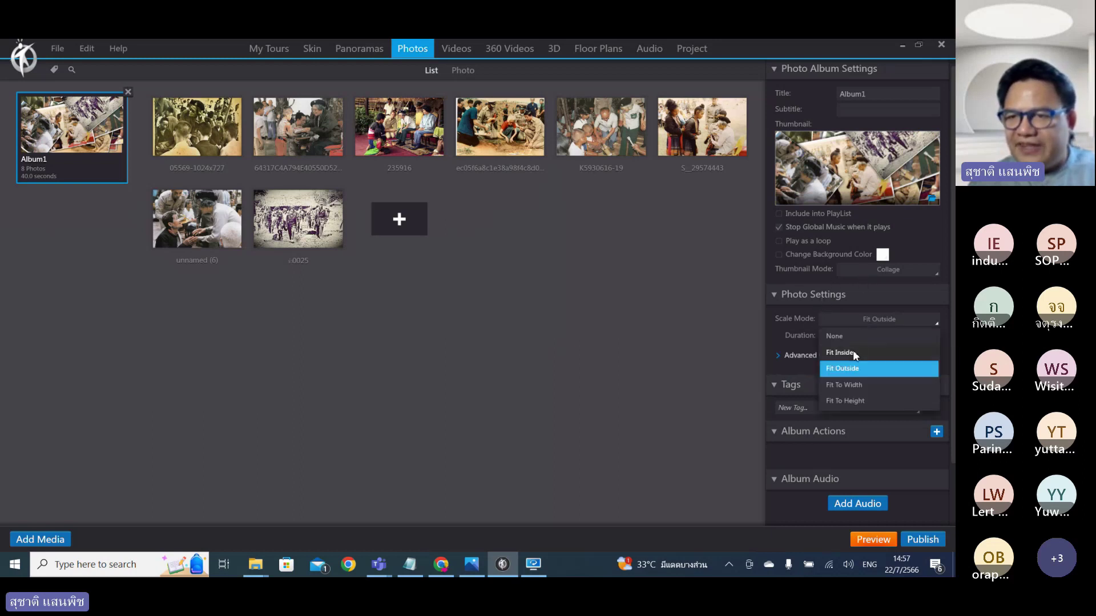
pyautogui.click(853, 351)
pyautogui.click(877, 337)
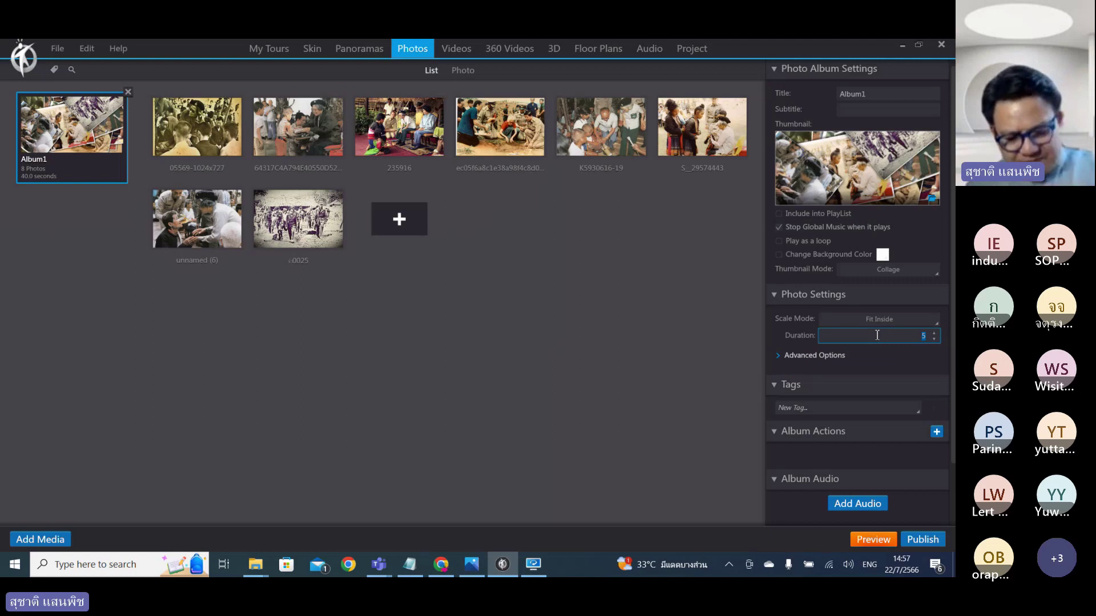
pyautogui.write('0')
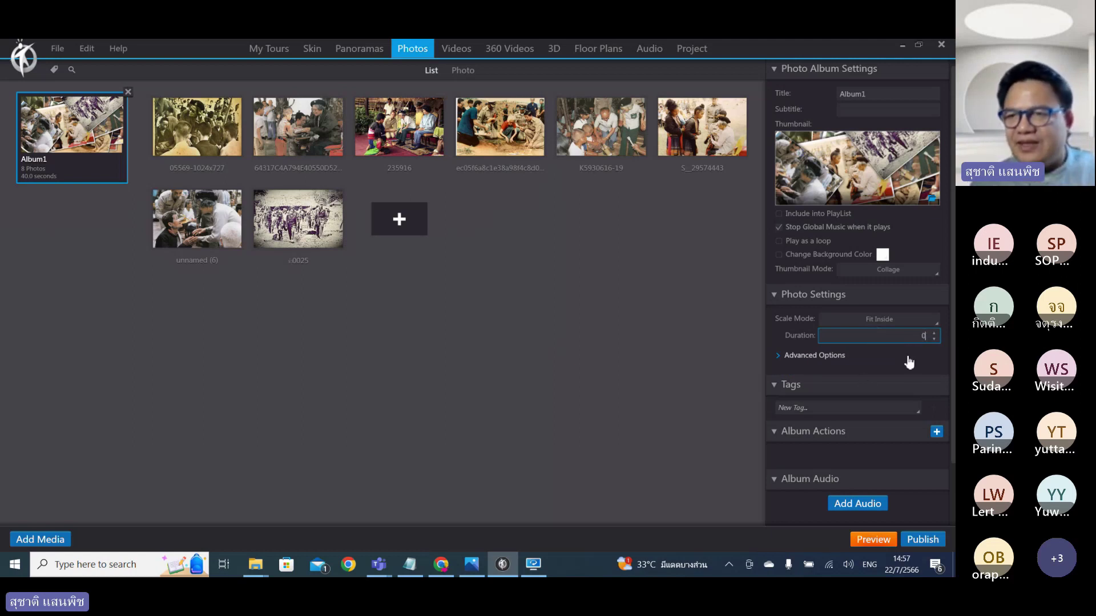
pyautogui.press('Return')
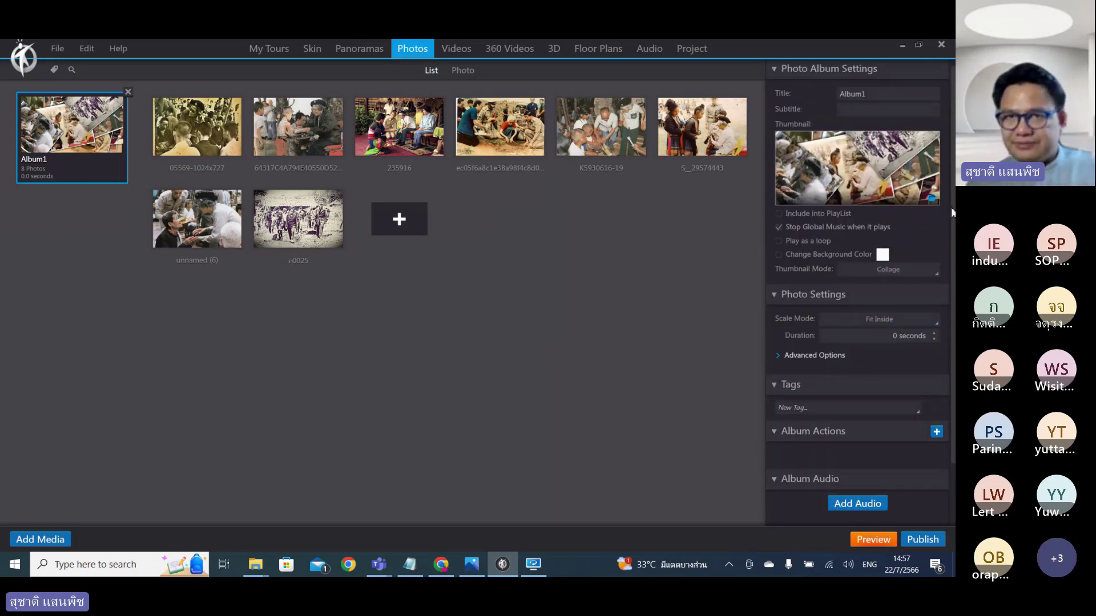
# Review Album1's title, playback options, thumbnail mode, scale mode and duration in order.
pyautogui.moveTo(951, 211); pyautogui.dragTo(953, 249)
pyautogui.scroll(2, 953, 251)
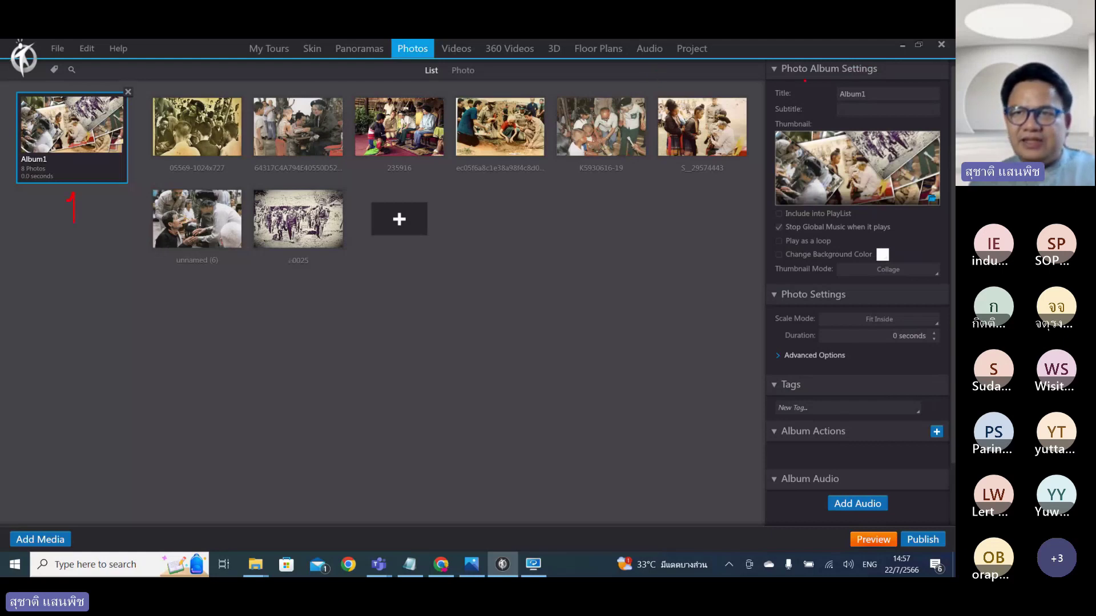
pyautogui.moveTo(815, 91)
pyautogui.mouseDown()
pyautogui.moveTo(820, 79)
pyautogui.moveTo(814, 108)
pyautogui.moveTo(848, 80)
pyautogui.moveTo(828, 109)
pyautogui.mouseUp()
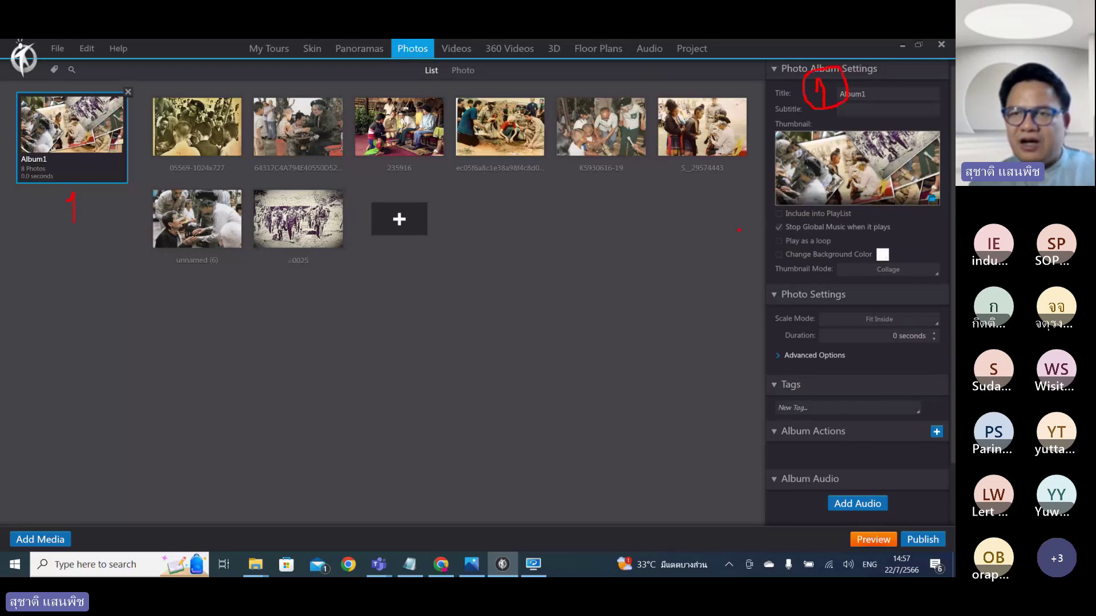
pyautogui.moveTo(742, 195); pyautogui.dragTo(770, 234)
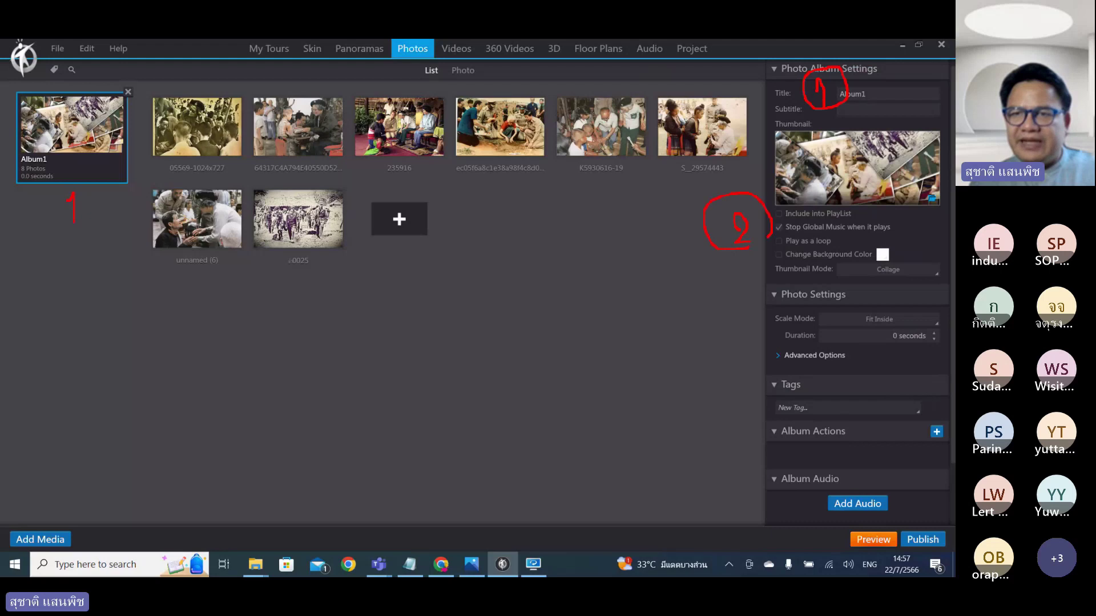
pyautogui.moveTo(809, 272)
pyautogui.mouseDown()
pyautogui.moveTo(825, 290)
pyautogui.moveTo(853, 262)
pyautogui.moveTo(838, 300)
pyautogui.mouseUp()
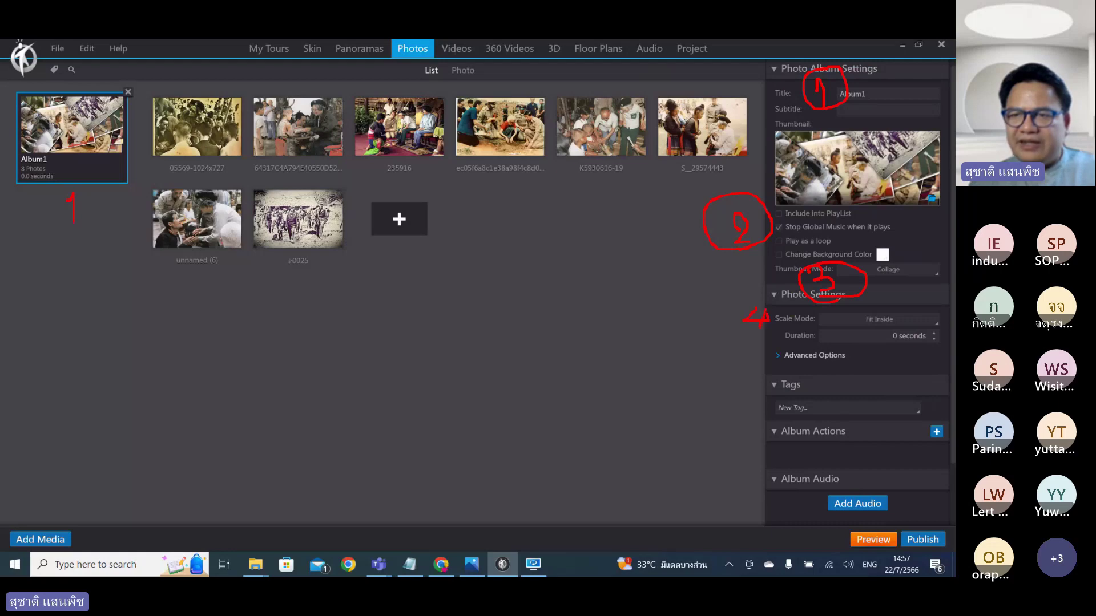
pyautogui.moveTo(764, 295); pyautogui.dragTo(771, 331)
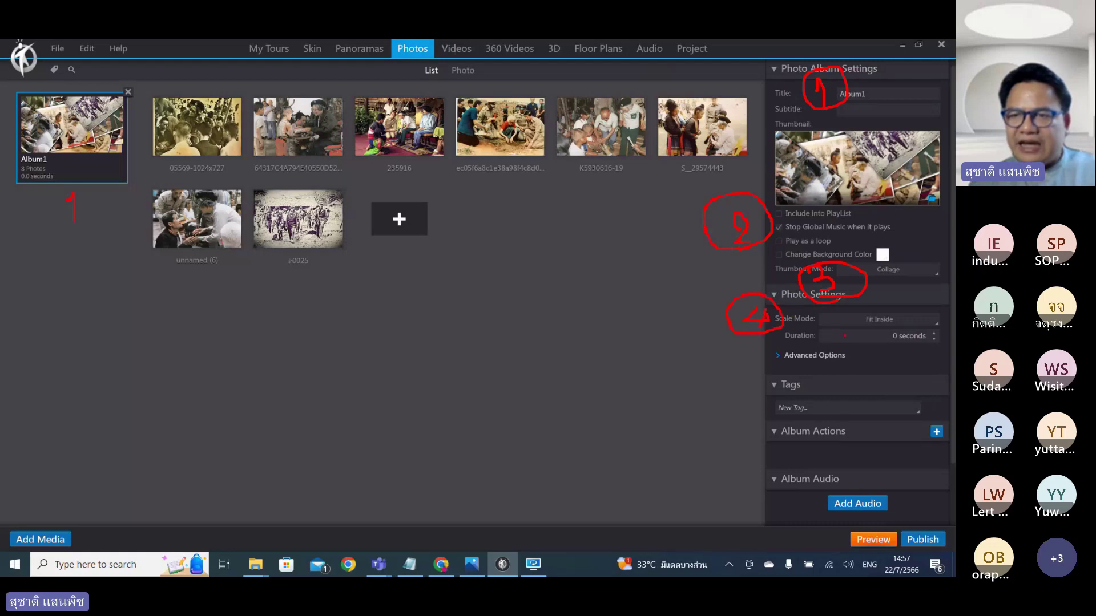
pyautogui.moveTo(844, 336)
pyautogui.mouseDown()
pyautogui.moveTo(863, 352)
pyautogui.moveTo(846, 356)
pyautogui.moveTo(862, 336)
pyautogui.moveTo(869, 353)
pyautogui.moveTo(832, 360)
pyautogui.moveTo(882, 355)
pyautogui.mouseUp()
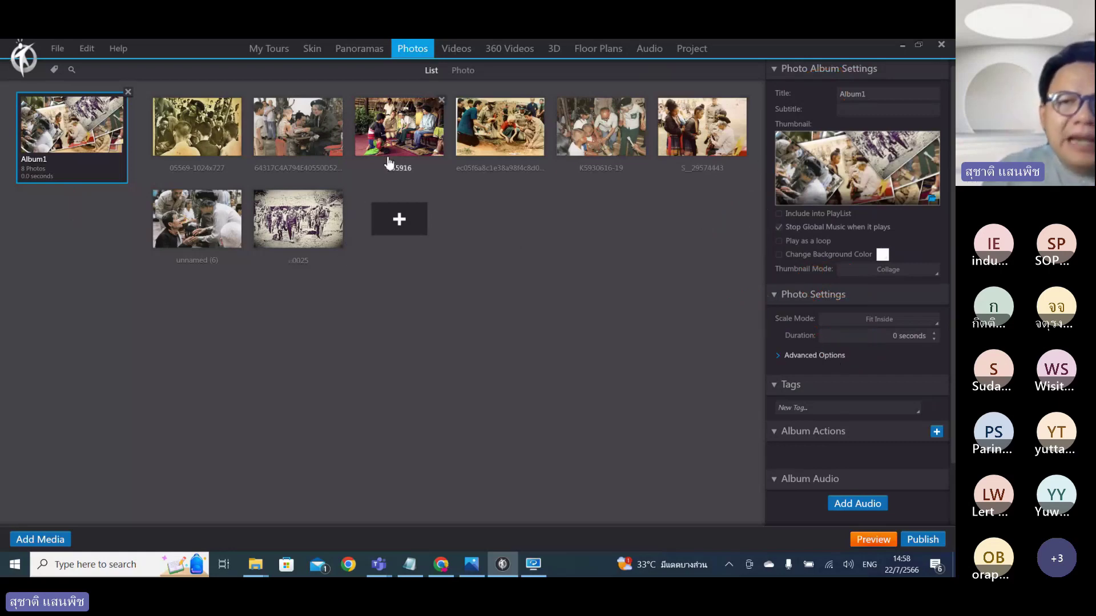
# Reorder Album1's photos, moving the 0025 photo to second place and S__29574443 and the ec05f6a8 photo to the end, and select unnamed (6).
pyautogui.click(304, 238)
pyautogui.moveTo(290, 160); pyautogui.dragTo(291, 163)
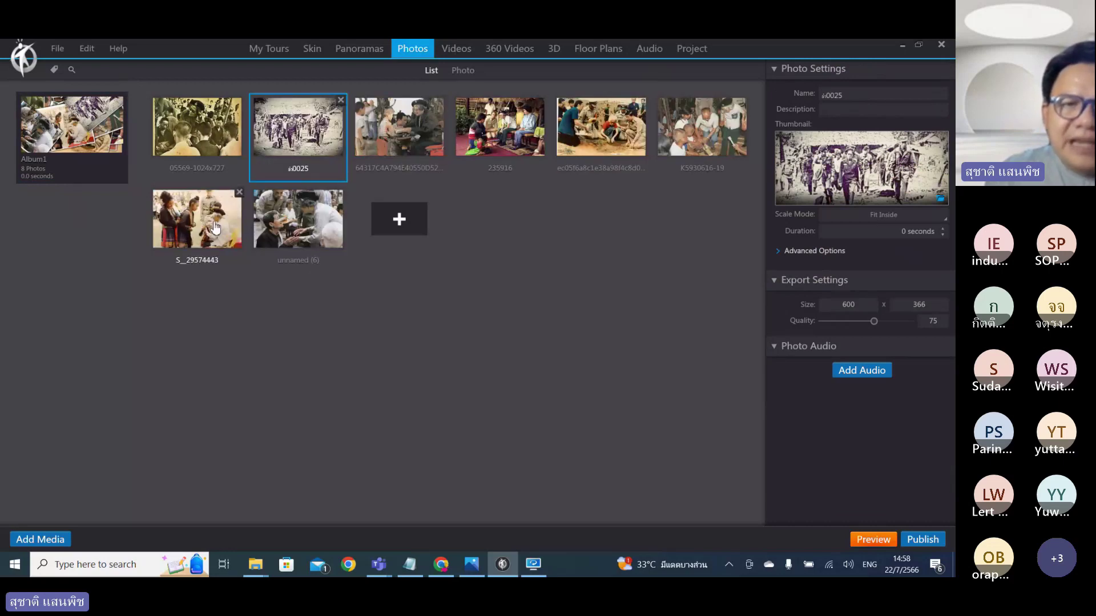
pyautogui.moveTo(215, 228); pyautogui.dragTo(351, 220)
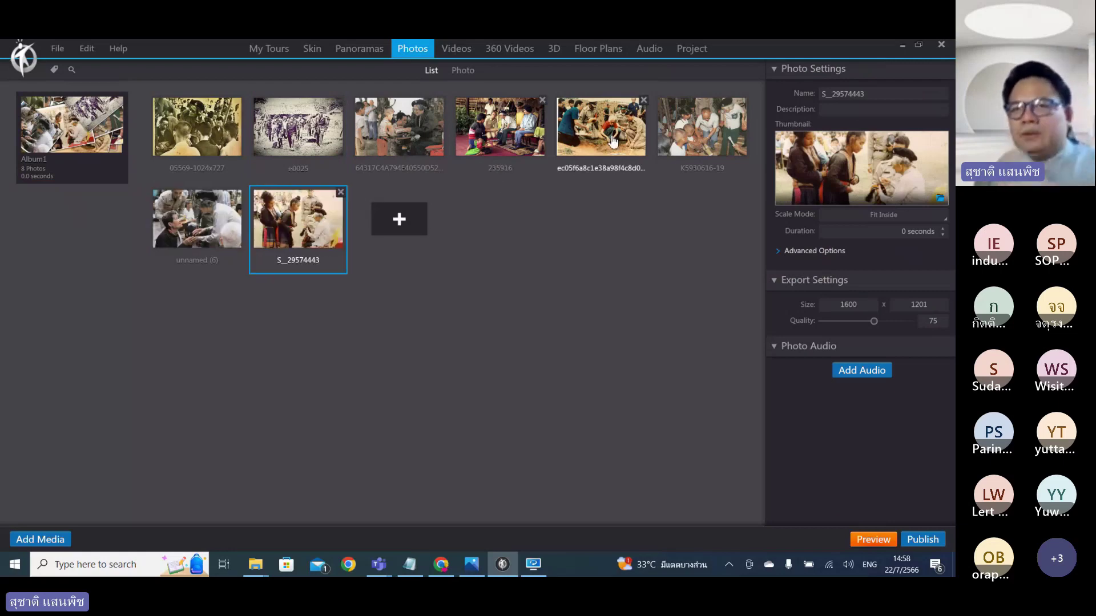
pyautogui.moveTo(613, 141); pyautogui.dragTo(331, 220)
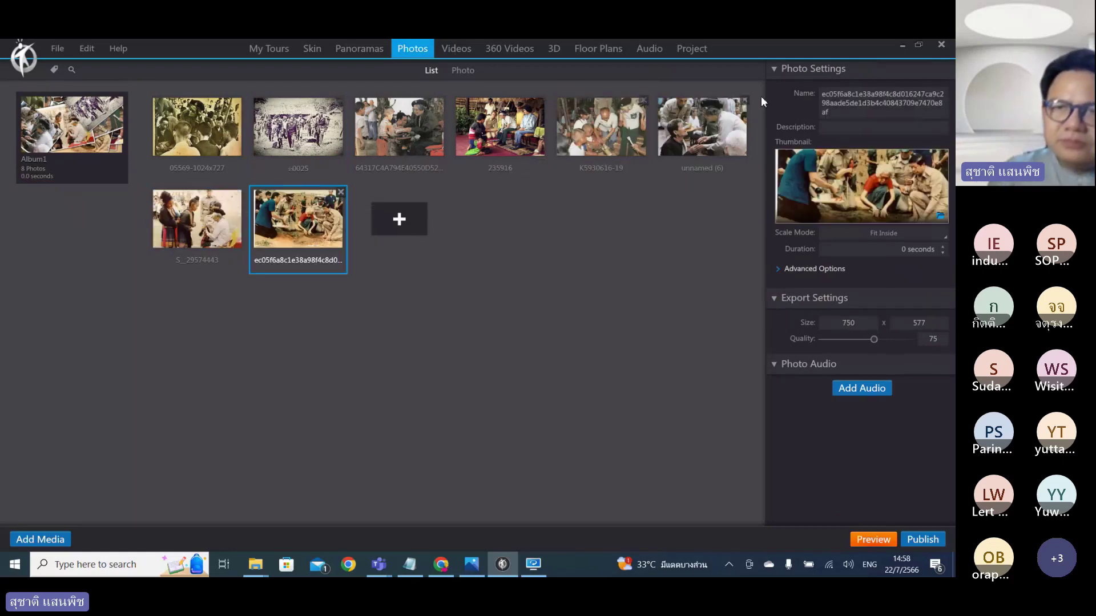
pyautogui.click(704, 132)
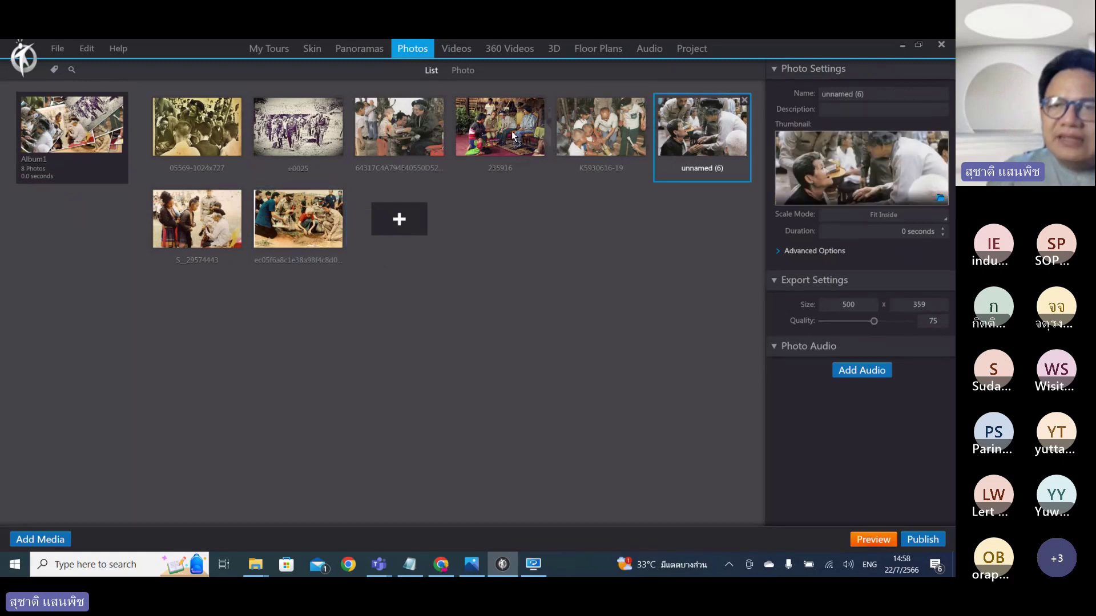
# Move photo 235916 to fifth place, after K5930616-19, and the 0025 photo to first place in Album1.
pyautogui.click(518, 135)
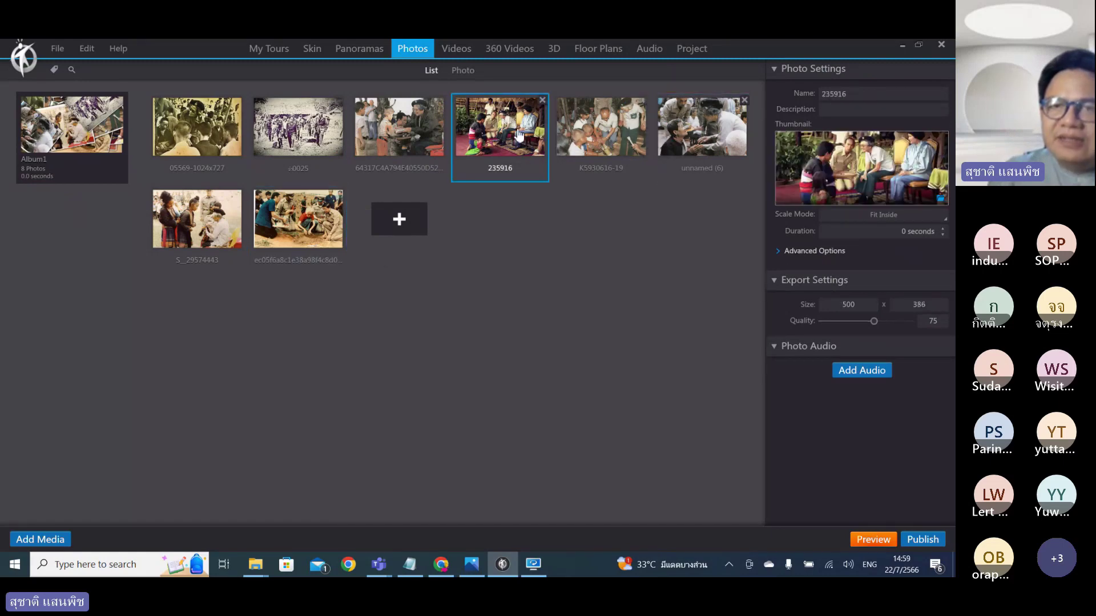
pyautogui.moveTo(518, 135); pyautogui.dragTo(609, 130)
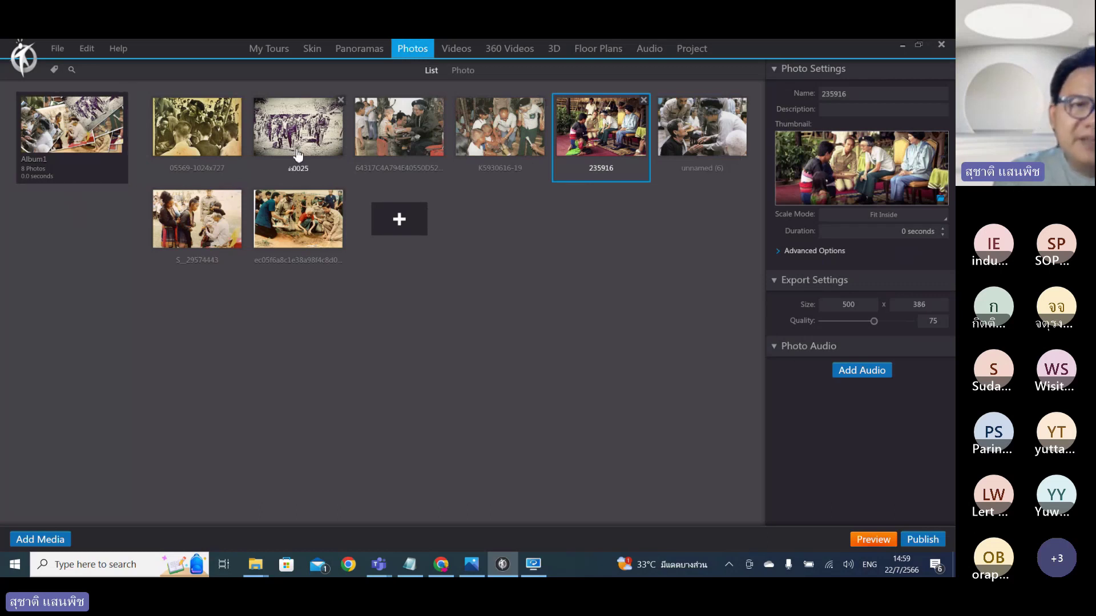
pyautogui.moveTo(297, 154); pyautogui.dragTo(200, 132)
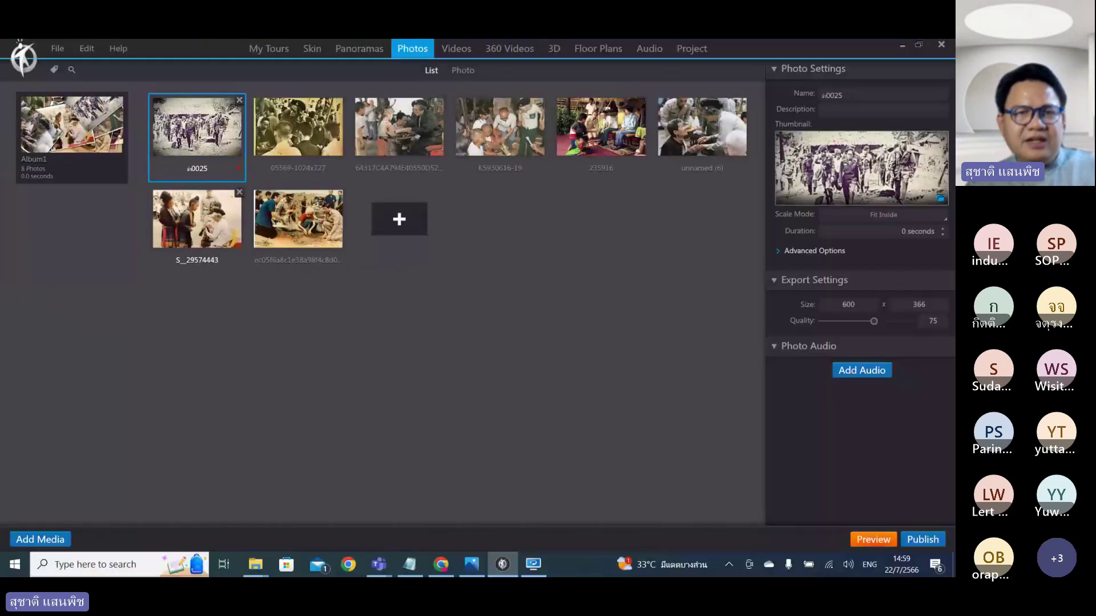
pyautogui.moveTo(241, 161)
pyautogui.mouseDown()
pyautogui.moveTo(228, 201)
pyautogui.moveTo(270, 189)
pyautogui.mouseUp()
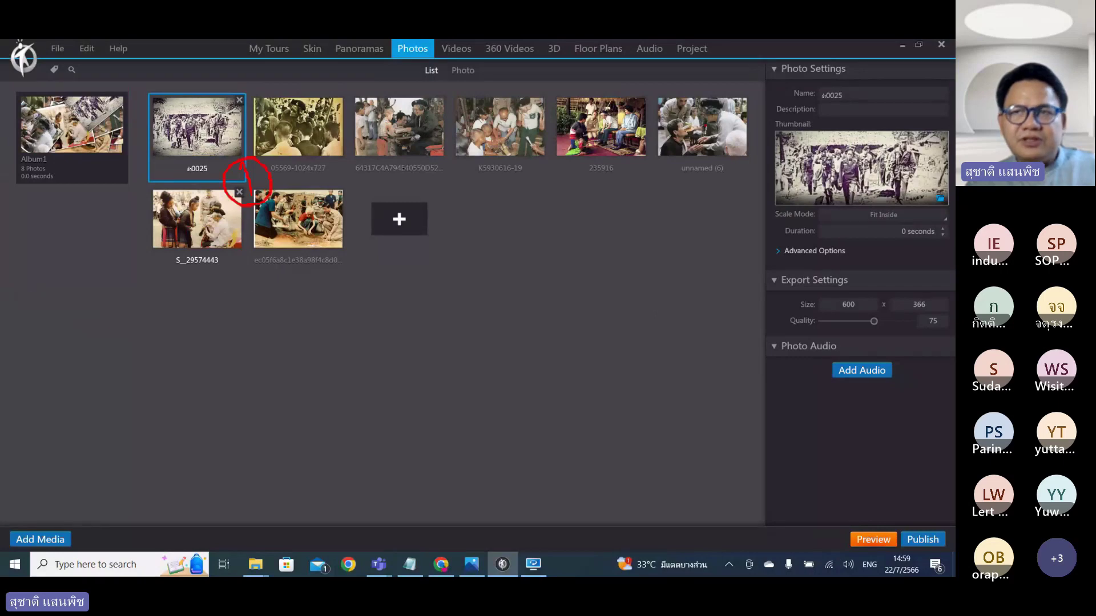
# Clear the first photo's name and set the export quality of all eight album photos to 100.
pyautogui.moveTo(856, 73)
pyautogui.mouseDown()
pyautogui.moveTo(876, 77)
pyautogui.moveTo(872, 102)
pyautogui.moveTo(896, 77)
pyautogui.moveTo(859, 106)
pyautogui.mouseUp()
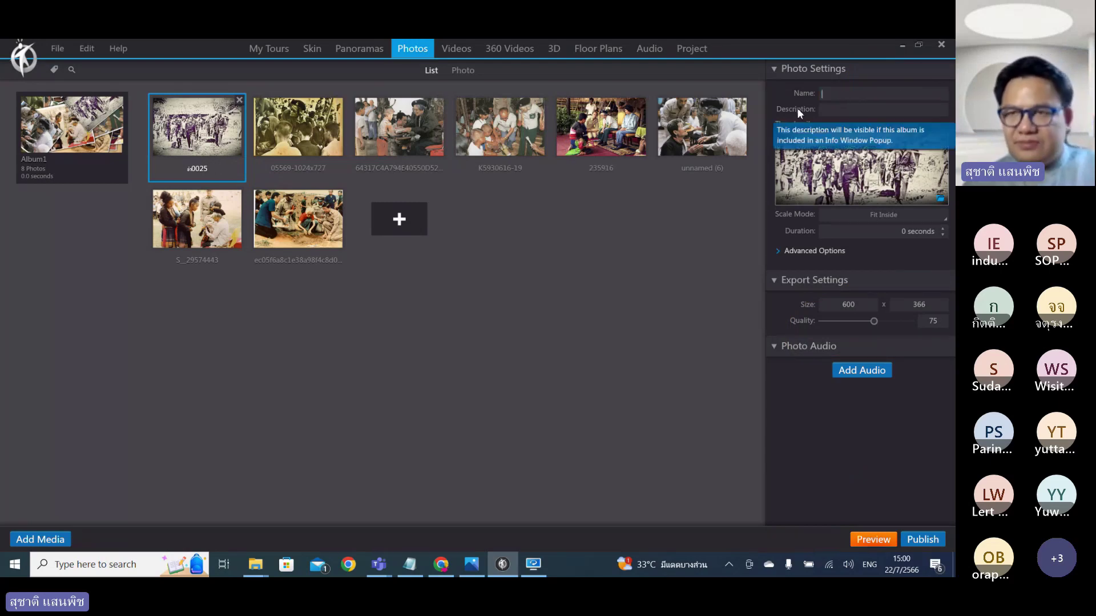
pyautogui.click(309, 130)
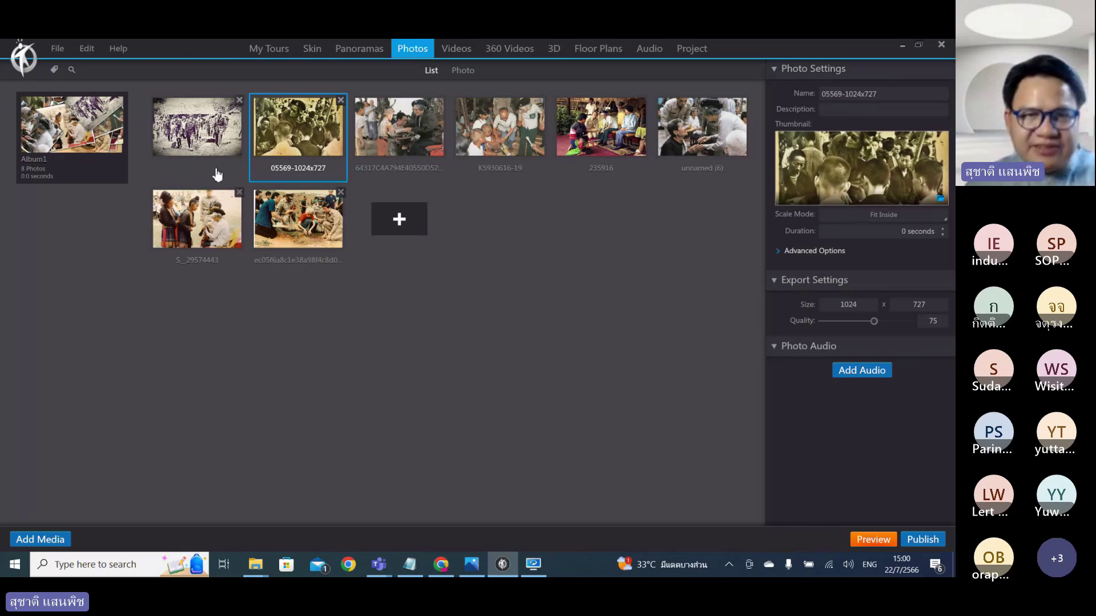
pyautogui.click(208, 152)
pyautogui.keyDown('shift'); pyautogui.click(303, 231); pyautogui.keyUp('shift')
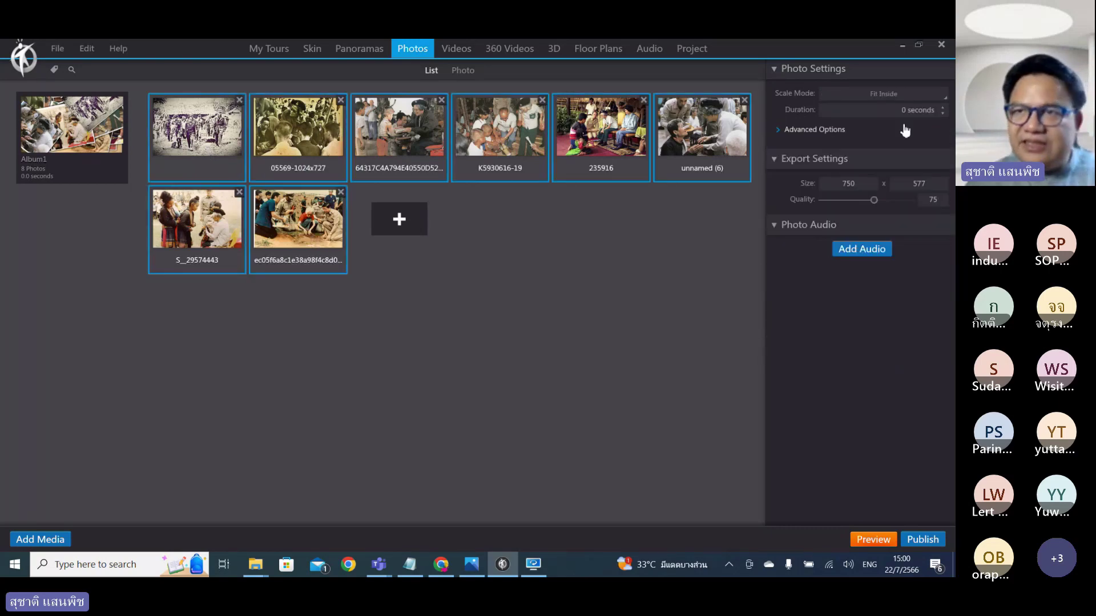
pyautogui.moveTo(873, 200); pyautogui.dragTo(936, 205)
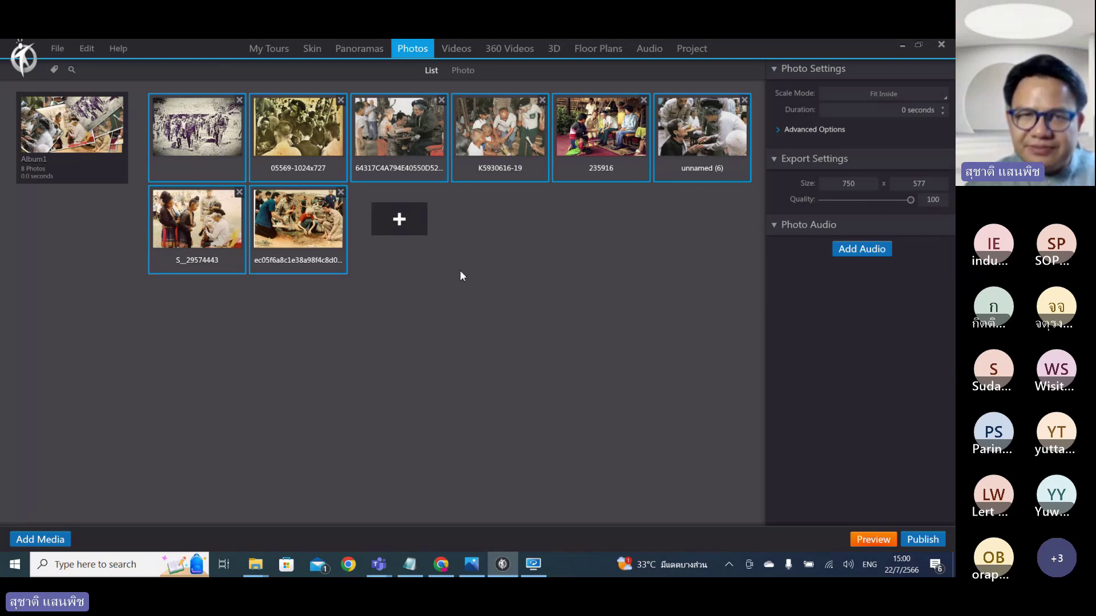
# Clear the names of the remaining seven photos in Album1, from 05569-1024x727 through the ec05f6a8 photo.
pyautogui.click(266, 138)
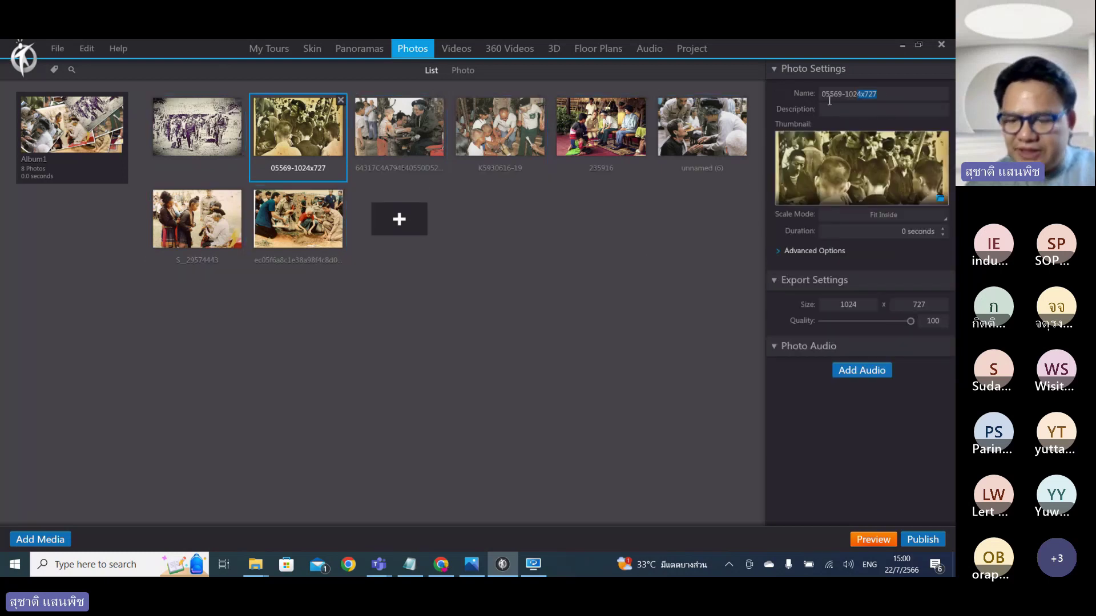
pyautogui.click(442, 122)
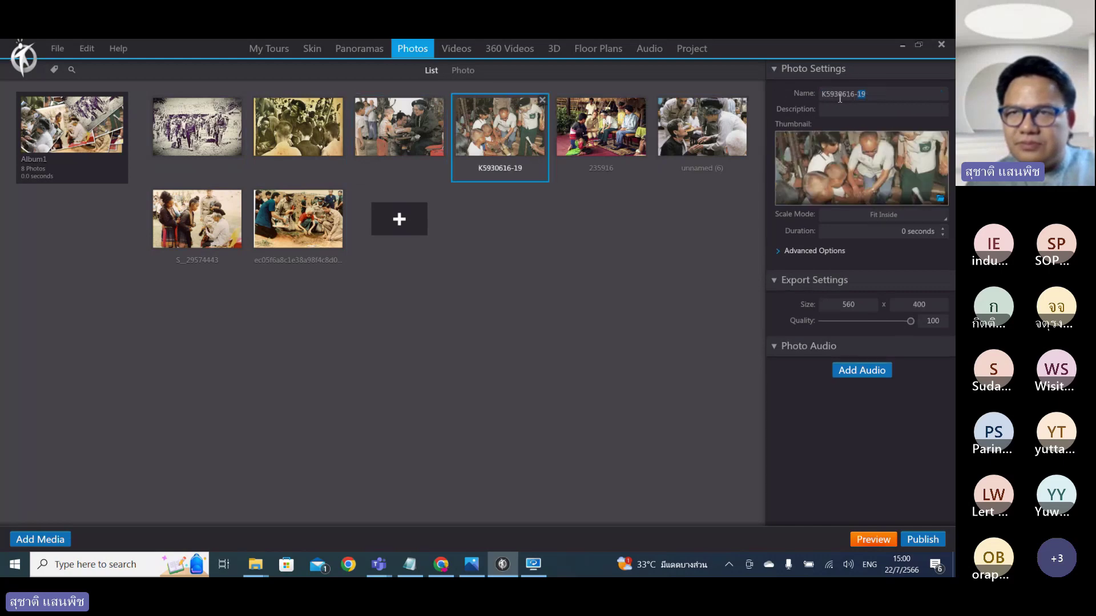
pyautogui.click(601, 127)
pyautogui.moveTo(851, 94); pyautogui.dragTo(818, 93)
pyautogui.click(702, 126)
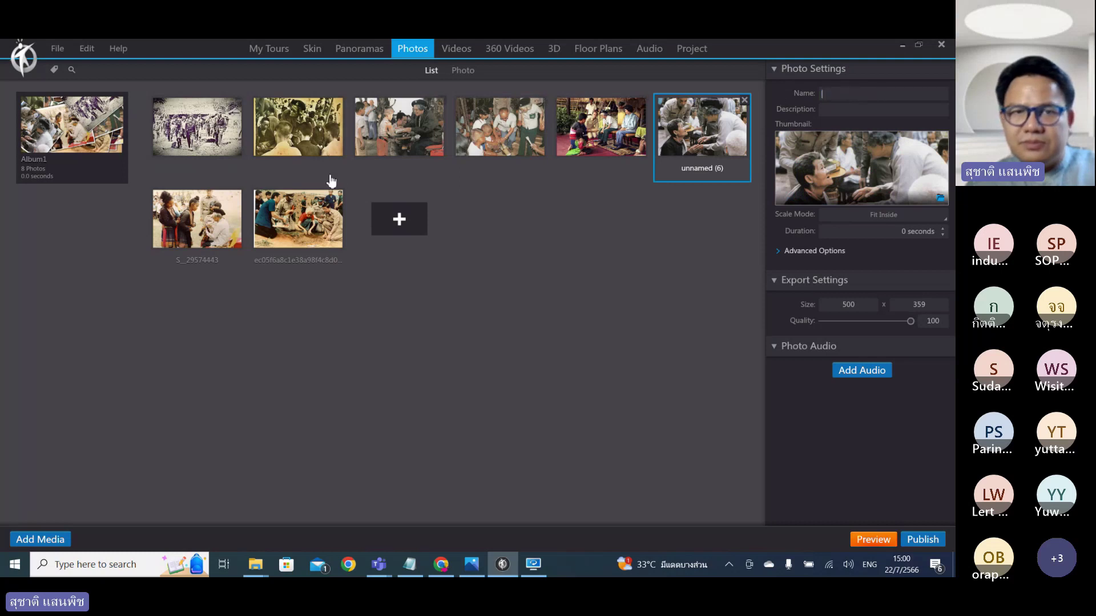
pyautogui.click(197, 218)
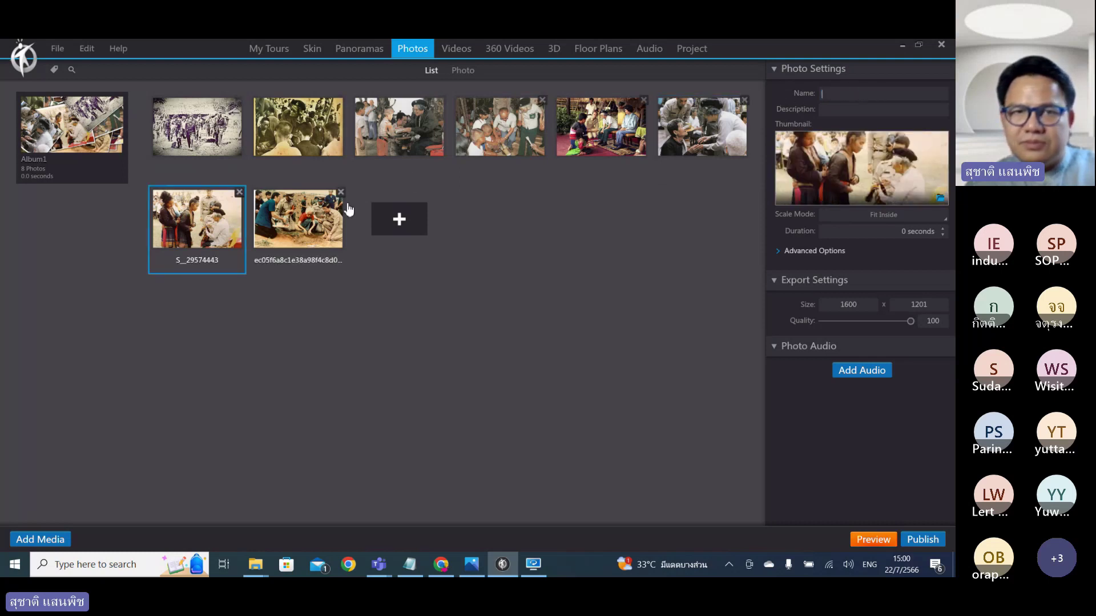
pyautogui.click(319, 220)
pyautogui.hotkey('ctrl', 'a')
pyautogui.press('Delete')
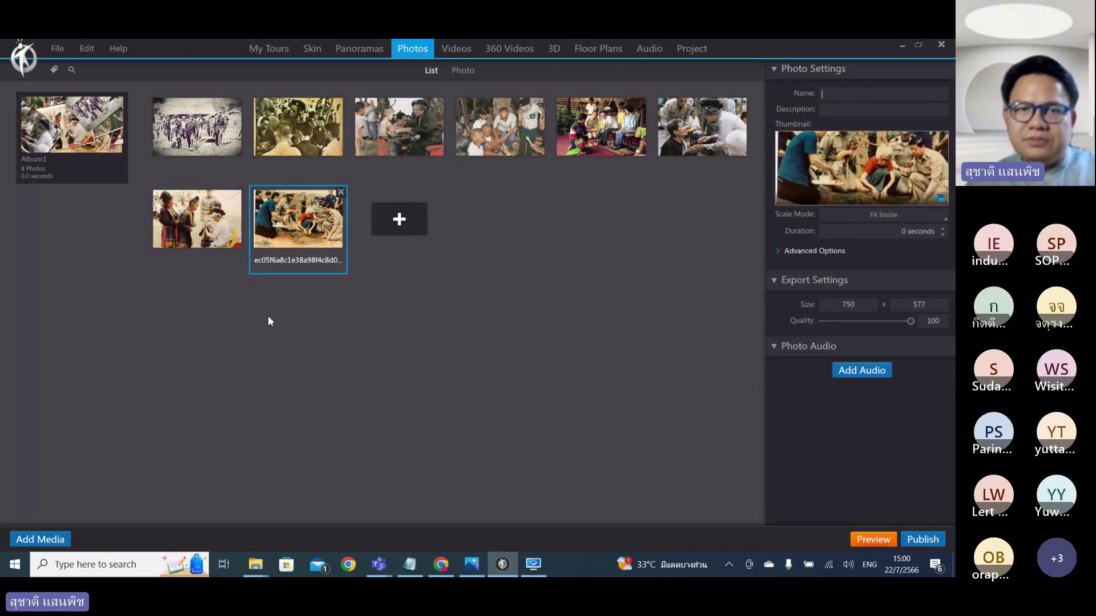
pyautogui.click(197, 219)
pyautogui.click(298, 219)
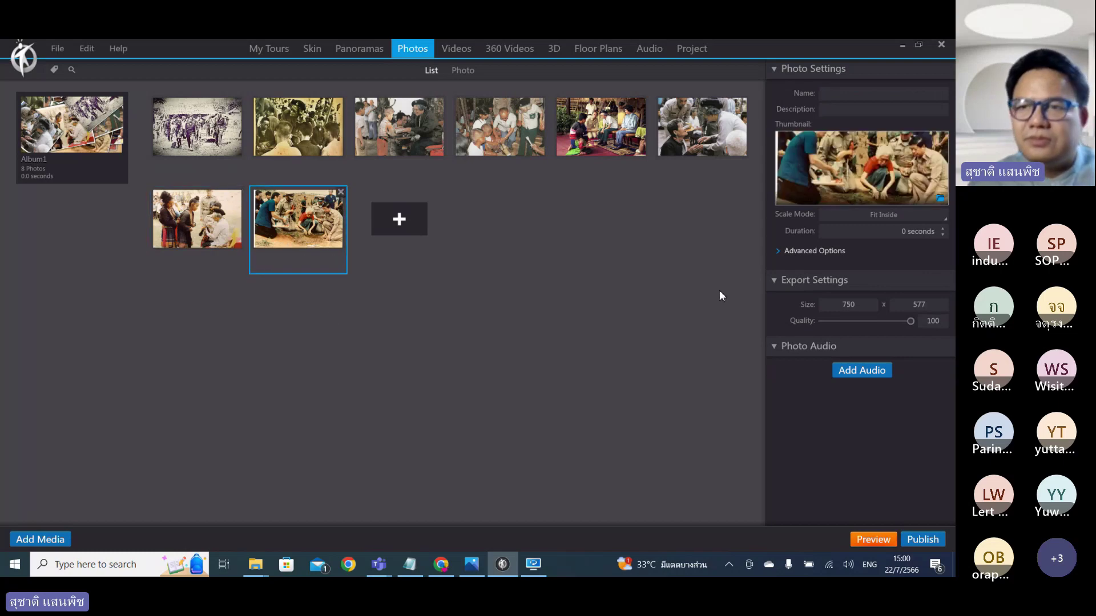
# Examine the last photo's advanced options, including the Ken Burns effect, and review the first and second photos' settings.
pyautogui.click(809, 253)
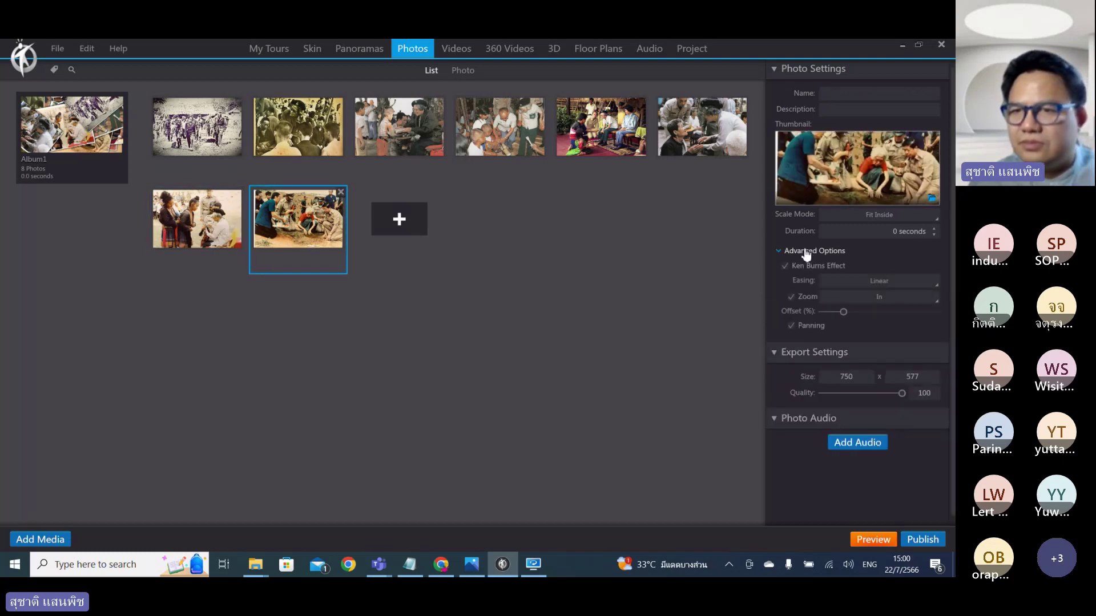
pyautogui.click(807, 252)
pyautogui.click(205, 150)
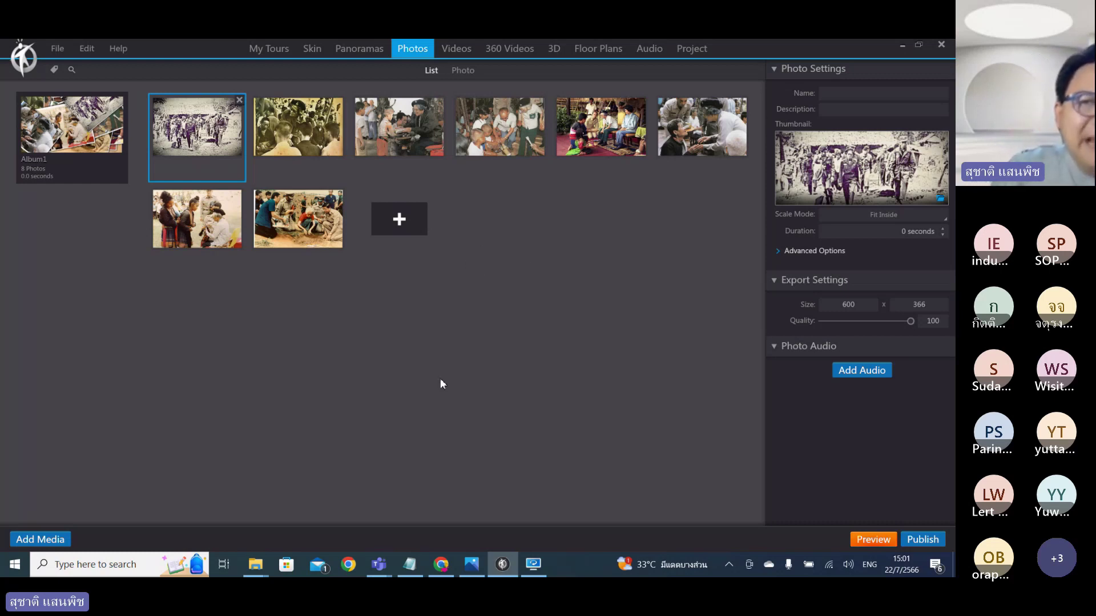
pyautogui.click(293, 162)
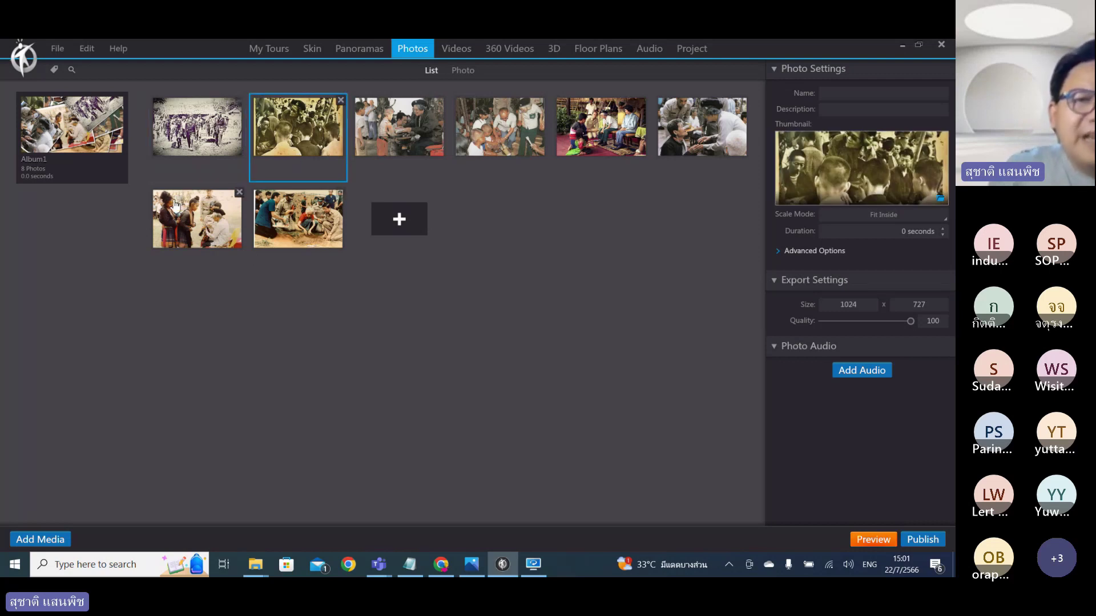
pyautogui.click(183, 219)
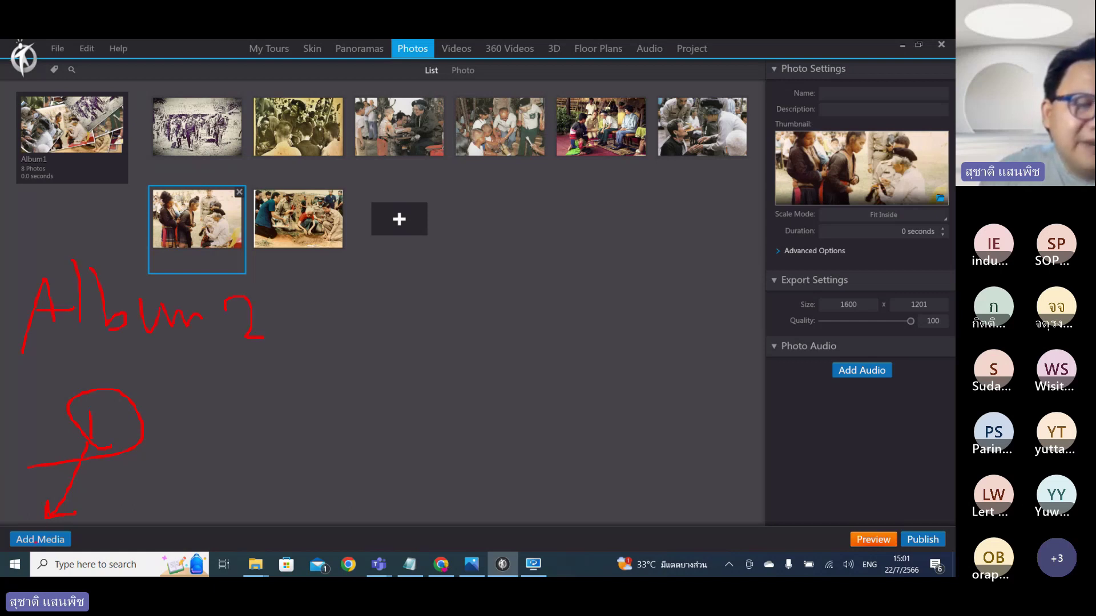
pyautogui.click(35, 540)
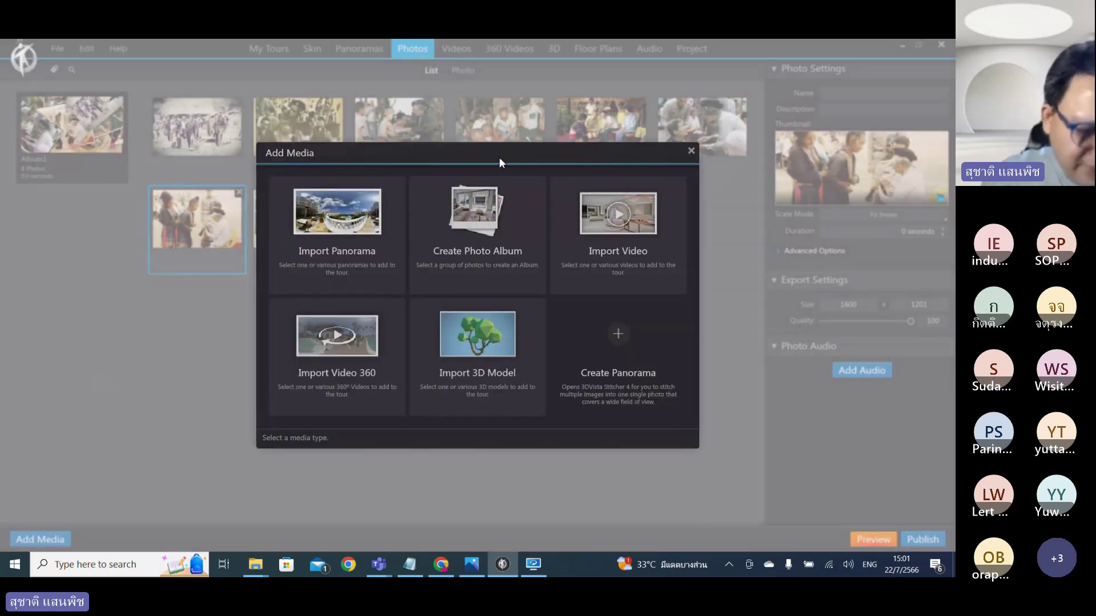
pyautogui.moveTo(516, 145)
pyautogui.mouseDown()
pyautogui.moveTo(505, 183)
pyautogui.moveTo(504, 172)
pyautogui.moveTo(520, 193)
pyautogui.moveTo(475, 179)
pyautogui.moveTo(425, 236)
pyautogui.moveTo(456, 271)
pyautogui.moveTo(523, 265)
pyautogui.moveTo(515, 188)
pyautogui.mouseUp()
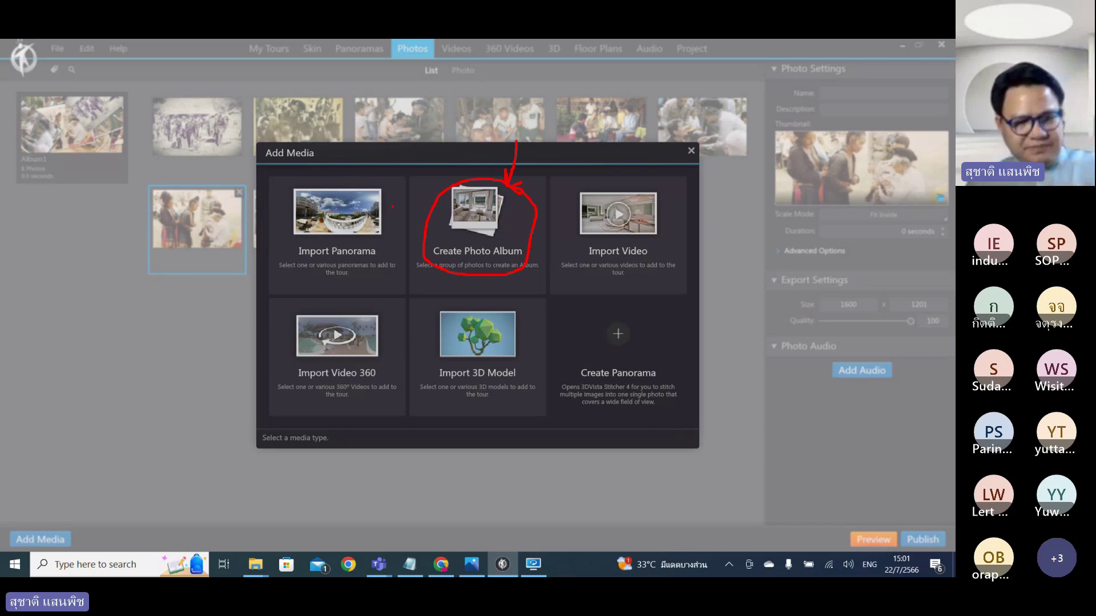
pyautogui.press('Escape')
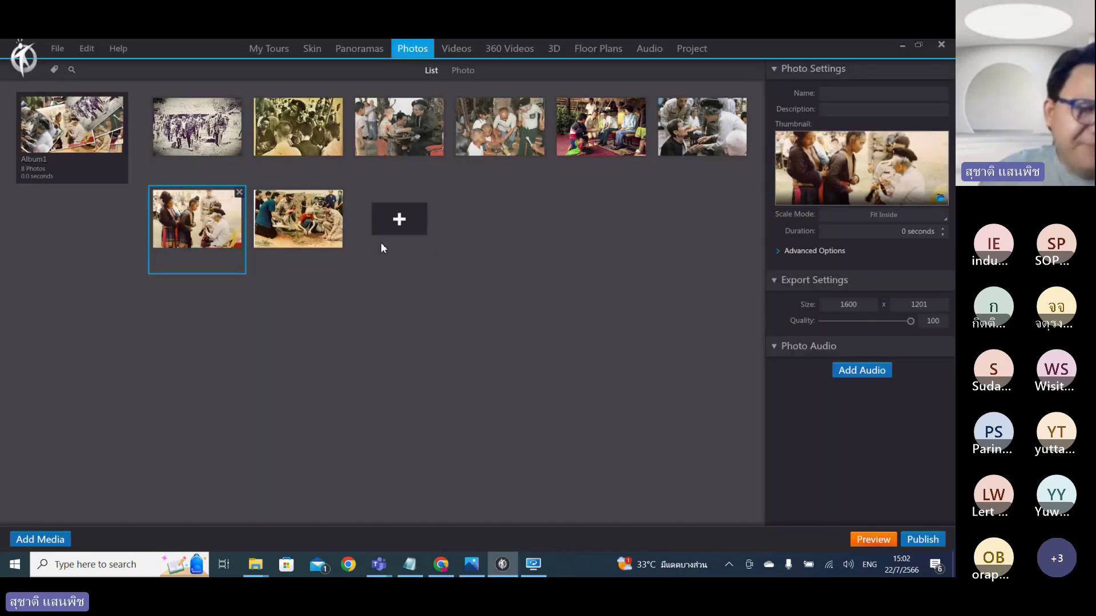
# Create a photo album from all the images in the VR360Media Image folder named 2.
pyautogui.click(32, 539)
pyautogui.click(455, 244)
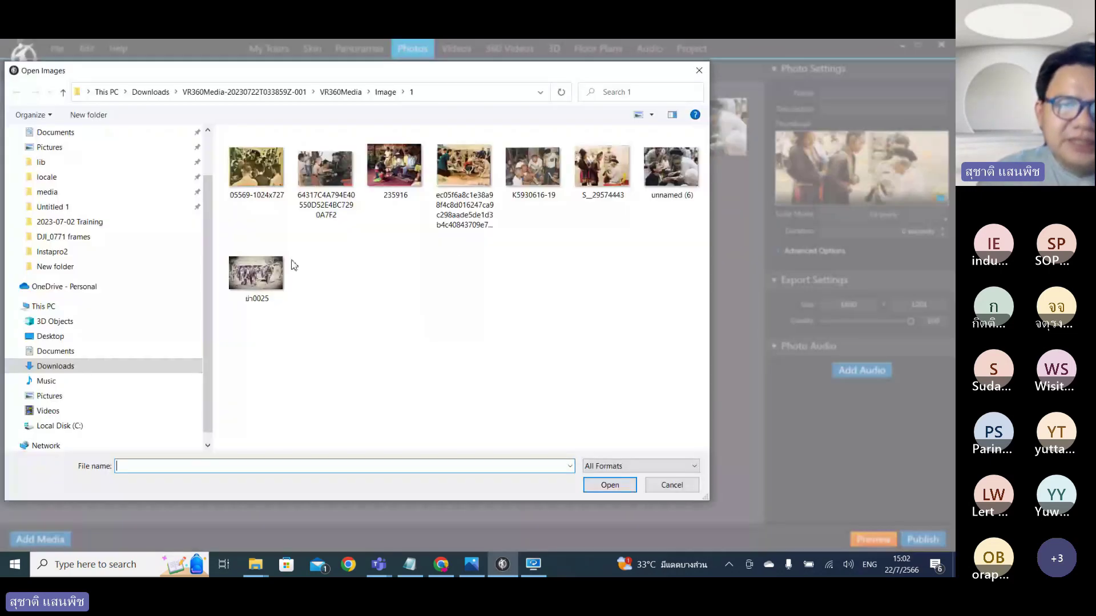
pyautogui.click(386, 92)
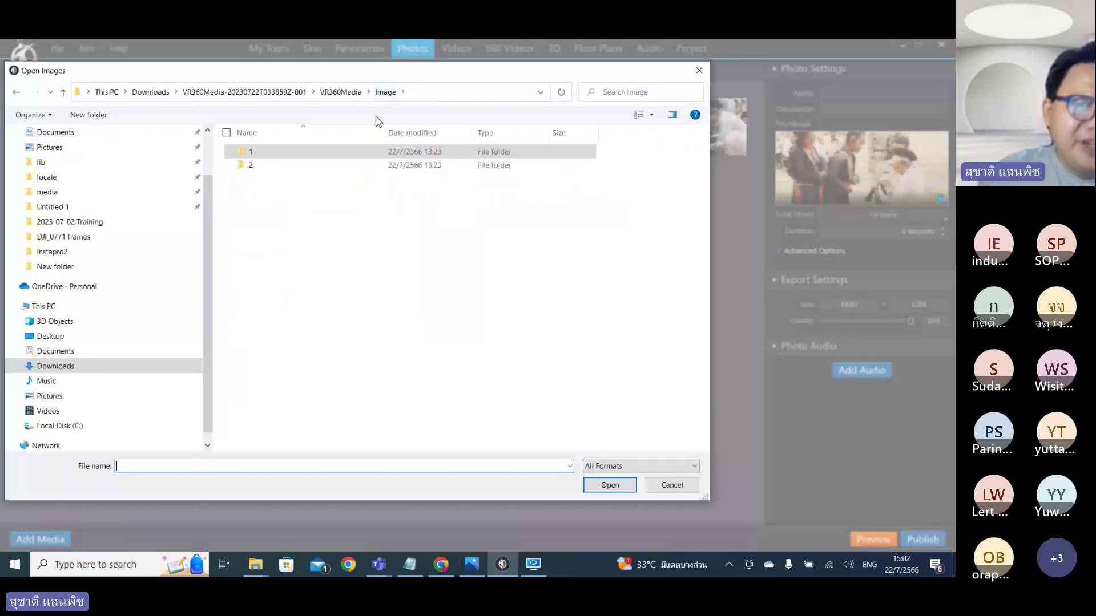
pyautogui.doubleClick(252, 165)
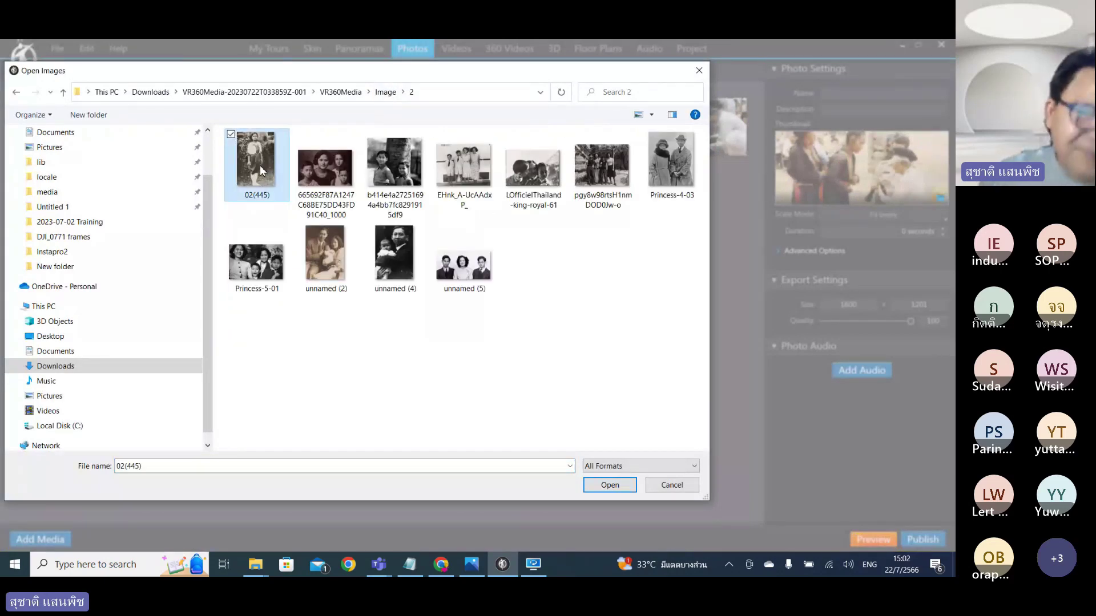
pyautogui.keyDown('shift'); pyautogui.click(488, 259); pyautogui.keyUp('shift')
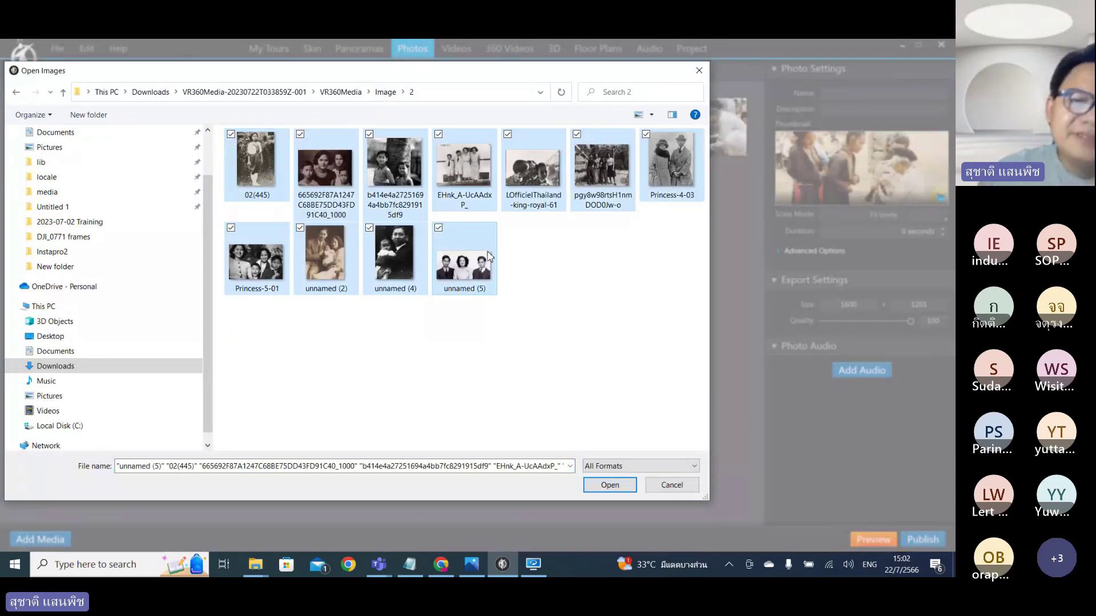
pyautogui.click(587, 485)
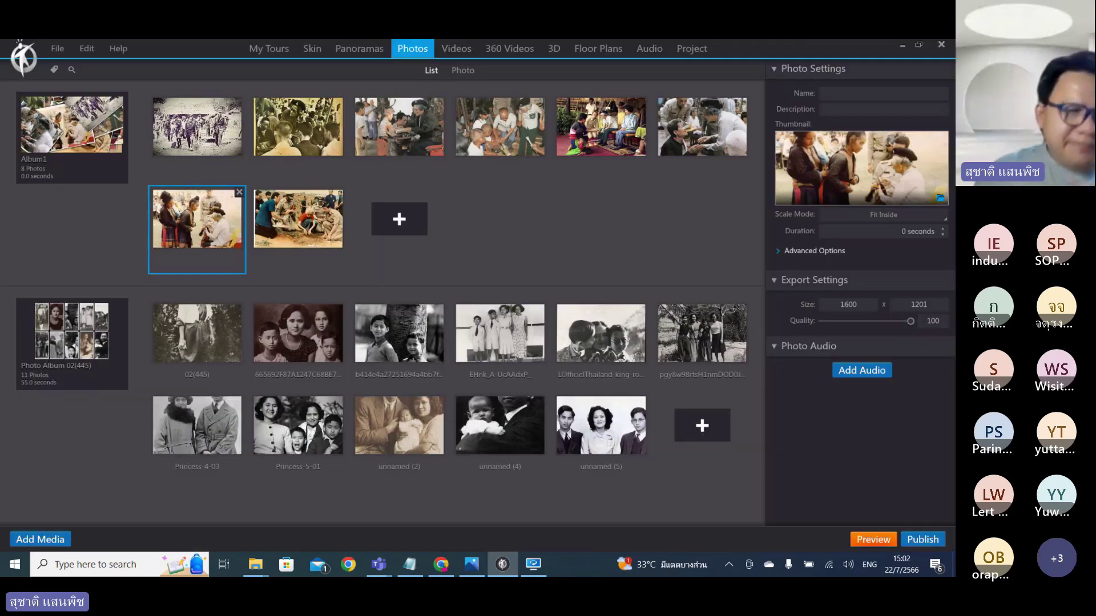
# Change the title of the newly created photo album to Album2.
pyautogui.click(86, 358)
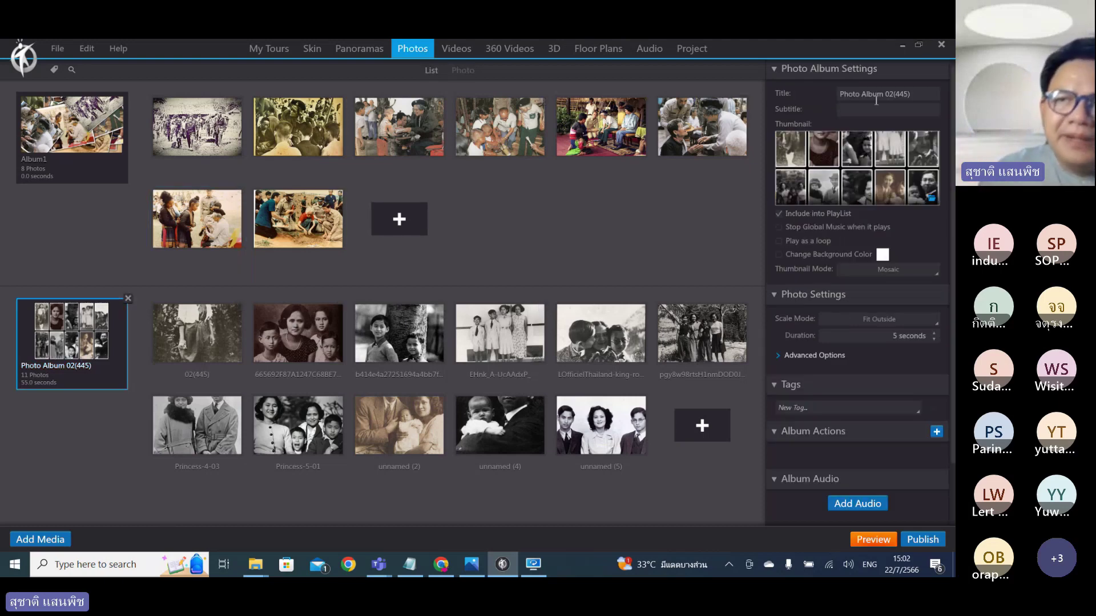
pyautogui.moveTo(916, 93); pyautogui.dragTo(834, 93)
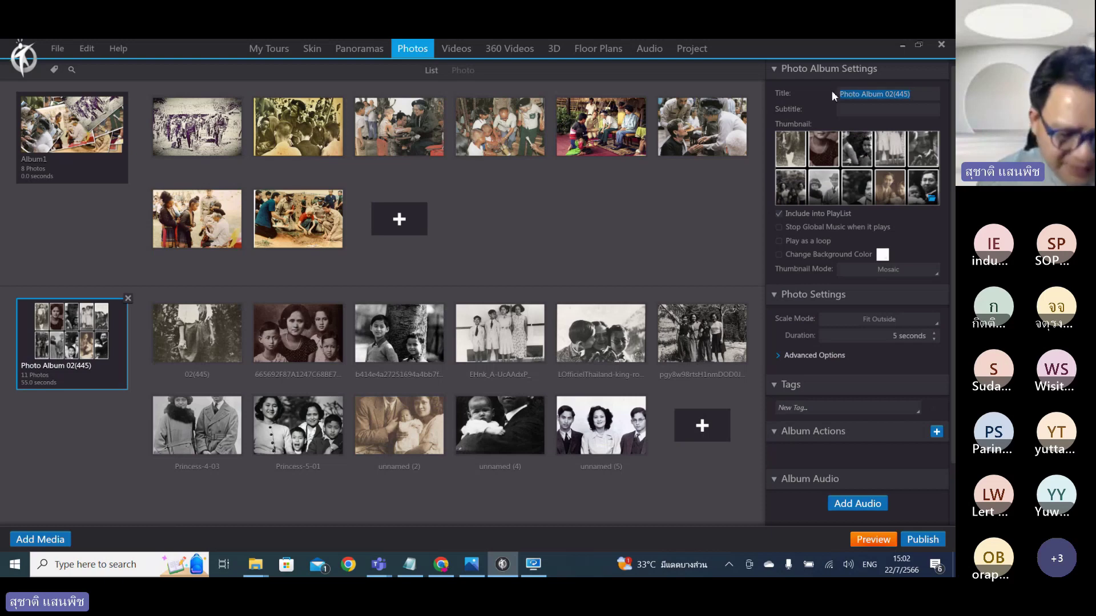
pyautogui.write('A')
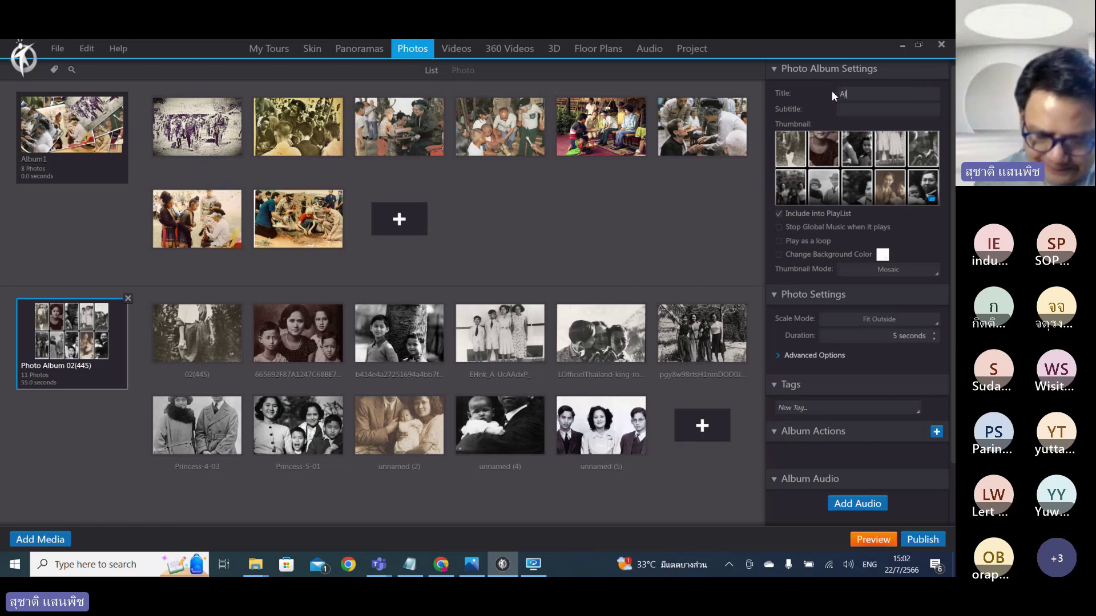
pyautogui.write('lbum')
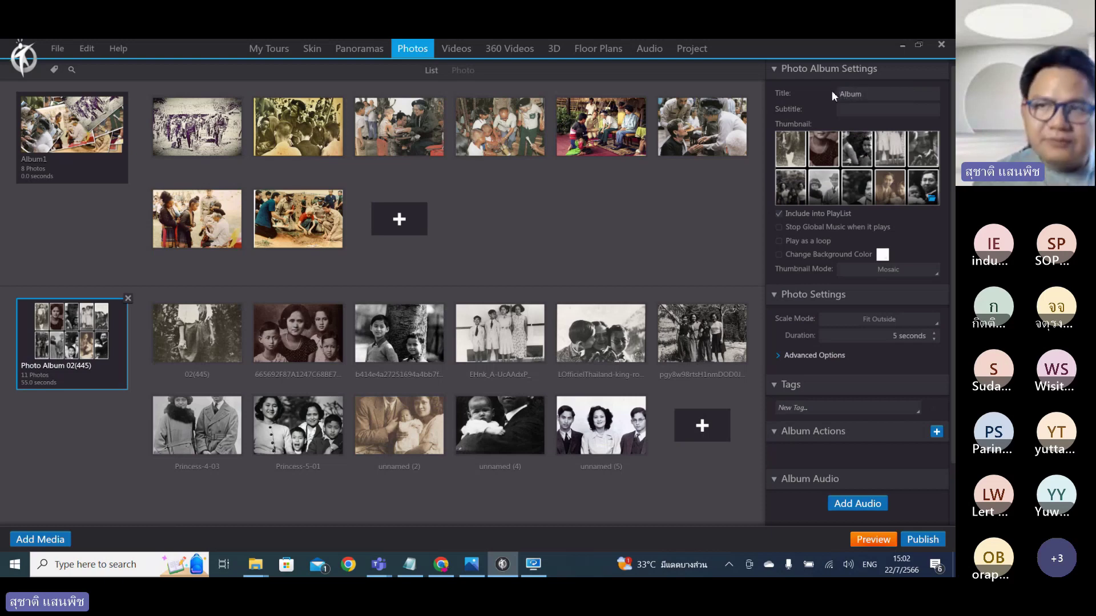
pyautogui.write('2')
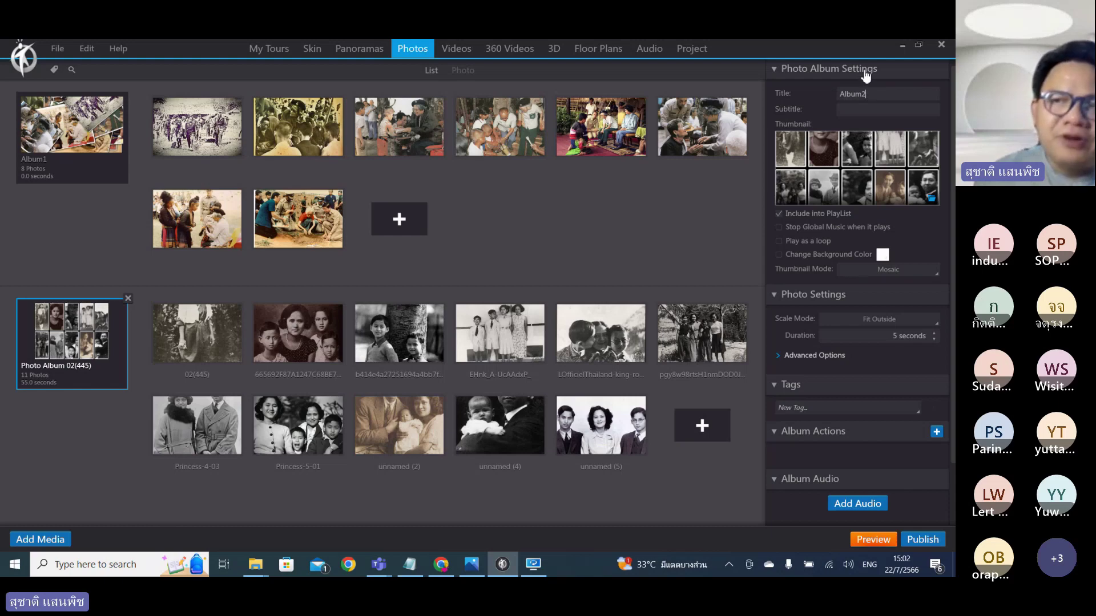
# Exclude Album2 from the playlist, make it stop global music when it plays, and set its thumbnail mode to Collage.
pyautogui.click(780, 214)
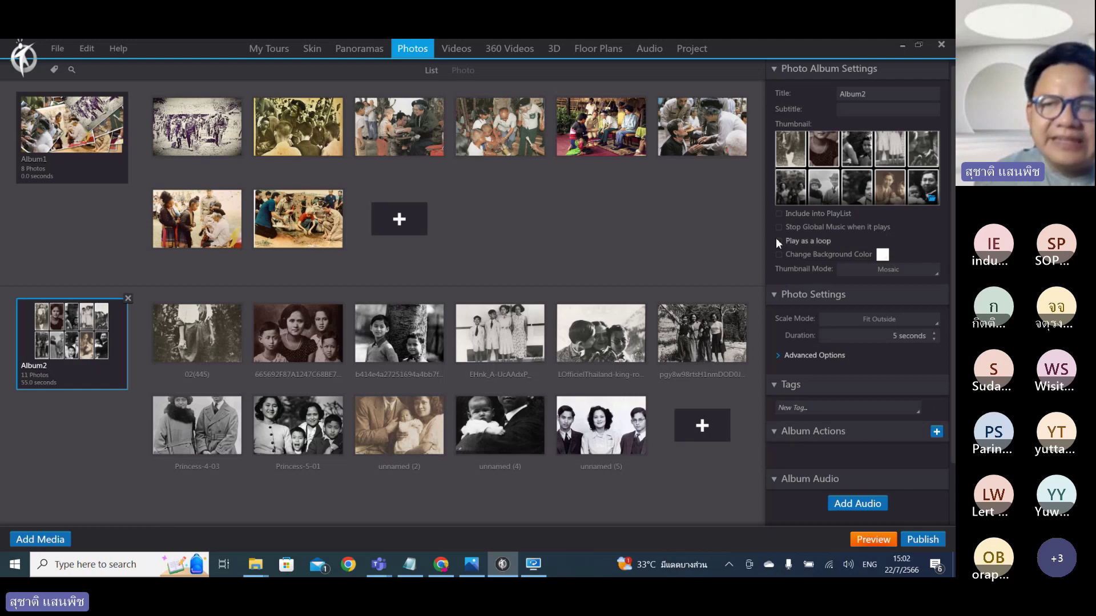
pyautogui.click(779, 227)
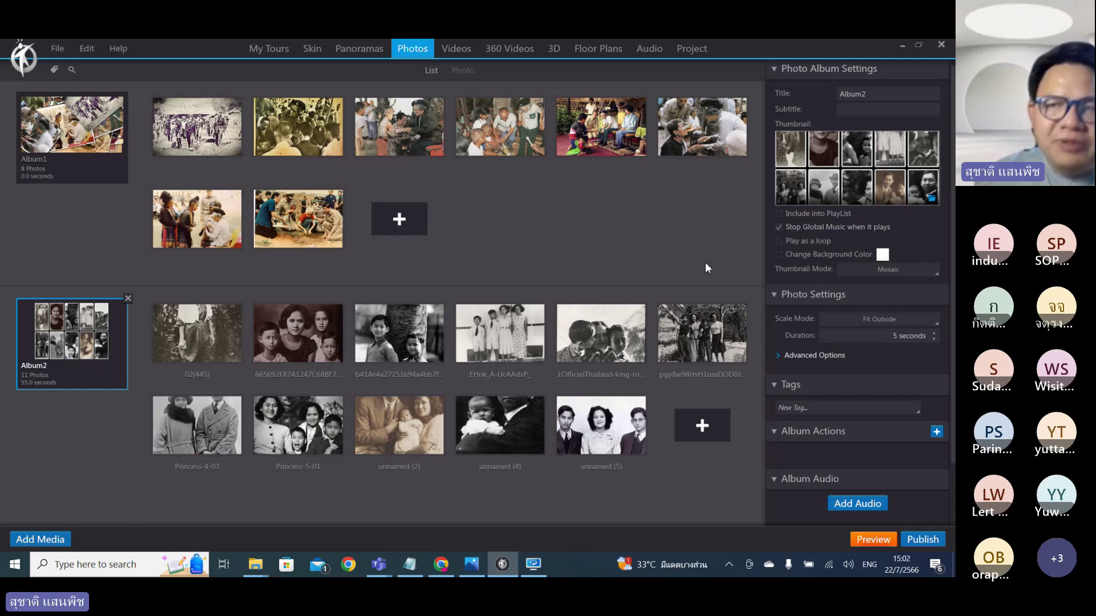
pyautogui.click(862, 273)
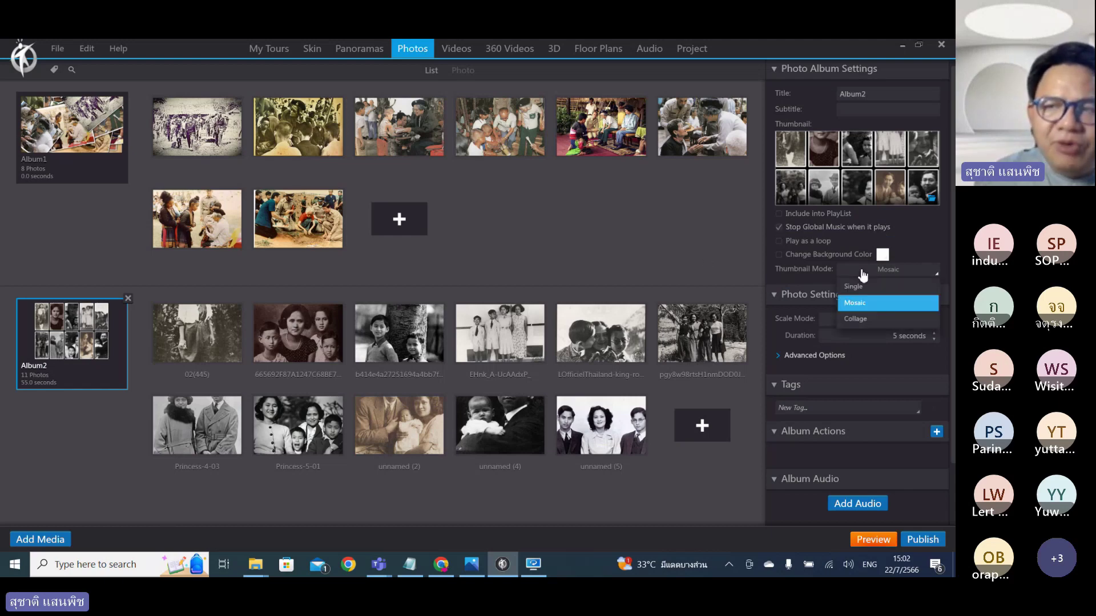
pyautogui.click(856, 318)
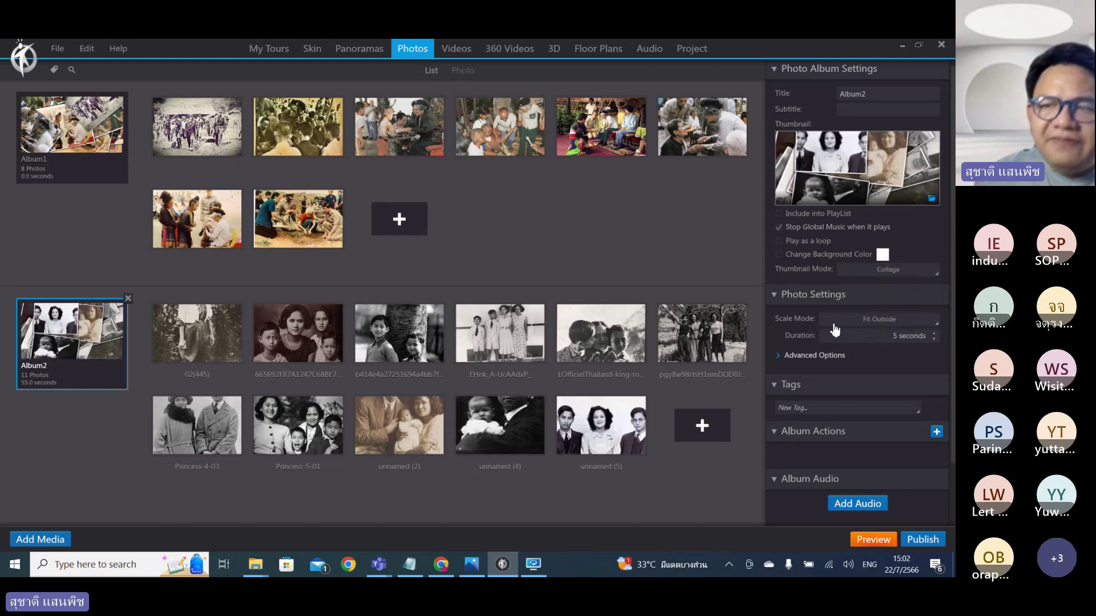
# Set the photo scale mode of Album2 to Fit Inside and open its photo duration for editing.
pyautogui.click(861, 325)
pyautogui.click(843, 353)
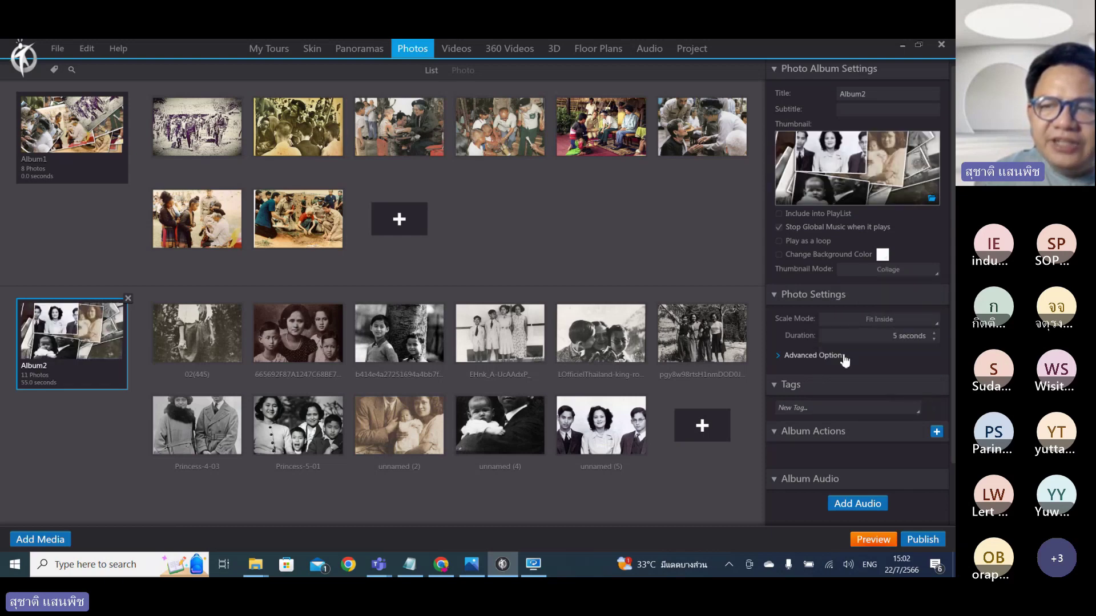
pyautogui.click(877, 338)
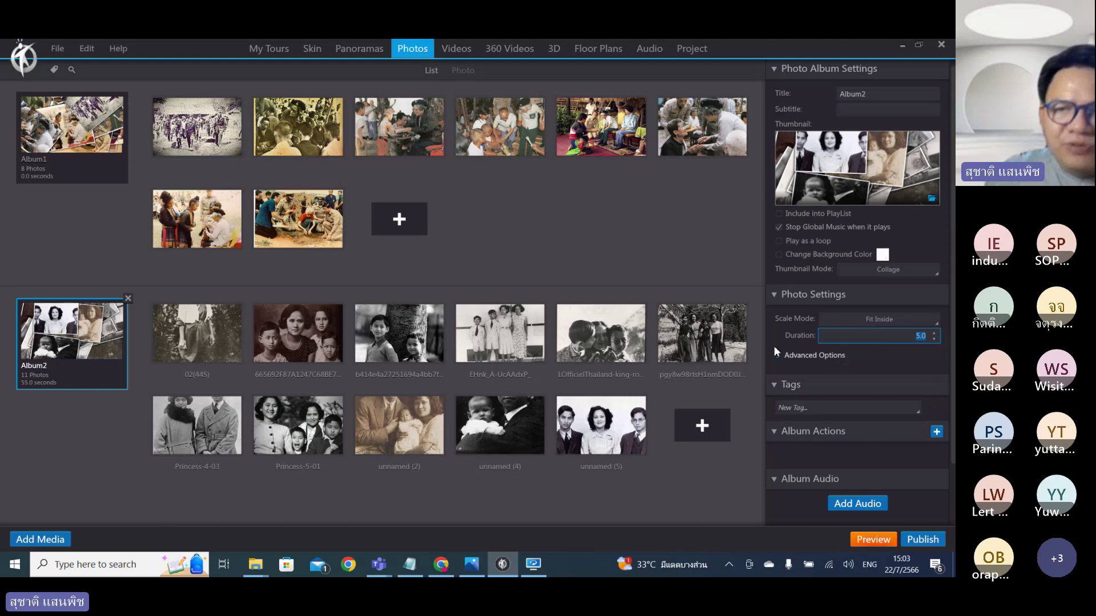
pyautogui.doubleClick(915, 341)
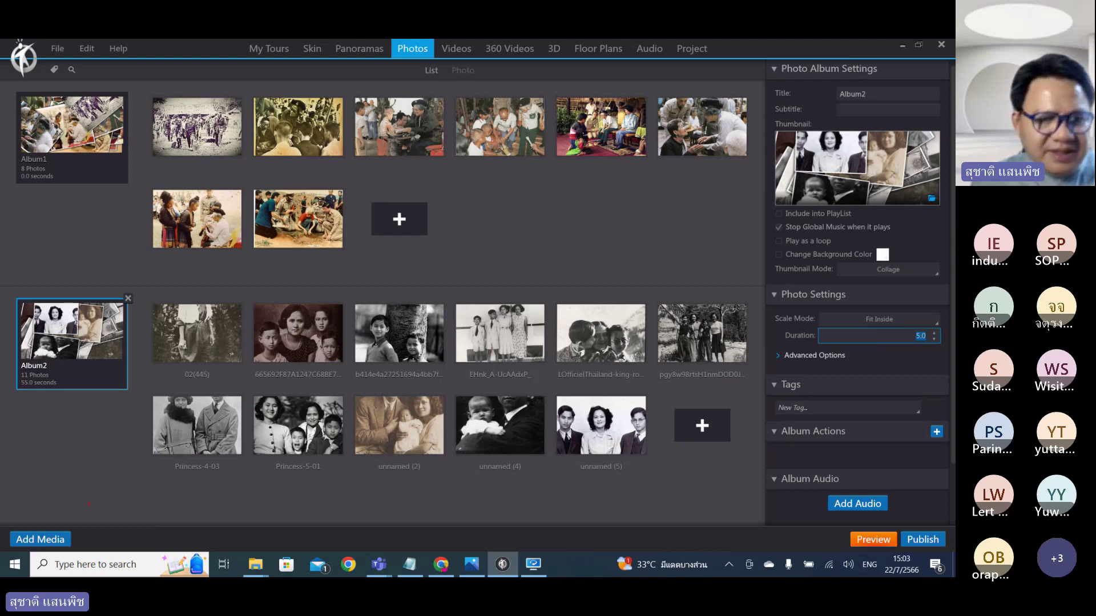
pyautogui.moveTo(83, 437); pyautogui.dragTo(83, 386)
pyautogui.moveTo(90, 449)
pyautogui.mouseDown()
pyautogui.moveTo(53, 409)
pyautogui.moveTo(108, 395)
pyautogui.mouseUp()
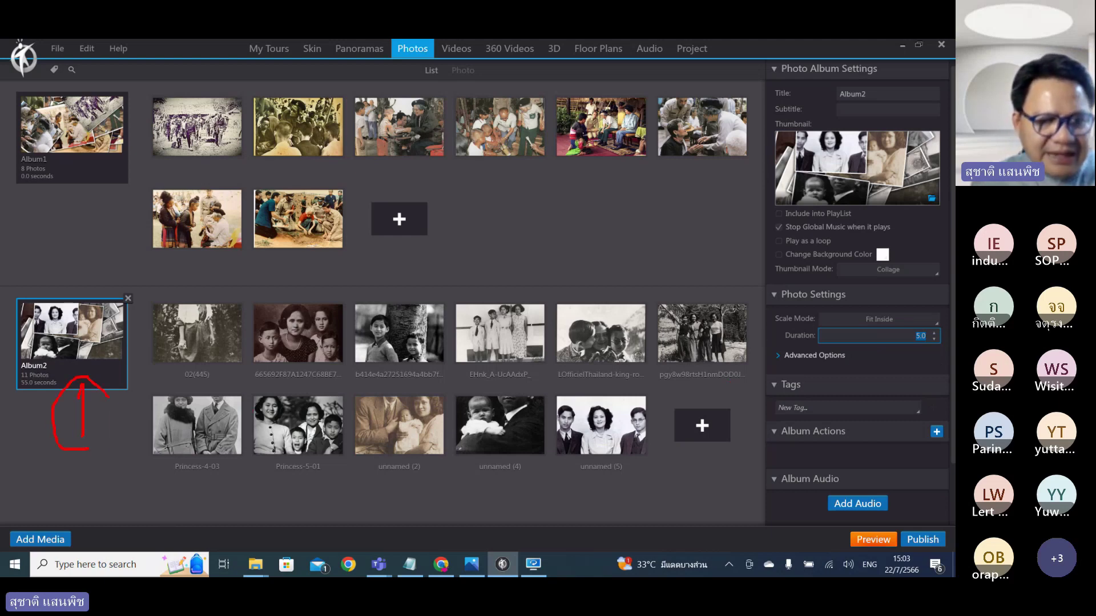
pyautogui.moveTo(794, 80)
pyautogui.mouseDown()
pyautogui.moveTo(813, 72)
pyautogui.moveTo(813, 109)
pyautogui.moveTo(835, 109)
pyautogui.moveTo(810, 130)
pyautogui.mouseUp()
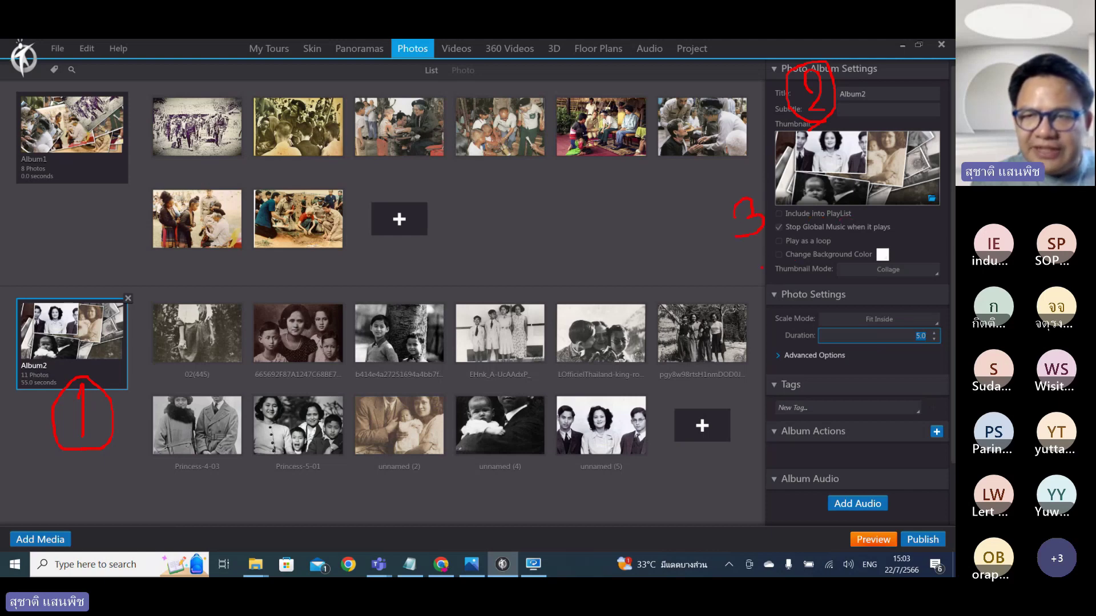
pyautogui.moveTo(750, 275)
pyautogui.mouseDown()
pyautogui.moveTo(786, 276)
pyautogui.moveTo(773, 287)
pyautogui.mouseUp()
pyautogui.moveTo(878, 279); pyautogui.dragTo(910, 278)
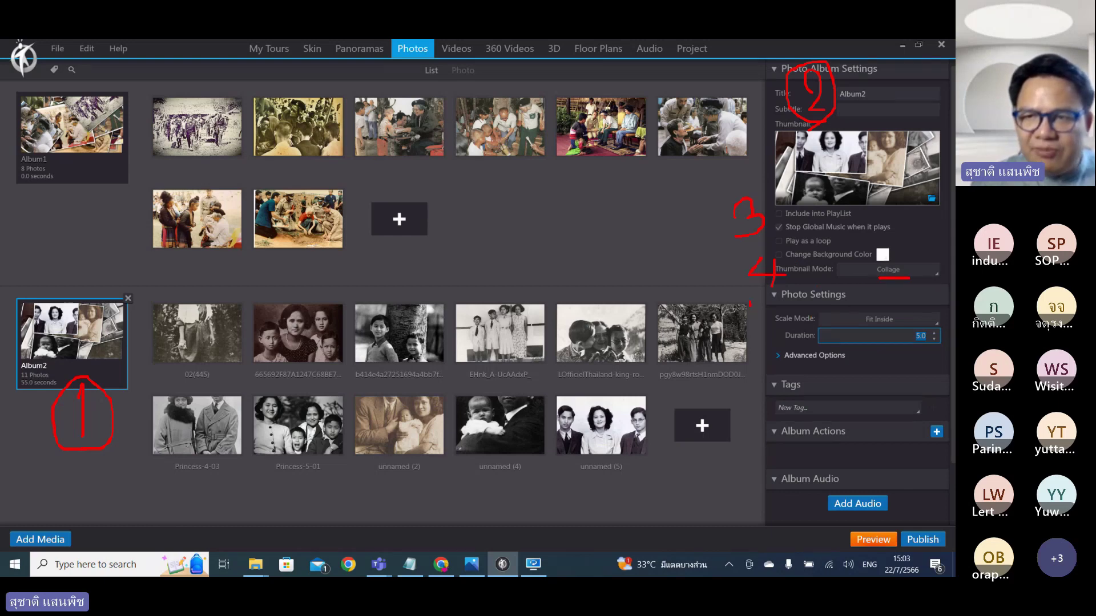
pyautogui.moveTo(750, 304)
pyautogui.mouseDown()
pyautogui.moveTo(776, 328)
pyautogui.moveTo(750, 334)
pyautogui.moveTo(795, 286)
pyautogui.moveTo(832, 342)
pyautogui.moveTo(861, 356)
pyautogui.moveTo(863, 346)
pyautogui.moveTo(838, 341)
pyautogui.moveTo(861, 316)
pyautogui.mouseUp()
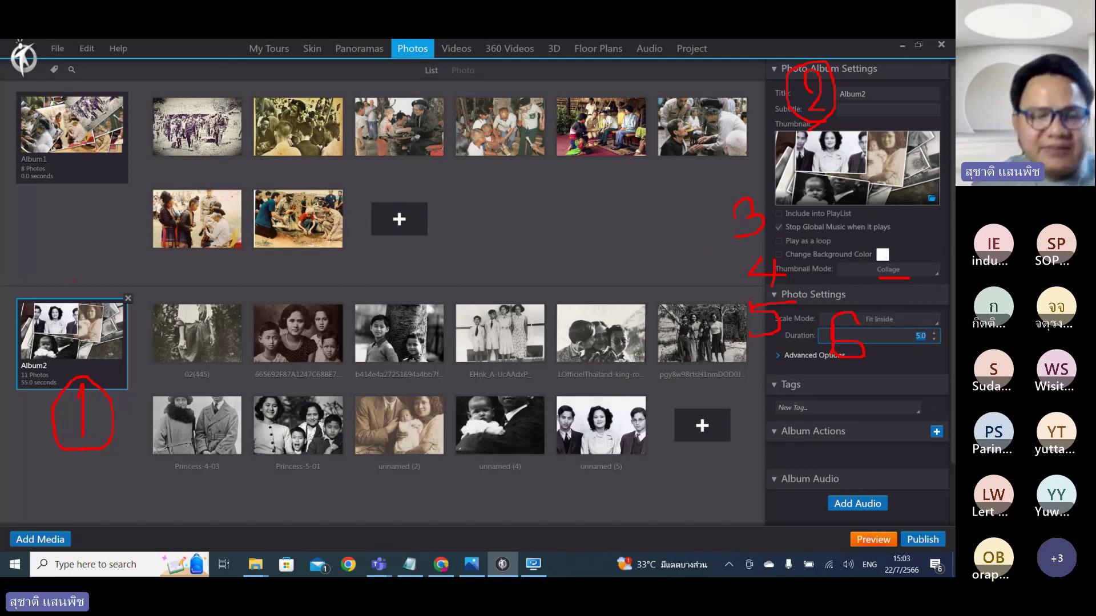
pyautogui.press('Escape')
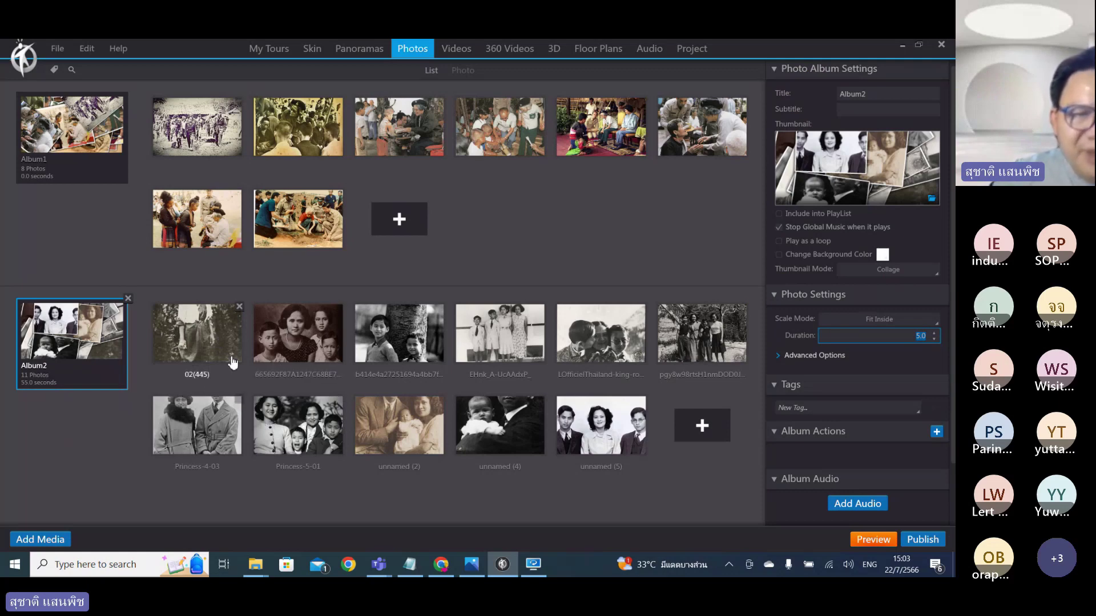
# Reorder Album2 so Princess-4-03 is second, unnamed (2) third, unnamed (4) fourth, and EHnk_A-UcAAdxP_ follows Princess-5-01.
pyautogui.moveTo(233, 391); pyautogui.dragTo(296, 342)
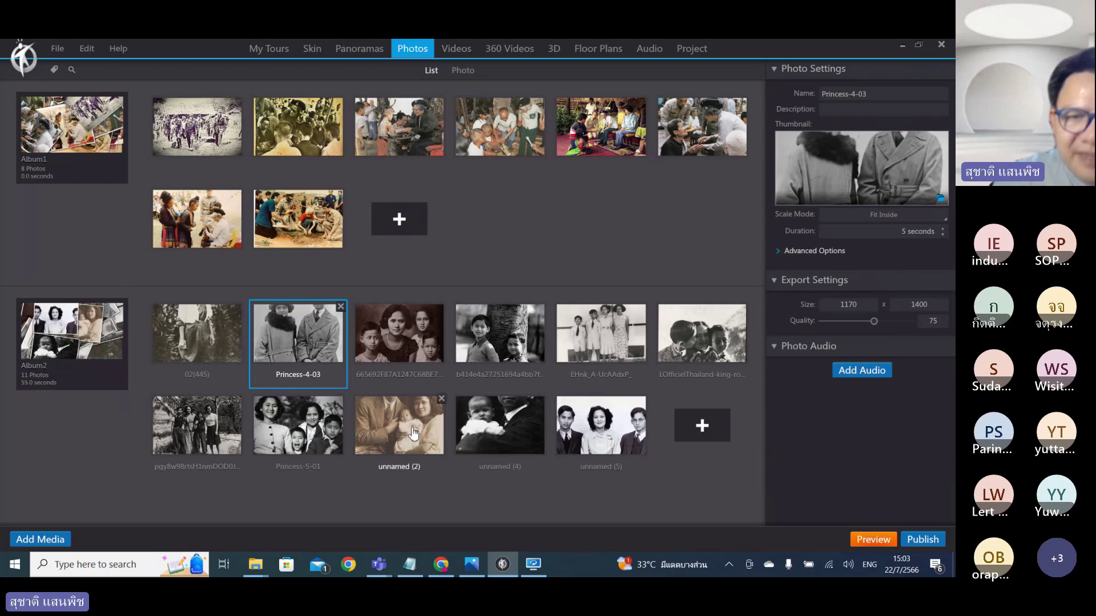
pyautogui.moveTo(413, 428); pyautogui.dragTo(399, 340)
pyautogui.click(495, 427)
pyautogui.moveTo(495, 427); pyautogui.dragTo(483, 354)
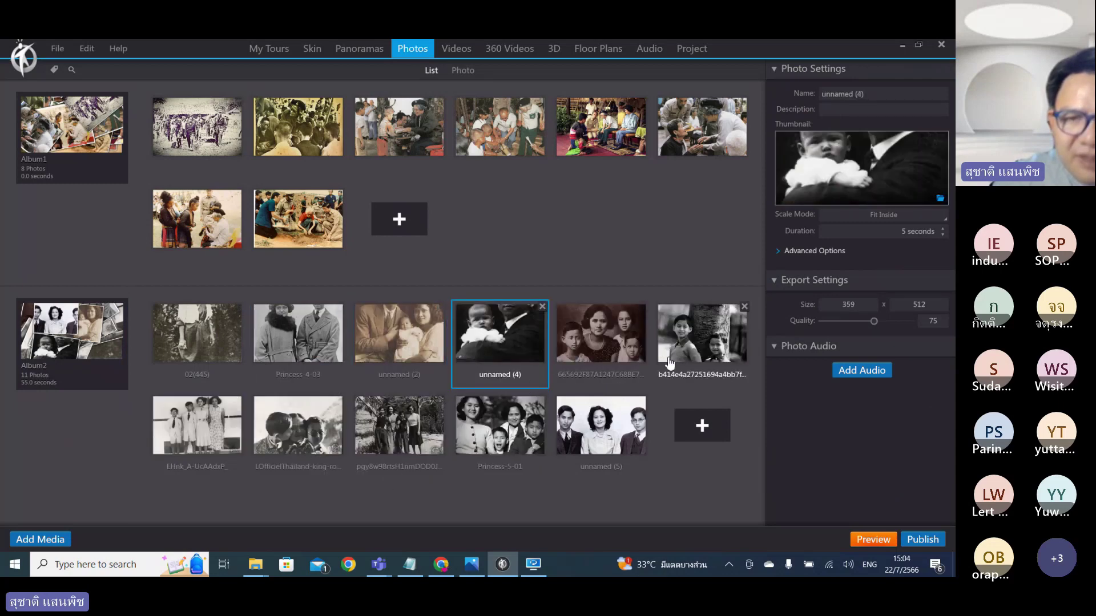
pyautogui.click(207, 436)
pyautogui.moveTo(517, 440); pyautogui.dragTo(514, 441)
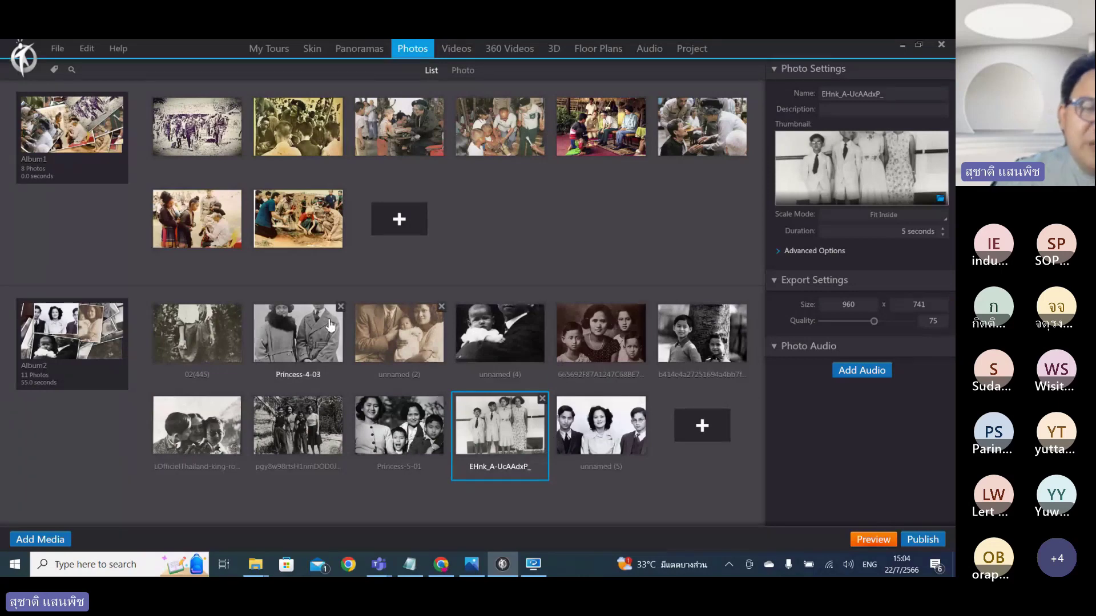
# Set the export quality of all photos in Album2 to 100.
pyautogui.click(191, 340)
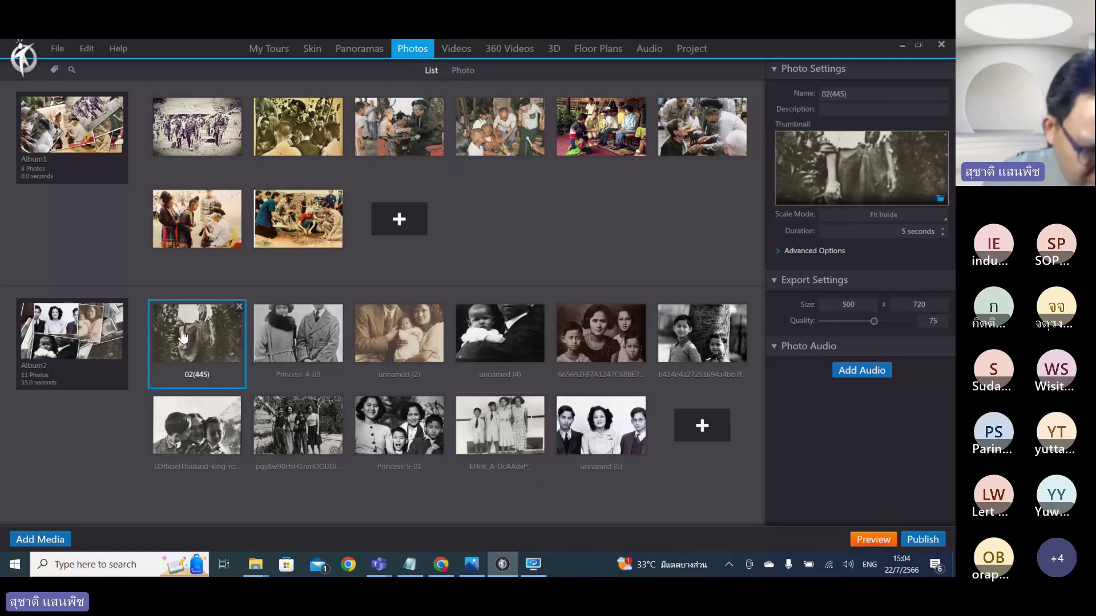
pyautogui.keyDown('shift'); pyautogui.click(603, 446); pyautogui.keyUp('shift')
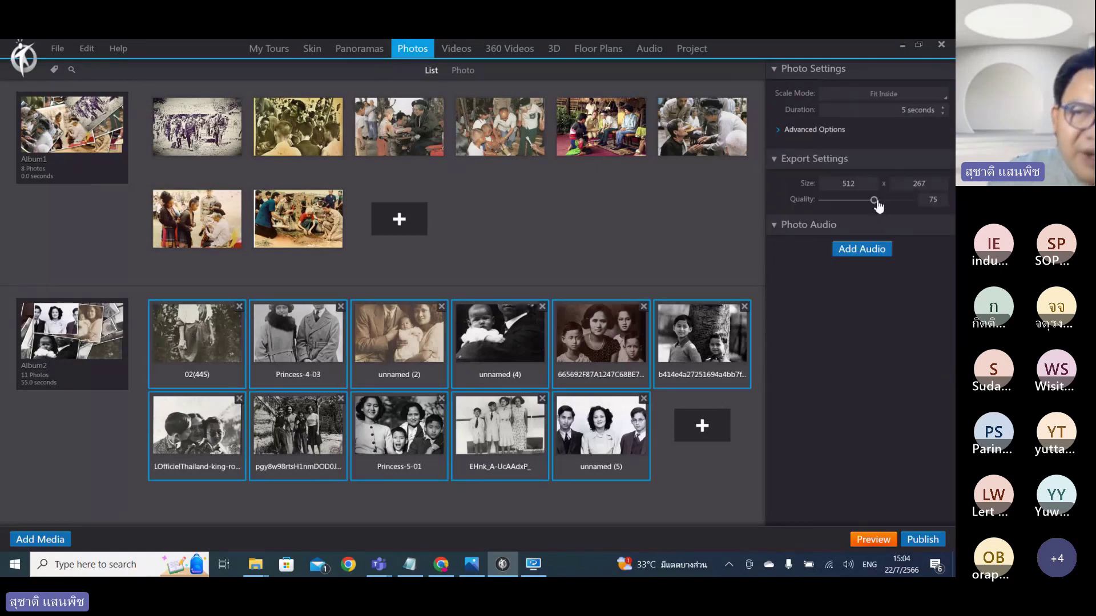
pyautogui.moveTo(874, 200); pyautogui.dragTo(911, 199)
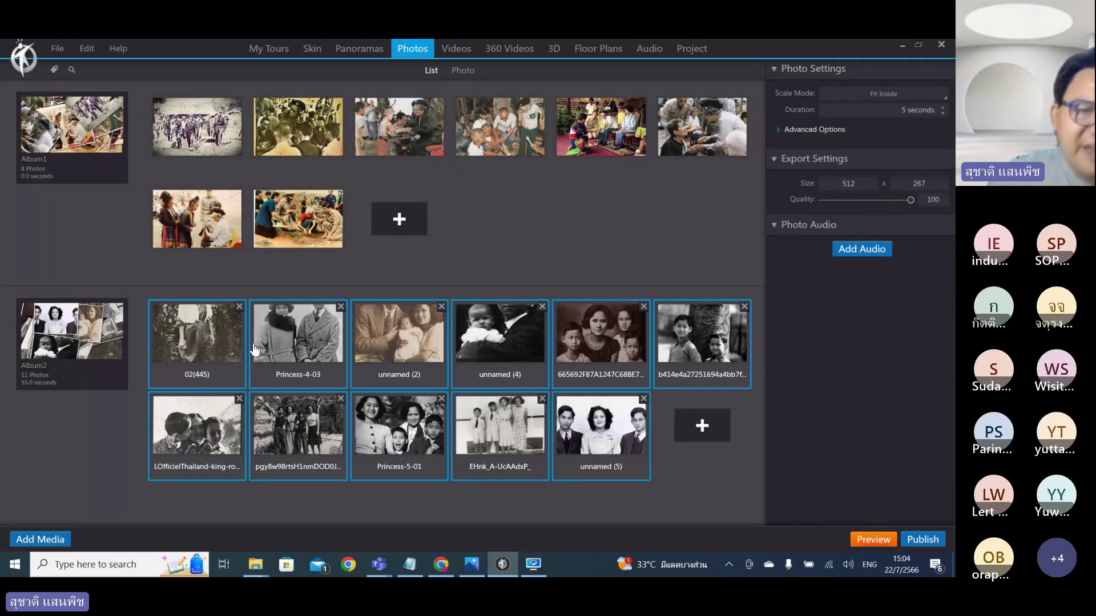
# Clear the names of the first four photos in Album2: 02(445), Princess-4-03, unnamed (2) and unnamed (4).
pyautogui.click(283, 349)
pyautogui.click(198, 351)
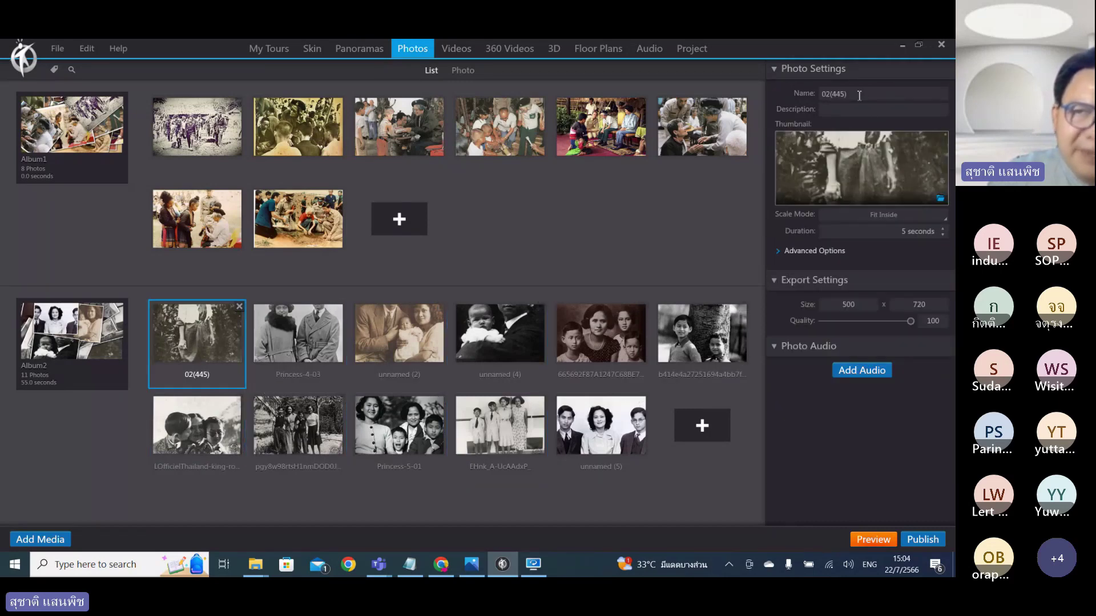
pyautogui.moveTo(859, 94); pyautogui.dragTo(817, 94)
pyautogui.press('BackSpace')
pyautogui.click(321, 343)
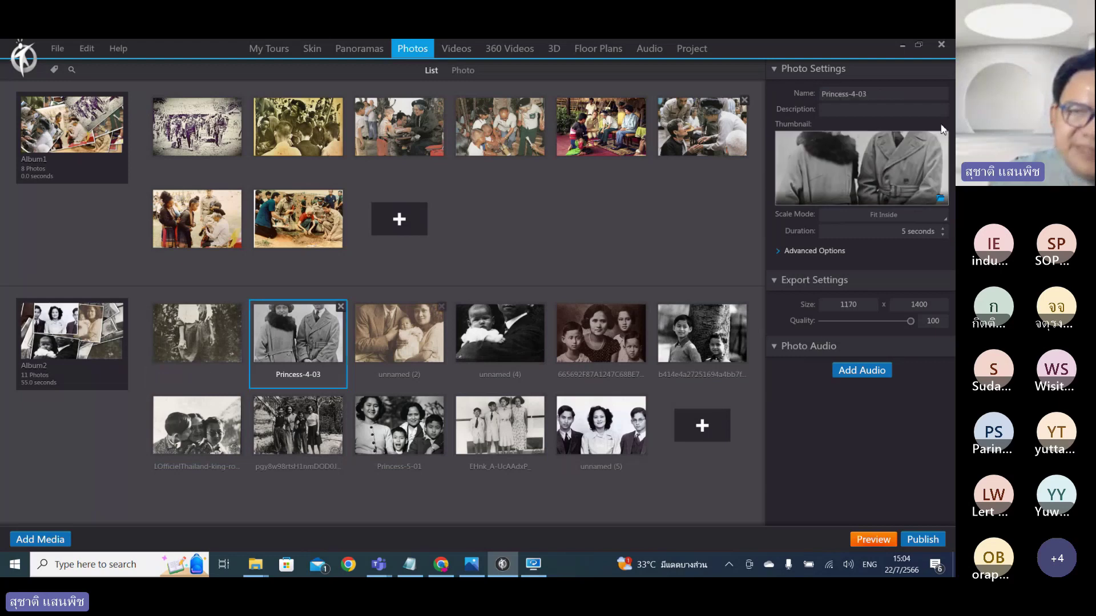
pyautogui.click(424, 358)
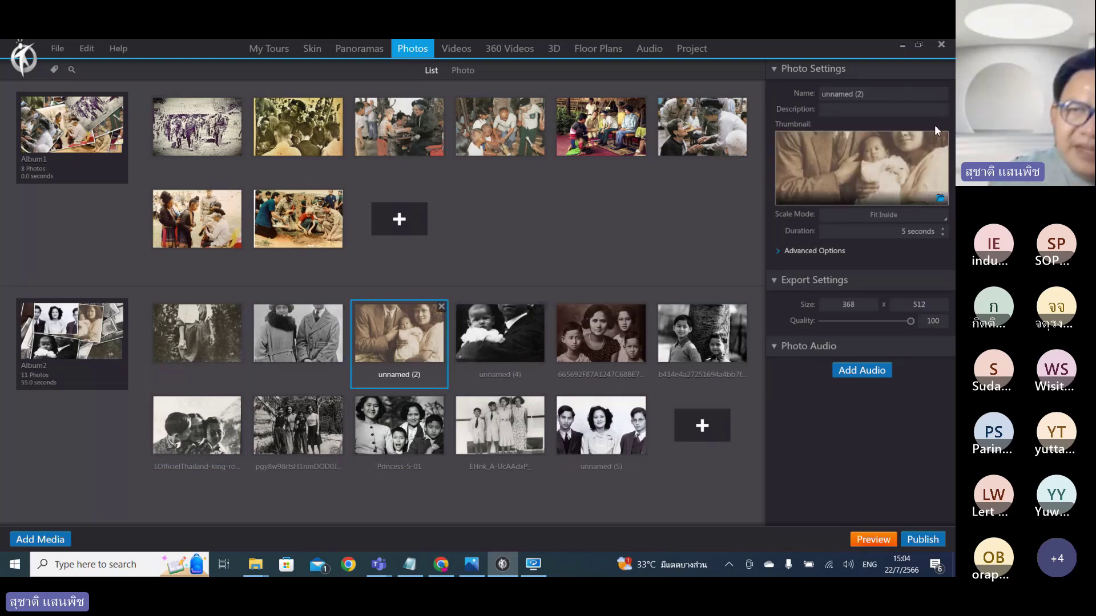
pyautogui.click(517, 350)
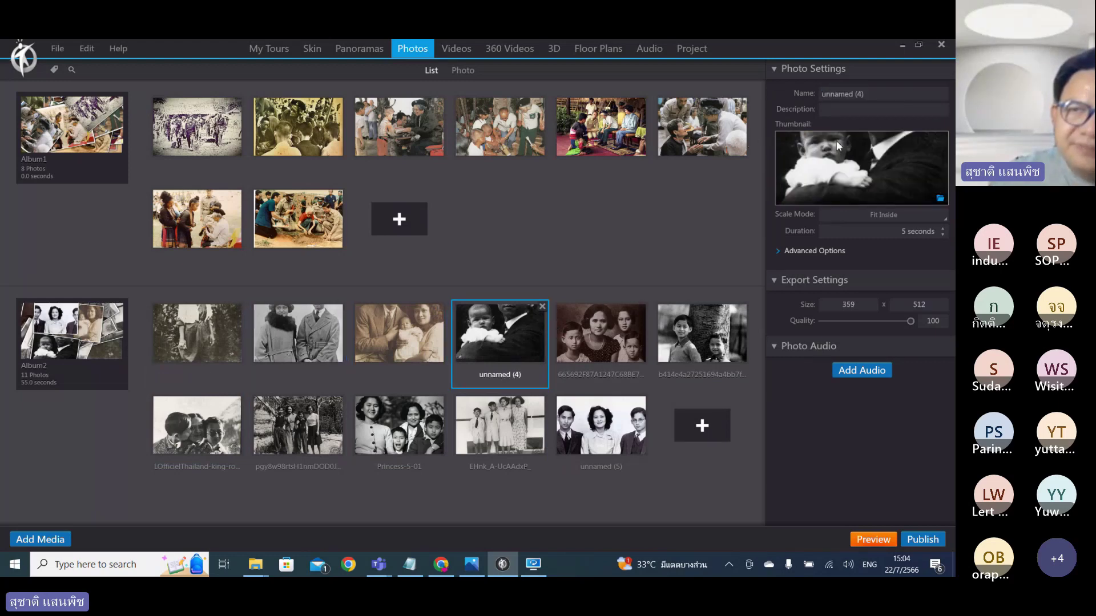
pyautogui.moveTo(864, 95); pyautogui.dragTo(790, 95)
pyautogui.click(874, 97)
pyautogui.hotkey('ctrl', 'a')
pyautogui.press('BackSpace')
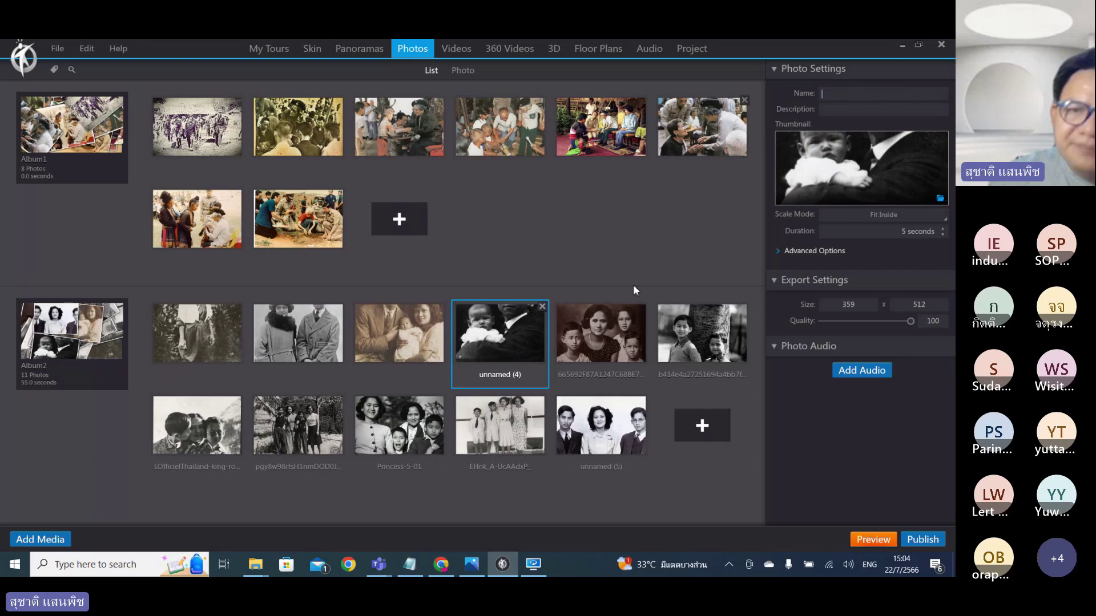
# Clear the names of the fifth to eighth photos in Album2, from the sepia trio portrait through the outdoor group photo.
pyautogui.click(601, 337)
pyautogui.hotkey('ctrl', 'a')
pyautogui.press('BackSpace')
pyautogui.click(702, 334)
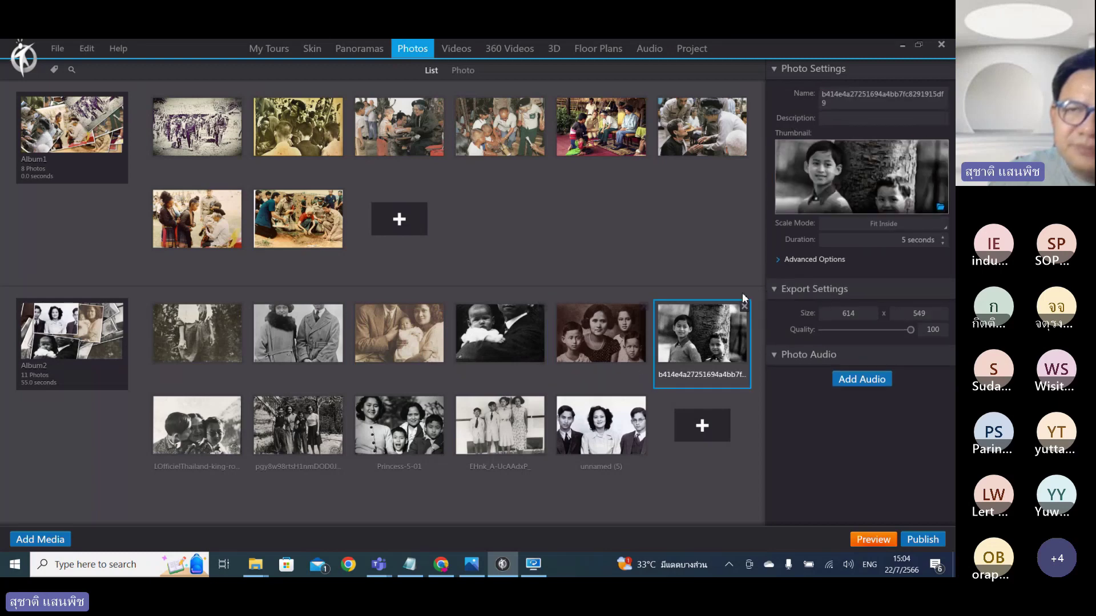
pyautogui.hotkey('ctrl', 'a')
pyautogui.press('BackSpace')
pyautogui.click(197, 426)
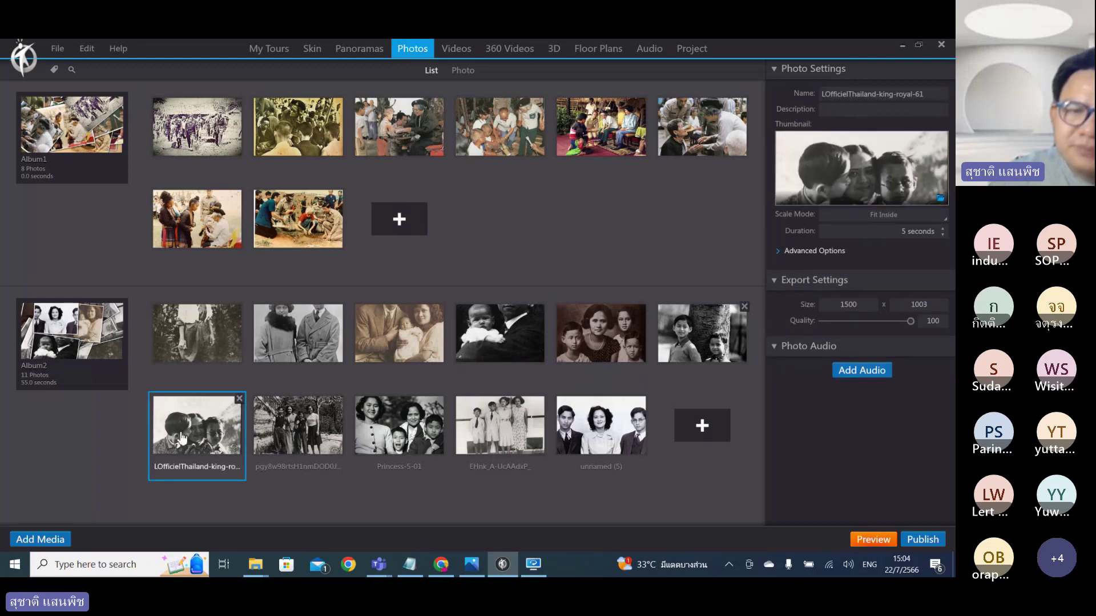
pyautogui.moveTo(932, 95); pyautogui.dragTo(770, 105)
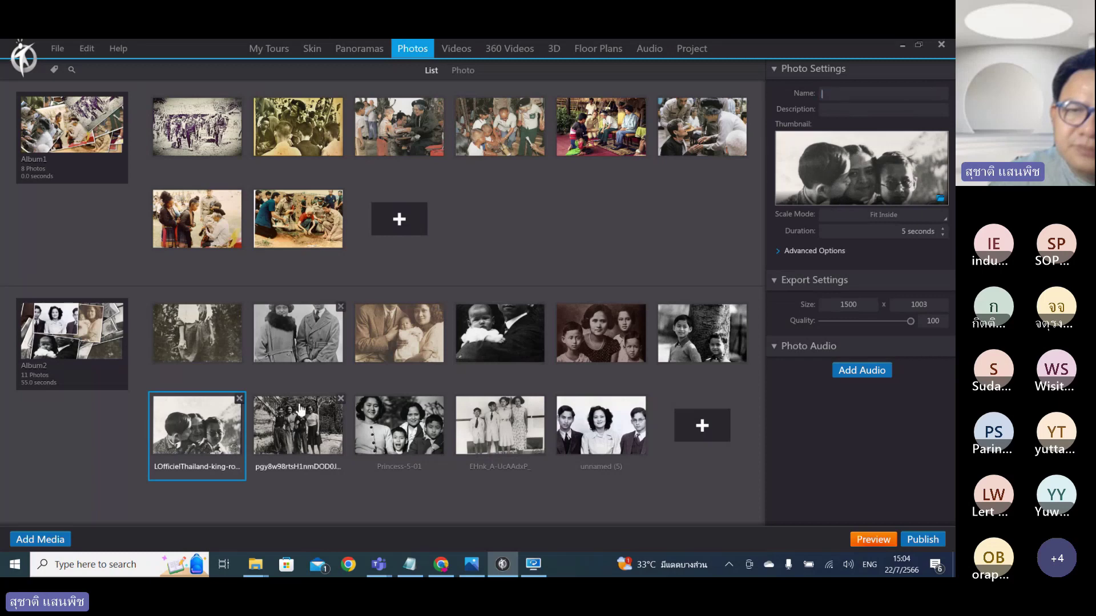
pyautogui.click(299, 422)
pyautogui.moveTo(919, 94); pyautogui.dragTo(821, 96)
pyautogui.press('BackSpace')
# Clear the names of the last three Album2 photos: Princess-5-01, EHnk_A-UcAAdxP_ and unnamed (5).
pyautogui.click(414, 437)
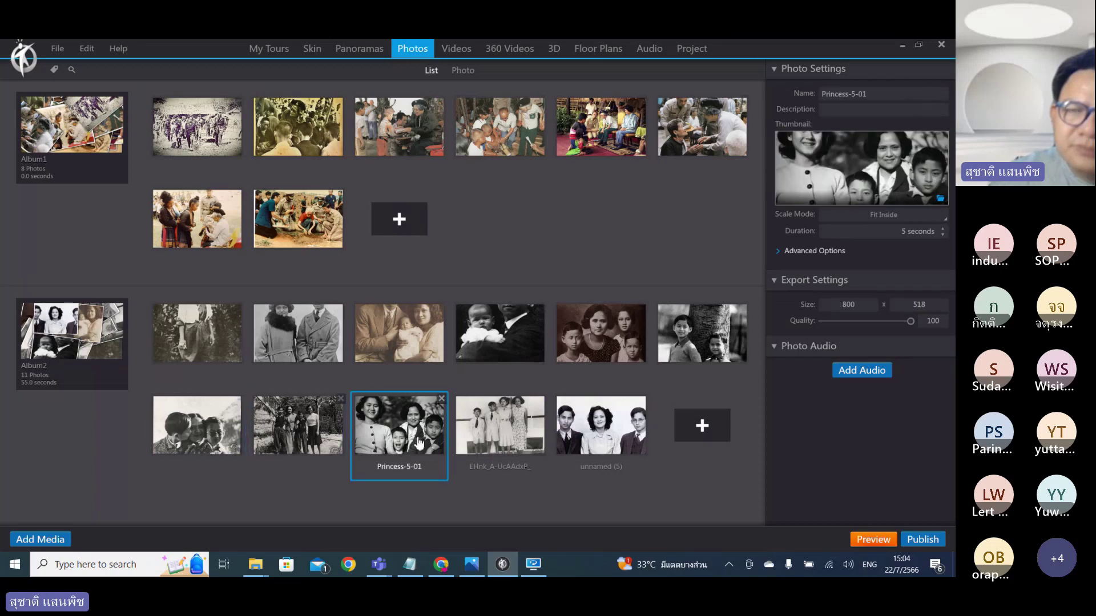
pyautogui.hotkey('ctrl', 'a')
pyautogui.press('BackSpace')
pyautogui.click(479, 427)
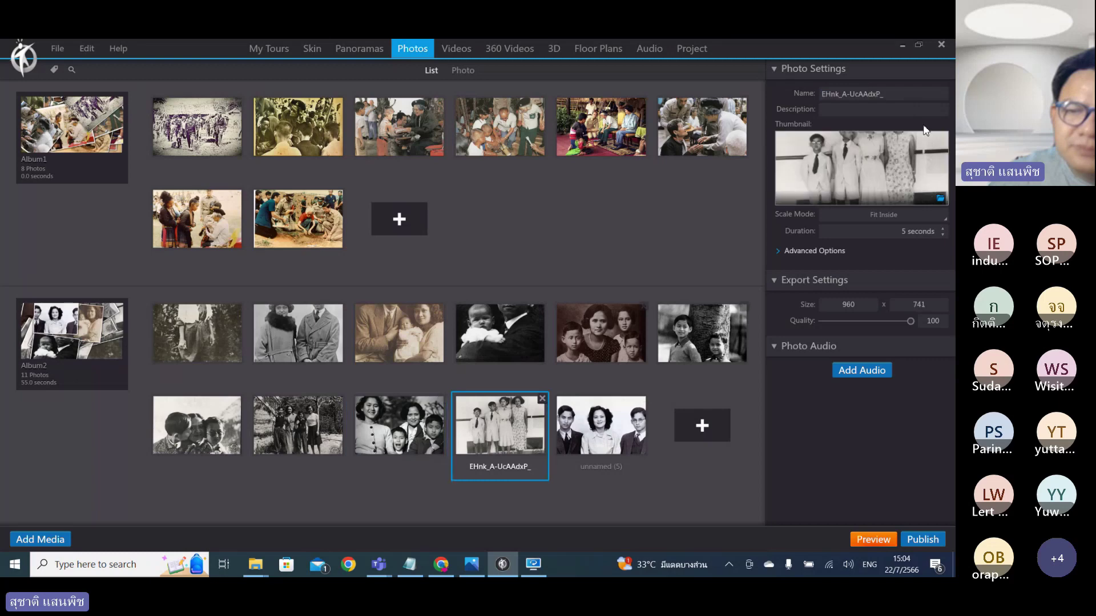
pyautogui.moveTo(884, 95); pyautogui.dragTo(795, 98)
pyautogui.press('BackSpace')
pyautogui.click(601, 425)
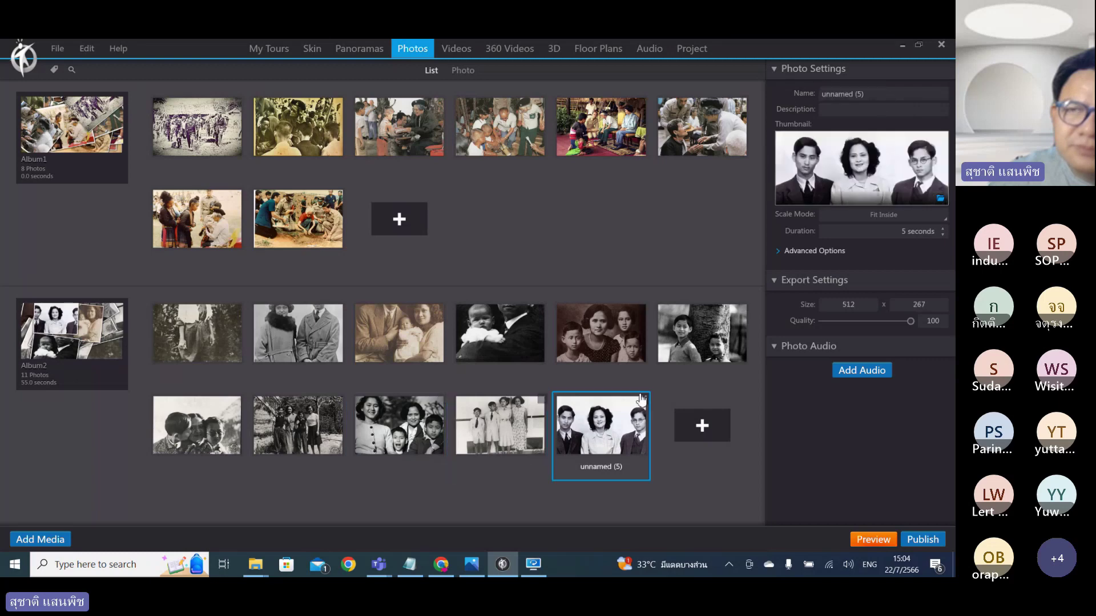
pyautogui.moveTo(879, 95); pyautogui.dragTo(793, 99)
pyautogui.press('BackSpace')
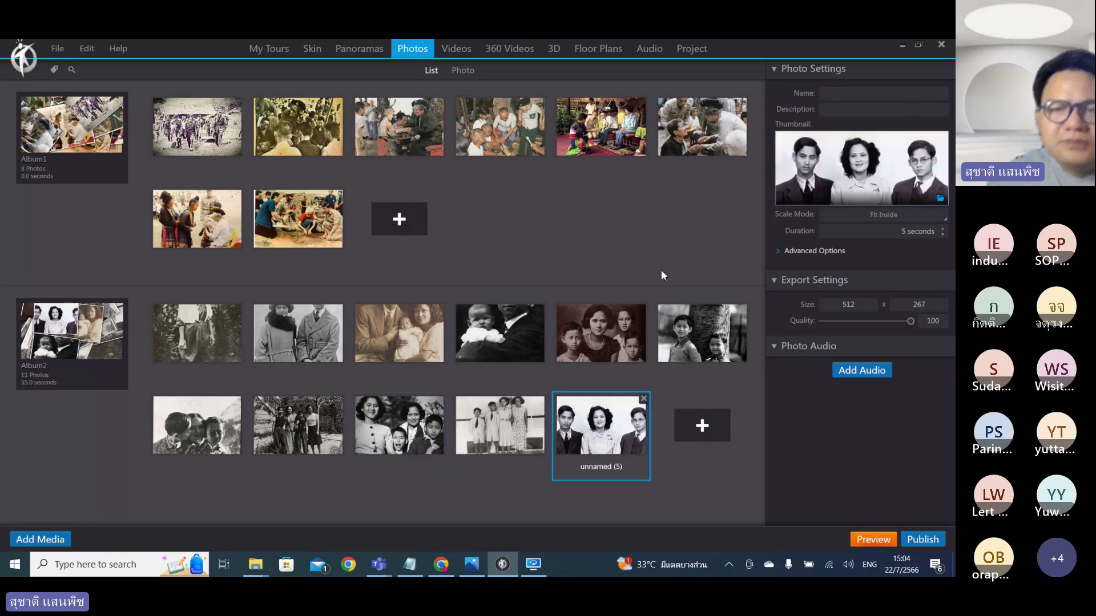
# Select the first photo of Album2 and save the tour project.
pyautogui.click(233, 346)
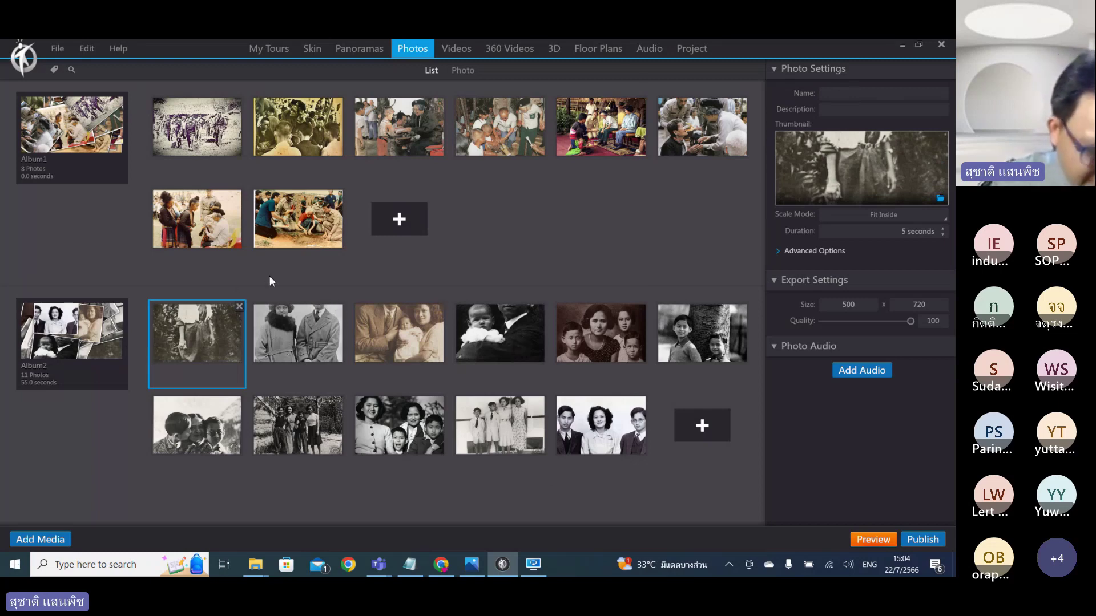
pyautogui.hotkey('ctrl', 's')
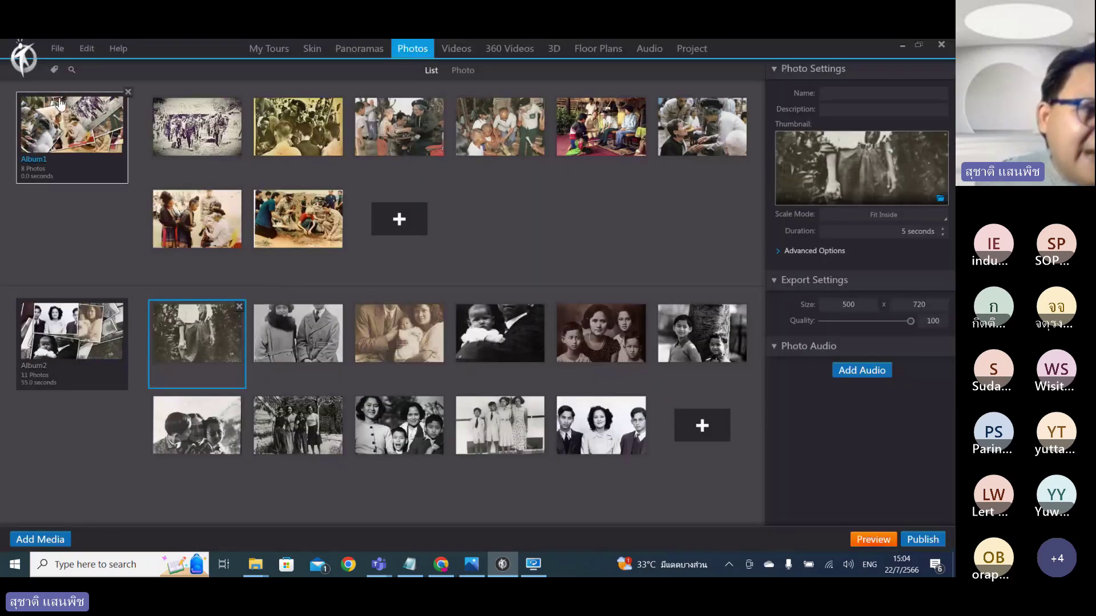
pyautogui.click(57, 48)
pyautogui.click(61, 90)
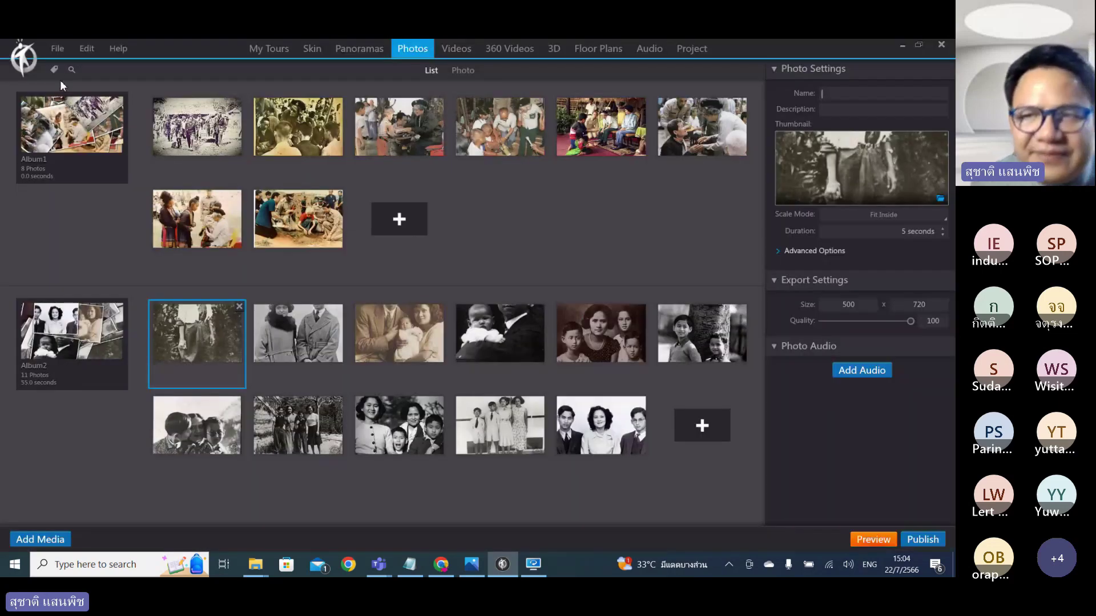
pyautogui.moveTo(53, 77)
pyautogui.hotkey('ctrl', 's')
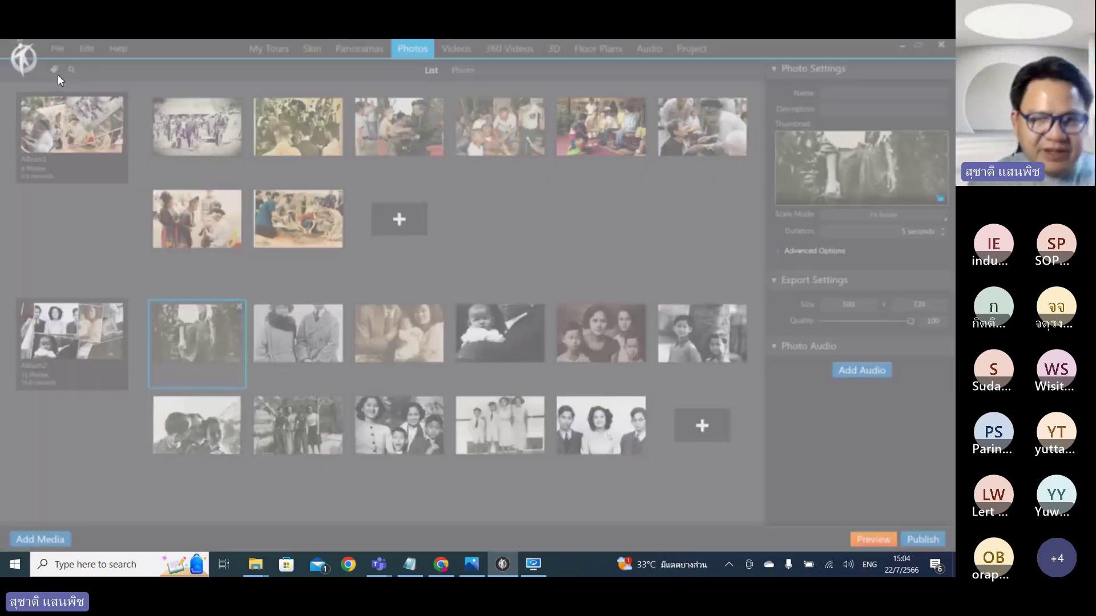
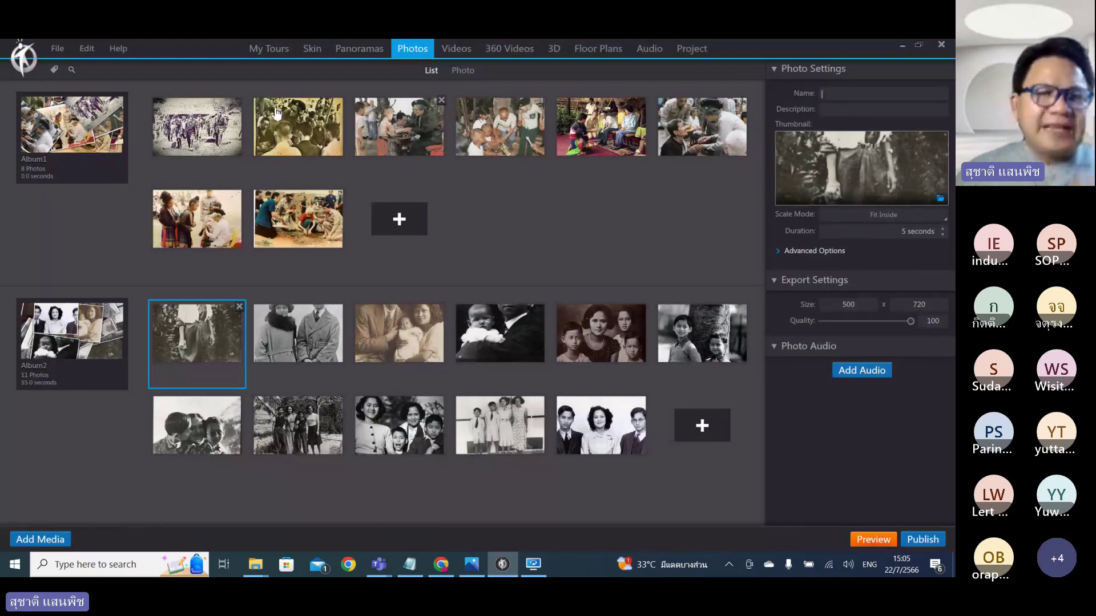
# Open panorama Room1-3 for hotspot editing with its curved wall of framed pictures in view.
pyautogui.click(66, 126)
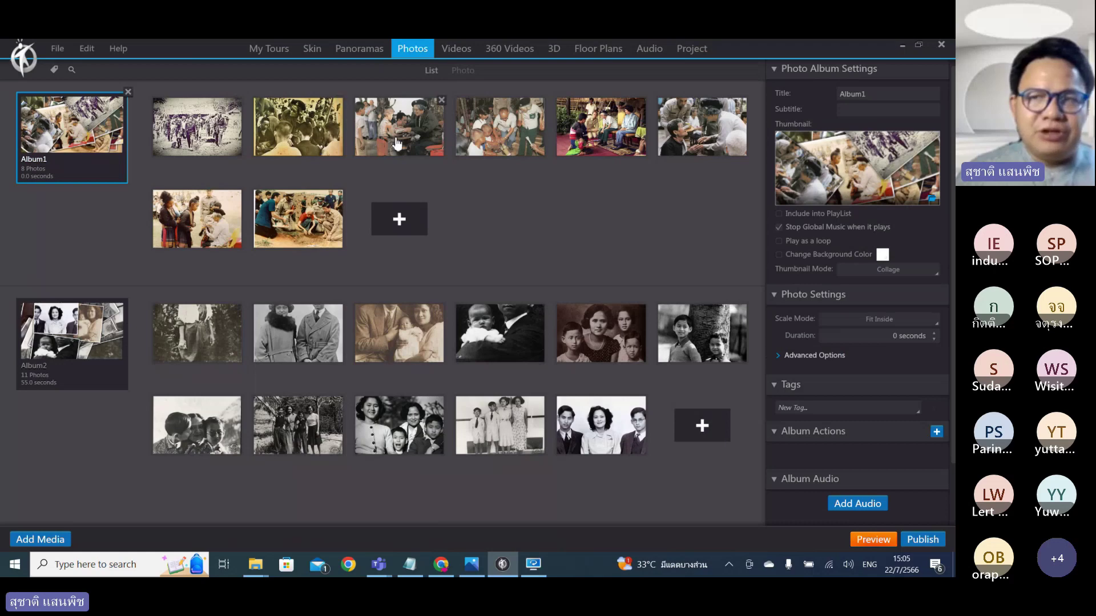
pyautogui.click(362, 52)
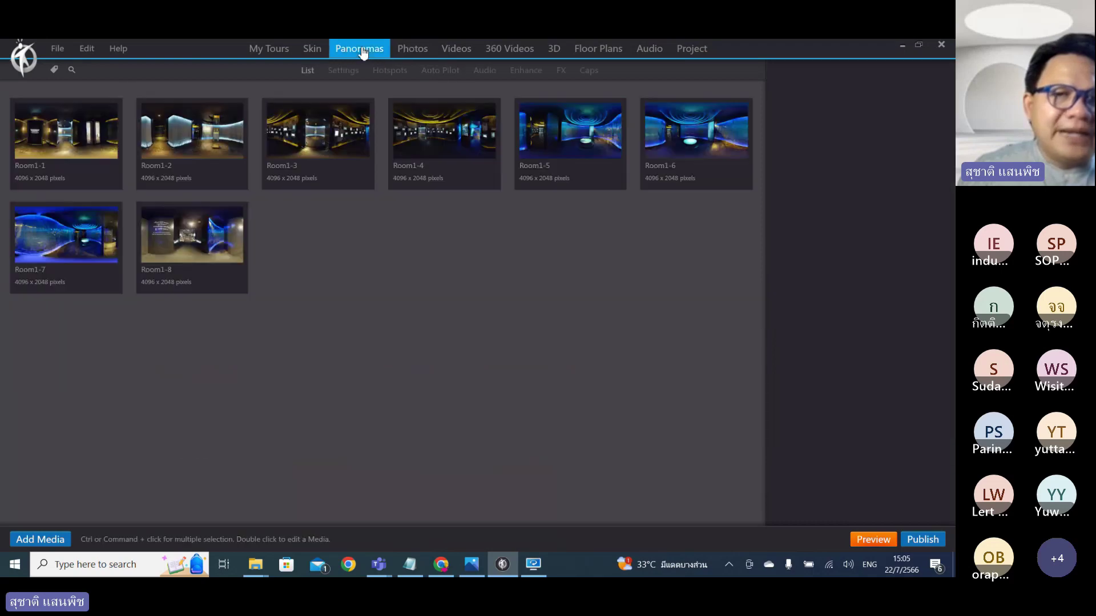
pyautogui.doubleClick(320, 137)
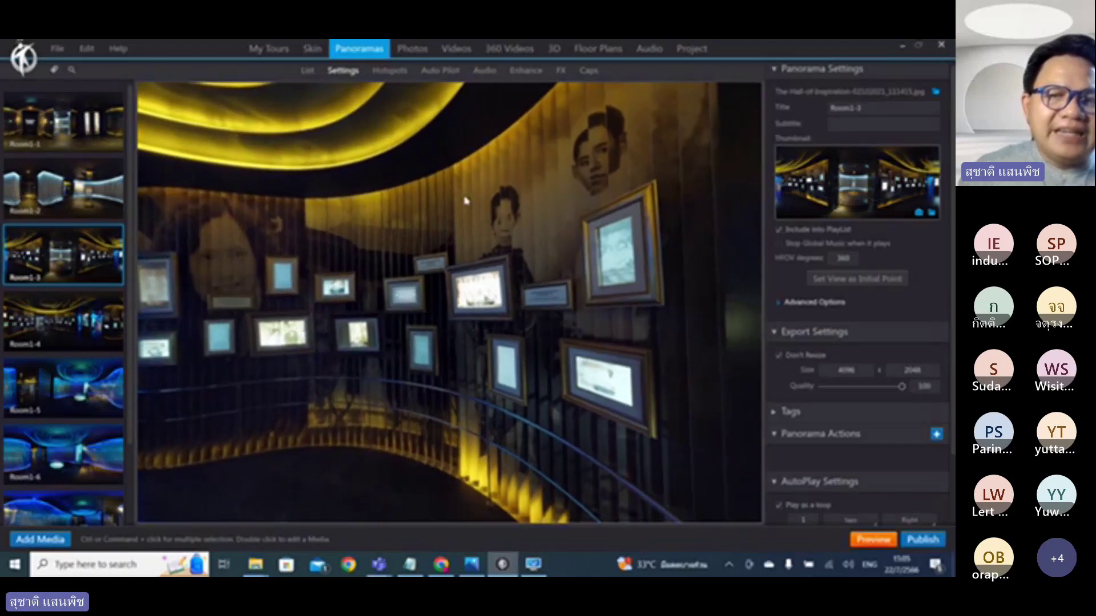
pyautogui.moveTo(238, 275); pyautogui.dragTo(443, 190)
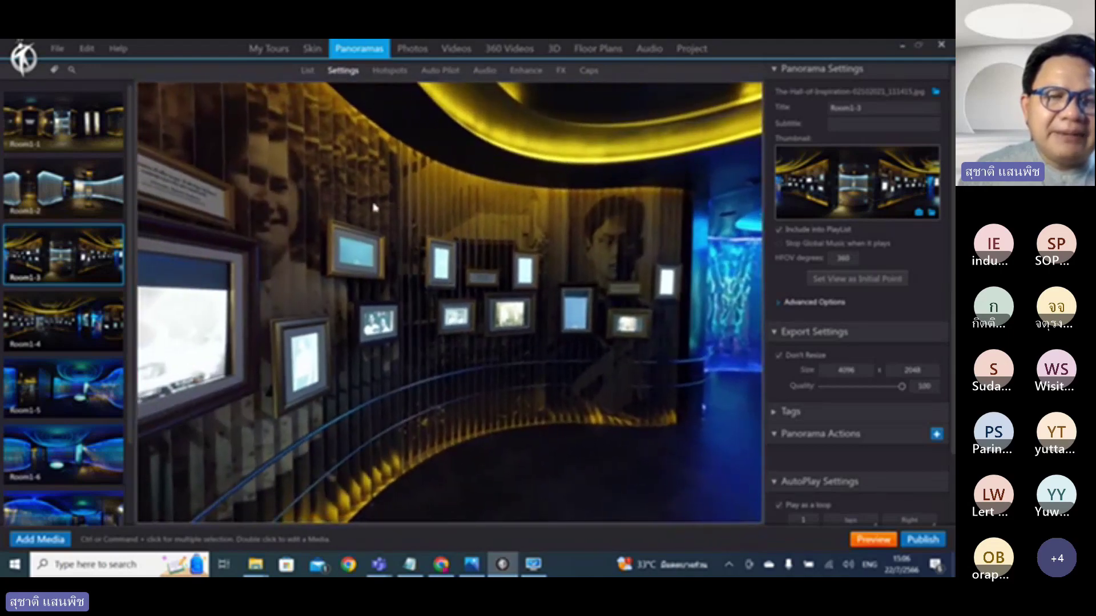
pyautogui.moveTo(335, 184); pyautogui.dragTo(549, 249)
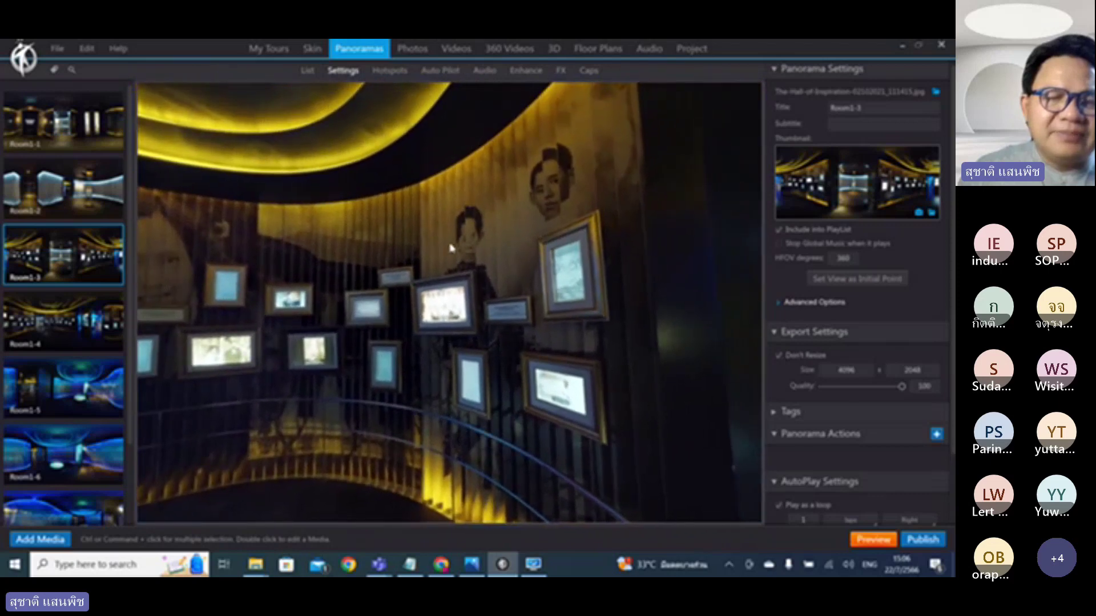
pyautogui.moveTo(443, 239); pyautogui.dragTo(461, 224)
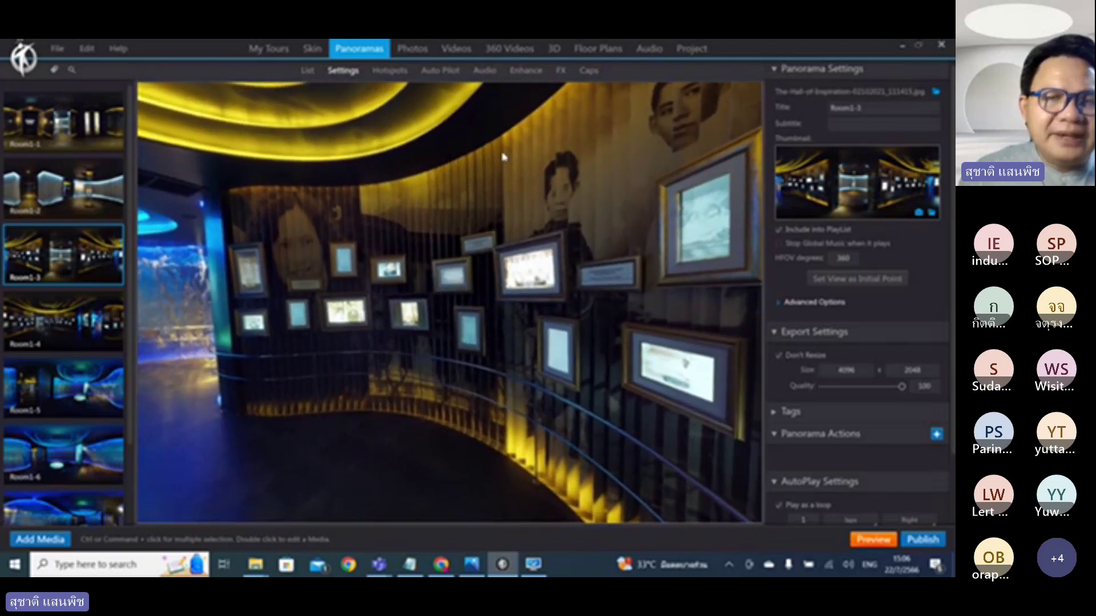
pyautogui.moveTo(391, 217); pyautogui.dragTo(361, 220)
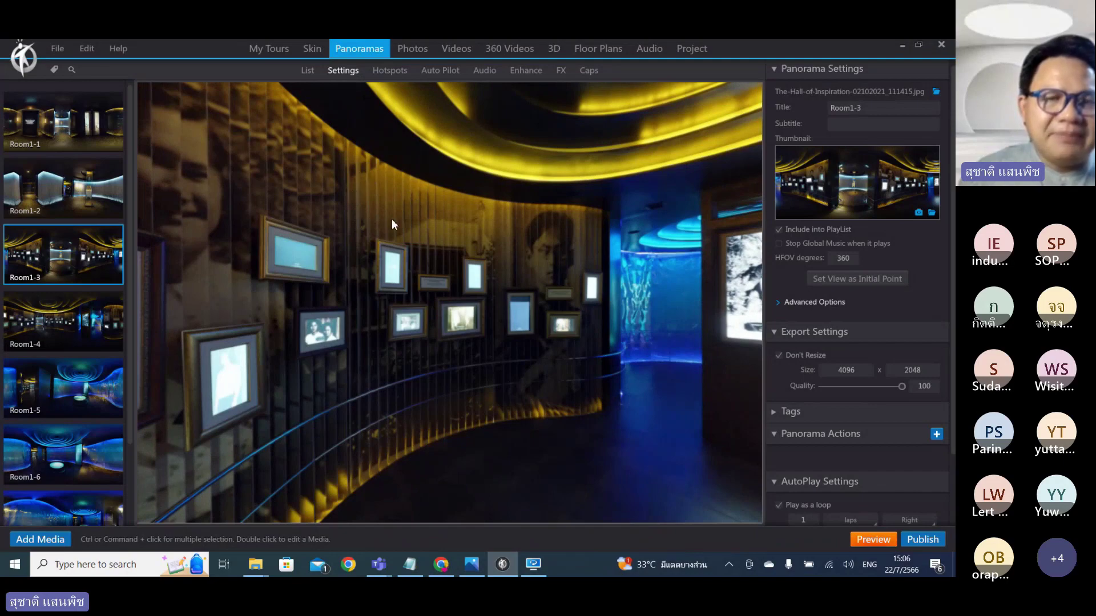
pyautogui.moveTo(350, 218); pyautogui.dragTo(272, 205)
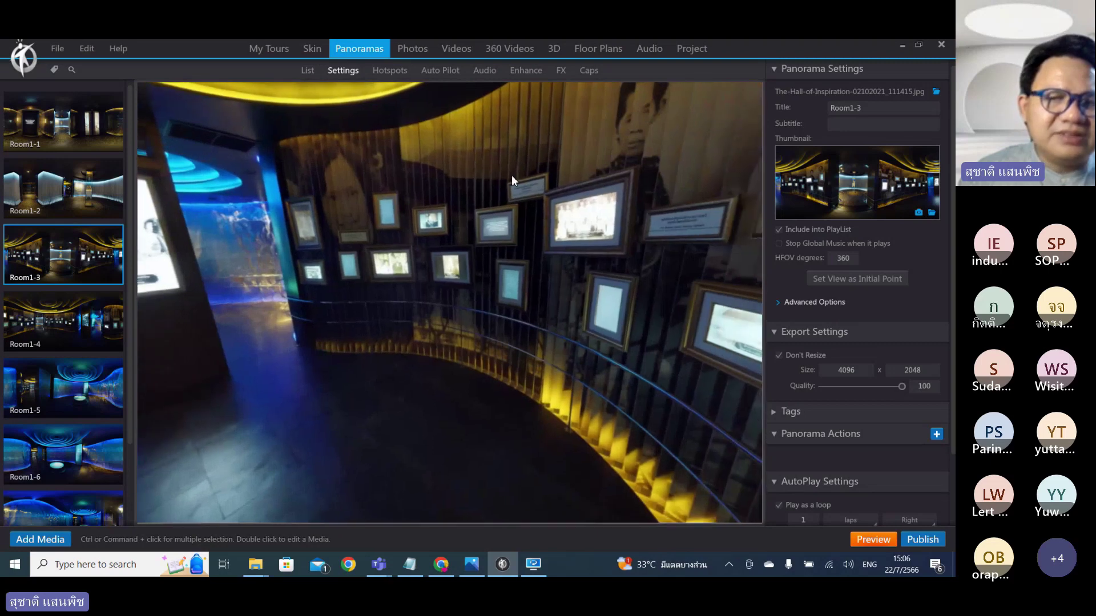
pyautogui.moveTo(516, 175); pyautogui.dragTo(496, 187)
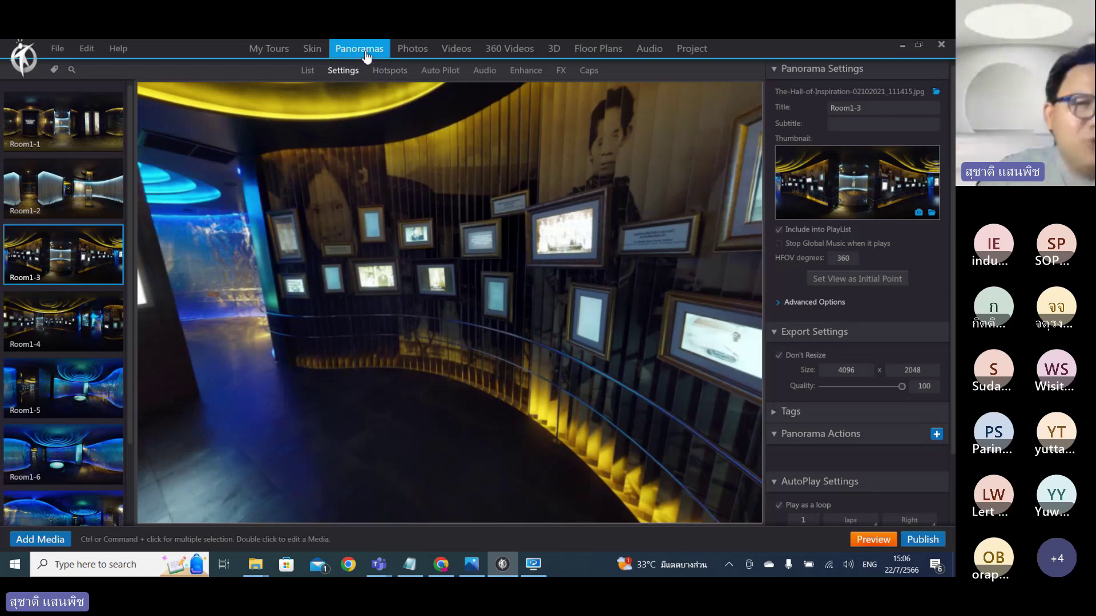
pyautogui.click(392, 70)
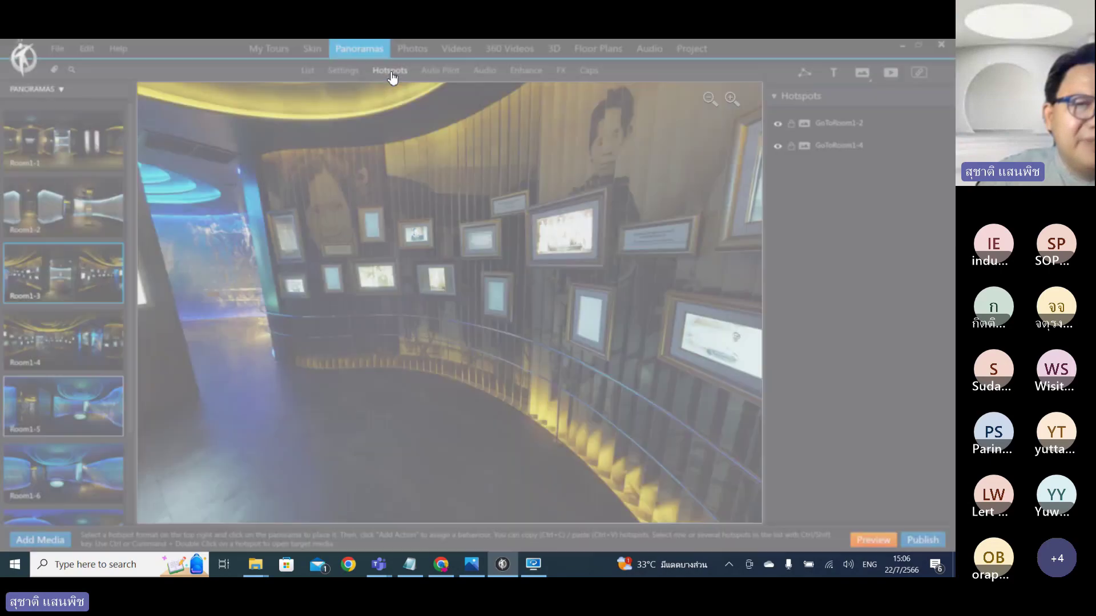
pyautogui.moveTo(398, 200); pyautogui.dragTo(576, 83)
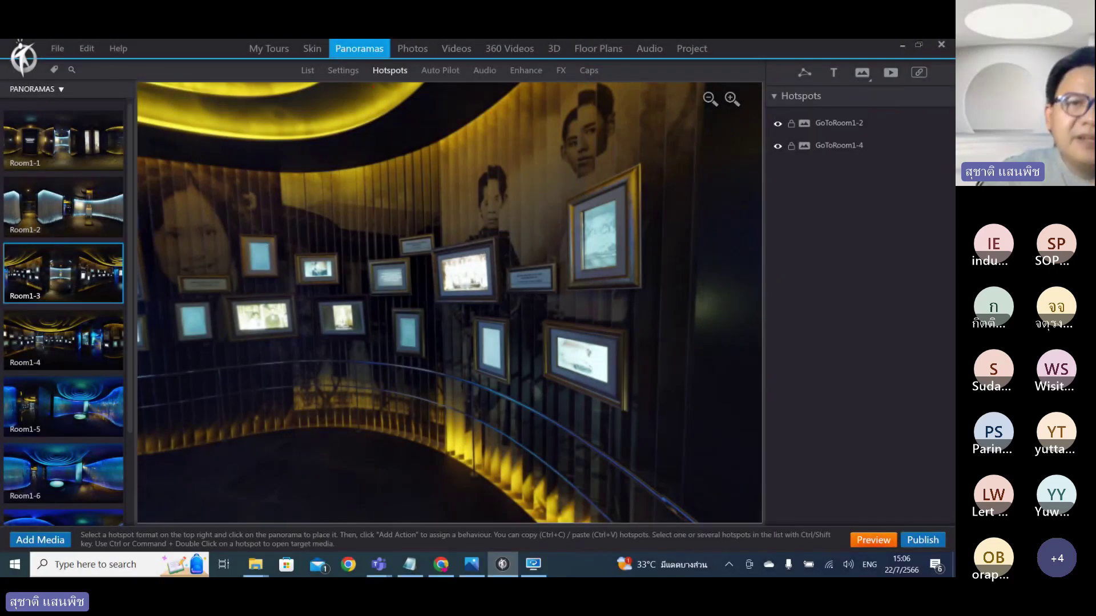
pyautogui.moveTo(391, 86)
pyautogui.mouseDown()
pyautogui.moveTo(392, 138)
pyautogui.moveTo(371, 147)
pyautogui.moveTo(381, 87)
pyautogui.moveTo(414, 96)
pyautogui.moveTo(394, 161)
pyautogui.mouseUp()
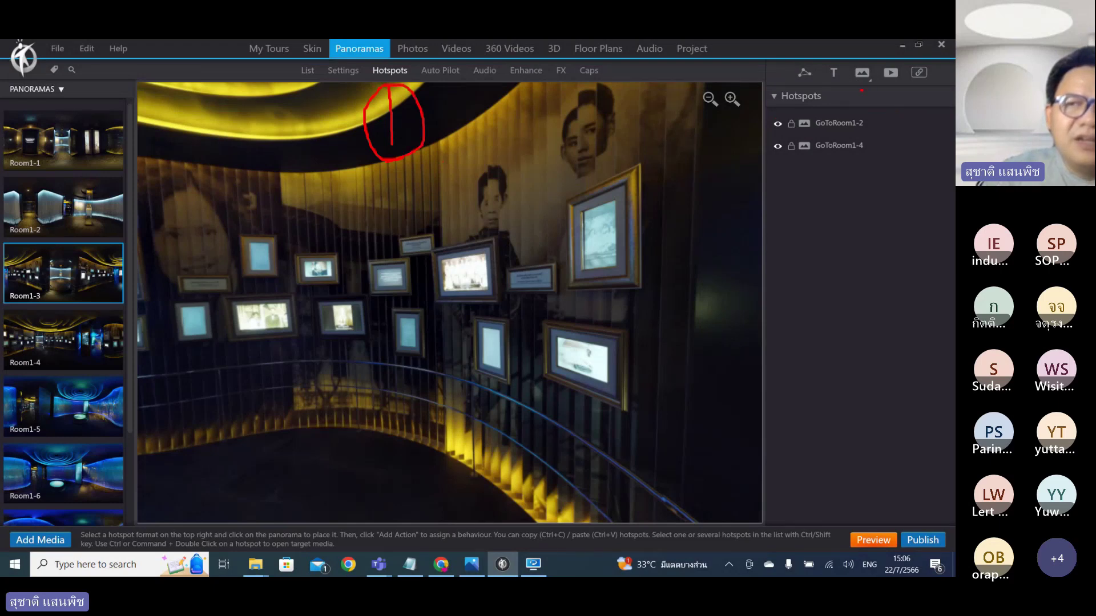
pyautogui.moveTo(868, 89)
pyautogui.mouseDown()
pyautogui.moveTo(853, 135)
pyautogui.moveTo(840, 55)
pyautogui.moveTo(882, 89)
pyautogui.moveTo(879, 135)
pyautogui.mouseUp()
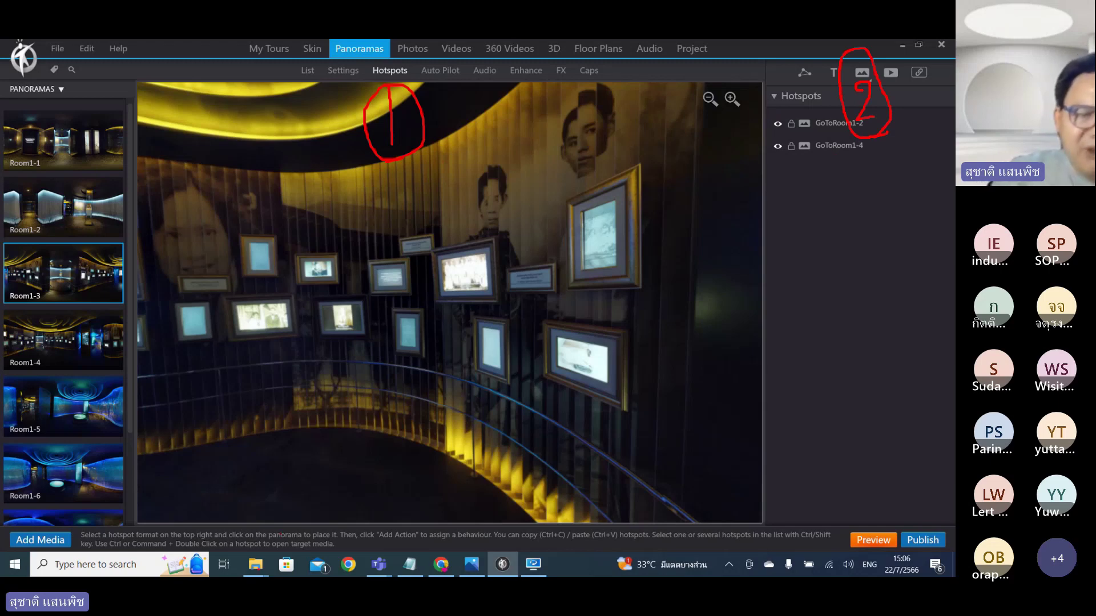
pyautogui.press('Escape')
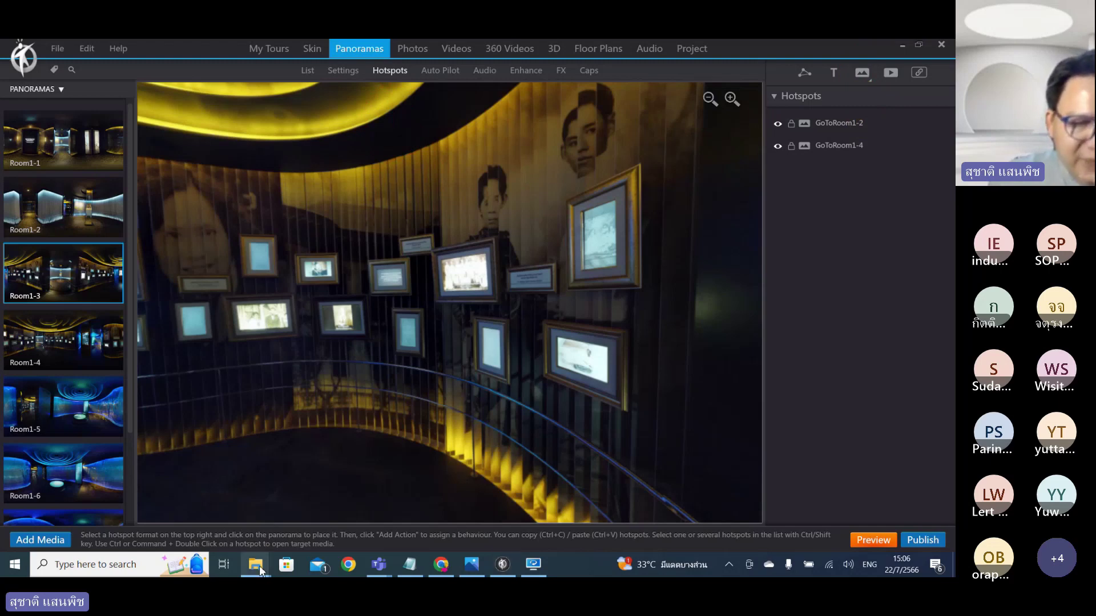
# Switch to File Explorer and examine the images in the Hotspot folder of VR360Media.
pyautogui.moveTo(255, 565)
pyautogui.click(453, 504)
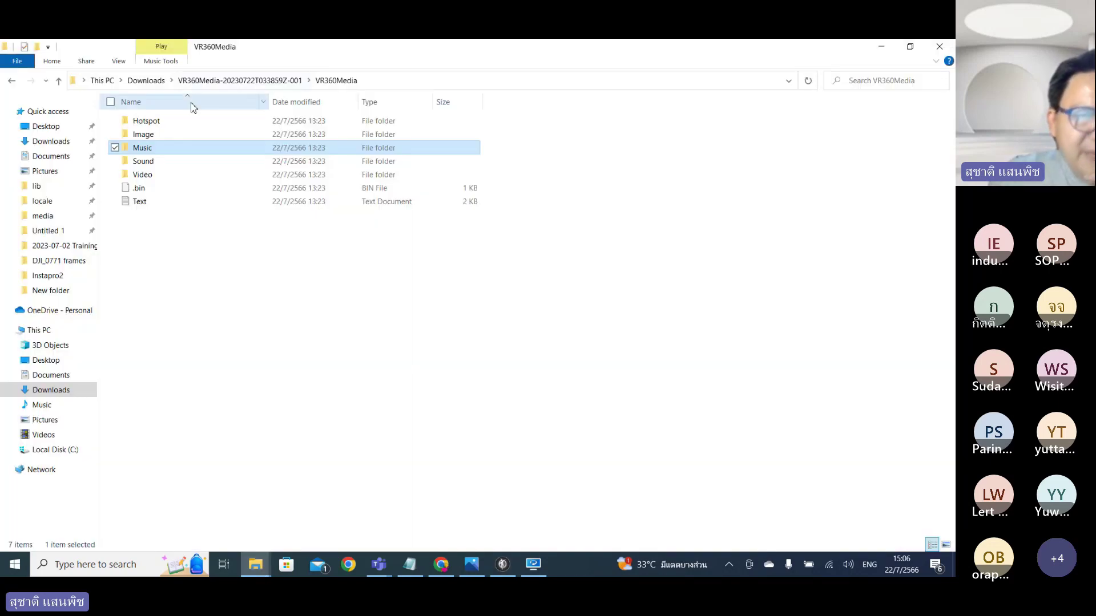
pyautogui.doubleClick(146, 121)
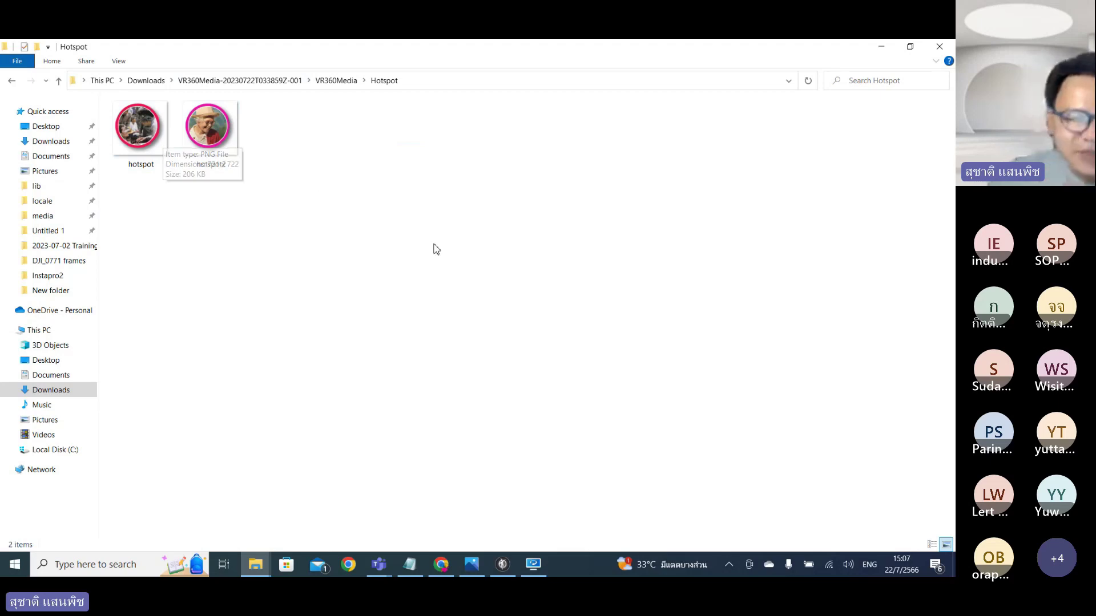
# Switch back to 3DVista Virtual Tour, where panorama Room1-3 is open for hotspot editing.
pyautogui.click(506, 560)
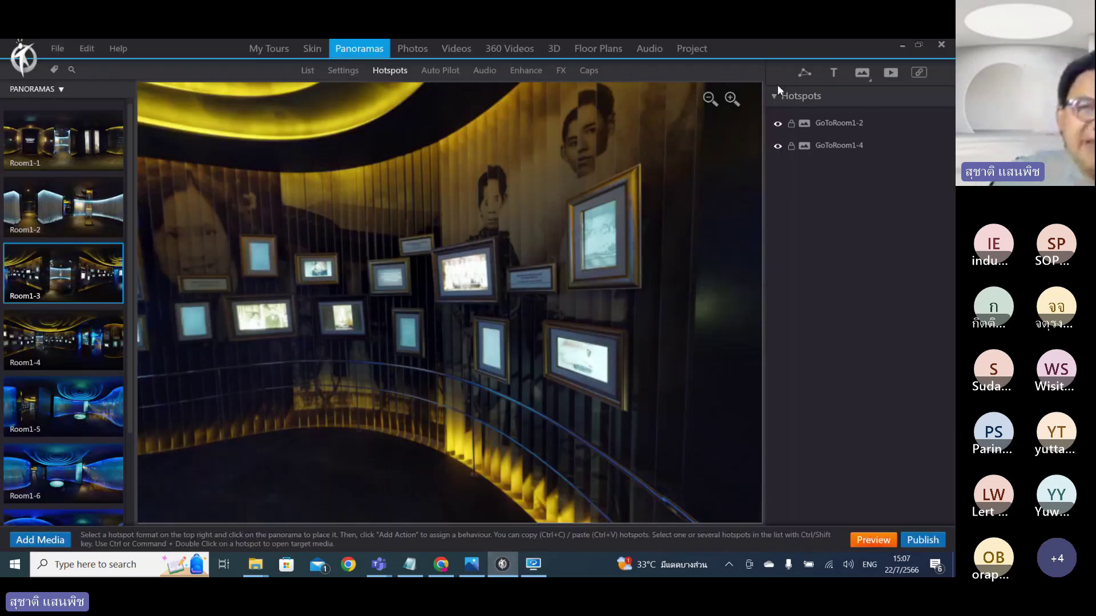
pyautogui.click(864, 74)
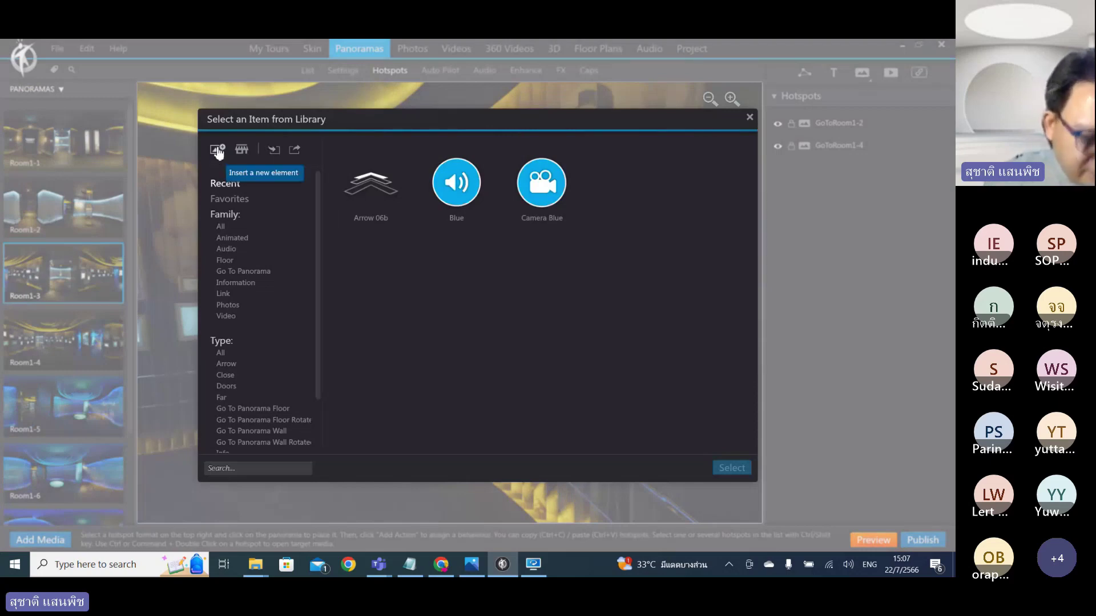
pyautogui.moveTo(169, 198)
pyautogui.mouseDown()
pyautogui.moveTo(209, 162)
pyautogui.moveTo(203, 178)
pyautogui.moveTo(221, 132)
pyautogui.mouseUp()
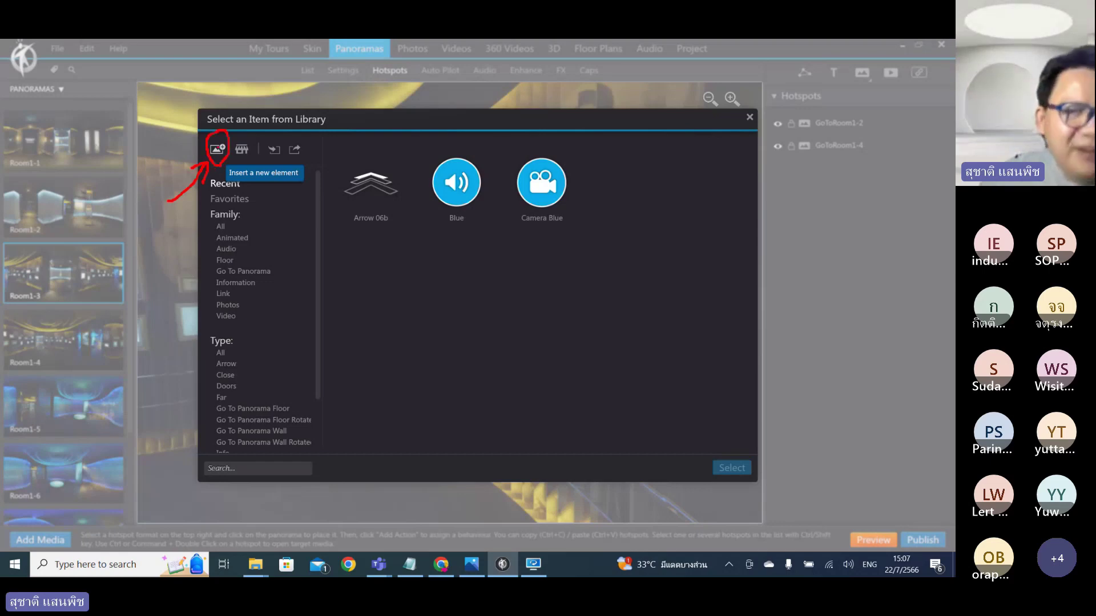
pyautogui.click(749, 117)
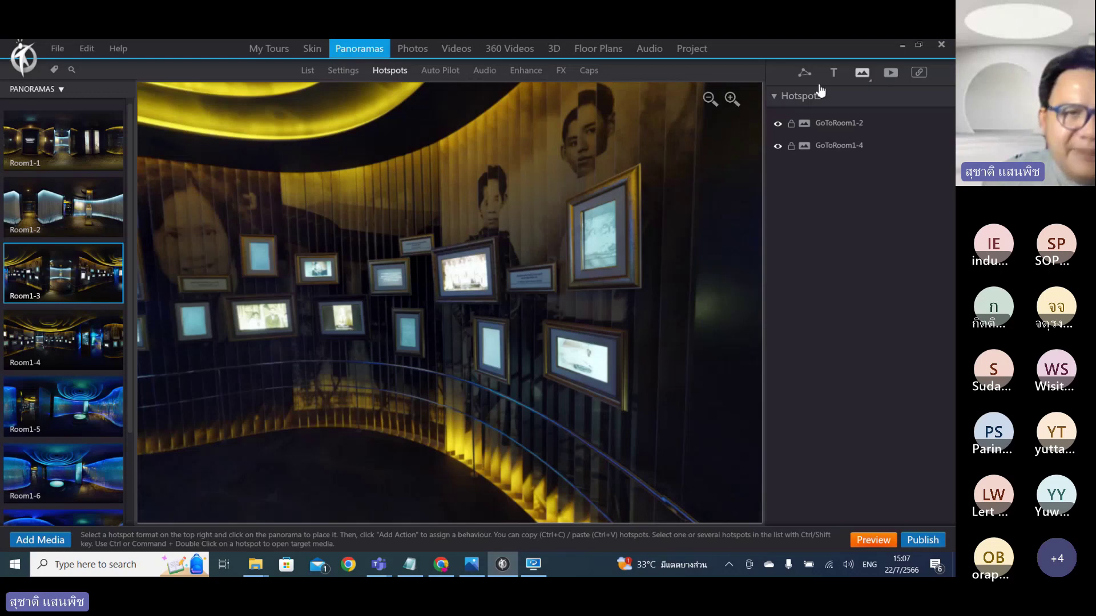
# Insert hotspot2 from the Hotspot folder of VR360Media as a new image hotspot on the curved picture wall of panorama Room1-3.
pyautogui.click(862, 72)
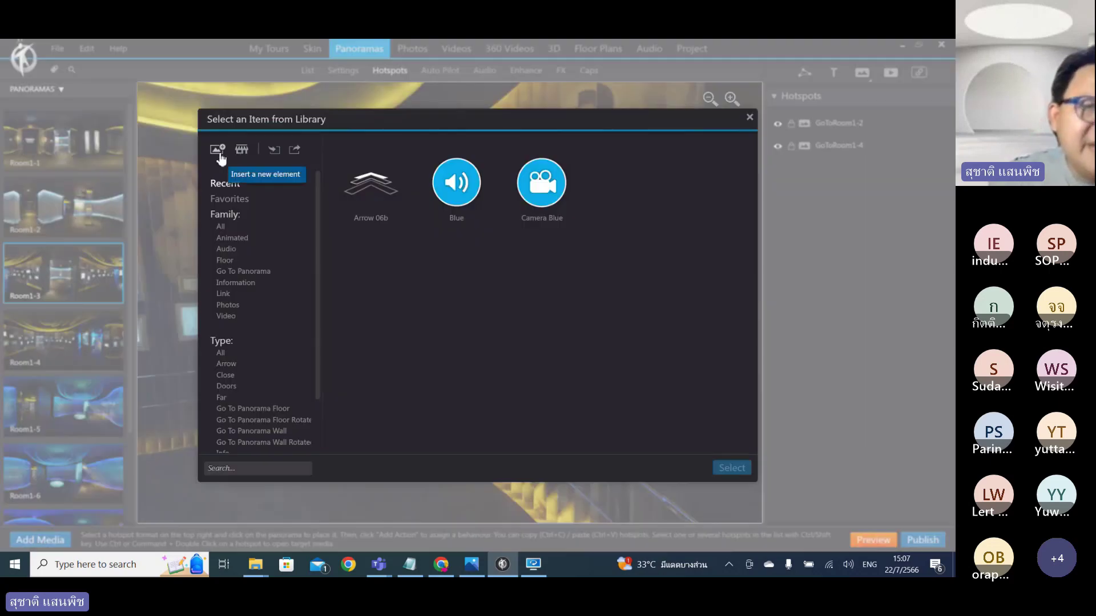
pyautogui.click(219, 153)
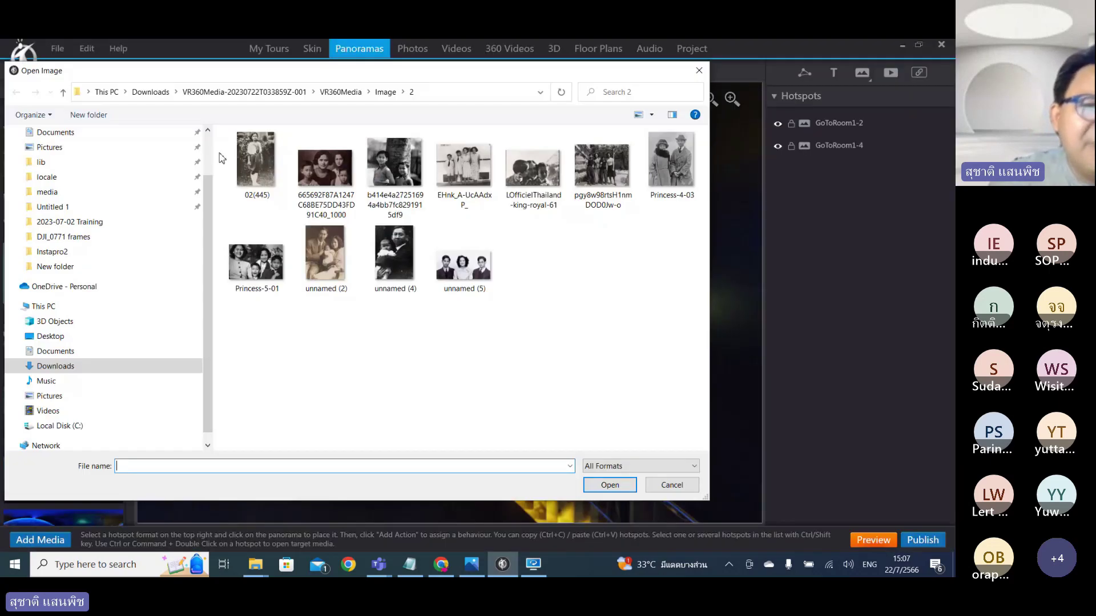
pyautogui.click(342, 93)
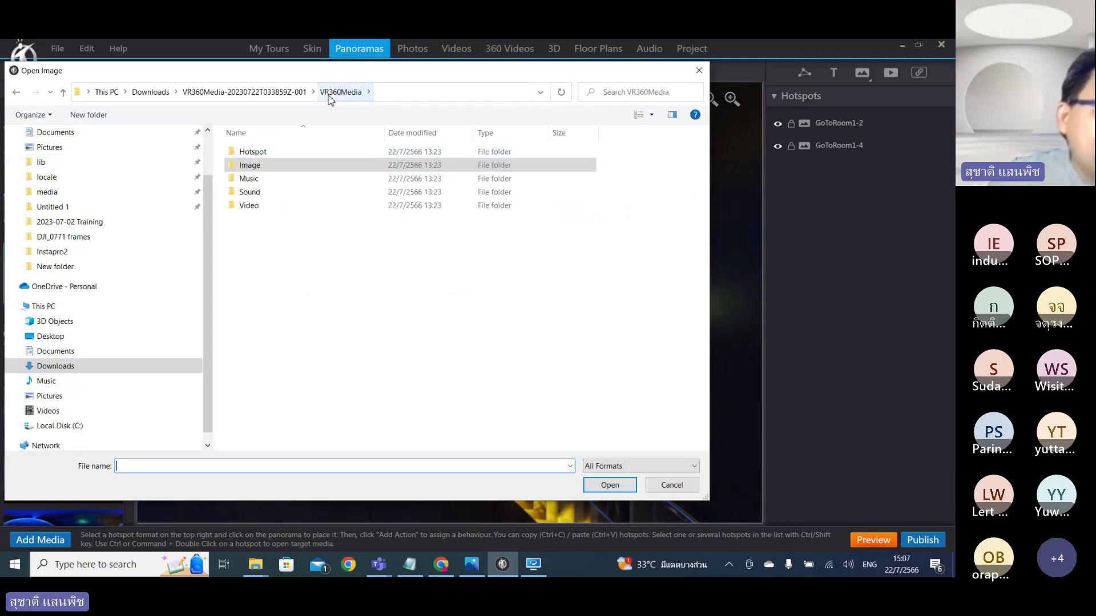
pyautogui.doubleClick(249, 153)
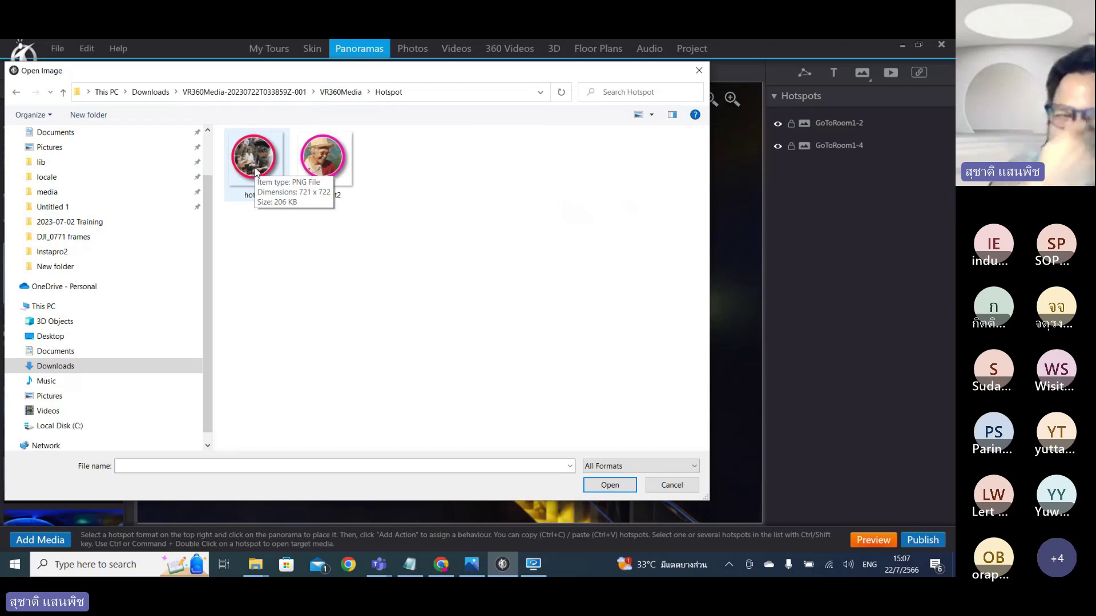
pyautogui.click(330, 176)
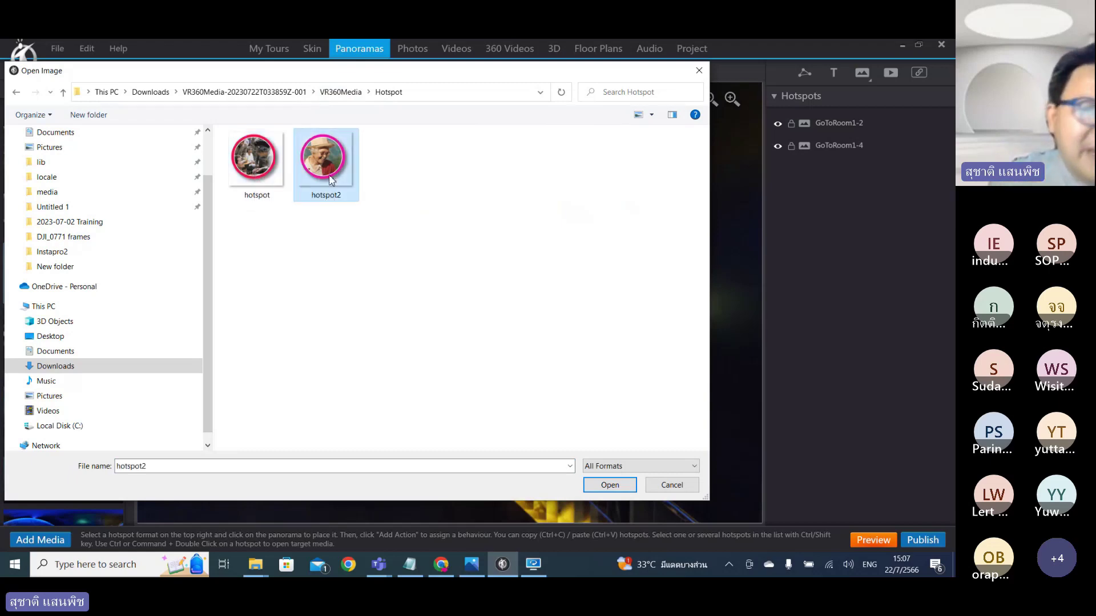
pyautogui.click(609, 486)
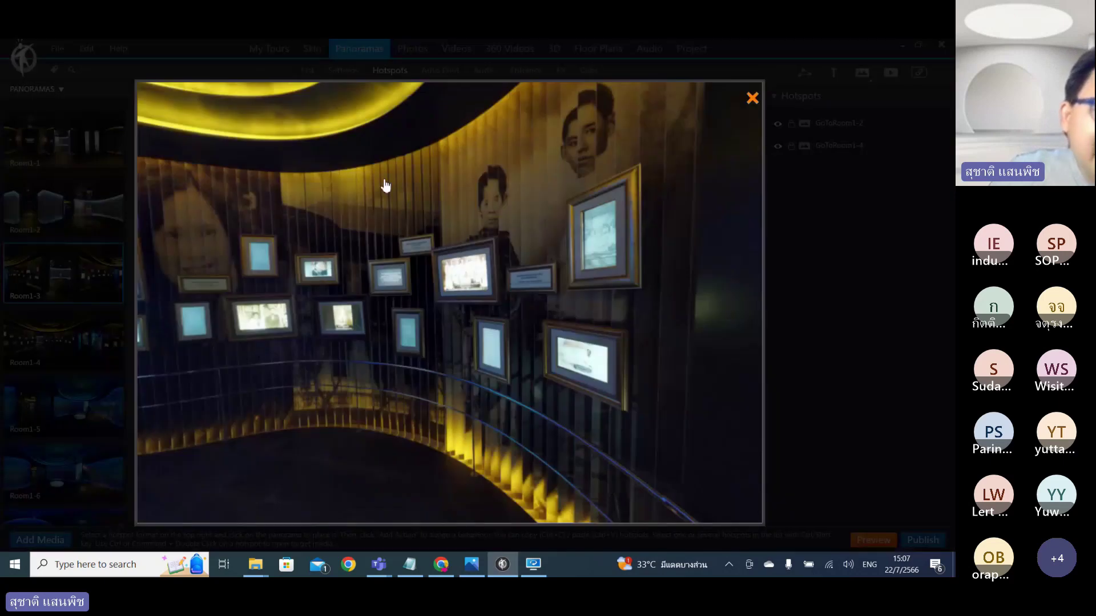
pyautogui.click(358, 194)
# Enlarge the hotspot2 image, position it just above the framed pictures on the curved wall, and select it.
pyautogui.moveTo(357, 195); pyautogui.dragTo(379, 211)
pyautogui.moveTo(509, 212); pyautogui.dragTo(576, 183)
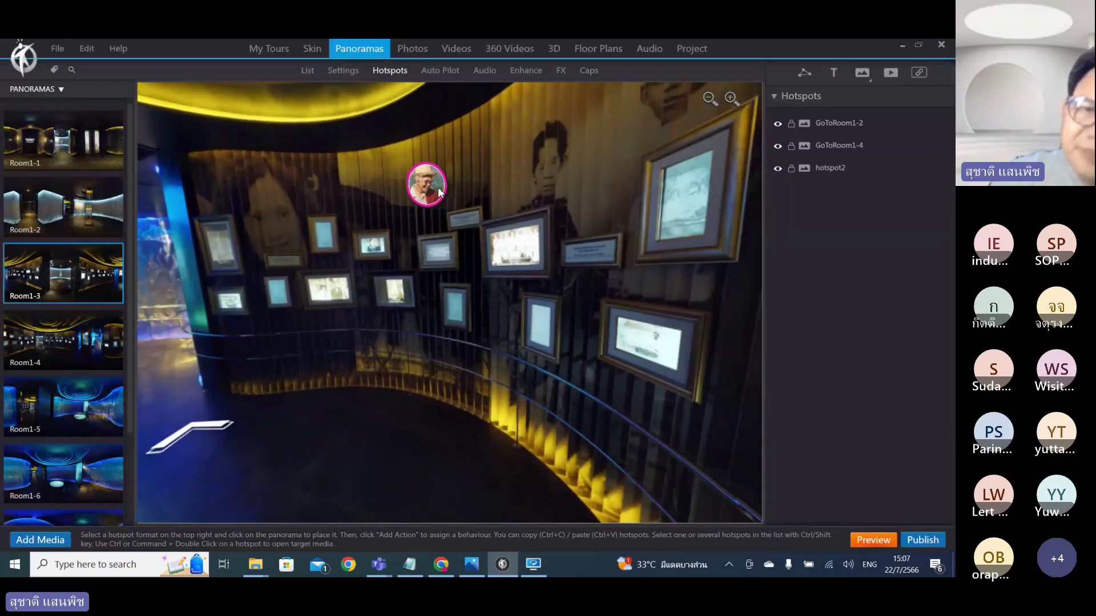
pyautogui.moveTo(450, 157)
pyautogui.mouseDown()
pyautogui.moveTo(594, 151)
pyautogui.moveTo(583, 170)
pyautogui.moveTo(437, 174)
pyautogui.mouseUp()
pyautogui.click(435, 176)
pyautogui.moveTo(480, 225)
pyautogui.mouseDown()
pyautogui.moveTo(401, 201)
pyautogui.moveTo(502, 176)
pyautogui.moveTo(587, 295)
pyautogui.moveTo(502, 262)
pyautogui.moveTo(463, 234)
pyautogui.mouseUp()
pyautogui.click(345, 181)
pyautogui.moveTo(345, 181); pyautogui.dragTo(407, 170)
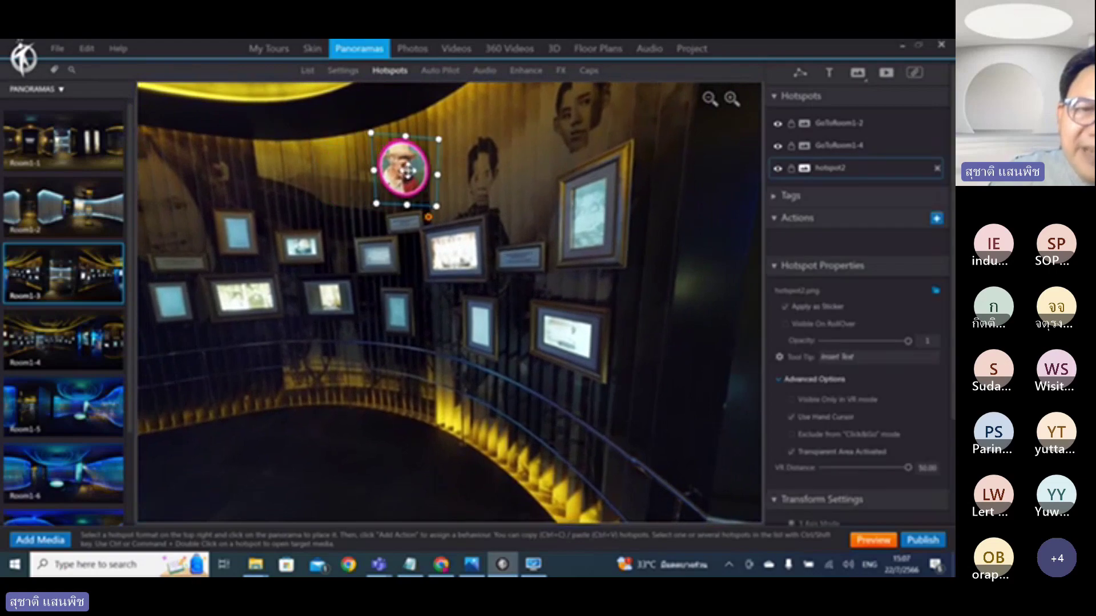
pyautogui.moveTo(510, 256); pyautogui.dragTo(520, 236)
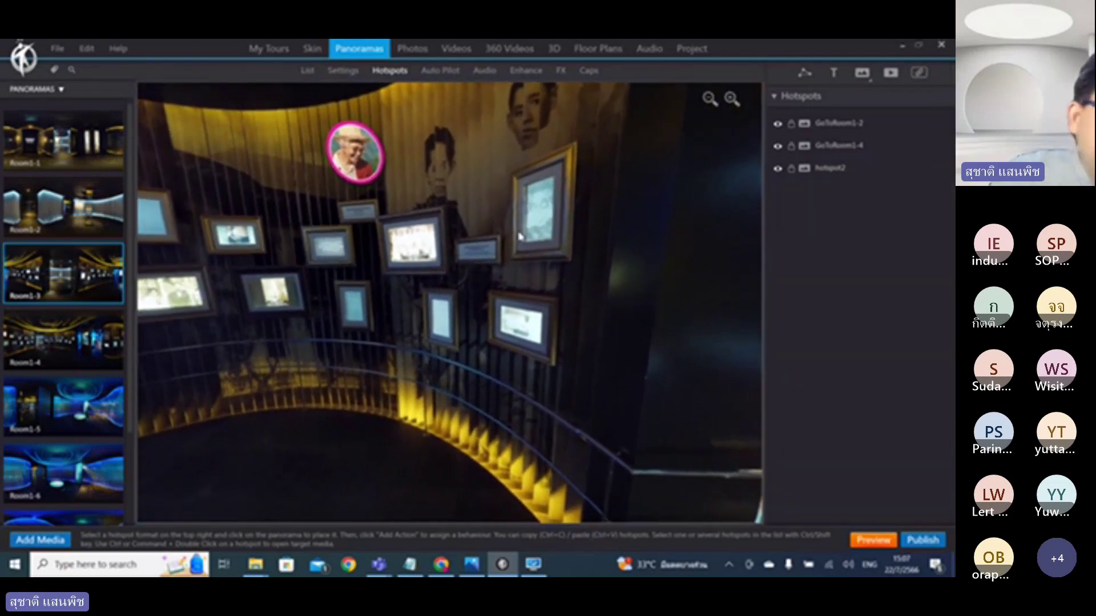
pyautogui.click(348, 153)
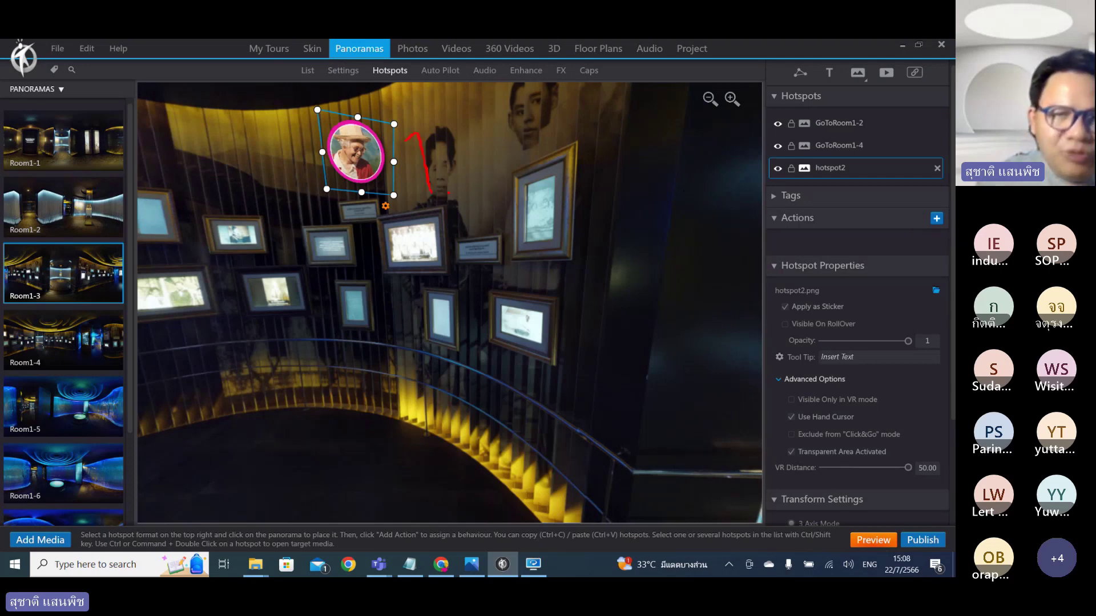
pyautogui.moveTo(450, 194); pyautogui.dragTo(417, 204)
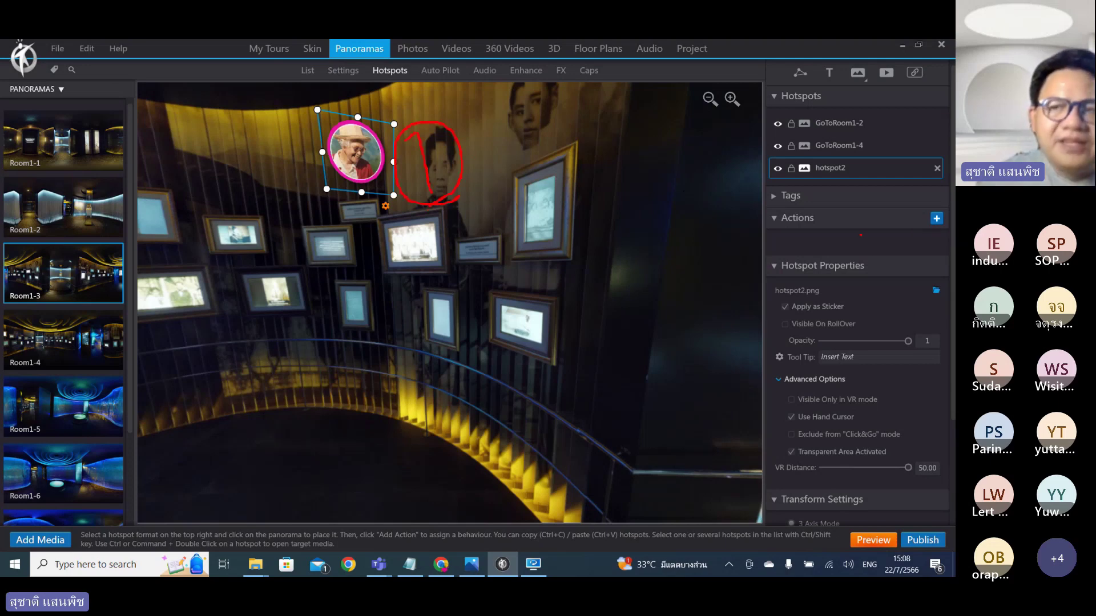
pyautogui.moveTo(899, 214)
pyautogui.mouseDown()
pyautogui.moveTo(888, 258)
pyautogui.moveTo(930, 263)
pyautogui.moveTo(876, 203)
pyautogui.moveTo(946, 188)
pyautogui.moveTo(952, 237)
pyautogui.moveTo(926, 262)
pyautogui.mouseUp()
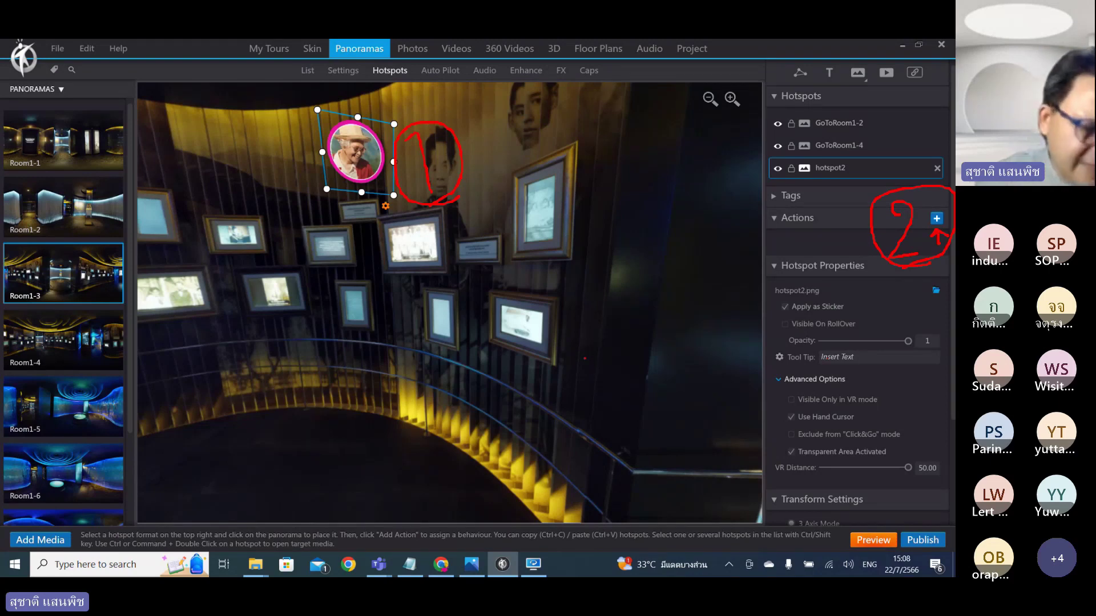
pyautogui.click(937, 218)
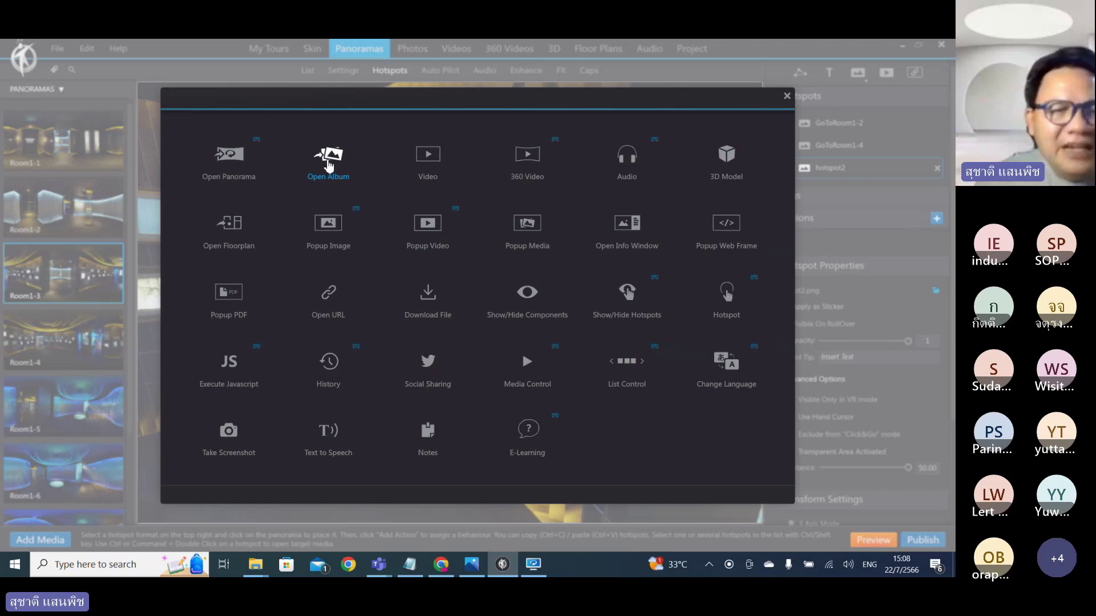
pyautogui.click(535, 239)
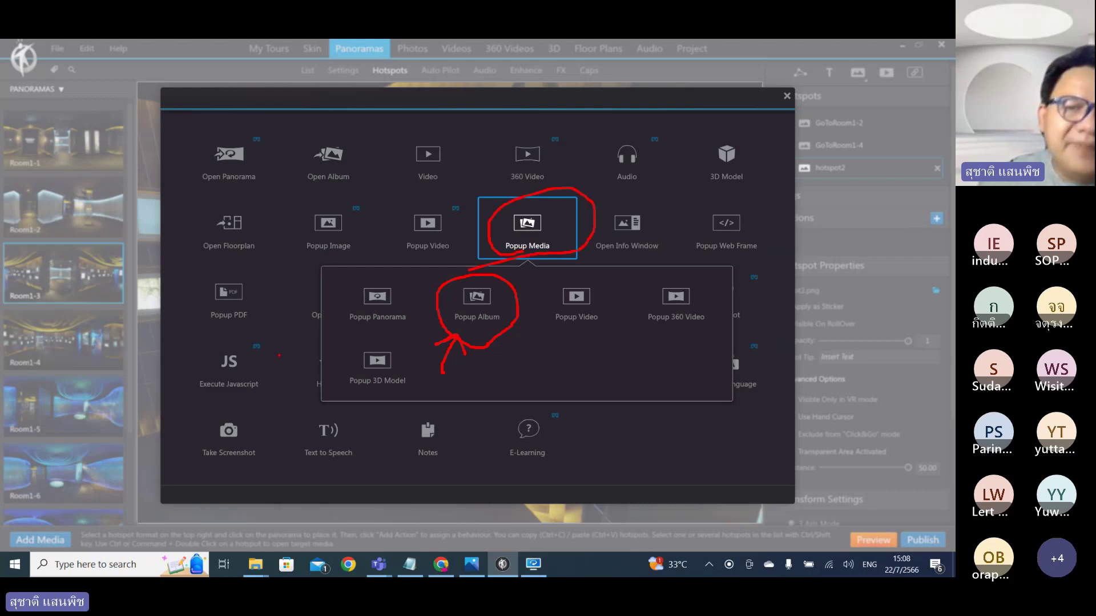
pyautogui.click(268, 334)
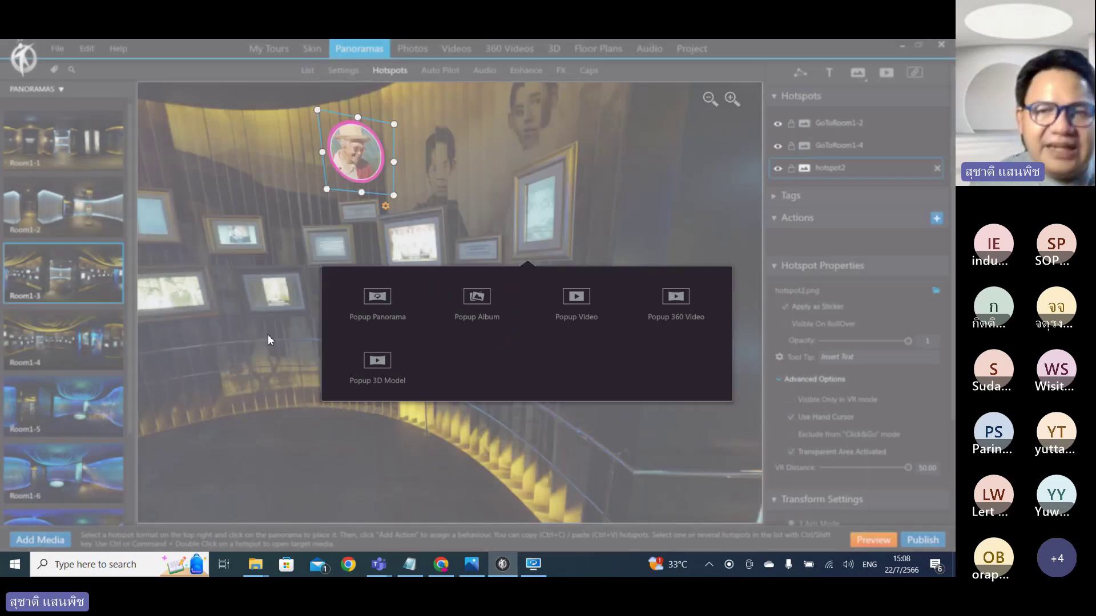
# Assign a Popup Album action to the hotspot2 hotspot that opens Album2, keeping the default popup settings.
pyautogui.click(937, 219)
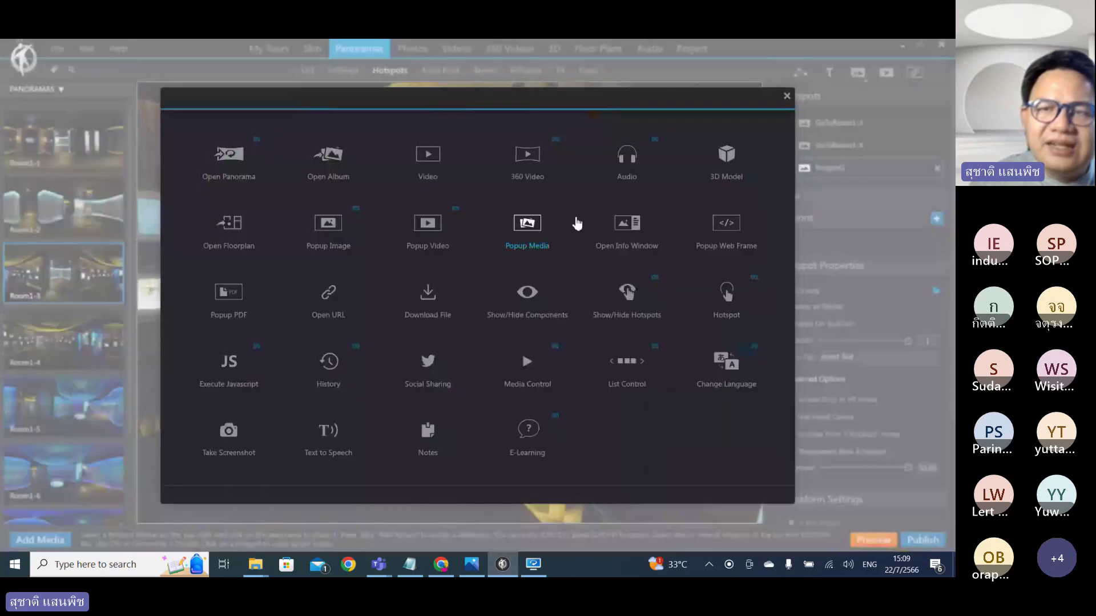
pyautogui.click(541, 235)
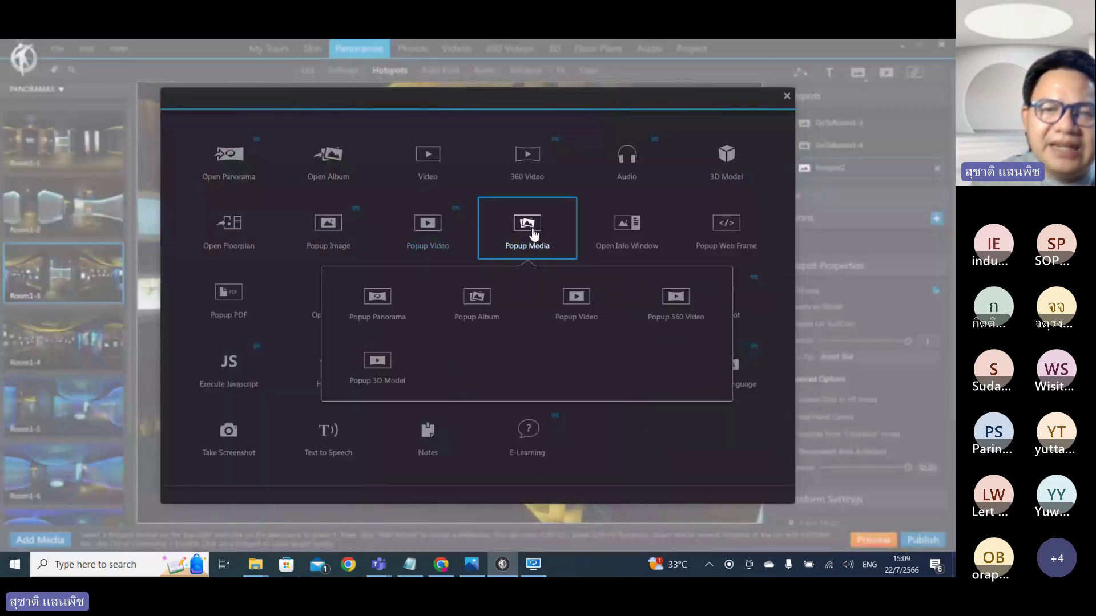
pyautogui.click(478, 301)
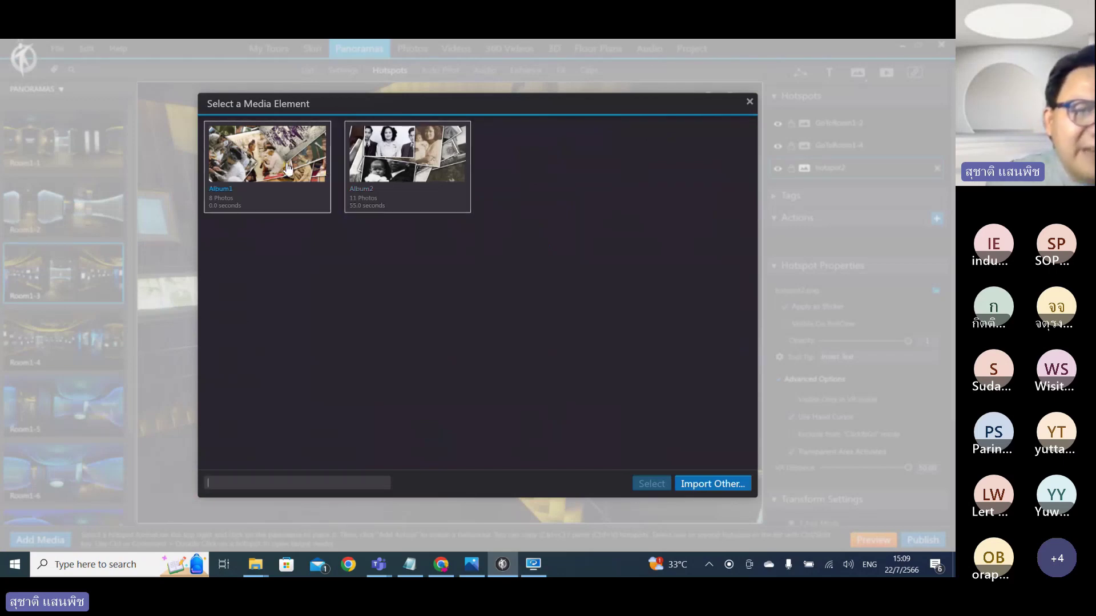
pyautogui.click(403, 163)
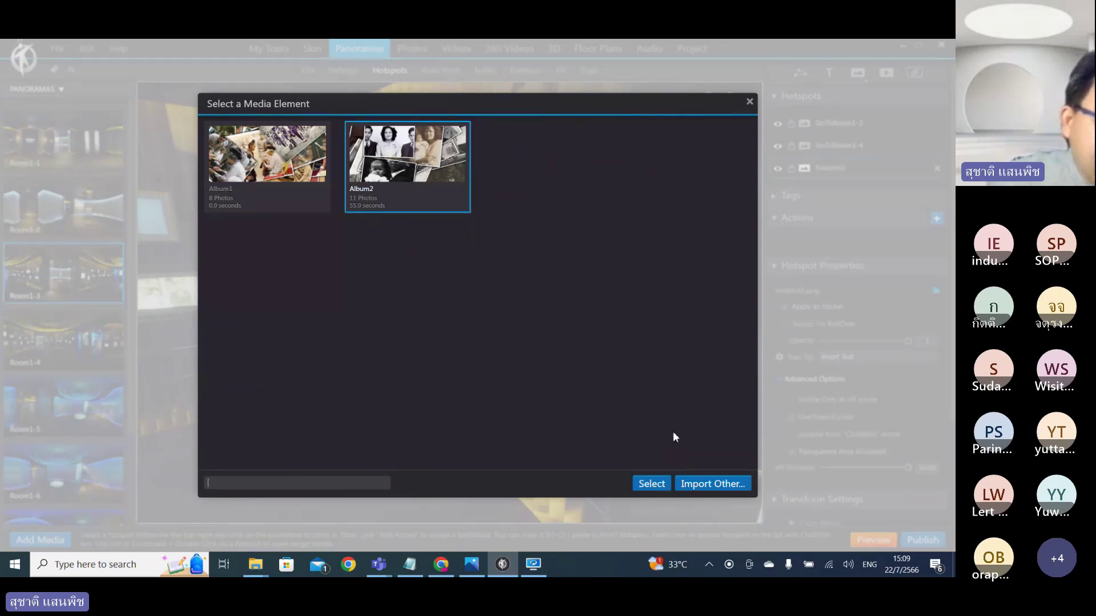
pyautogui.click(652, 484)
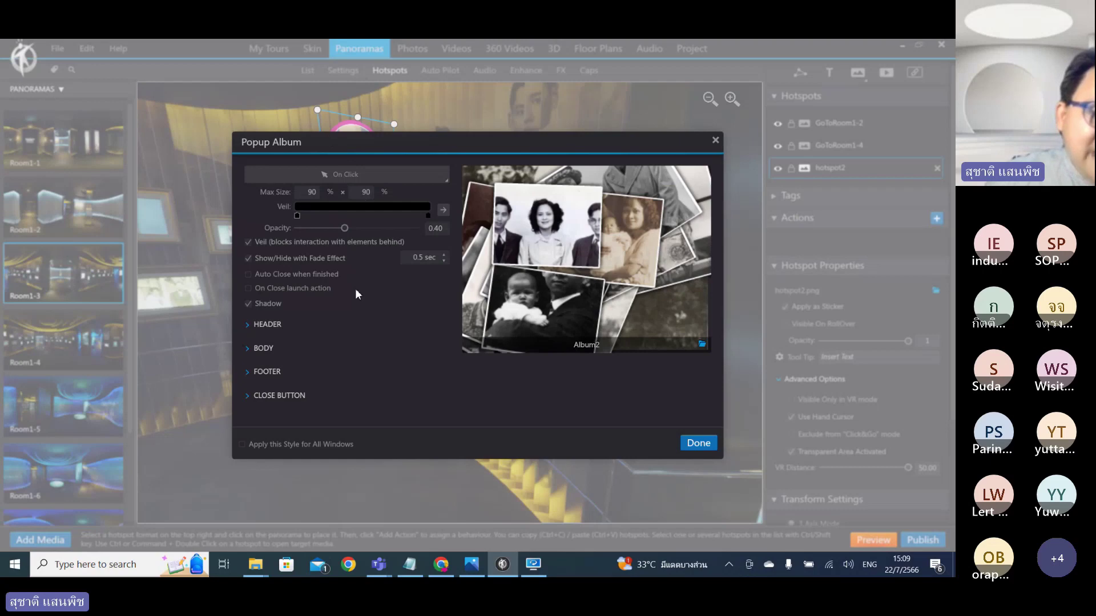
pyautogui.click(699, 445)
# Preview the tour, walk through the rooms to the new hotspot, check its Album2 popup, and close the preview.
pyautogui.click(875, 542)
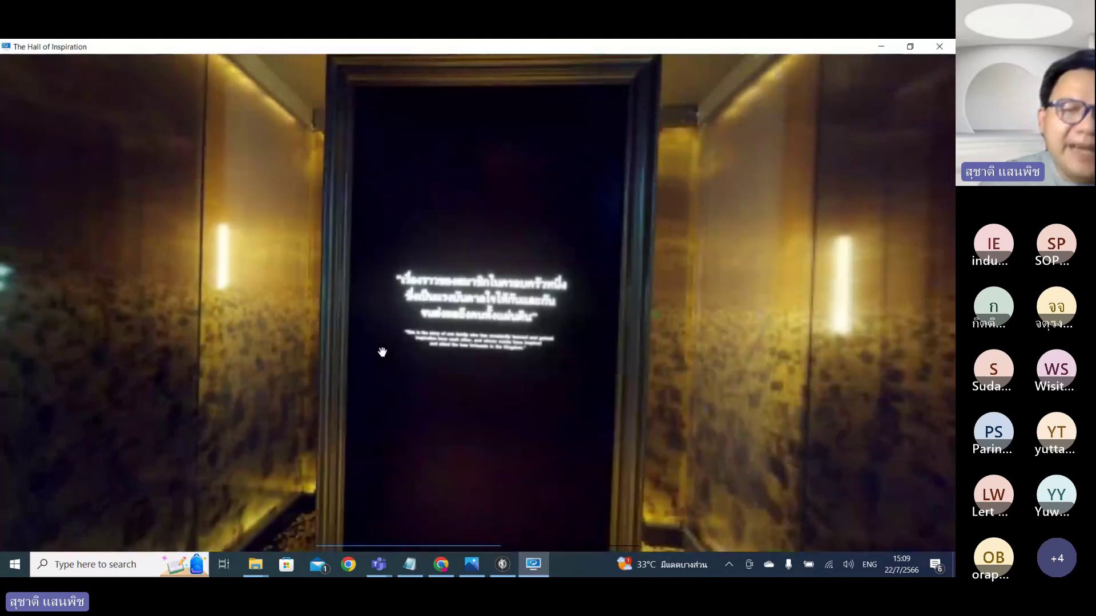
pyautogui.moveTo(587, 237); pyautogui.dragTo(250, 194)
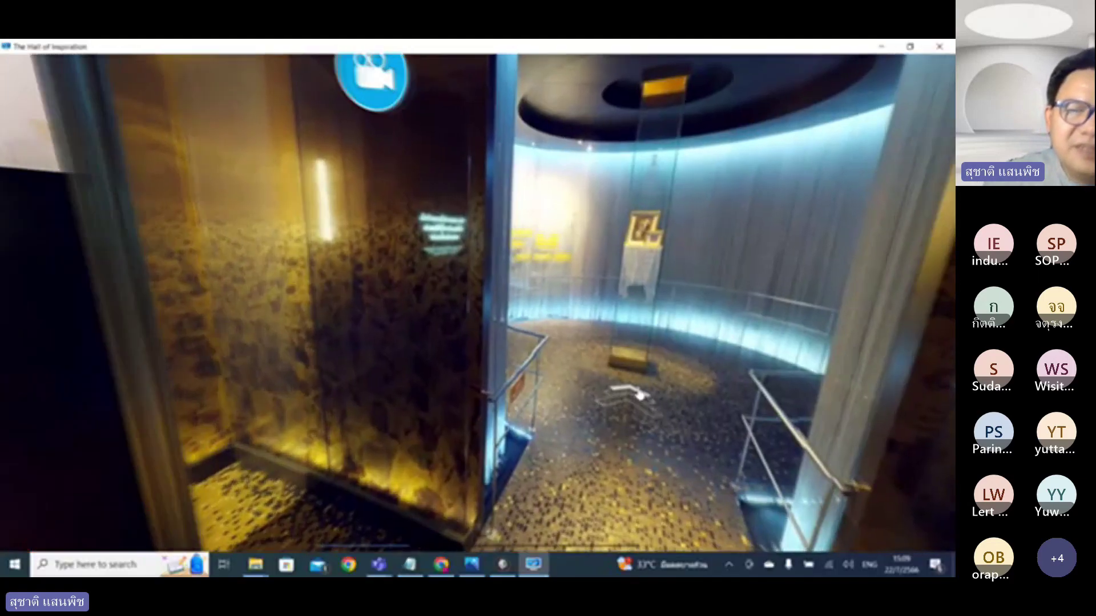
pyautogui.click(638, 383)
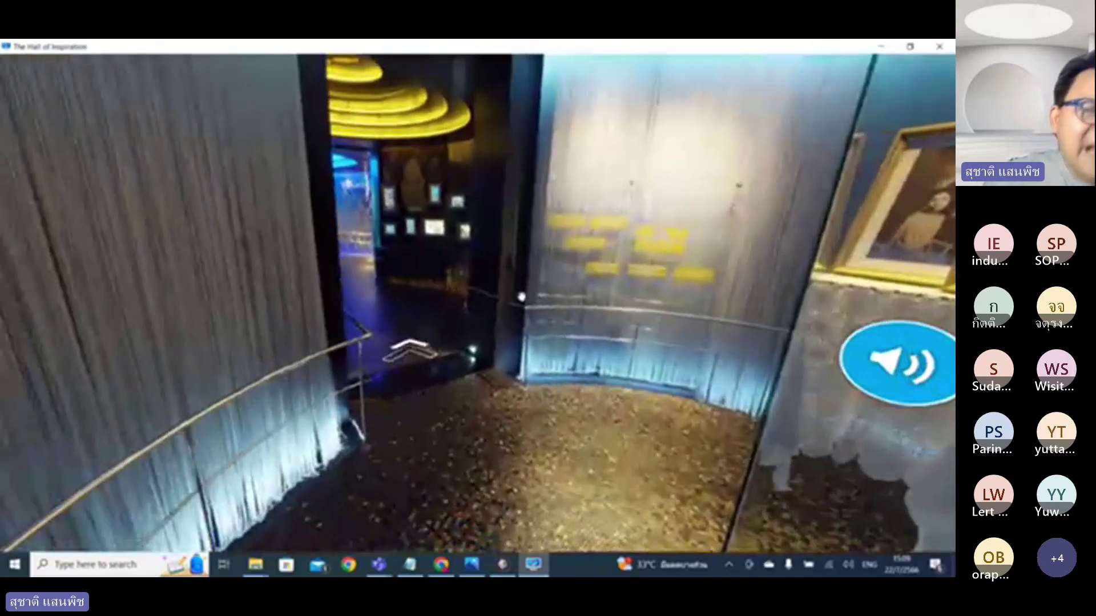
pyautogui.click(414, 345)
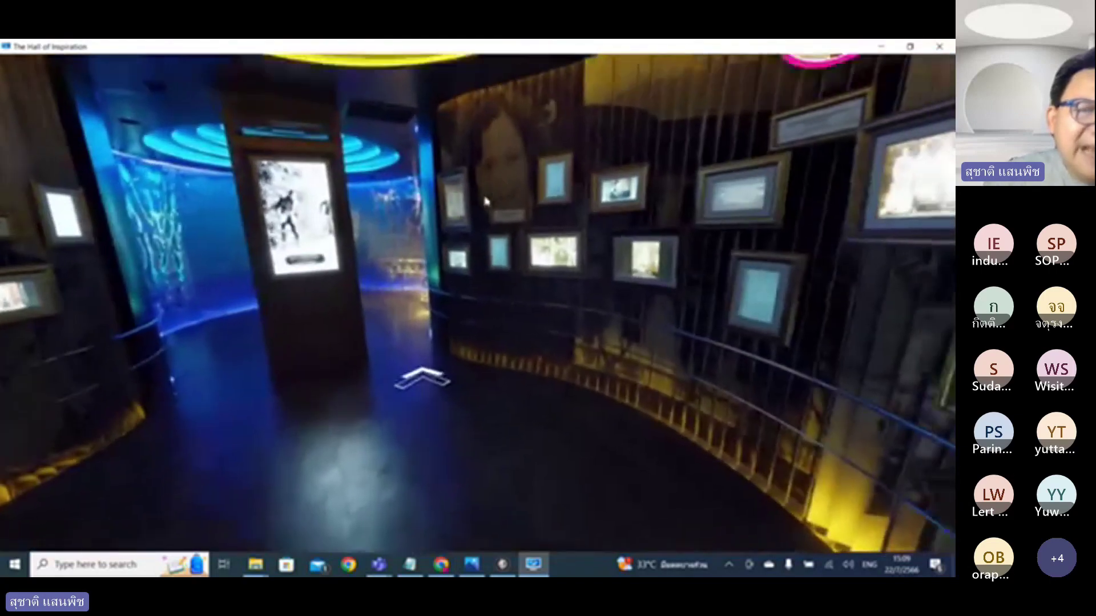
pyautogui.click(420, 372)
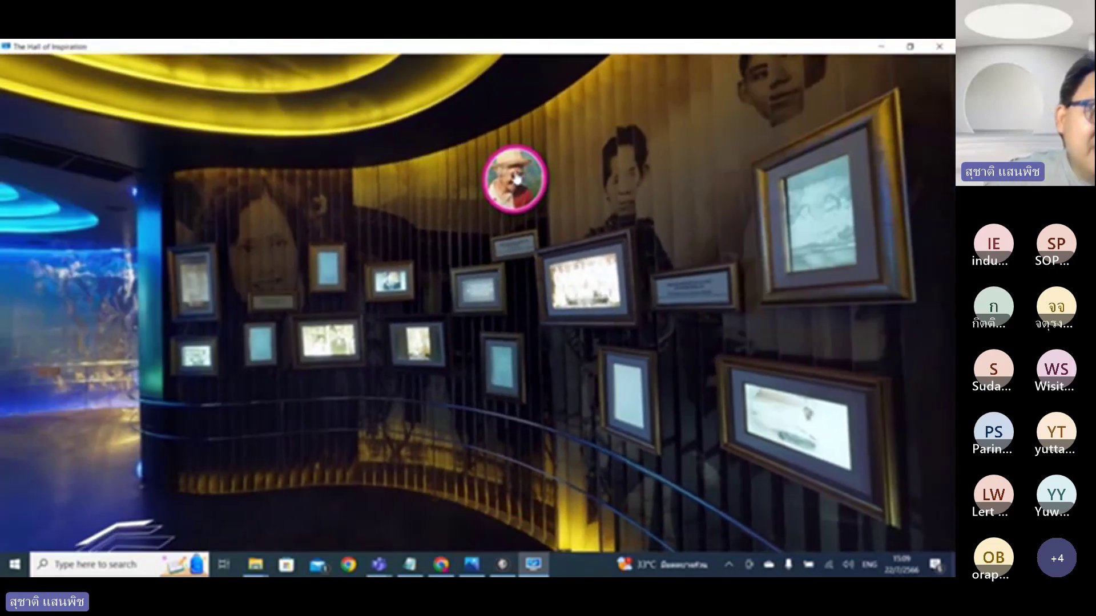
pyautogui.click(516, 178)
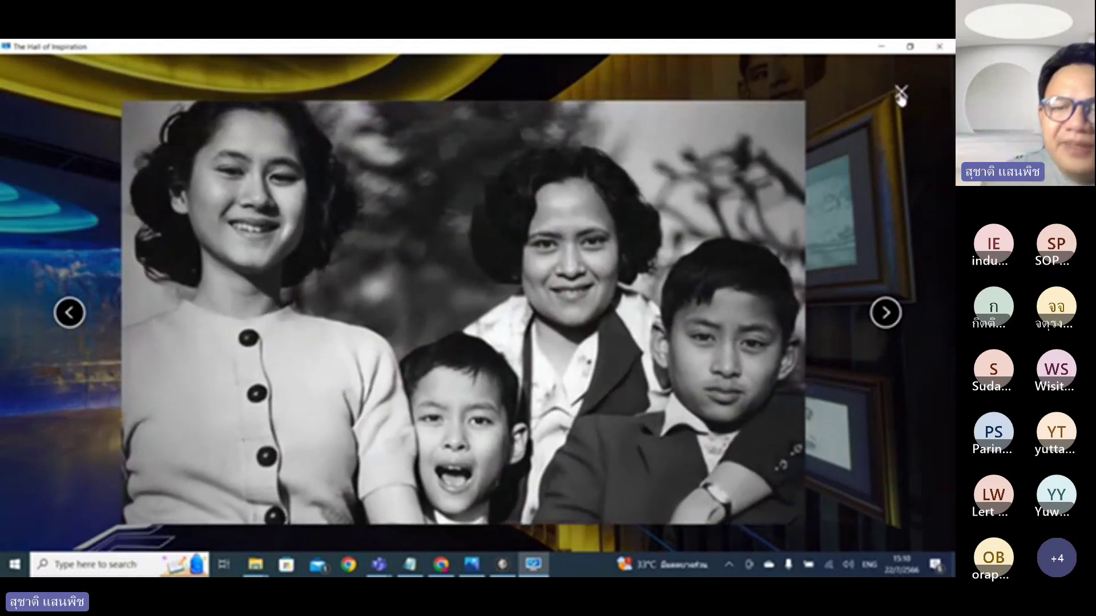
pyautogui.click(900, 92)
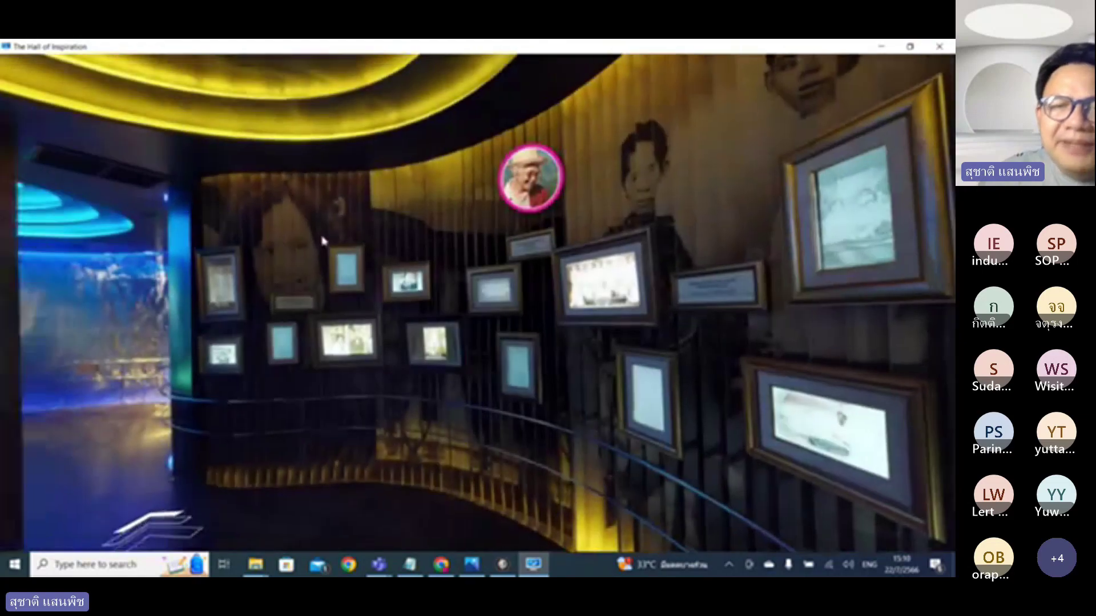
pyautogui.click(939, 47)
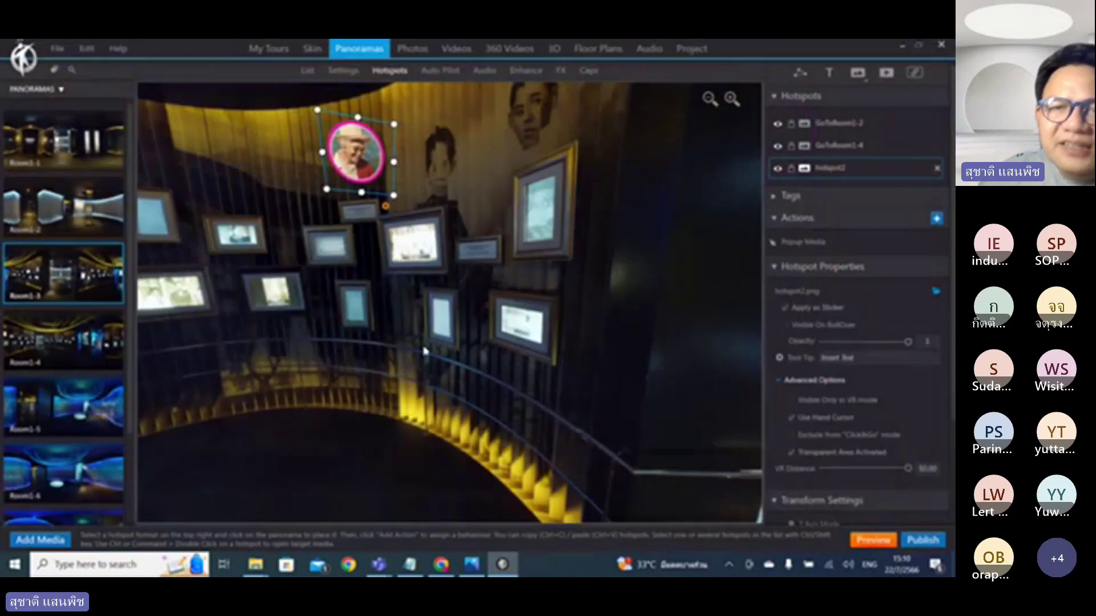
pyautogui.moveTo(331, 311); pyautogui.dragTo(572, 347)
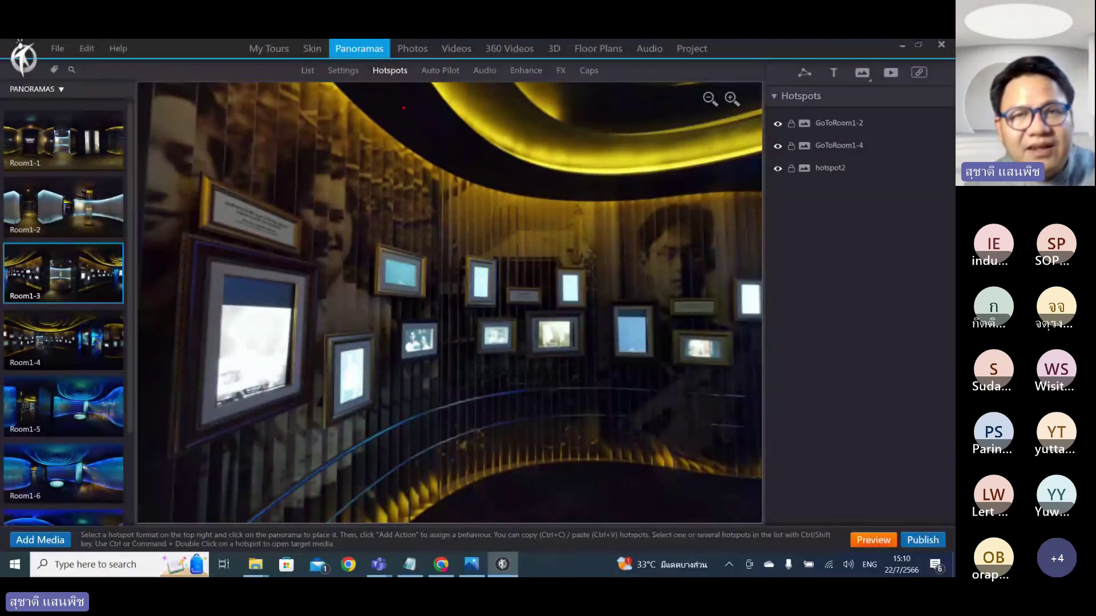
pyautogui.moveTo(400, 128)
pyautogui.mouseDown()
pyautogui.moveTo(360, 94)
pyautogui.moveTo(399, 63)
pyautogui.moveTo(403, 136)
pyautogui.moveTo(372, 153)
pyautogui.mouseUp()
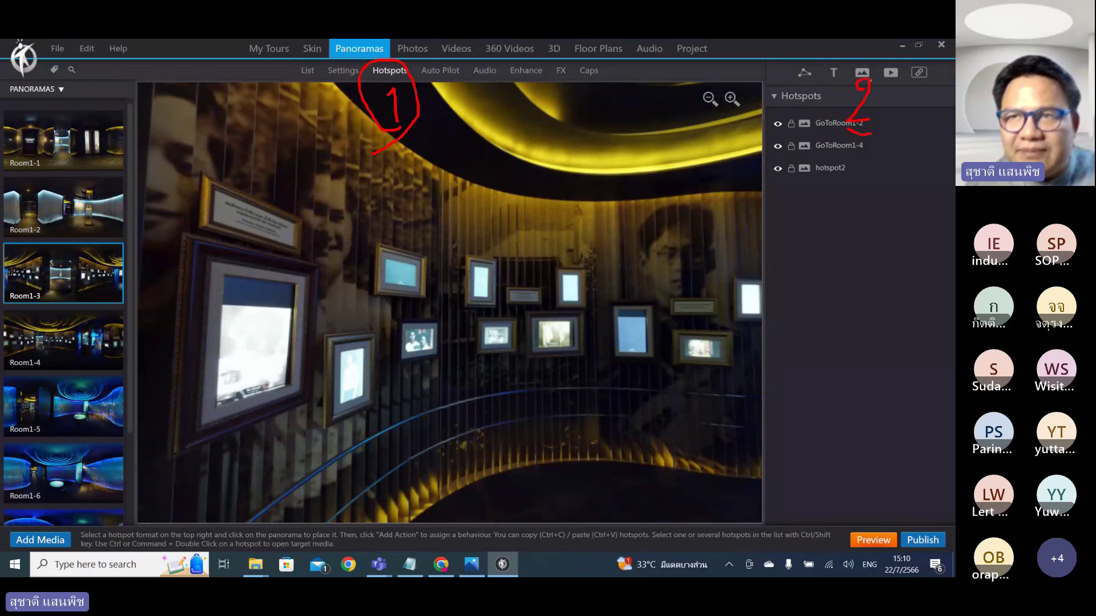
pyautogui.moveTo(848, 129)
pyautogui.mouseDown()
pyautogui.moveTo(848, 69)
pyautogui.moveTo(878, 67)
pyautogui.mouseUp()
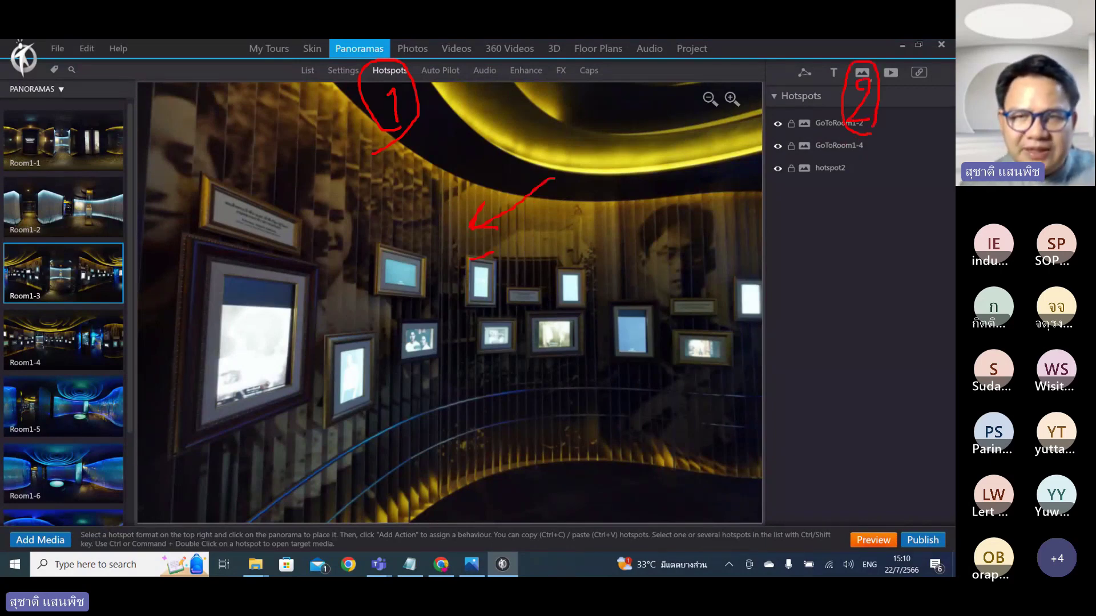
pyautogui.moveTo(469, 260); pyautogui.dragTo(448, 263)
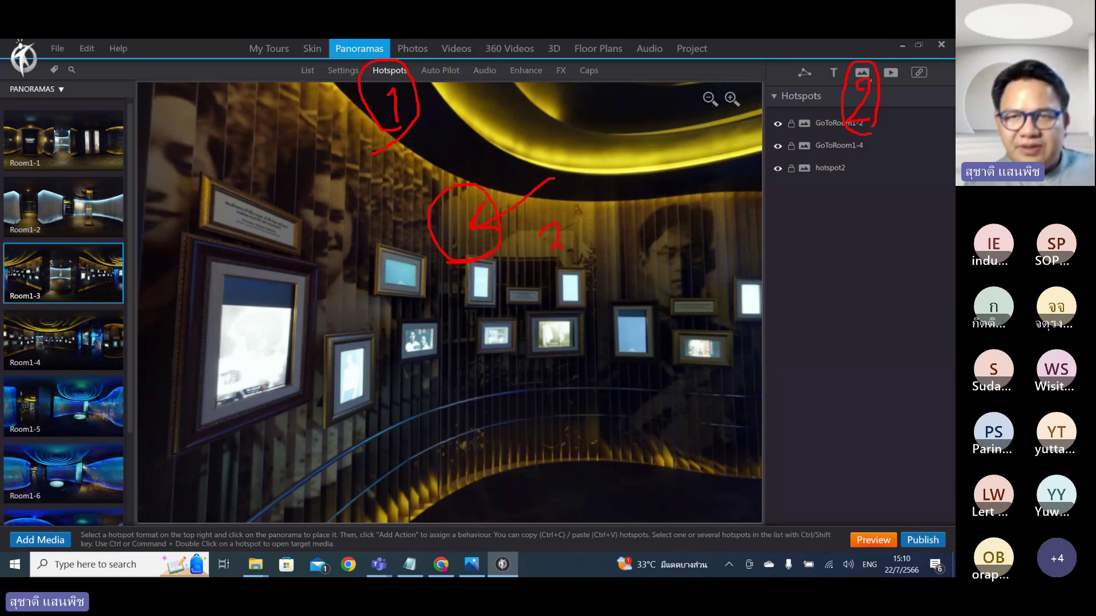
pyautogui.press('Escape')
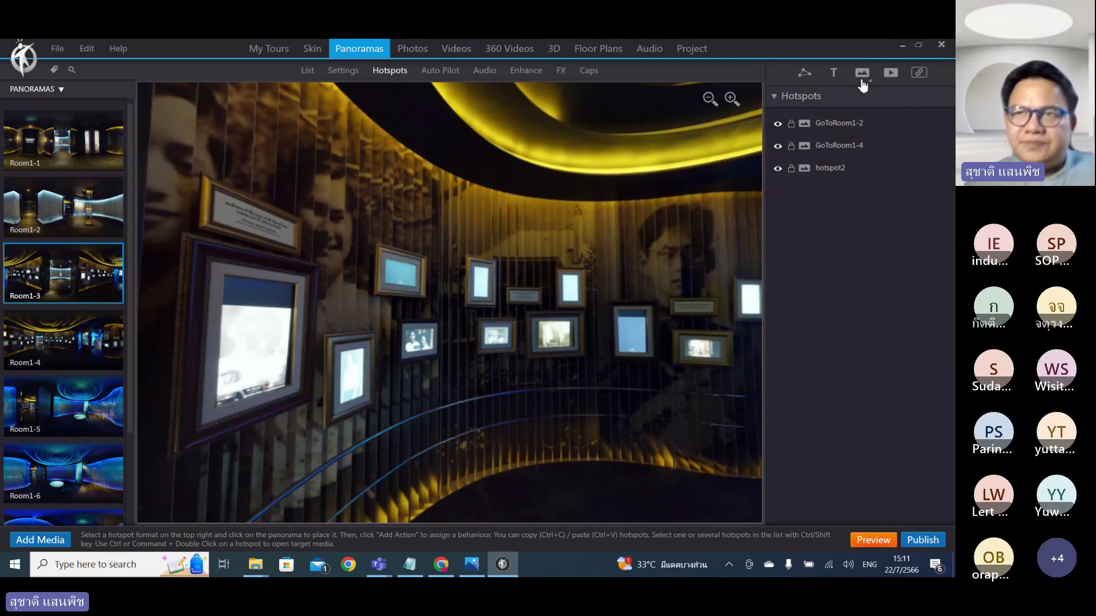
# Insert the hotspot image from the Hotspot folder of VR360Media as a new image hotspot on the opposite picture wall of panorama Room1-3.
pyautogui.click(854, 84)
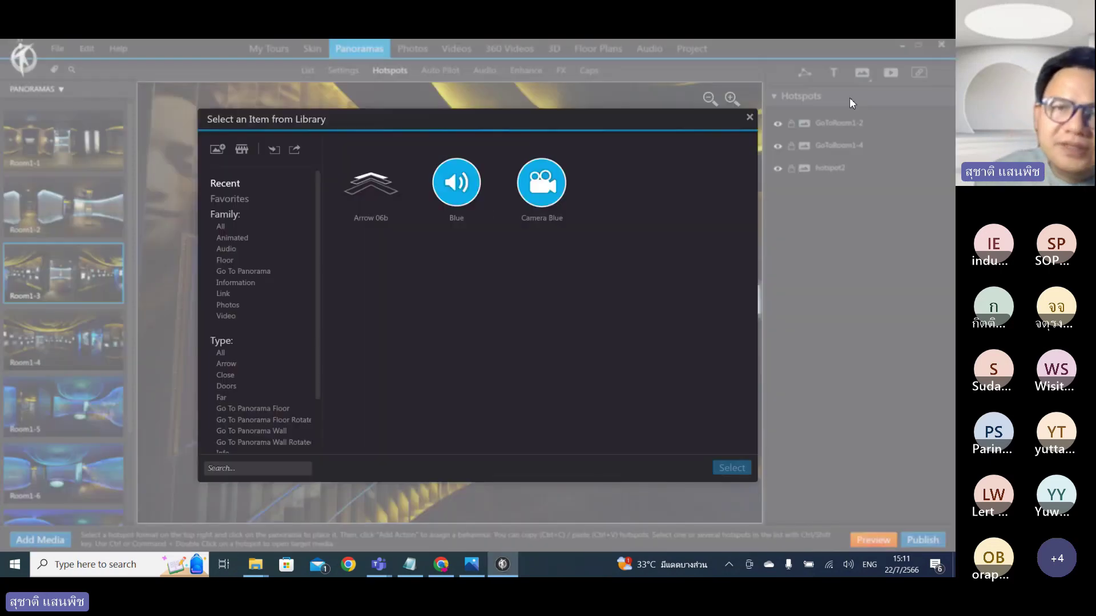
pyautogui.click(217, 149)
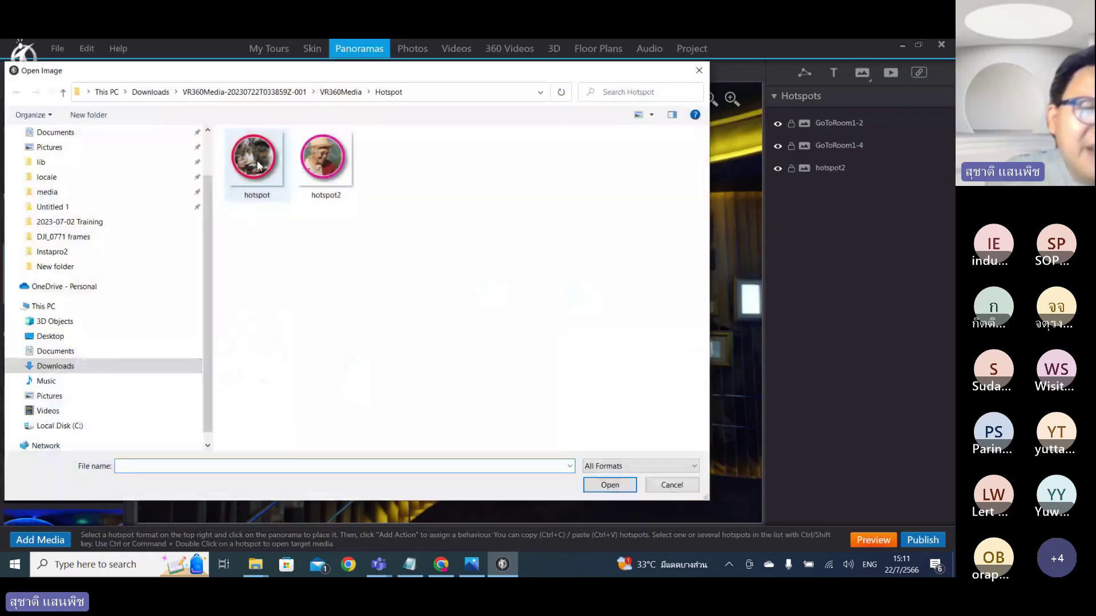
pyautogui.click(254, 158)
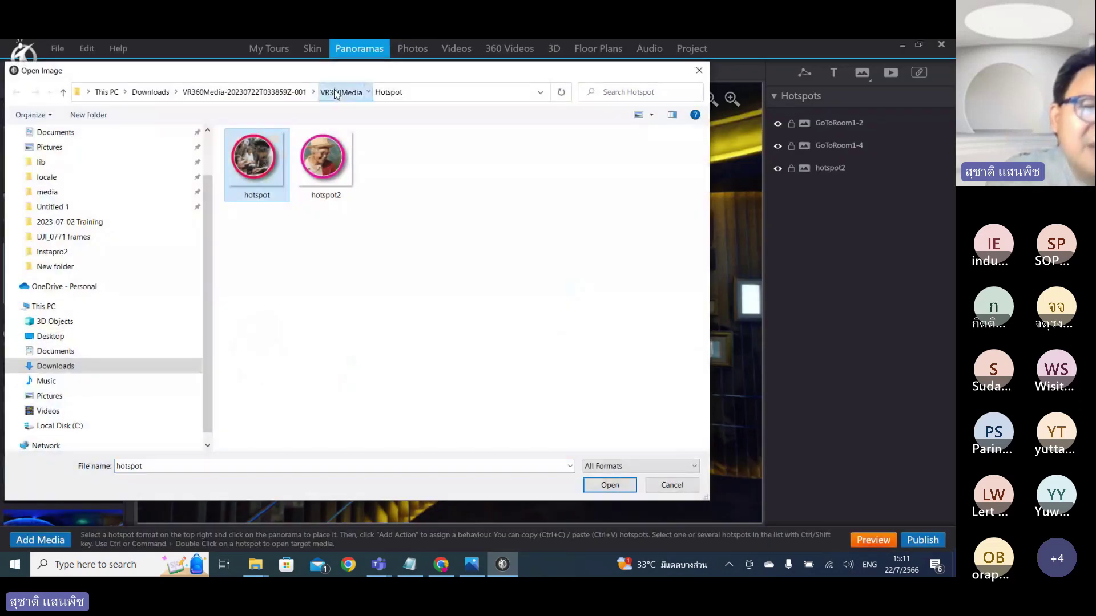
pyautogui.click(341, 93)
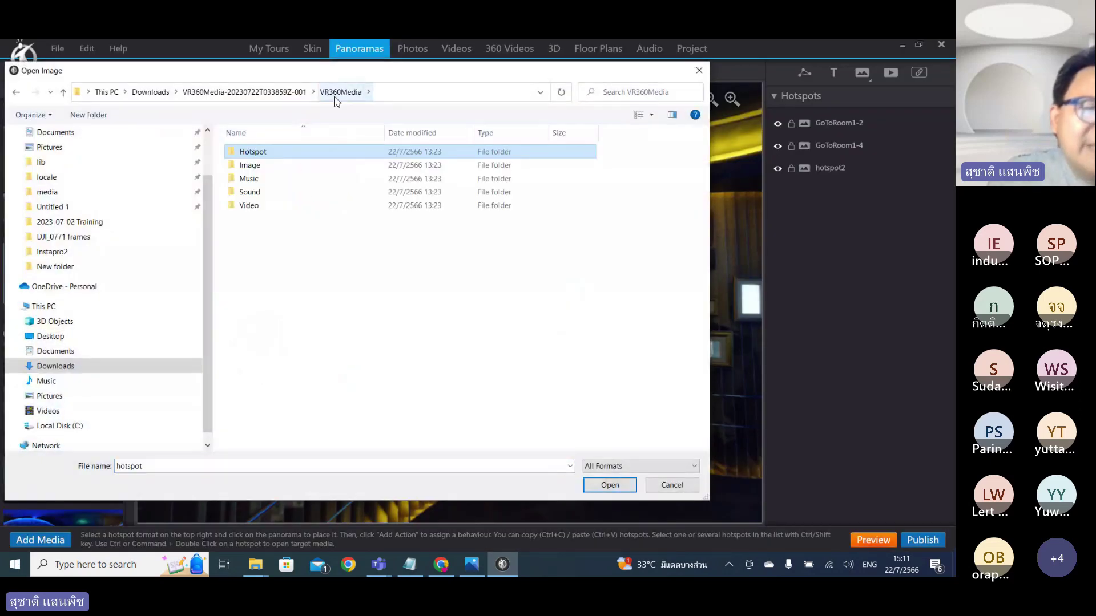
pyautogui.doubleClick(252, 159)
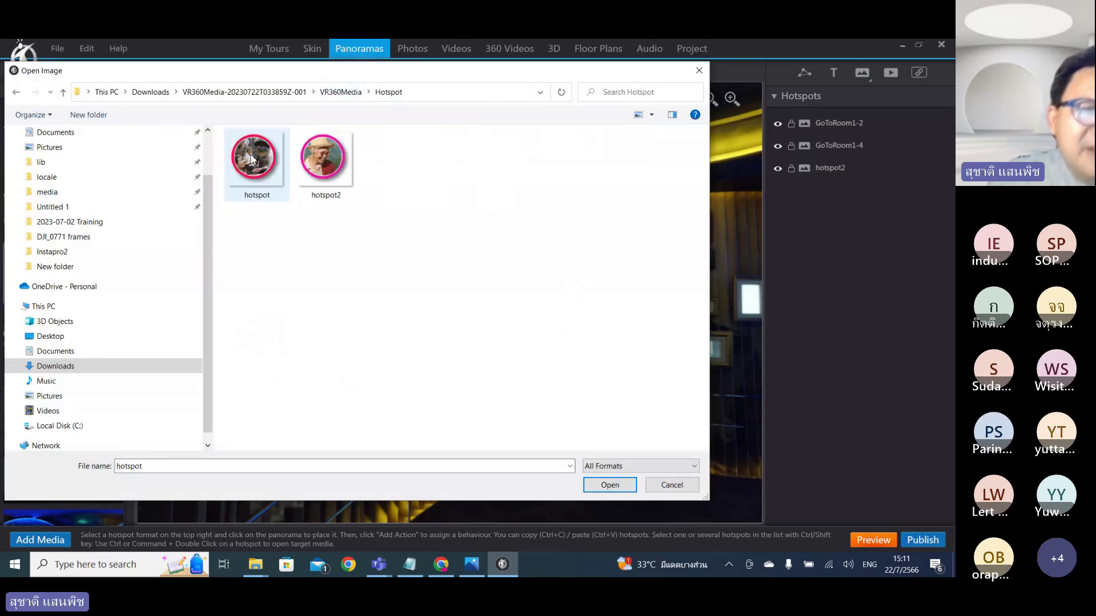
pyautogui.click(597, 486)
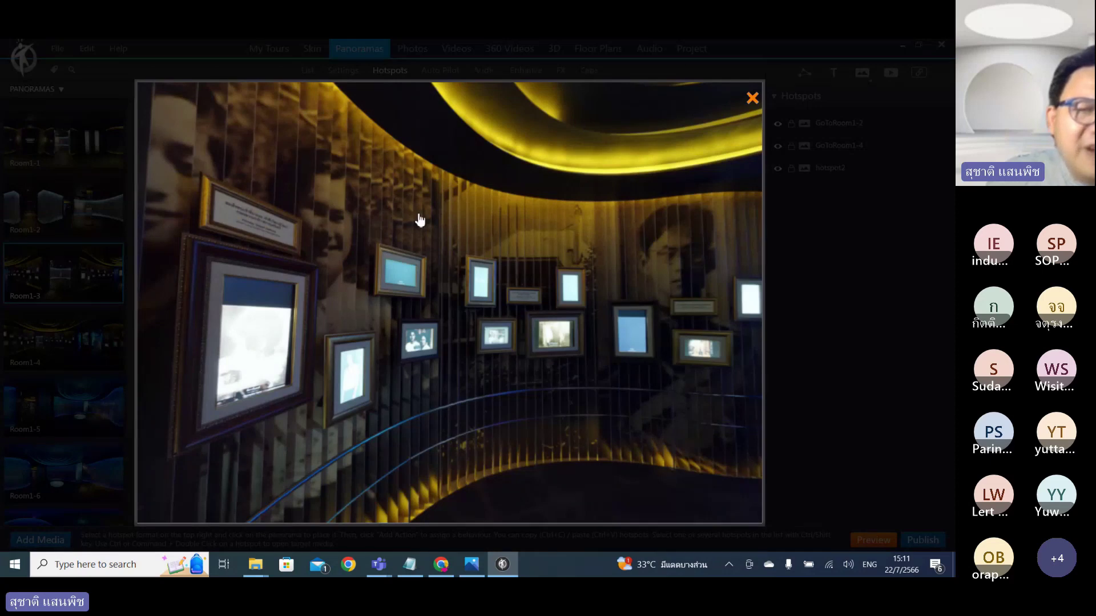
pyautogui.click(400, 196)
# Enlarge the new hotspot image slightly and position it just above the small framed pictures on the curved wall.
pyautogui.moveTo(565, 287); pyautogui.dragTo(635, 276)
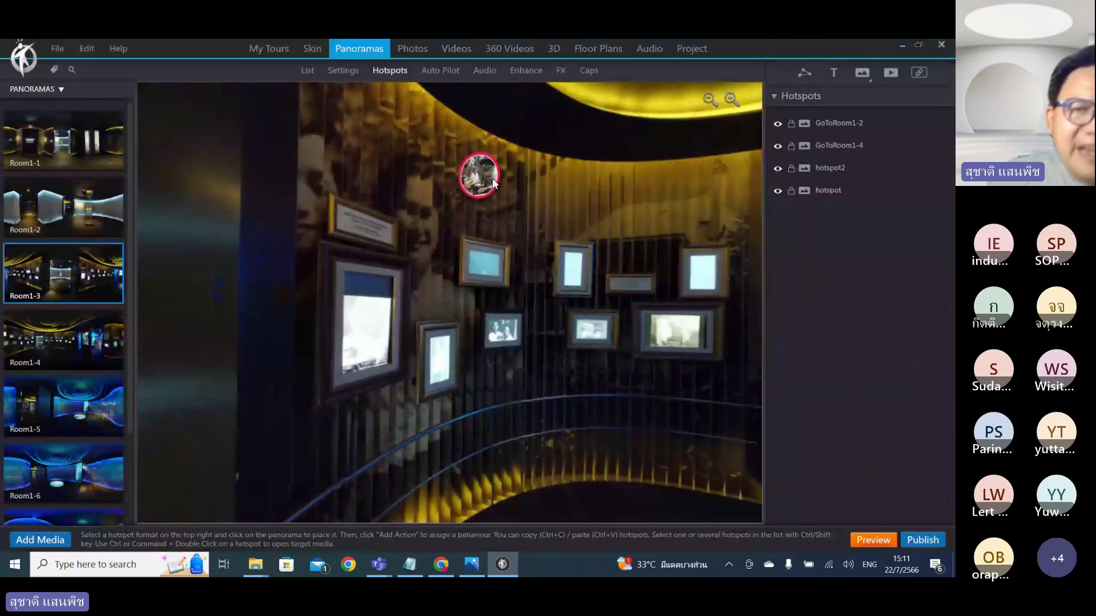
pyautogui.click(482, 174)
pyautogui.moveTo(523, 210); pyautogui.dragTo(536, 222)
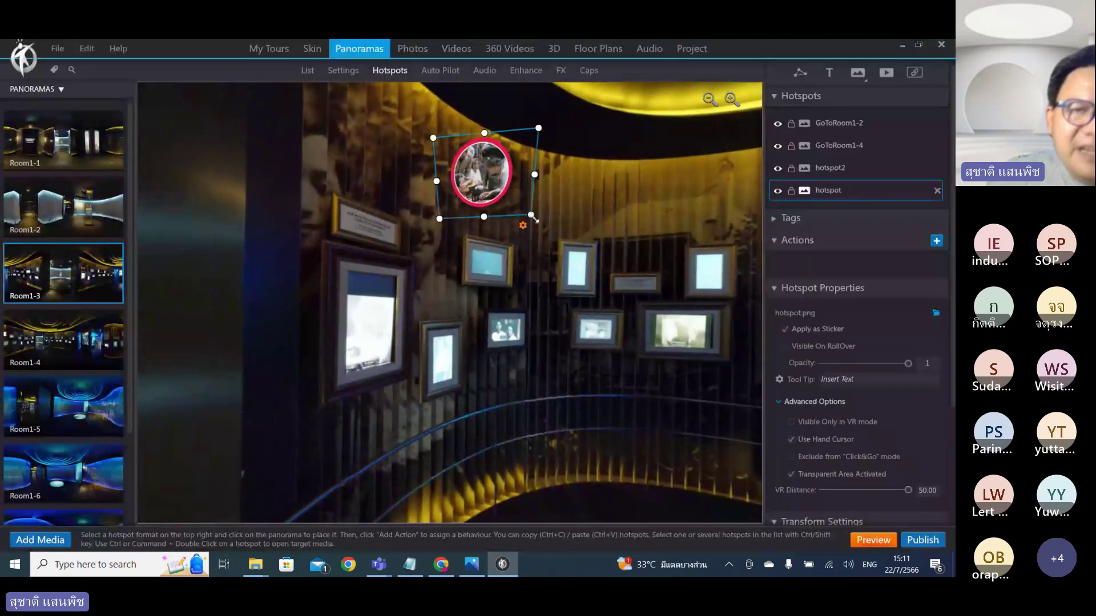
pyautogui.moveTo(605, 253); pyautogui.dragTo(449, 214)
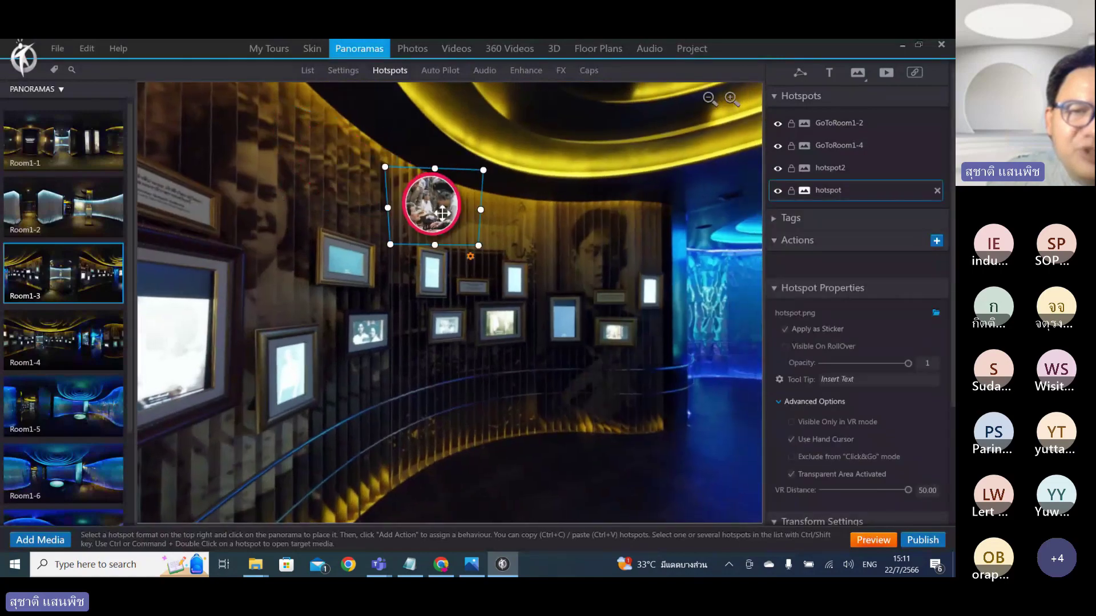
pyautogui.moveTo(468, 269); pyautogui.dragTo(611, 325)
pyautogui.click(422, 220)
pyautogui.moveTo(474, 191); pyautogui.dragTo(462, 192)
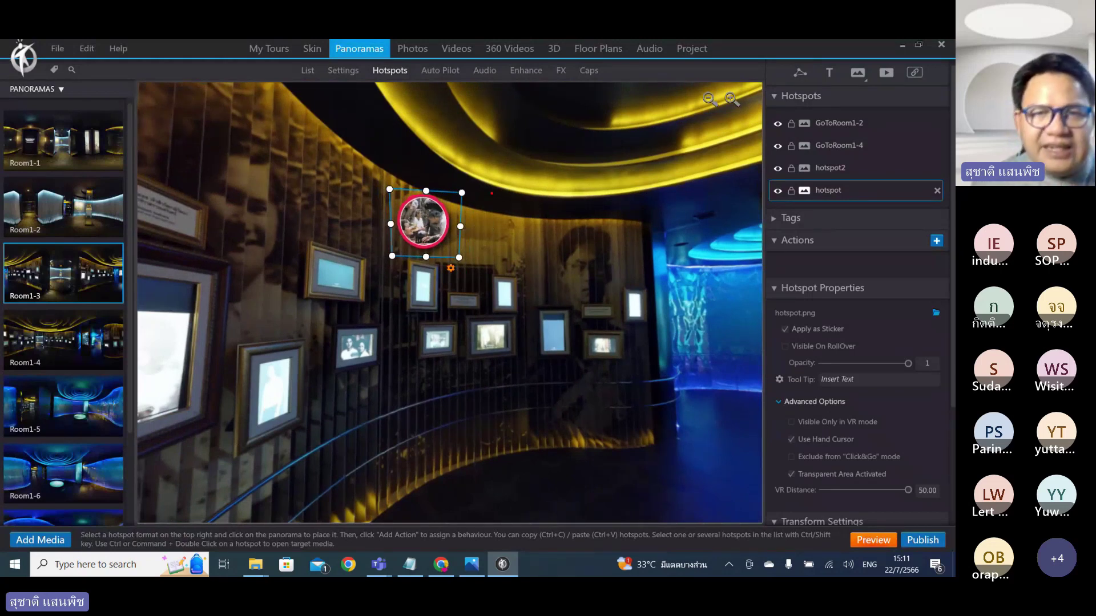
pyautogui.moveTo(489, 187)
pyautogui.mouseDown()
pyautogui.moveTo(503, 232)
pyautogui.moveTo(484, 250)
pyautogui.moveTo(492, 158)
pyautogui.moveTo(549, 207)
pyautogui.moveTo(527, 255)
pyautogui.mouseUp()
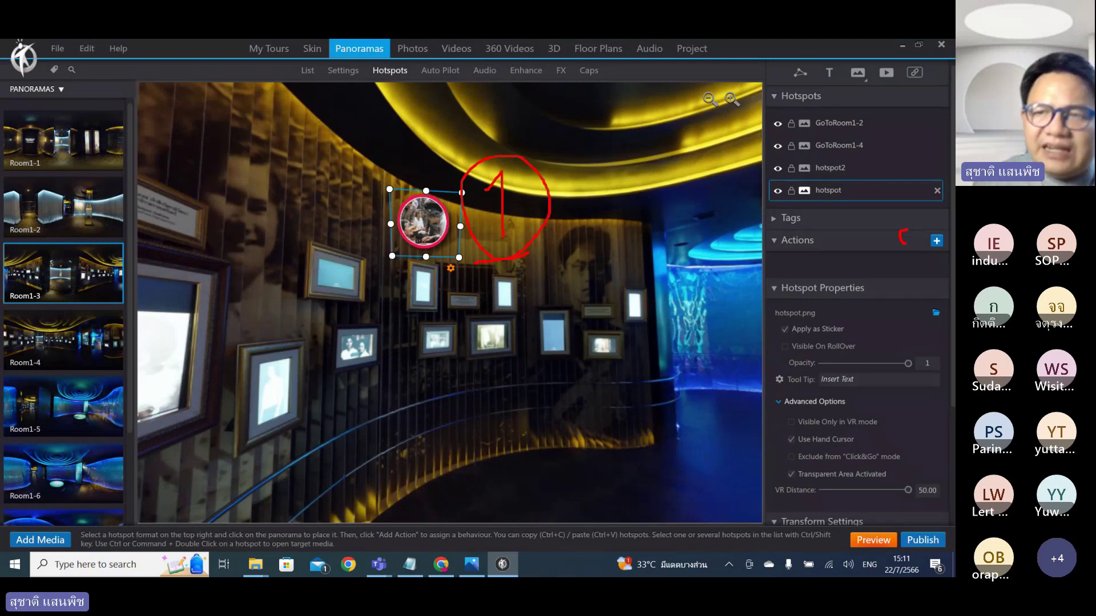
pyautogui.moveTo(877, 220); pyautogui.dragTo(885, 276)
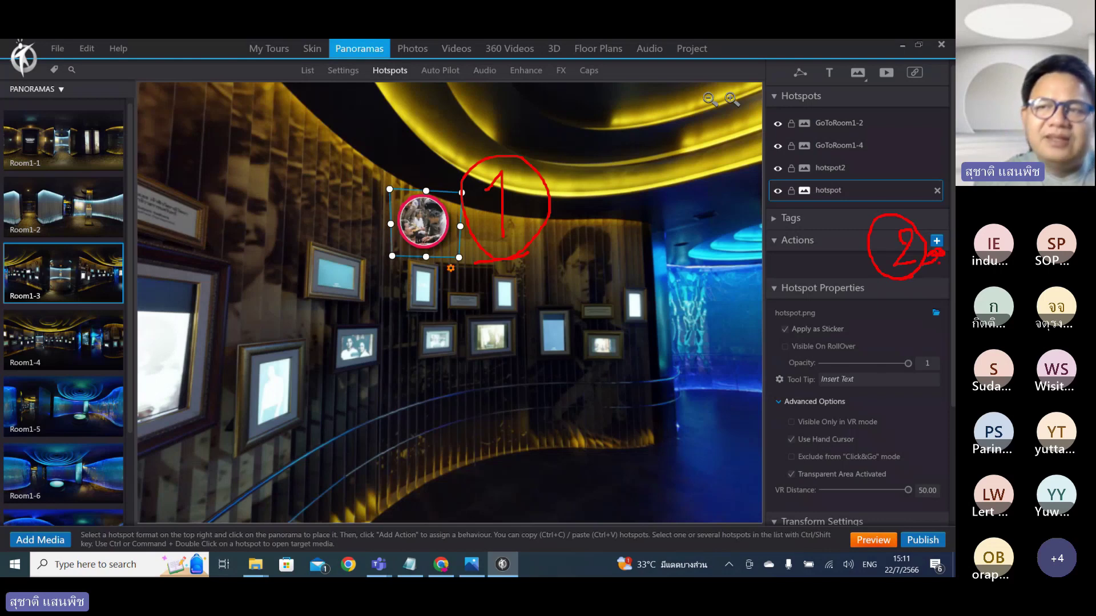
# Assign a Popup Album action to the selected hotspot that opens Album1, keeping the default popup settings.
pyautogui.click(937, 240)
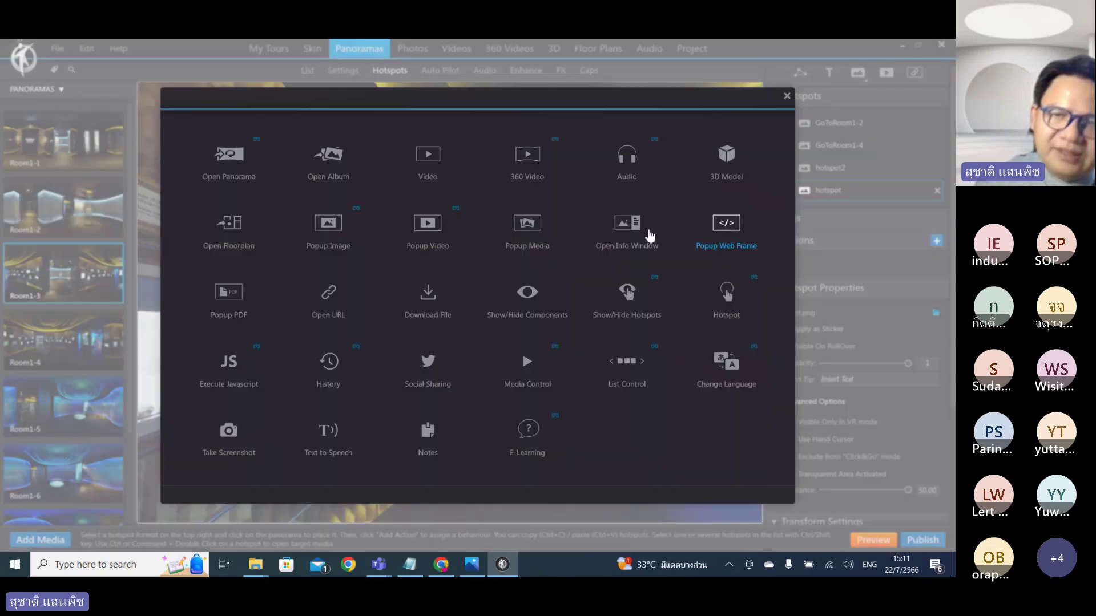
pyautogui.click(544, 249)
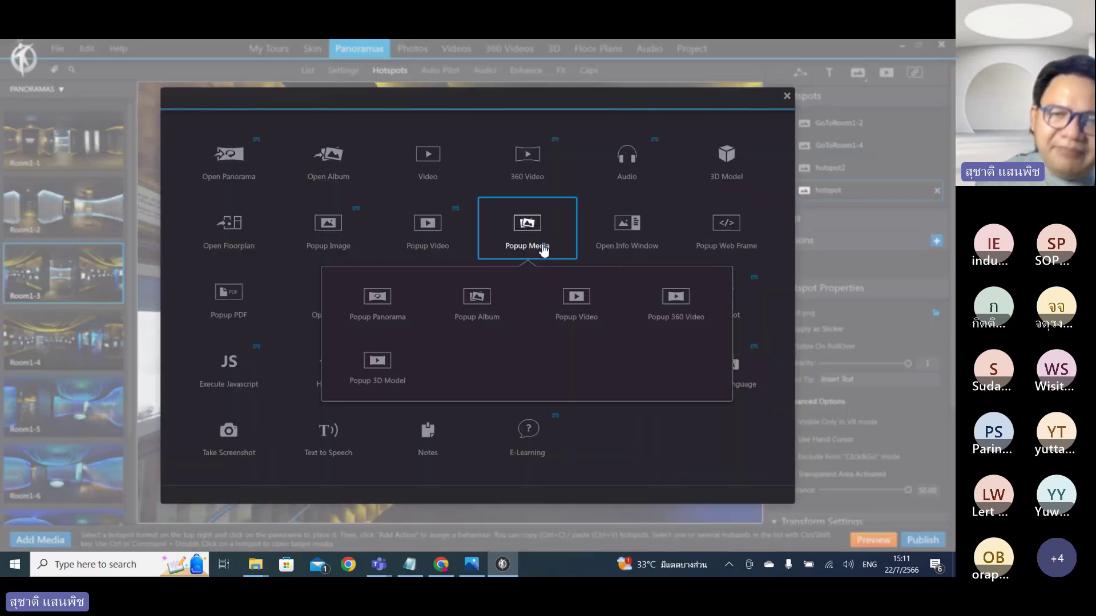
pyautogui.click(468, 324)
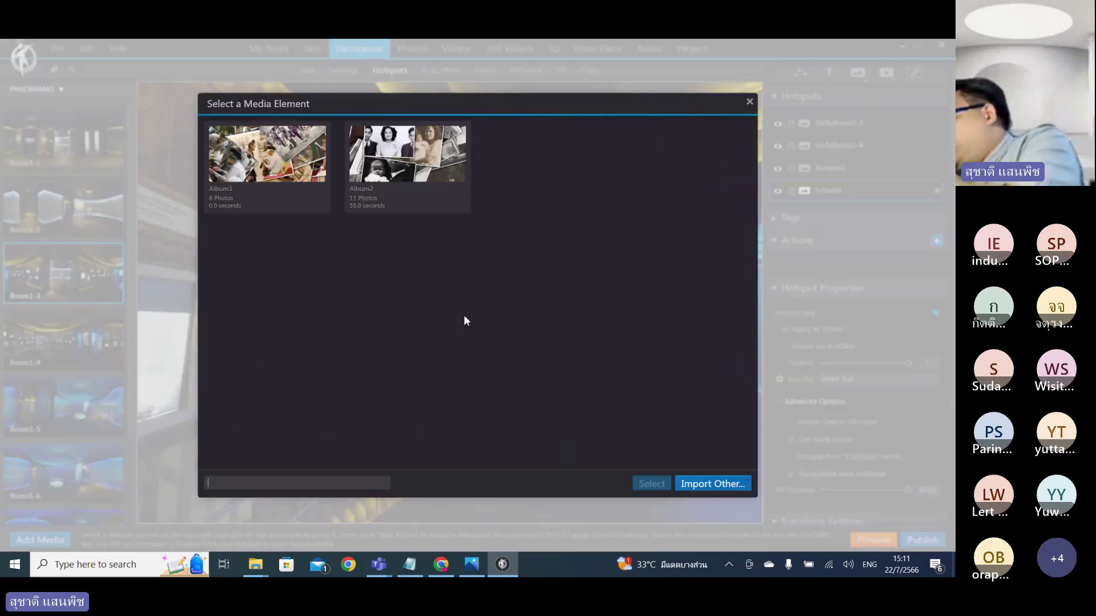
pyautogui.click(260, 171)
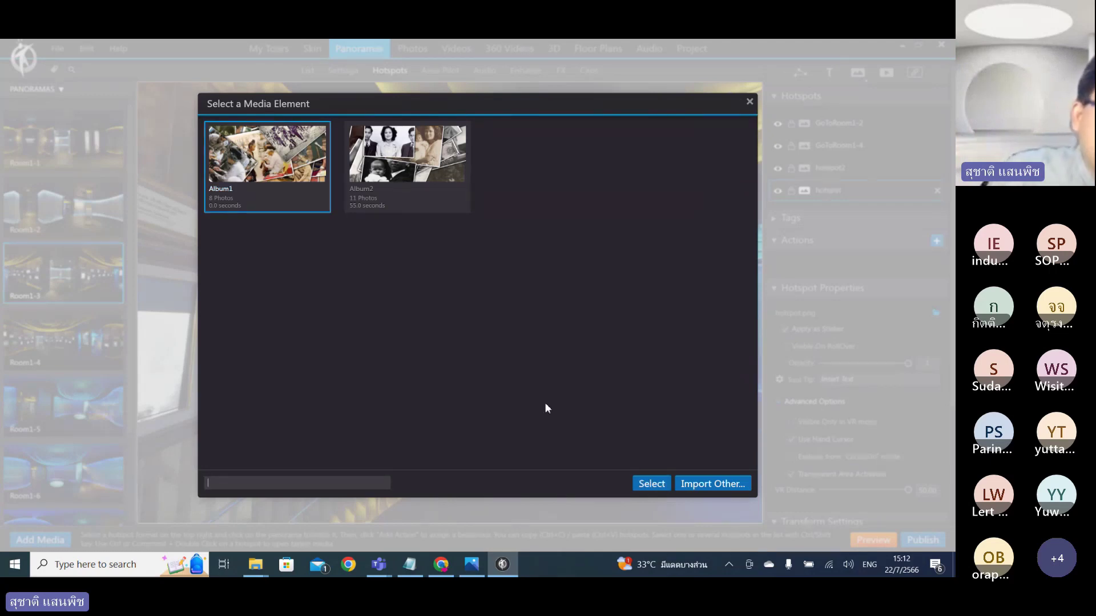
pyautogui.click(646, 486)
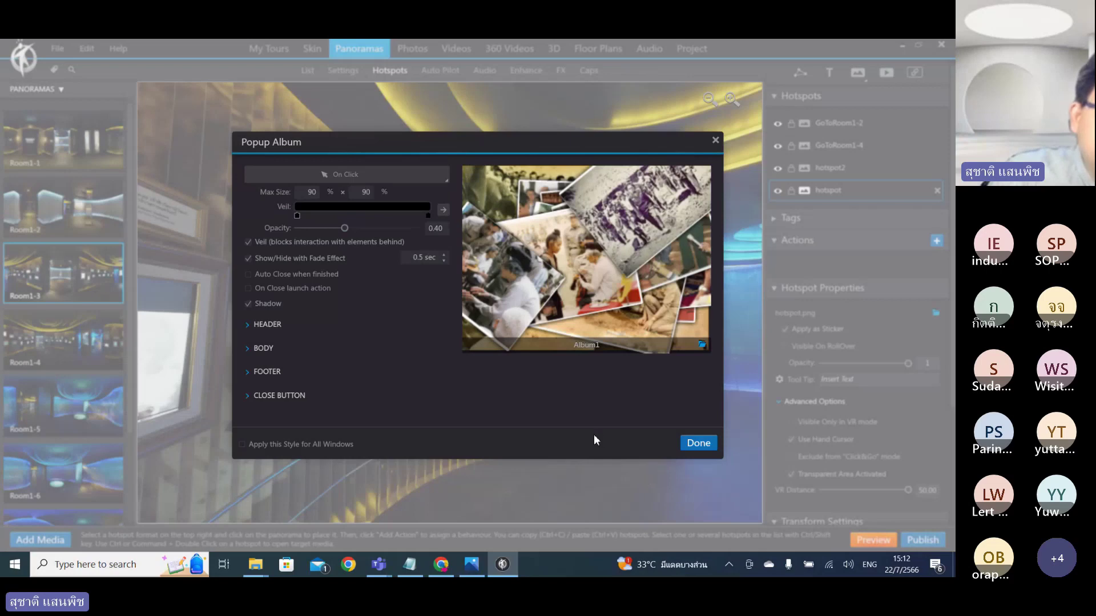
pyautogui.click(703, 447)
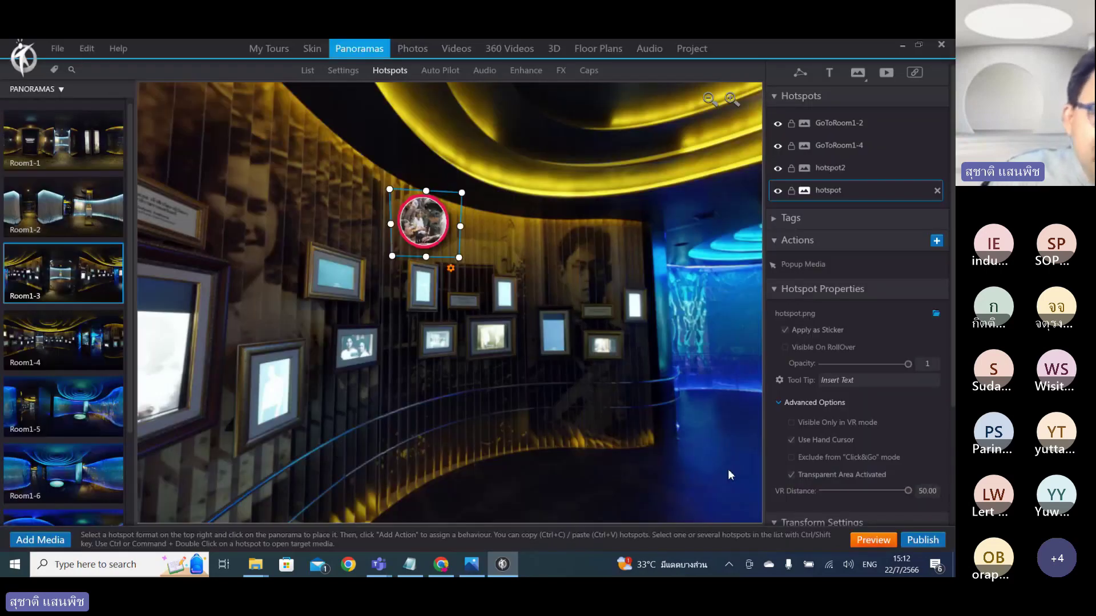
# Preview the tour, go to the room with the framed pictures, and open the new hotspot's album popup.
pyautogui.click(868, 543)
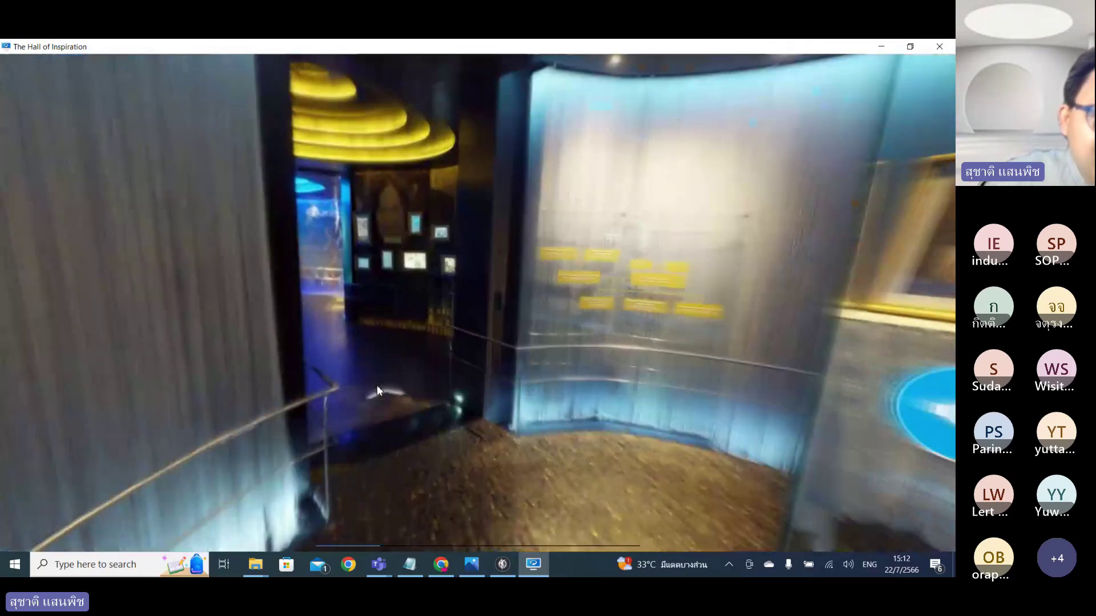
pyautogui.click(377, 386)
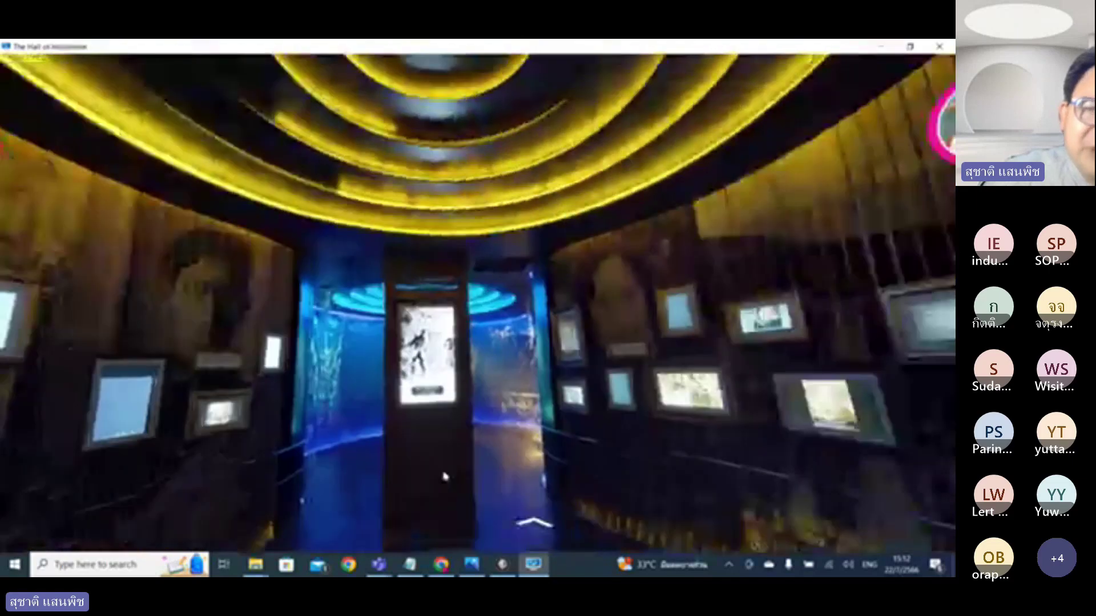
pyautogui.moveTo(444, 477); pyautogui.dragTo(903, 436)
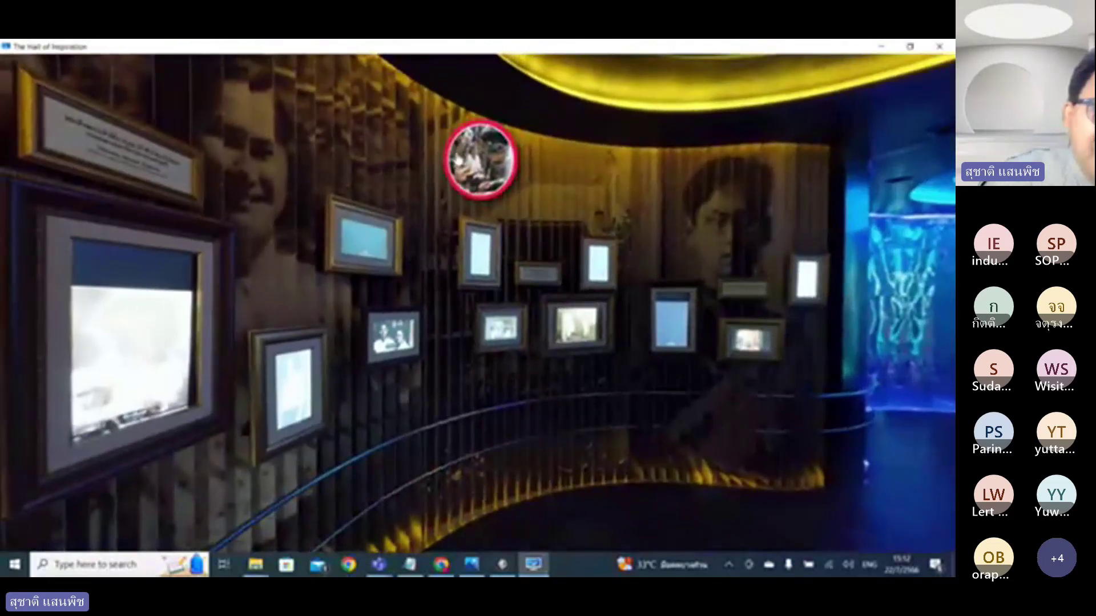
pyautogui.click(481, 165)
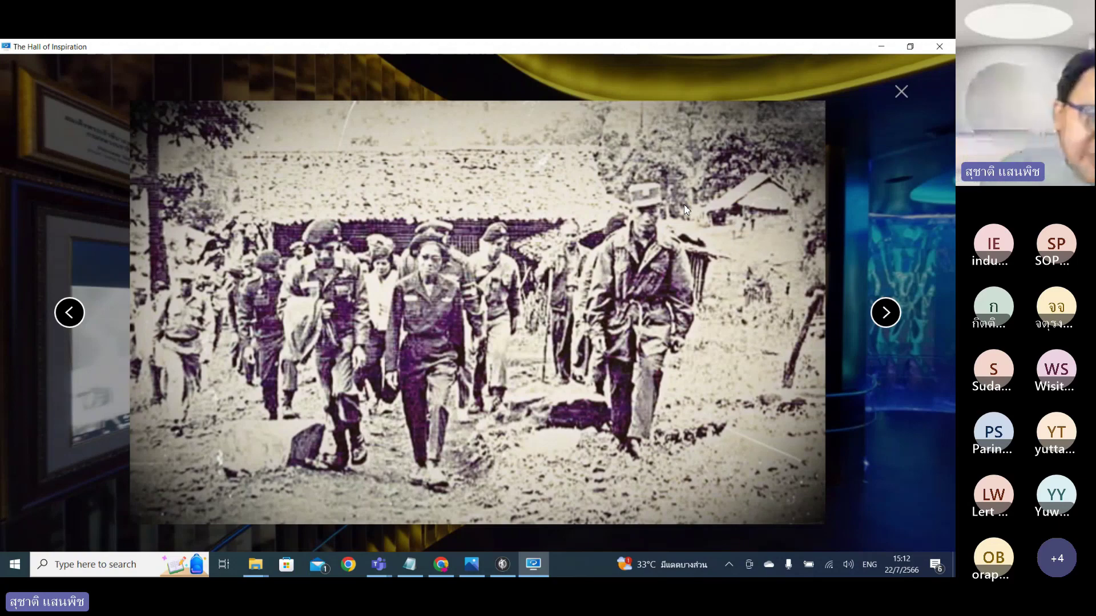
# Page forward through all the Album1 photos in the popup and close it.
pyautogui.click(887, 313)
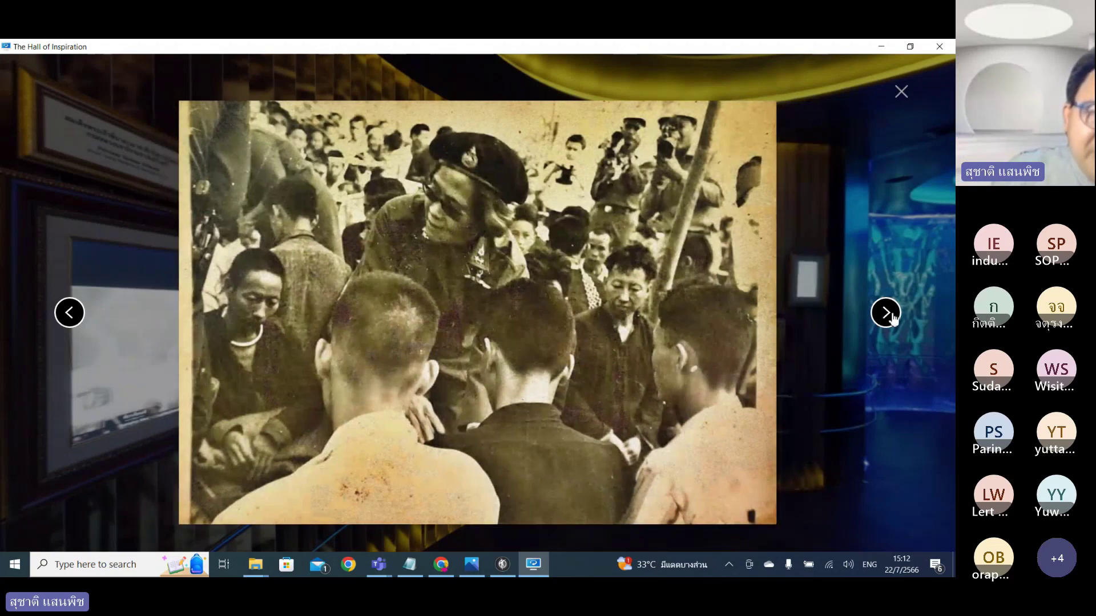
pyautogui.click(893, 318)
pyautogui.click(893, 319)
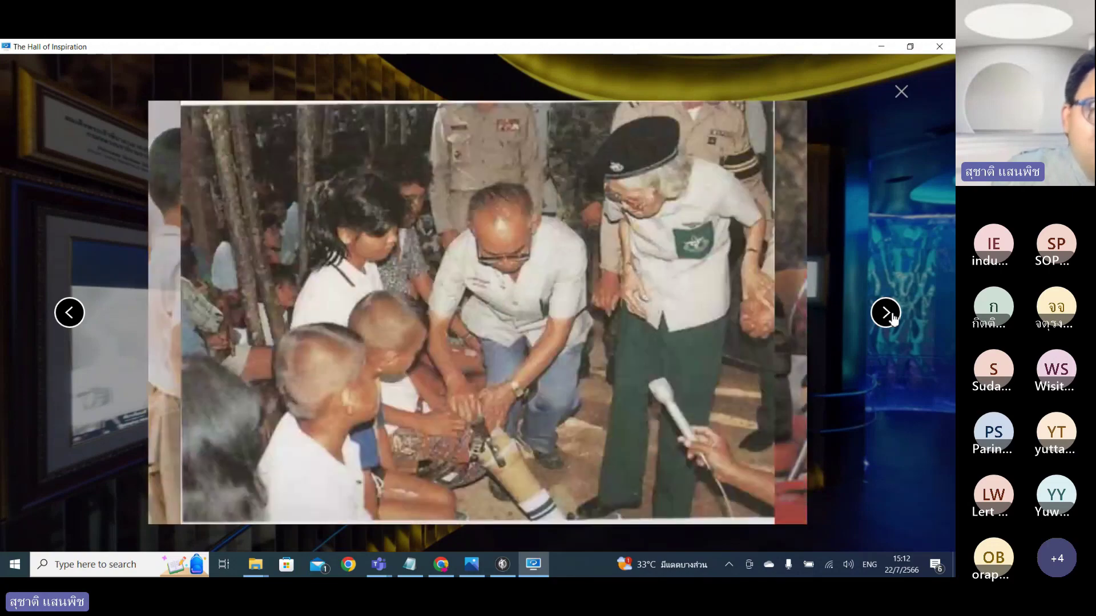
pyautogui.click(892, 318)
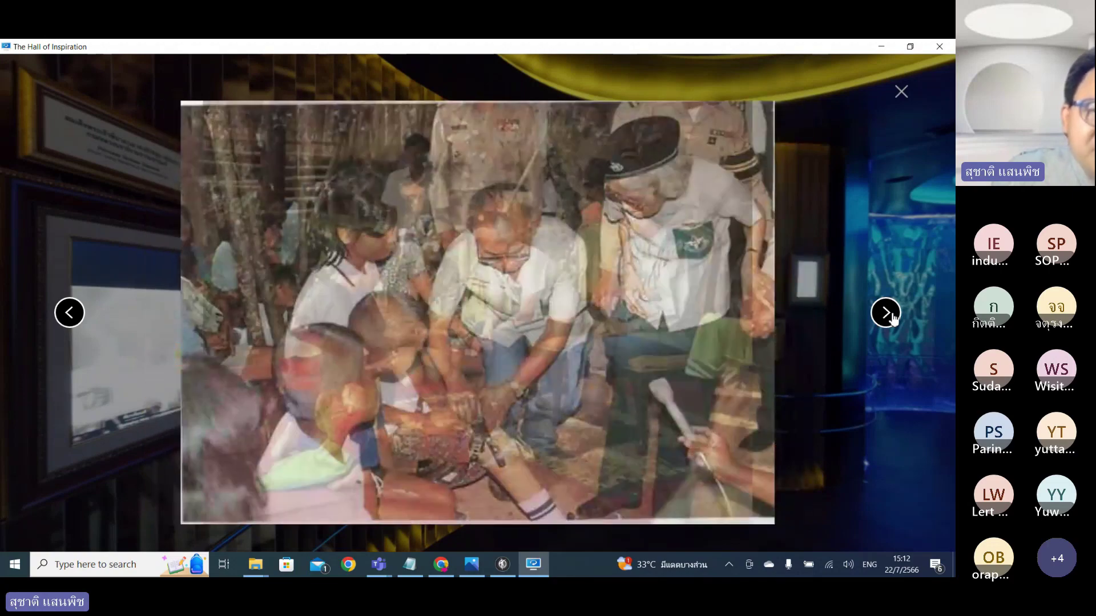
pyautogui.click(893, 318)
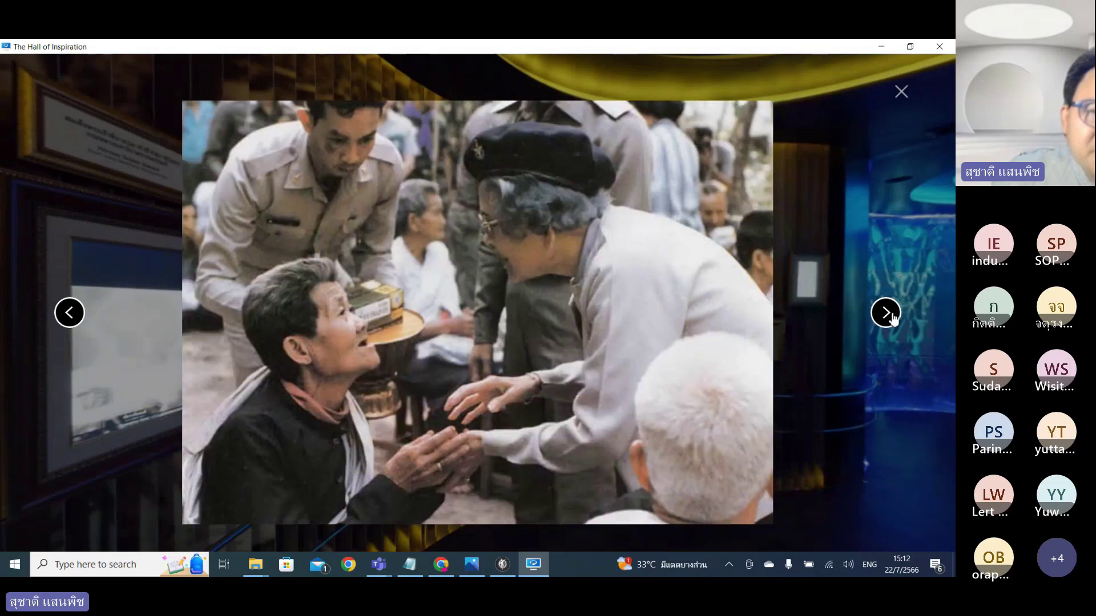
pyautogui.click(893, 319)
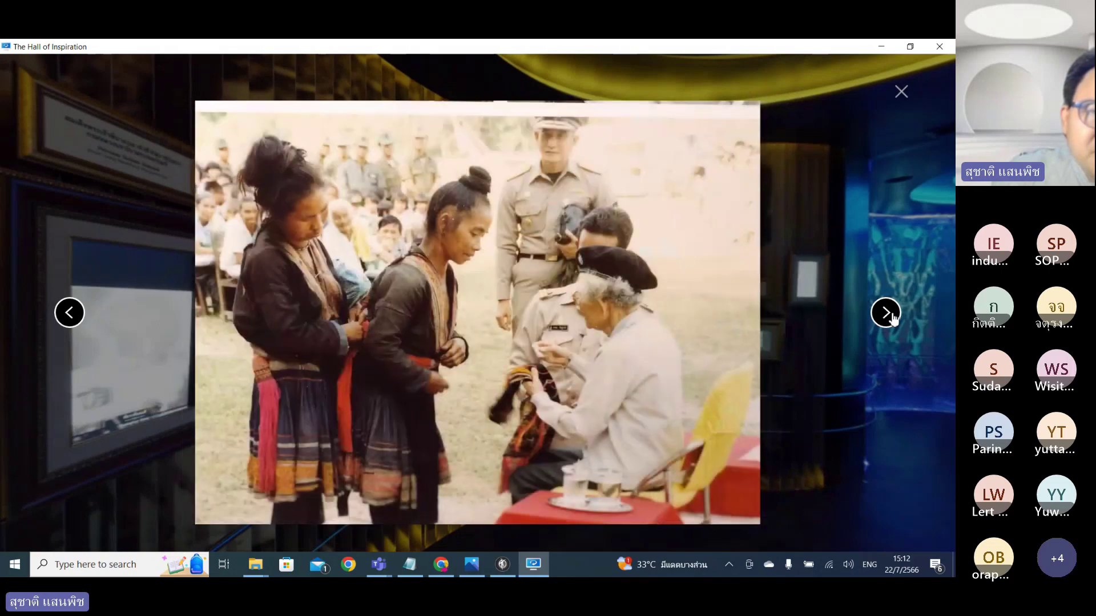
pyautogui.click(893, 319)
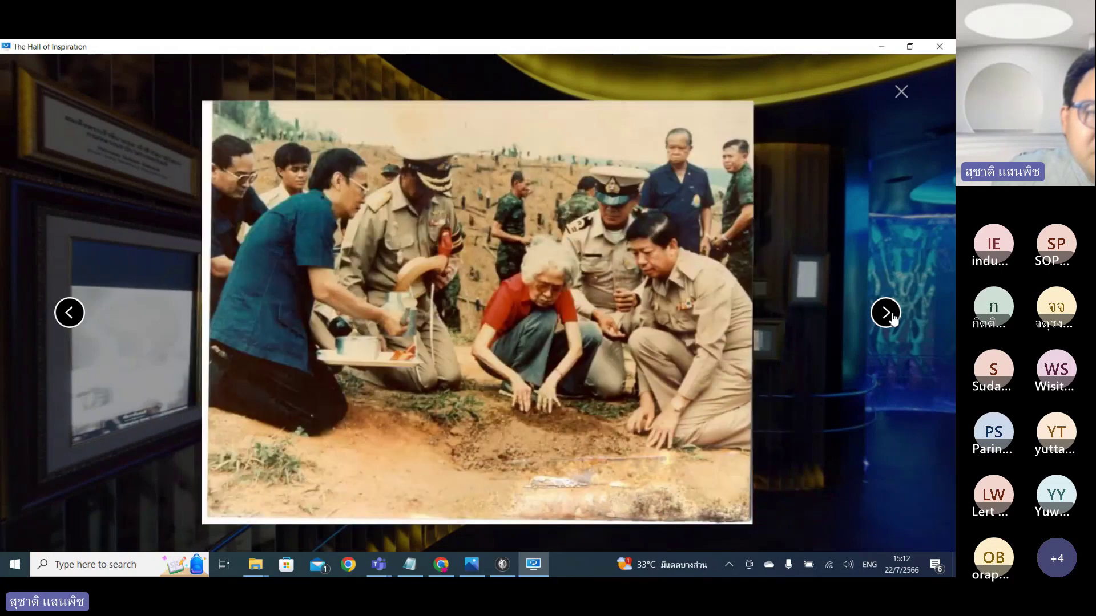
pyautogui.click(893, 318)
pyautogui.click(893, 319)
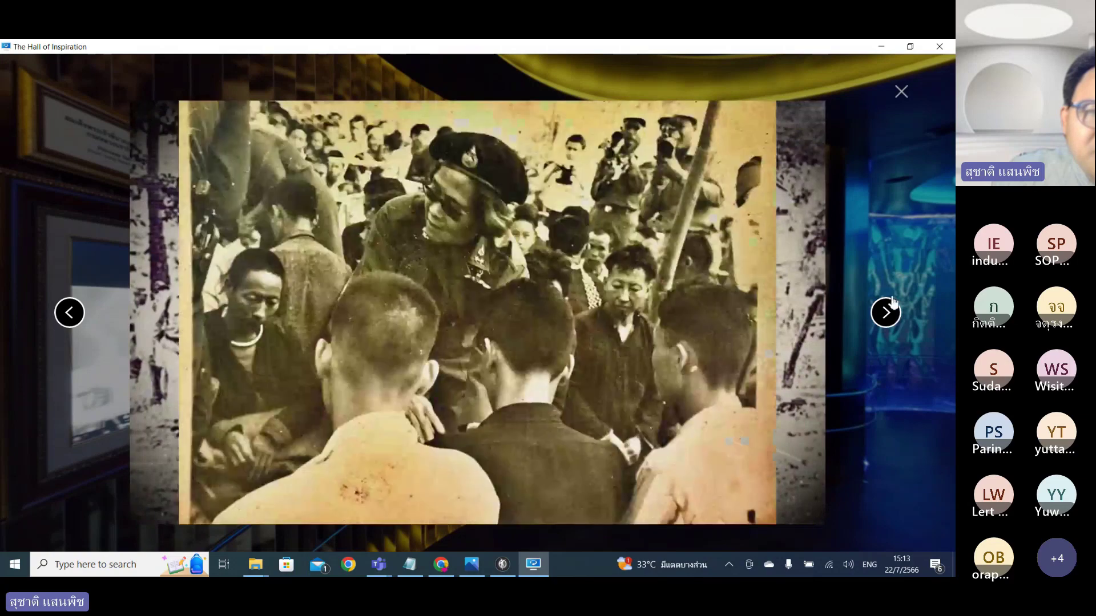
pyautogui.click(894, 92)
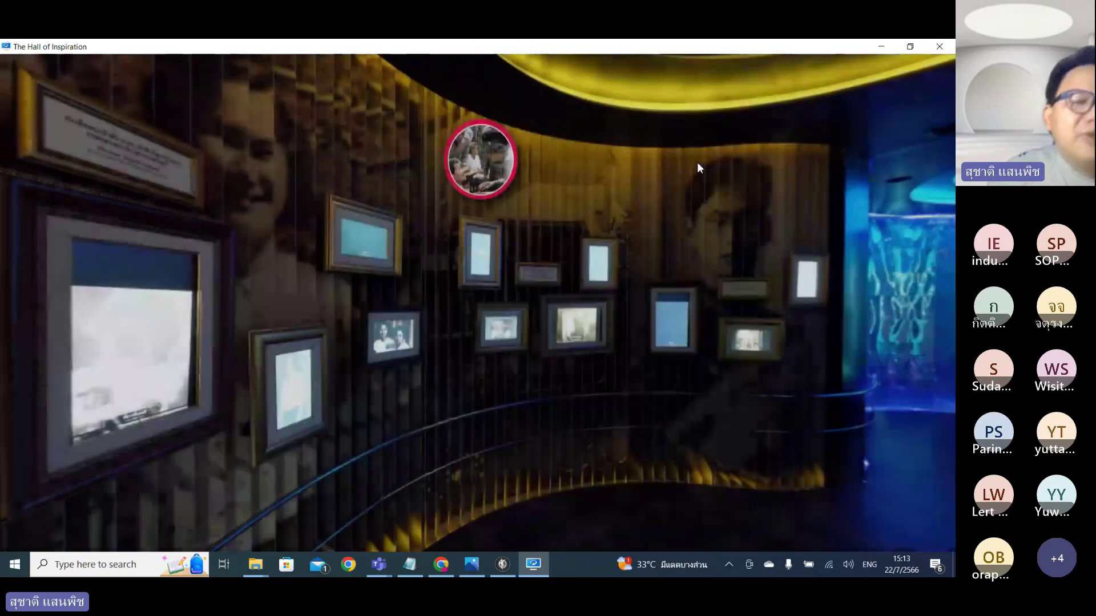
# Look around the room in the preview to check the second album hotspot, and minimize the preview window.
pyautogui.moveTo(697, 162); pyautogui.dragTo(454, 255)
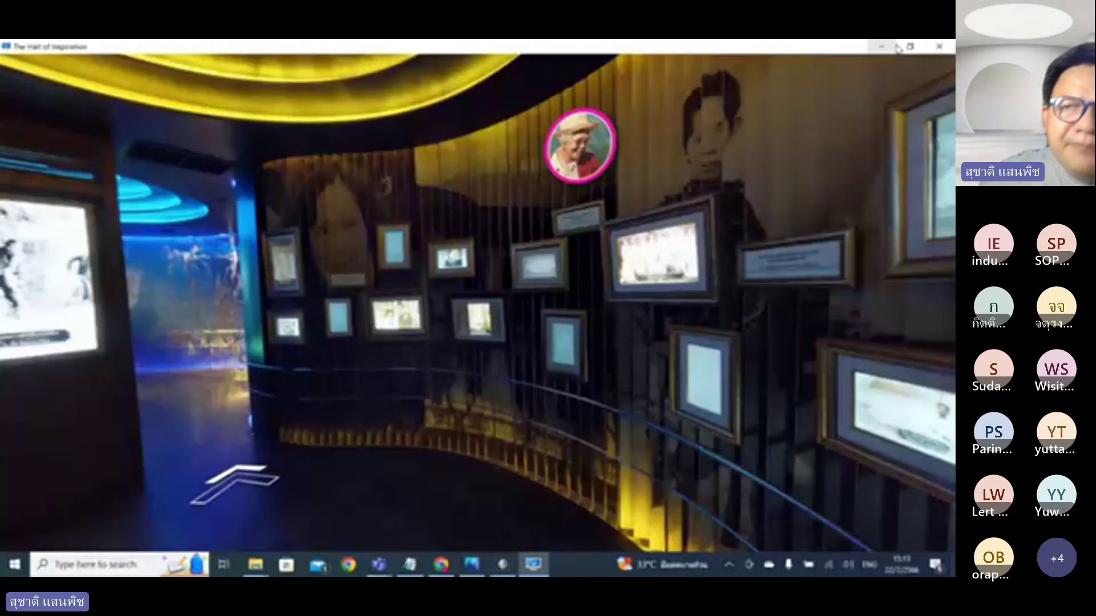
pyautogui.click(884, 47)
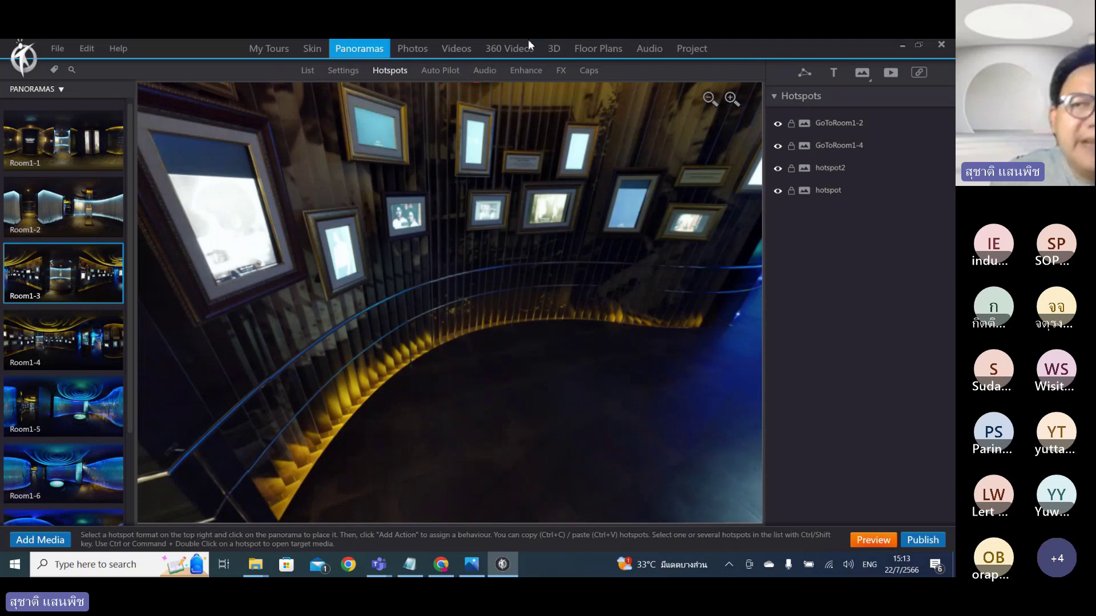
pyautogui.moveTo(542, 39)
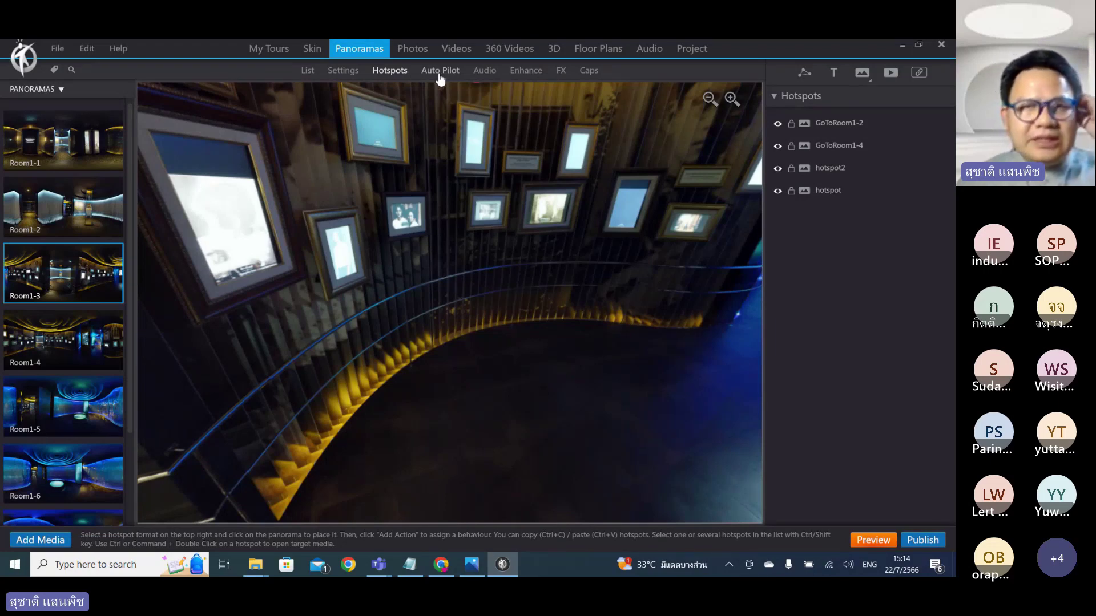
# Look through the project's Photos, Videos and 360 Videos media lists and show the project saving and backup commands.
pyautogui.click(412, 50)
pyautogui.click(457, 50)
pyautogui.click(511, 51)
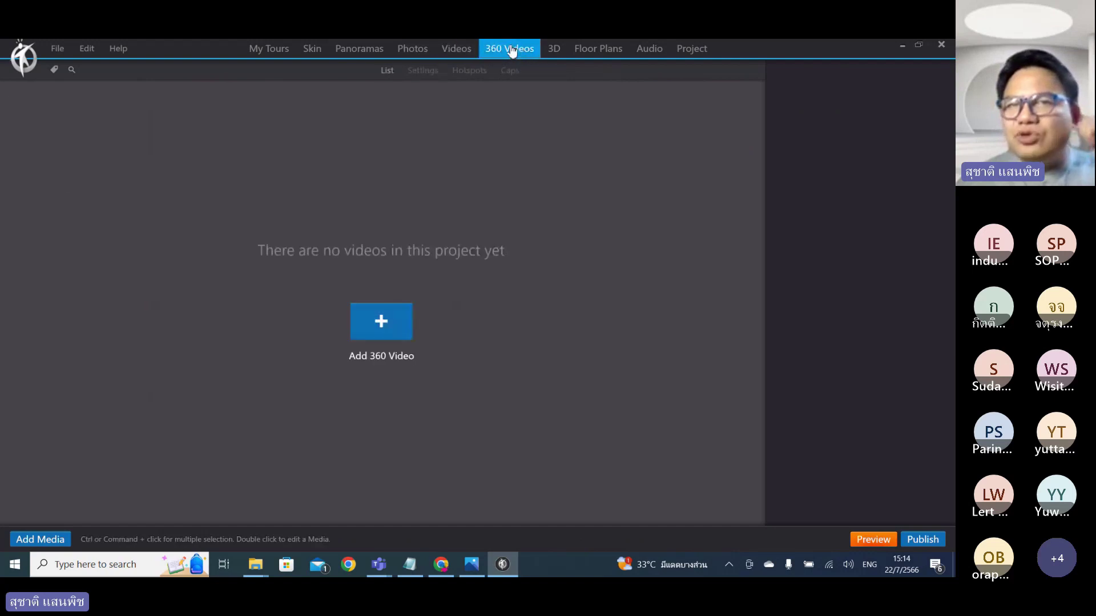
pyautogui.moveTo(498, 39)
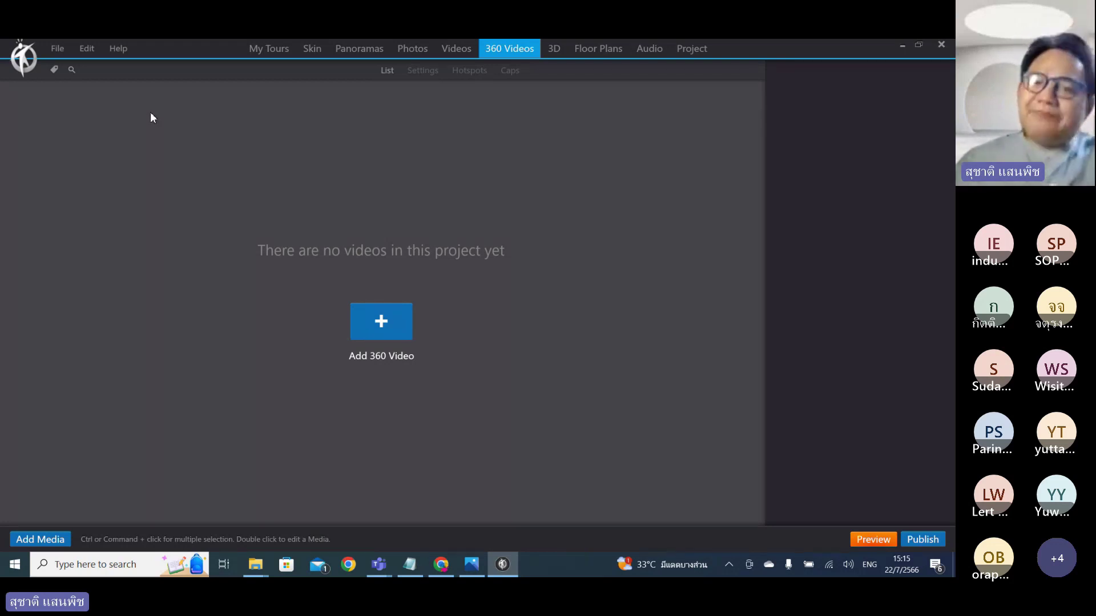
pyautogui.click(60, 51)
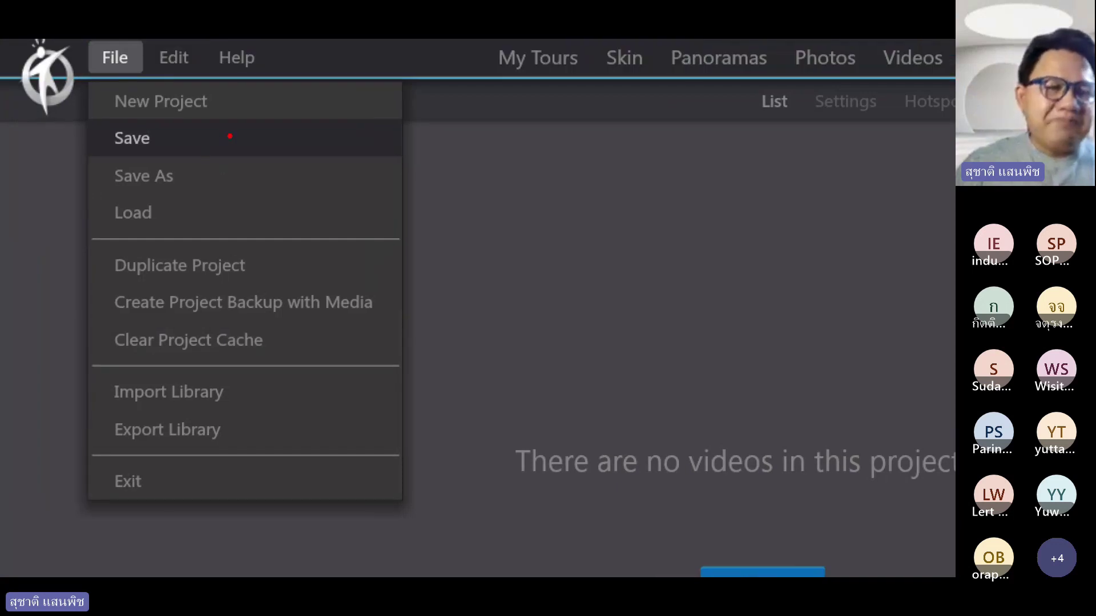
pyautogui.moveTo(252, 136)
pyautogui.mouseDown()
pyautogui.moveTo(261, 135)
pyautogui.moveTo(192, 127)
pyautogui.moveTo(186, 148)
pyautogui.mouseUp()
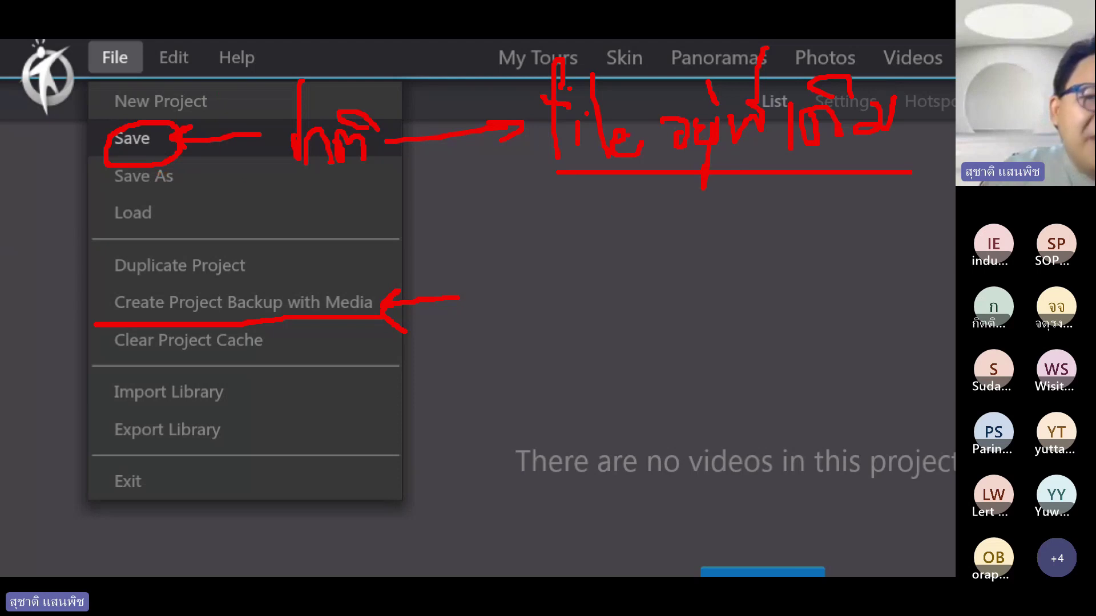
pyautogui.moveTo(505, 134)
pyautogui.mouseDown()
pyautogui.moveTo(614, 46)
pyautogui.moveTo(852, 64)
pyautogui.moveTo(926, 91)
pyautogui.moveTo(582, 201)
pyautogui.mouseUp()
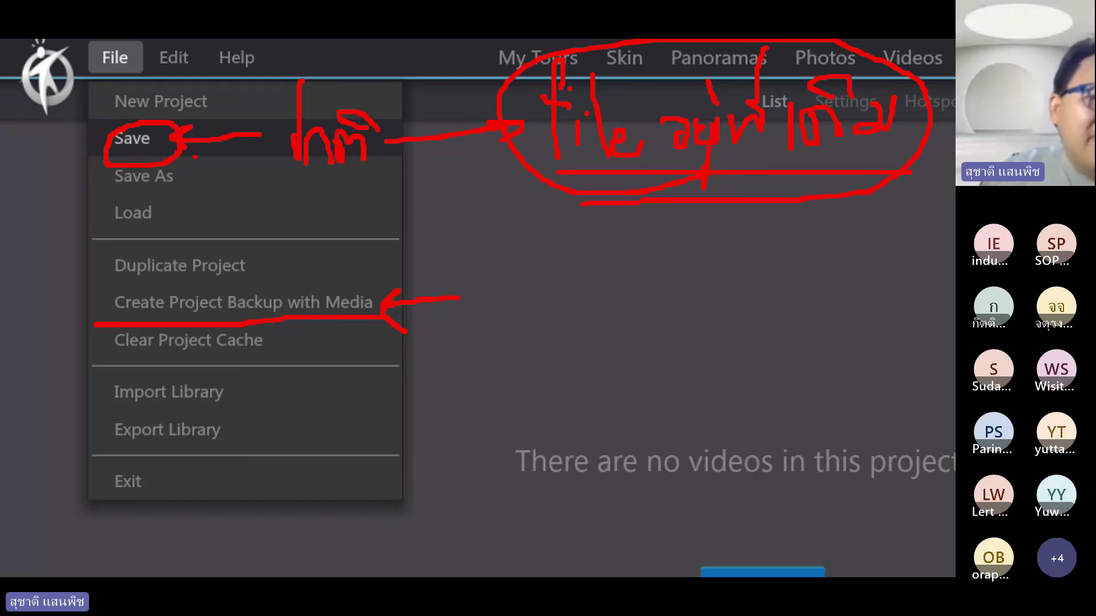
pyautogui.moveTo(290, 167)
pyautogui.mouseDown()
pyautogui.moveTo(398, 178)
pyautogui.moveTo(298, 178)
pyautogui.mouseUp()
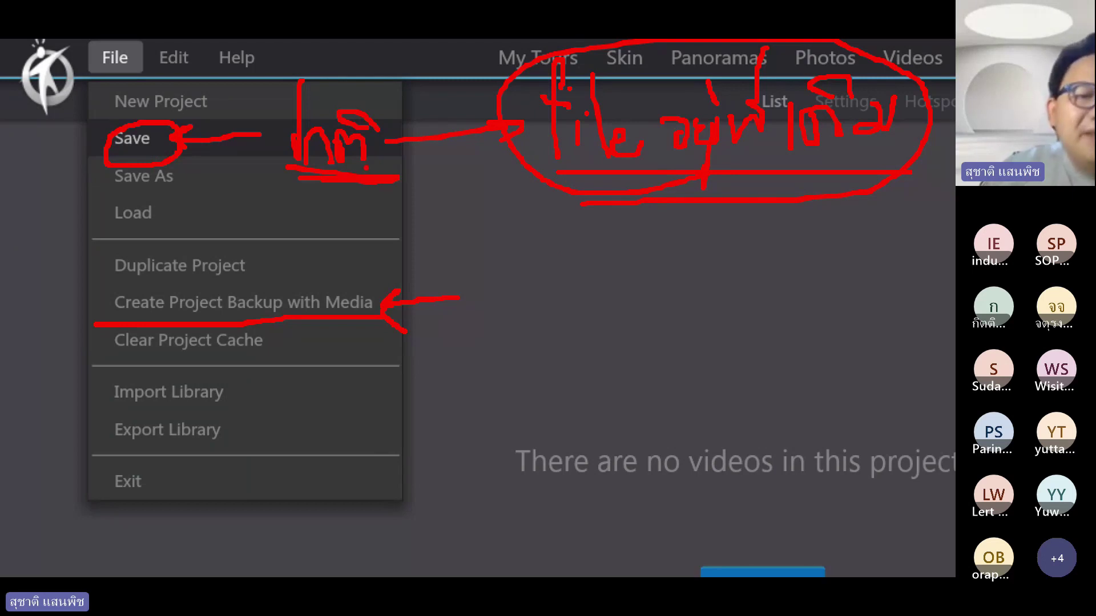
pyautogui.moveTo(95, 318)
pyautogui.mouseDown()
pyautogui.moveTo(126, 282)
pyautogui.moveTo(185, 277)
pyautogui.moveTo(395, 290)
pyautogui.mouseUp()
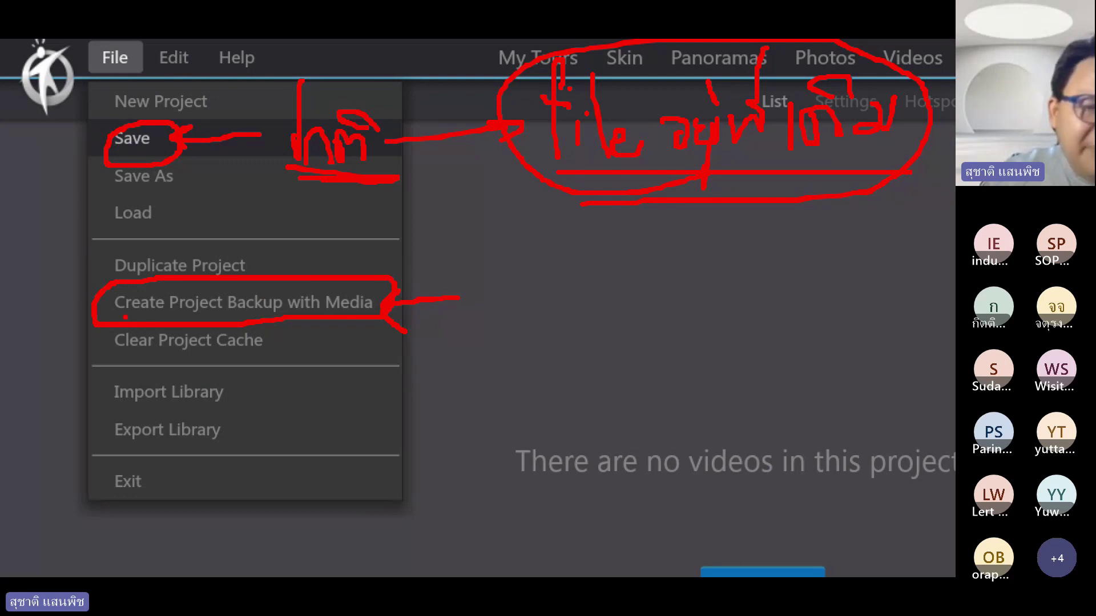
pyautogui.moveTo(125, 317); pyautogui.dragTo(359, 314)
pyautogui.click(372, 329)
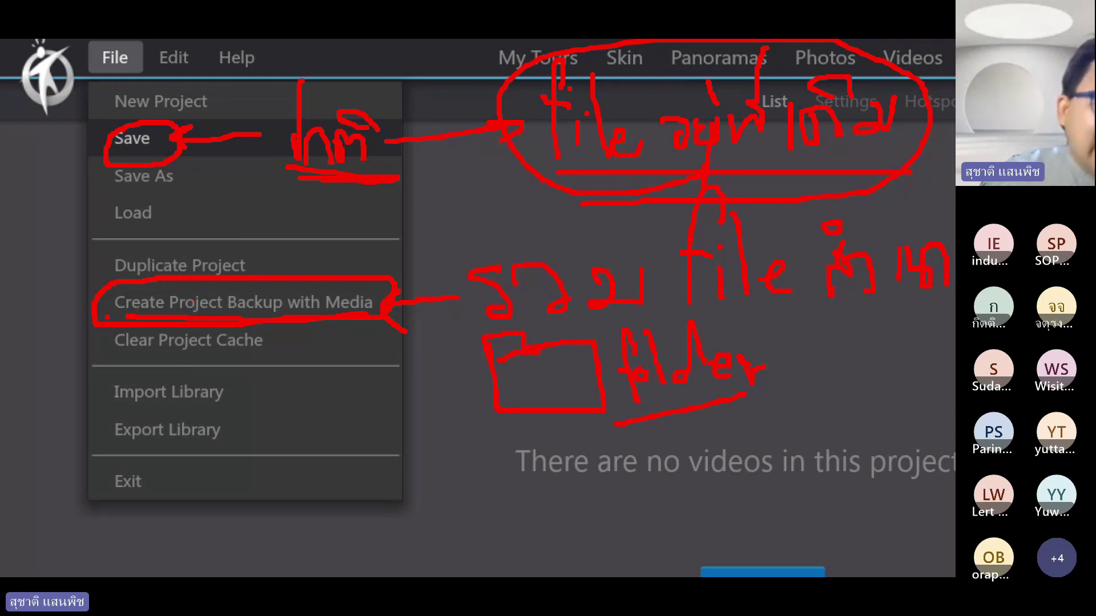
pyautogui.moveTo(125, 321)
pyautogui.mouseDown()
pyautogui.moveTo(110, 313)
pyautogui.moveTo(209, 282)
pyautogui.moveTo(290, 301)
pyautogui.moveTo(283, 316)
pyautogui.mouseUp()
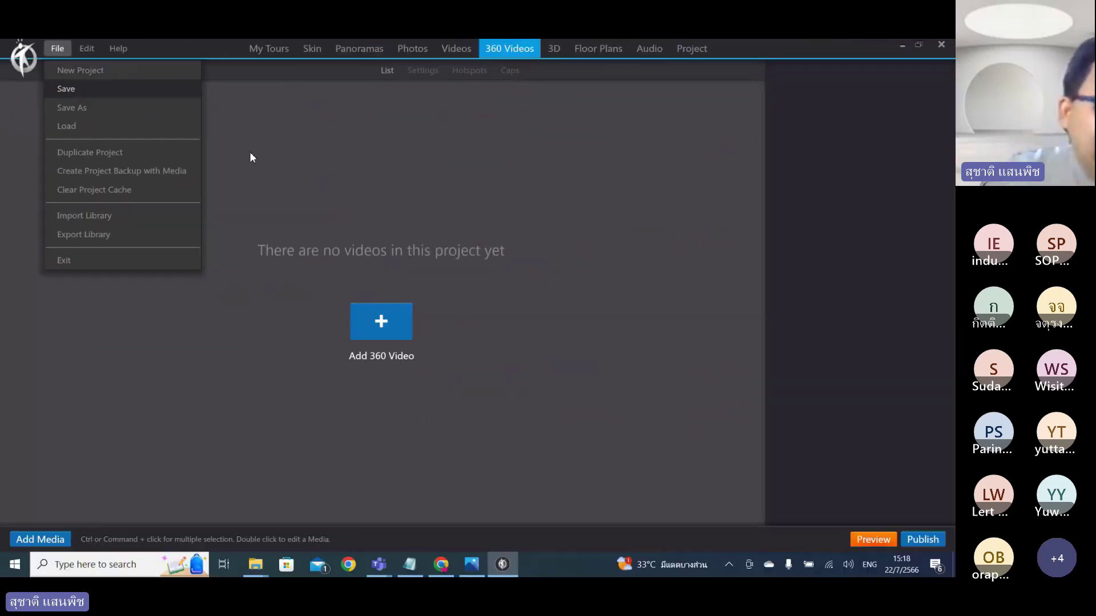
# Save the project and start creating a project backup with media.
pyautogui.click(107, 89)
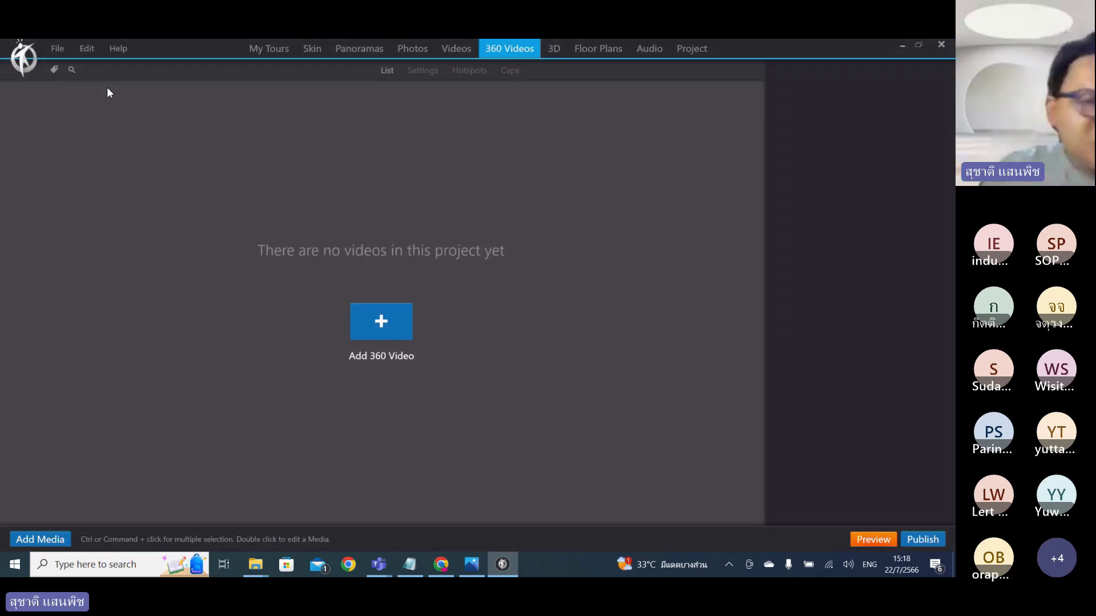
pyautogui.click(60, 57)
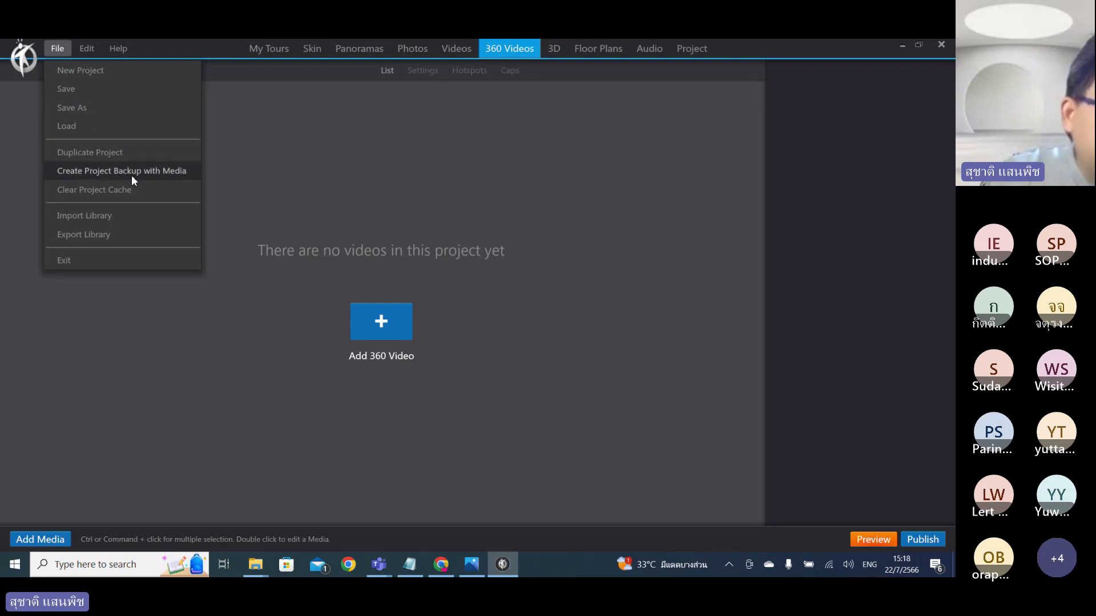
pyautogui.click(150, 173)
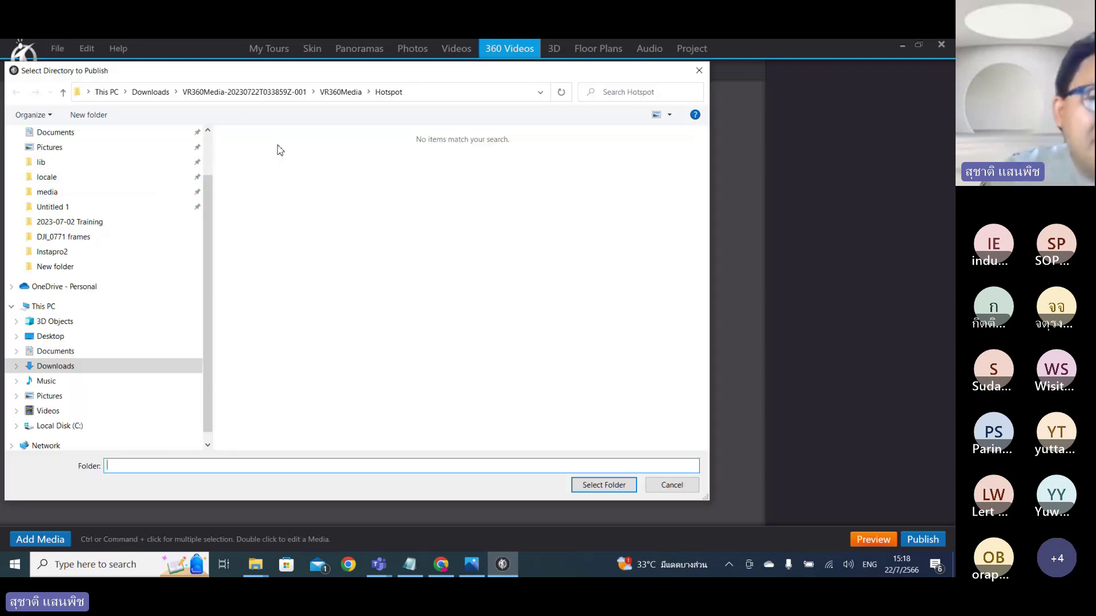
# Create a new folder named VRHall001 in Downloads for the backup.
pyautogui.click(163, 96)
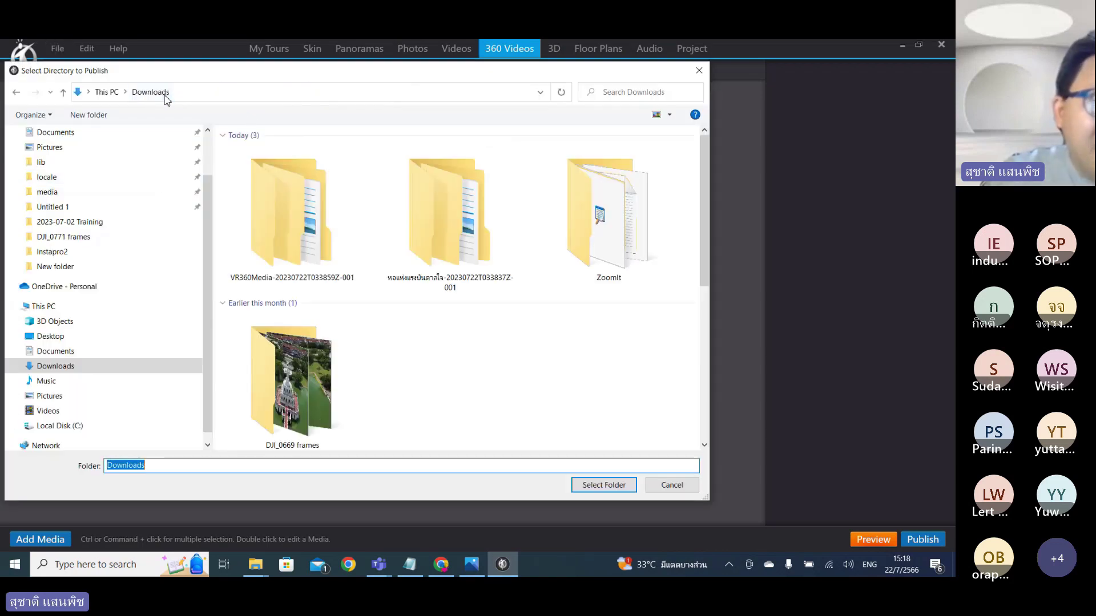
pyautogui.click(89, 115)
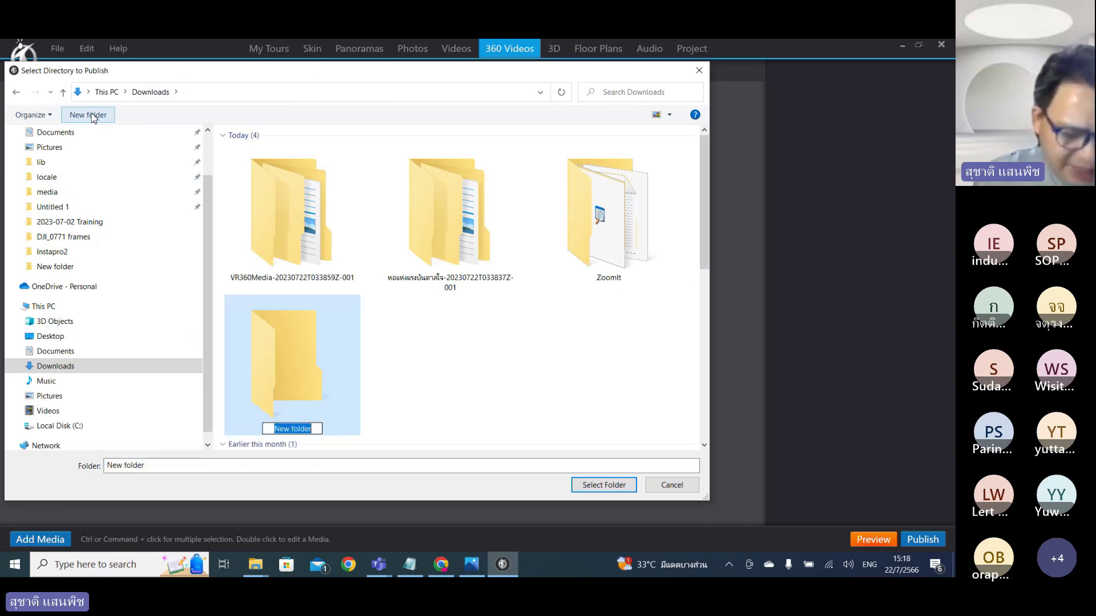
pyautogui.write('VR')
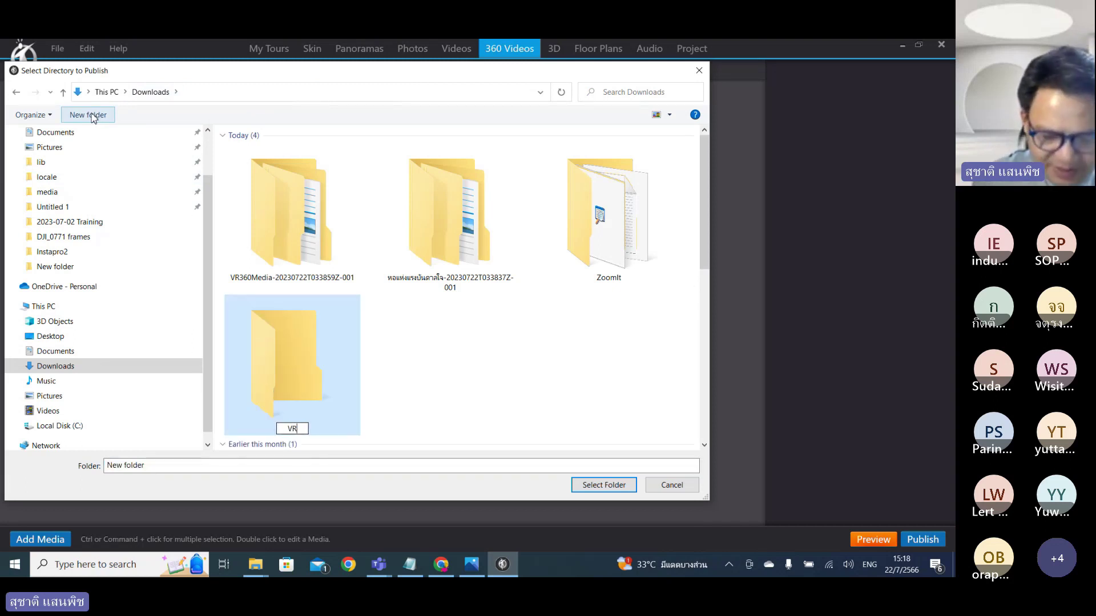
pyautogui.write('all')
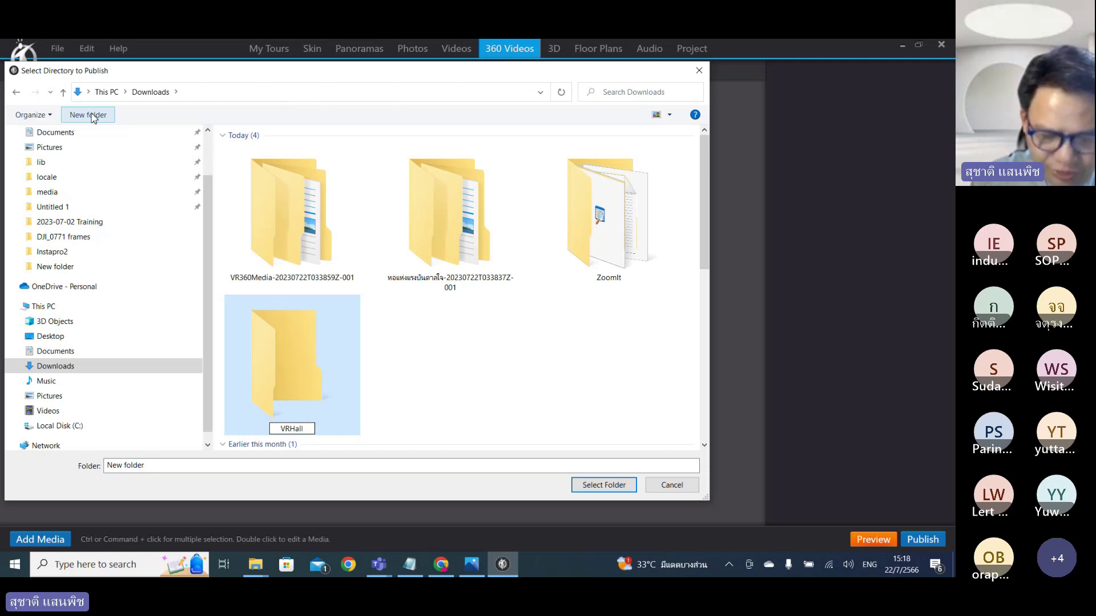
pyautogui.write('001')
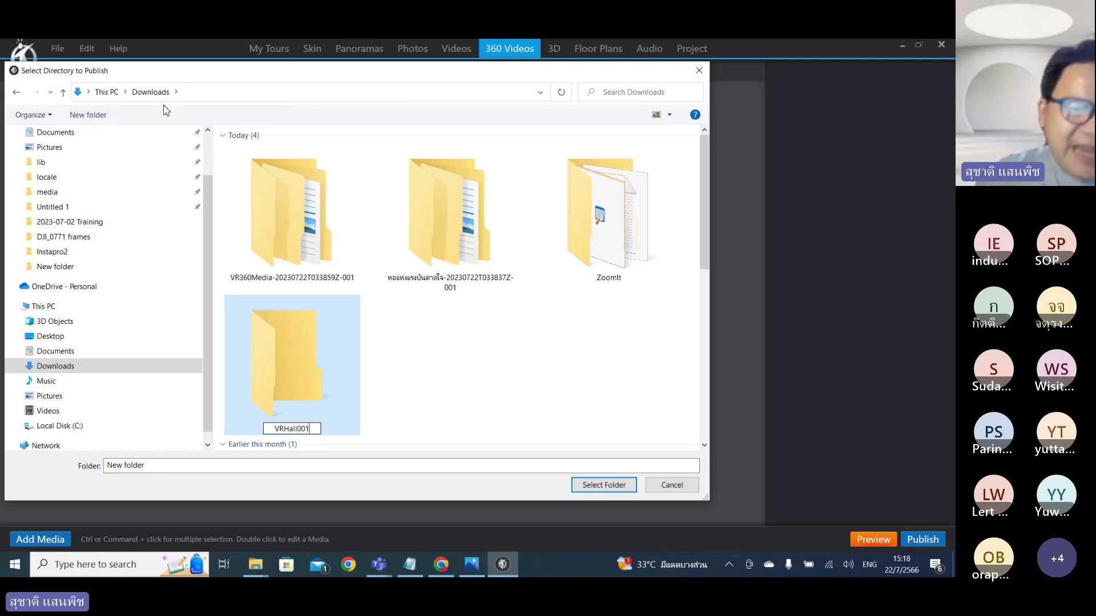
pyautogui.scroll(-1, 628, 211)
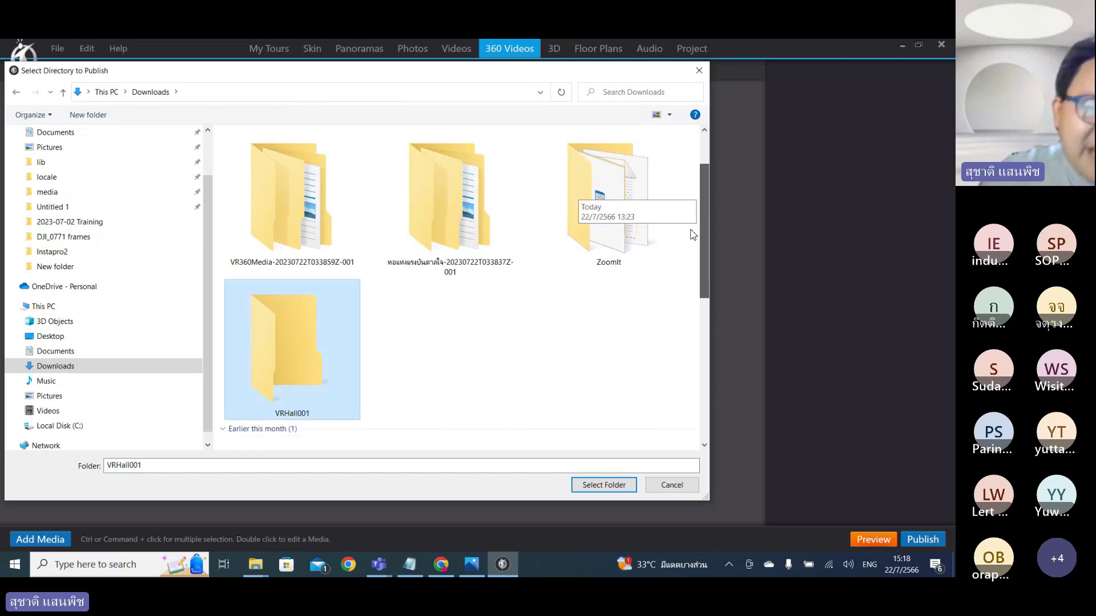
# Create the project backup inside the VRHall001 folder and dismiss the completion dialog.
pyautogui.doubleClick(281, 318)
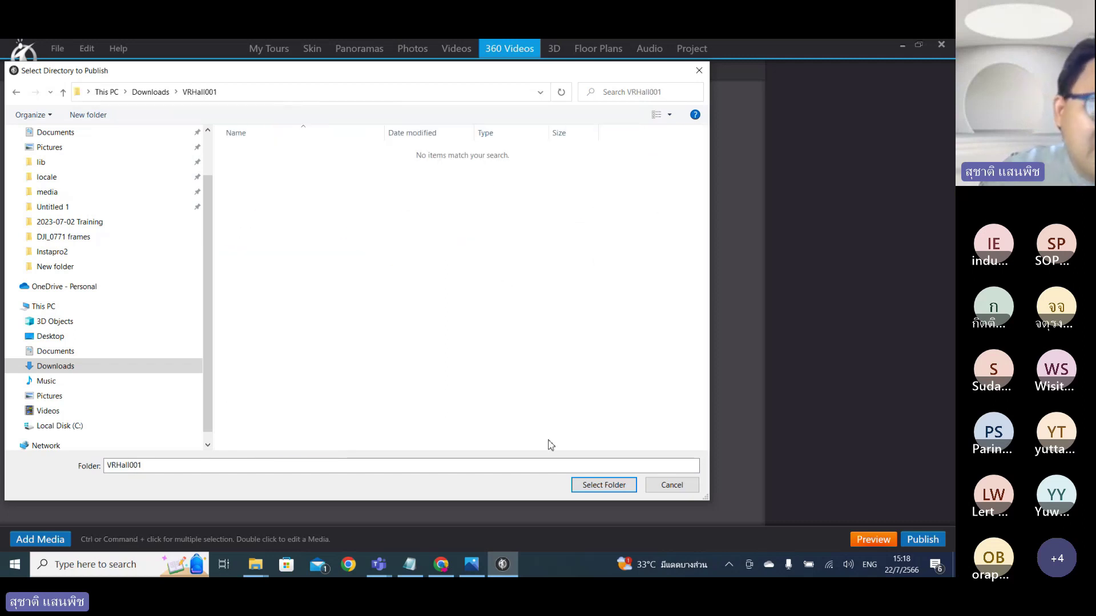
pyautogui.click(604, 485)
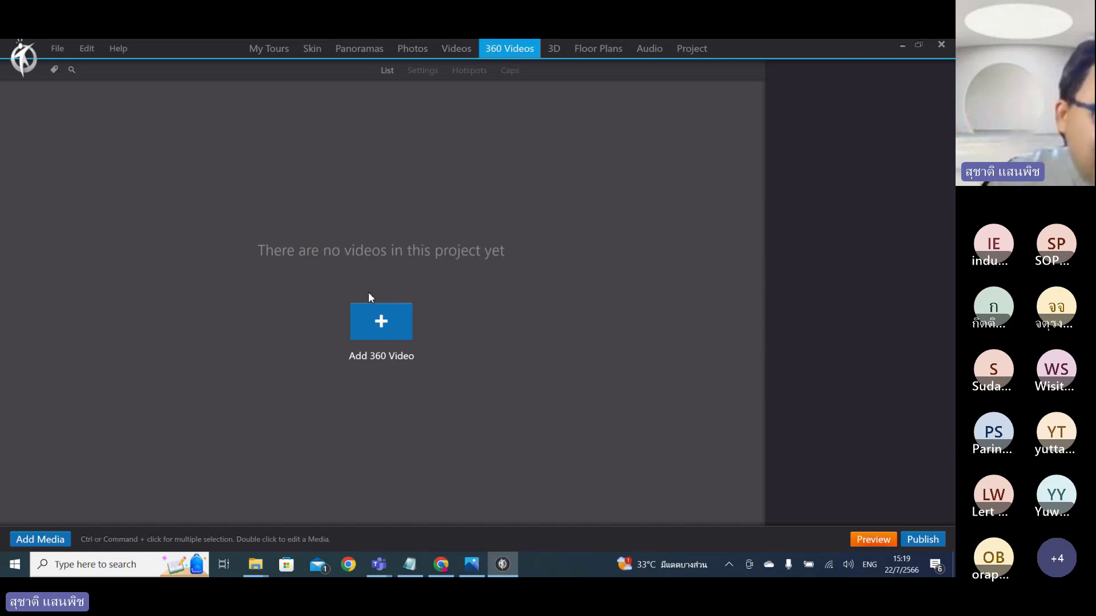
pyautogui.click(377, 319)
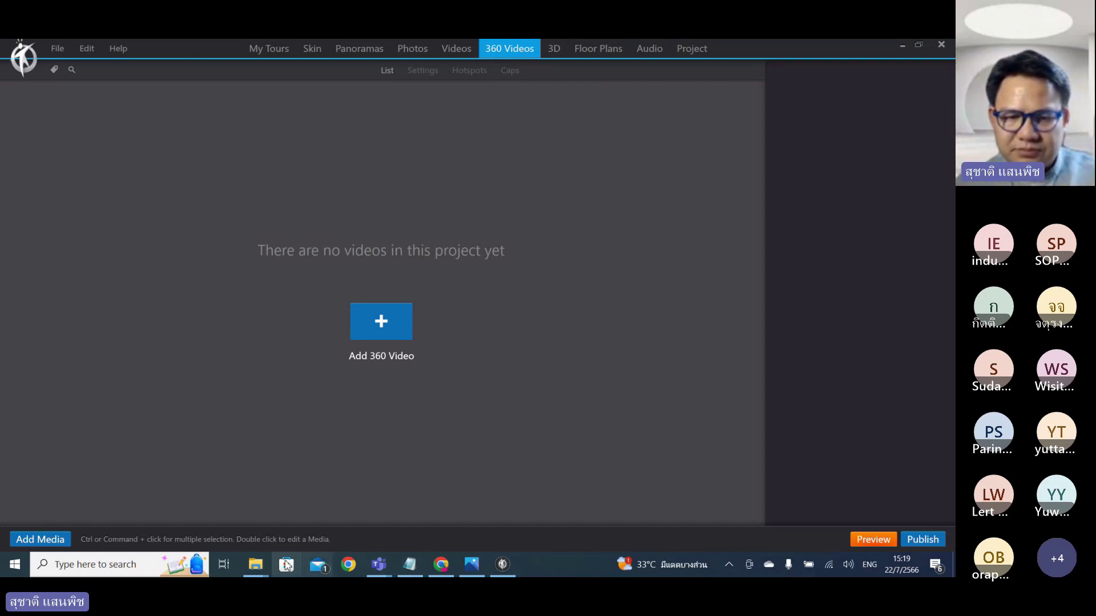
# Switch to File Explorer and examine the backup contents in Downloads, VRHall001, The Hall of Inspiration.
pyautogui.moveTo(256, 567)
pyautogui.click(481, 499)
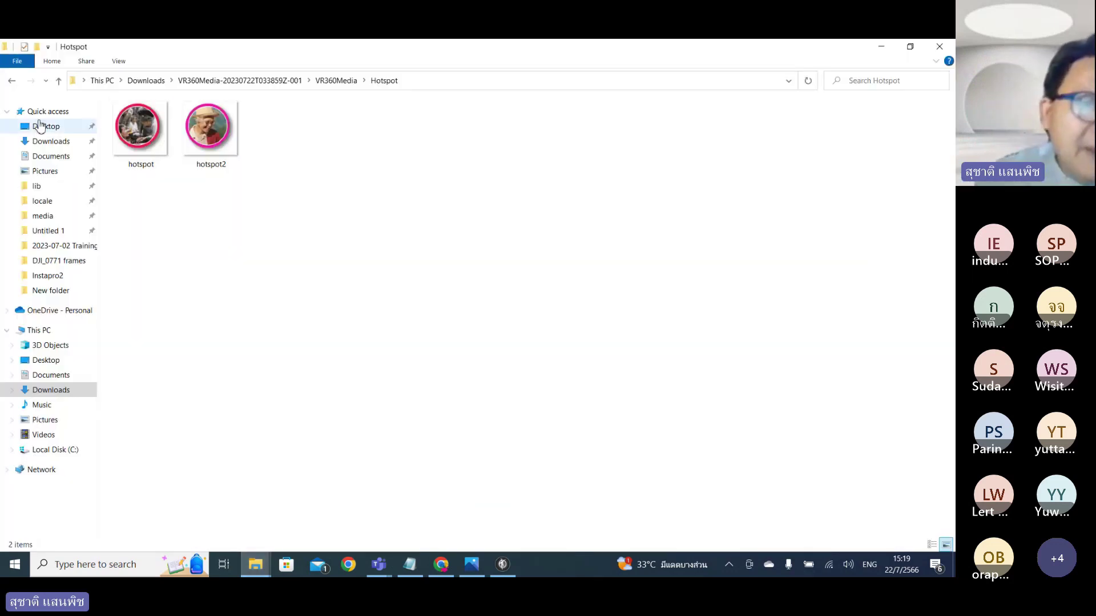
pyautogui.click(146, 80)
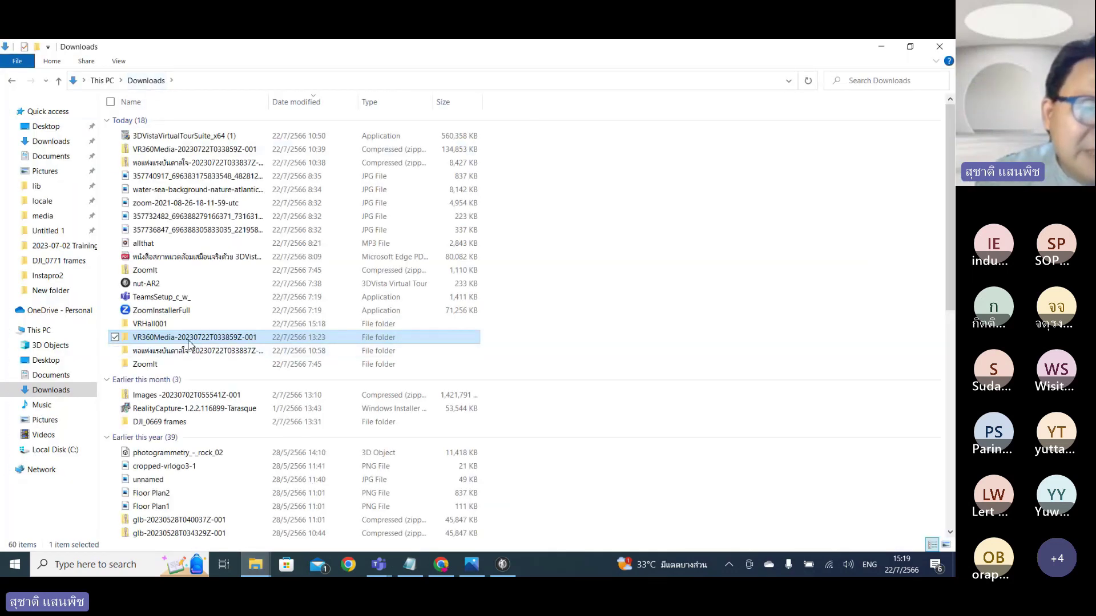
pyautogui.doubleClick(149, 329)
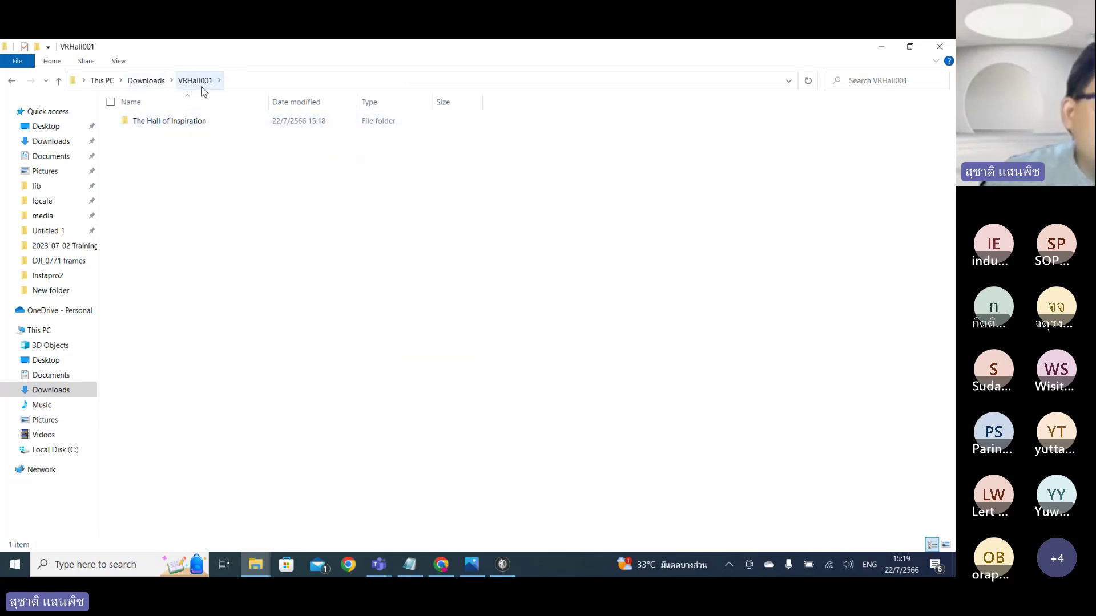
pyautogui.doubleClick(166, 125)
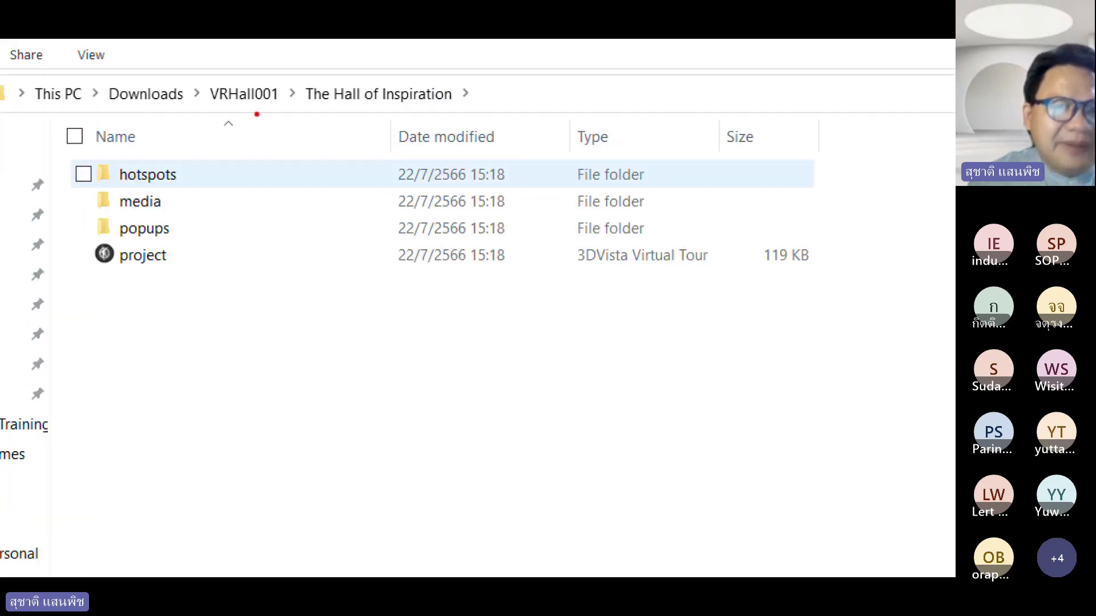
pyautogui.moveTo(213, 108); pyautogui.dragTo(283, 111)
pyautogui.moveTo(365, 112)
pyautogui.mouseDown()
pyautogui.moveTo(313, 114)
pyautogui.moveTo(300, 89)
pyautogui.moveTo(369, 59)
pyautogui.moveTo(465, 76)
pyautogui.moveTo(473, 104)
pyautogui.moveTo(342, 120)
pyautogui.mouseUp()
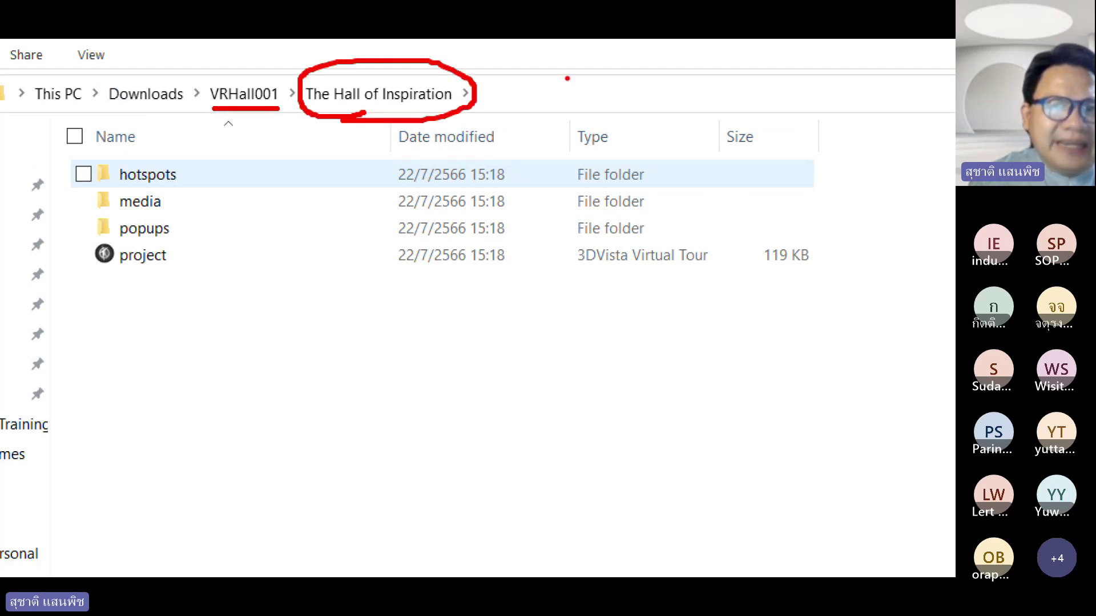
pyautogui.moveTo(515, 58)
pyautogui.mouseDown()
pyautogui.moveTo(518, 107)
pyautogui.moveTo(536, 60)
pyautogui.moveTo(510, 88)
pyautogui.moveTo(539, 108)
pyautogui.moveTo(552, 95)
pyautogui.moveTo(583, 109)
pyautogui.moveTo(586, 133)
pyautogui.mouseUp()
pyautogui.click(599, 86)
pyautogui.moveTo(622, 97)
pyautogui.mouseDown()
pyautogui.moveTo(634, 96)
pyautogui.moveTo(637, 112)
pyautogui.mouseUp()
pyautogui.moveTo(669, 91); pyautogui.dragTo(678, 119)
pyautogui.moveTo(682, 64)
pyautogui.mouseDown()
pyautogui.moveTo(679, 116)
pyautogui.moveTo(704, 91)
pyautogui.moveTo(759, 117)
pyautogui.moveTo(794, 104)
pyautogui.moveTo(791, 116)
pyautogui.moveTo(799, 102)
pyautogui.moveTo(820, 116)
pyautogui.moveTo(847, 110)
pyautogui.moveTo(854, 129)
pyautogui.mouseUp()
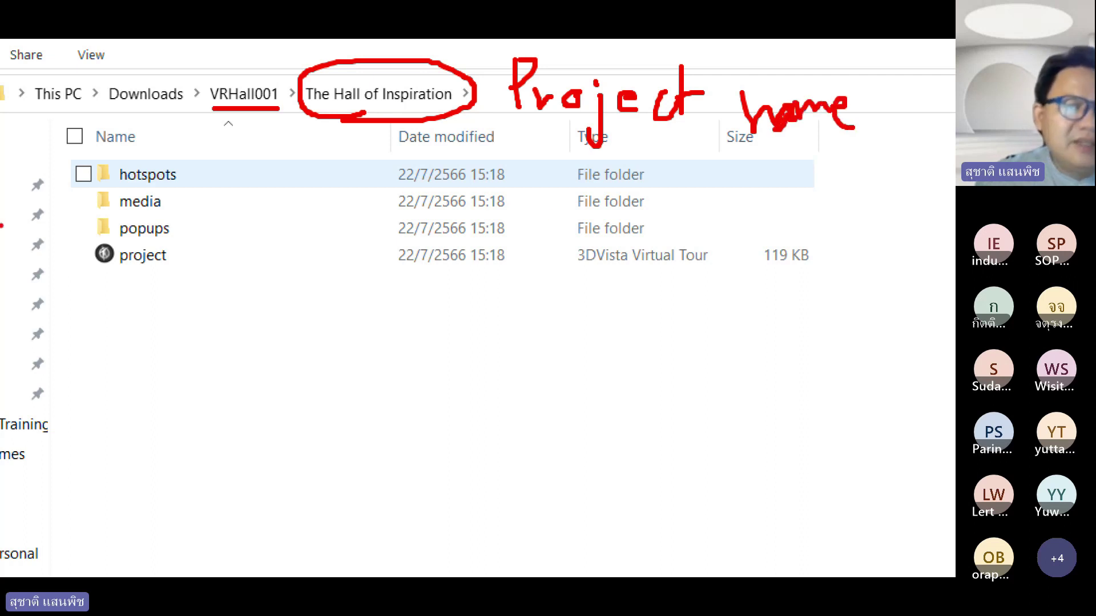
pyautogui.moveTo(185, 177)
pyautogui.mouseDown()
pyautogui.moveTo(193, 183)
pyautogui.moveTo(224, 148)
pyautogui.mouseUp()
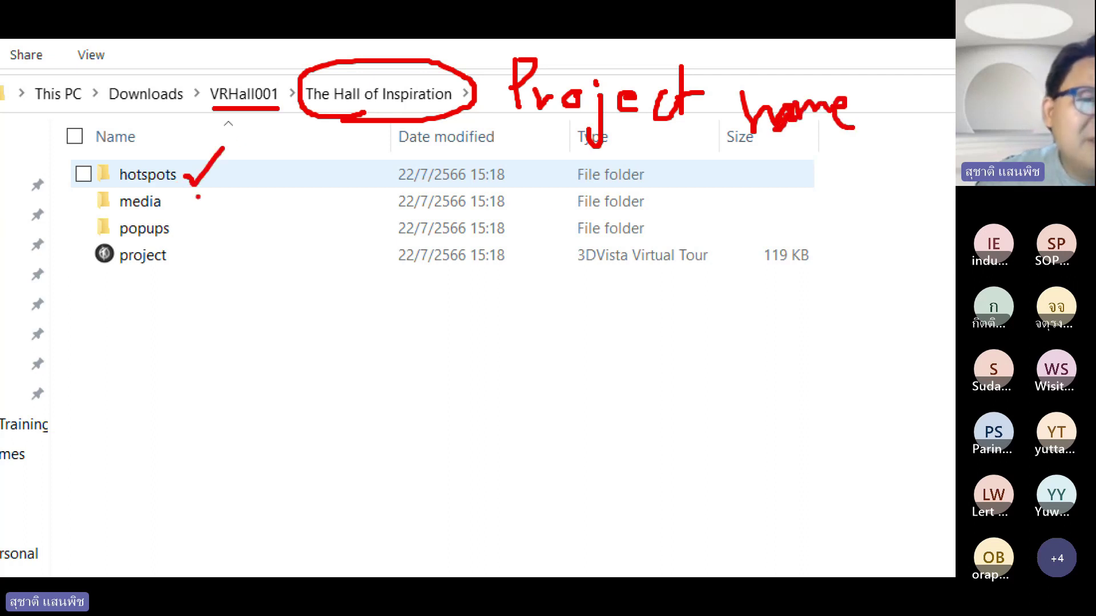
pyautogui.moveTo(171, 203); pyautogui.dragTo(197, 195)
pyautogui.moveTo(172, 230); pyautogui.dragTo(191, 227)
pyautogui.moveTo(100, 279)
pyautogui.mouseDown()
pyautogui.moveTo(205, 268)
pyautogui.moveTo(56, 269)
pyautogui.moveTo(166, 306)
pyautogui.mouseUp()
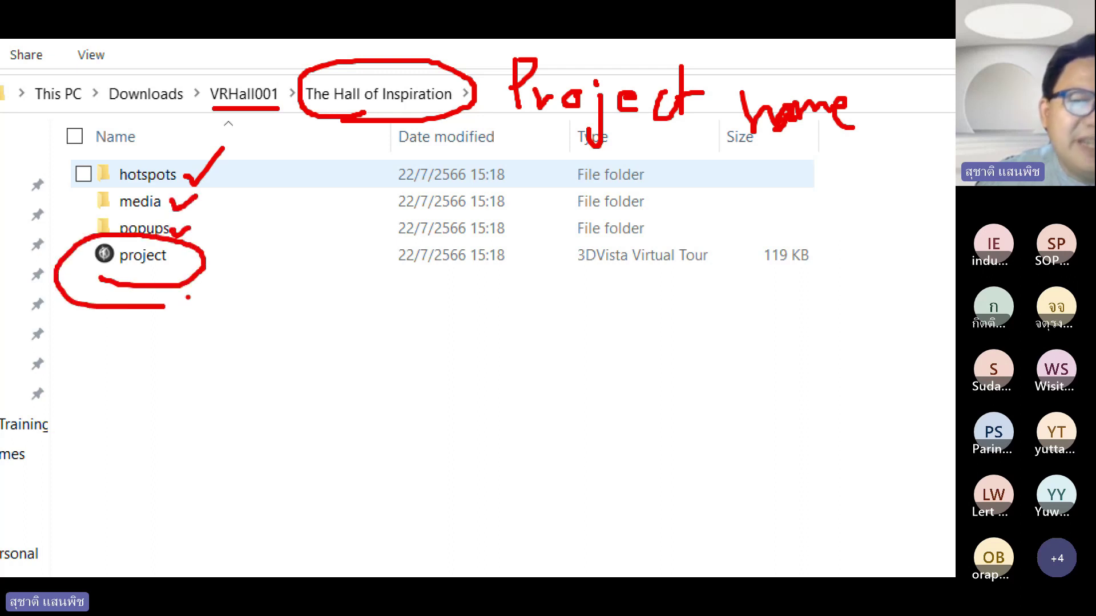
pyautogui.moveTo(238, 379)
pyautogui.mouseDown()
pyautogui.moveTo(277, 398)
pyautogui.moveTo(165, 301)
pyautogui.moveTo(148, 315)
pyautogui.moveTo(163, 282)
pyautogui.moveTo(231, 302)
pyautogui.mouseUp()
pyautogui.click(370, 393)
pyautogui.moveTo(298, 347); pyautogui.dragTo(294, 398)
pyautogui.moveTo(305, 359)
pyautogui.mouseDown()
pyautogui.moveTo(312, 381)
pyautogui.moveTo(351, 277)
pyautogui.mouseUp()
pyautogui.moveTo(291, 329); pyautogui.dragTo(337, 350)
pyautogui.moveTo(356, 380)
pyautogui.mouseDown()
pyautogui.moveTo(354, 394)
pyautogui.moveTo(395, 396)
pyautogui.mouseUp()
pyautogui.moveTo(417, 372); pyautogui.dragTo(428, 408)
pyautogui.moveTo(445, 373)
pyautogui.mouseDown()
pyautogui.moveTo(458, 406)
pyautogui.moveTo(505, 398)
pyautogui.moveTo(485, 353)
pyautogui.moveTo(525, 400)
pyautogui.mouseUp()
pyautogui.moveTo(457, 308)
pyautogui.mouseDown()
pyautogui.moveTo(517, 351)
pyautogui.moveTo(457, 309)
pyautogui.mouseUp()
pyautogui.moveTo(531, 368); pyautogui.dragTo(558, 361)
pyautogui.moveTo(562, 314); pyautogui.dragTo(571, 383)
pyautogui.moveTo(528, 303); pyautogui.dragTo(541, 317)
pyautogui.moveTo(589, 362); pyautogui.dragTo(626, 386)
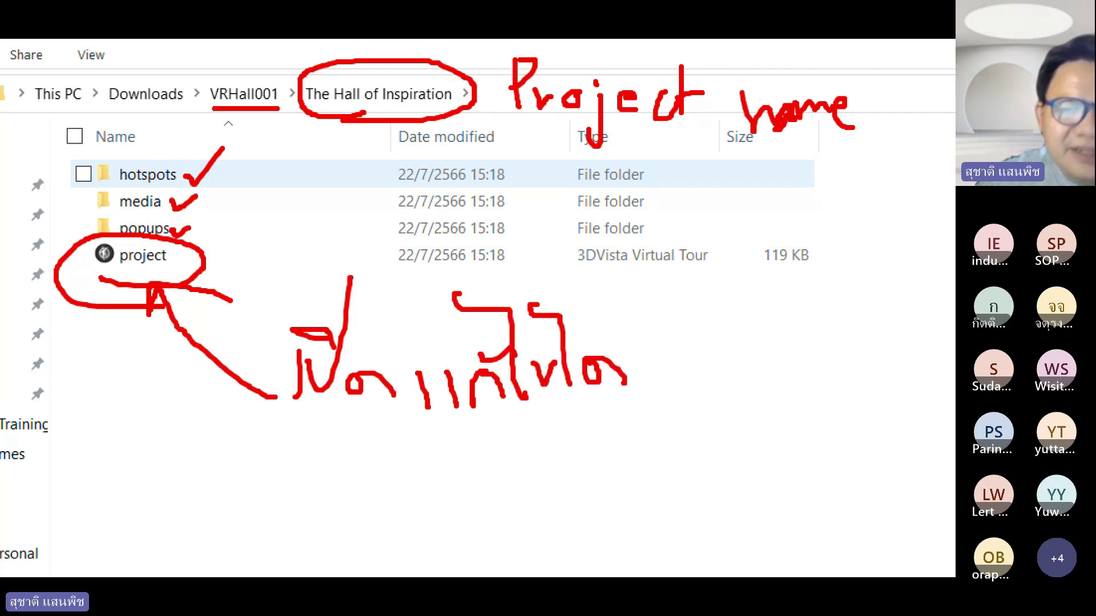
pyautogui.moveTo(610, 342); pyautogui.dragTo(655, 308)
pyautogui.moveTo(650, 347)
pyautogui.mouseDown()
pyautogui.moveTo(651, 387)
pyautogui.moveTo(676, 390)
pyautogui.moveTo(682, 365)
pyautogui.moveTo(677, 373)
pyautogui.moveTo(709, 343)
pyautogui.moveTo(715, 362)
pyautogui.moveTo(746, 368)
pyautogui.moveTo(746, 336)
pyautogui.mouseUp()
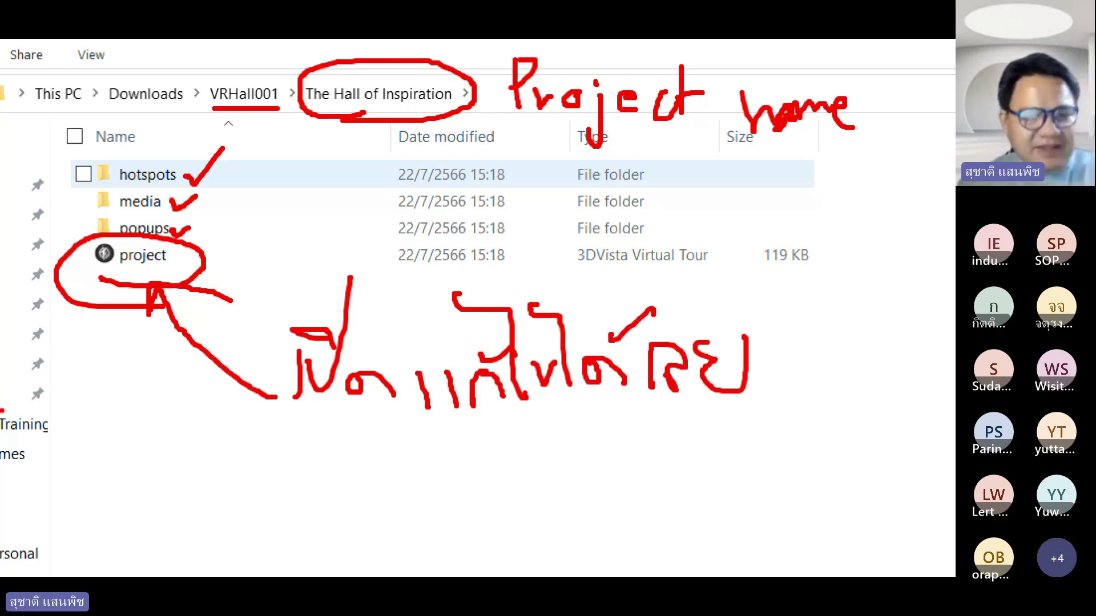
pyautogui.press('Escape')
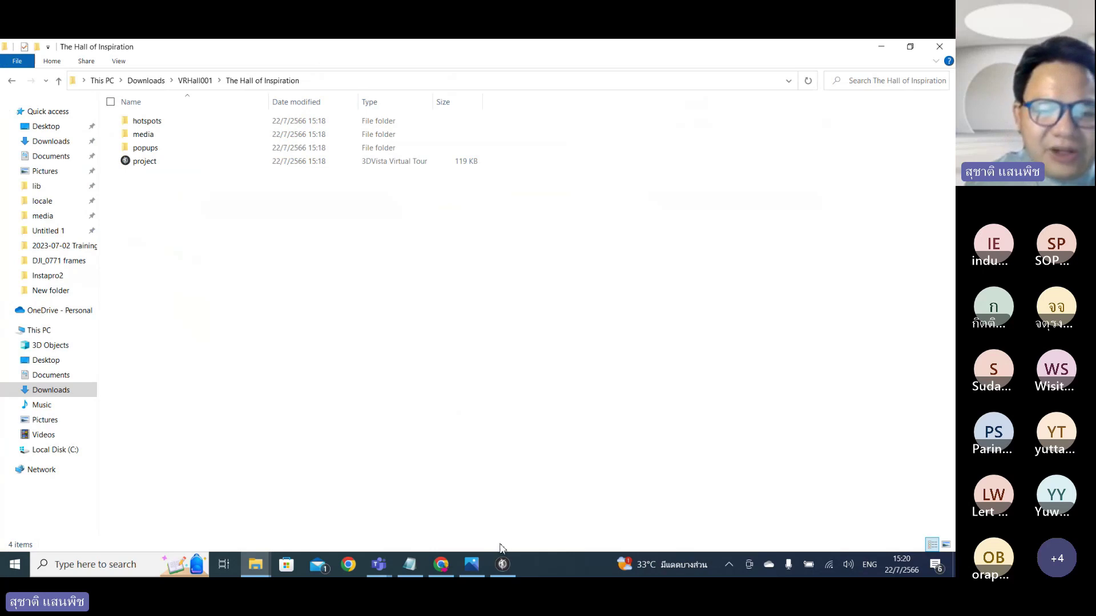
# Switch back to 3DVista Virtual Tour, show the list of tours and clear the project cache.
pyautogui.click(503, 565)
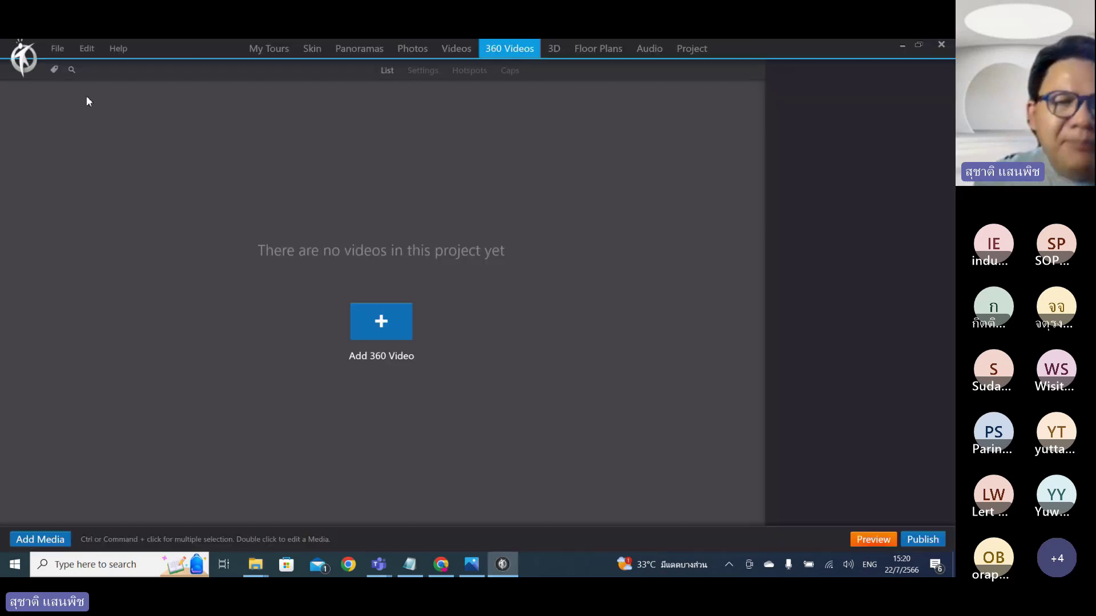
pyautogui.click(58, 50)
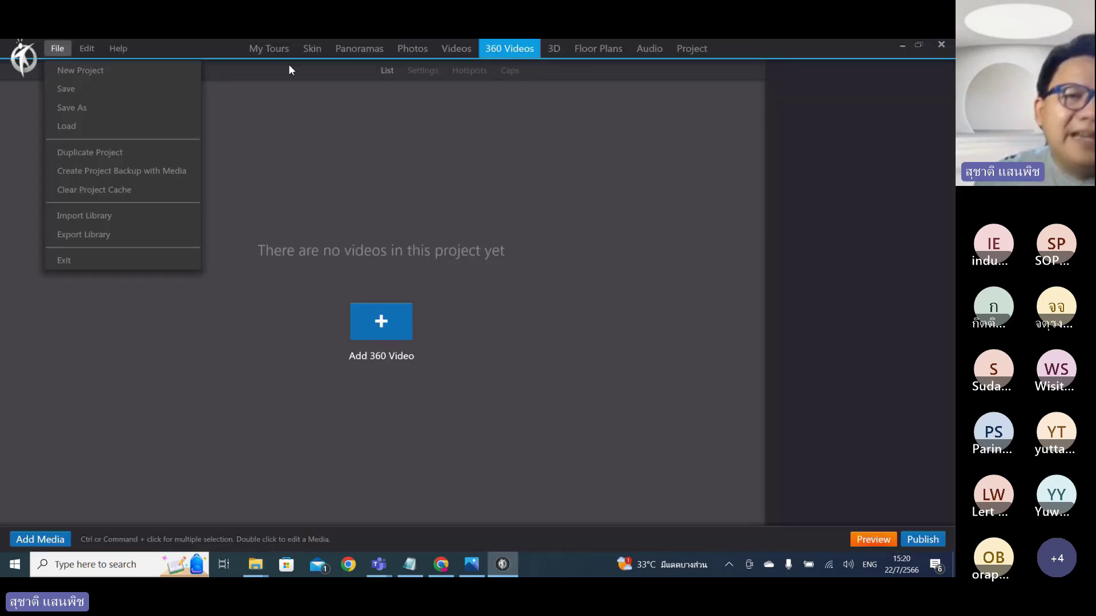
pyautogui.click(277, 57)
pyautogui.click(58, 48)
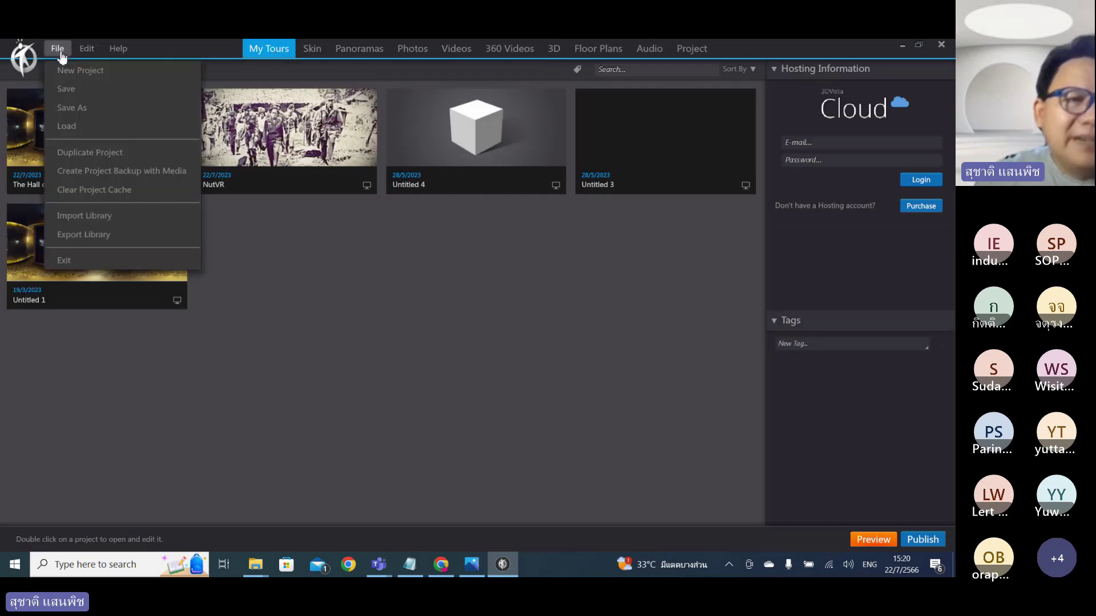
pyautogui.click(66, 89)
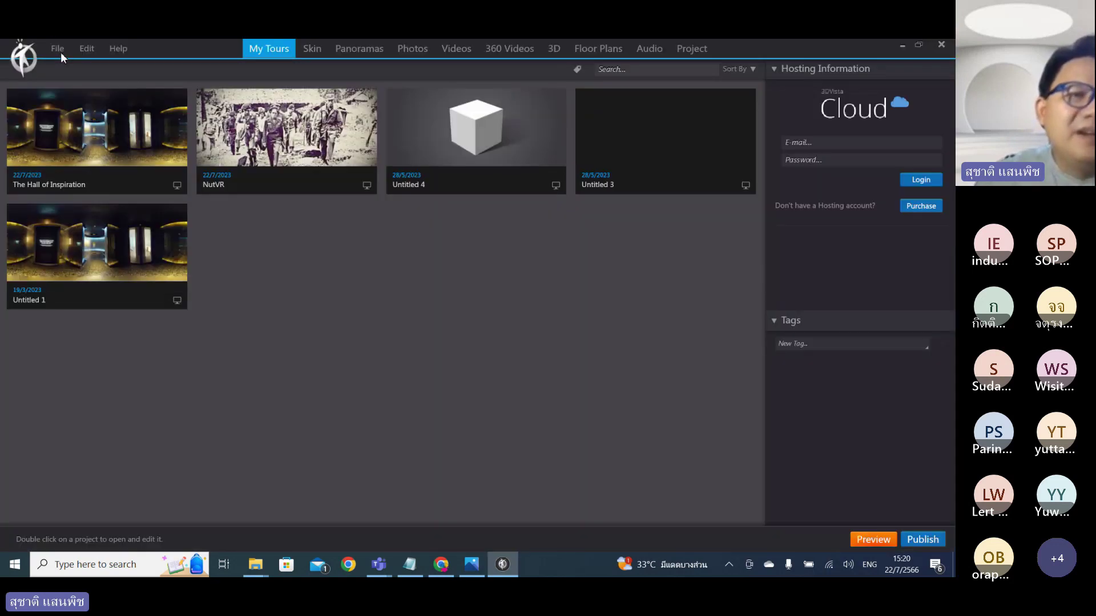
pyautogui.click(58, 48)
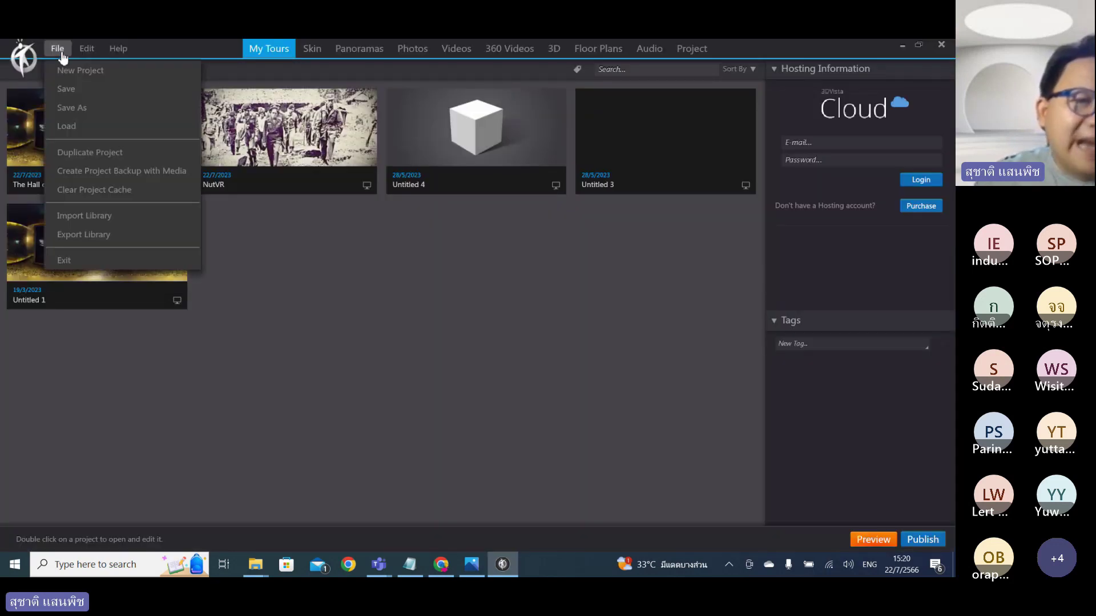
pyautogui.click(104, 186)
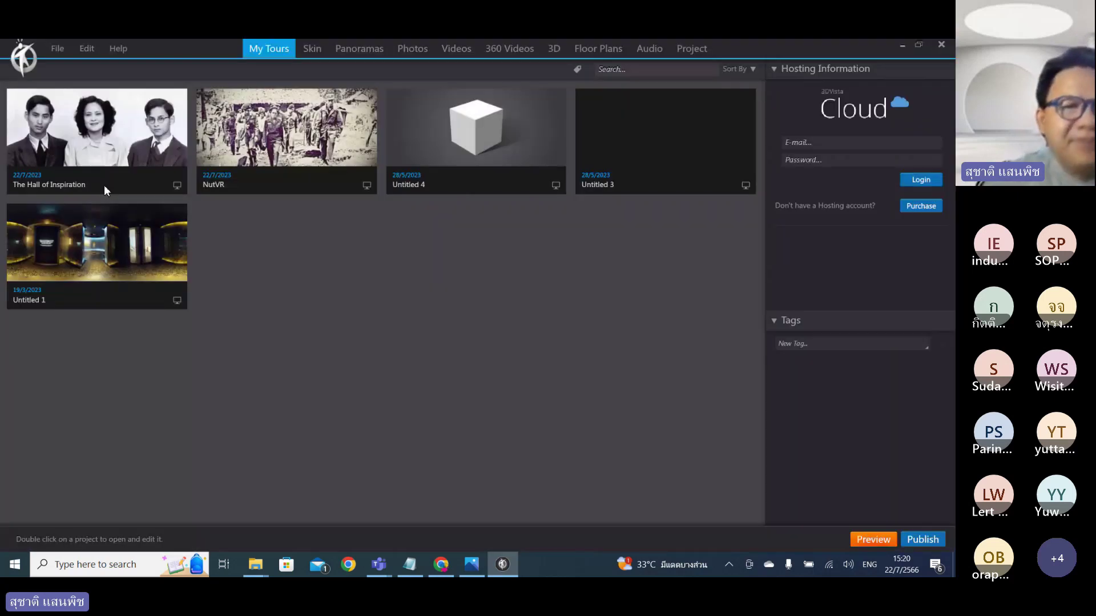
# Check the participants and chat of the Microsoft Teams meeting, and return to the tour list in 3DVista.
pyautogui.click(58, 48)
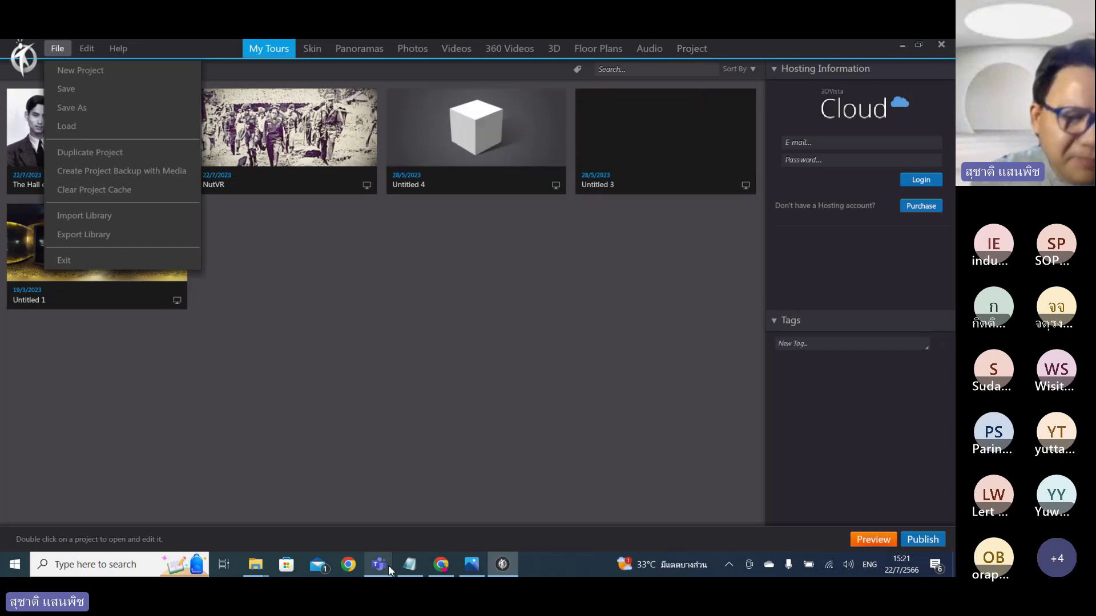
pyautogui.moveTo(388, 565)
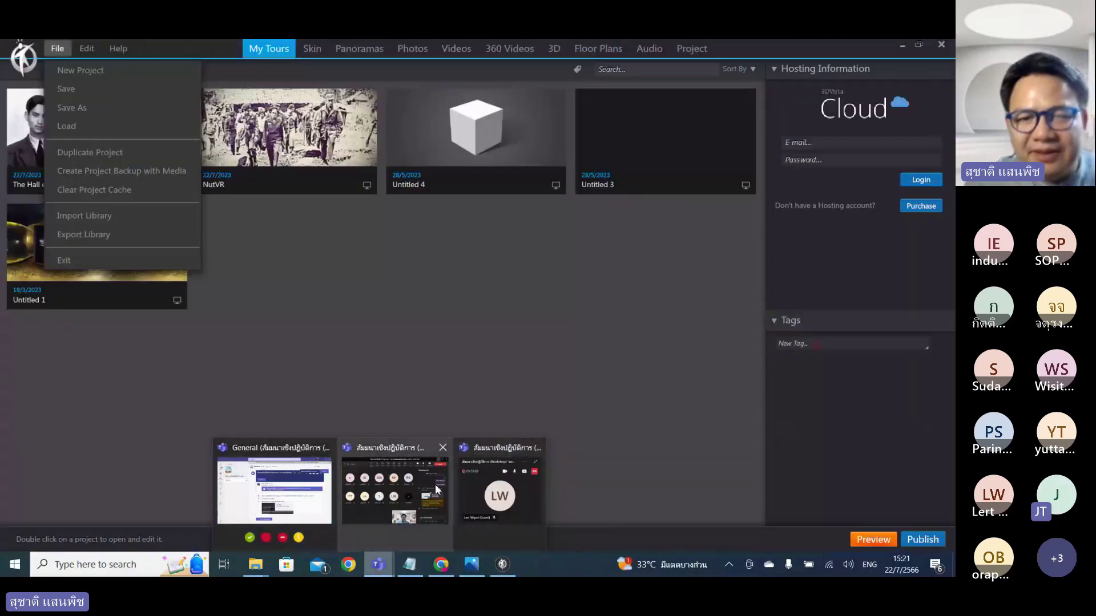
pyautogui.click(435, 489)
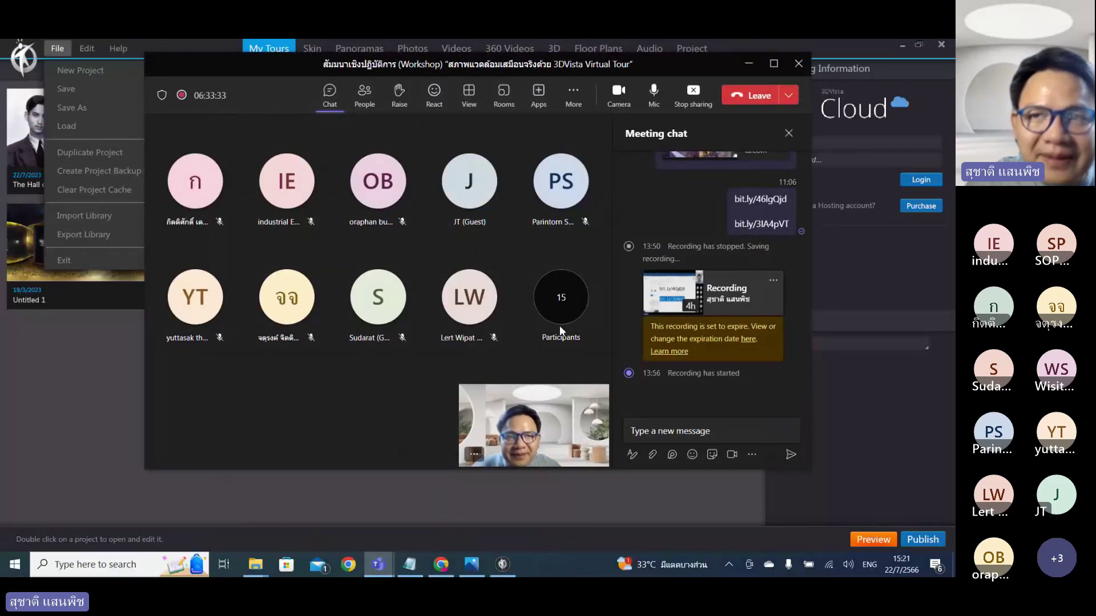
pyautogui.click(748, 65)
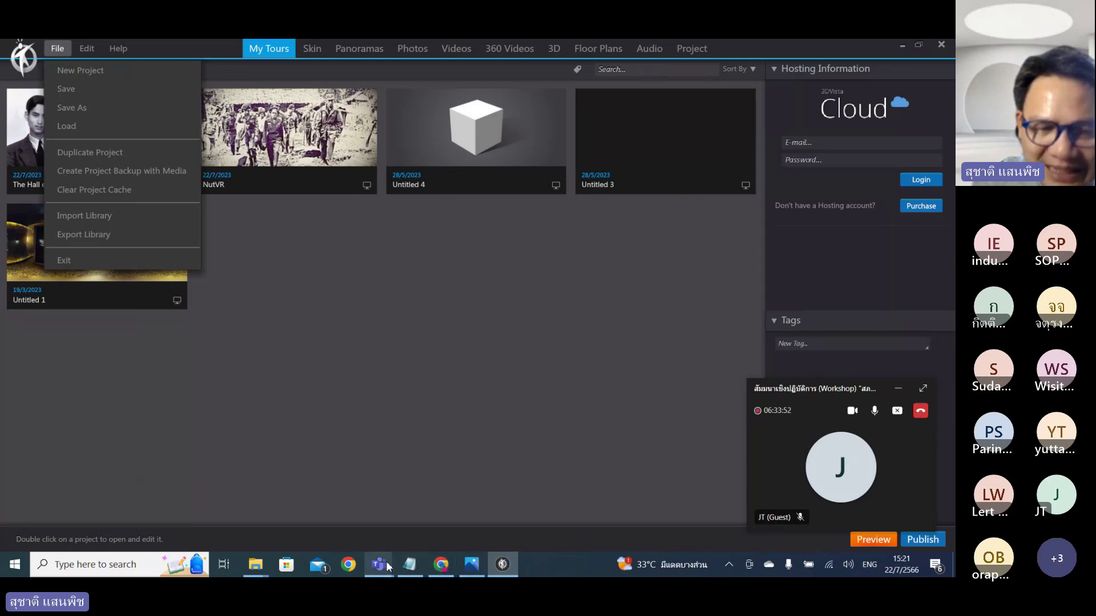
pyautogui.moveTo(378, 564)
pyautogui.moveTo(436, 518)
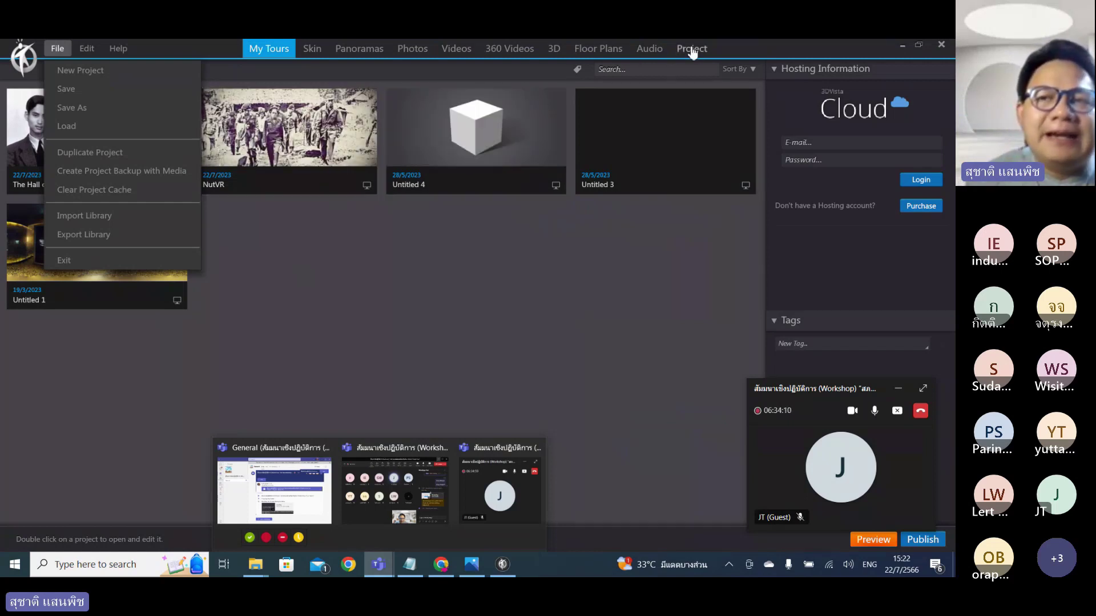
pyautogui.click(899, 388)
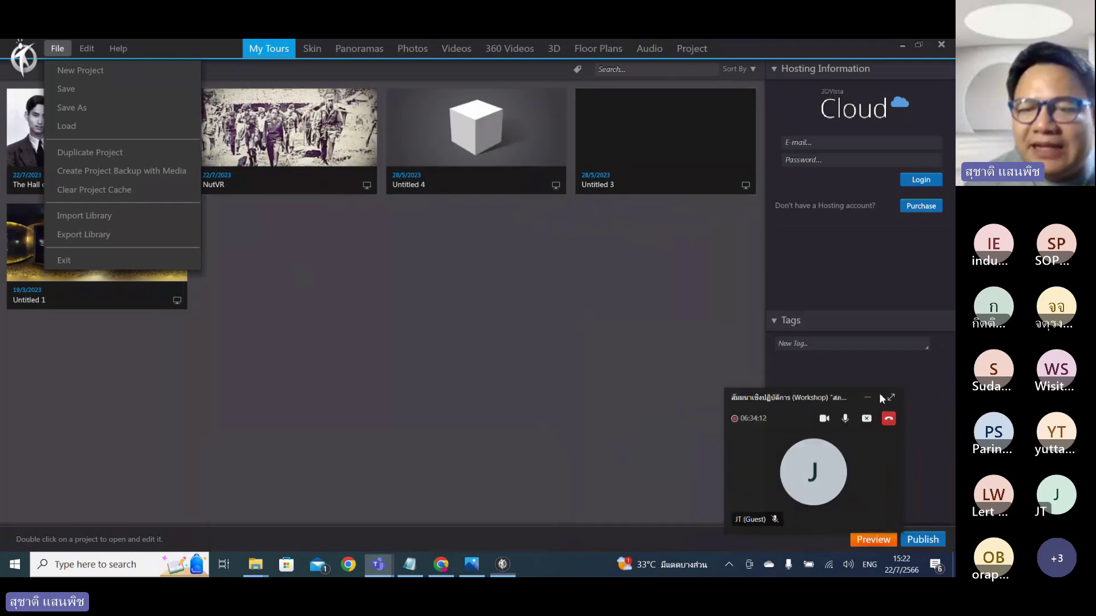
pyautogui.click(435, 283)
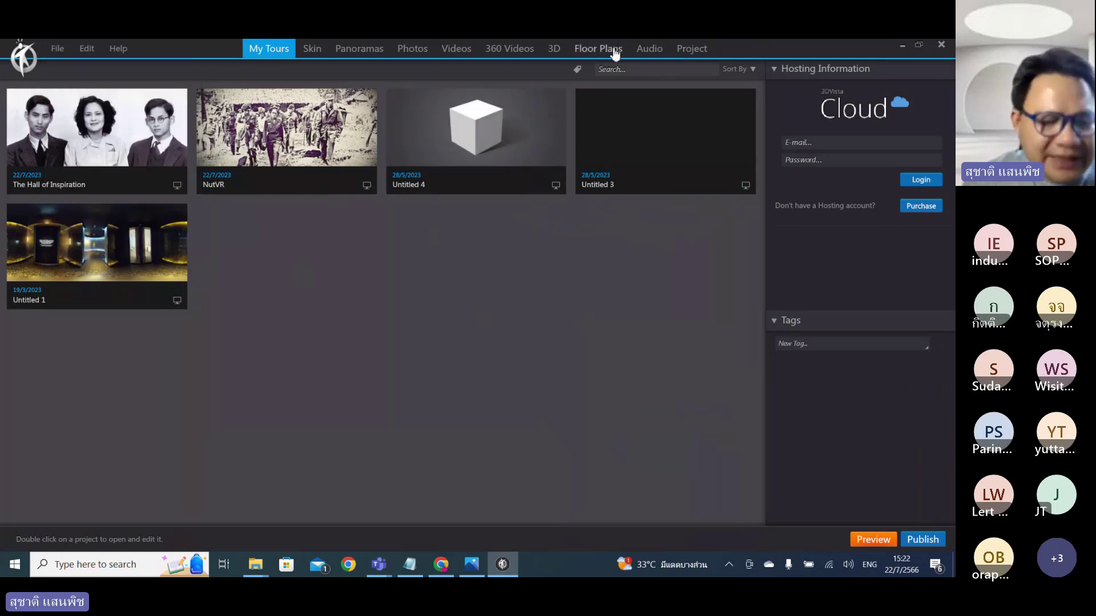
# Examine the project's Global Settings, covering touch-screen tooltips, mouse wheel zoom, background preload, sound muting and the fullscreen toggle.
pyautogui.click(693, 51)
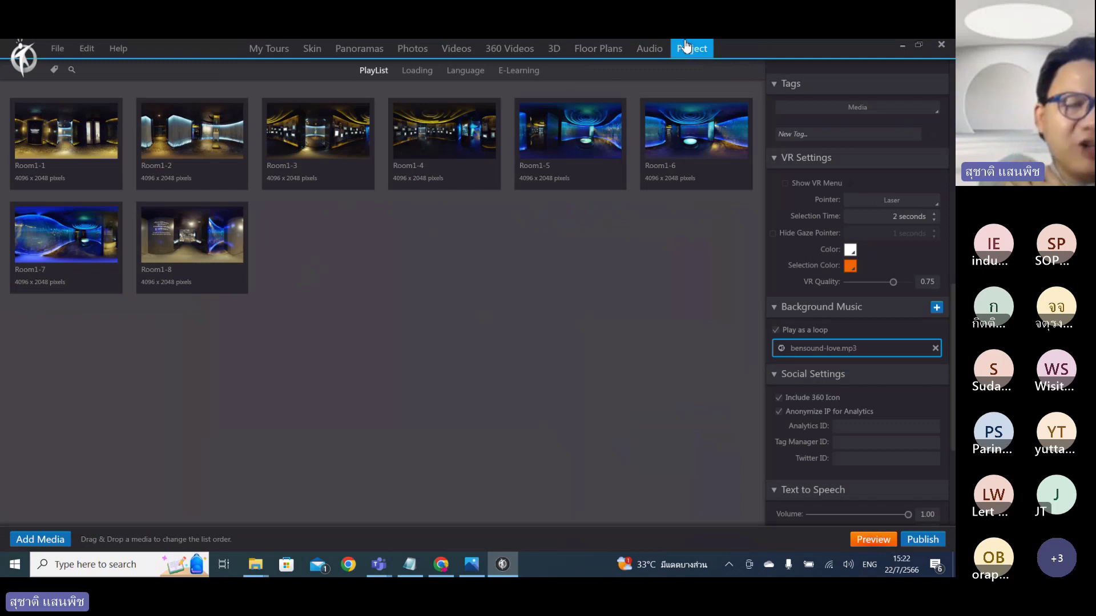
pyautogui.moveTo(680, 39)
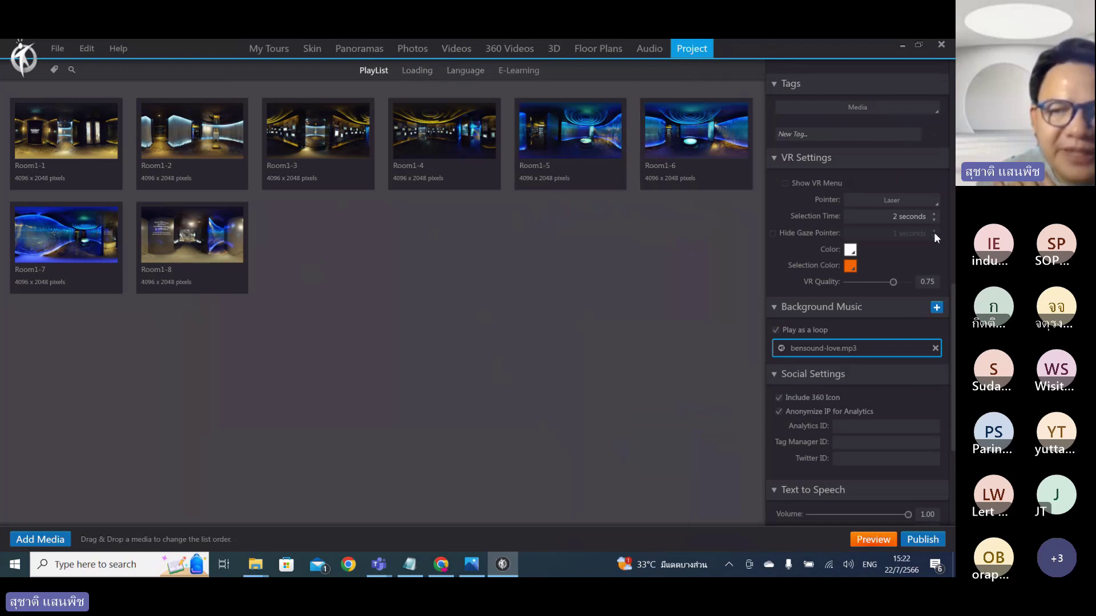
pyautogui.scroll(-3, 934, 232)
pyautogui.scroll(10, 934, 231)
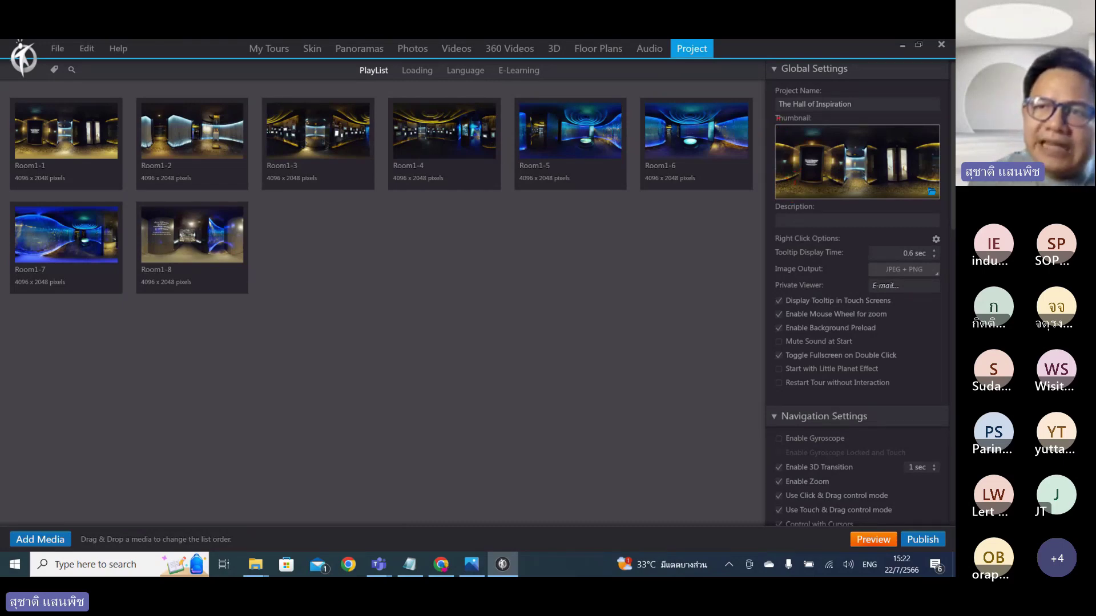
pyautogui.moveTo(777, 115); pyautogui.dragTo(835, 113)
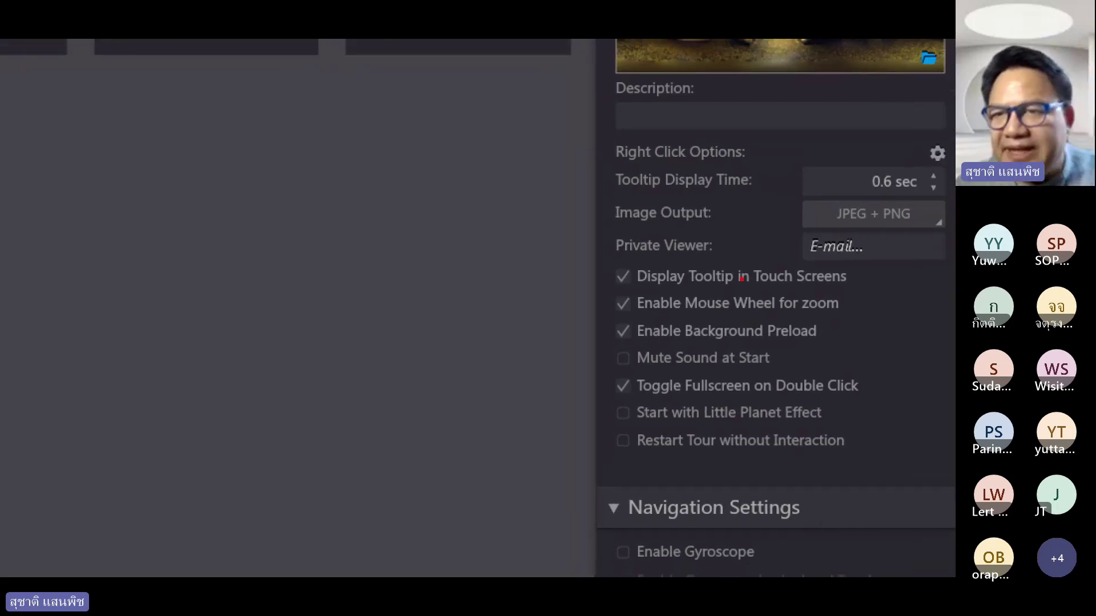
pyautogui.moveTo(722, 290); pyautogui.dragTo(846, 290)
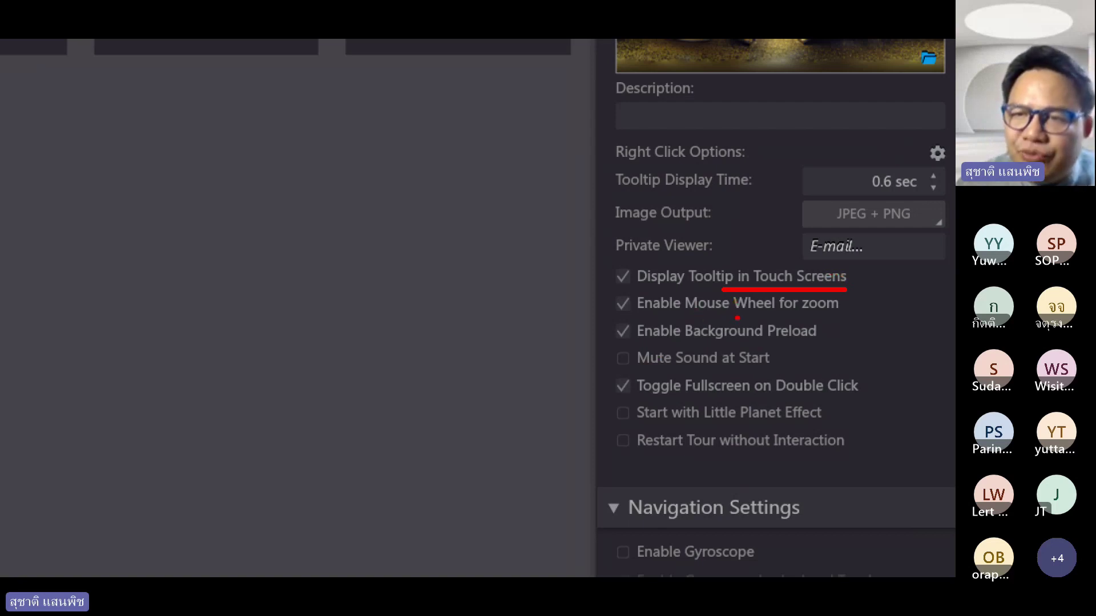
pyautogui.moveTo(736, 318); pyautogui.dragTo(846, 316)
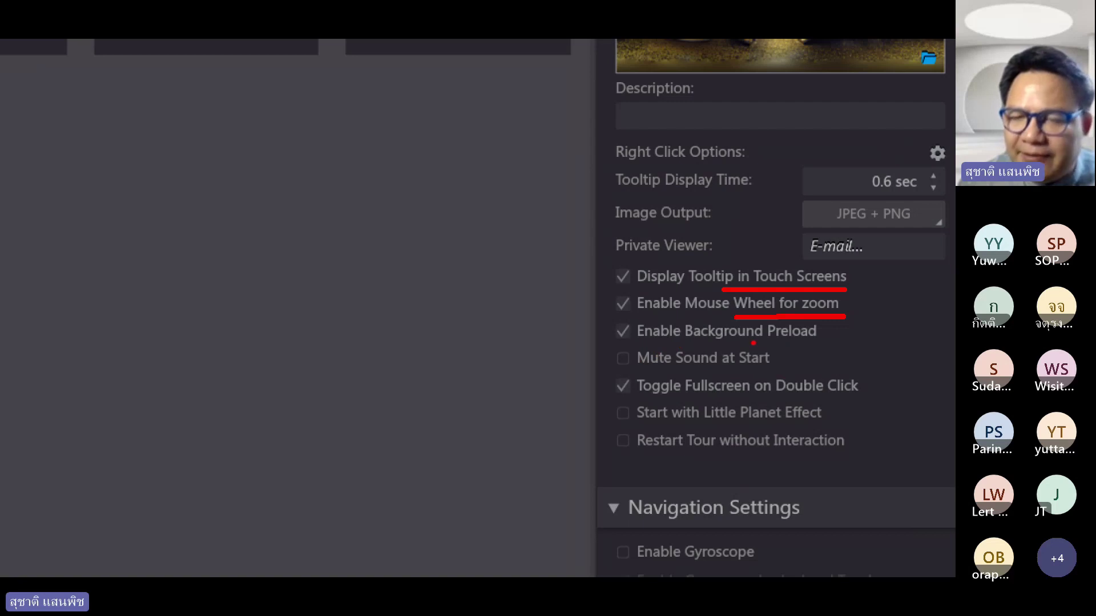
pyautogui.moveTo(729, 343); pyautogui.dragTo(819, 342)
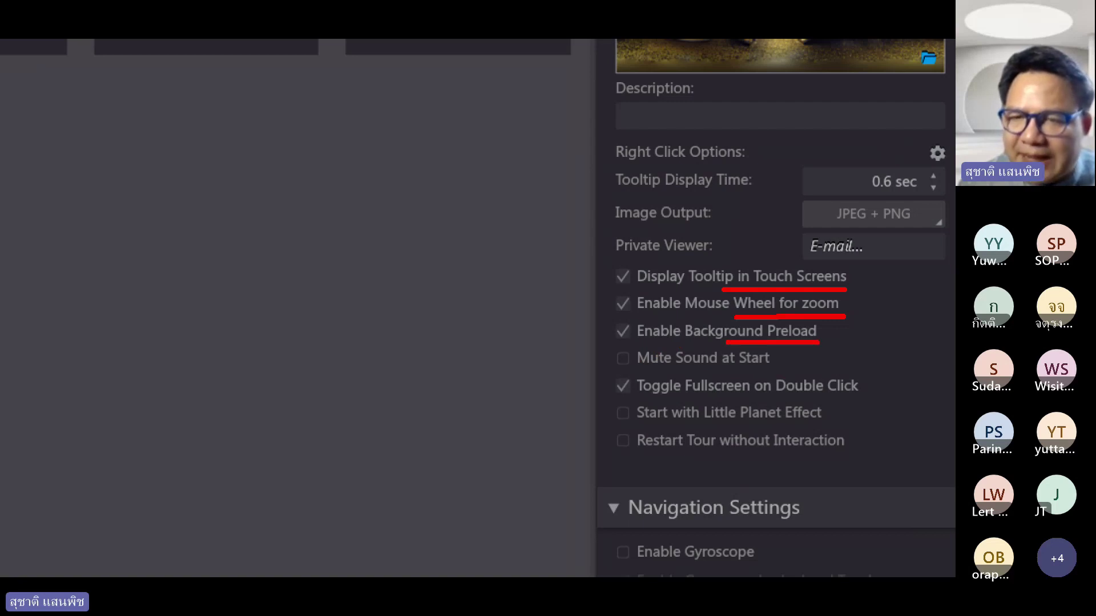
pyautogui.moveTo(690, 369); pyautogui.dragTo(788, 365)
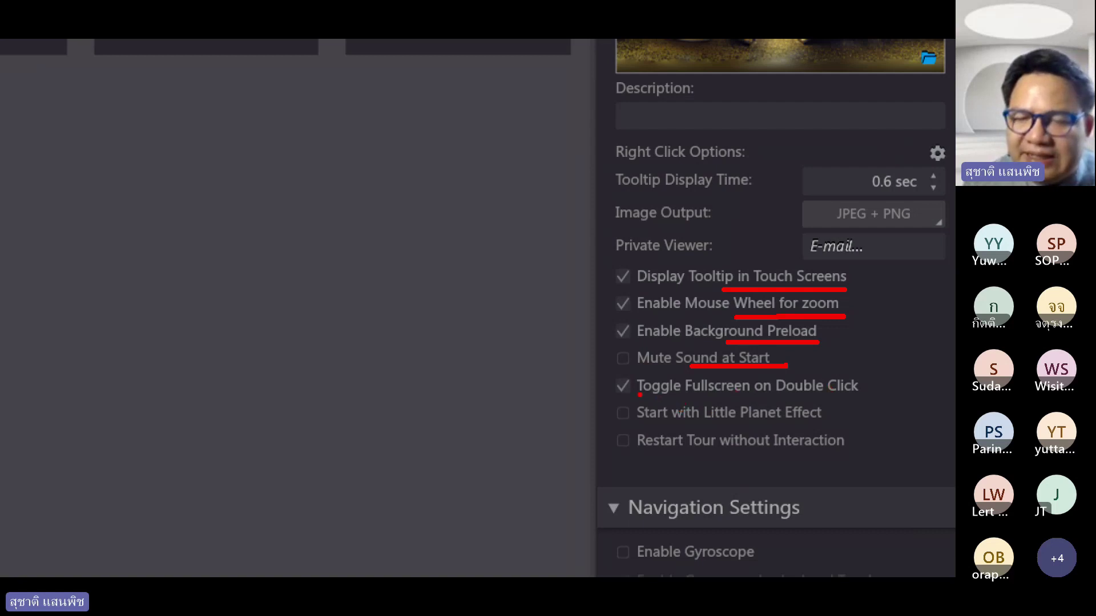
pyautogui.moveTo(691, 394)
pyautogui.mouseDown()
pyautogui.moveTo(680, 375)
pyautogui.moveTo(737, 371)
pyautogui.moveTo(757, 388)
pyautogui.moveTo(694, 398)
pyautogui.mouseUp()
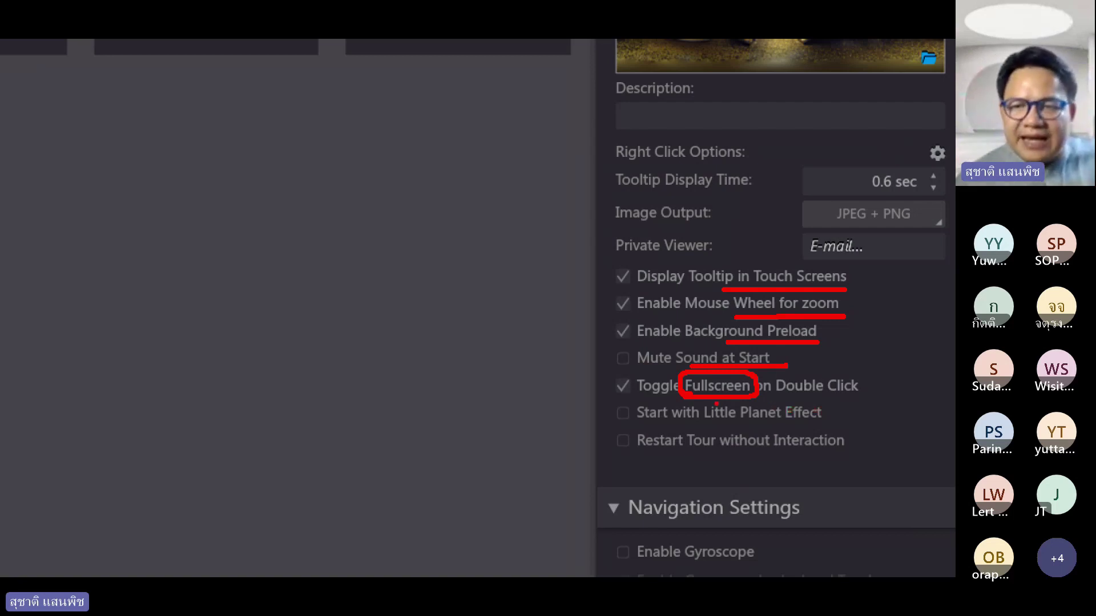
# Enable Start with Little Planet Effect in the project's Global Settings.
pyautogui.moveTo(655, 425); pyautogui.dragTo(822, 425)
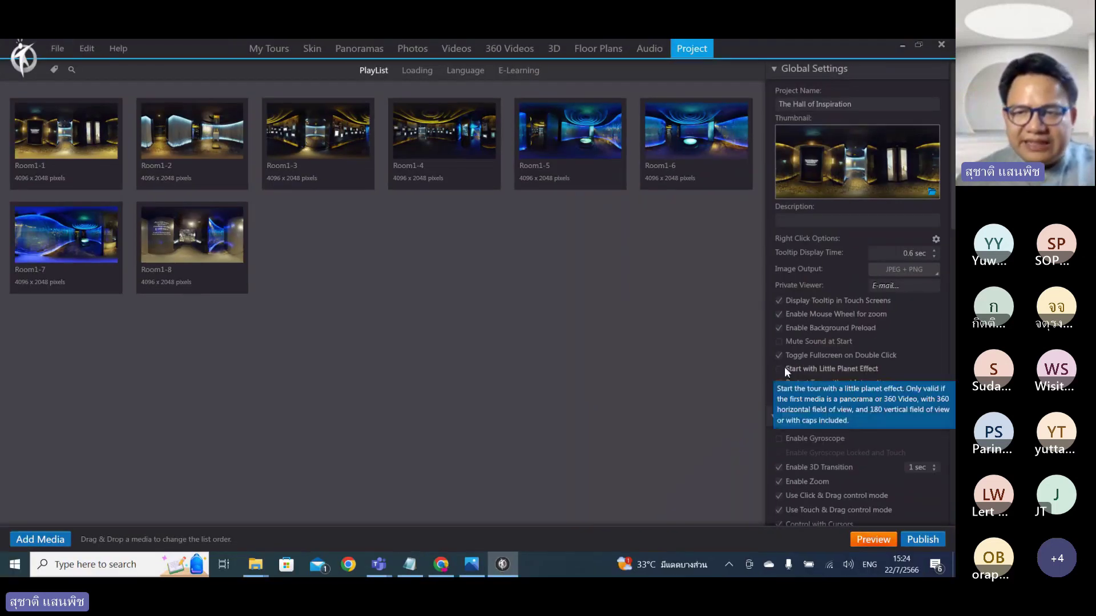
pyautogui.click(781, 370)
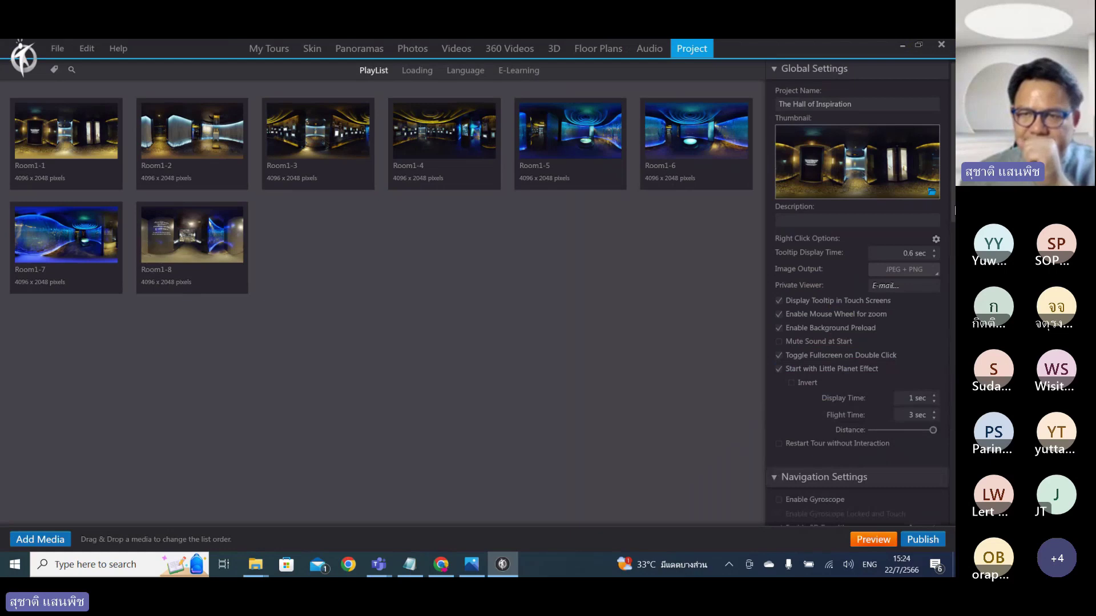
# Examine the Navigation Settings, especially the gyroscope, 3D transition and "Click & Go" mode options.
pyautogui.moveTo(954, 211); pyautogui.dragTo(943, 303)
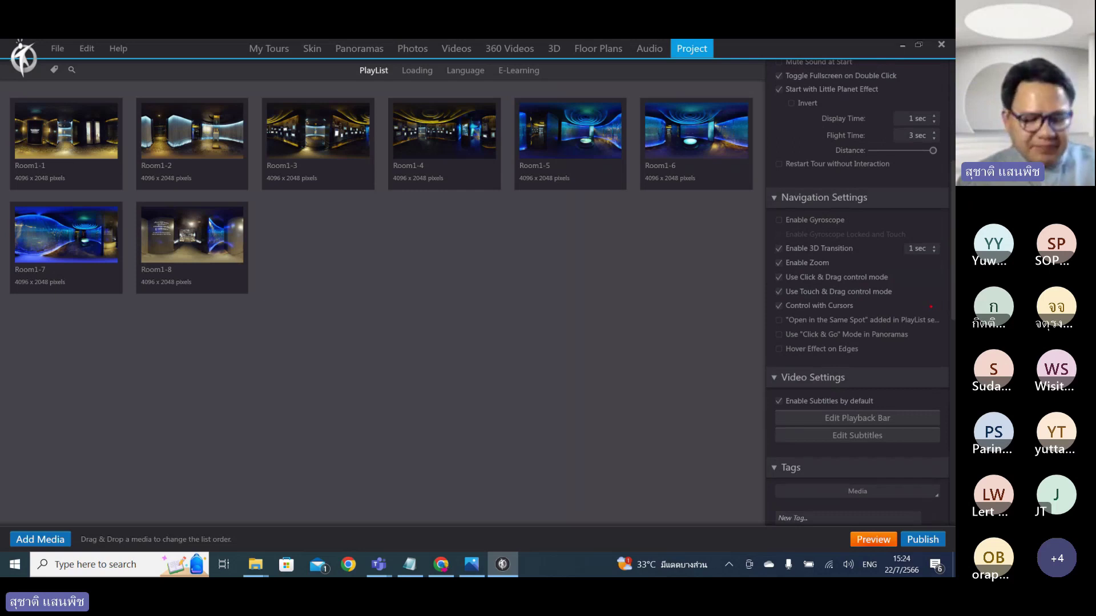
pyautogui.moveTo(930, 306)
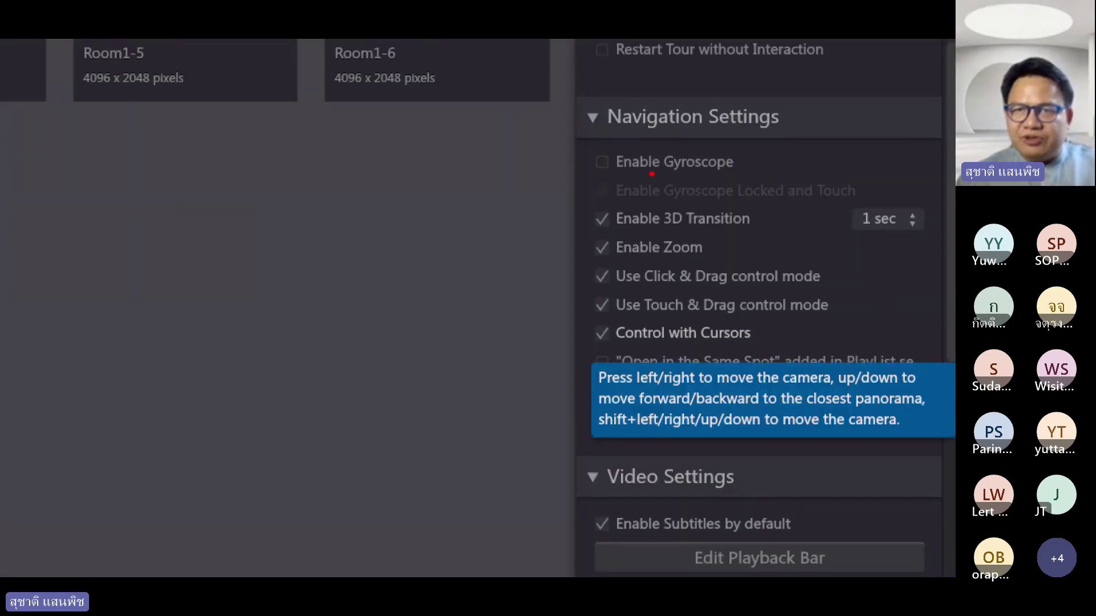
pyautogui.moveTo(628, 174); pyautogui.dragTo(723, 174)
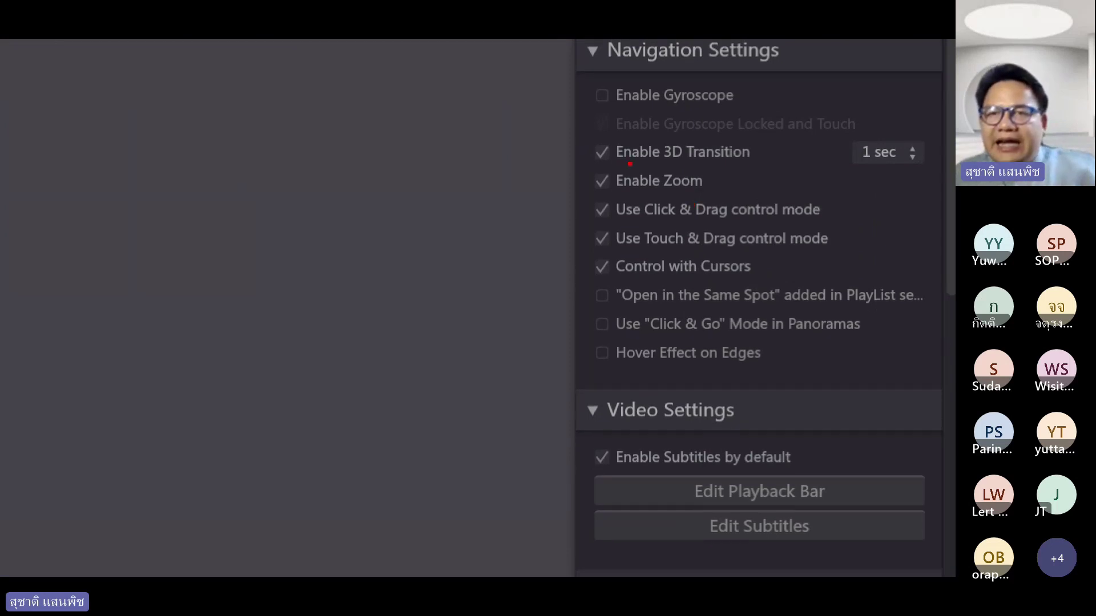
pyautogui.moveTo(630, 164); pyautogui.dragTo(763, 162)
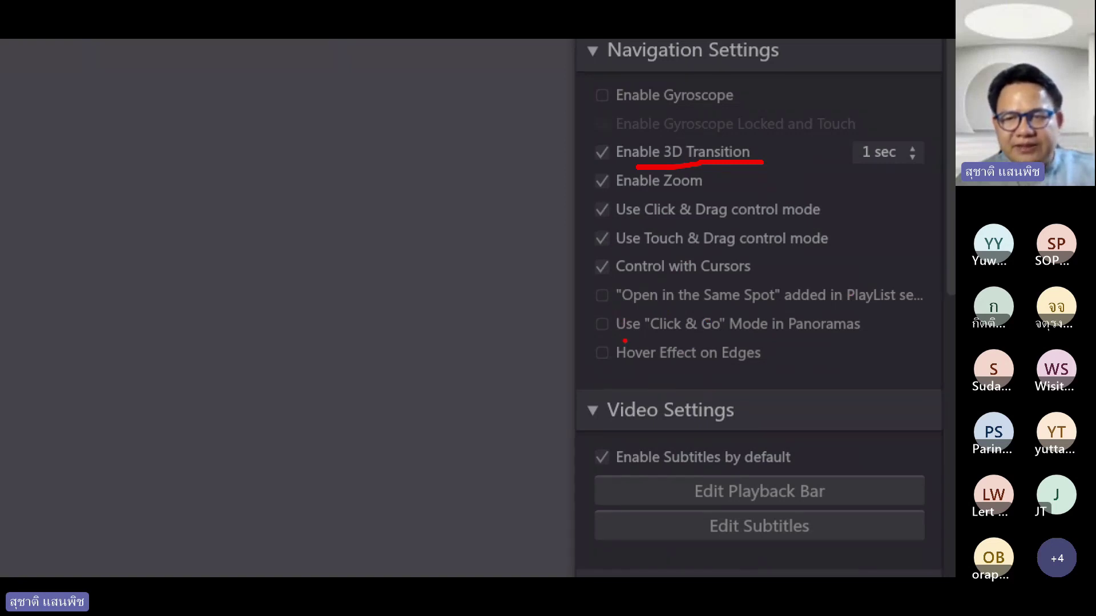
pyautogui.moveTo(620, 337); pyautogui.dragTo(868, 332)
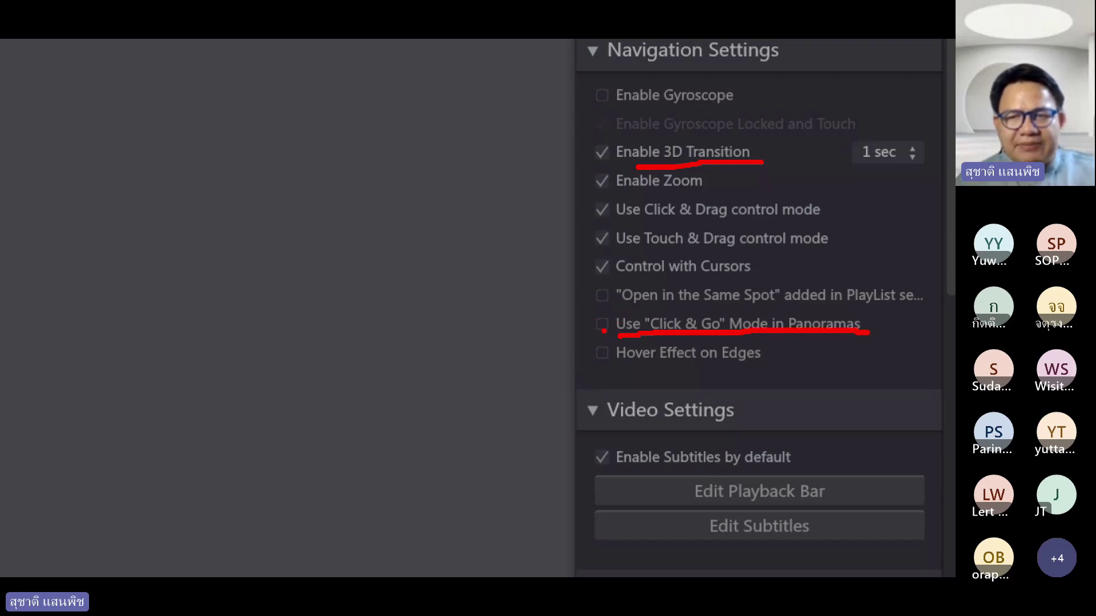
pyautogui.moveTo(679, 338)
pyautogui.mouseDown()
pyautogui.moveTo(649, 327)
pyautogui.moveTo(655, 305)
pyautogui.moveTo(720, 304)
pyautogui.moveTo(729, 324)
pyautogui.moveTo(696, 345)
pyautogui.moveTo(670, 343)
pyautogui.mouseUp()
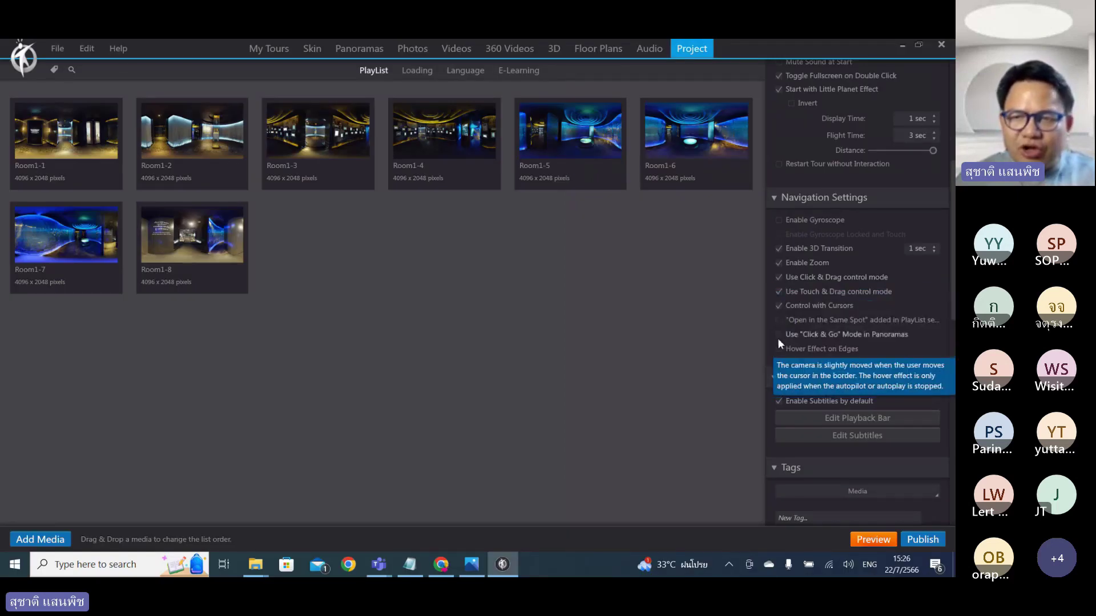
# Enable "Click & Go" mode in panoramas and review its Show Tooltips and Sensitivity options.
pyautogui.click(778, 336)
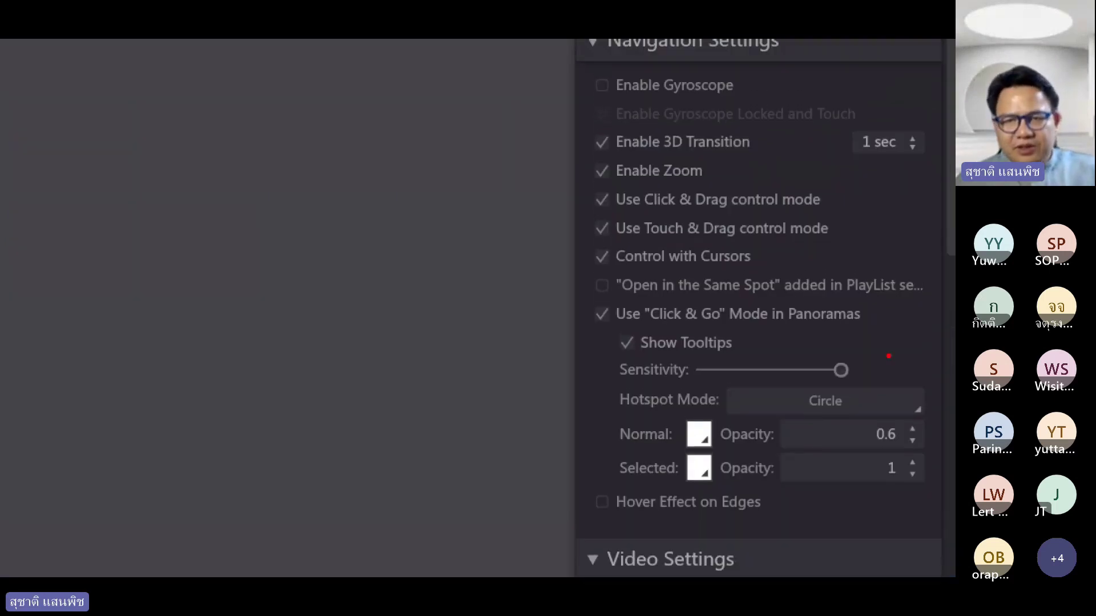
pyautogui.moveTo(658, 353); pyautogui.dragTo(715, 353)
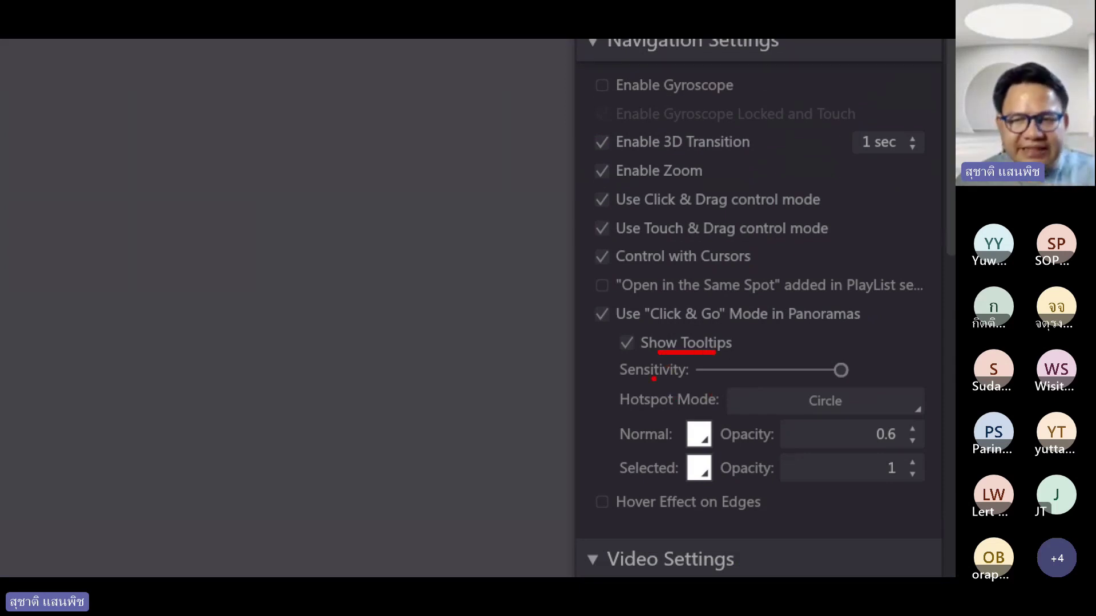
pyautogui.moveTo(654, 378); pyautogui.dragTo(706, 384)
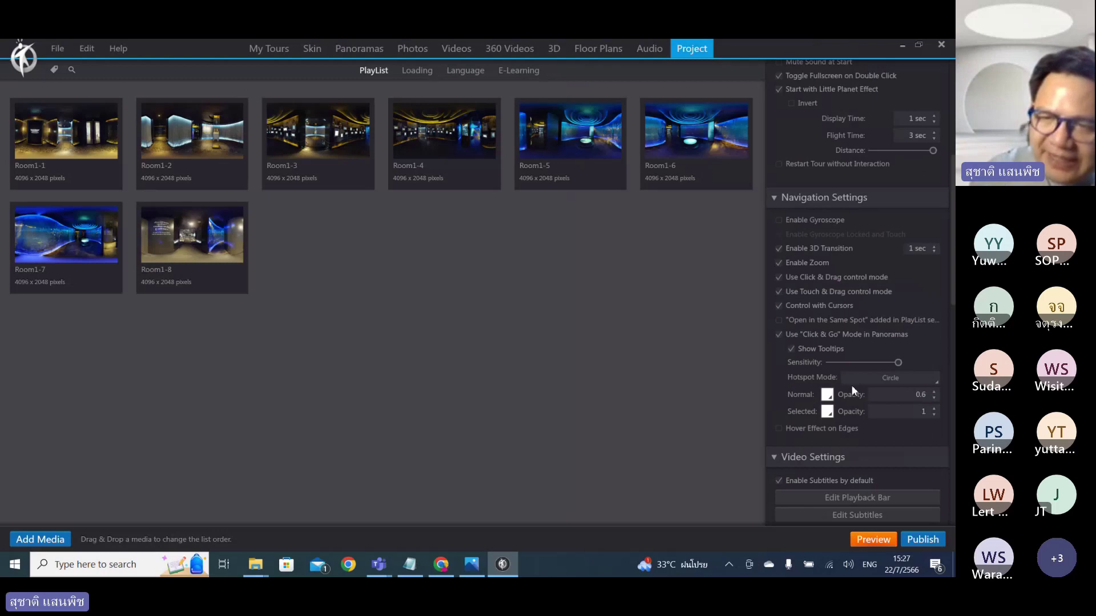
# Set both the Normal and Selected opacity of the "Click & Go" hotspots to 0.
pyautogui.click(934, 399)
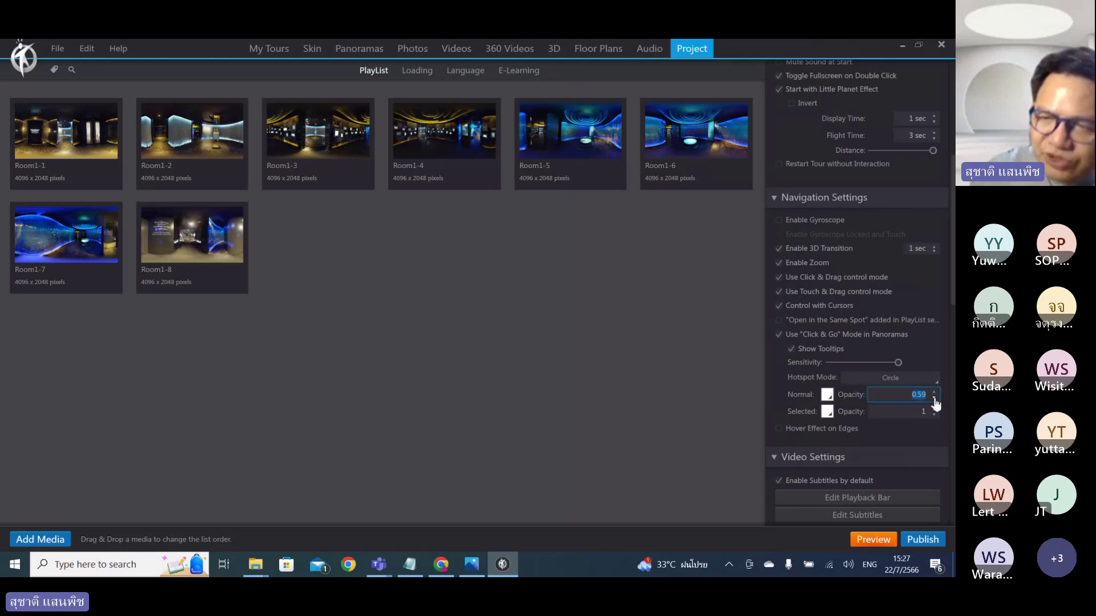
pyautogui.write('0')
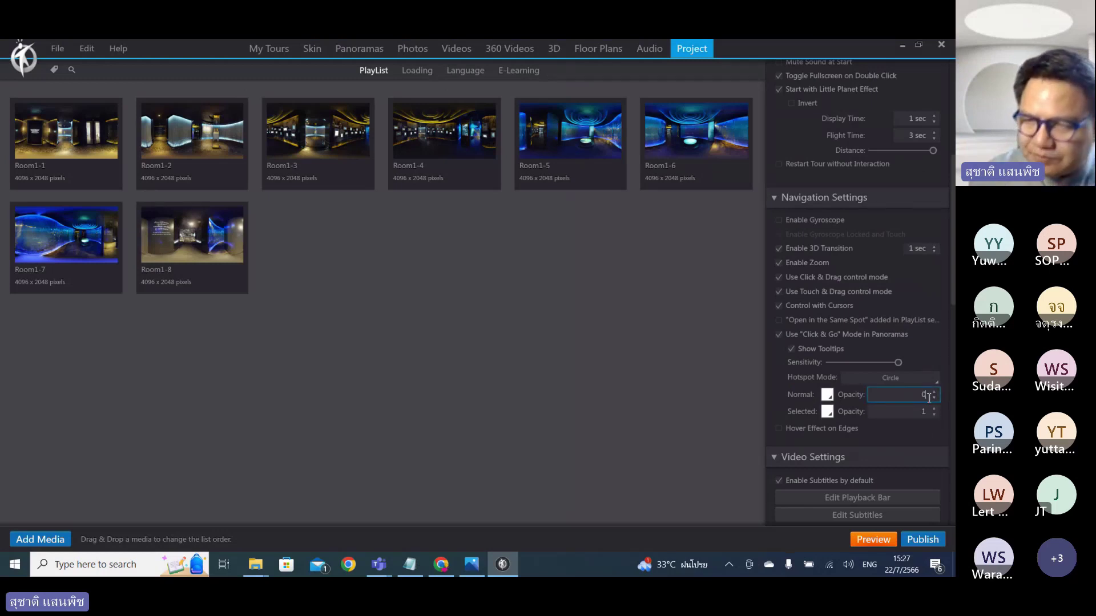
pyautogui.click(926, 412)
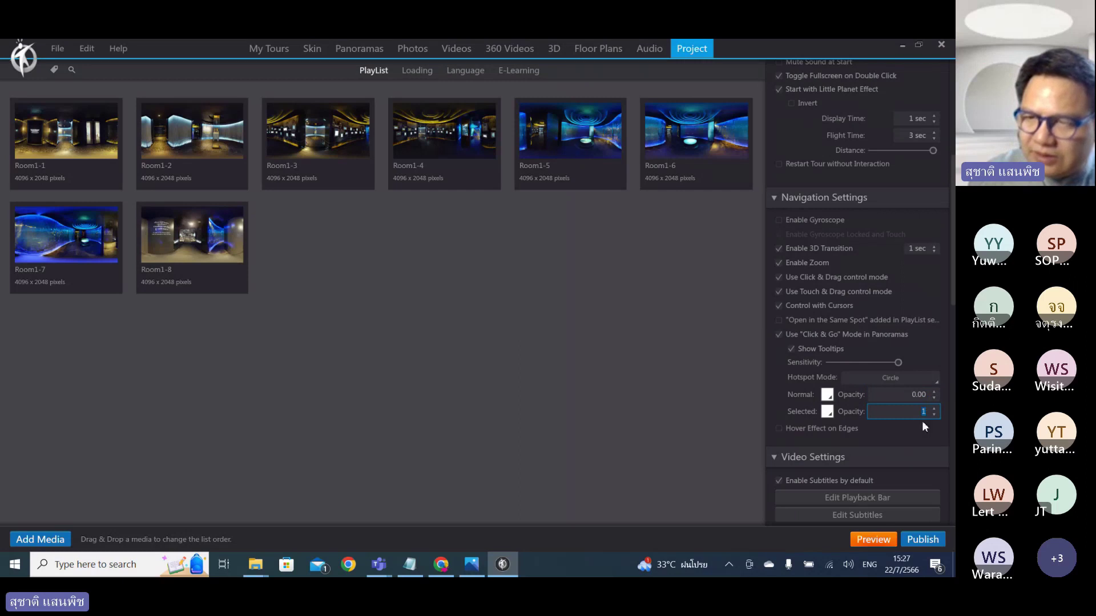
pyautogui.click(911, 399)
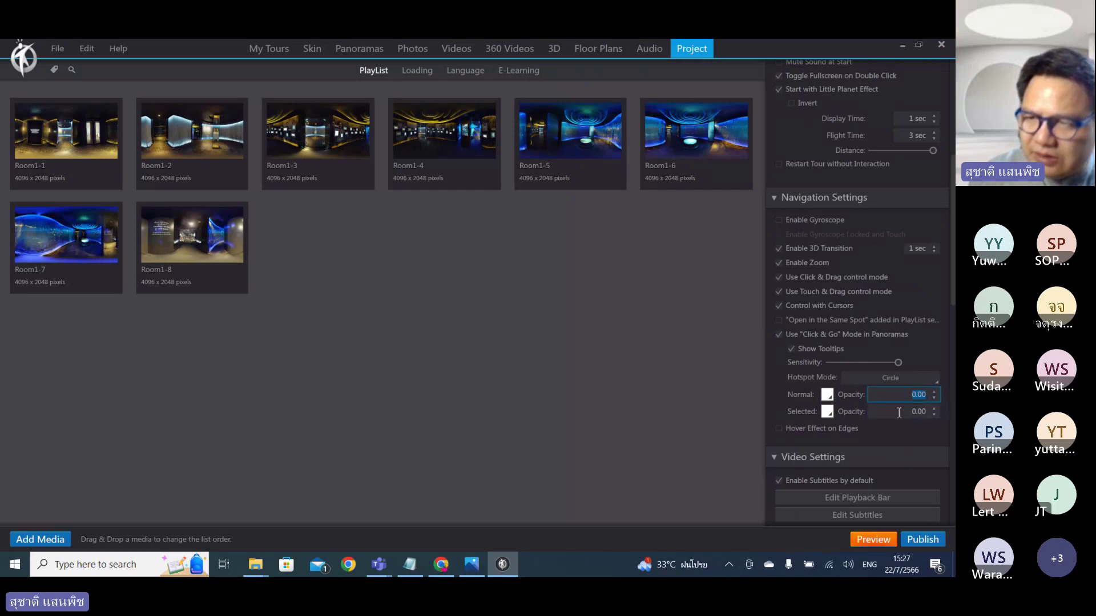
pyautogui.click(899, 412)
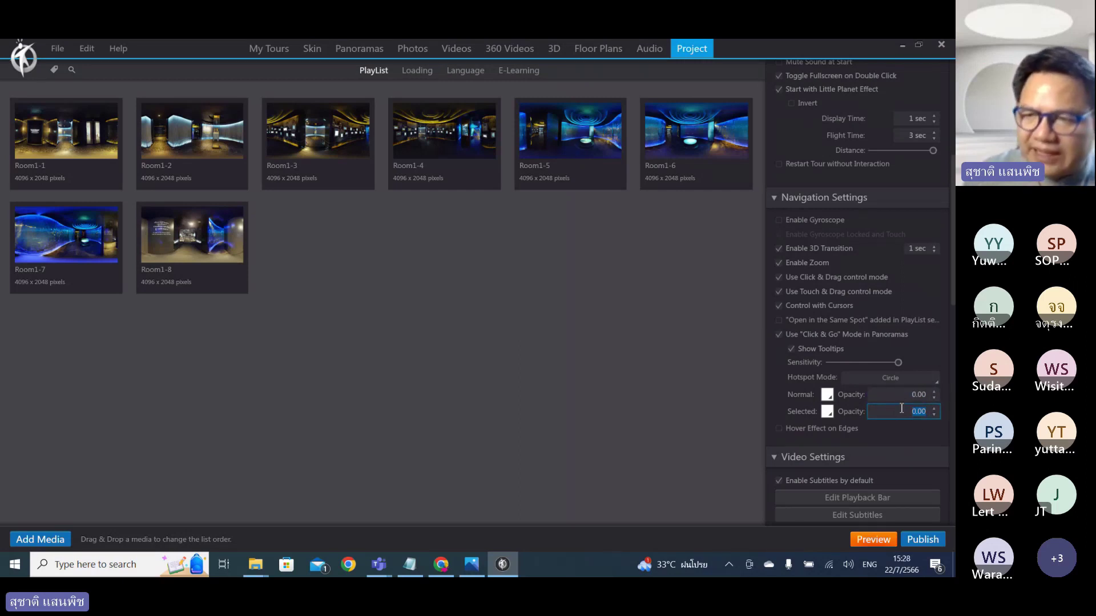
# Change the "Click & Go" Hotspot Mode to Invisible.
pyautogui.click(902, 380)
pyautogui.click(903, 381)
pyautogui.click(903, 380)
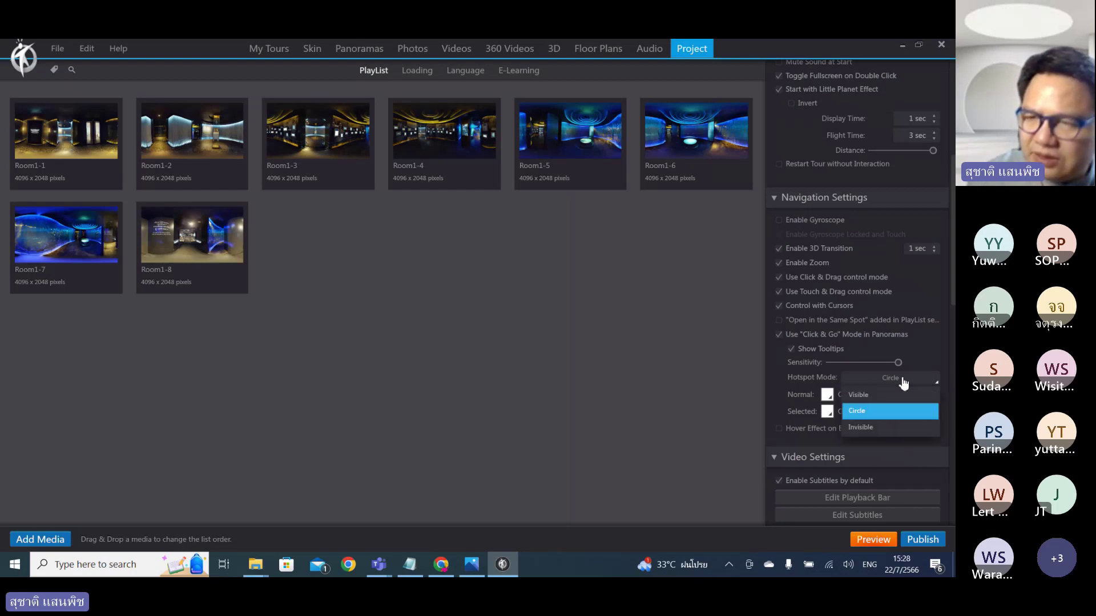
pyautogui.click(884, 426)
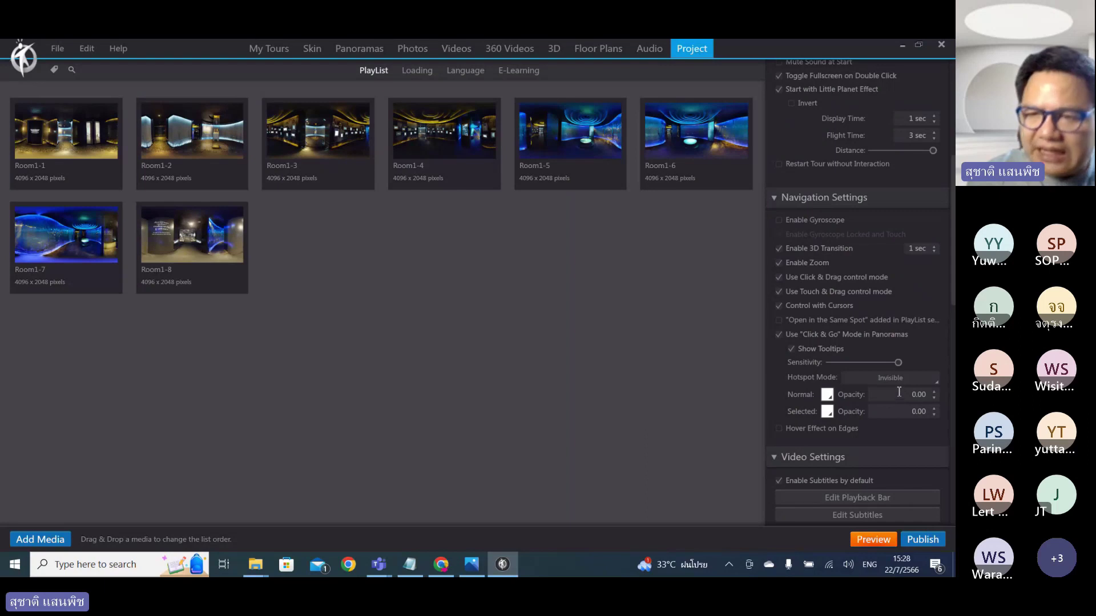
# Preview the tour and walk from the entrance room through Room1-2 and Room1-3 to Room1-5 to test the invisible hotspots.
pyautogui.click(874, 538)
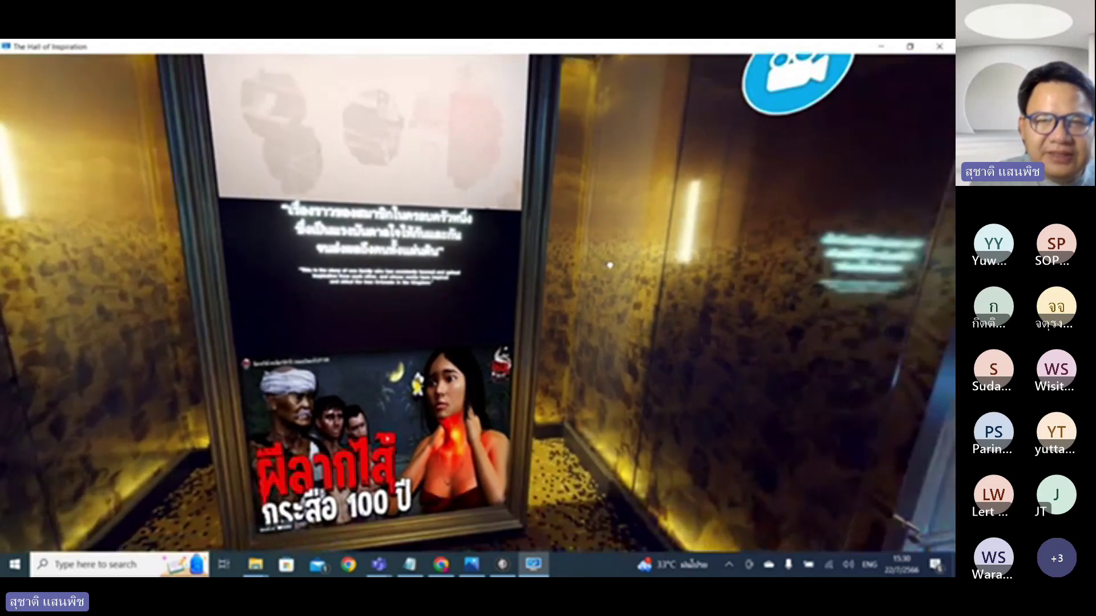
pyautogui.moveTo(737, 339); pyautogui.dragTo(489, 240)
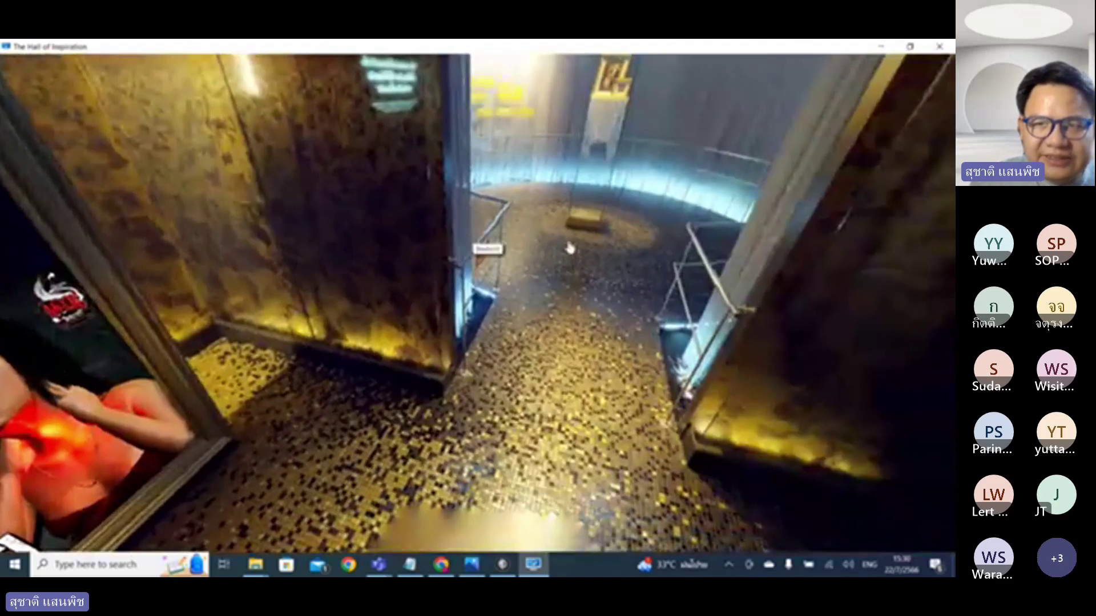
pyautogui.click(569, 248)
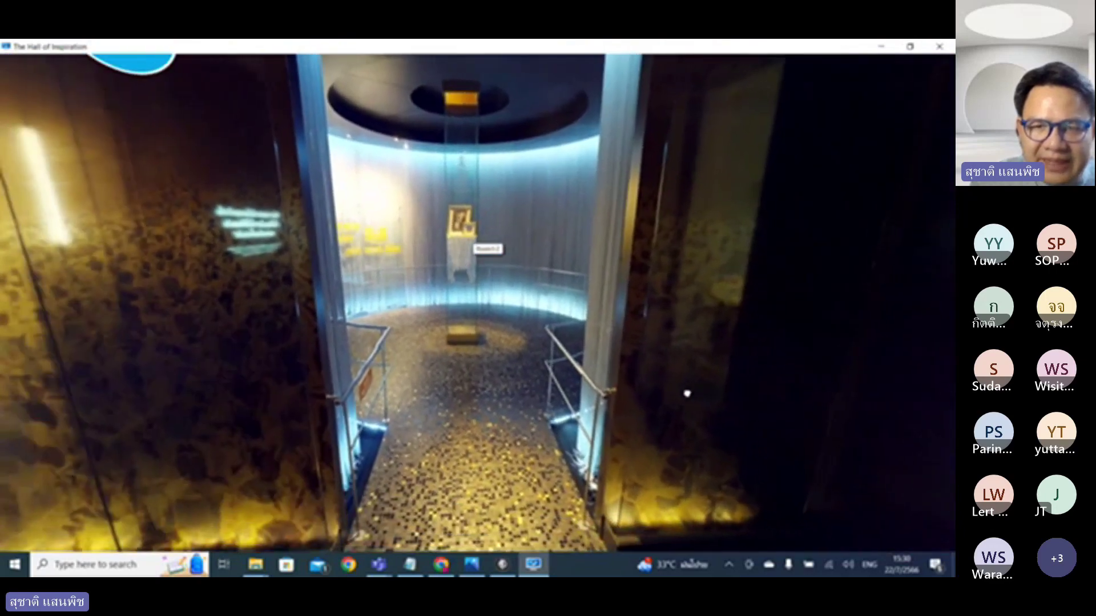
pyautogui.moveTo(688, 391); pyautogui.dragTo(815, 261)
pyautogui.click(761, 362)
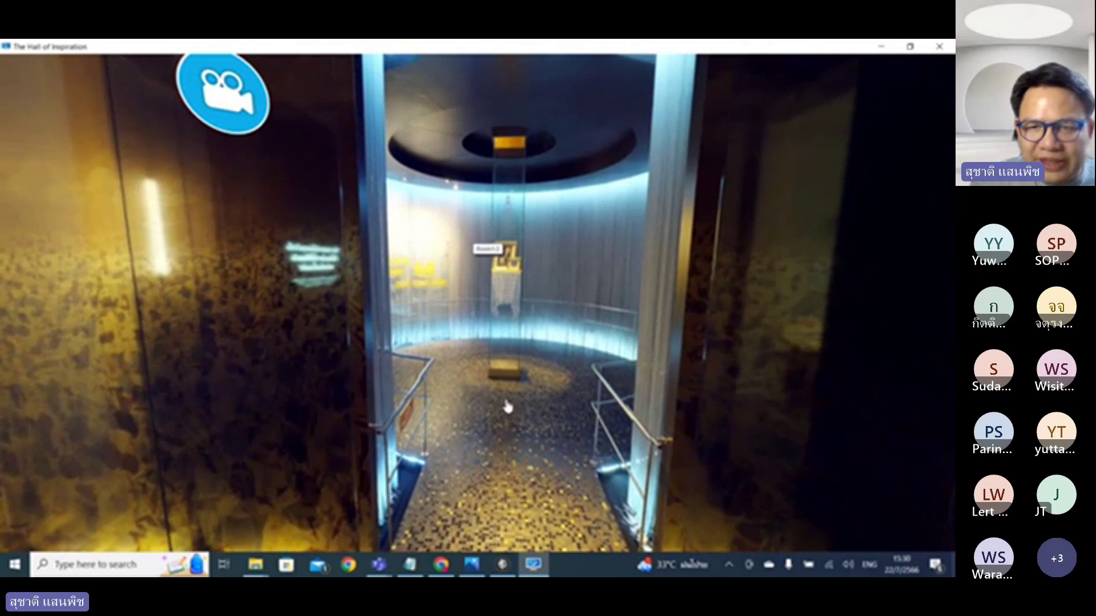
pyautogui.click(610, 368)
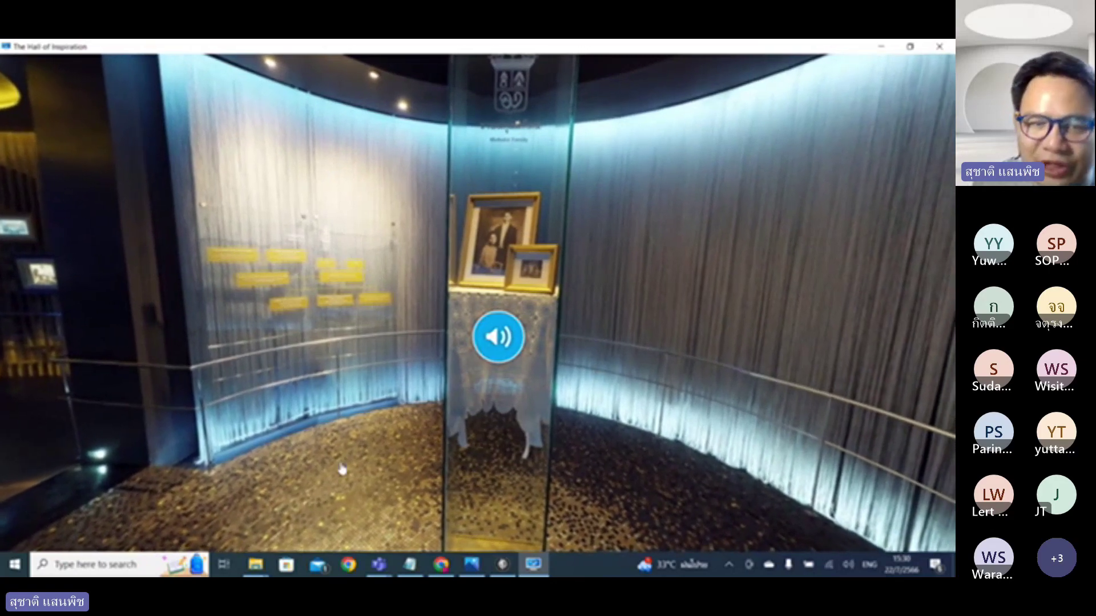
pyautogui.click(341, 469)
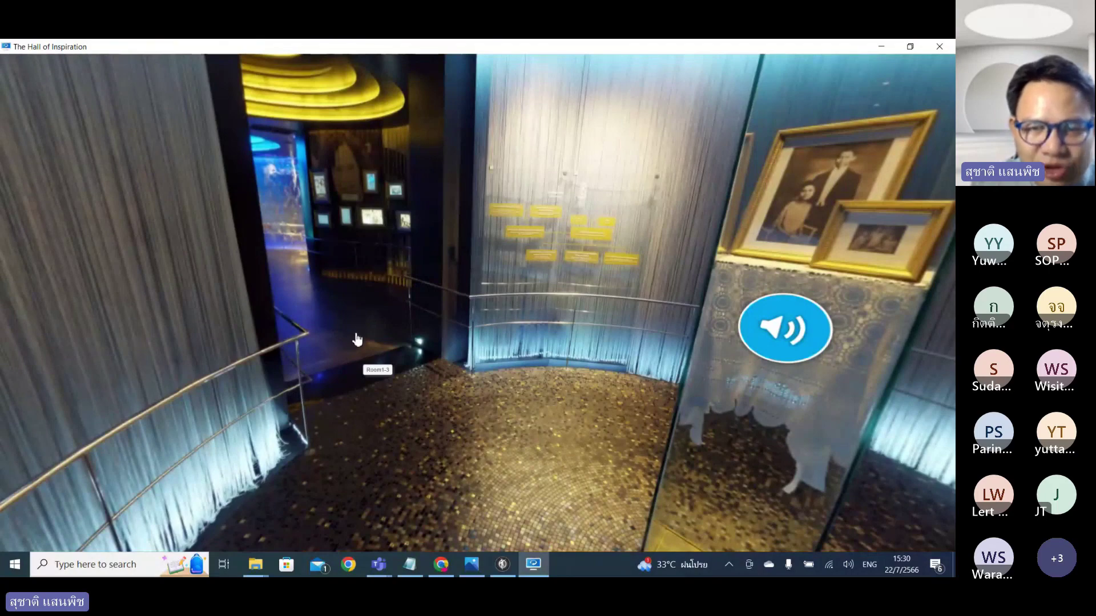
pyautogui.click(339, 265)
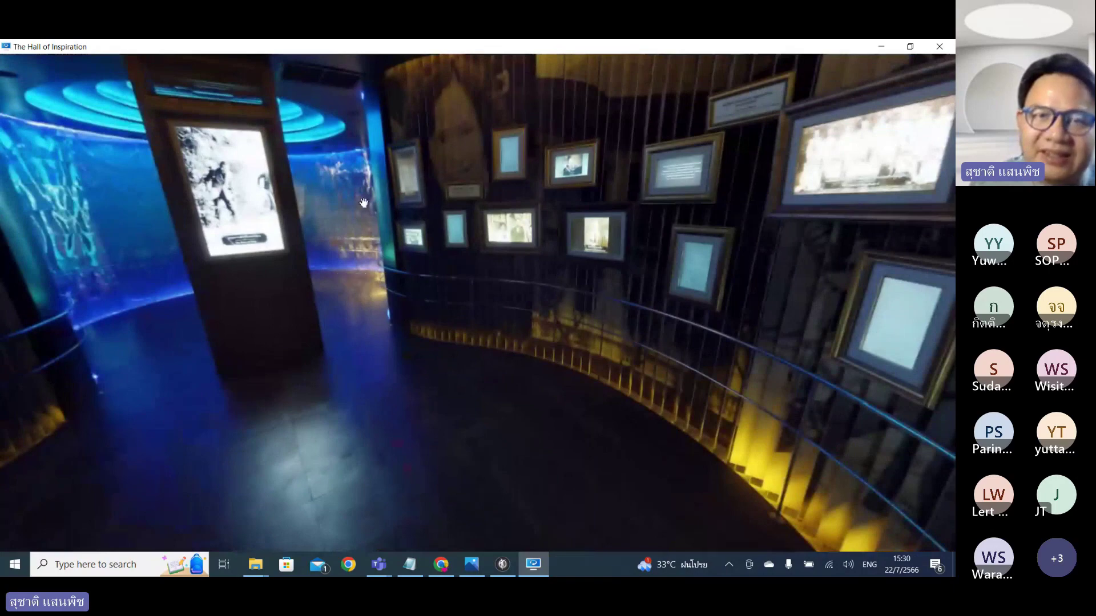
pyautogui.click(375, 210)
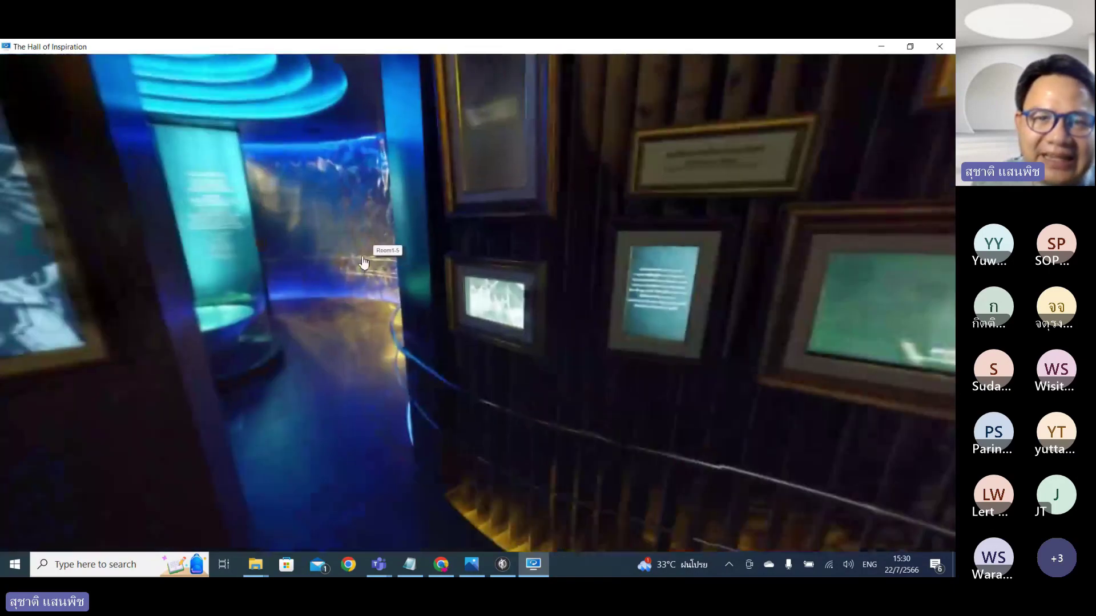
pyautogui.click(363, 263)
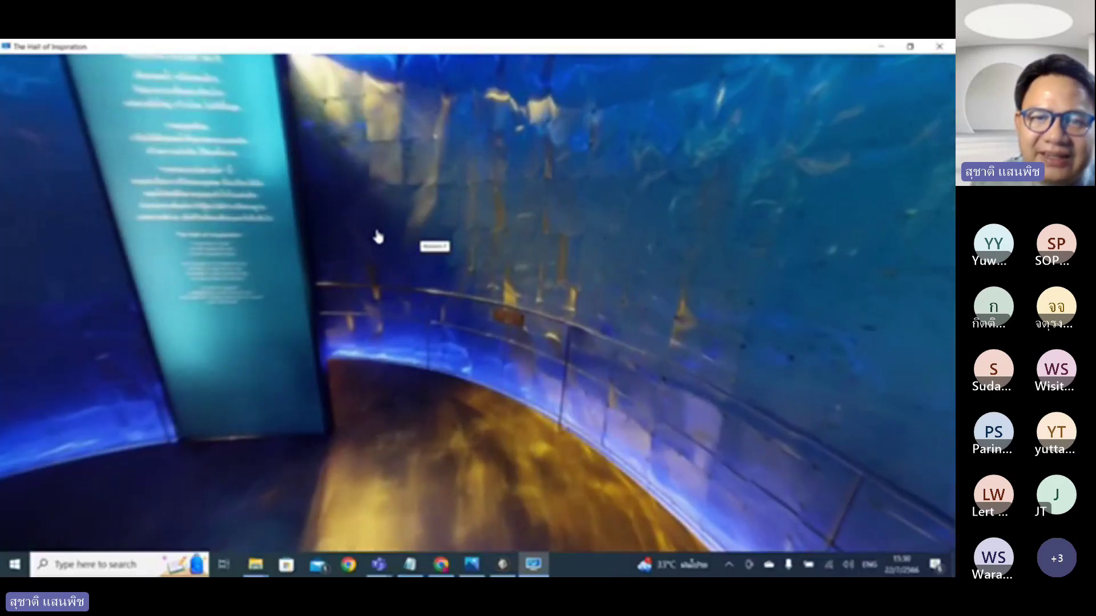
# Walk back through the gallery and the portrait hall to the entrance room, and close the tour preview.
pyautogui.click(377, 236)
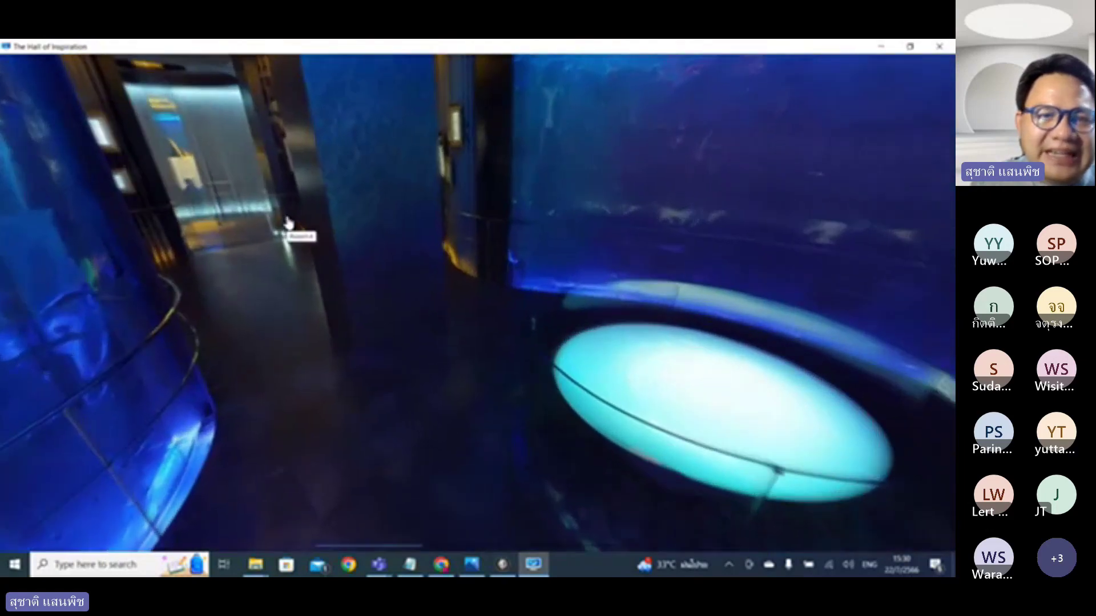
pyautogui.click(288, 223)
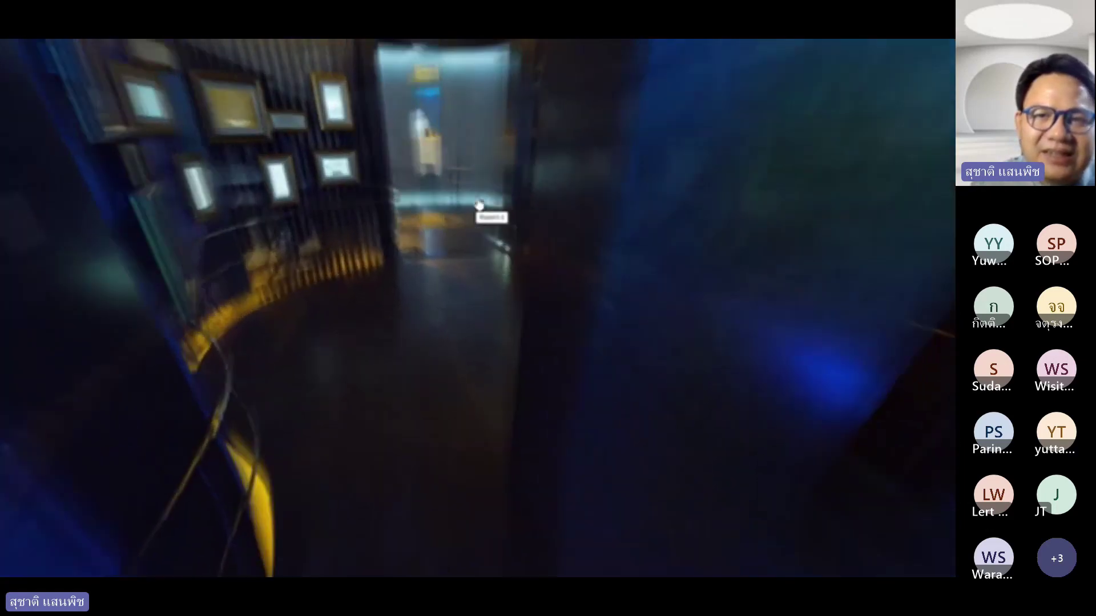
pyautogui.click(440, 201)
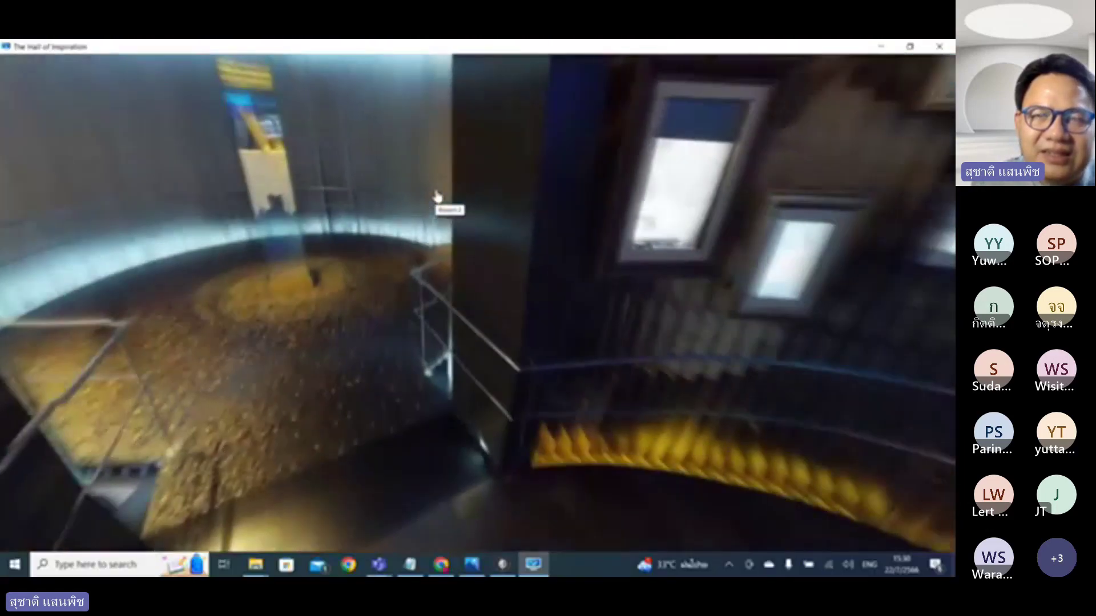
pyautogui.click(436, 192)
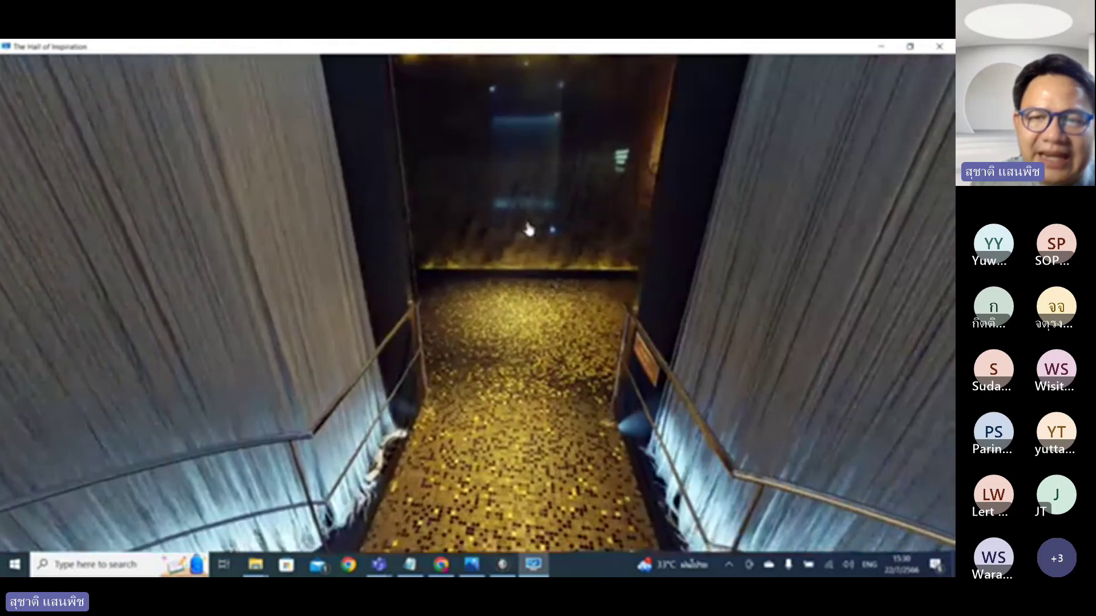
pyautogui.click(526, 227)
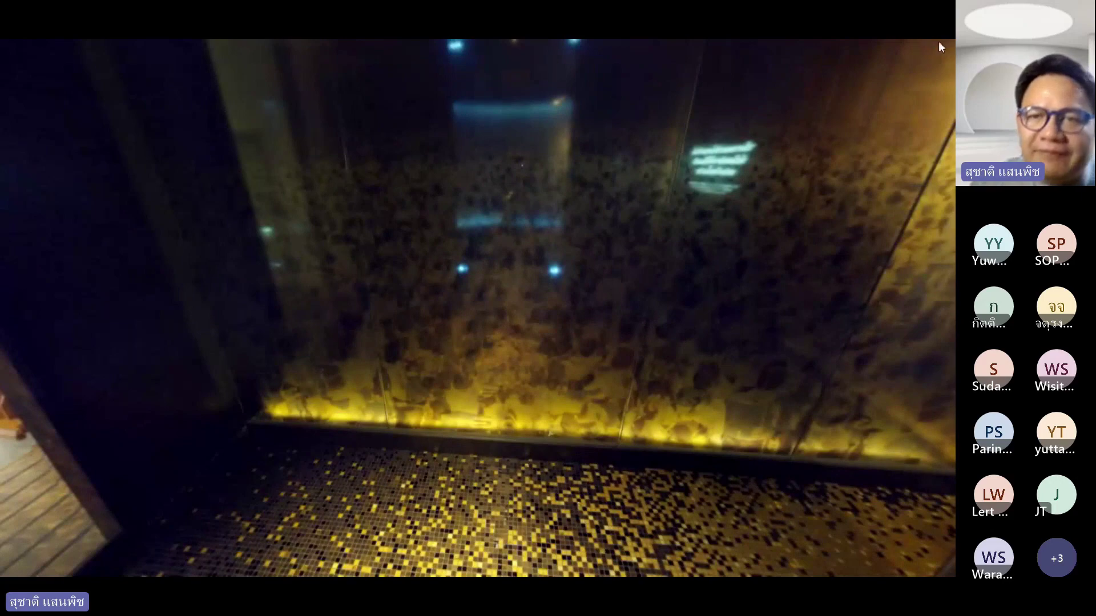
pyautogui.press('Escape')
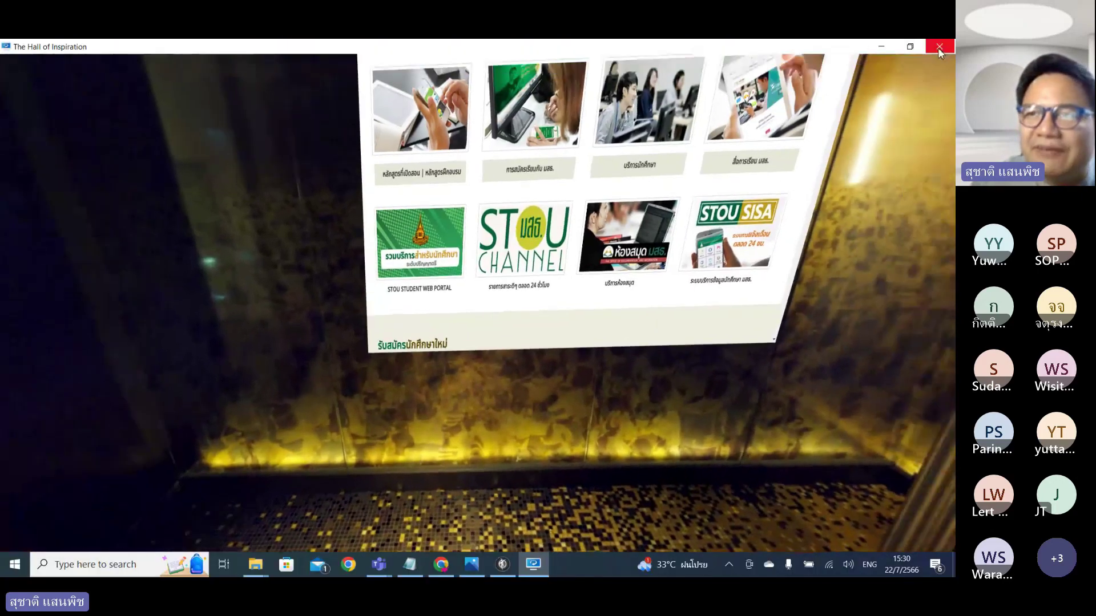
pyautogui.click(938, 48)
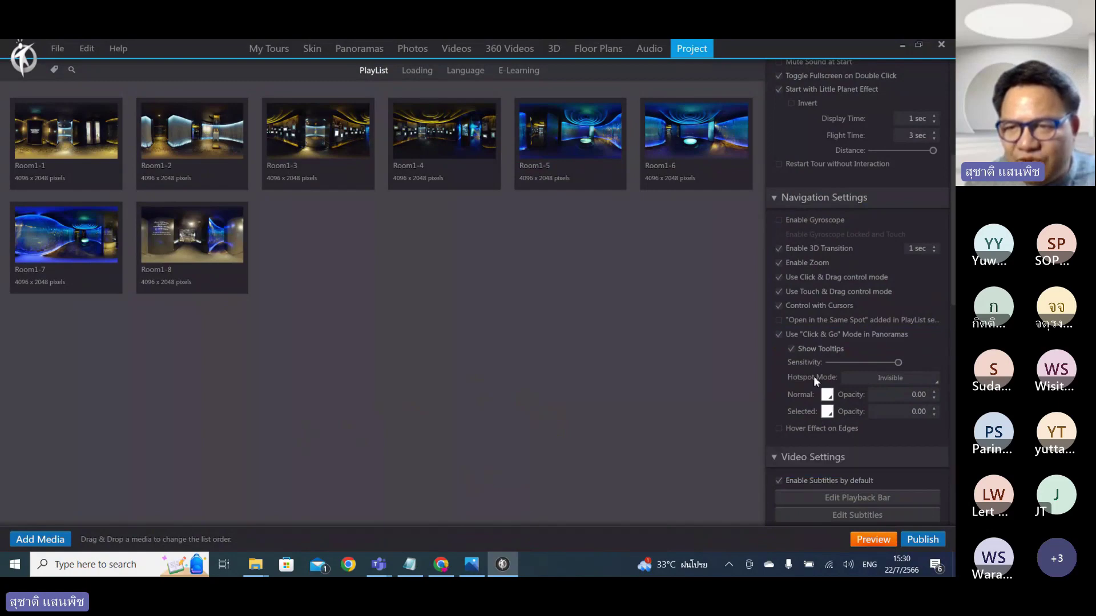
# Turn off Show Tooltips for "Click & Go" mode and preview the tour again.
pyautogui.click(792, 349)
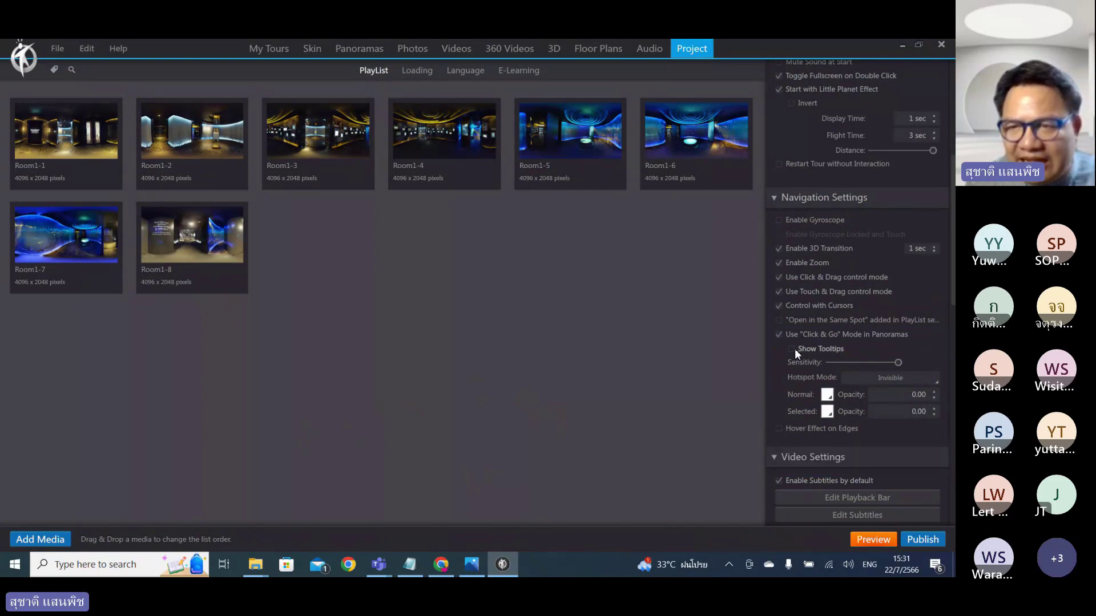
pyautogui.click(864, 536)
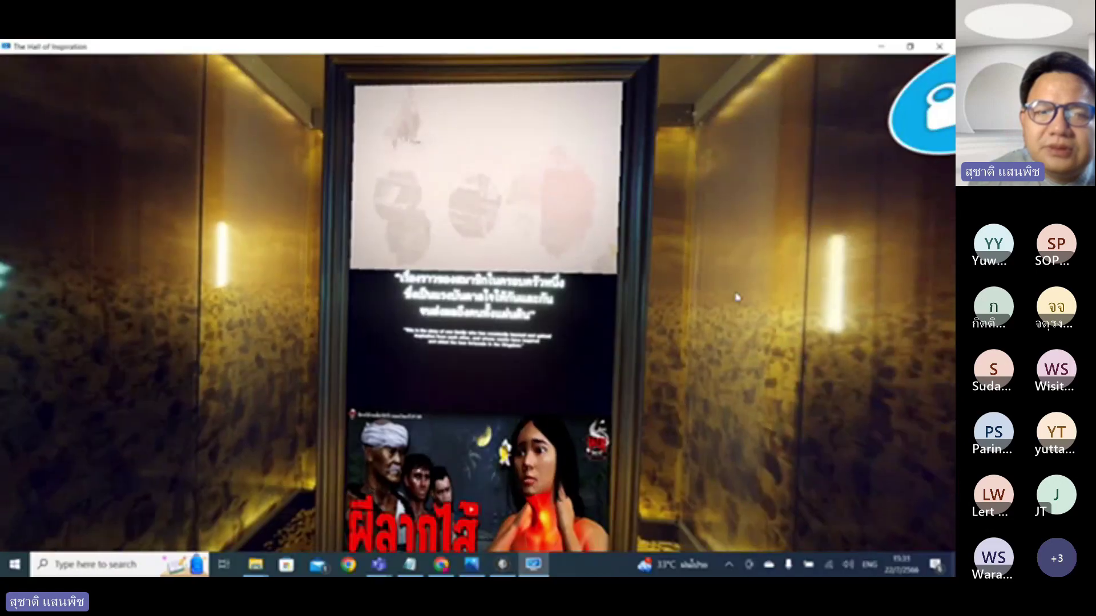
# Look around the entrance room and move into the round hall with the framed portraits, checking navigation without tooltips.
pyautogui.moveTo(736, 297); pyautogui.dragTo(450, 305)
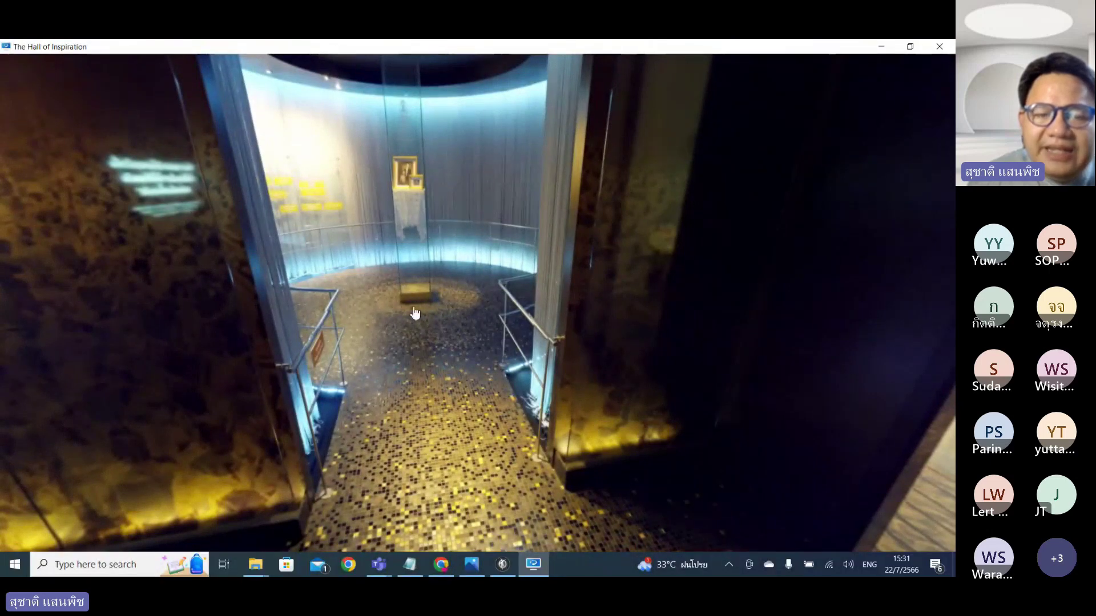
pyautogui.moveTo(413, 314); pyautogui.dragTo(430, 318)
pyautogui.click(419, 327)
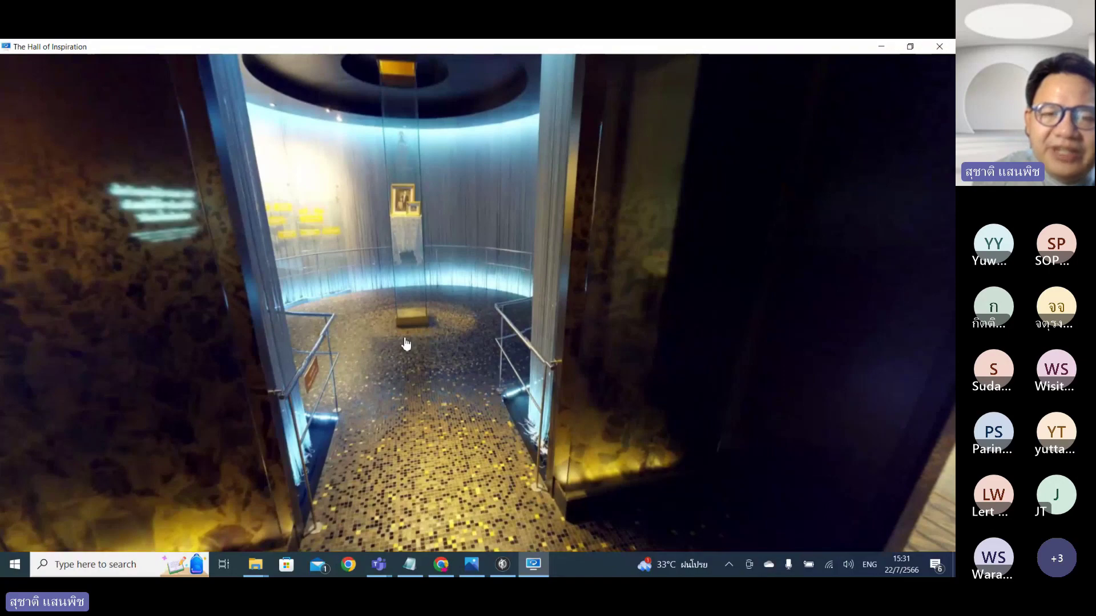
pyautogui.click(411, 341)
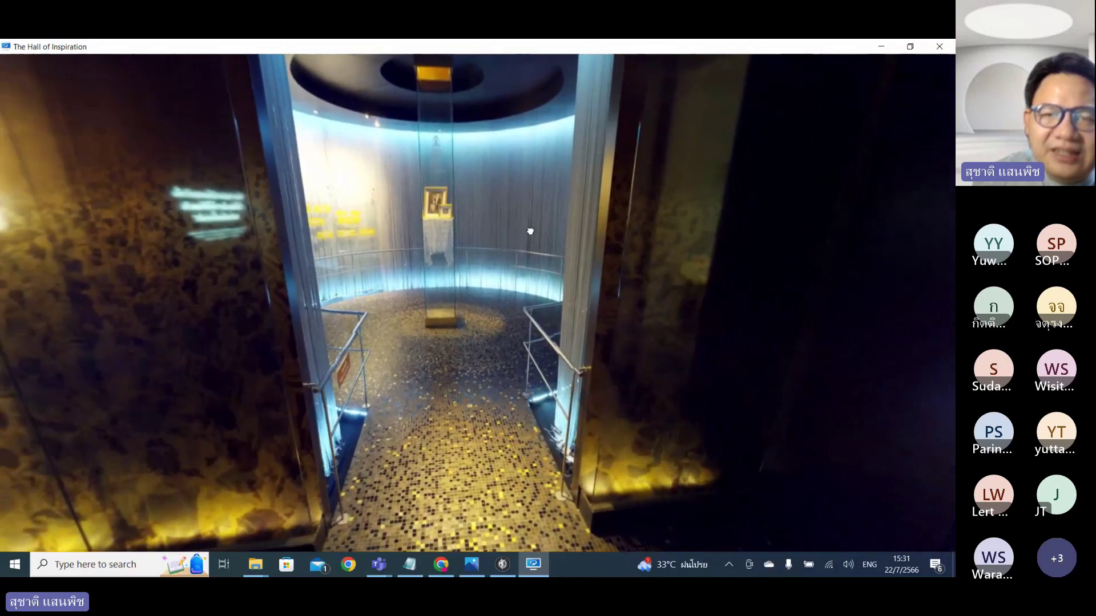
pyautogui.click(397, 222)
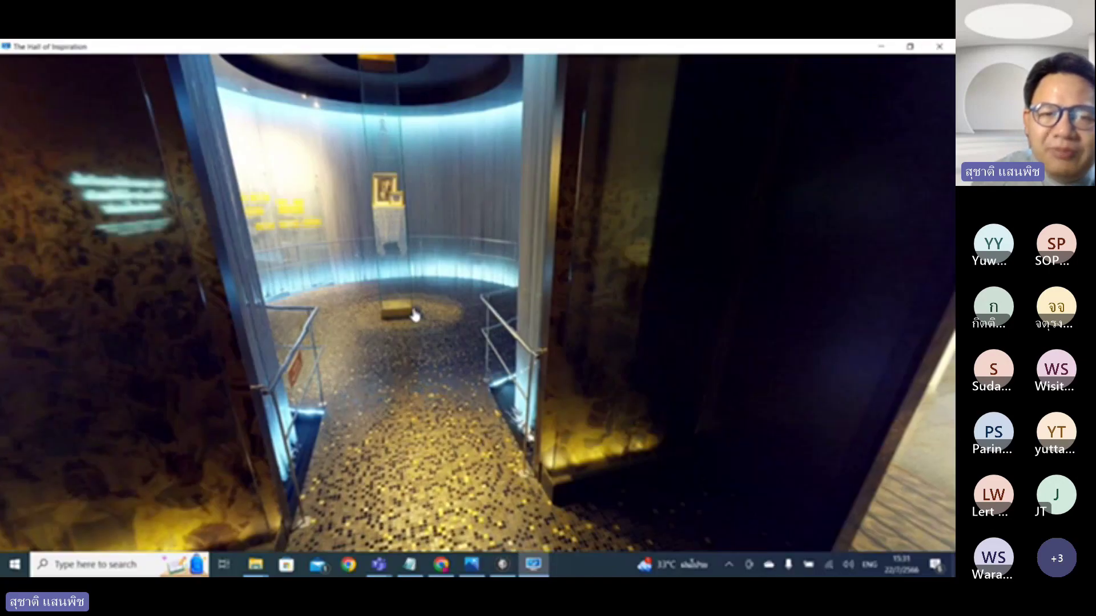
pyautogui.click(393, 347)
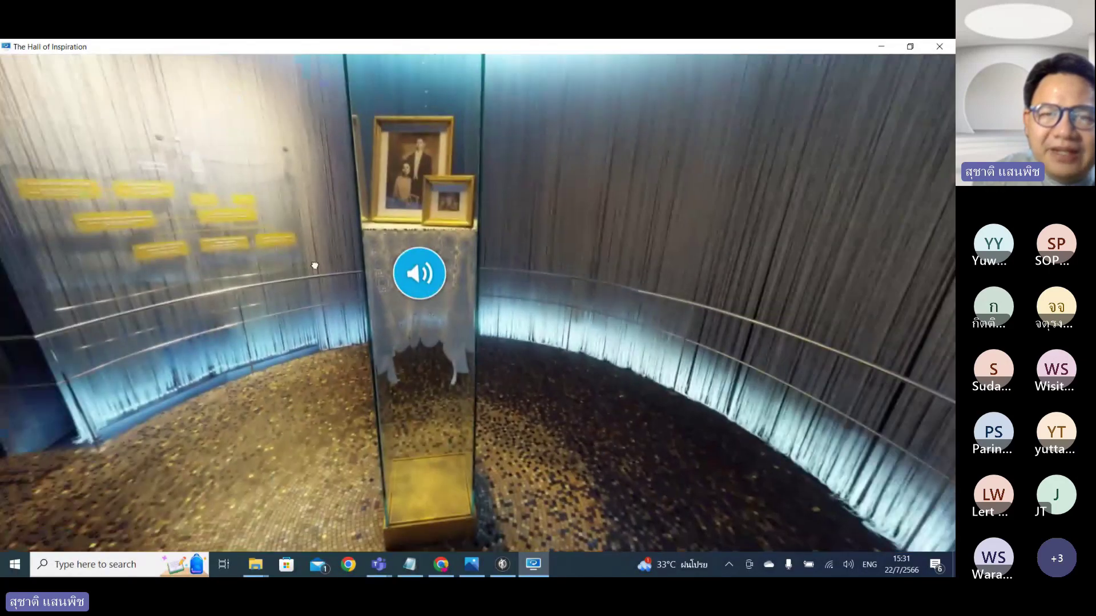
# Walk from the round hall through the portrait gallery and the blue-lit hall to the last room, testing navigation without tooltips.
pyautogui.moveTo(450, 258); pyautogui.dragTo(604, 244)
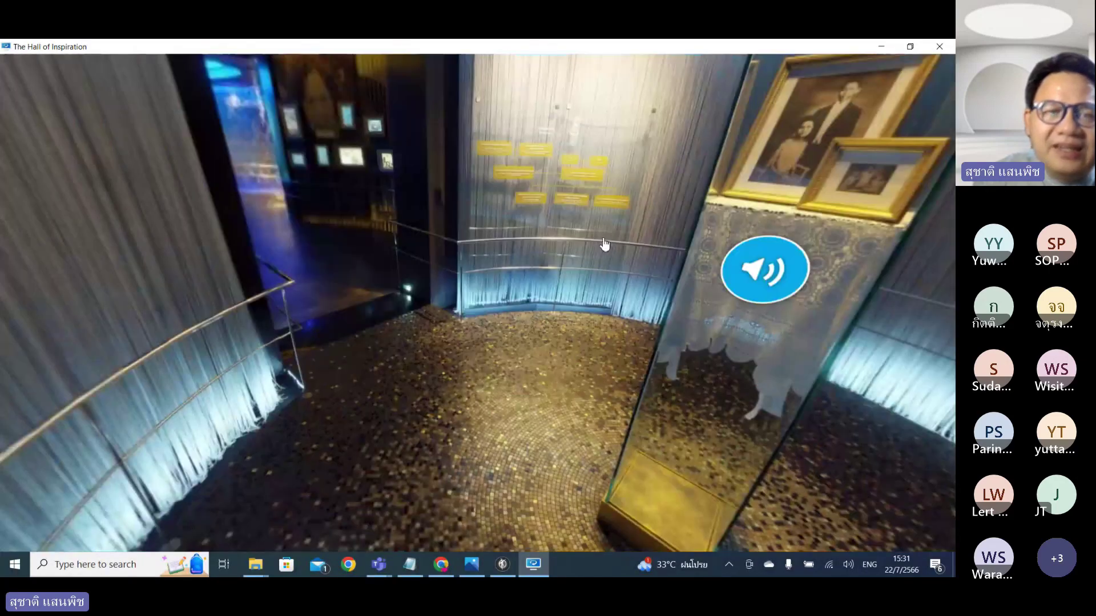
pyautogui.click(605, 244)
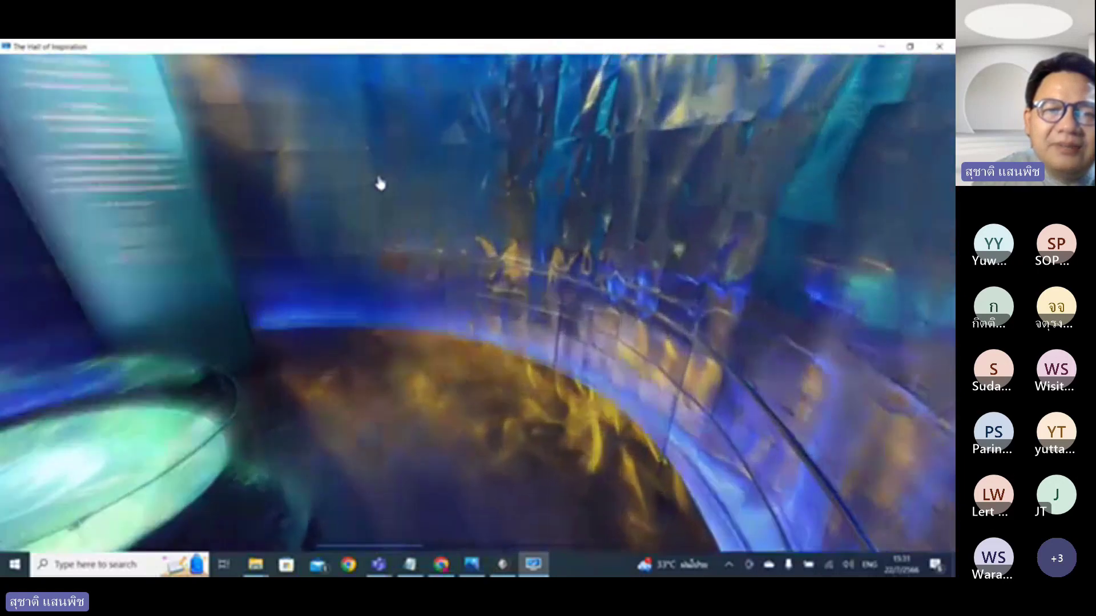
pyautogui.moveTo(379, 183); pyautogui.dragTo(492, 182)
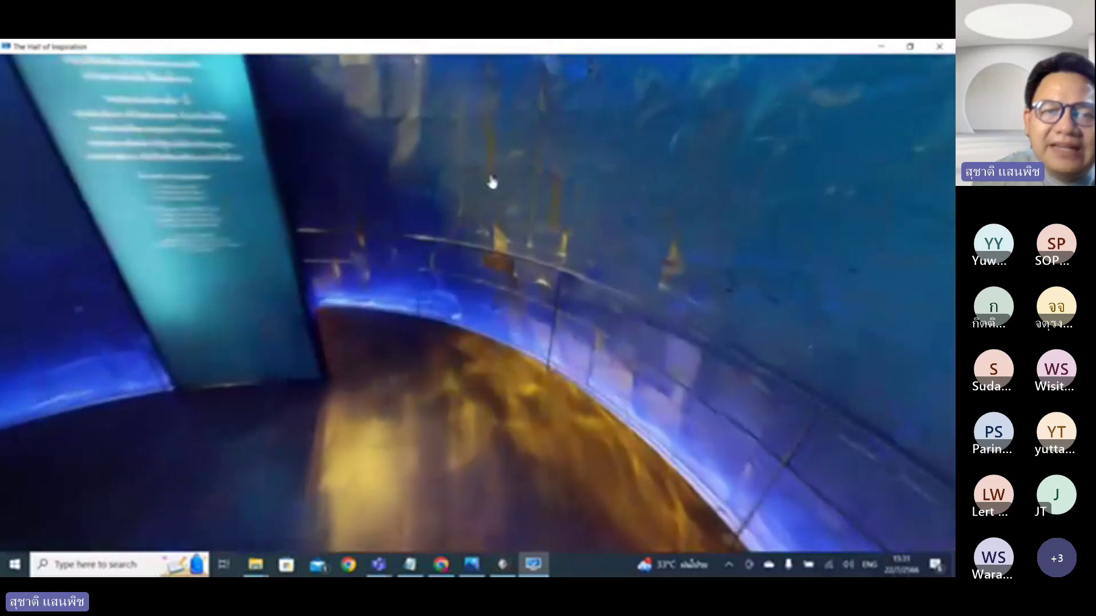
pyautogui.click(413, 171)
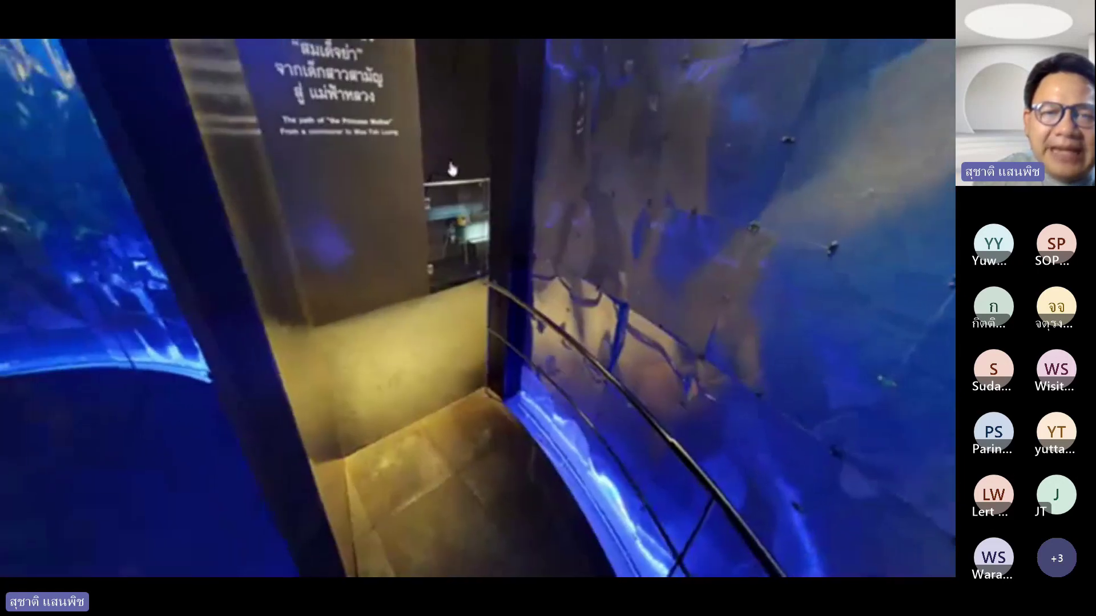
pyautogui.click(451, 168)
# Turn around and walk back through the blue-lit hall, the portrait gallery and the round hall to the entrance room.
pyautogui.moveTo(303, 230); pyautogui.dragTo(144, 217)
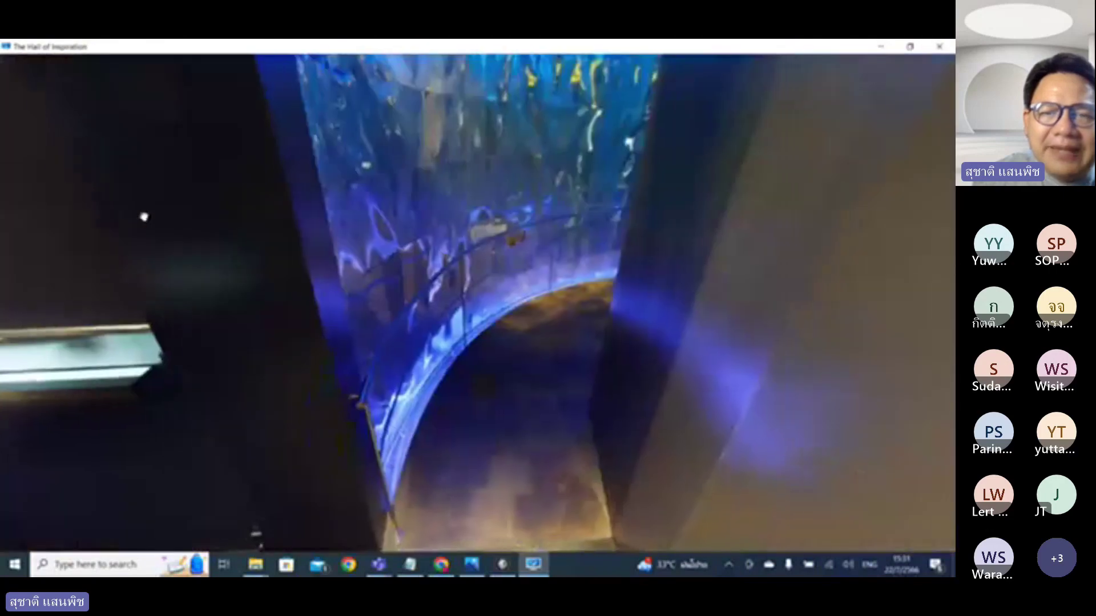
pyautogui.click(144, 217)
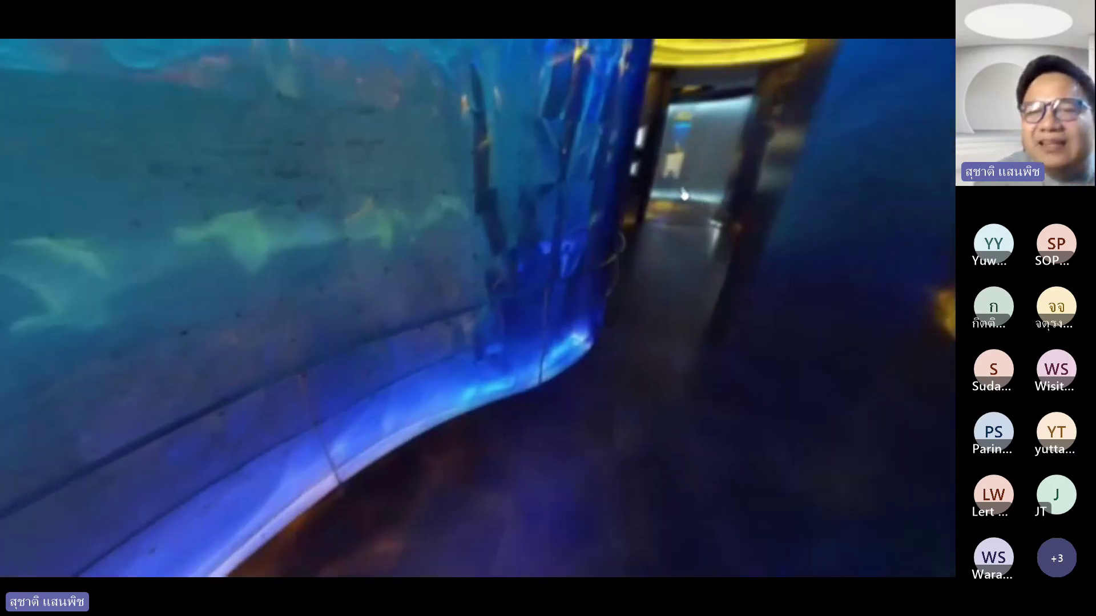
pyautogui.moveTo(569, 213); pyautogui.dragTo(441, 191)
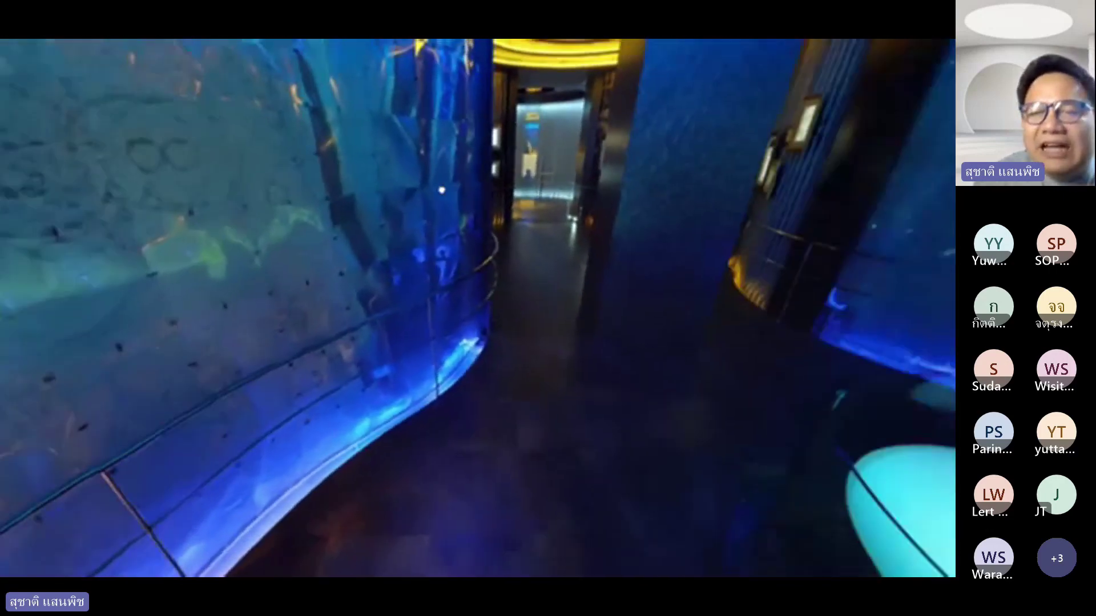
pyautogui.click(441, 190)
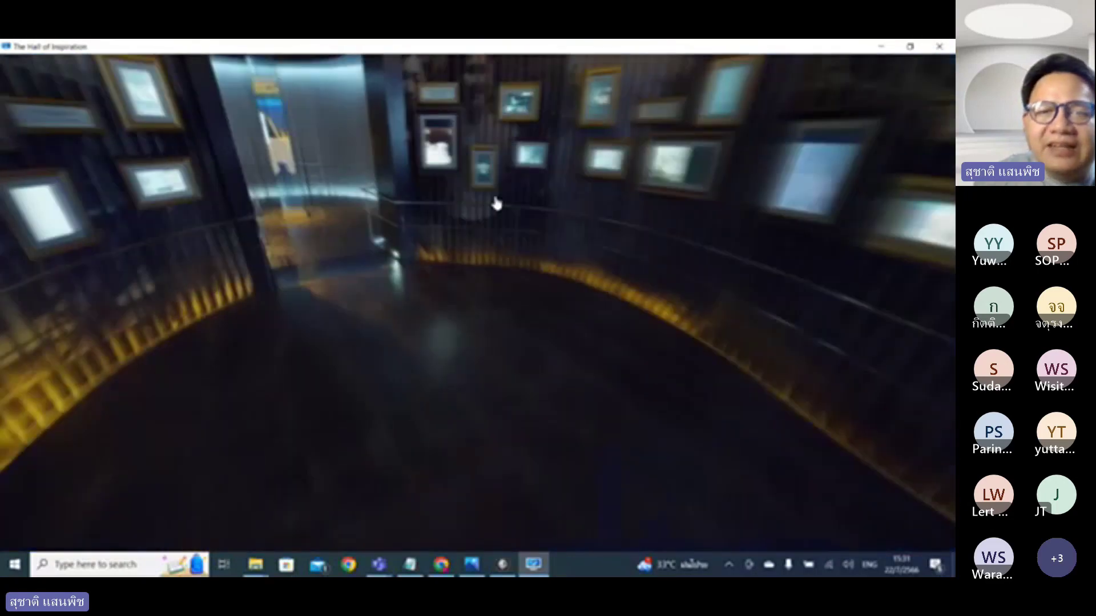
pyautogui.moveTo(494, 204); pyautogui.dragTo(436, 216)
pyautogui.click(385, 215)
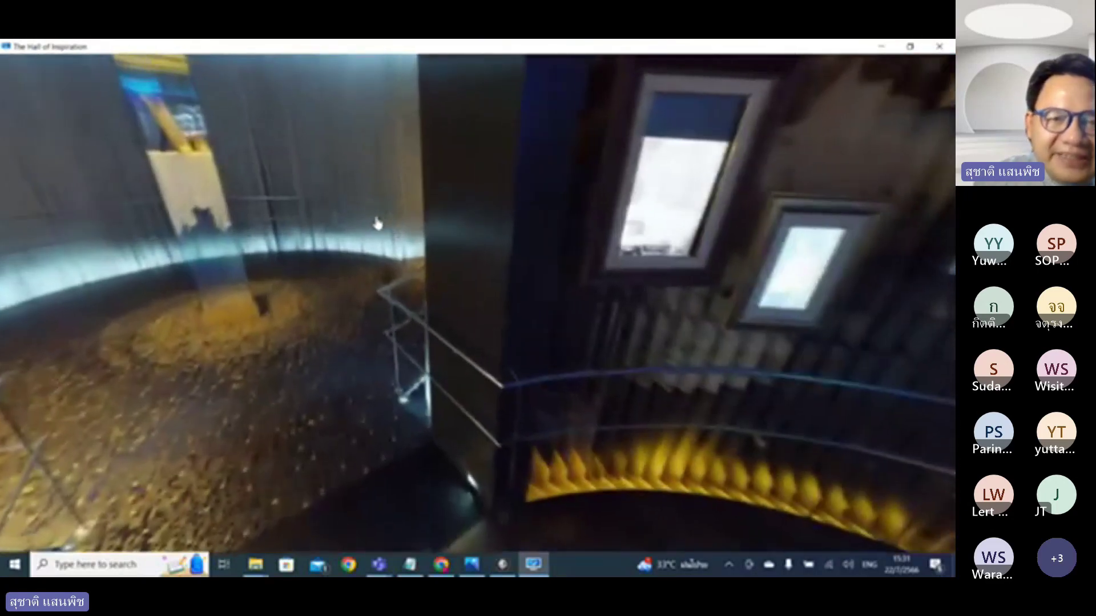
pyautogui.click(362, 227)
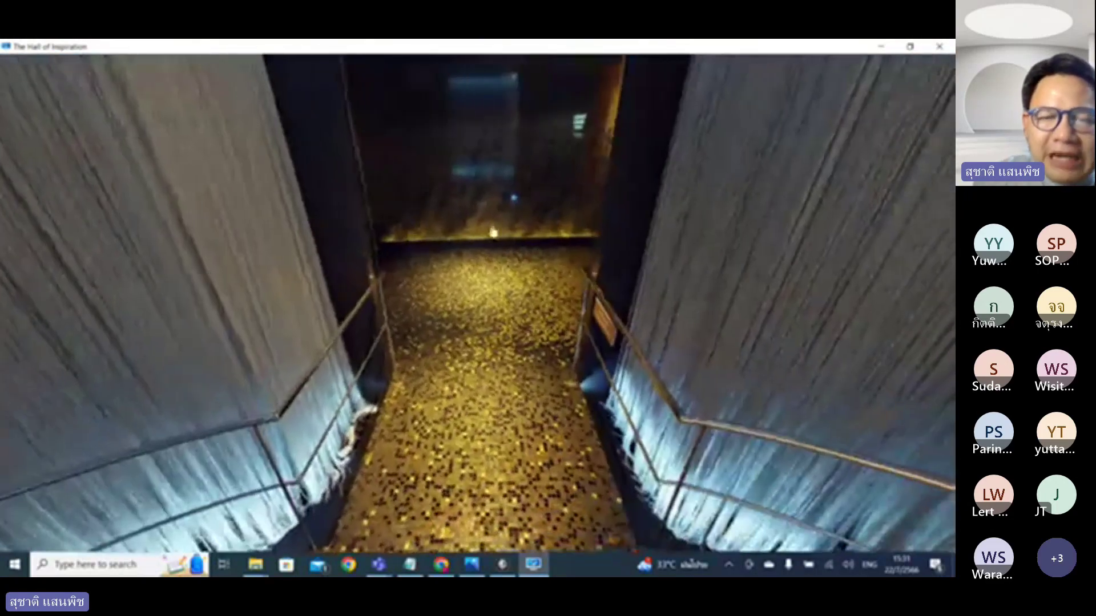
pyautogui.click(143, 227)
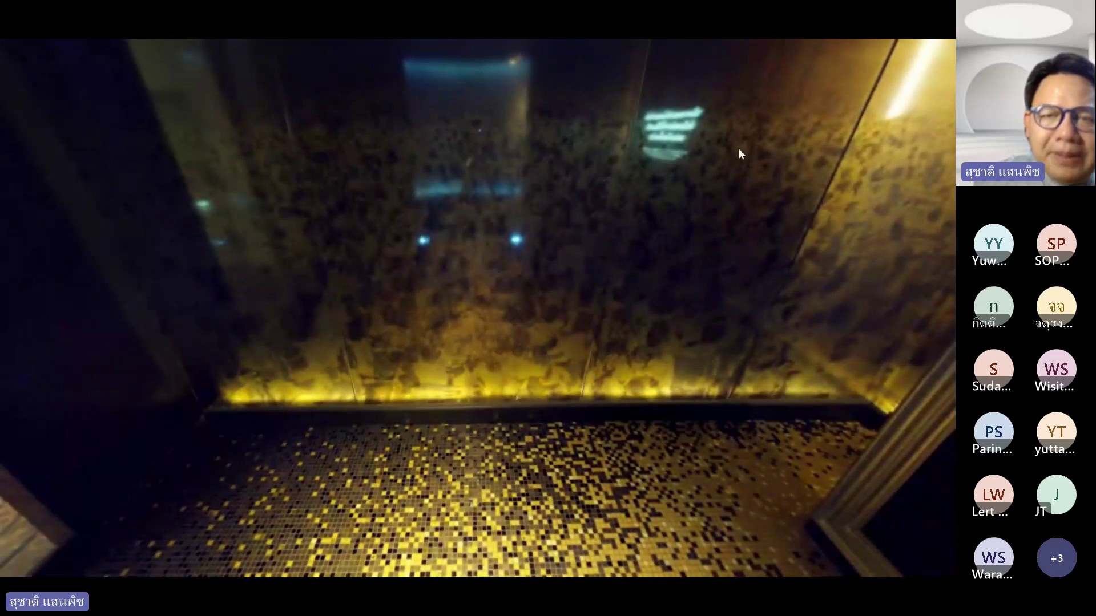
# Open the embedded web page on the entrance room's wall and close the tour preview.
pyautogui.click(676, 149)
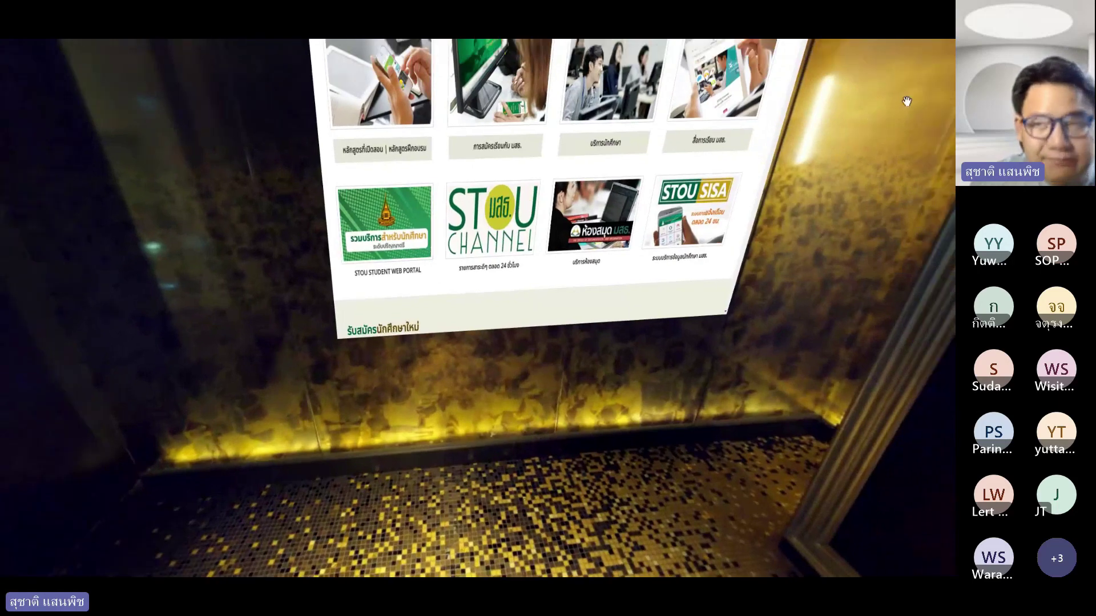
pyautogui.press('Escape')
pyautogui.hotkey('alt', 'Tab')
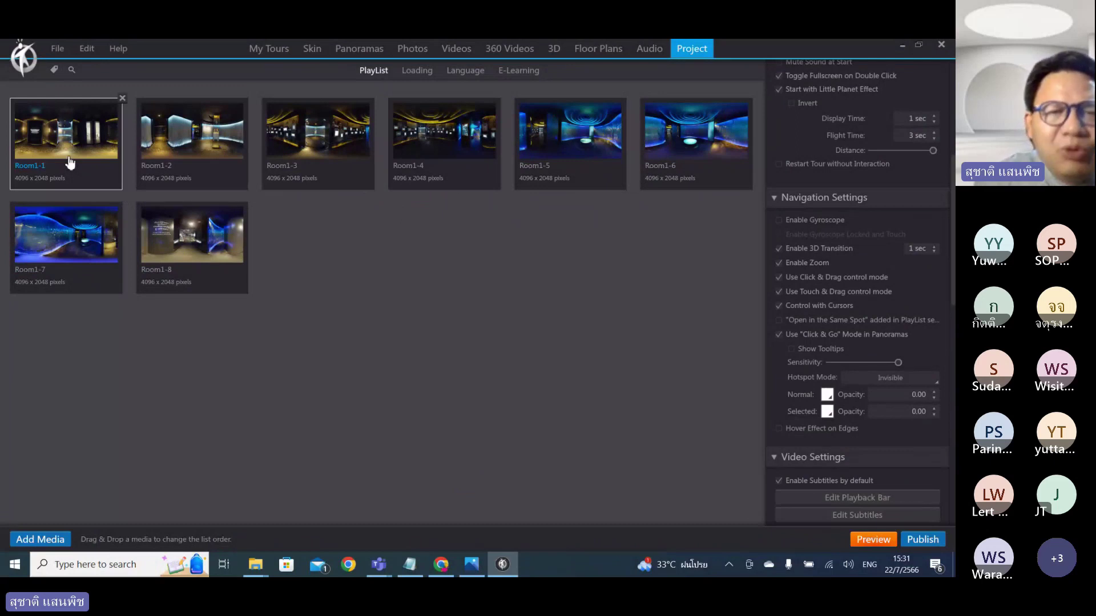
# Turn off "Click & Go" mode for panoramas in the navigation settings and preview the tour.
pyautogui.scroll(-3, 952, 217)
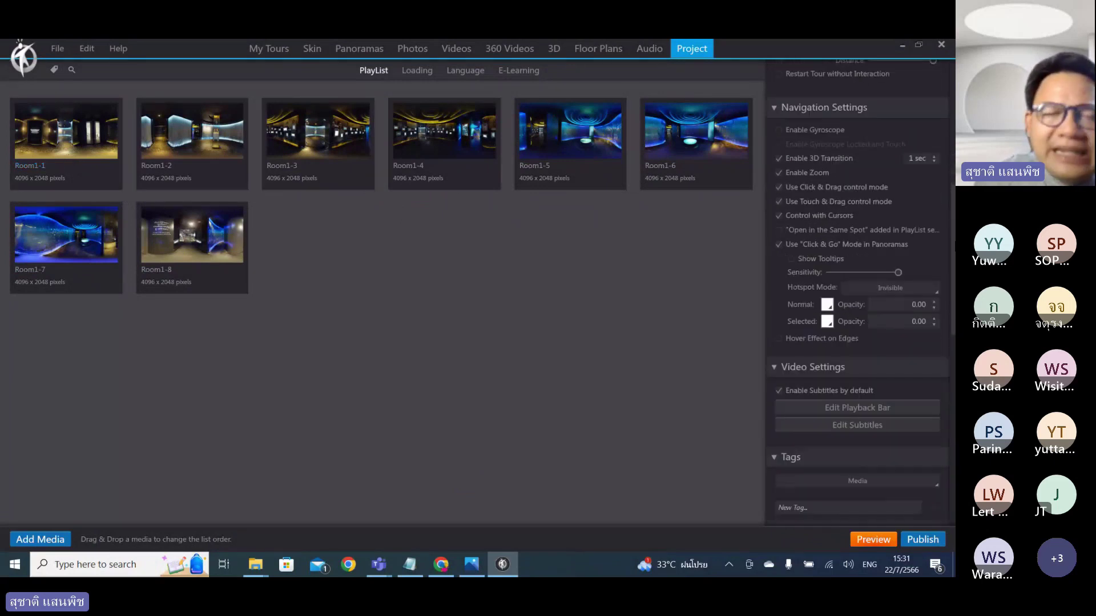
pyautogui.scroll(-1, 948, 242)
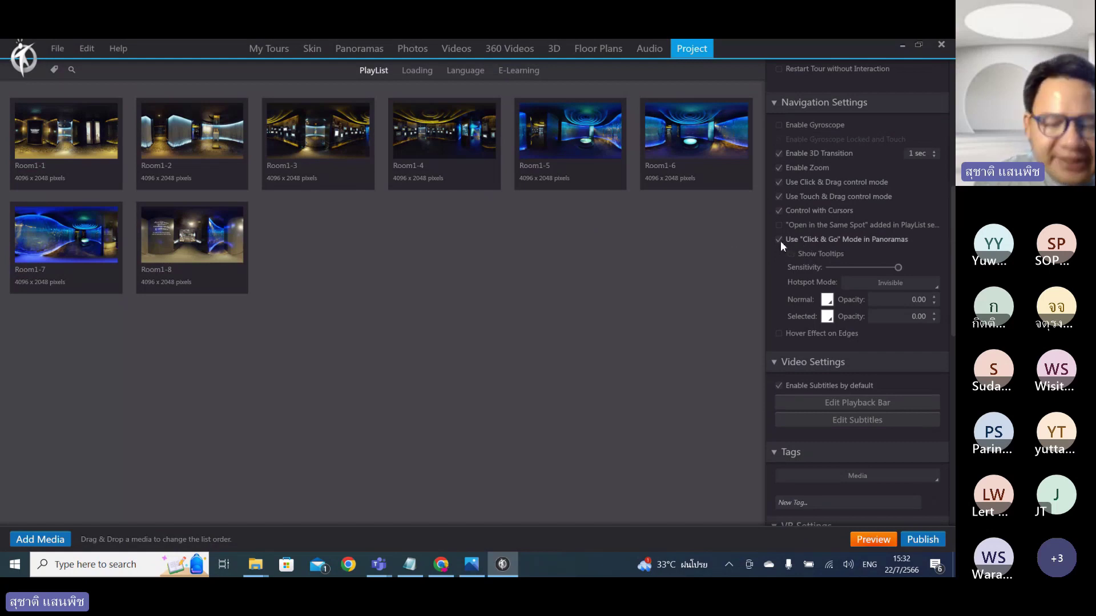
pyautogui.hotkey('ctrl', '1')
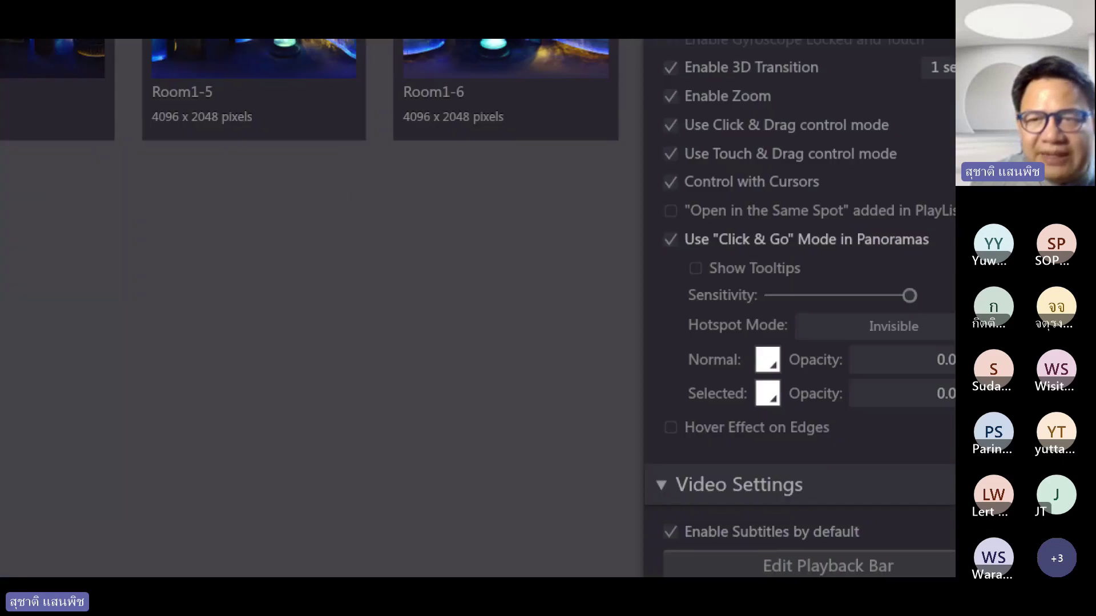
pyautogui.moveTo(654, 278)
pyautogui.mouseDown()
pyautogui.moveTo(685, 255)
pyautogui.moveTo(671, 257)
pyautogui.moveTo(688, 280)
pyautogui.mouseUp()
pyautogui.press('Escape')
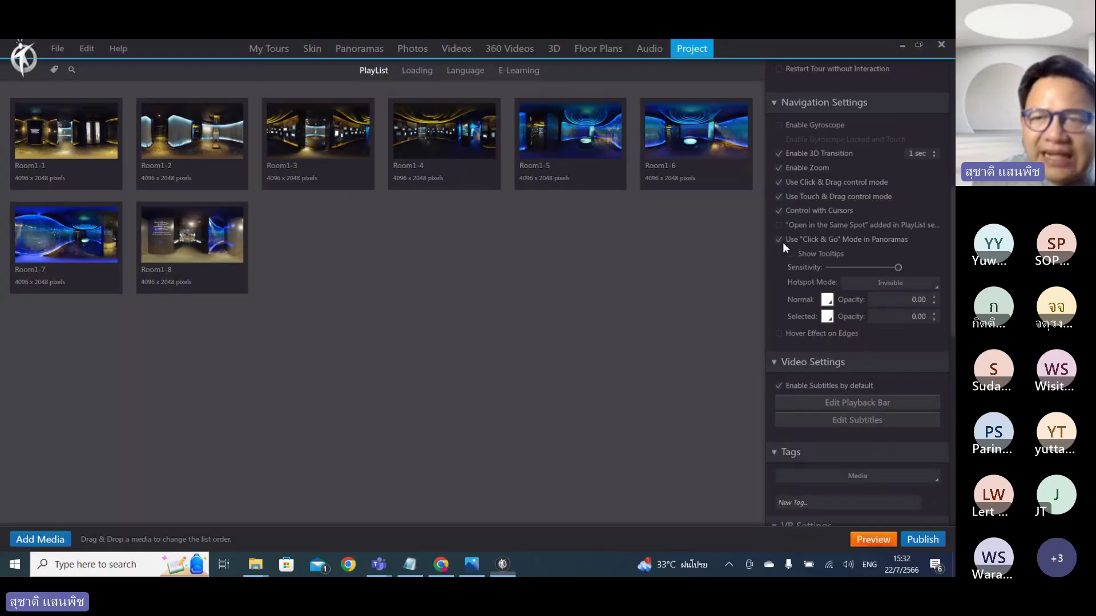
pyautogui.click(779, 239)
pyautogui.click(874, 540)
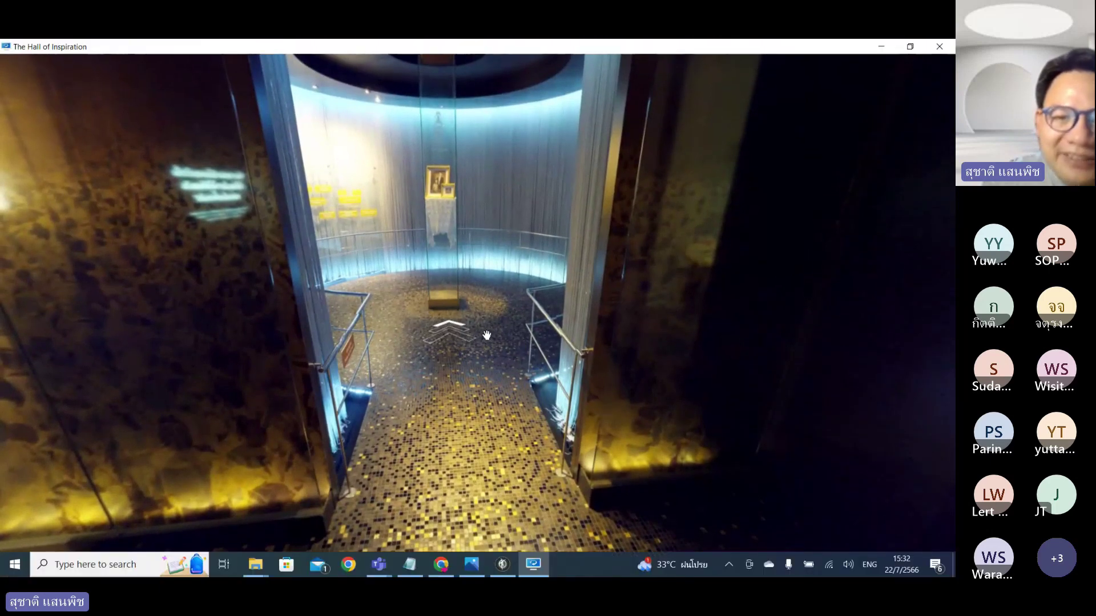
# Follow the arrow hotspots from the entrance room through the round hall and portrait gallery to the blue-lit hall, and close the preview.
pyautogui.click(451, 330)
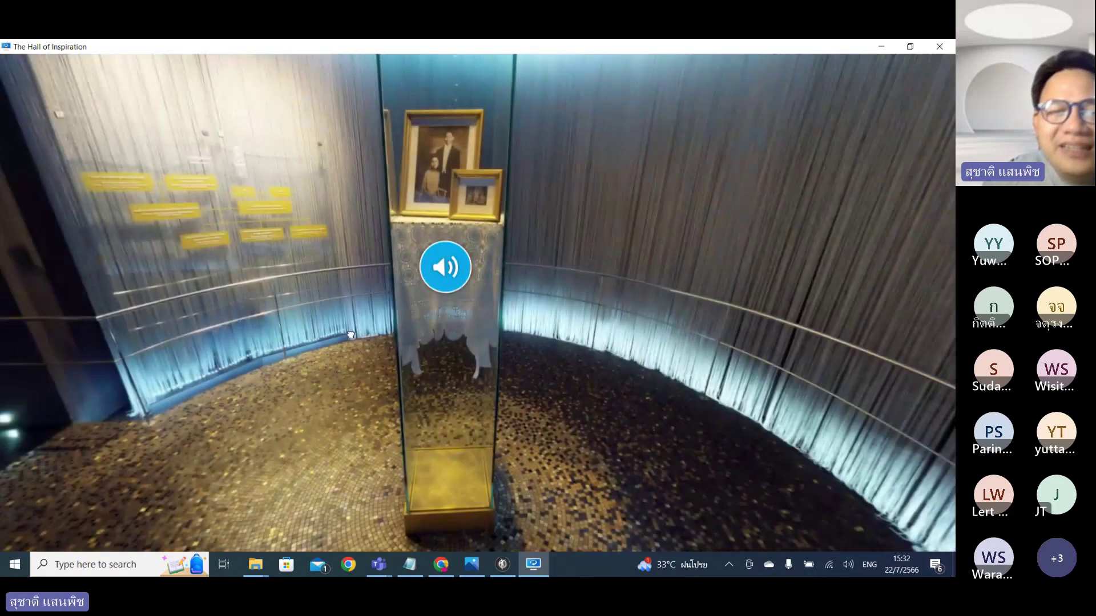
pyautogui.click(351, 334)
pyautogui.click(293, 318)
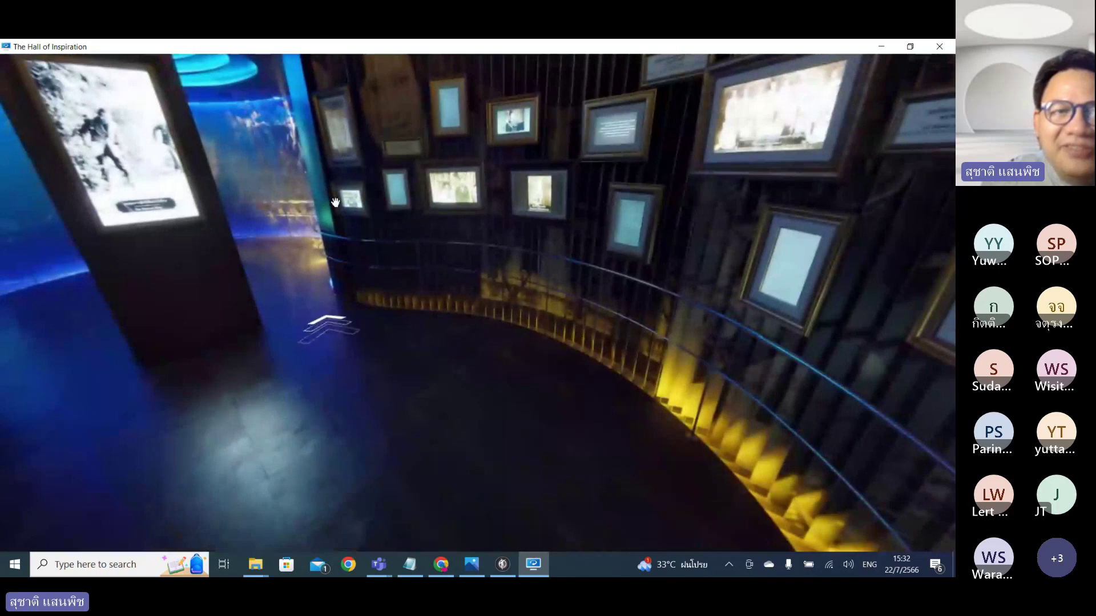
pyautogui.click(308, 330)
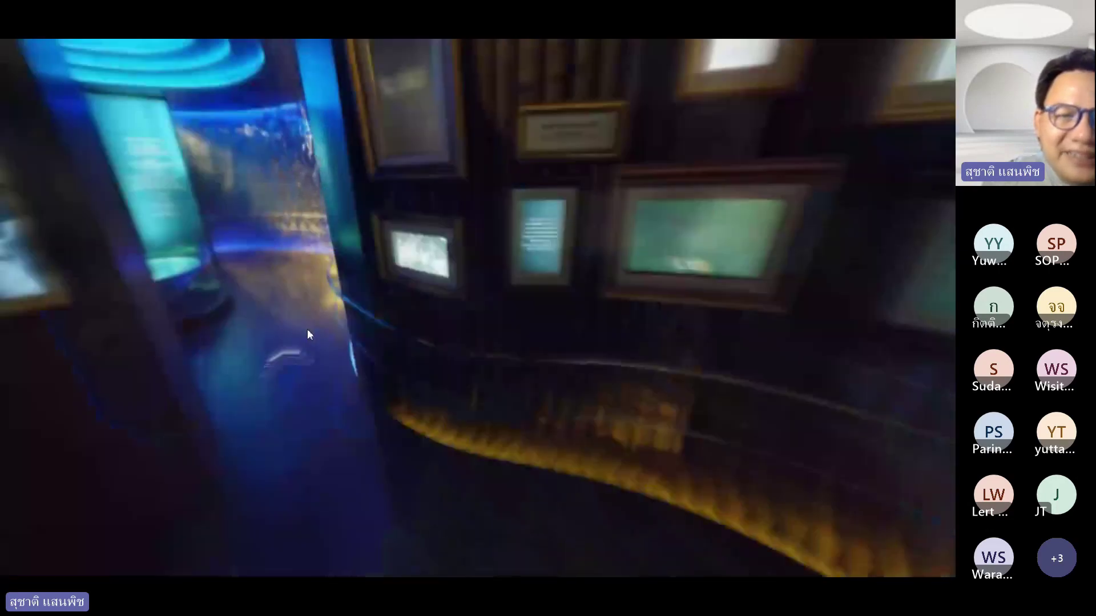
pyautogui.click(292, 406)
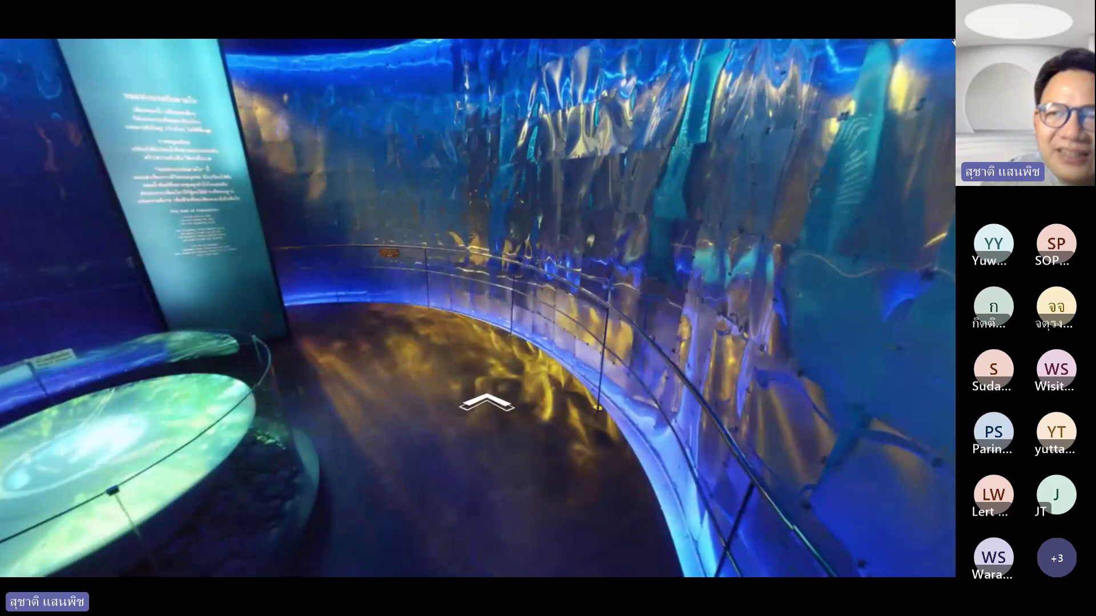
pyautogui.press('Escape')
pyautogui.hotkey('alt', 'F4')
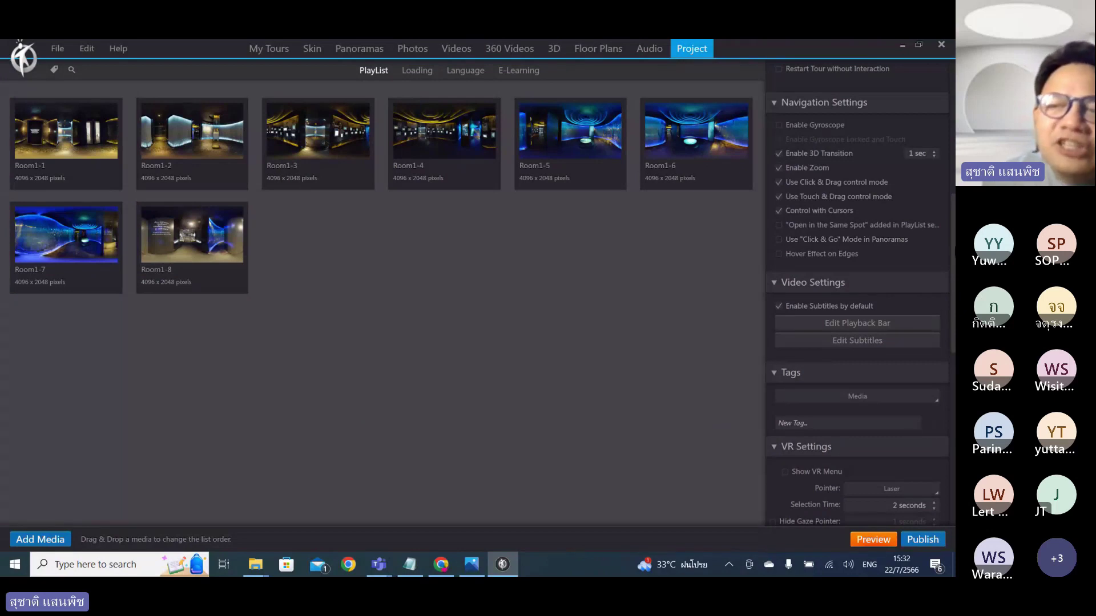
# Review the project's video, tag and VR settings, including the VR menu, pointer and selection time options.
pyautogui.scroll(-1, 890, 254)
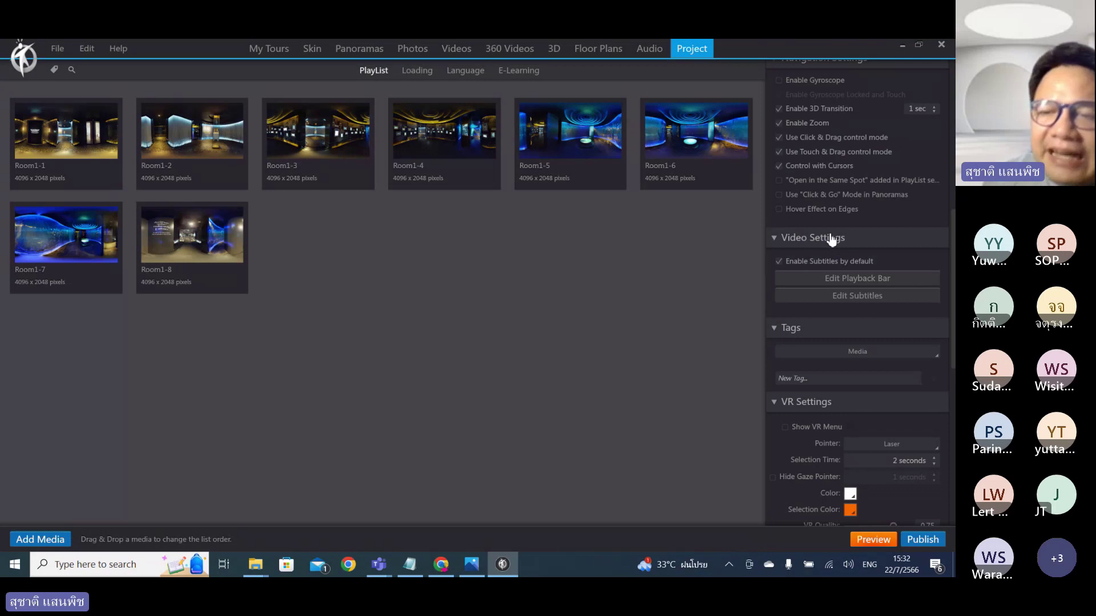
pyautogui.scroll(-1, 856, 280)
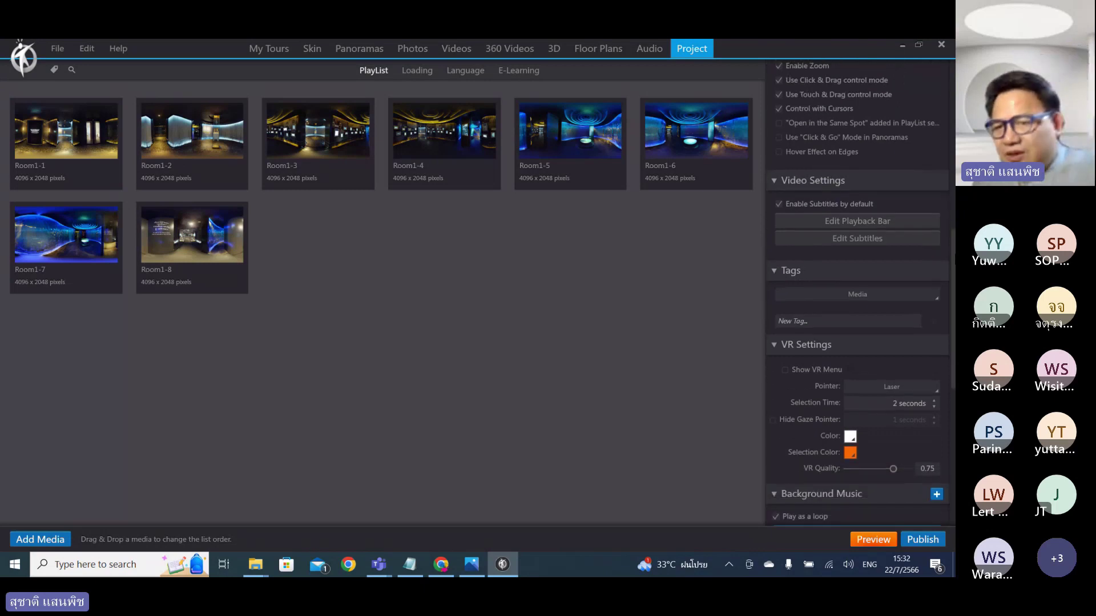
pyautogui.scroll(-2, 945, 292)
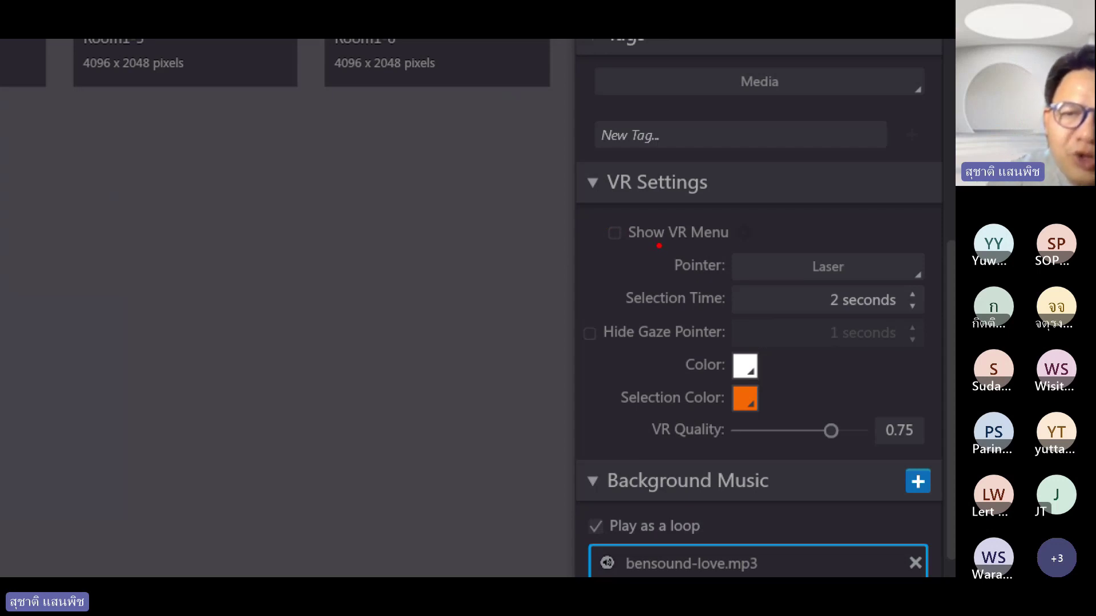
pyautogui.moveTo(642, 246)
pyautogui.mouseDown()
pyautogui.moveTo(706, 247)
pyautogui.moveTo(693, 277)
pyautogui.mouseUp()
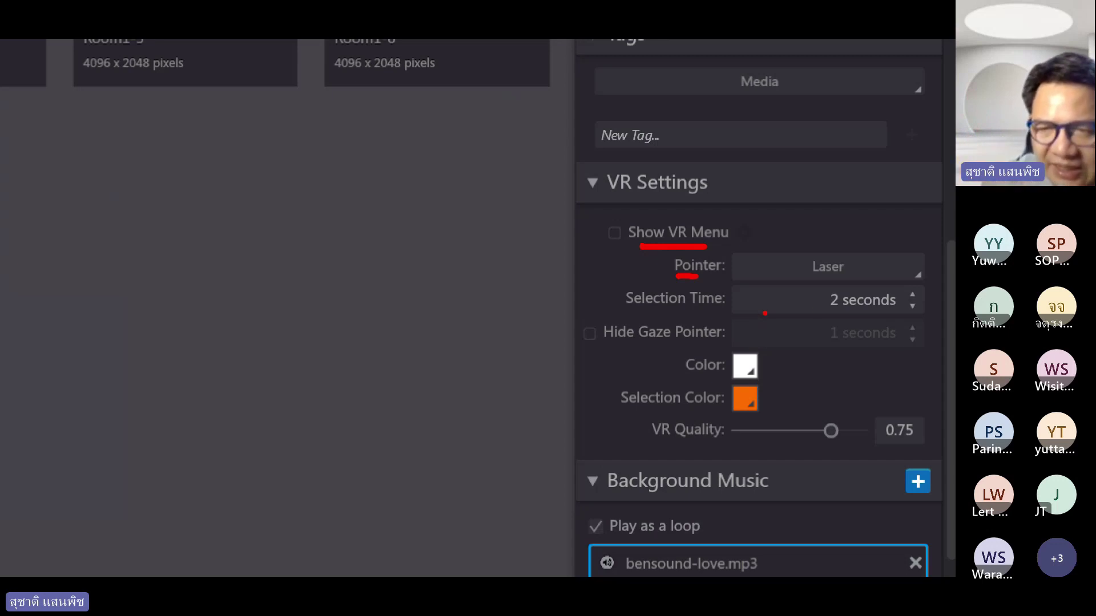
pyautogui.moveTo(823, 312)
pyautogui.mouseDown()
pyautogui.moveTo(875, 283)
pyautogui.moveTo(896, 304)
pyautogui.moveTo(824, 313)
pyautogui.mouseUp()
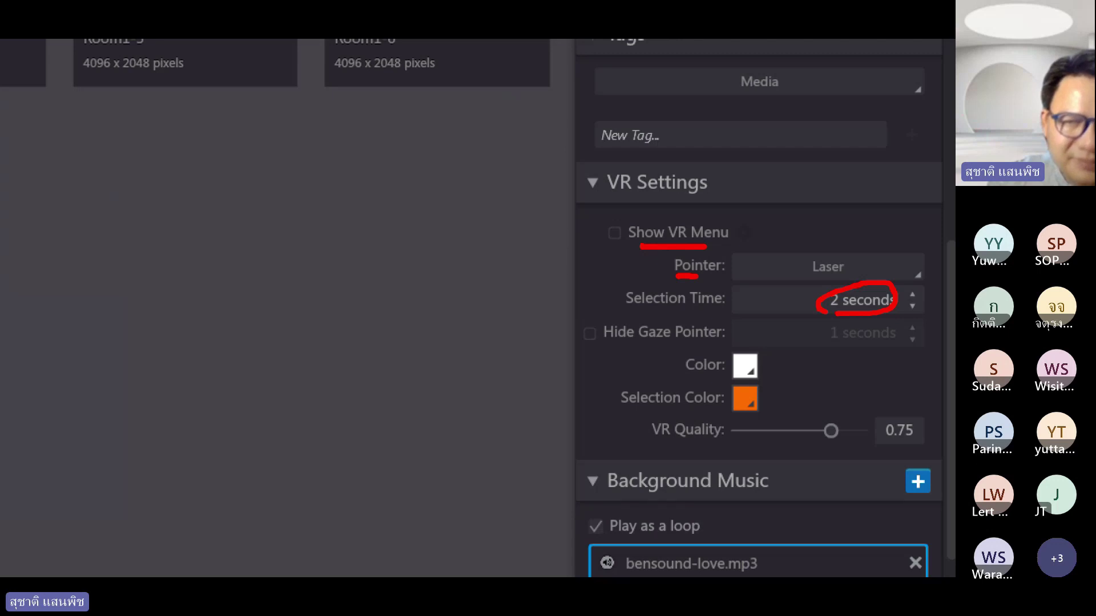
pyautogui.moveTo(623, 215)
pyautogui.mouseDown()
pyautogui.moveTo(604, 186)
pyautogui.moveTo(628, 169)
pyautogui.moveTo(625, 196)
pyautogui.mouseUp()
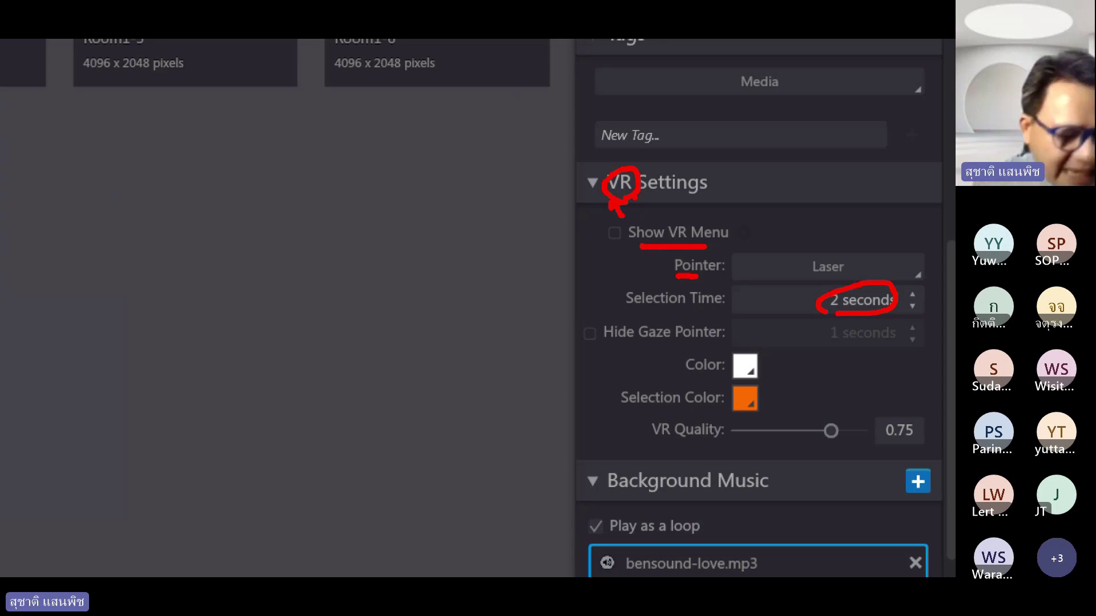
# Review the background music, social and text-to-speech settings, checking what the Include 360 Icon option does.
pyautogui.scroll(-3, 611, 228)
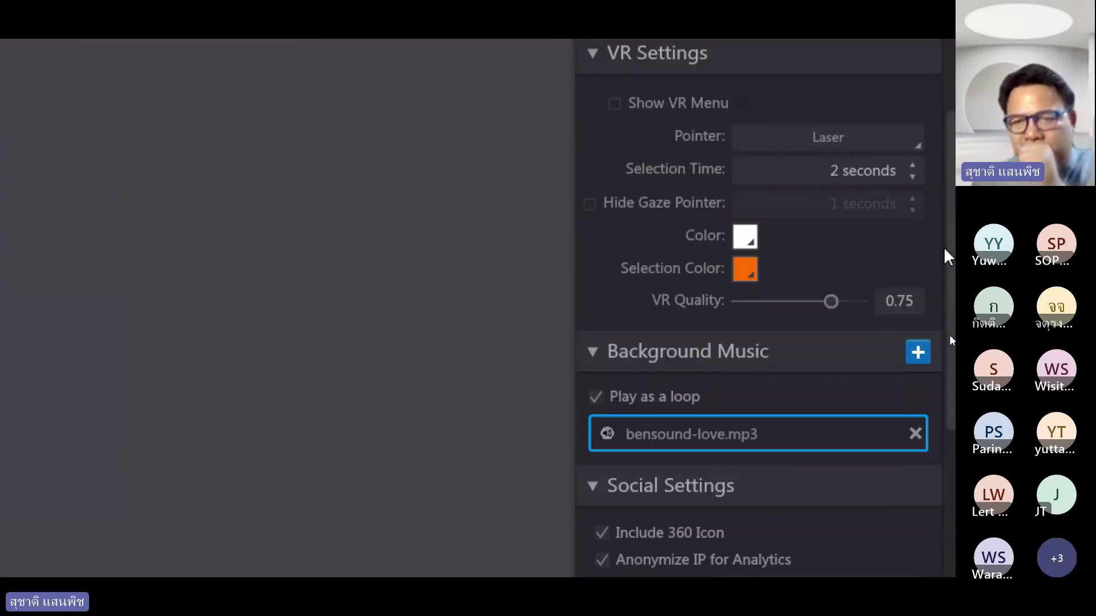
pyautogui.scroll(-1, 759, 309)
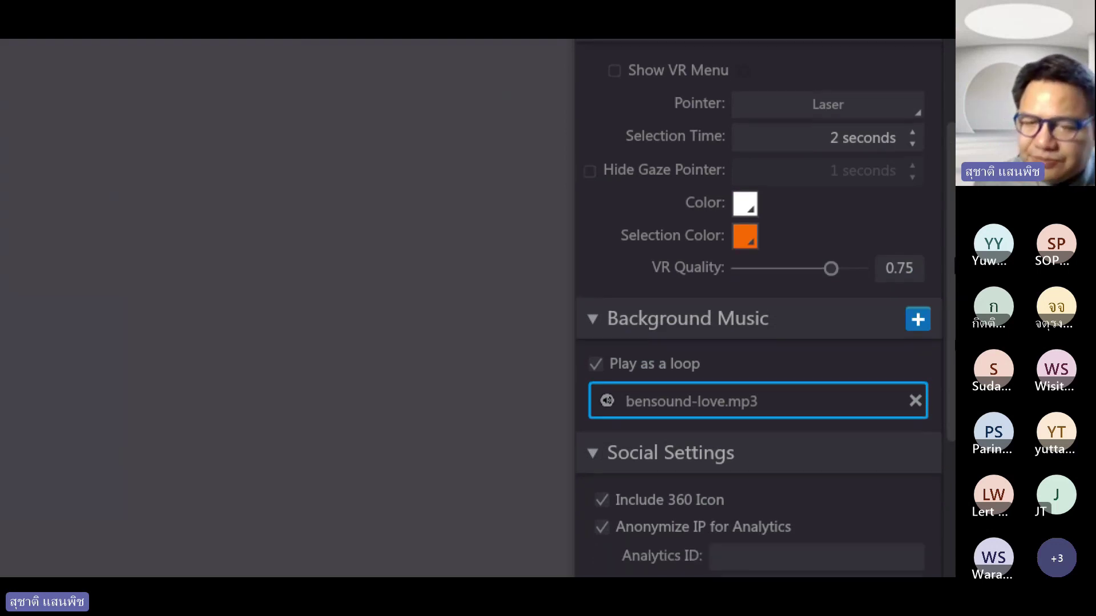
pyautogui.scroll(-1, 759, 308)
pyautogui.scroll(-4, 759, 309)
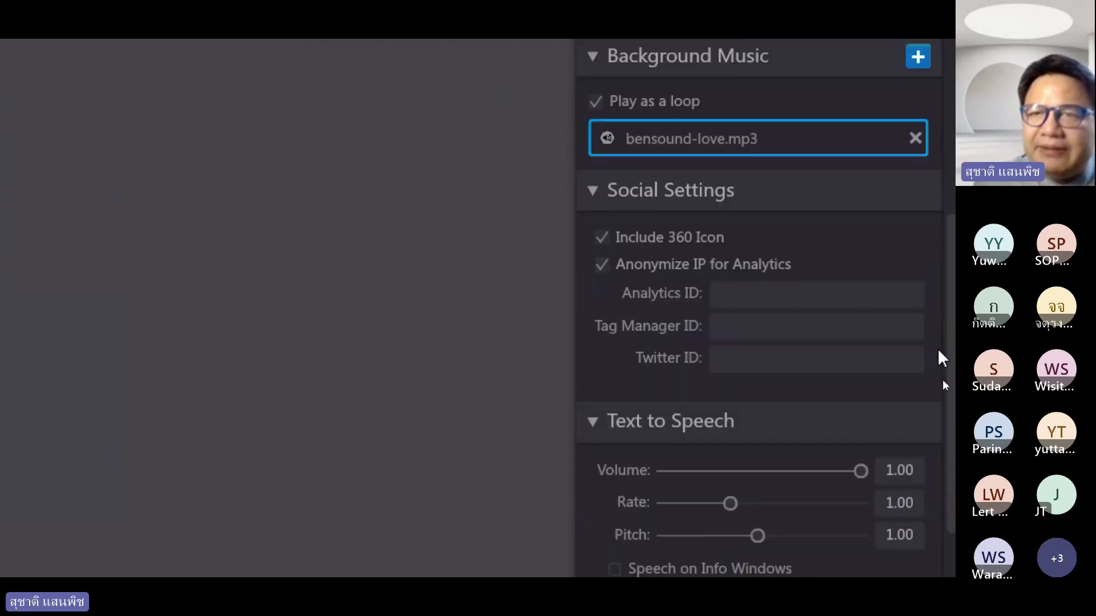
pyautogui.scroll(2, 670, 221)
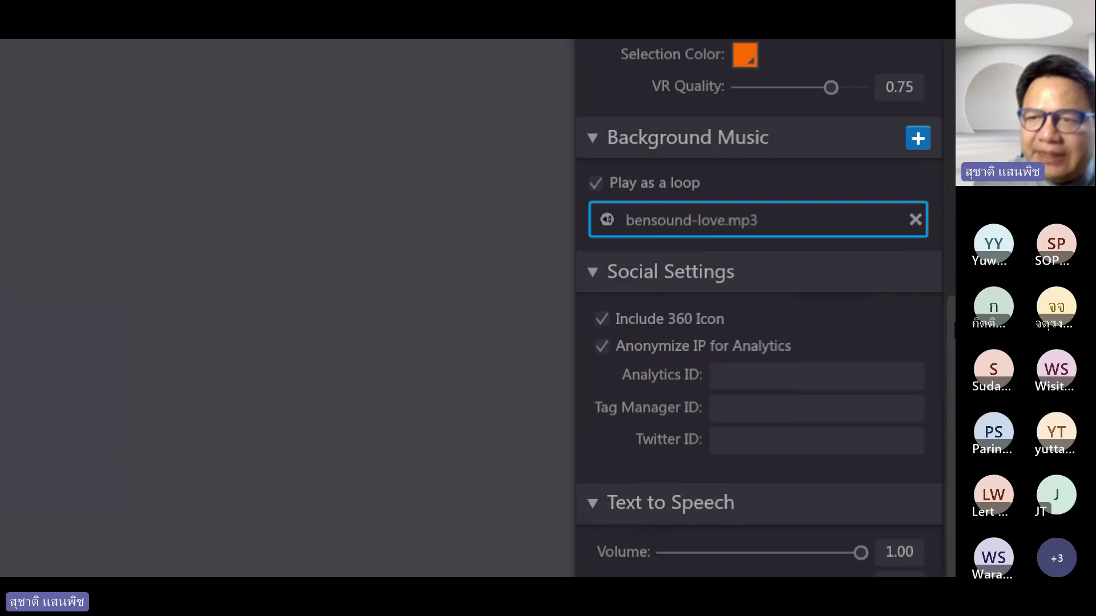
pyautogui.scroll(-3, 751, 230)
pyautogui.moveTo(751, 230)
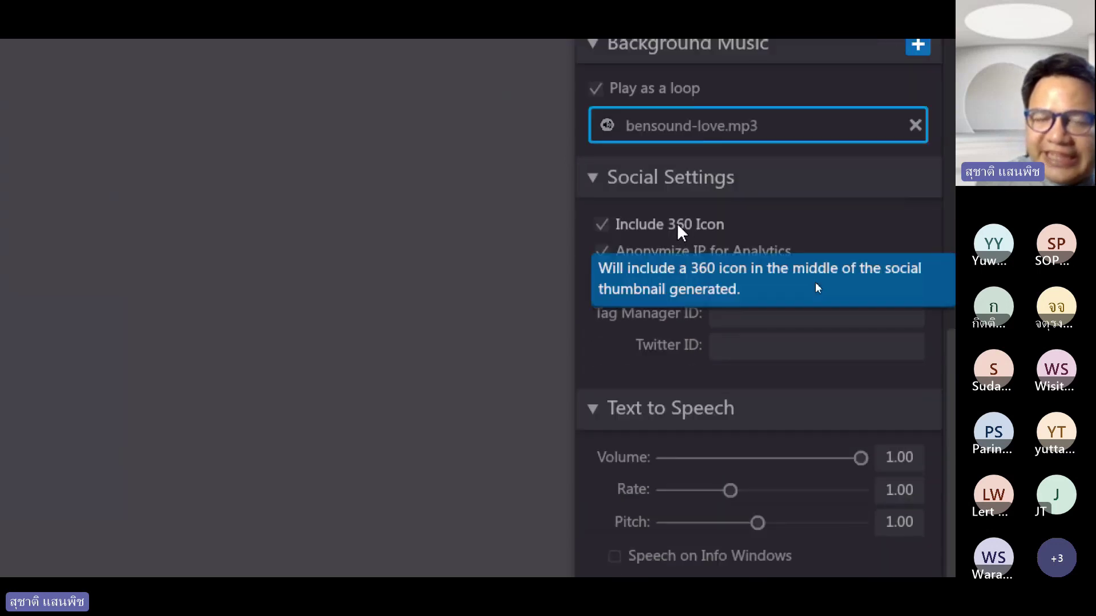
pyautogui.scroll(1, 668, 349)
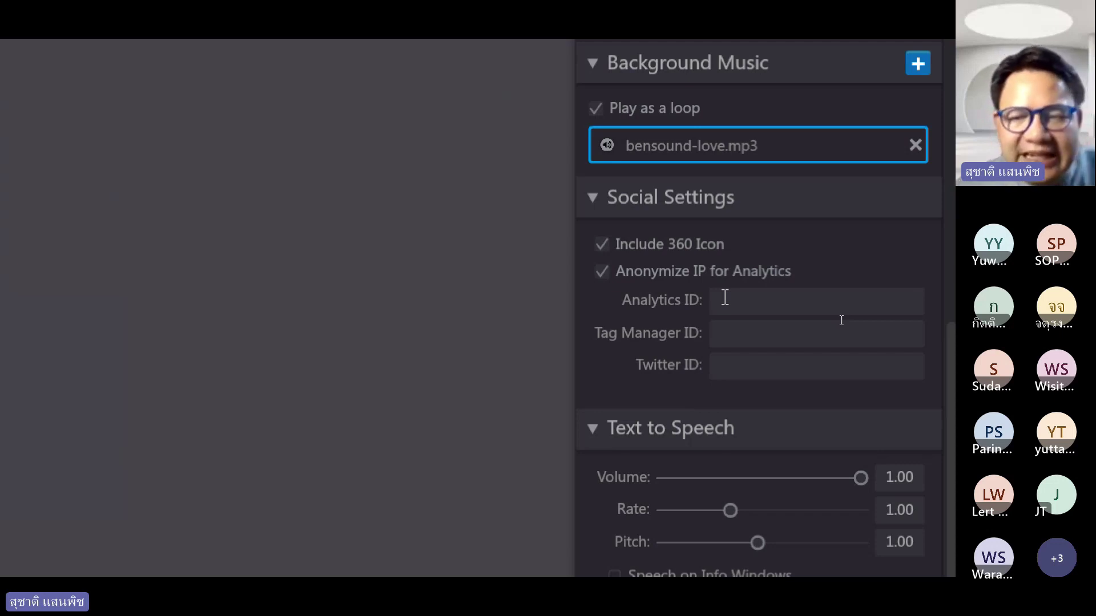
# Look over the remaining project settings, including Text to Speech and Cookies Policy, and return to the Global Settings.
pyautogui.scroll(-3, 947, 418)
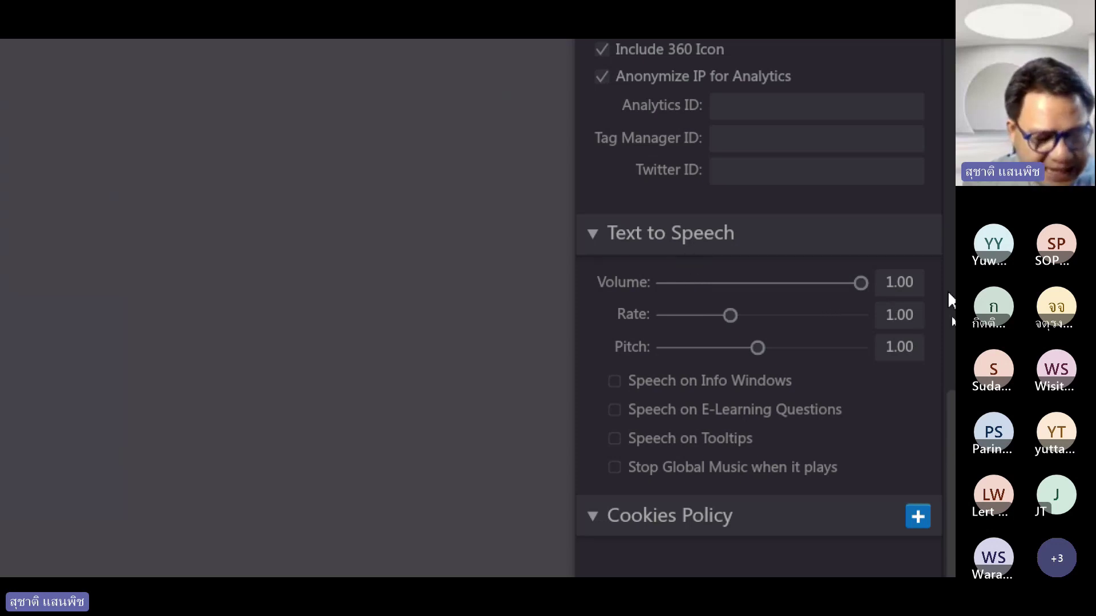
pyautogui.click(759, 109)
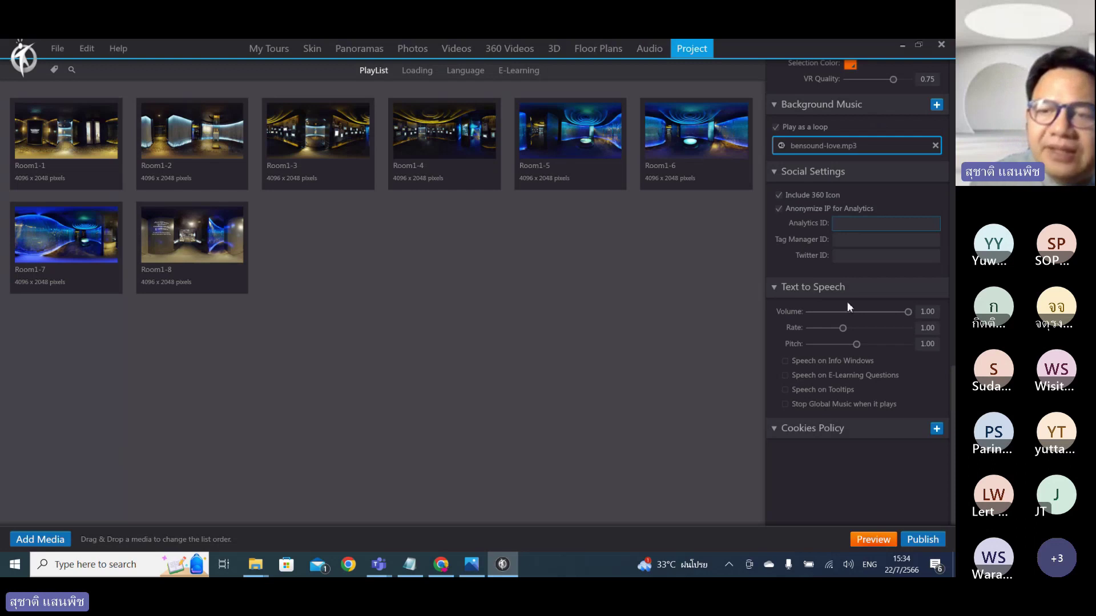
pyautogui.scroll(10, 891, 299)
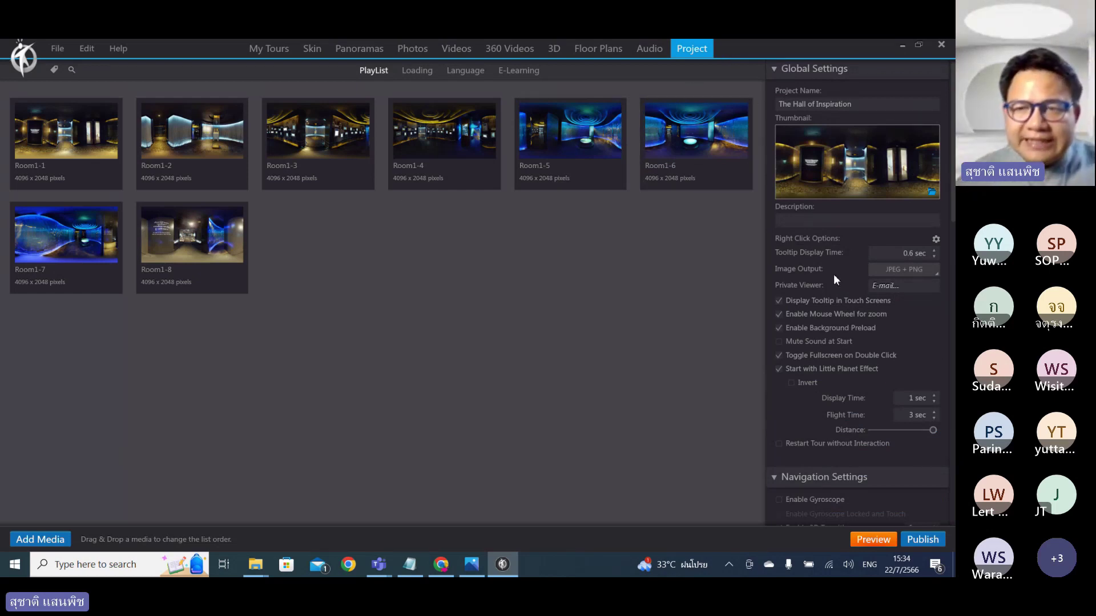
pyautogui.scroll(-10, 833, 274)
pyautogui.scroll(-3, 832, 274)
pyautogui.scroll(15, 832, 274)
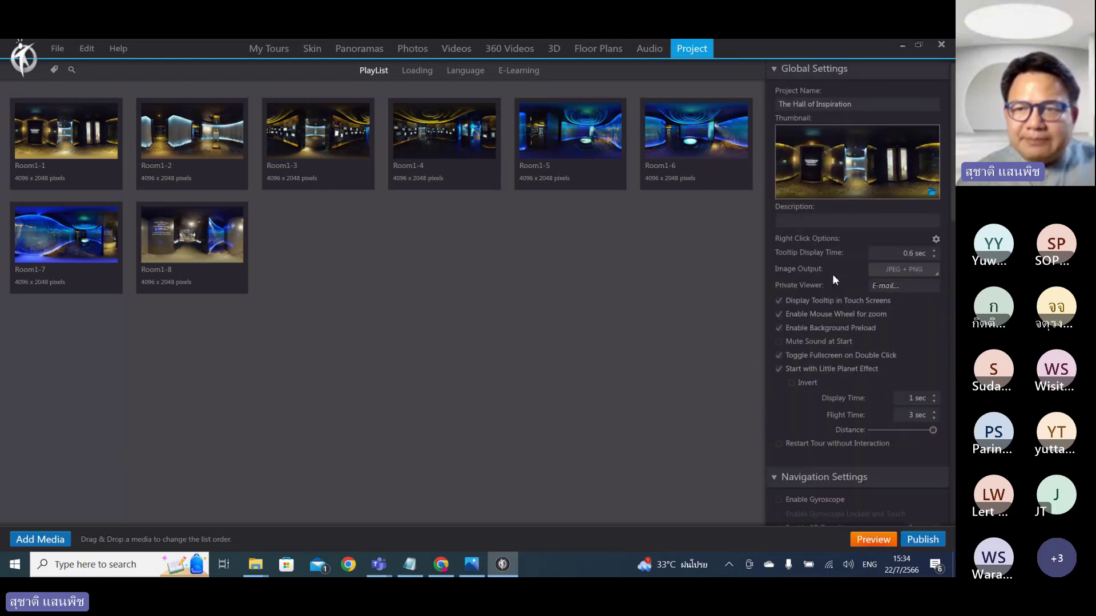
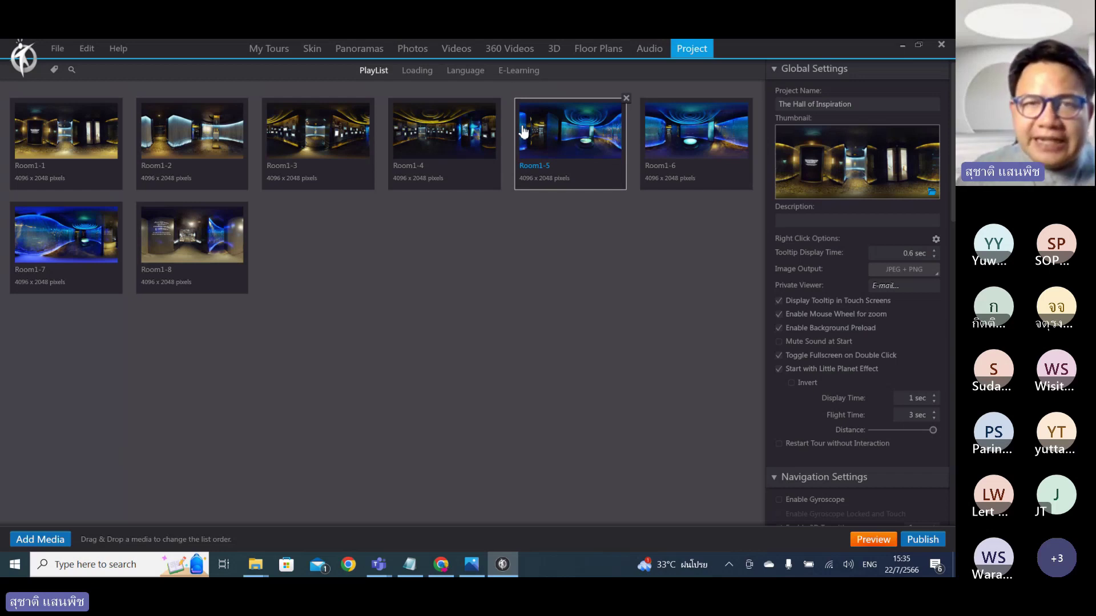
# Open the skin editor and view the empty skin at the Galaxy S8 and Huawei P30 screen sizes, trying the orientation switch.
pyautogui.click(313, 50)
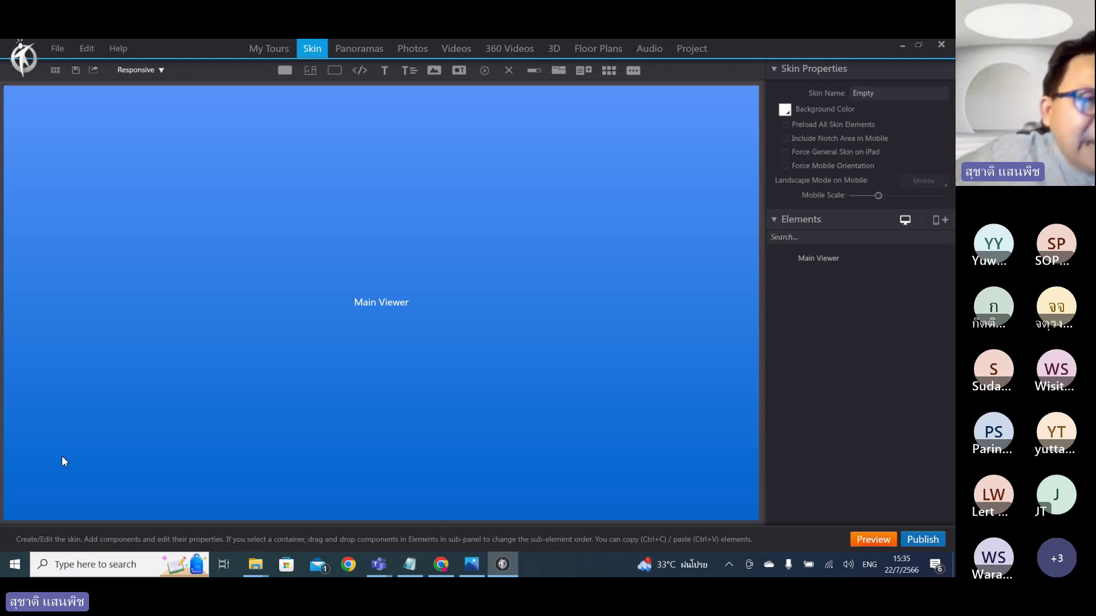
pyautogui.click(153, 73)
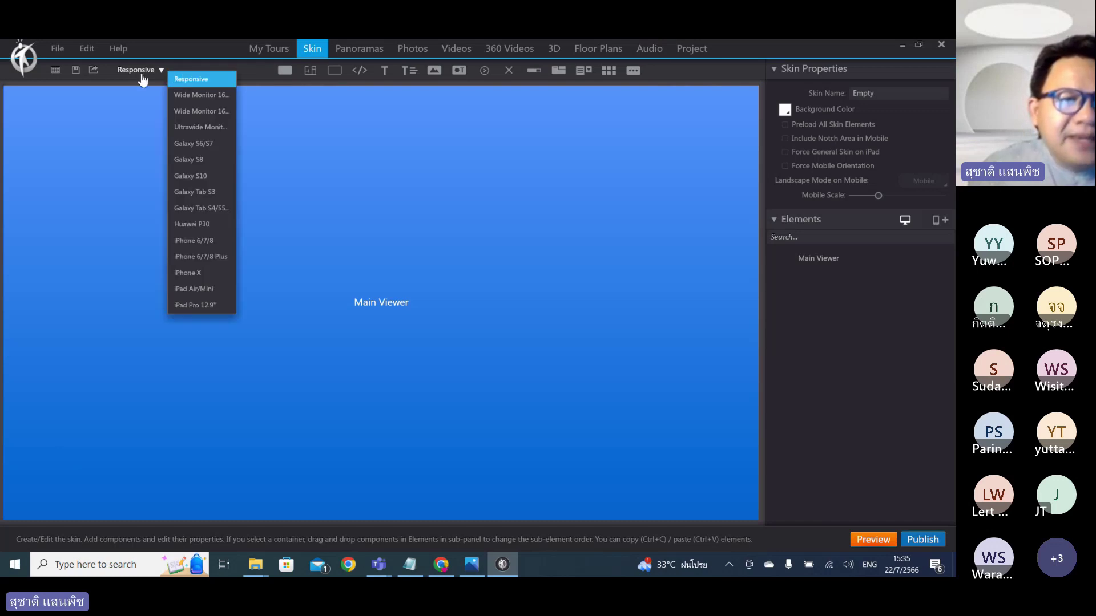
pyautogui.click(197, 161)
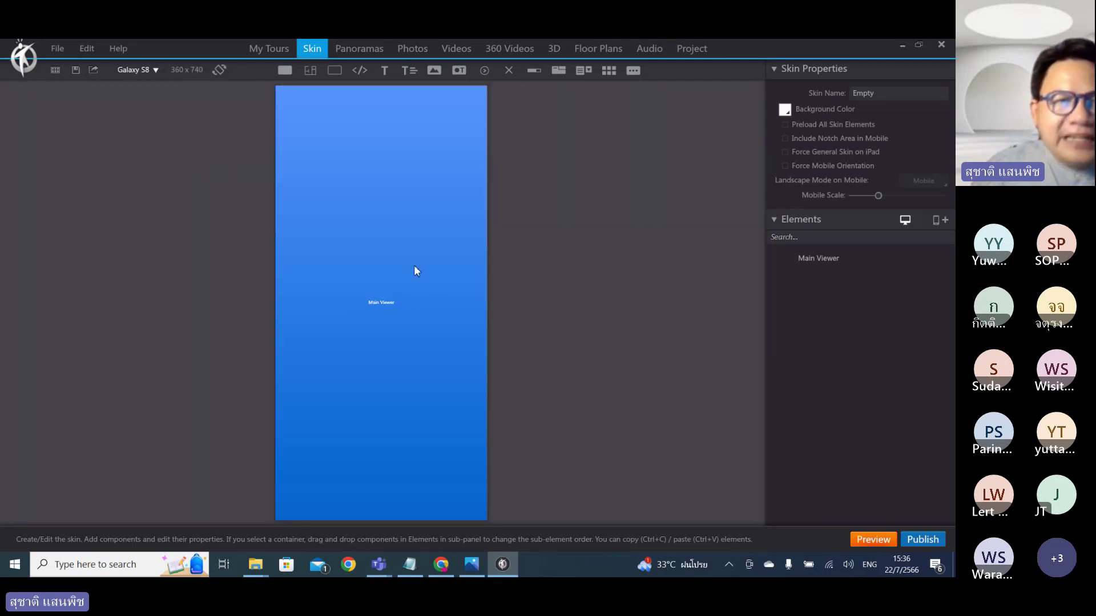
pyautogui.click(143, 70)
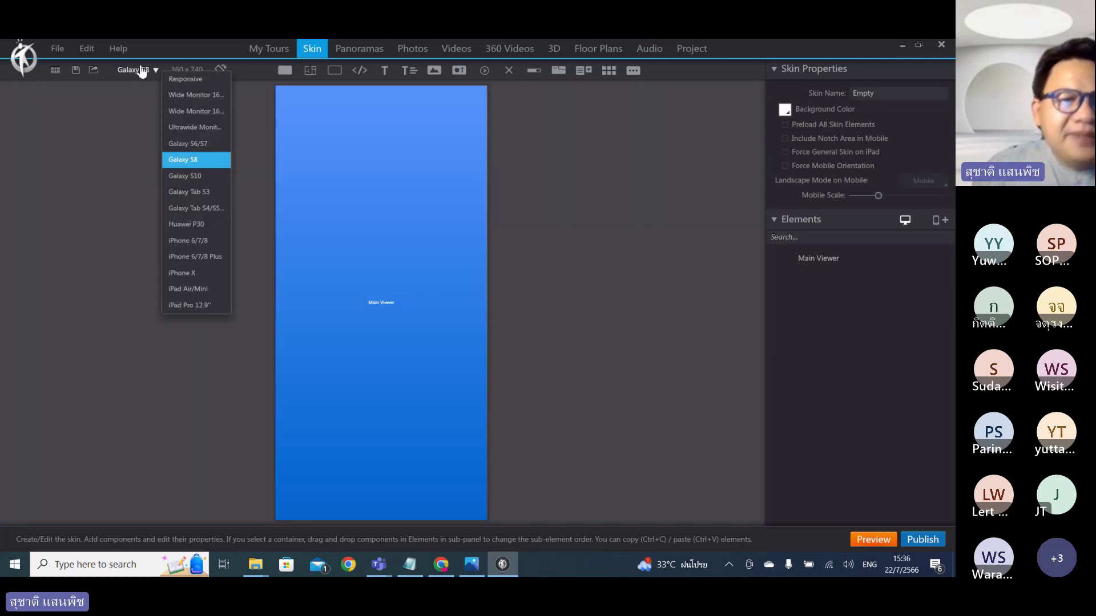
pyautogui.click(181, 228)
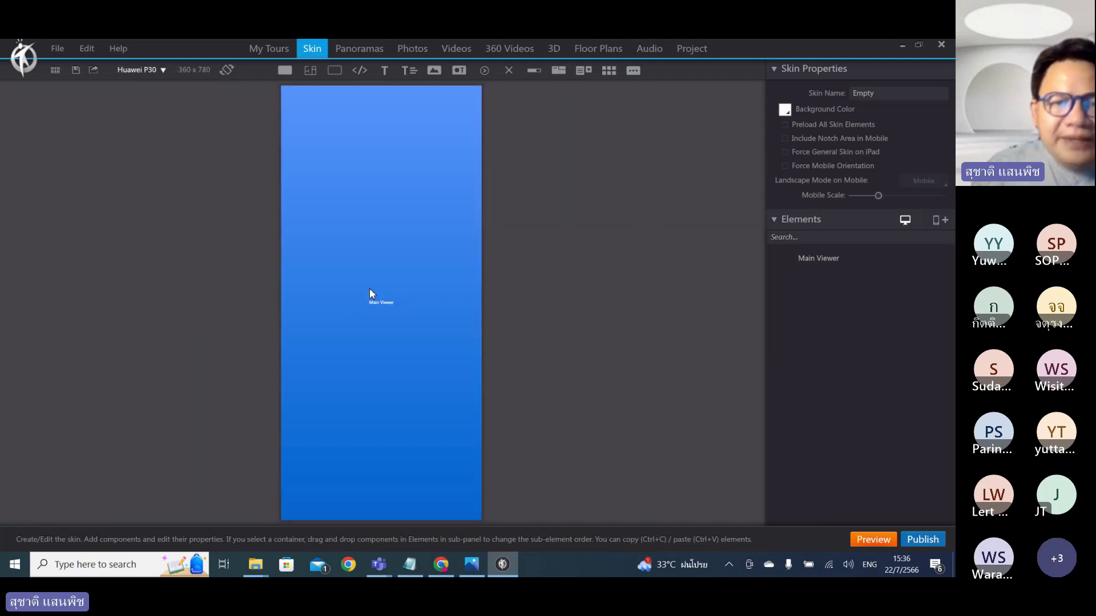
pyautogui.click(225, 71)
pyautogui.click(223, 75)
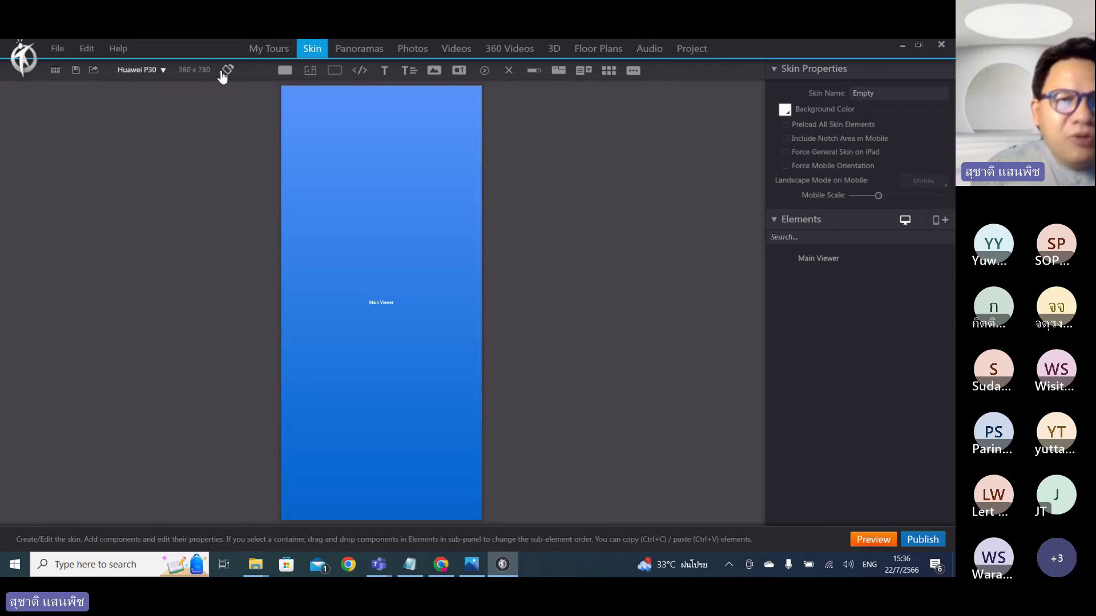
# View the skin at the iPad Pro 12.9" and iPhone X screen sizes, and return it to Responsive.
pyautogui.click(159, 72)
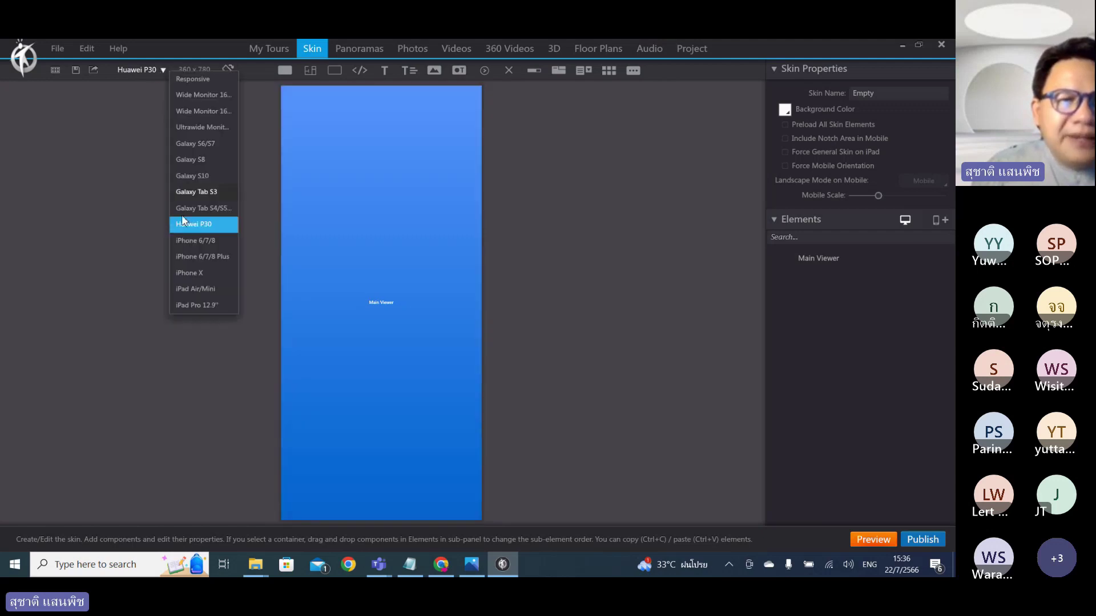
pyautogui.click(196, 305)
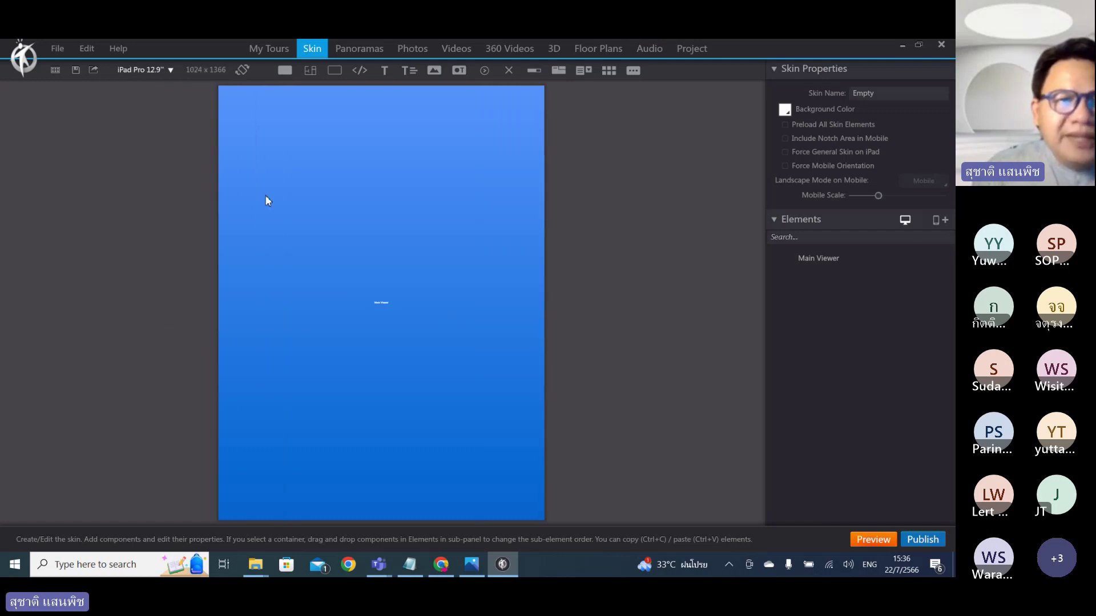
pyautogui.click(152, 72)
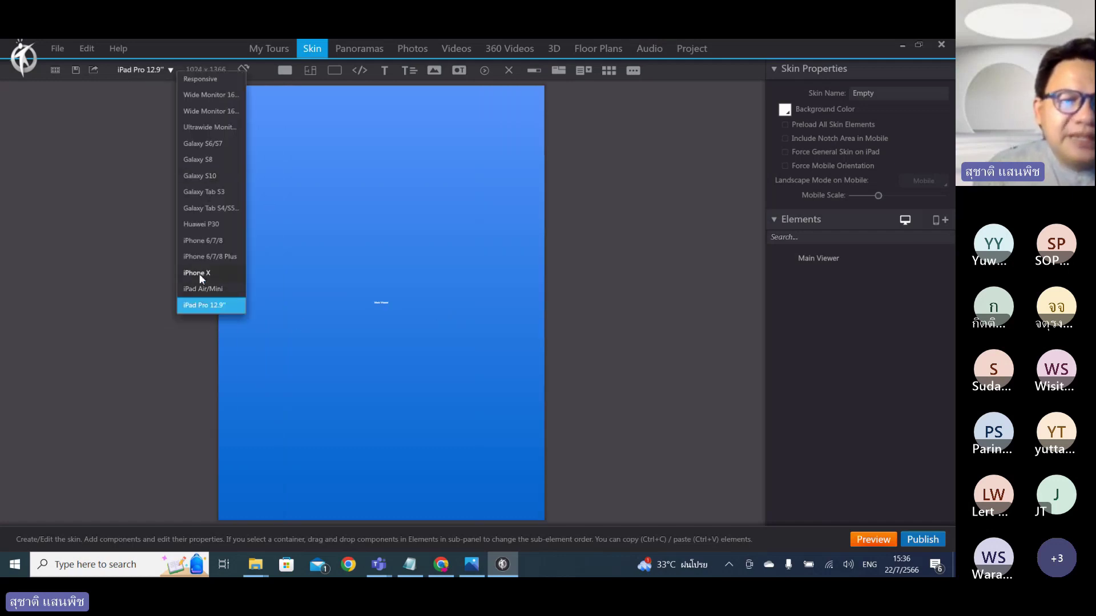
pyautogui.click(201, 274)
pyautogui.click(150, 71)
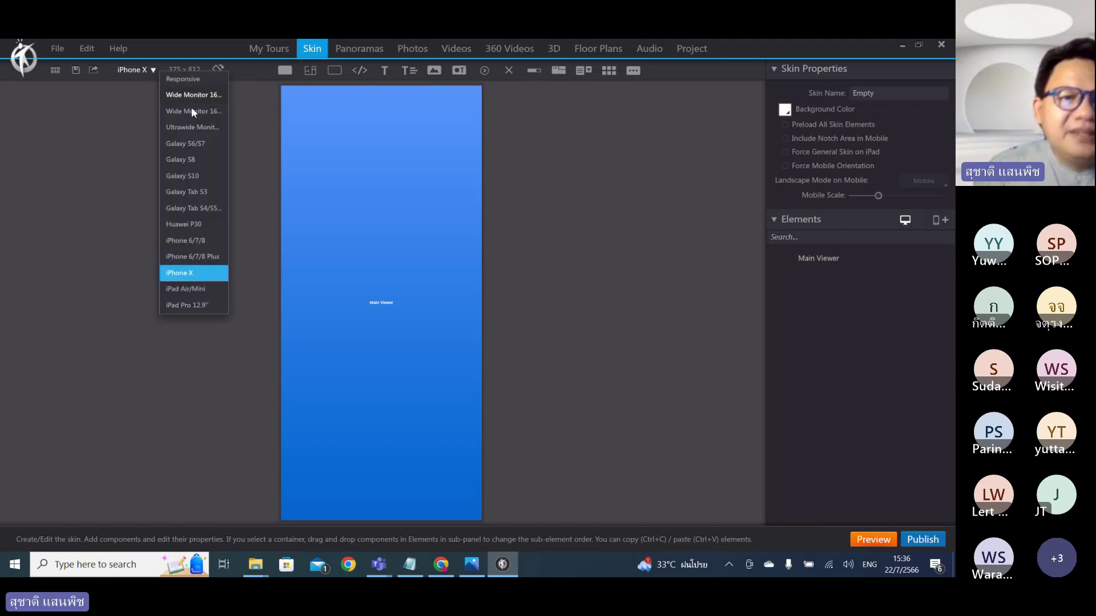
pyautogui.click(175, 81)
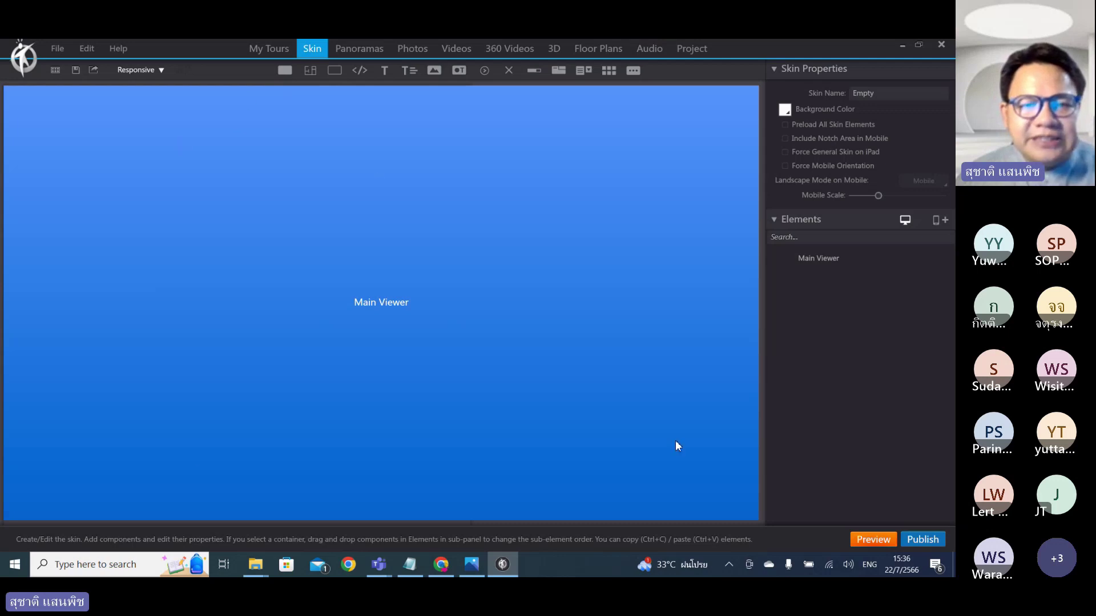
# Start adding a mobile version of the skin, opening the selection of elements to copy.
pyautogui.click(807, 223)
pyautogui.click(802, 222)
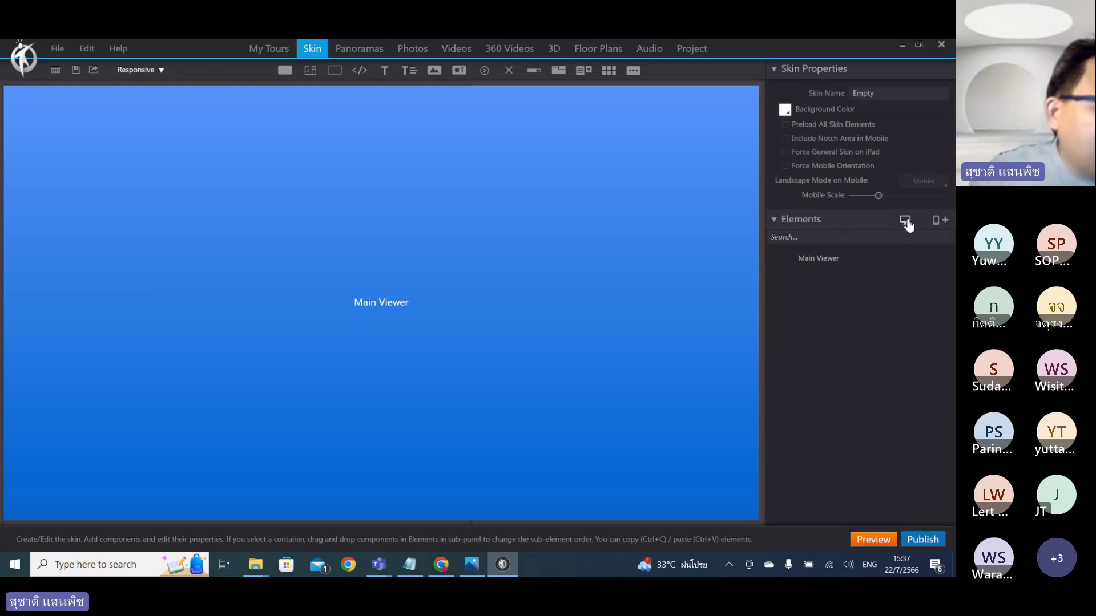
pyautogui.click(937, 223)
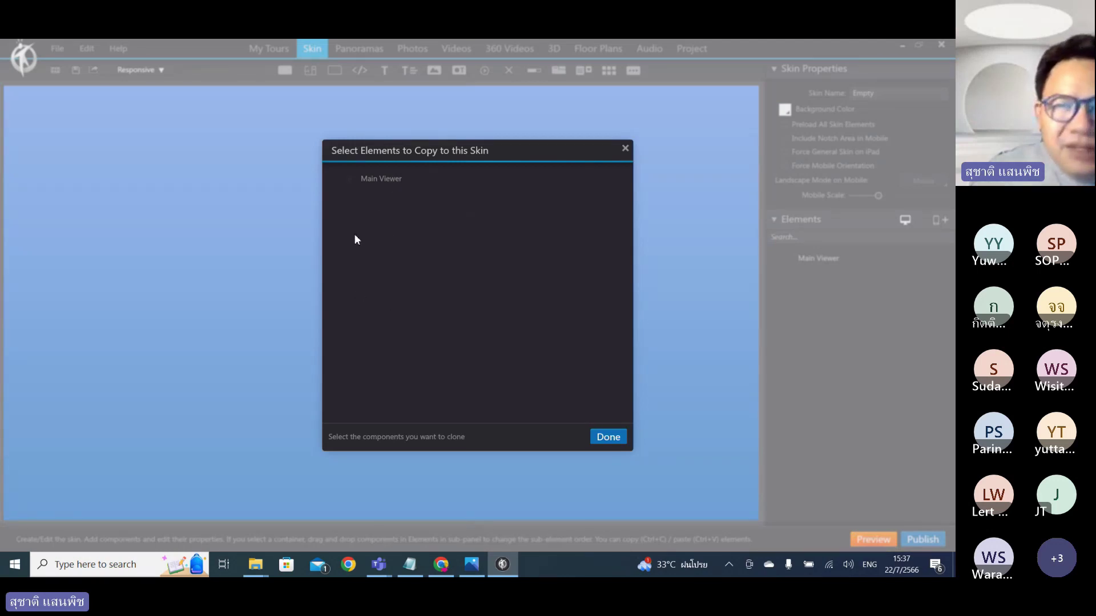
# Switch to the Teams meeting window to check the participants and chat, and return to the skin editor.
pyautogui.moveTo(392, 558)
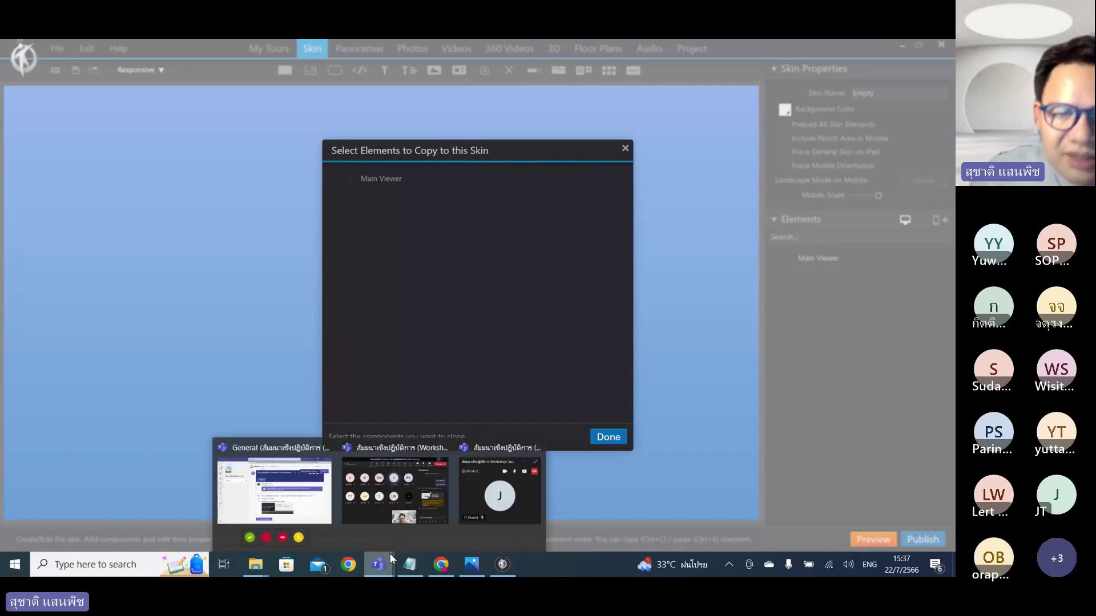
pyautogui.click(395, 489)
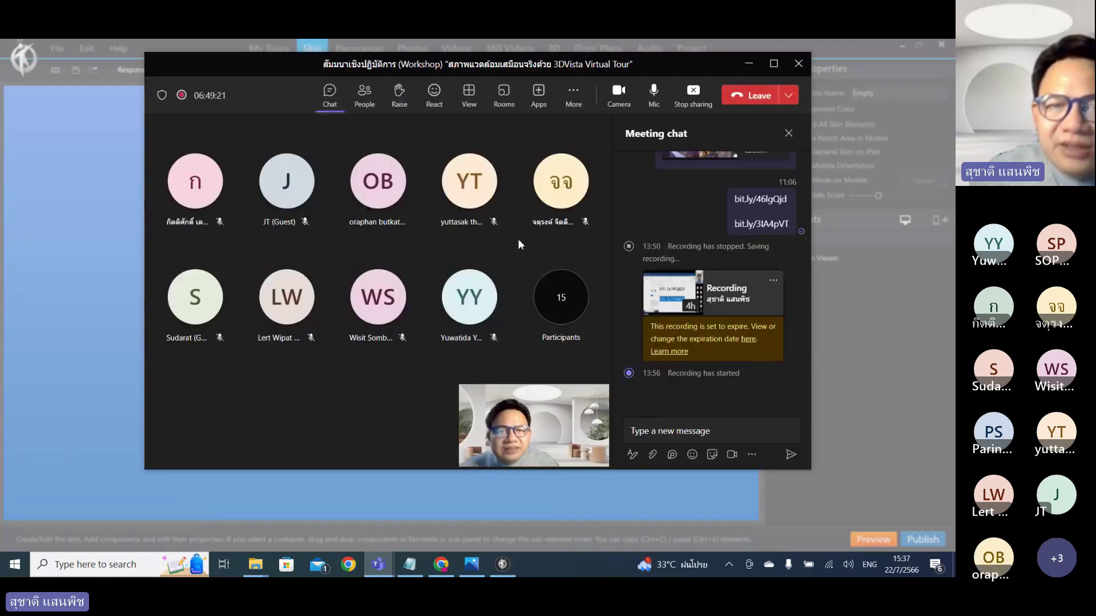
pyautogui.click(413, 221)
pyautogui.click(559, 209)
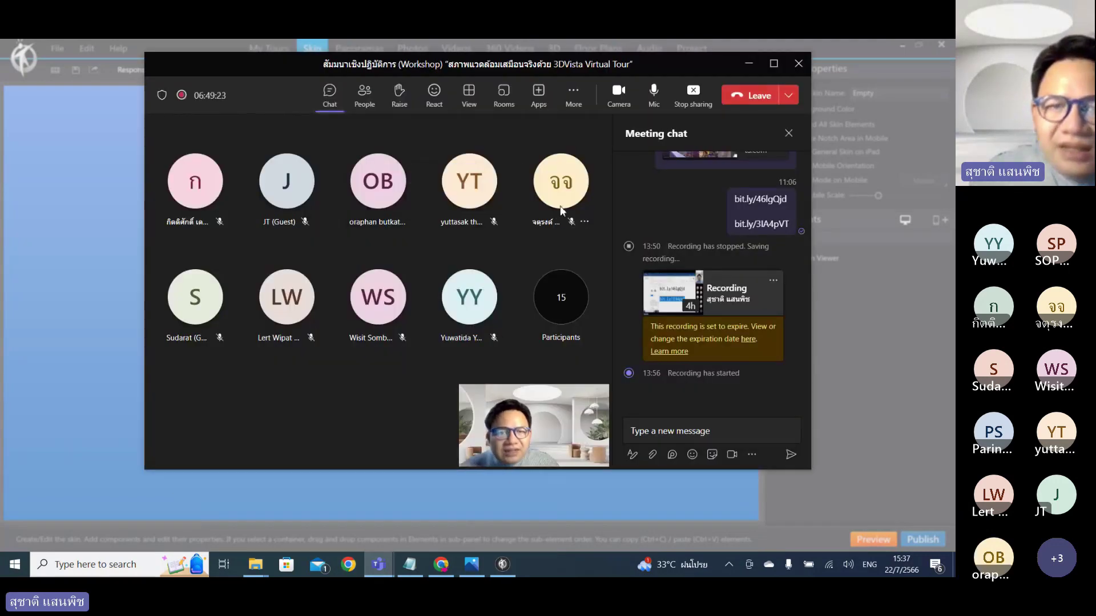
pyautogui.click(186, 486)
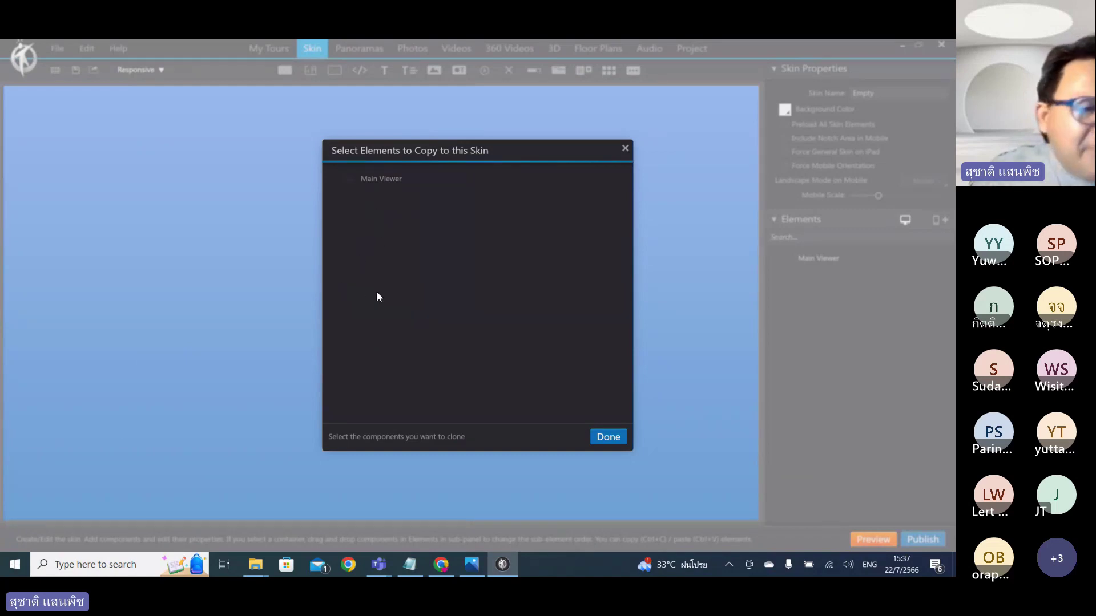
# Finish creating the mobile skin and compare its layout with the desktop version.
pyautogui.click(605, 438)
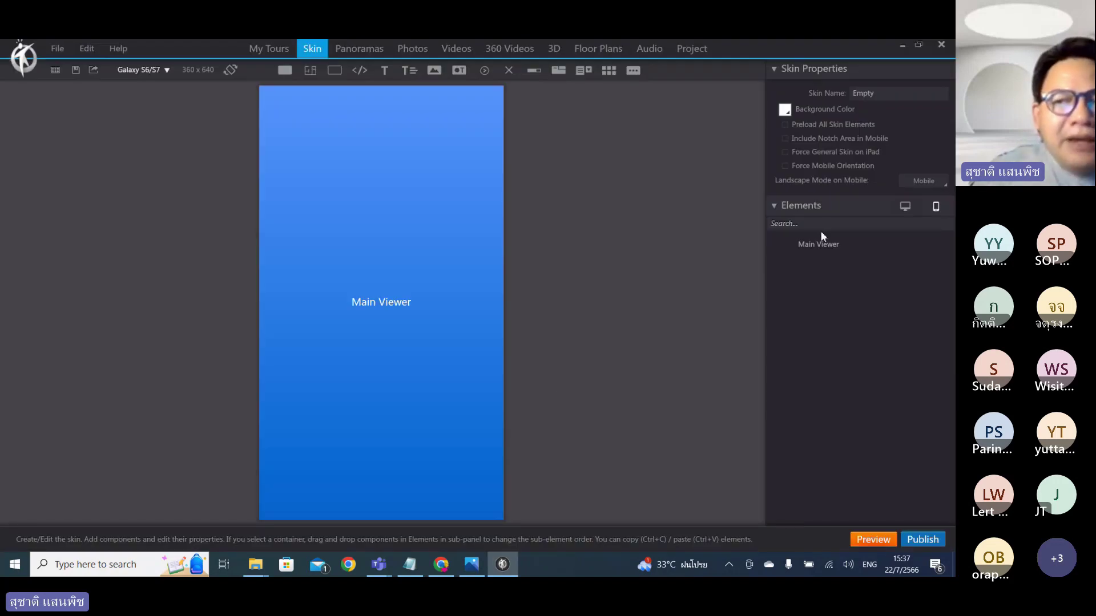
pyautogui.click(906, 207)
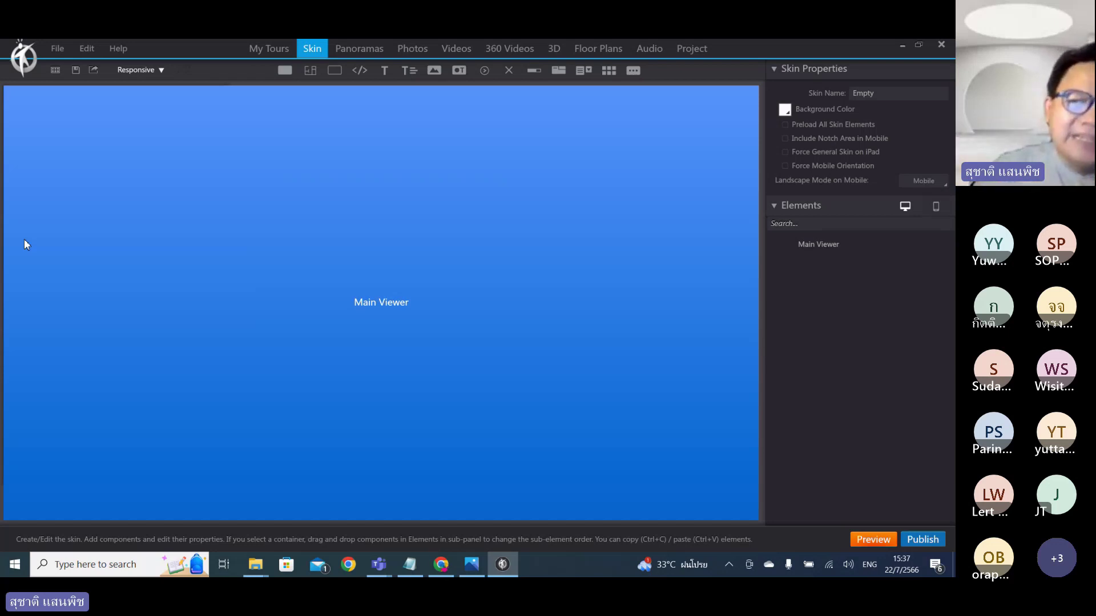
pyautogui.click(935, 206)
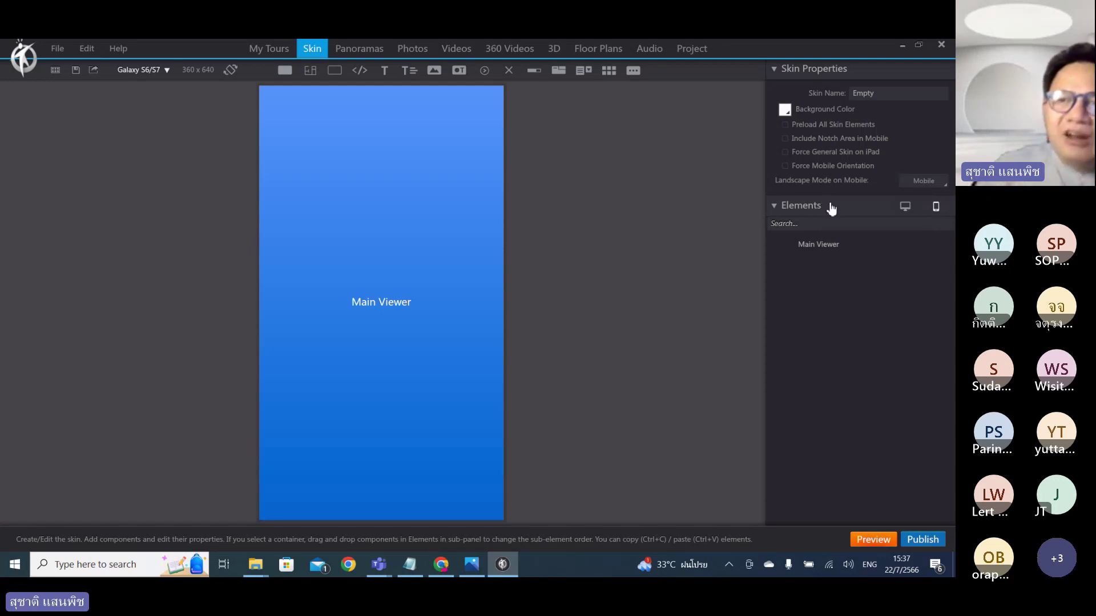
# Enable Force Mobile Orientation and Force General Skin on iPad, trying portrait and settling on Landscape orientation.
pyautogui.click(786, 166)
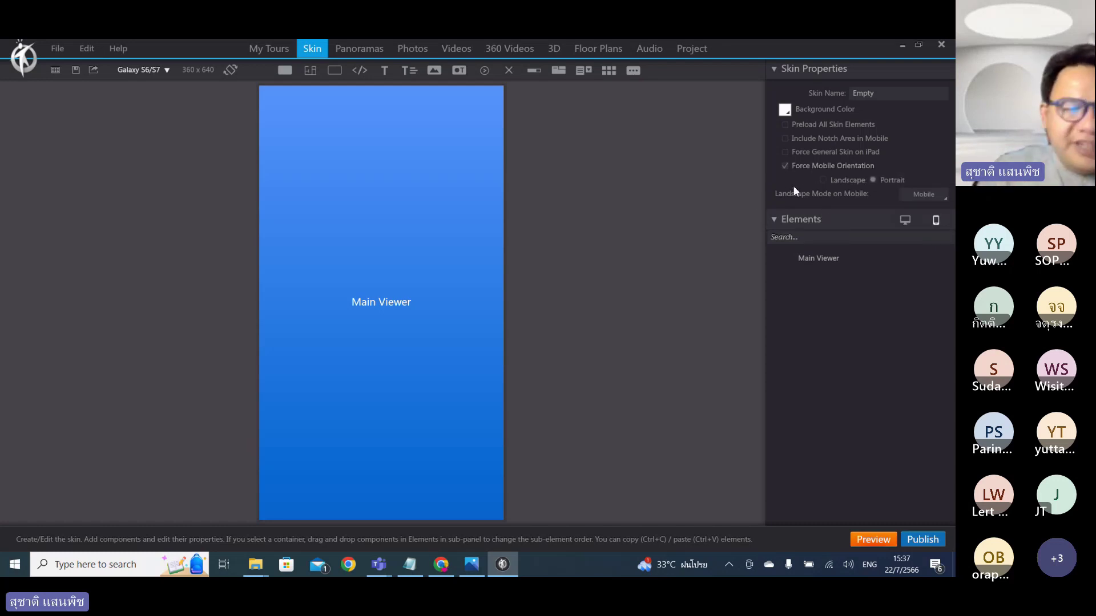
pyautogui.click(787, 152)
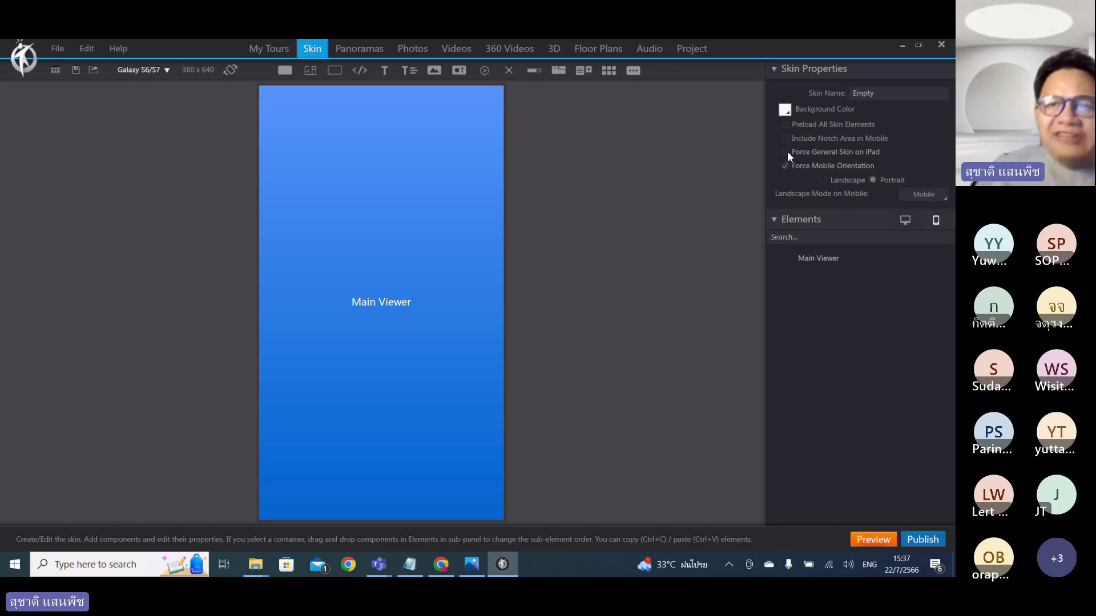
pyautogui.click(835, 181)
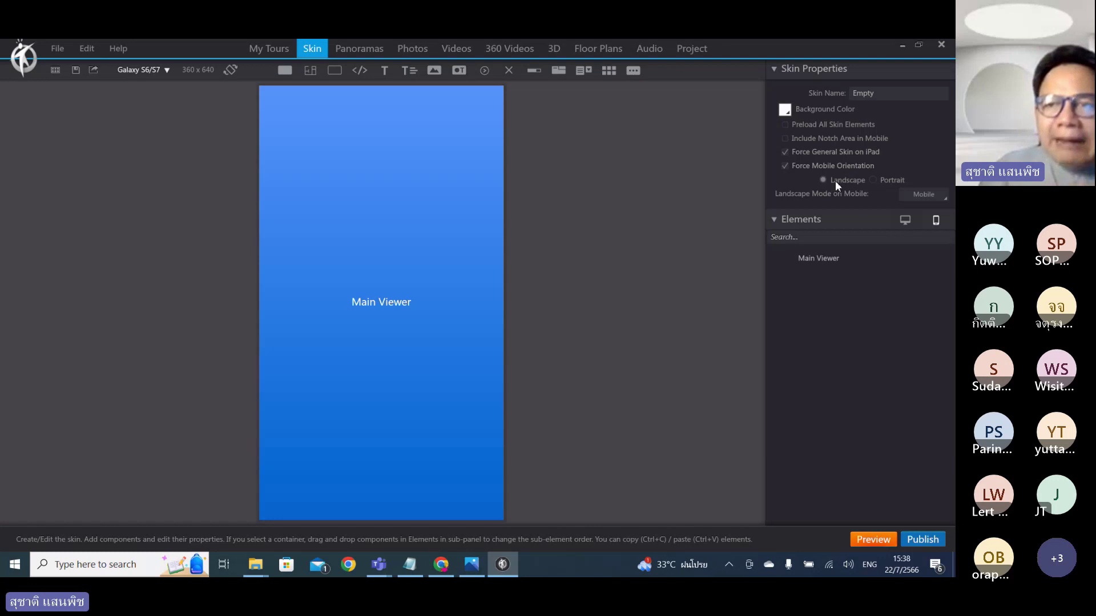
pyautogui.click(872, 181)
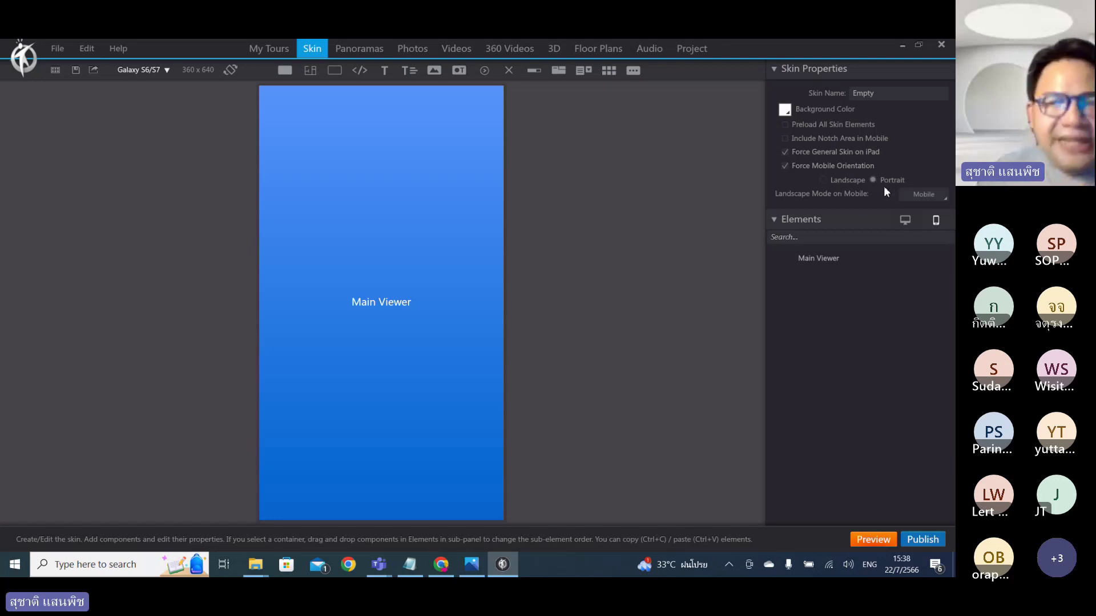
pyautogui.click(834, 182)
# Check the Landscape Mode on Mobile choices, keeping Mobile, and switch from the mobile layout to desktop and back.
pyautogui.click(924, 195)
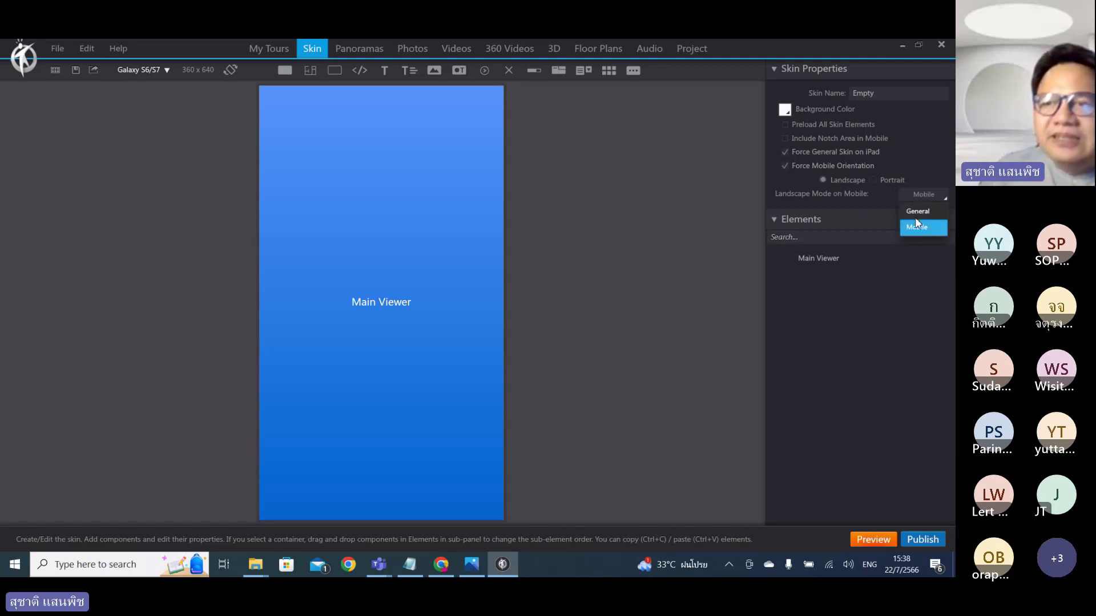
pyautogui.click(918, 226)
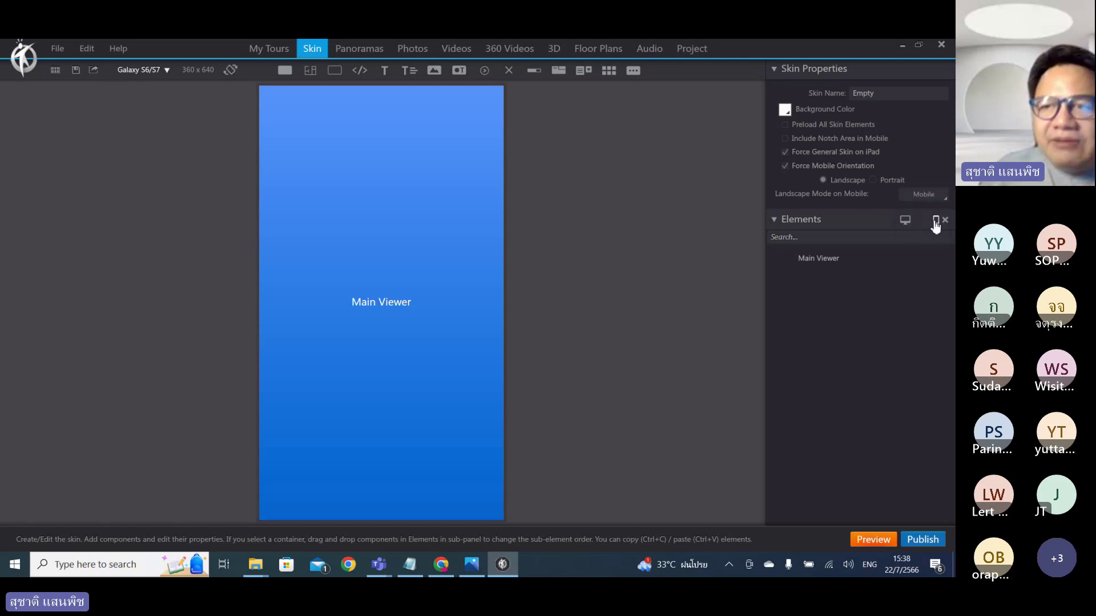
pyautogui.click(906, 222)
pyautogui.click(936, 221)
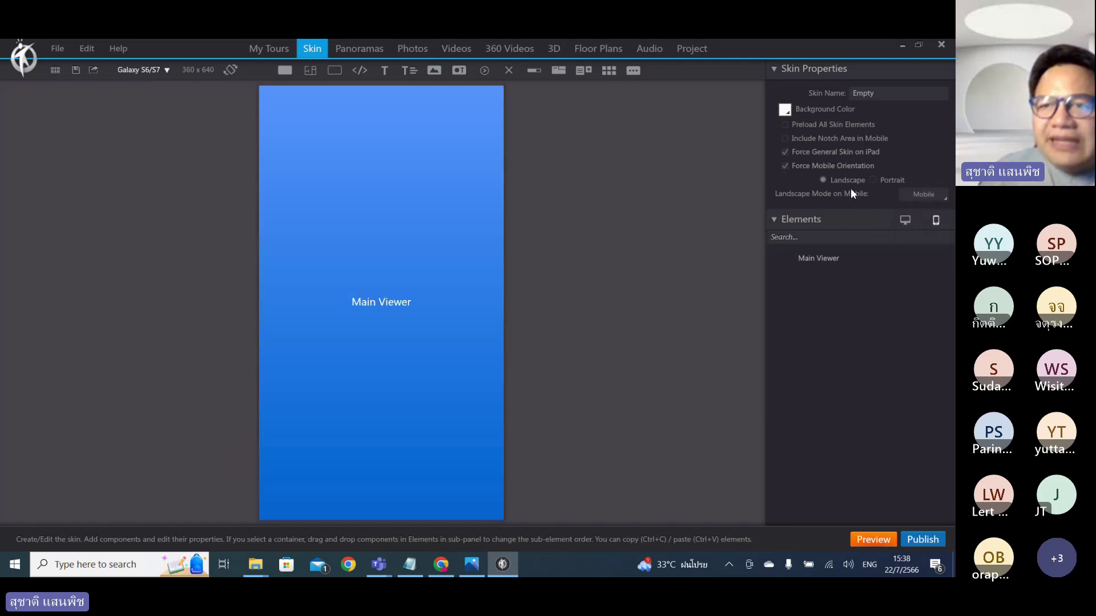
# Set the forced mobile orientation to Portrait and compare the desktop and mobile skin layouts.
pyautogui.click(872, 181)
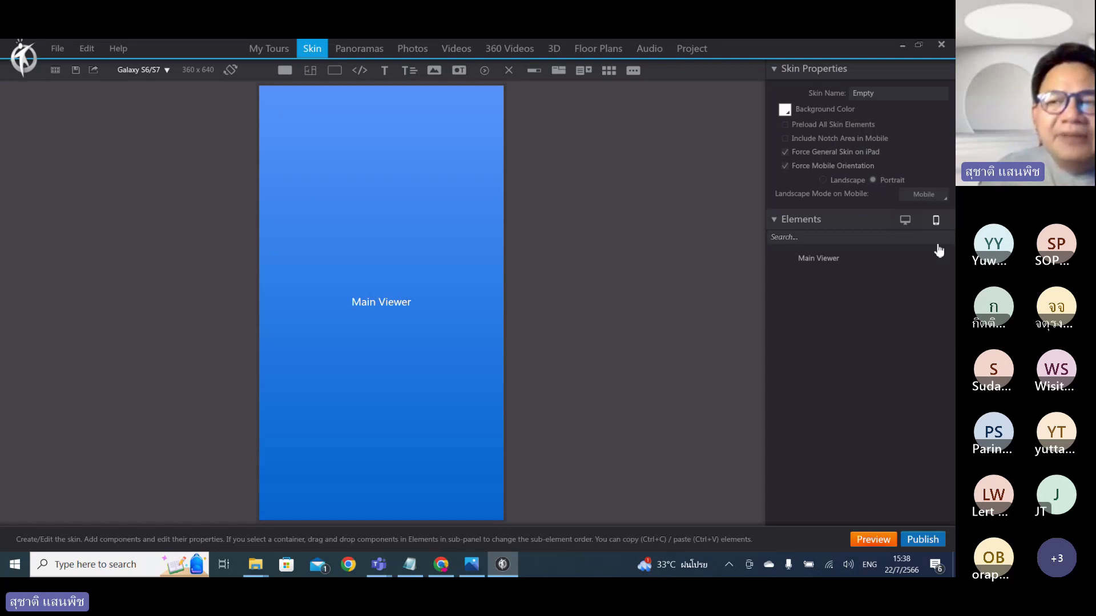
pyautogui.click(906, 221)
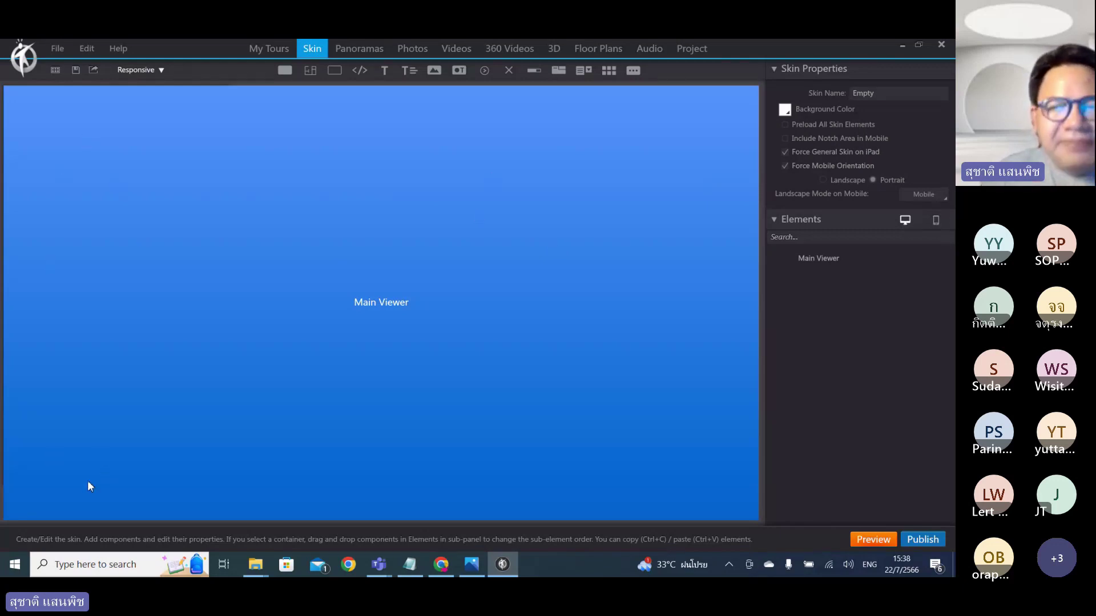
pyautogui.click(935, 221)
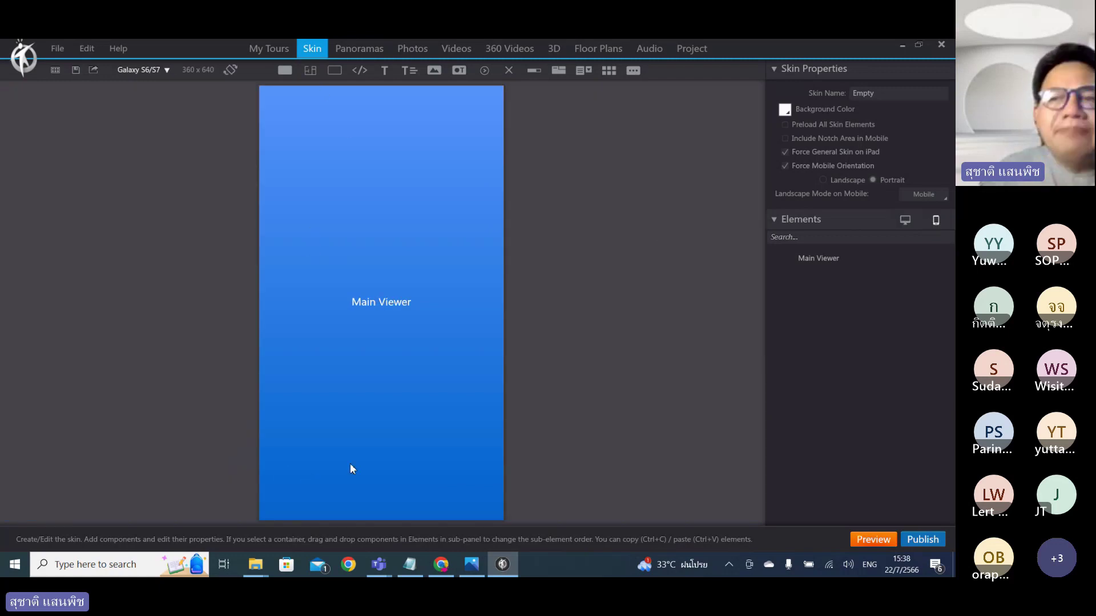
pyautogui.click(905, 220)
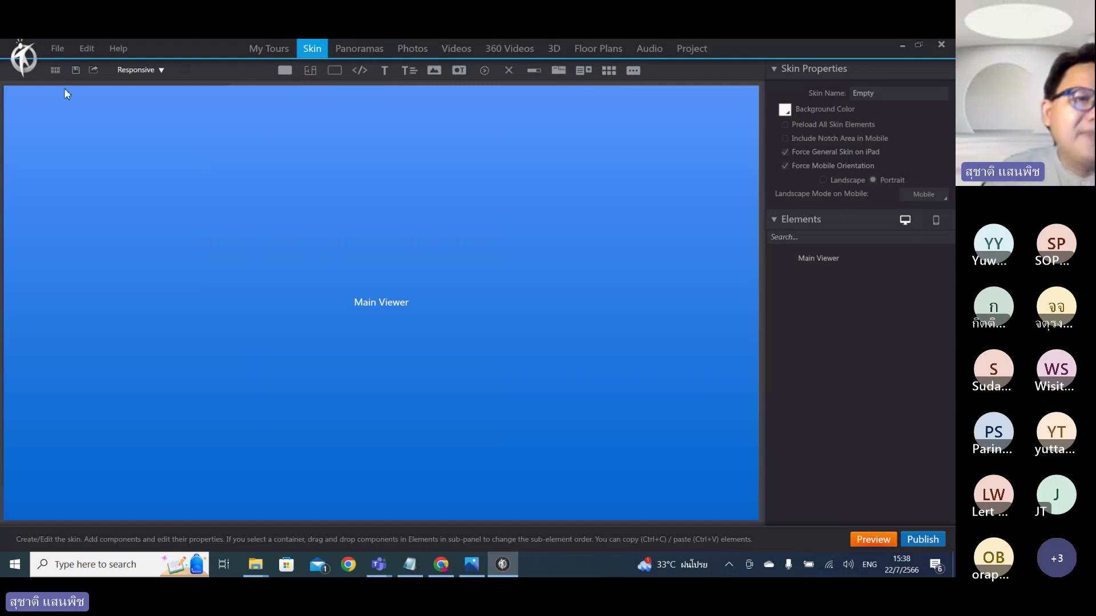
pyautogui.click(55, 71)
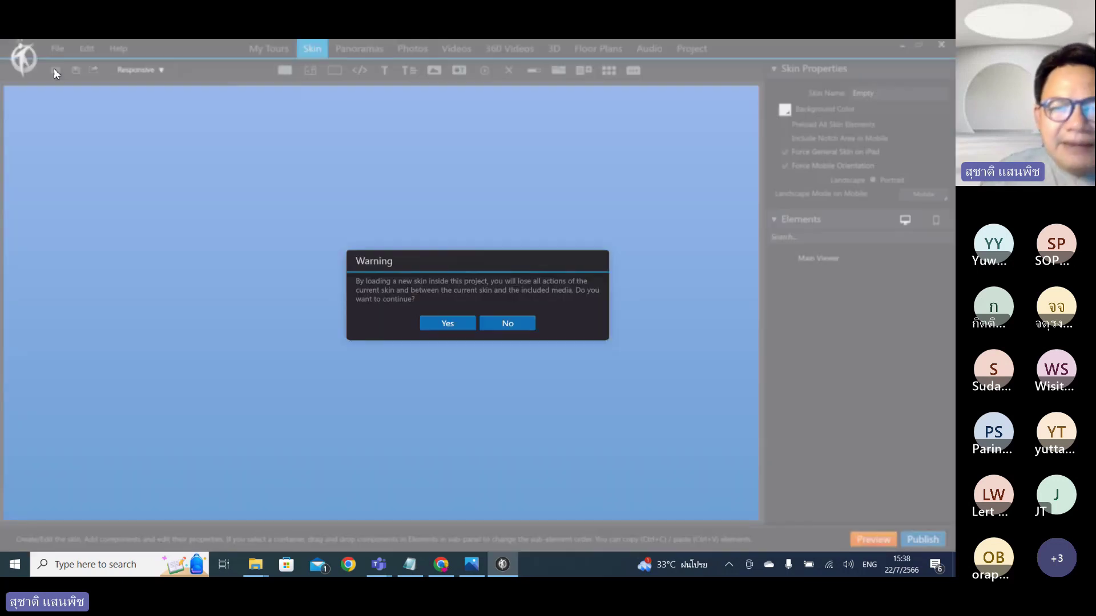
pyautogui.click(460, 324)
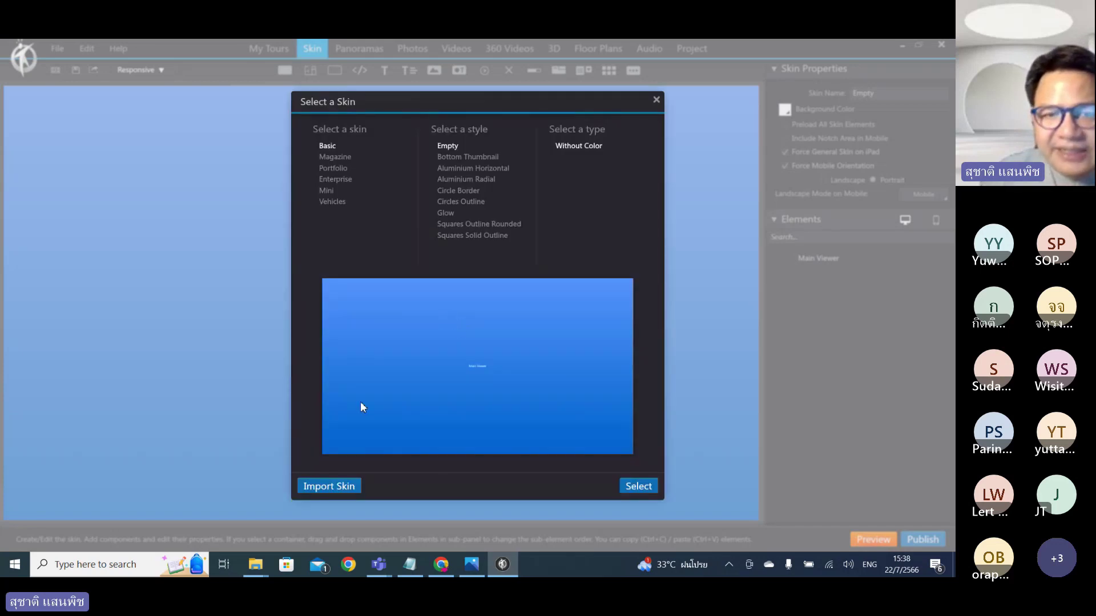
pyautogui.click(323, 181)
pyautogui.click(327, 192)
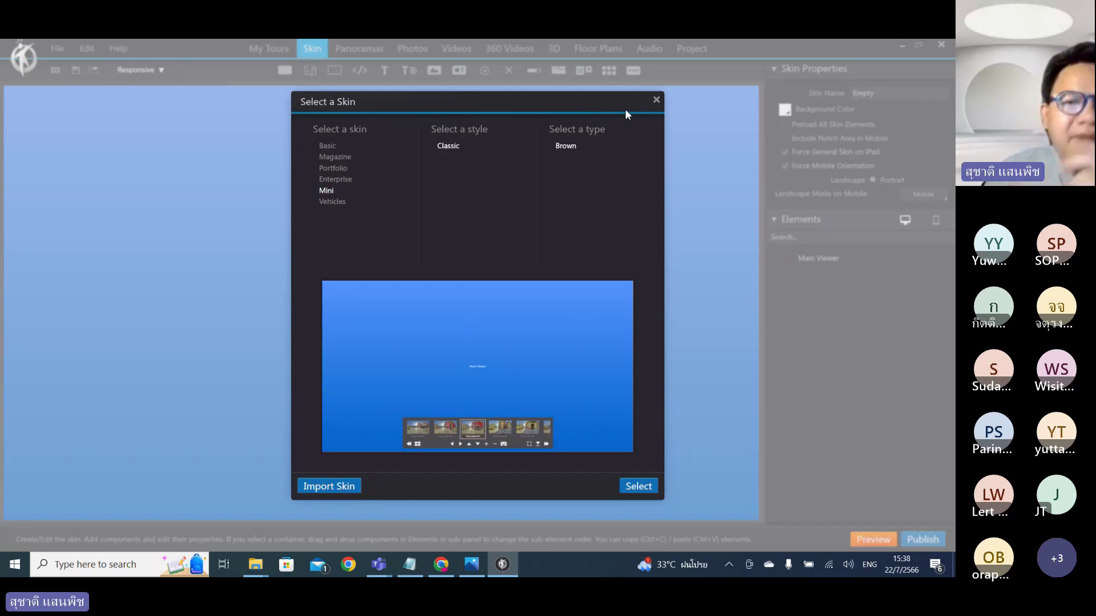
pyautogui.click(656, 101)
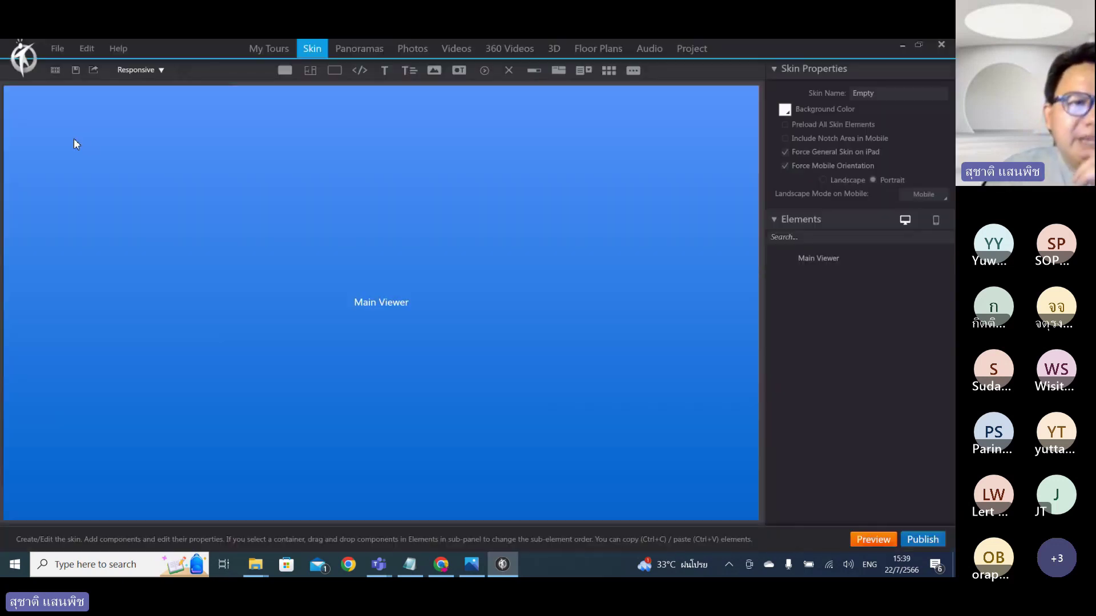
# Replace the project's current skin with the Mini skin in Classic style and Brown type.
pyautogui.click(55, 71)
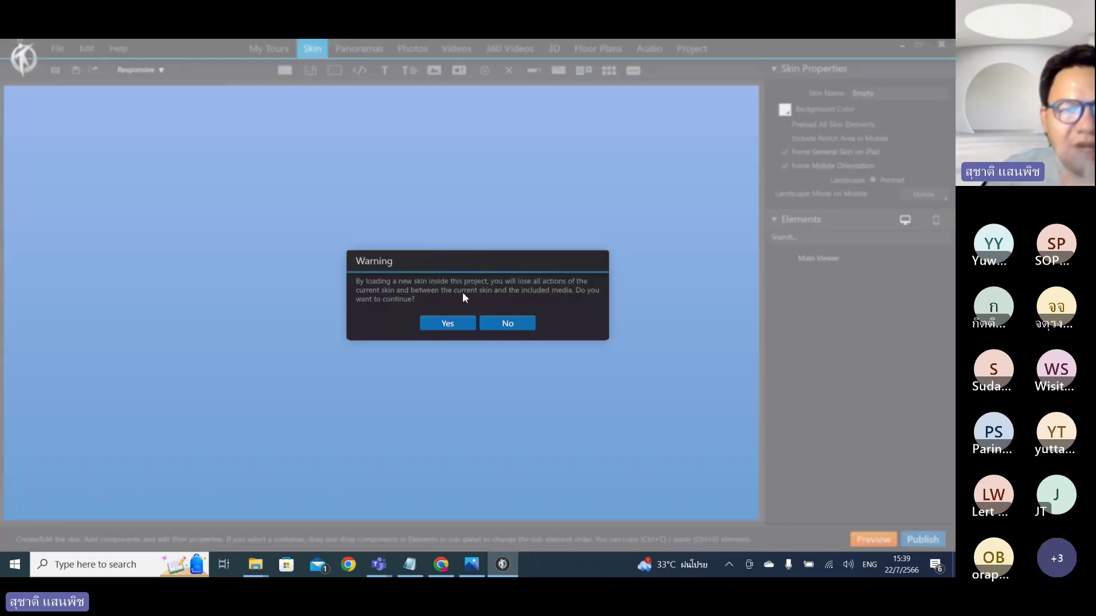
pyautogui.click(448, 324)
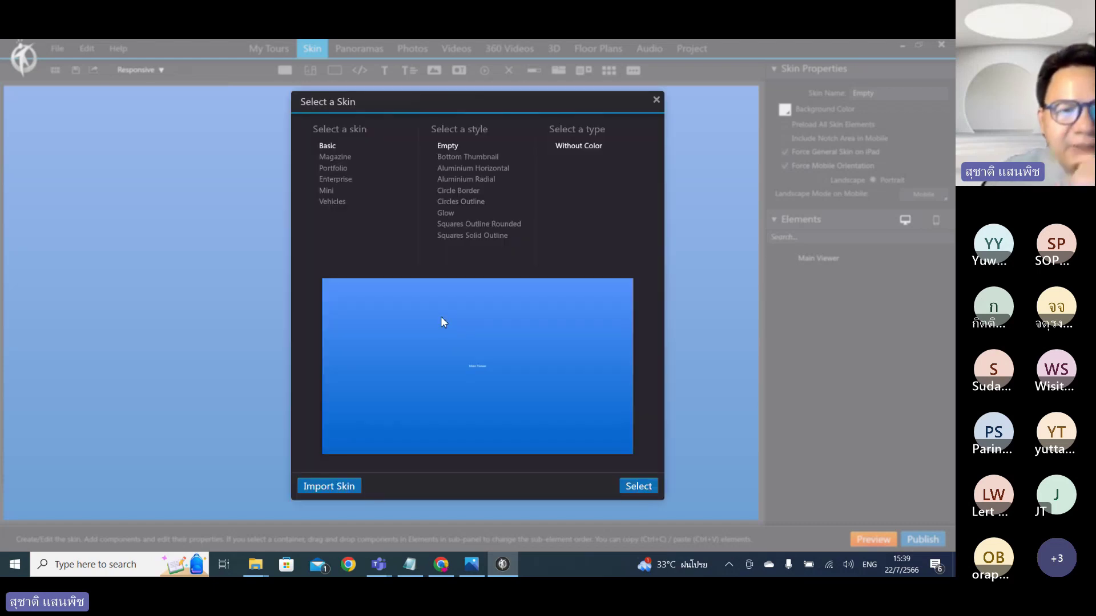
pyautogui.click(328, 190)
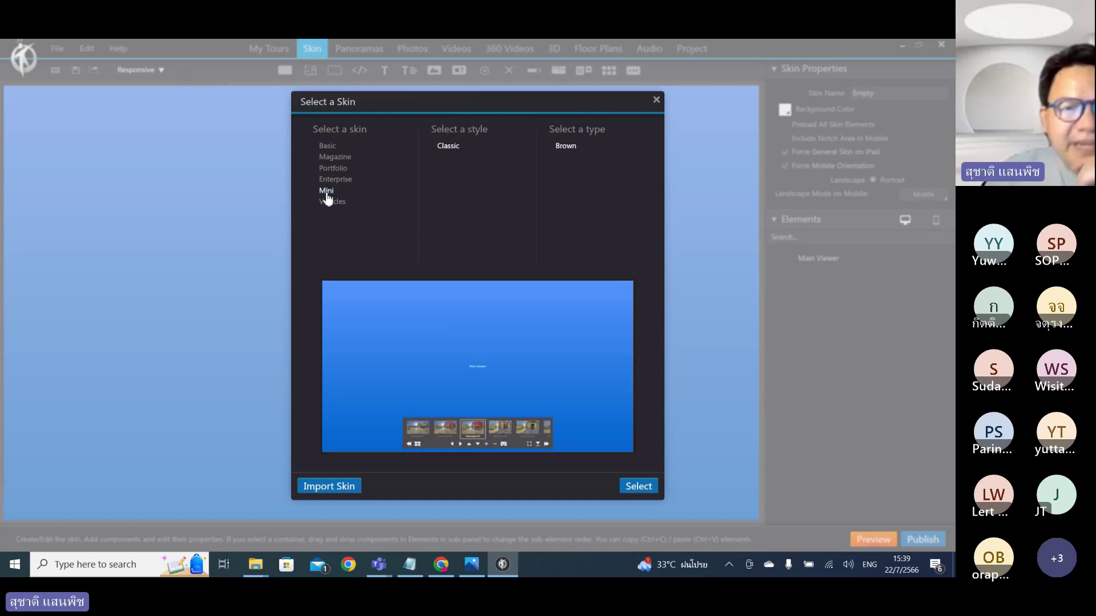
pyautogui.click(648, 487)
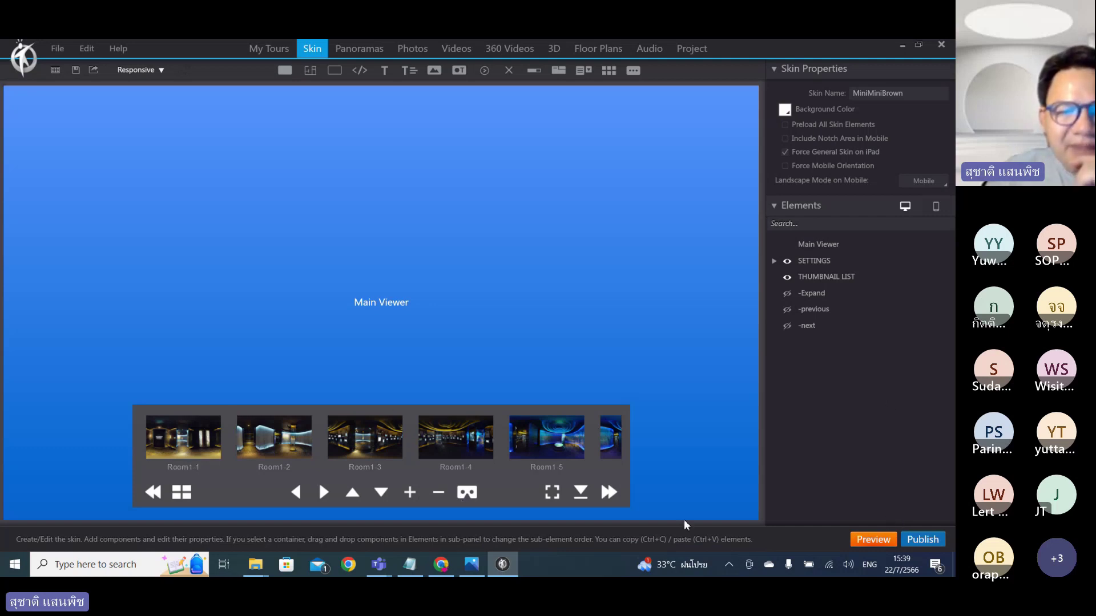
# Preview the tour with the new skin, visit Room1-4 and Room1-5 from the thumbnails, and close the preview.
pyautogui.click(872, 543)
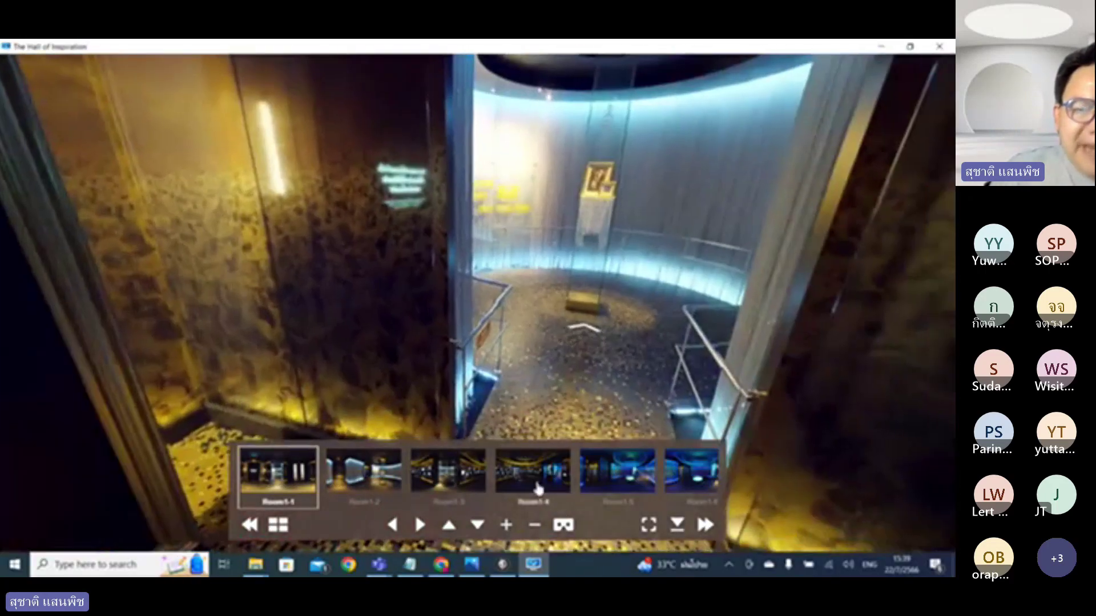
pyautogui.click(535, 480)
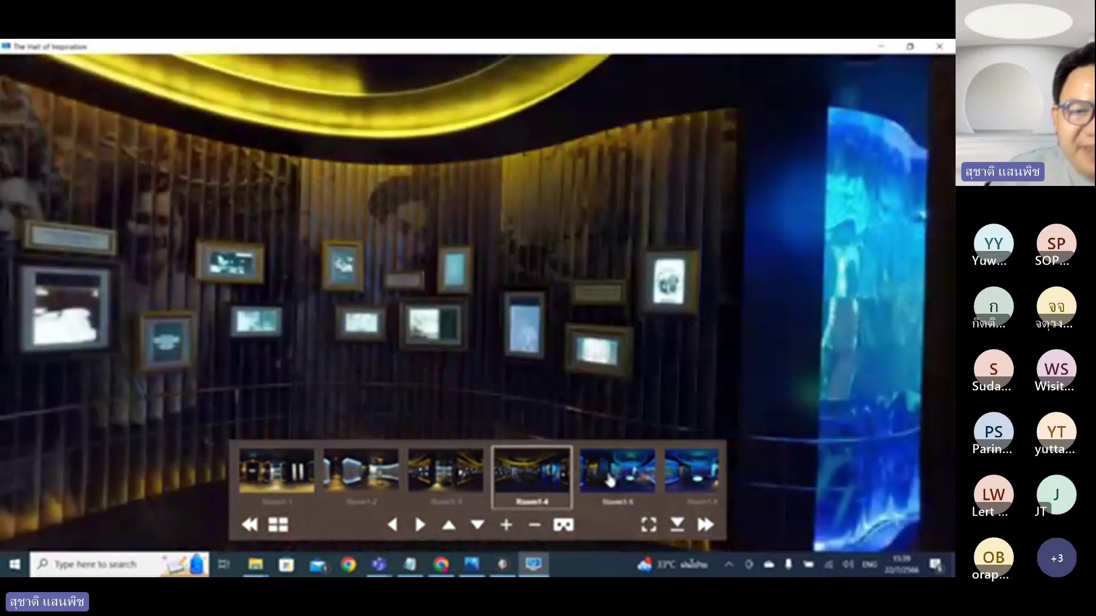
pyautogui.click(614, 480)
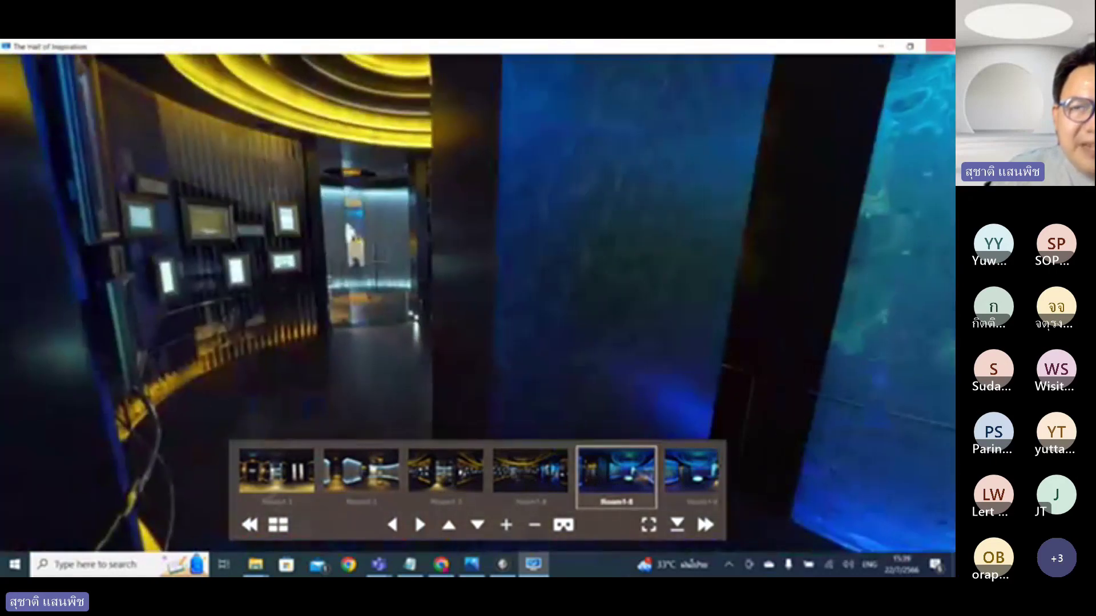
pyautogui.click(940, 46)
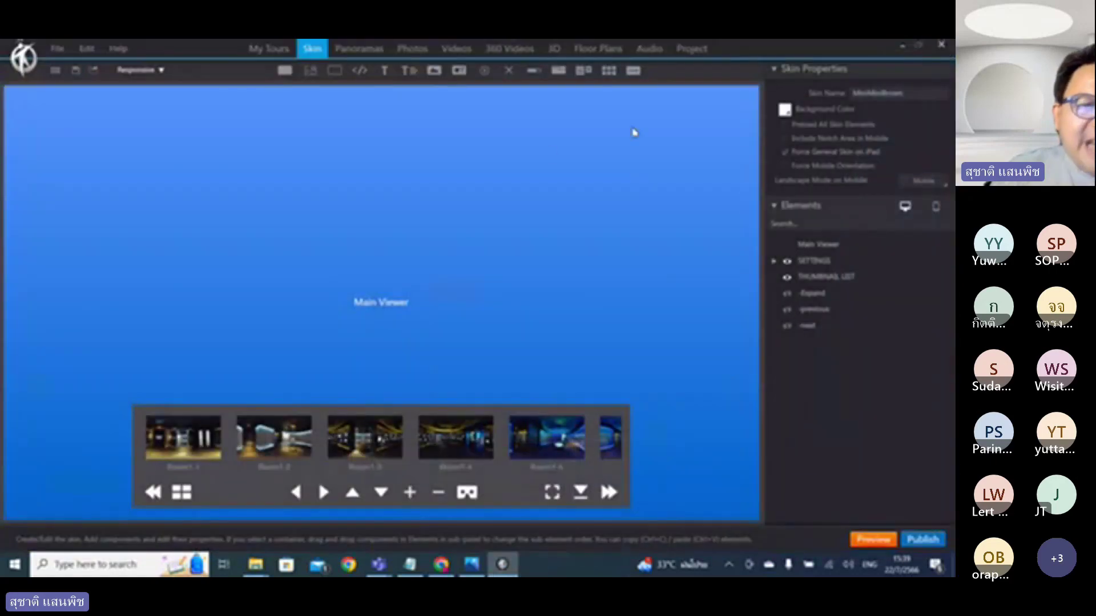
# Examine the thumbnail list's properties in the skin's mobile layout and return to the desktop layout.
pyautogui.click(936, 208)
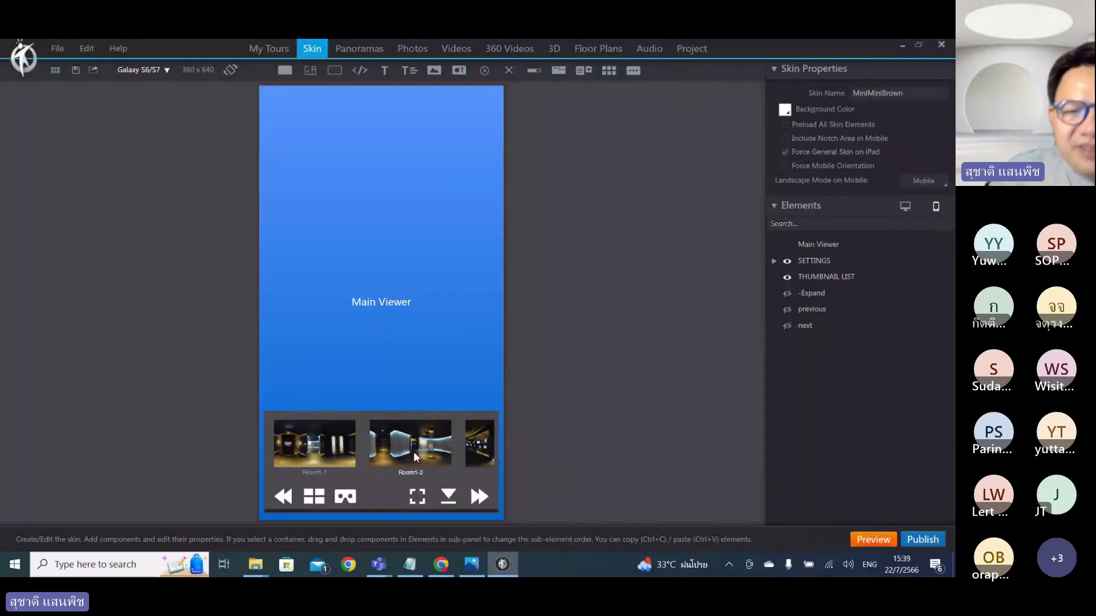
pyautogui.click(394, 457)
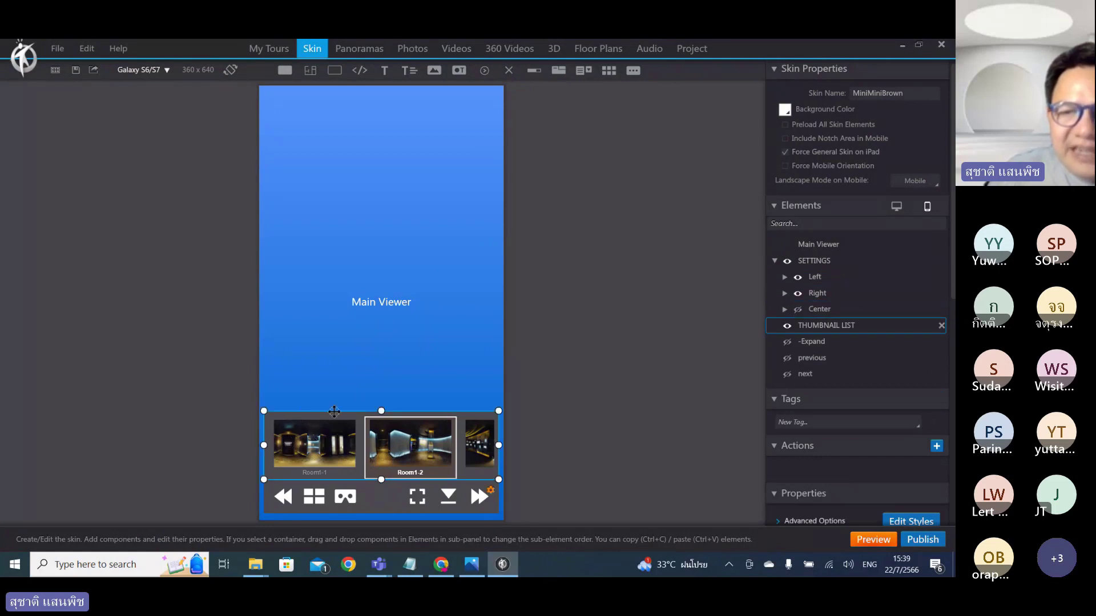
pyautogui.scroll(-7, 898, 386)
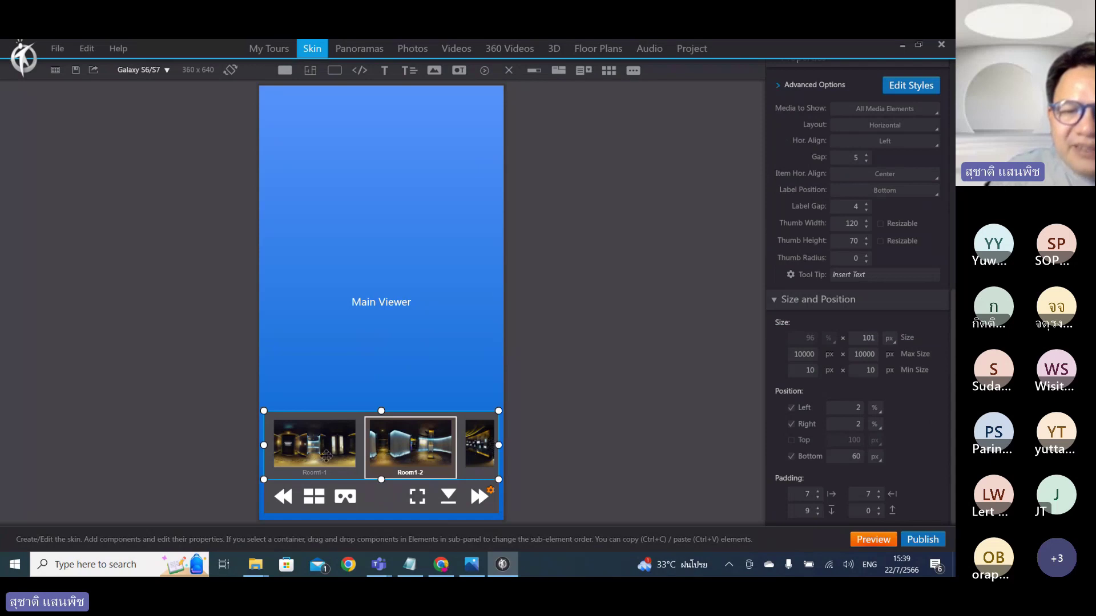
pyautogui.scroll(2, 940, 444)
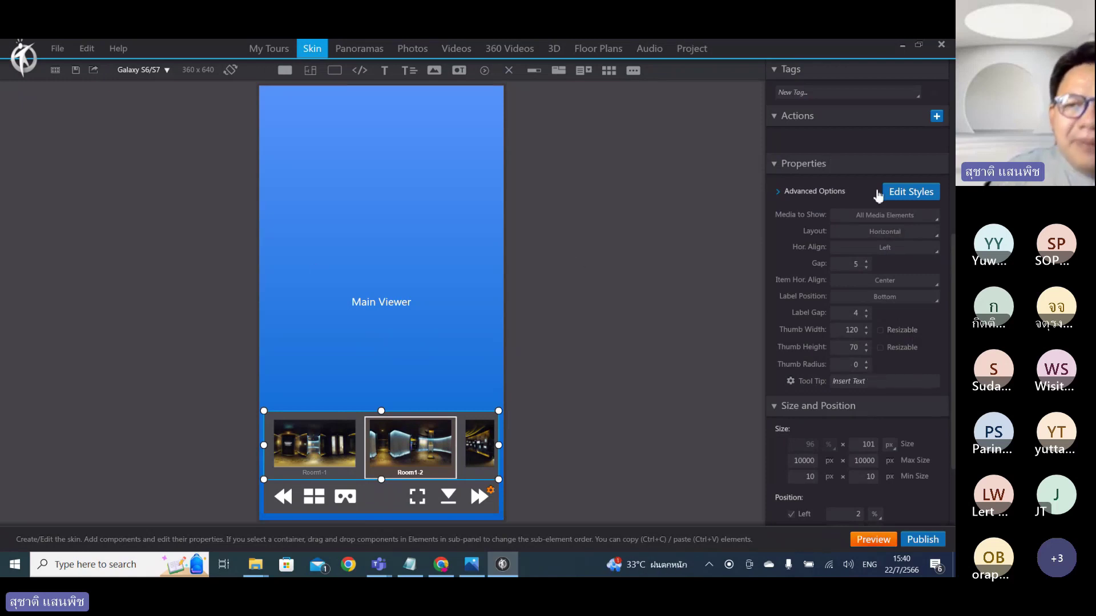
pyautogui.scroll(5, 821, 168)
pyautogui.click(901, 209)
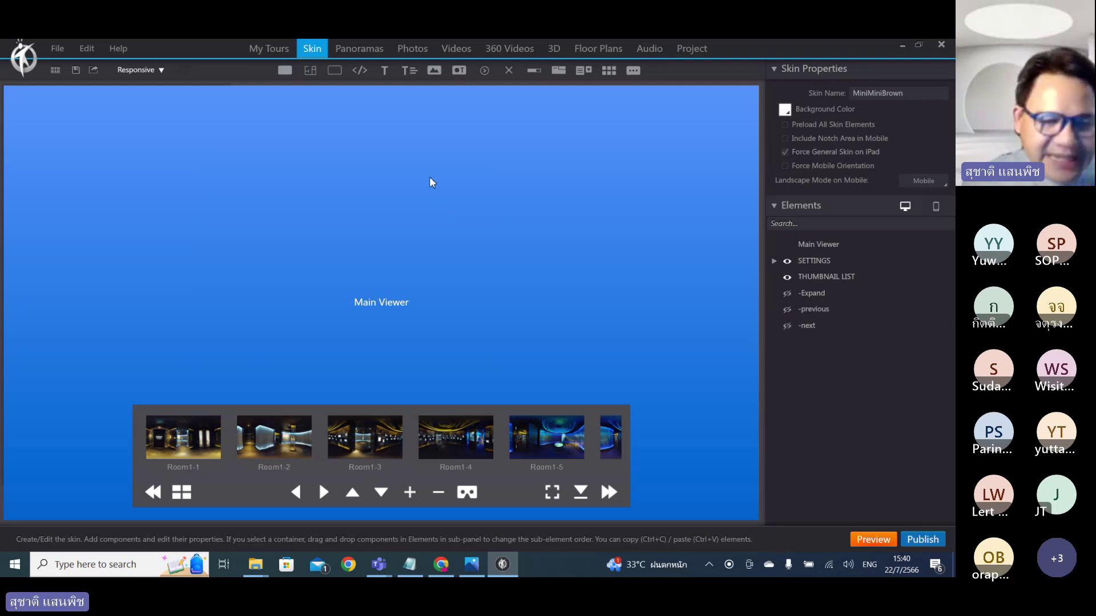
# Switch to the Microsoft Teams meeting window and stop sharing the screen.
pyautogui.moveTo(386, 572)
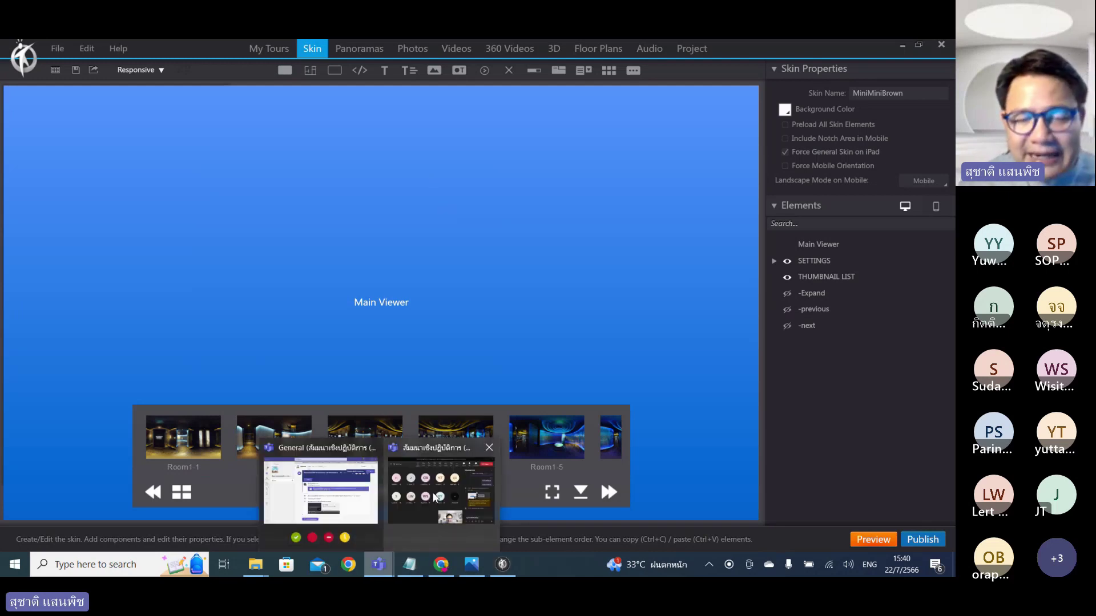
pyautogui.moveTo(435, 498)
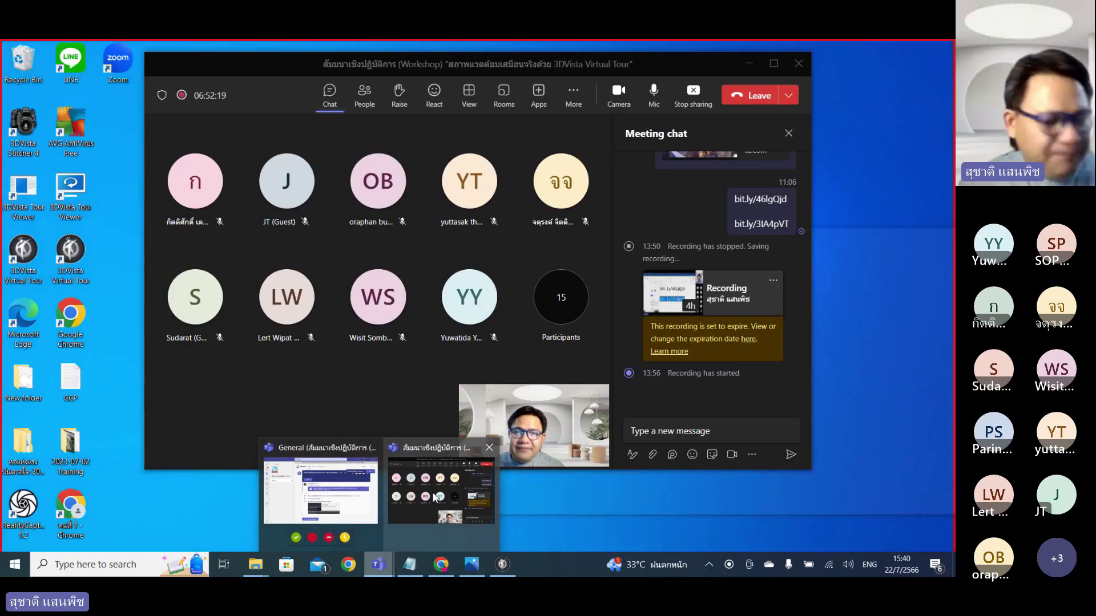
pyautogui.click(435, 498)
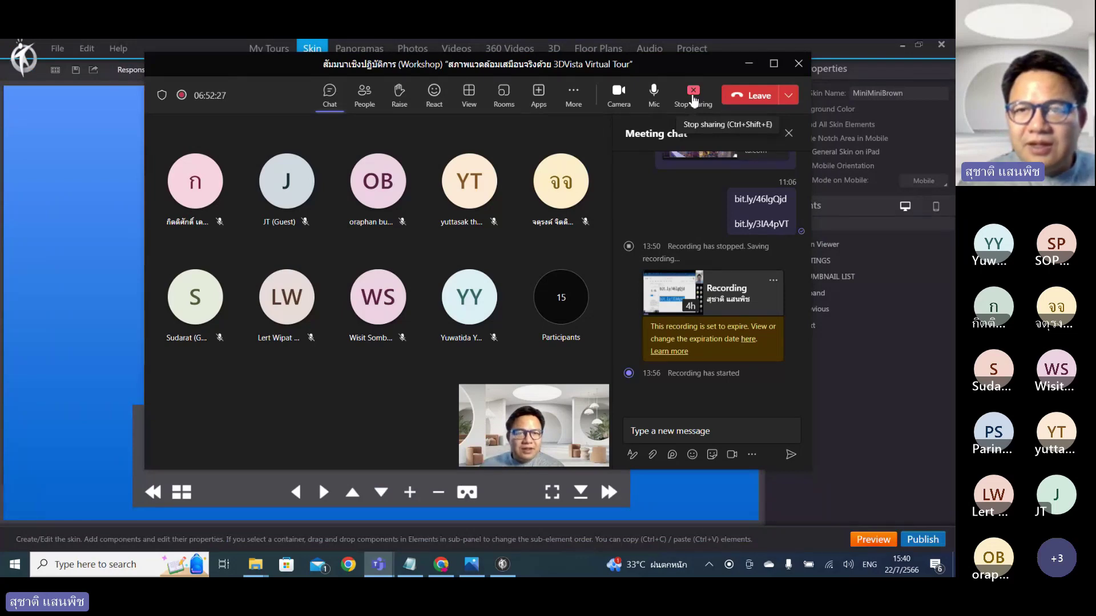
pyautogui.click(694, 100)
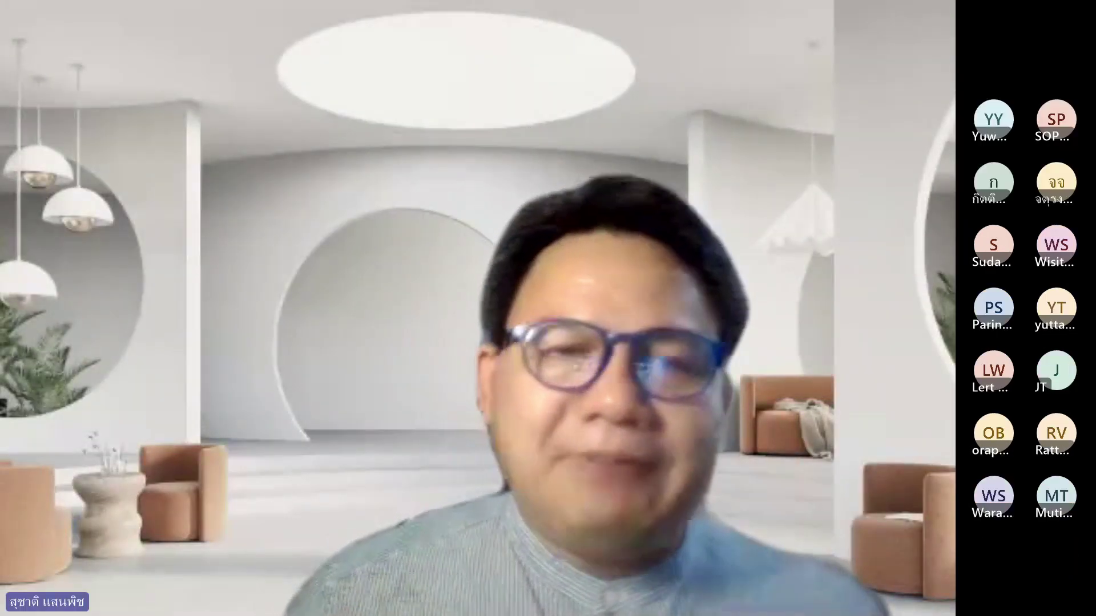